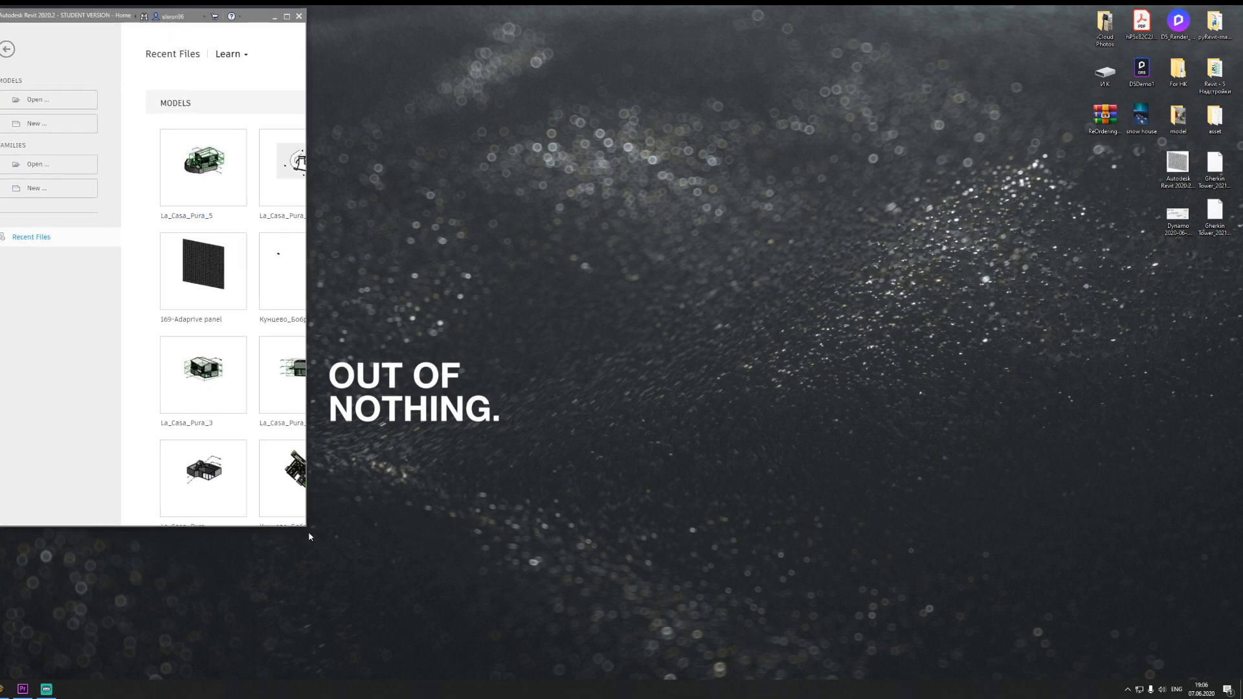
Step: Move the Revit home window to the screen's upper-left corner and enlarge it to fill the screen
{"action": "left_click_drag", "start_coordinate": [307, 528], "coordinate": [1234, 680]}
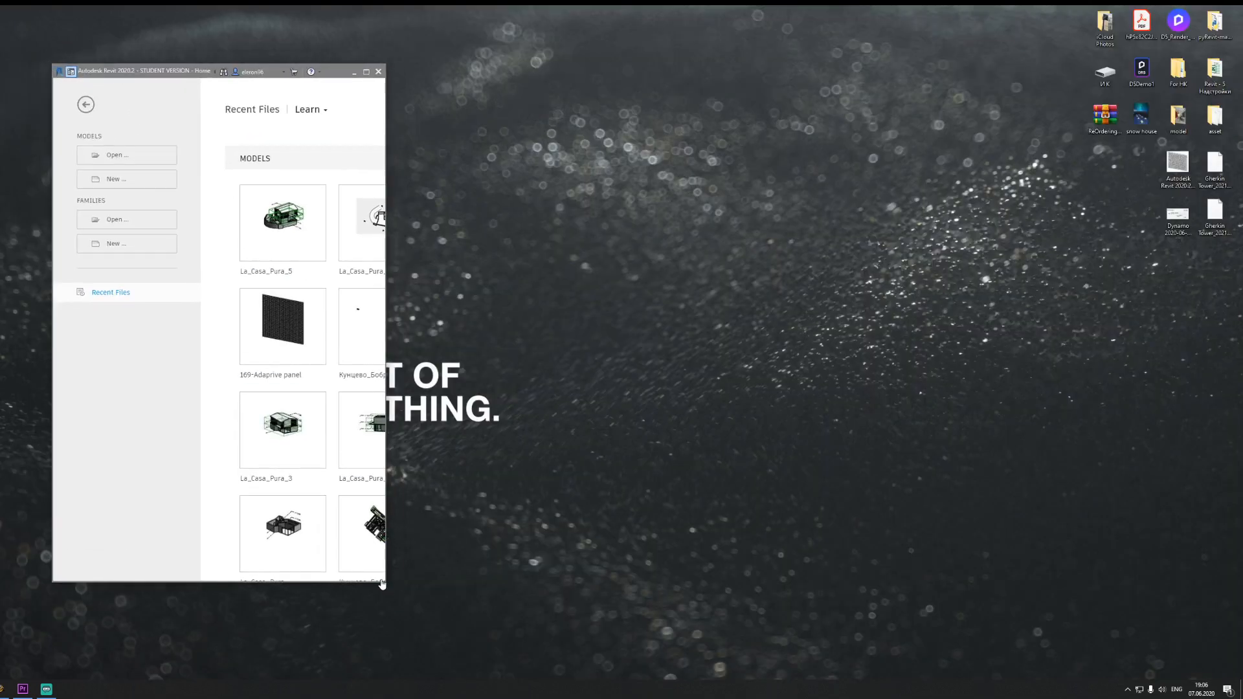
{"action": "left_click_drag", "start_coordinate": [387, 582], "coordinate": [743, 477]}
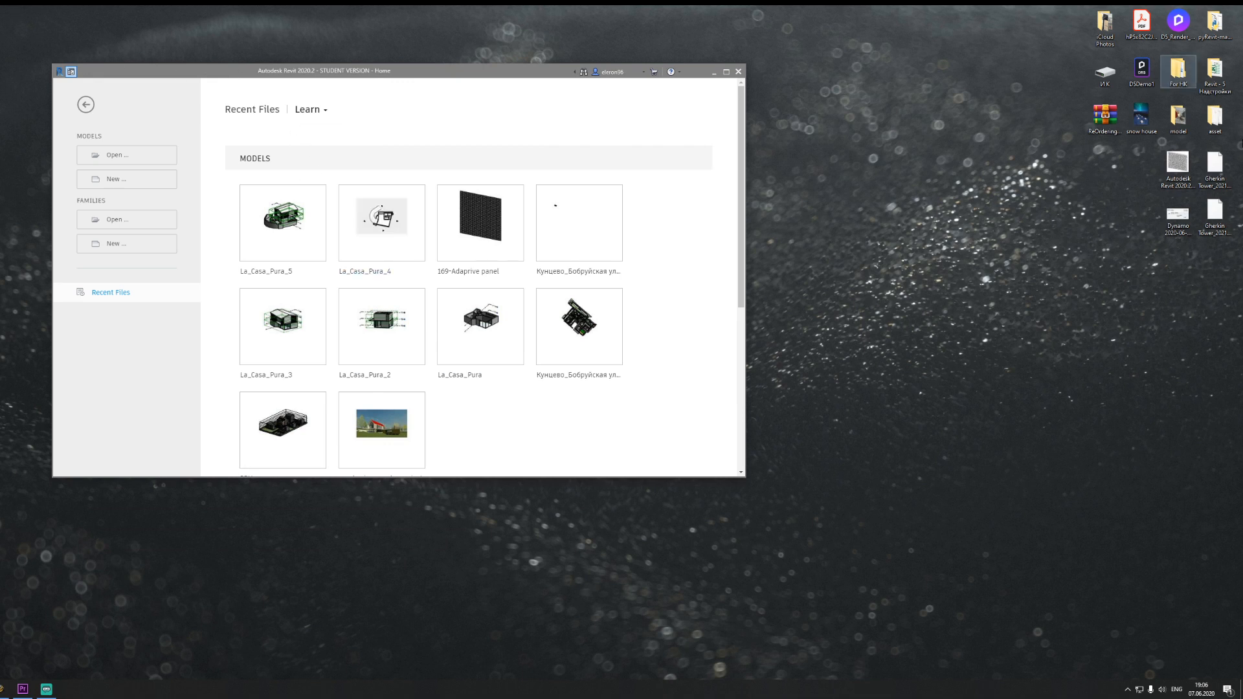
{"action": "left_click_drag", "start_coordinate": [117, 76], "coordinate": [42, 21]}
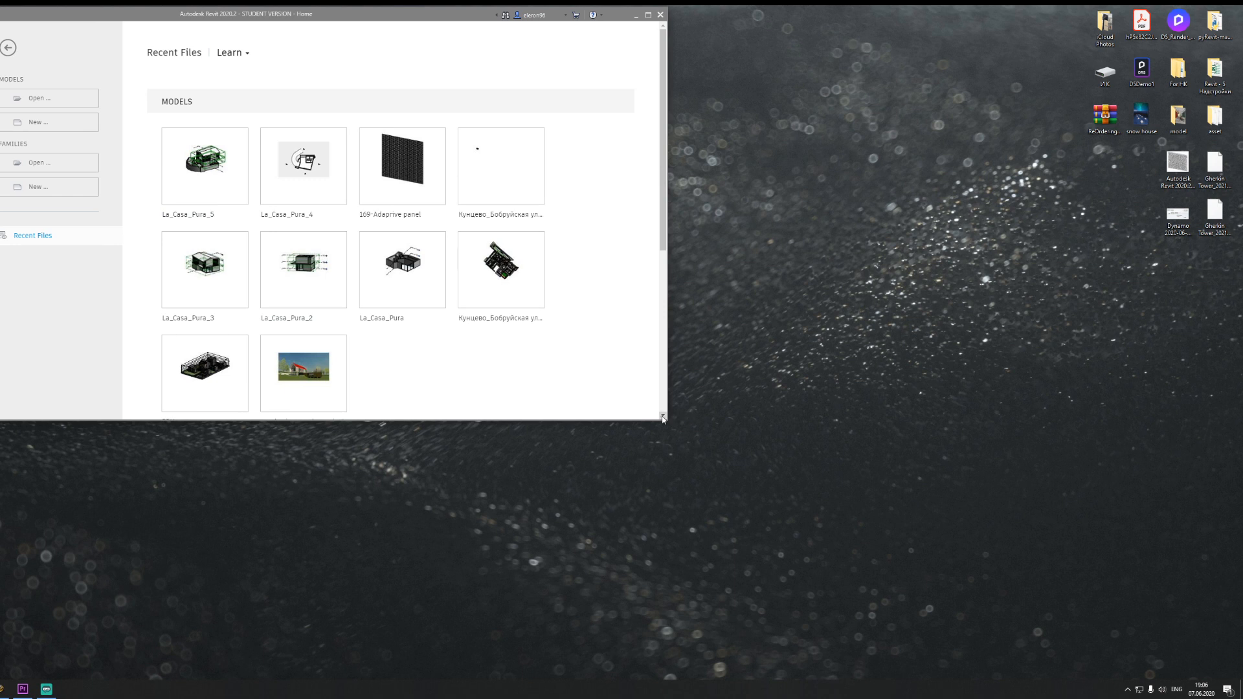
{"action": "left_click_drag", "start_coordinate": [666, 418], "coordinate": [1238, 678]}
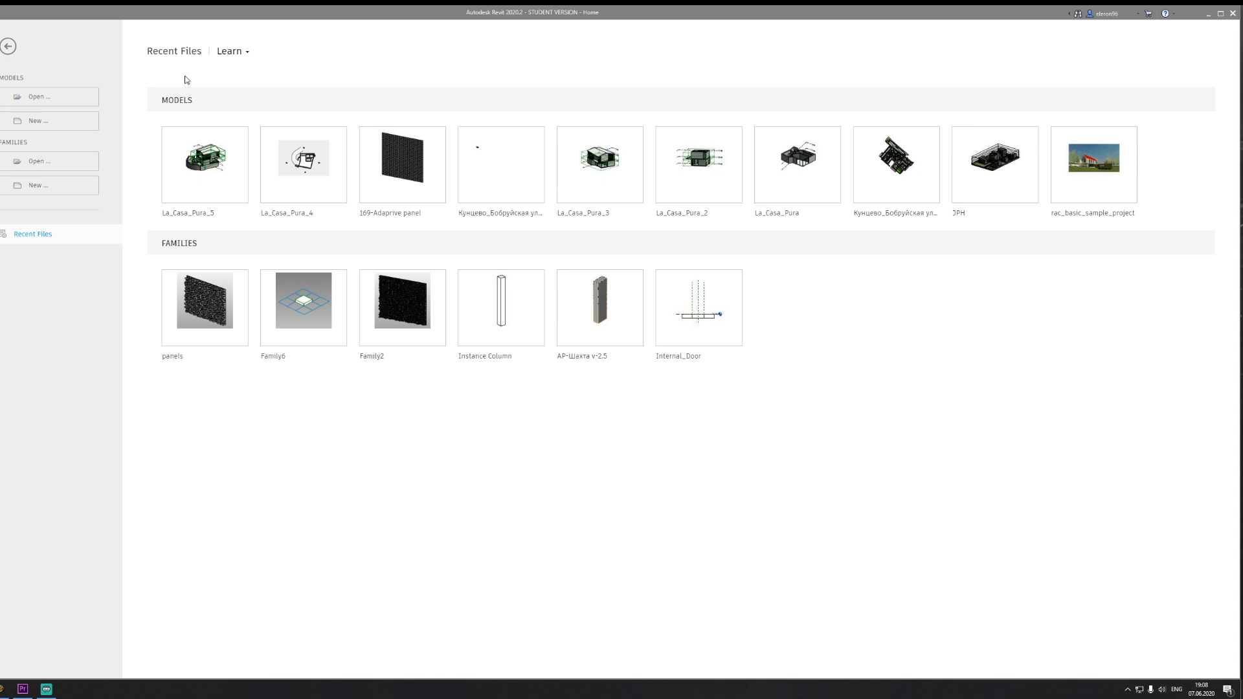
Step: Create a new project from the Architectural Template
{"action": "left_click", "coordinate": [40, 122]}
{"action": "left_click", "coordinate": [454, 283]}
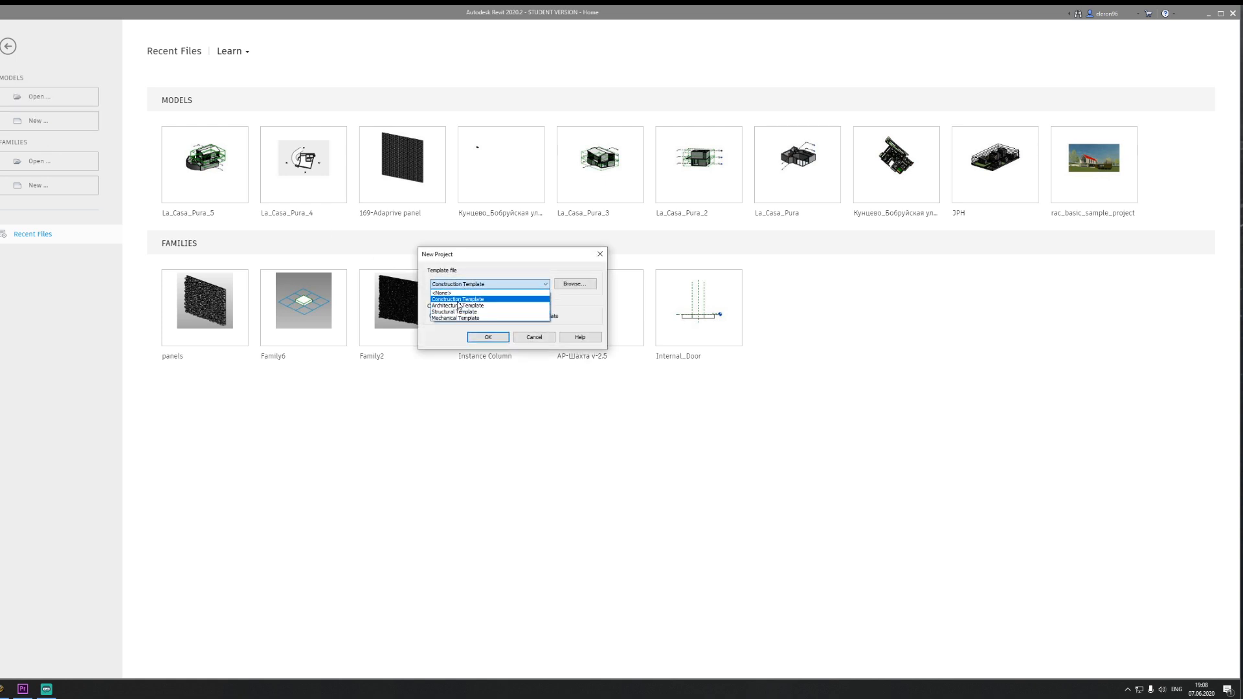
{"action": "left_click", "coordinate": [459, 308]}
{"action": "left_click", "coordinate": [487, 338]}
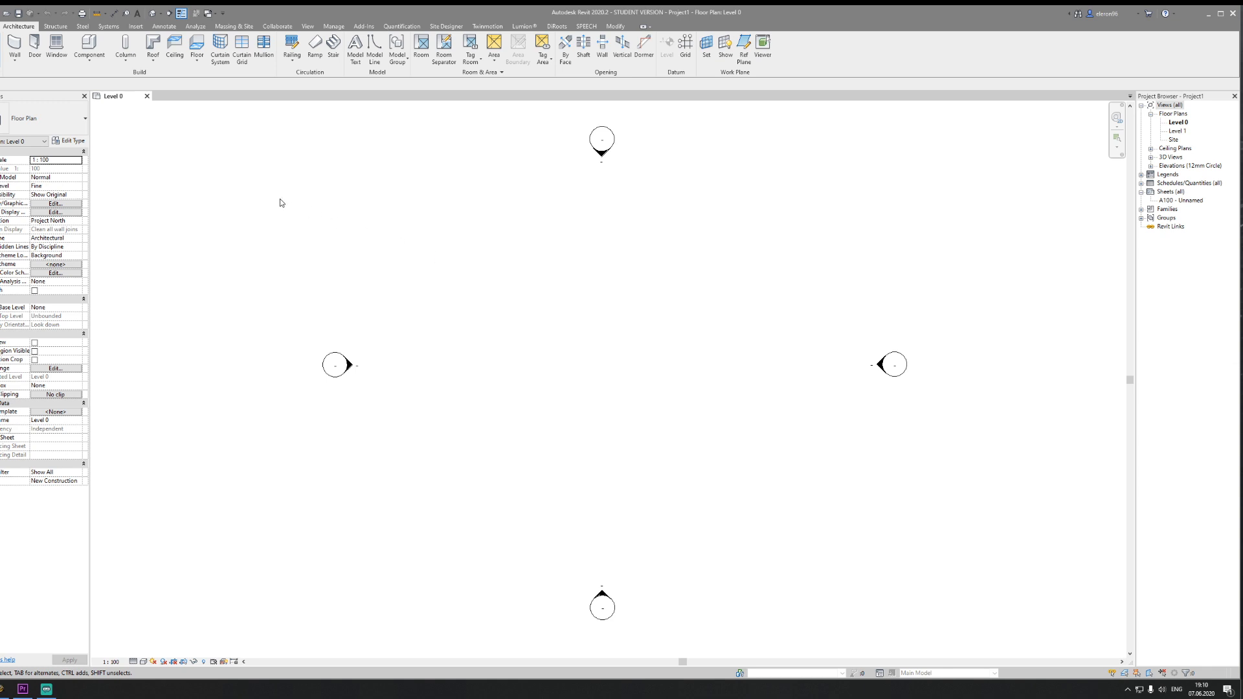
Step: Create a new conceptual mass family from the Metric Mass template and launch Dynamo
{"action": "left_click", "coordinate": [1, 27]}
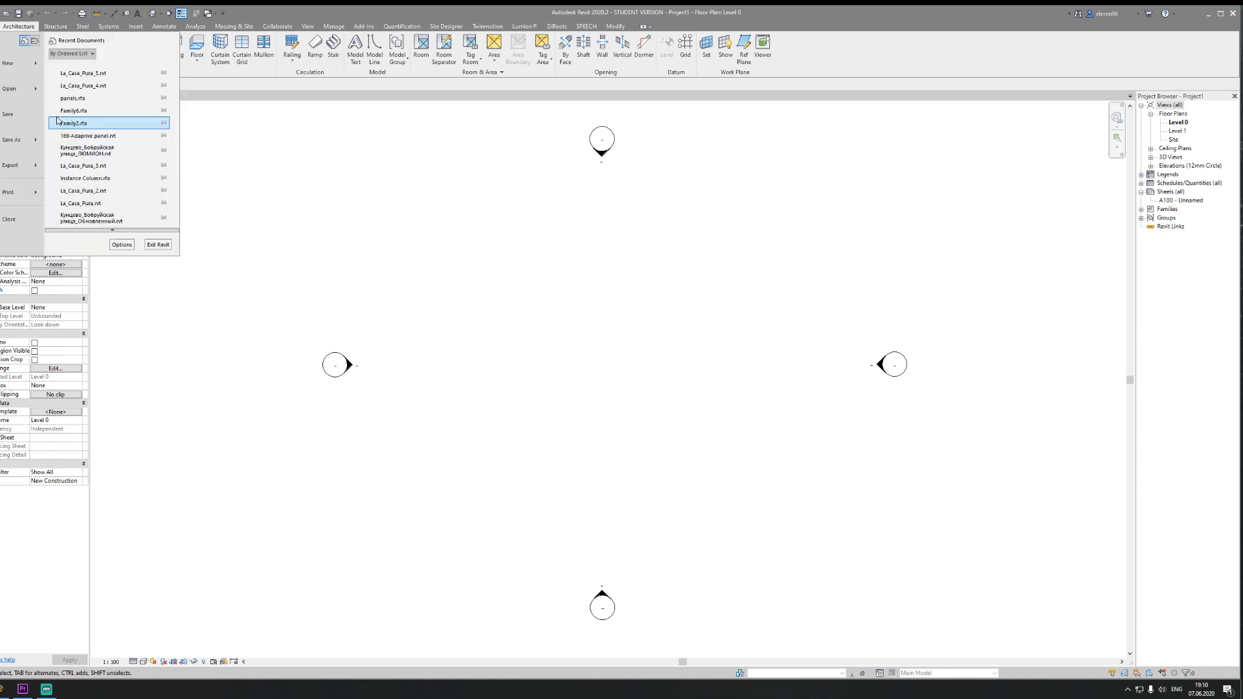
{"action": "left_click", "coordinate": [13, 62]}
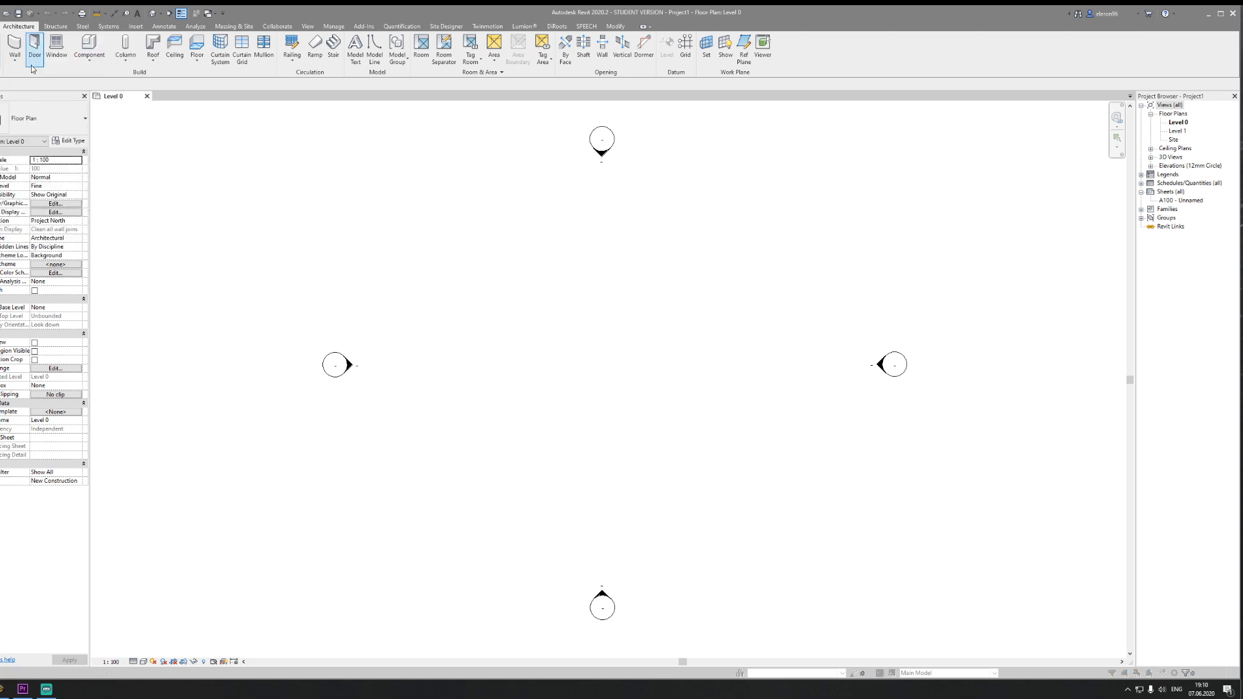
{"action": "left_click", "coordinate": [540, 336]}
{"action": "left_click", "coordinate": [1, 27]}
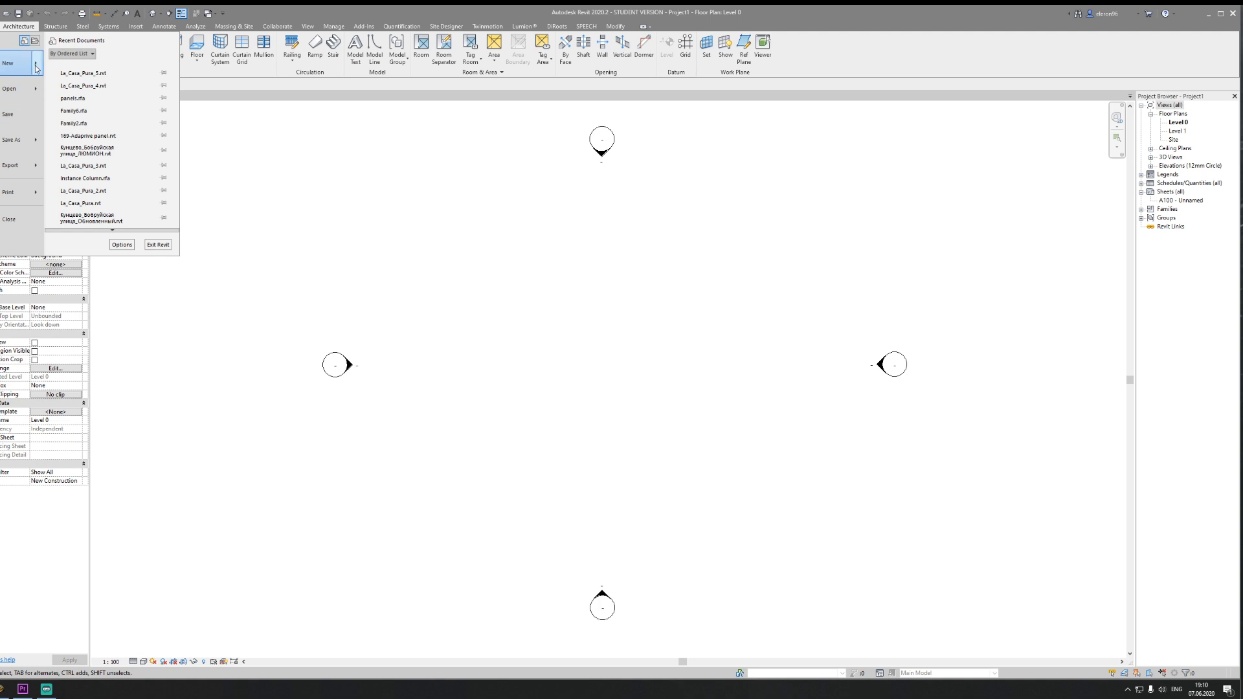
{"action": "mouse_move", "coordinate": [37, 67]}
{"action": "left_click", "coordinate": [109, 124]}
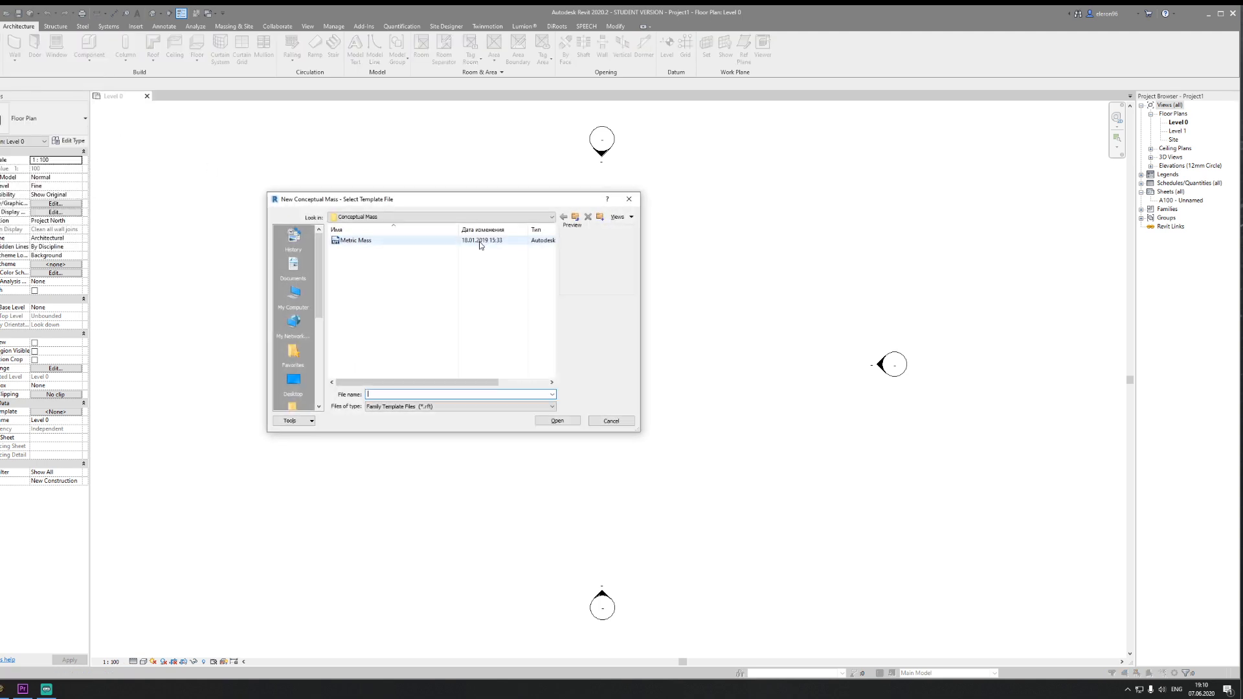
{"action": "left_click", "coordinate": [422, 243]}
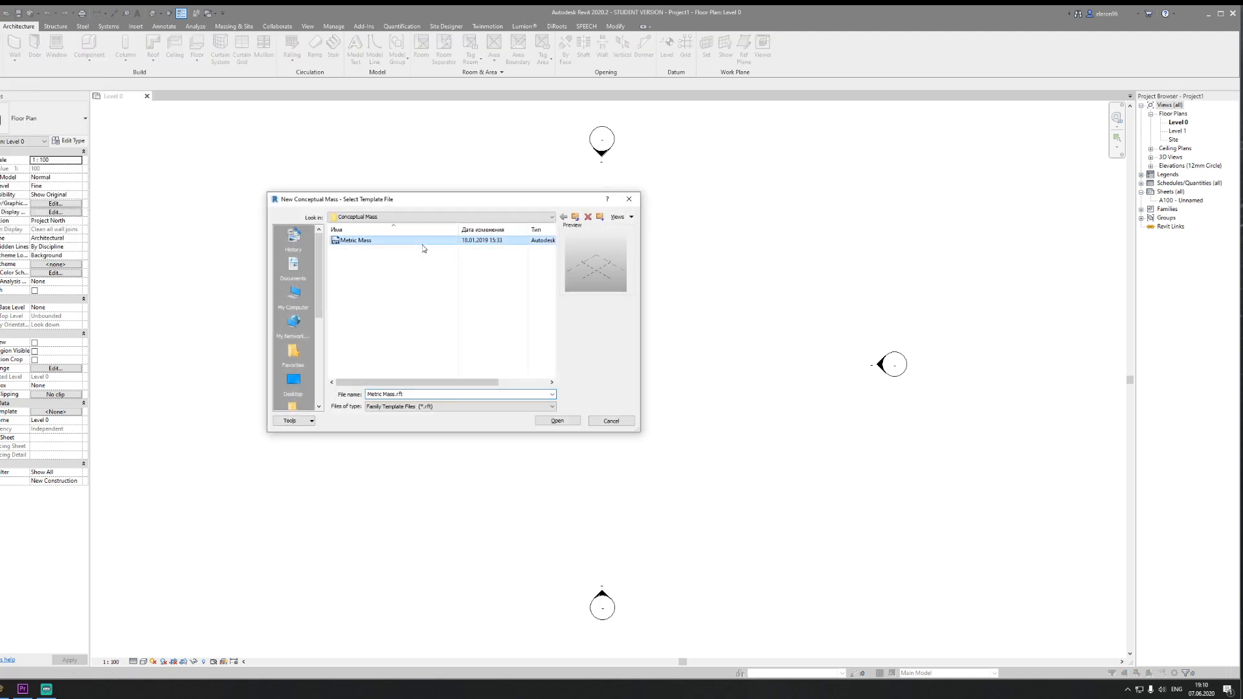
{"action": "left_click", "coordinate": [555, 422]}
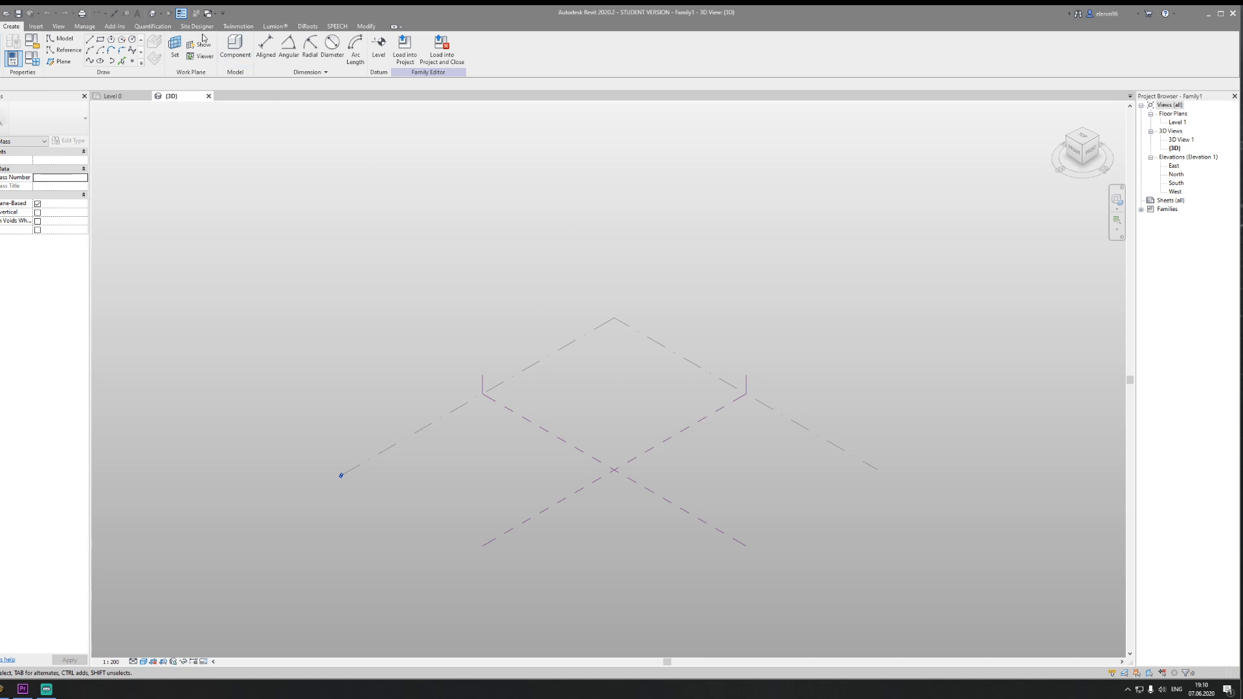
{"action": "left_click", "coordinate": [92, 27]}
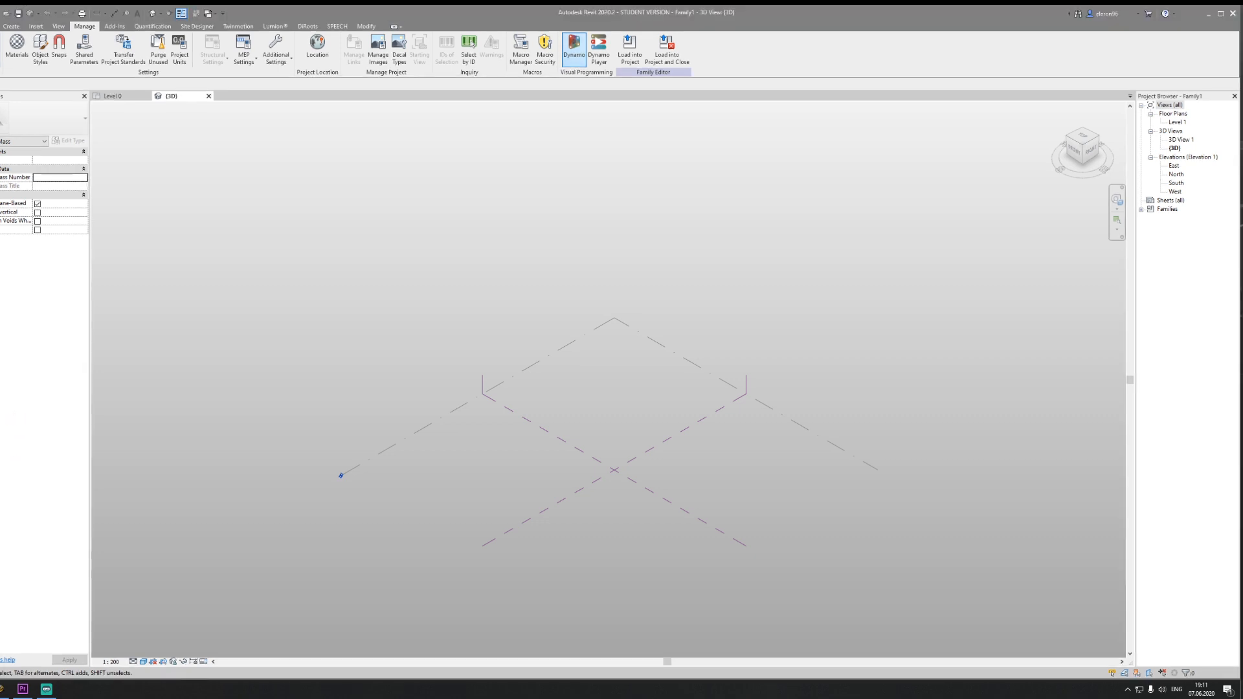
Step: Switch to an enlarged Chrome window, search the web for "lunch box revit" and open the LunchBox – PROVING GROUND result
{"action": "left_click_drag", "start_coordinate": [0, 39], "coordinate": [163, 26]}
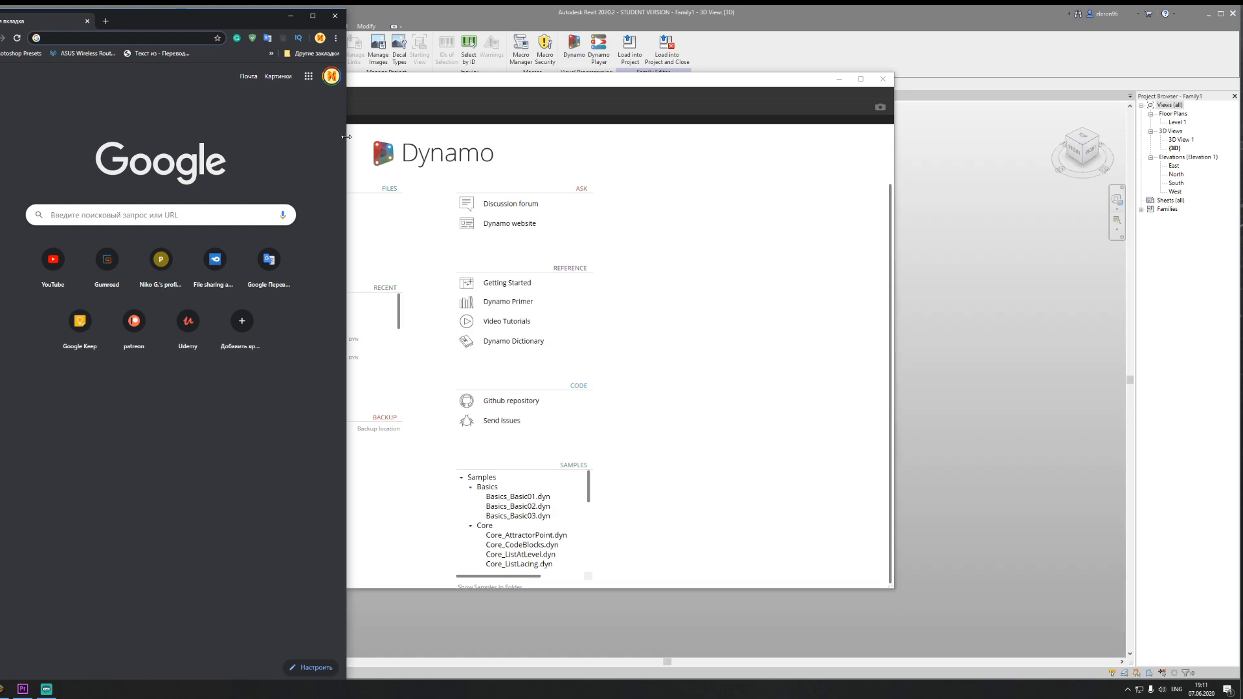
{"action": "left_click_drag", "start_coordinate": [346, 149], "coordinate": [1184, 180]}
{"action": "left_click", "coordinate": [518, 220]}
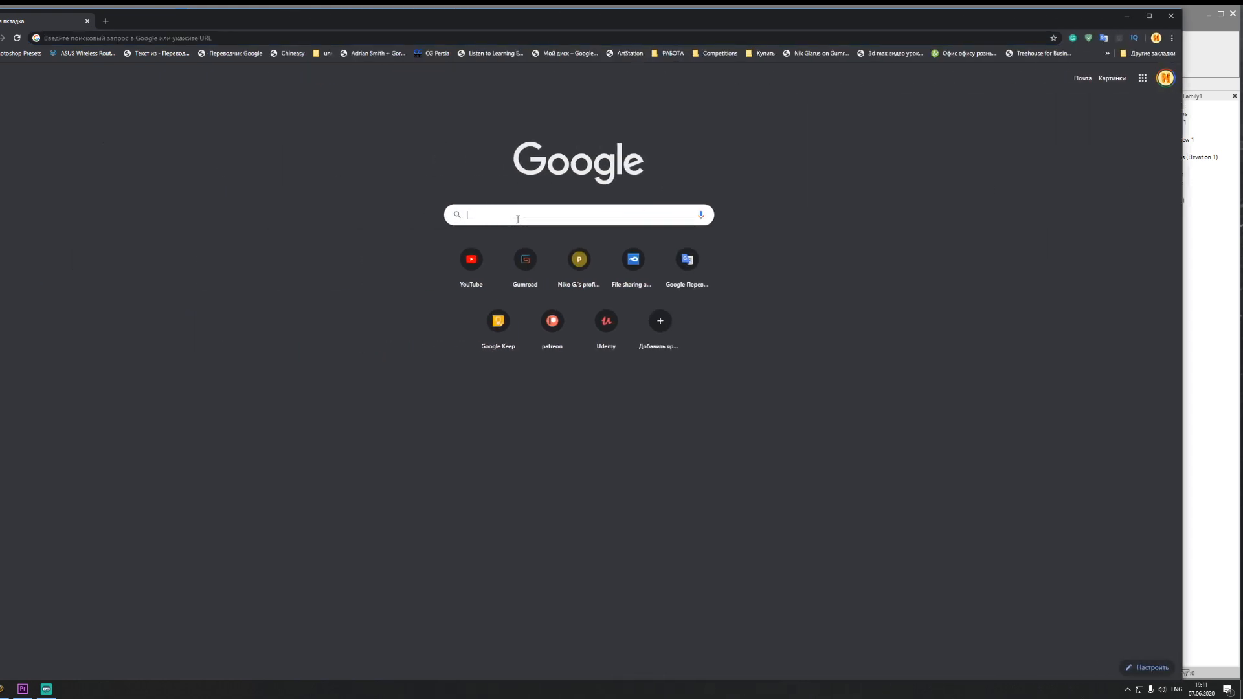
{"action": "type", "text": "lunch"}
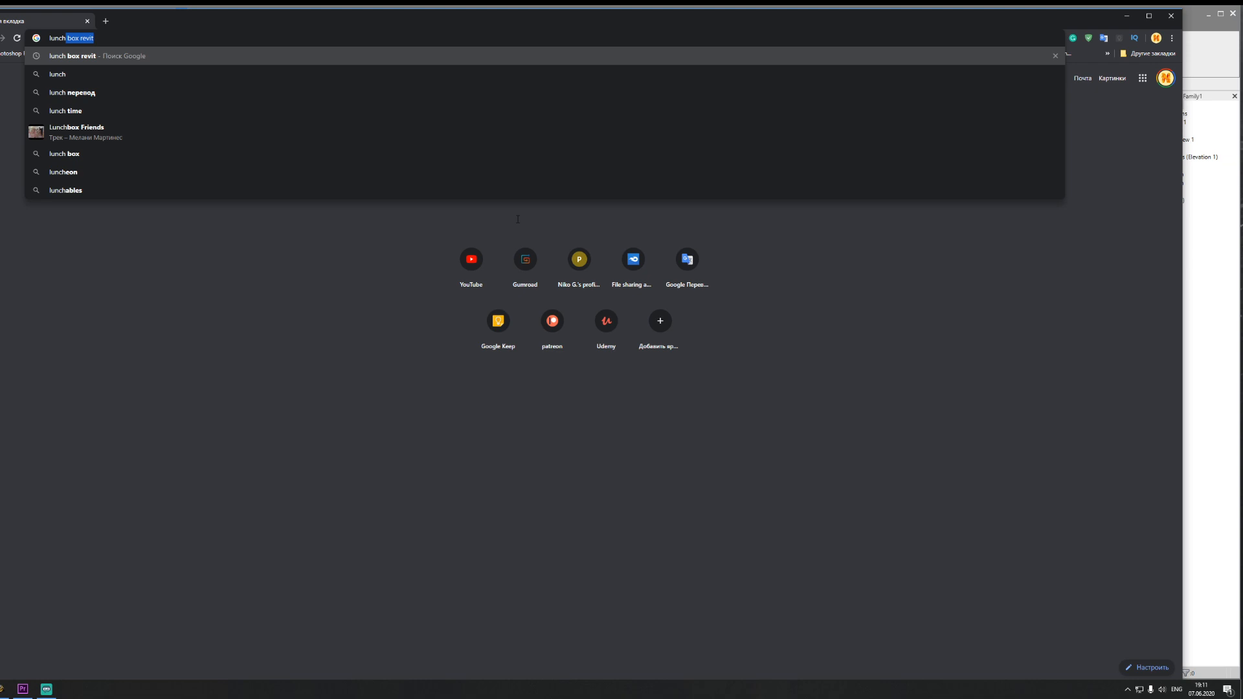
{"action": "type", "text": " box rev"}
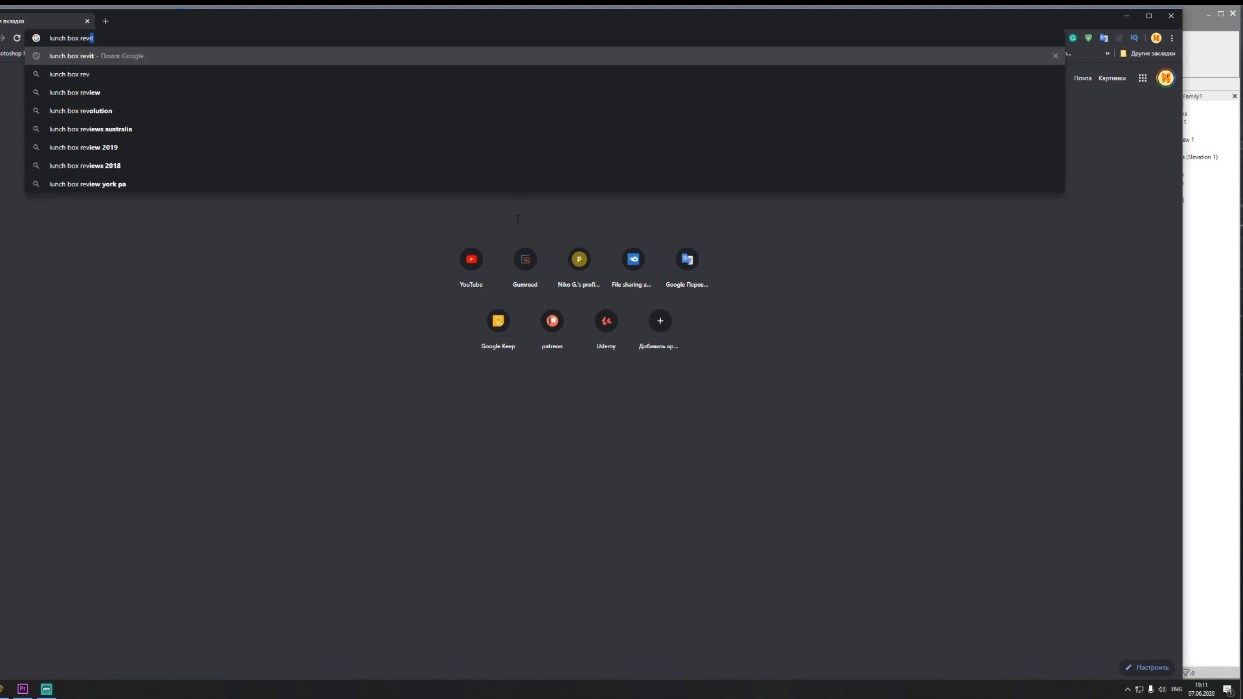
{"action": "key", "text": "Return"}
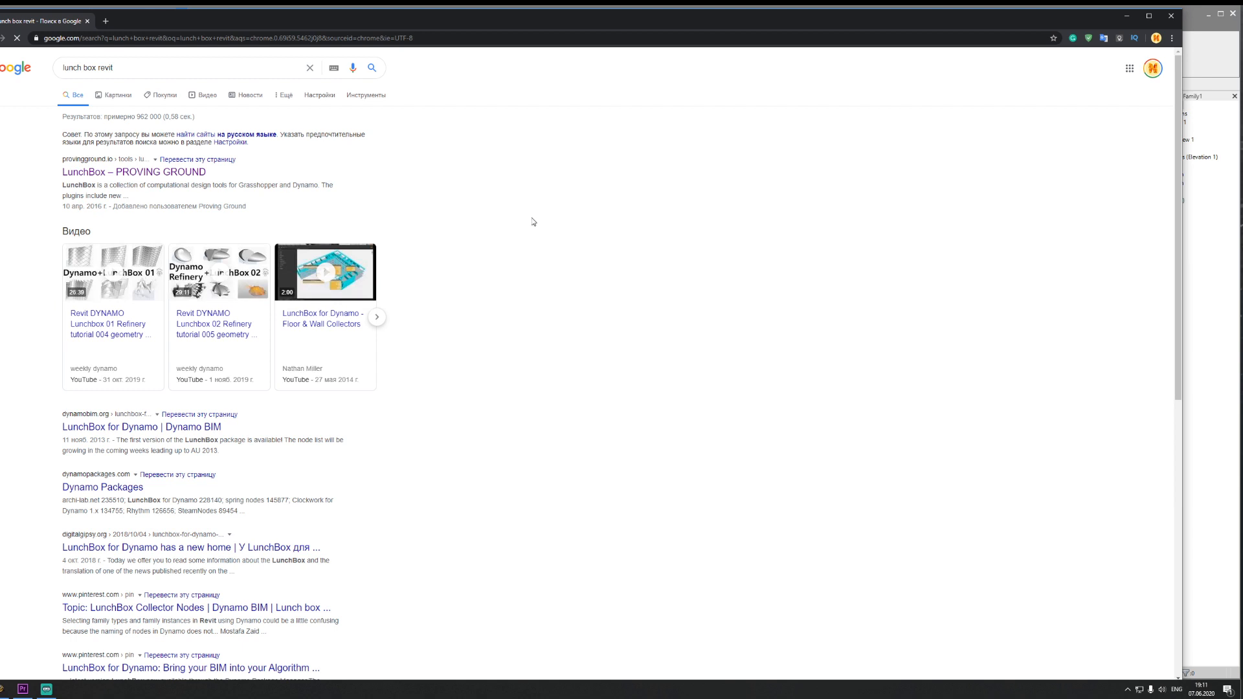
{"action": "left_click", "coordinate": [127, 173]}
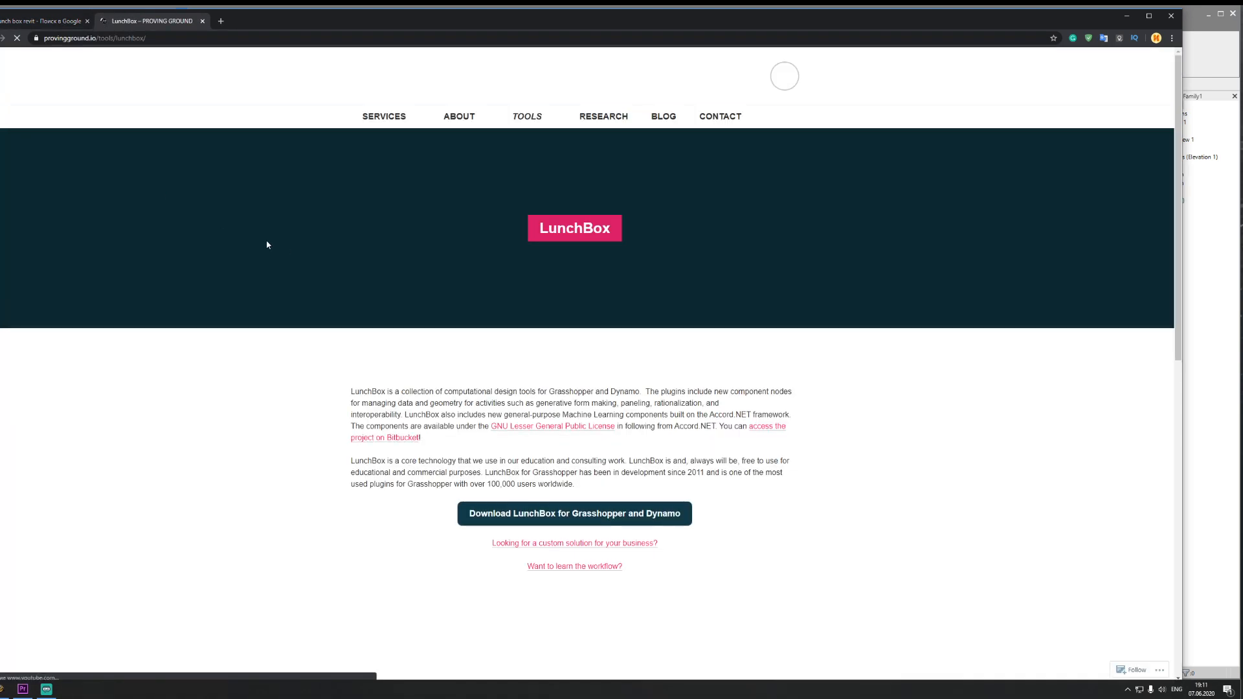
Step: Examine the LunchBox page's description, download option and example images, and close the browser
{"action": "scroll", "coordinate": [518, 356], "scroll_direction": "down", "scroll_amount": 3}
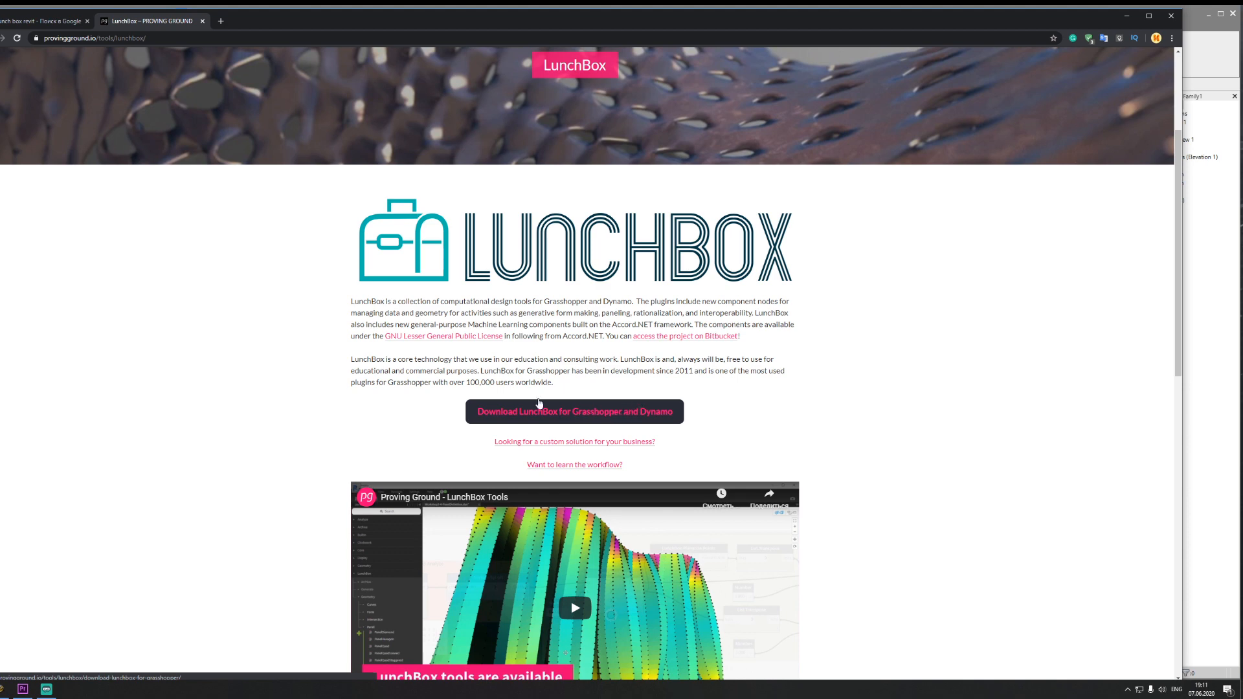
{"action": "scroll", "coordinate": [704, 470], "scroll_direction": "down", "scroll_amount": 2}
{"action": "scroll", "coordinate": [704, 470], "scroll_direction": "down", "scroll_amount": 5}
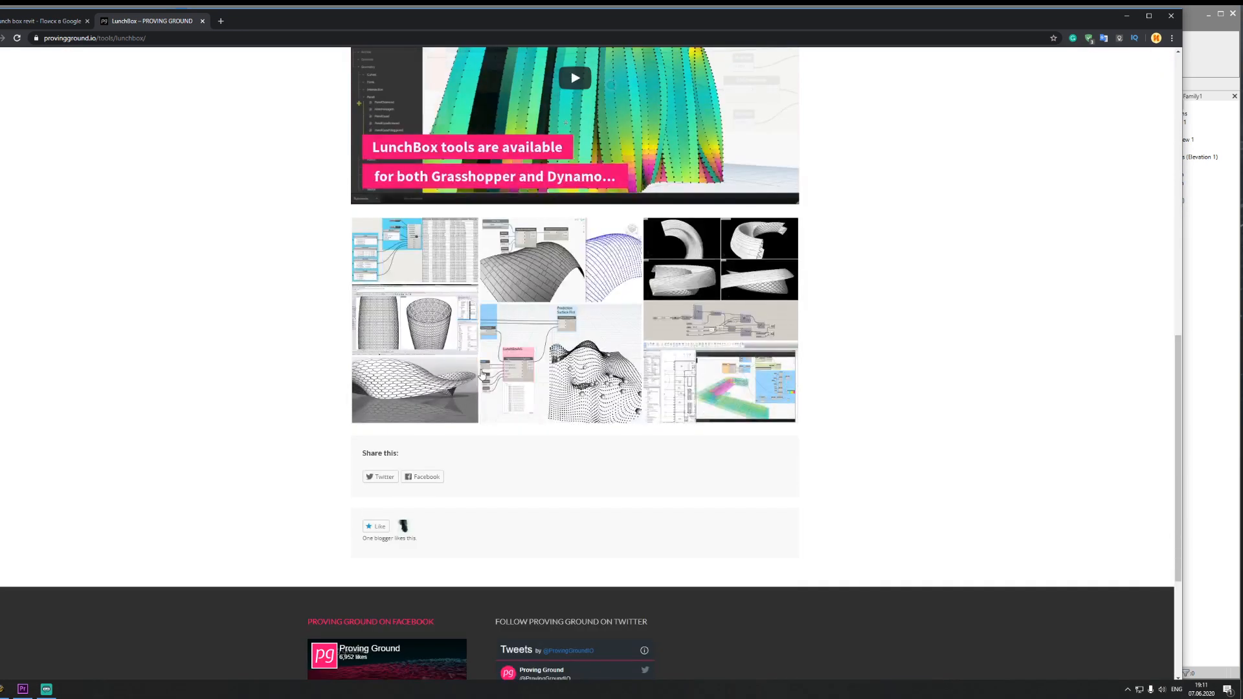
{"action": "scroll", "coordinate": [835, 470], "scroll_direction": "up", "scroll_amount": 2}
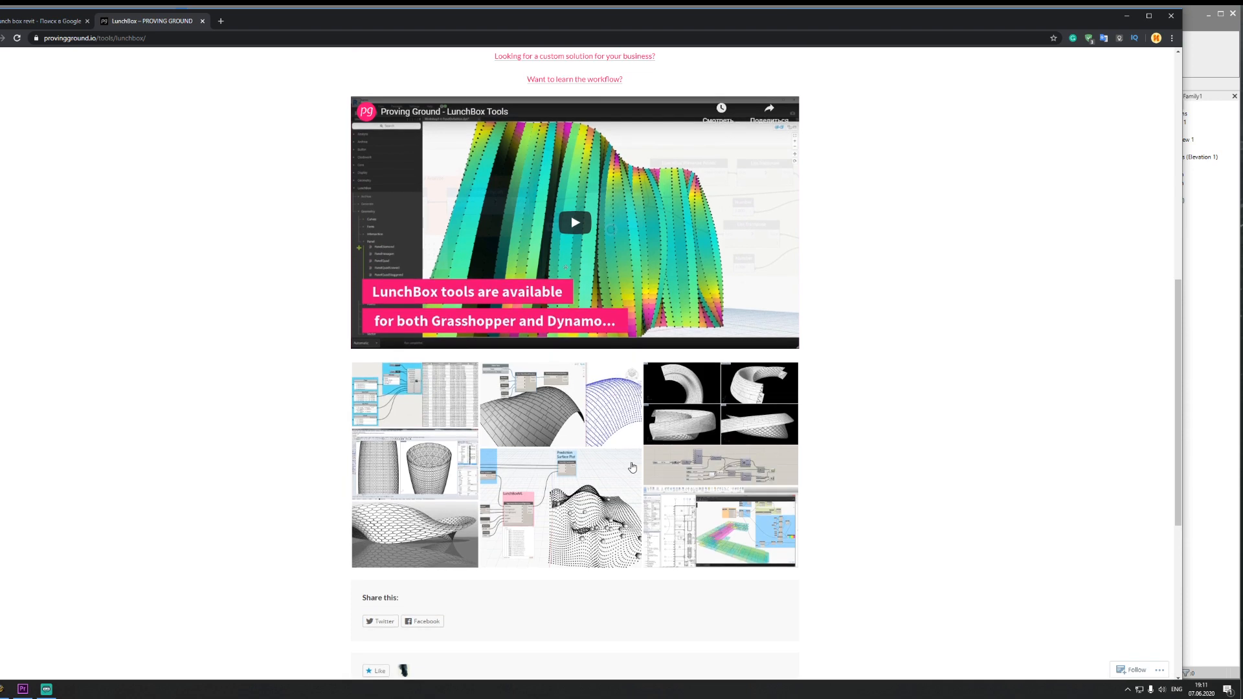
{"action": "scroll", "coordinate": [632, 467], "scroll_direction": "up", "scroll_amount": 2}
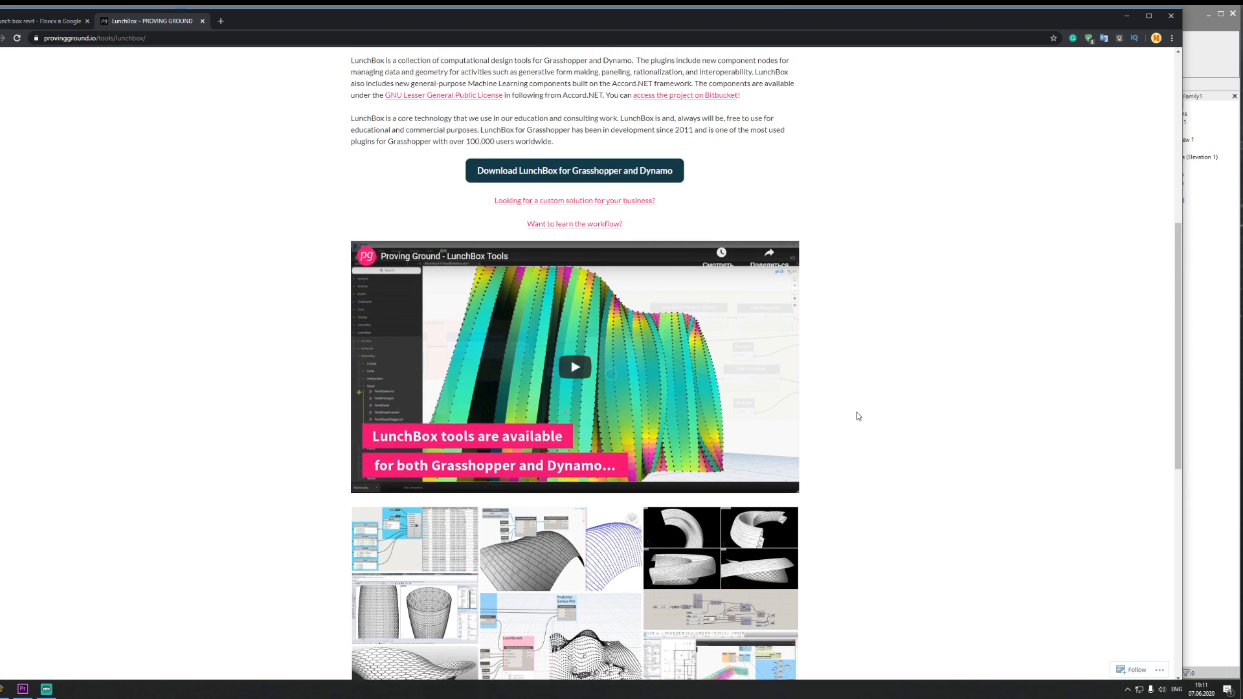
{"action": "scroll", "coordinate": [777, 415], "scroll_direction": "up", "scroll_amount": 4}
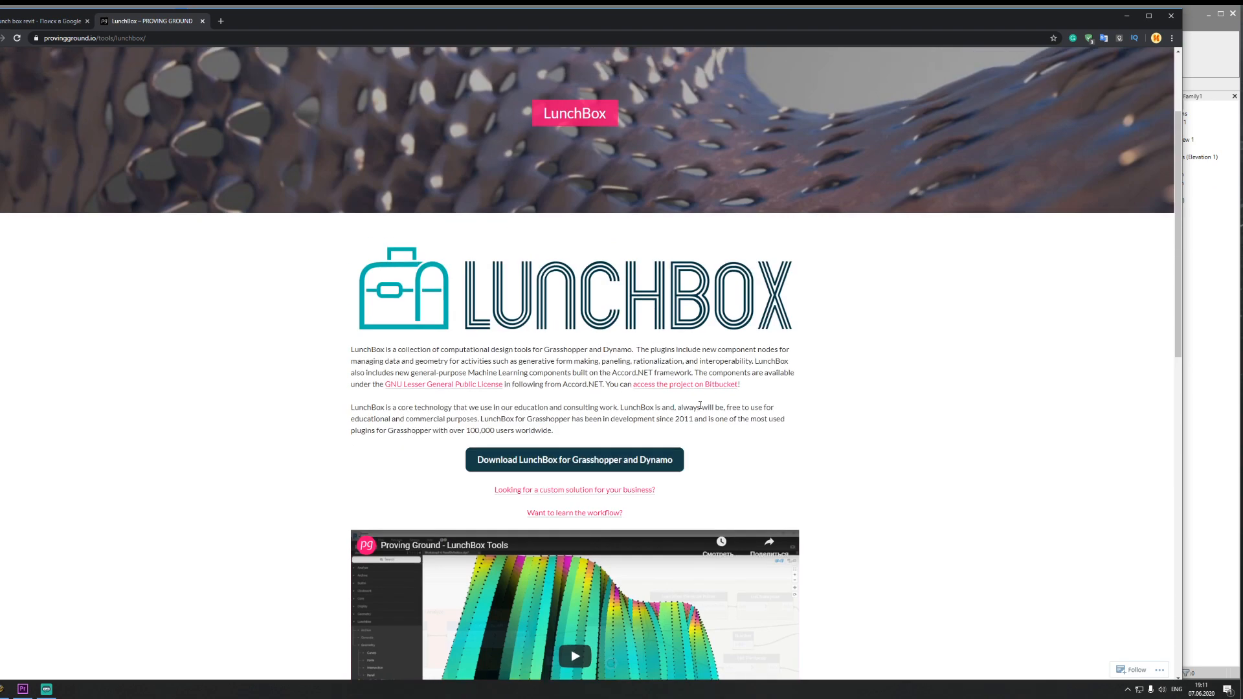
{"action": "left_click", "coordinate": [1171, 16]}
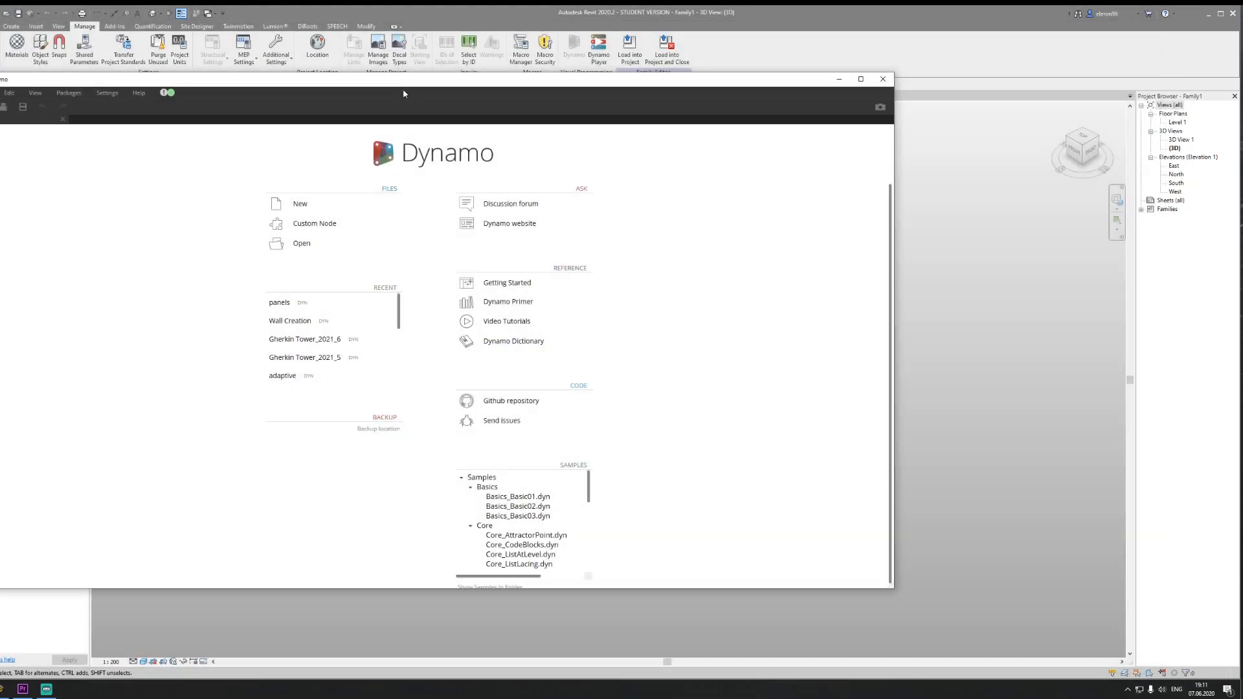
Step: Enlarge the Dynamo window to fill the screen and create a new empty workspace
{"action": "left_click_drag", "start_coordinate": [397, 82], "coordinate": [401, 18]}
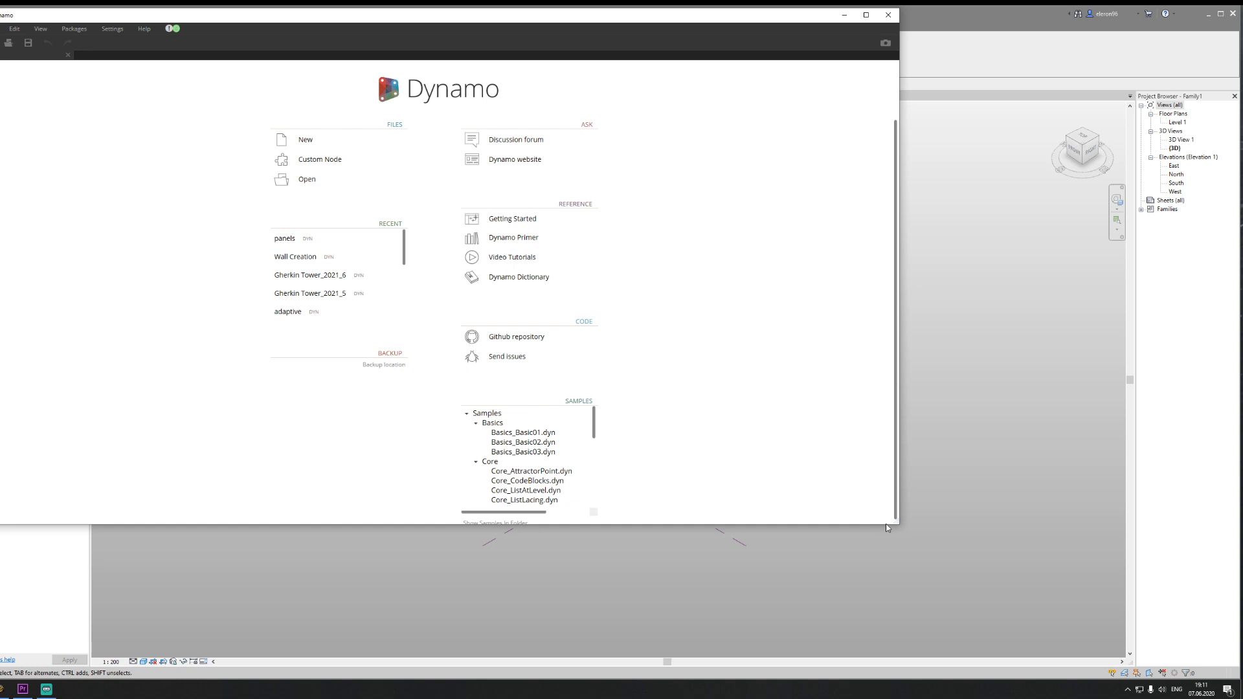
{"action": "left_click_drag", "start_coordinate": [899, 523], "coordinate": [1237, 678]}
{"action": "left_click", "coordinate": [489, 140]}
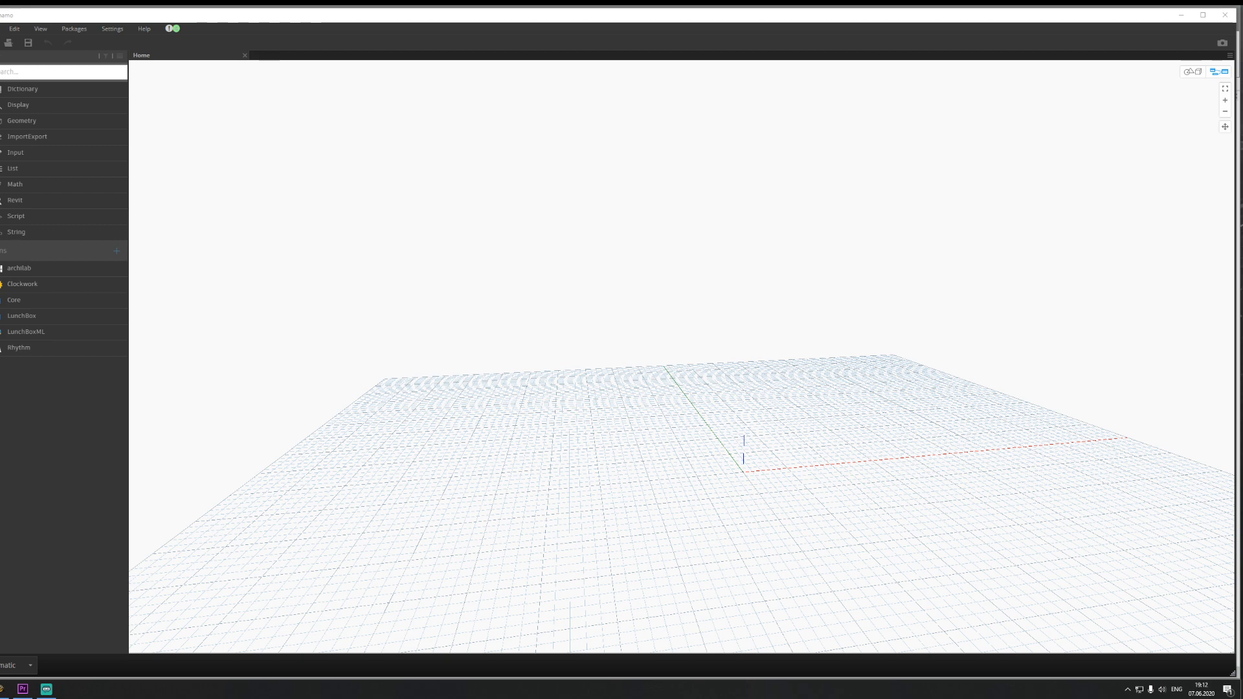
Step: Reopen the Proving Ground LunchBox page in Chrome through a web search for "lunch box revit", and close the browser
{"action": "left_click_drag", "start_coordinate": [0, 23], "coordinate": [182, 22]}
{"action": "left_click_drag", "start_coordinate": [347, 206], "coordinate": [1188, 216]}
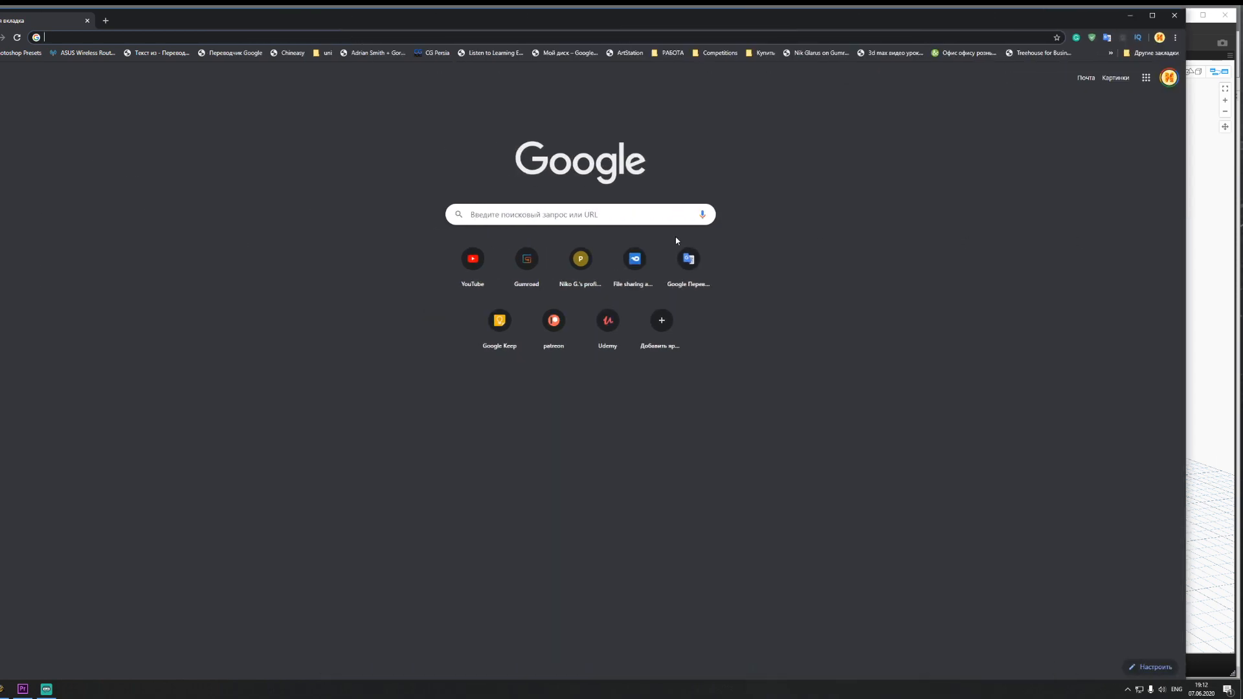
{"action": "left_click", "coordinate": [523, 215]}
{"action": "type", "text": "luh"}
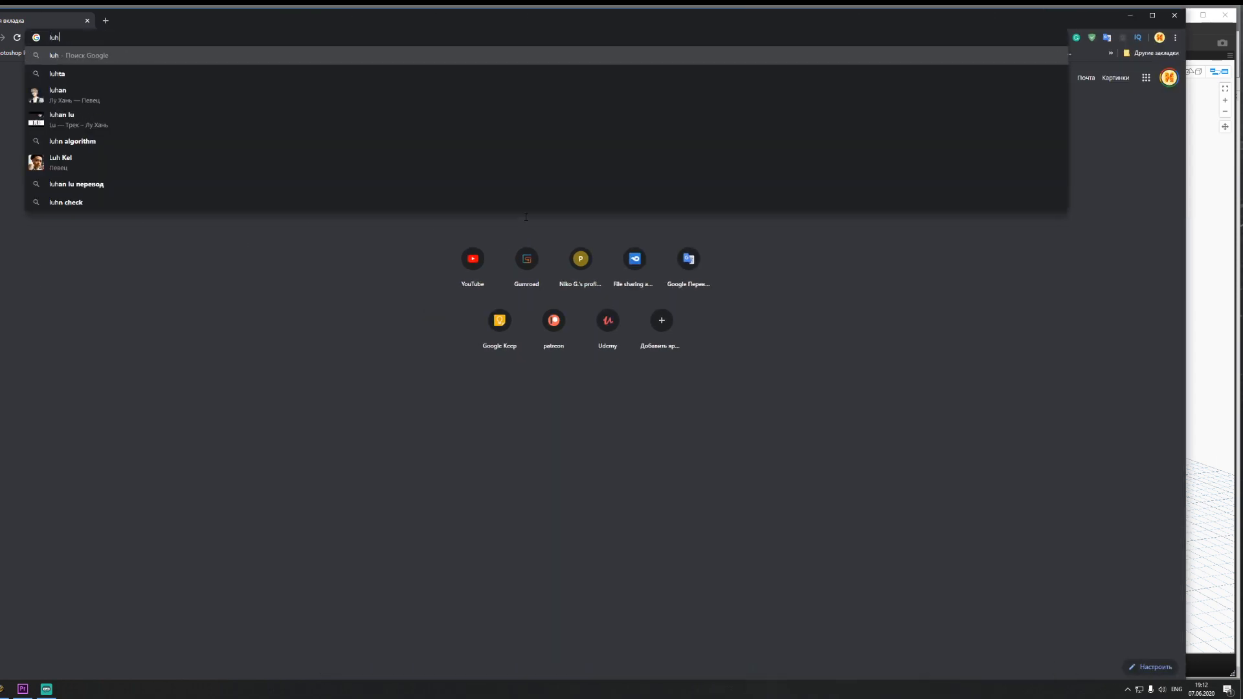
{"action": "key", "text": "BackSpace"}
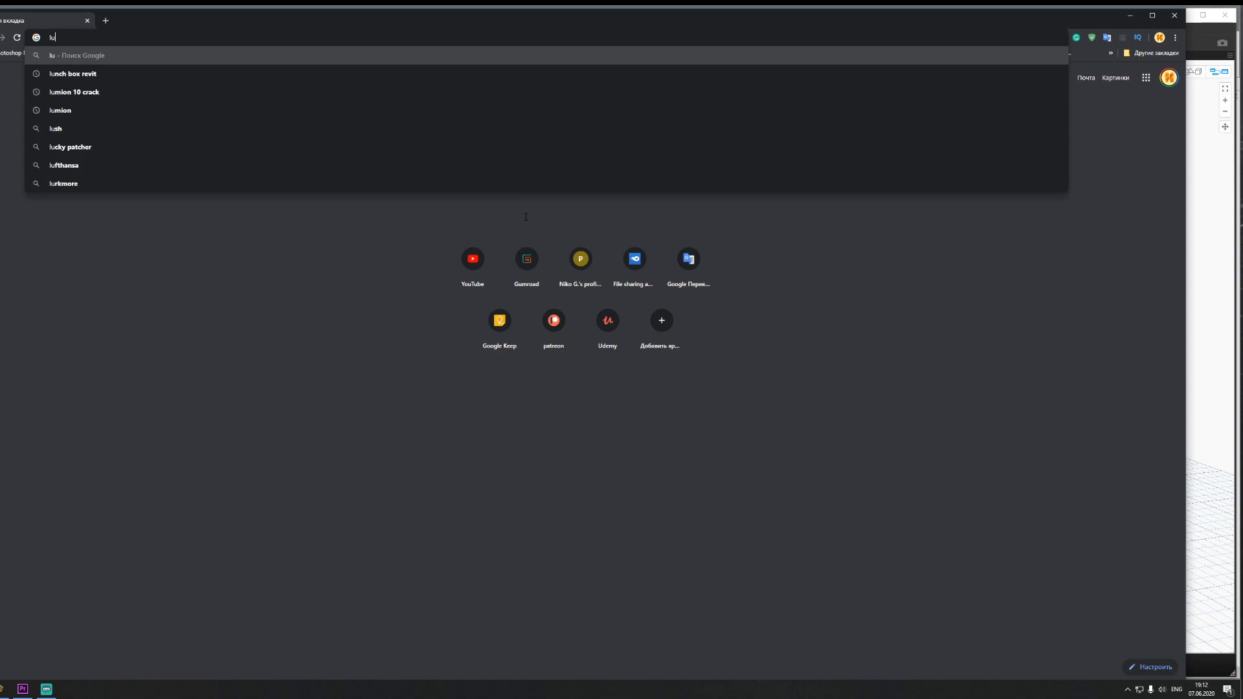
{"action": "type", "text": "nch box revit"}
{"action": "key", "text": "Return"}
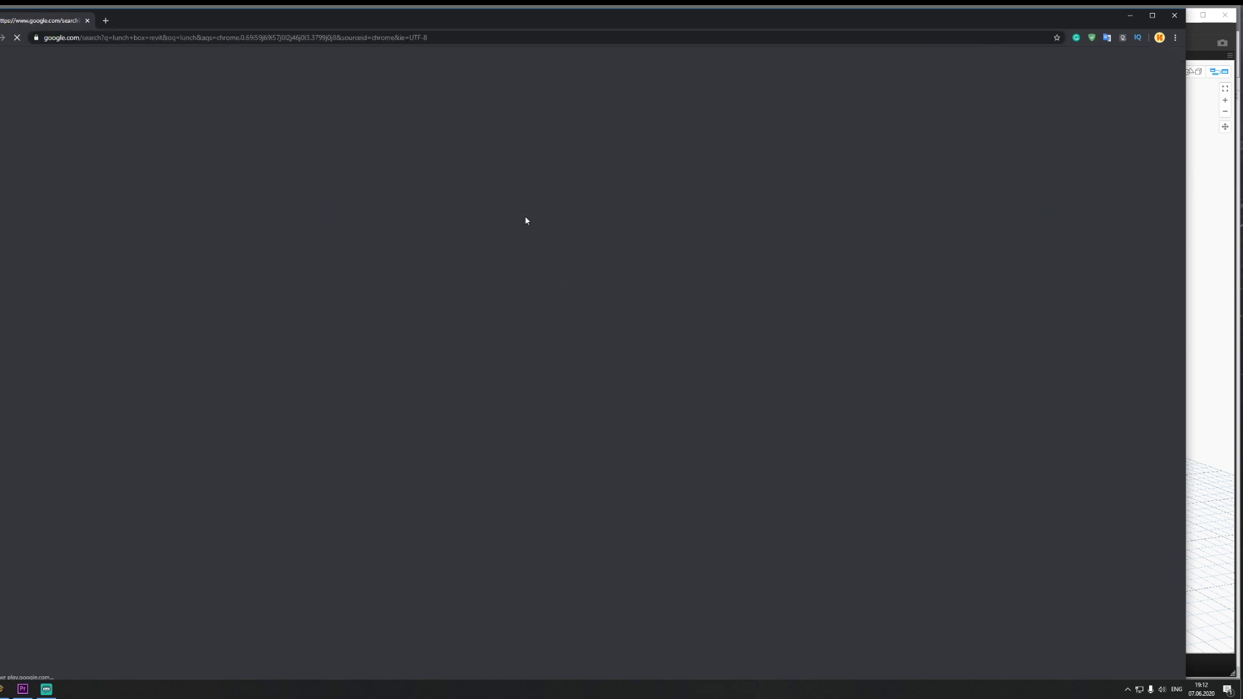
{"action": "left_click", "coordinate": [117, 163]}
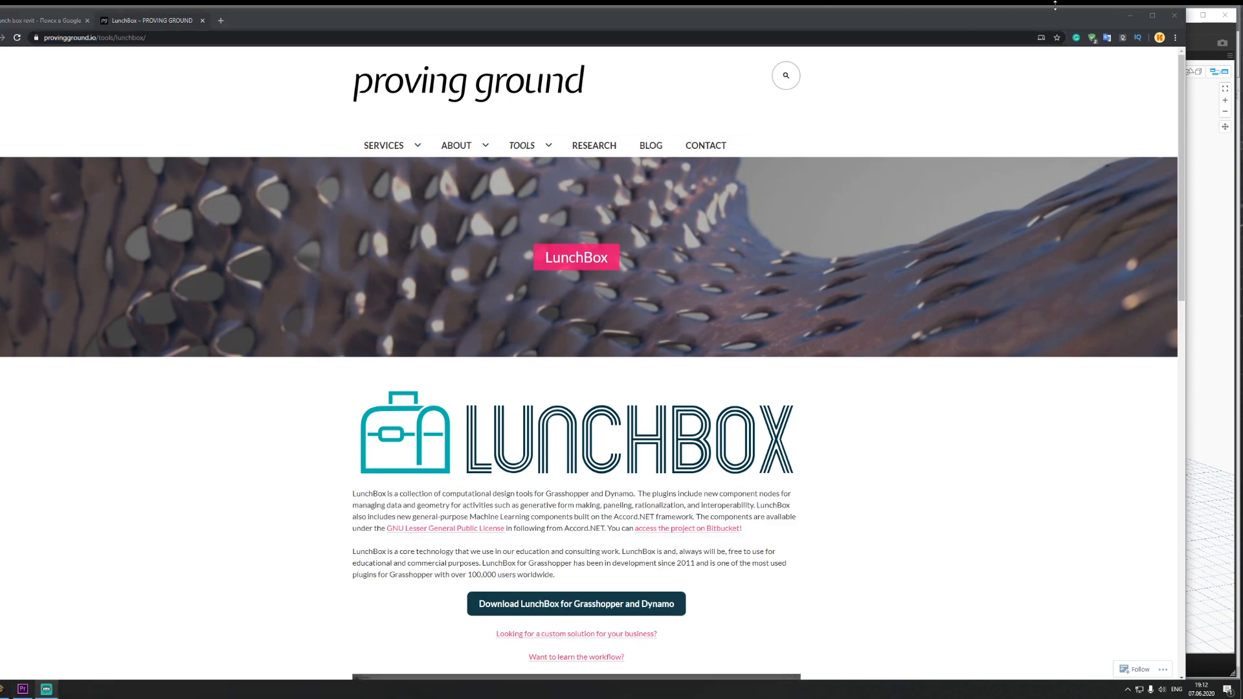
{"action": "left_click", "coordinate": [1174, 15]}
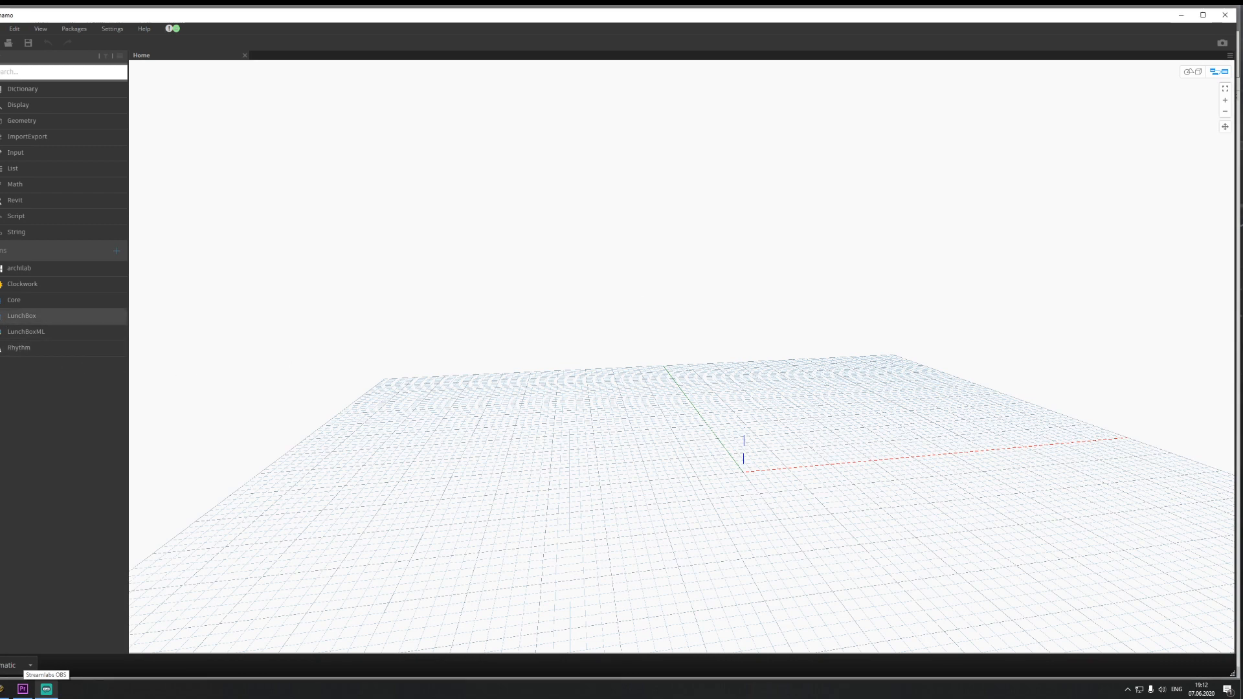
Step: Add a Point.ByCoordinates node to the empty workspace
{"action": "left_click", "coordinate": [20, 316]}
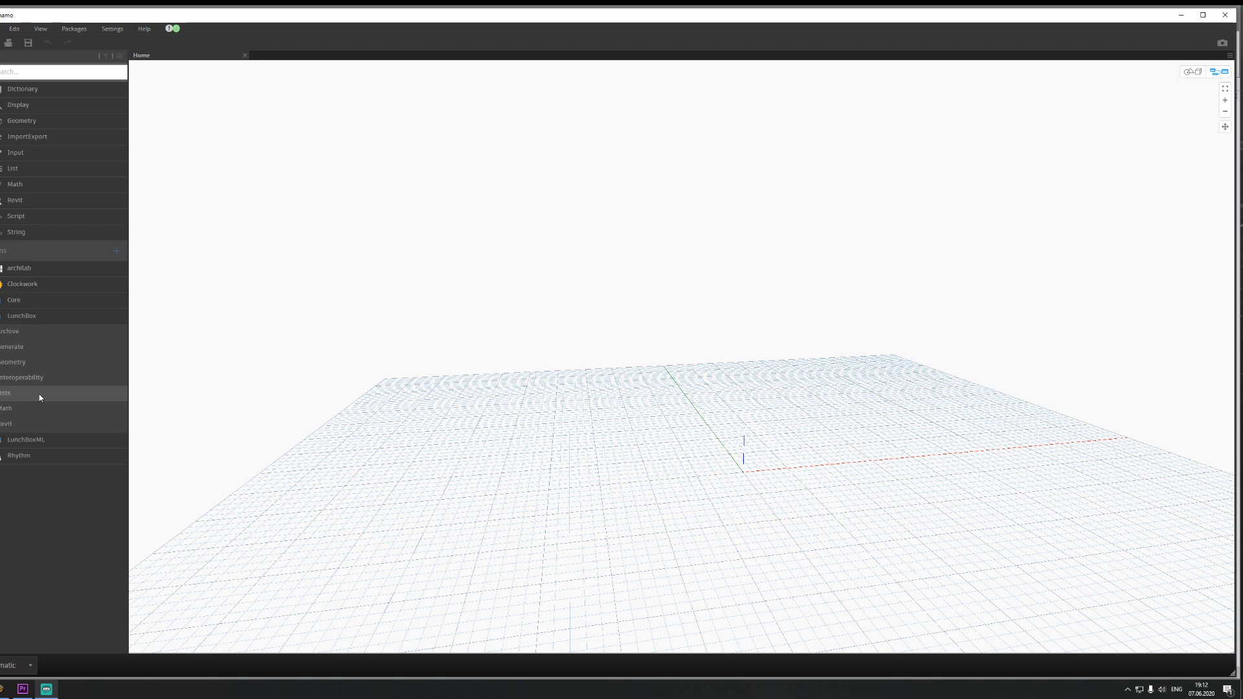
{"action": "right_click", "coordinate": [360, 332]}
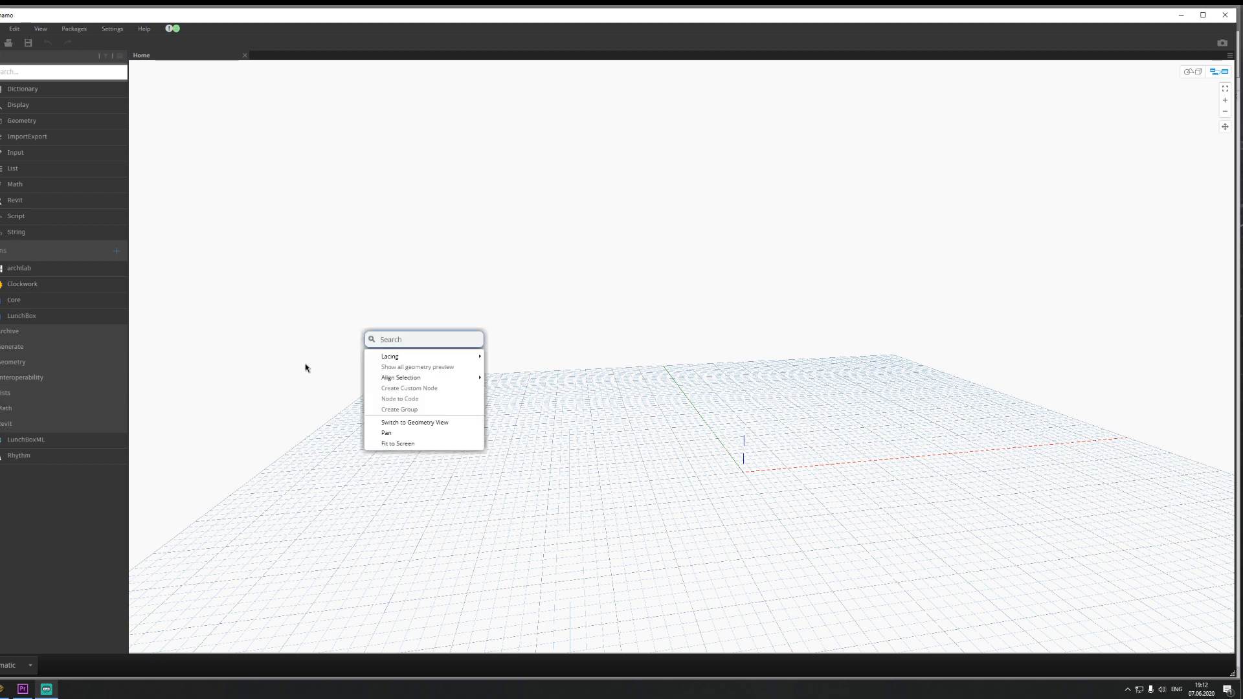
{"action": "type", "text": "ge"}
{"action": "key", "text": "BackSpace"}
{"action": "key", "text": "BackSpace"}
{"action": "type", "text": "po"}
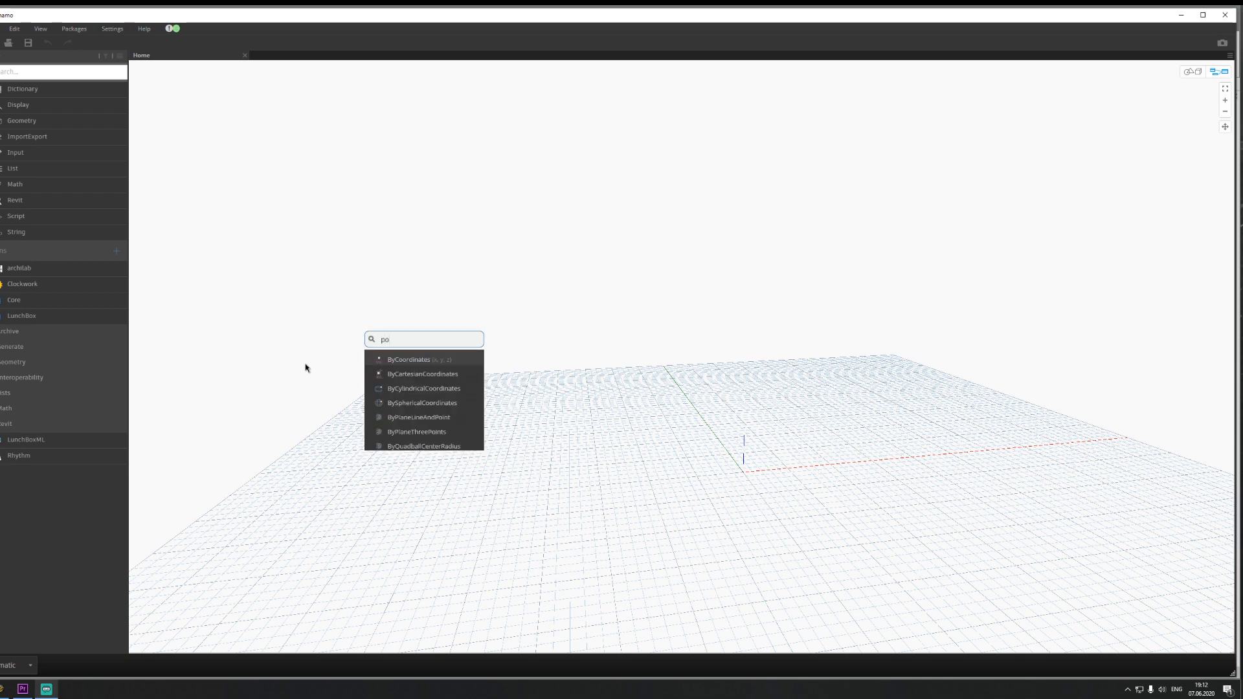
{"action": "key", "text": "Return"}
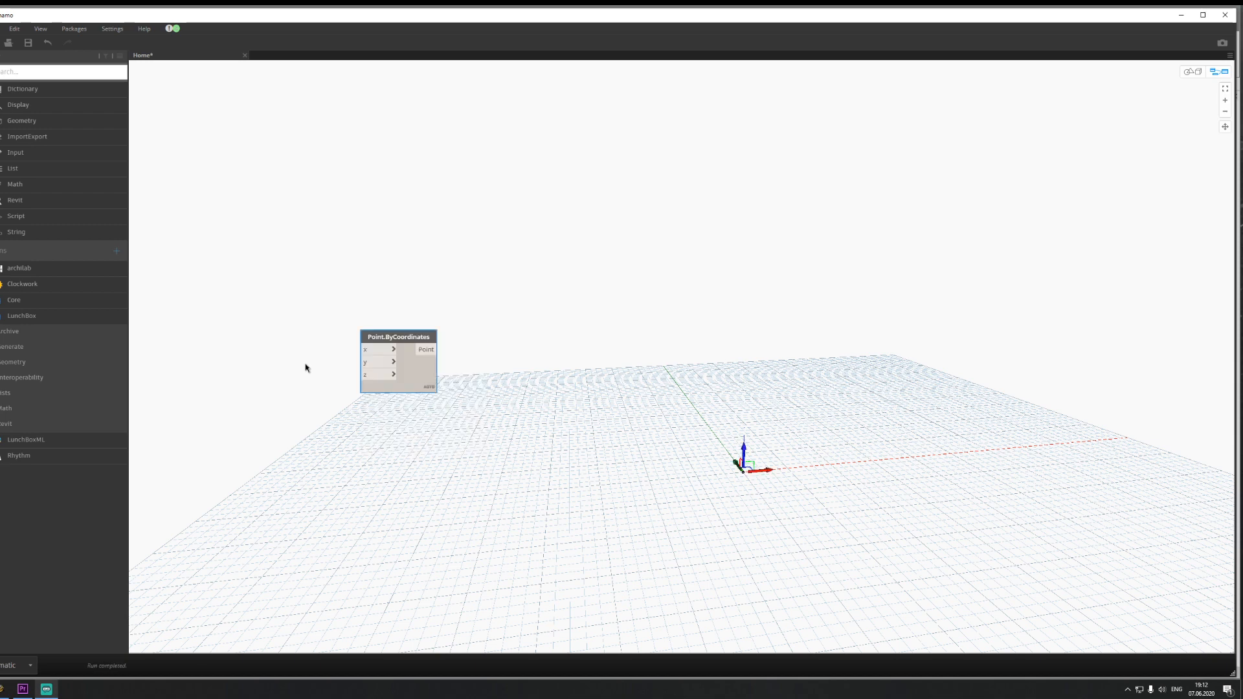
{"action": "mouse_move", "coordinate": [452, 480]}
{"action": "middle_mouse_down"}
{"action": "mouse_move", "coordinate": [491, 412]}
{"action": "mouse_move", "coordinate": [480, 367]}
{"action": "middle_mouse_up"}
Step: Duplicate the Point.ByCoordinates node twice and stack the copies below the original
{"action": "left_click", "coordinate": [443, 272]}
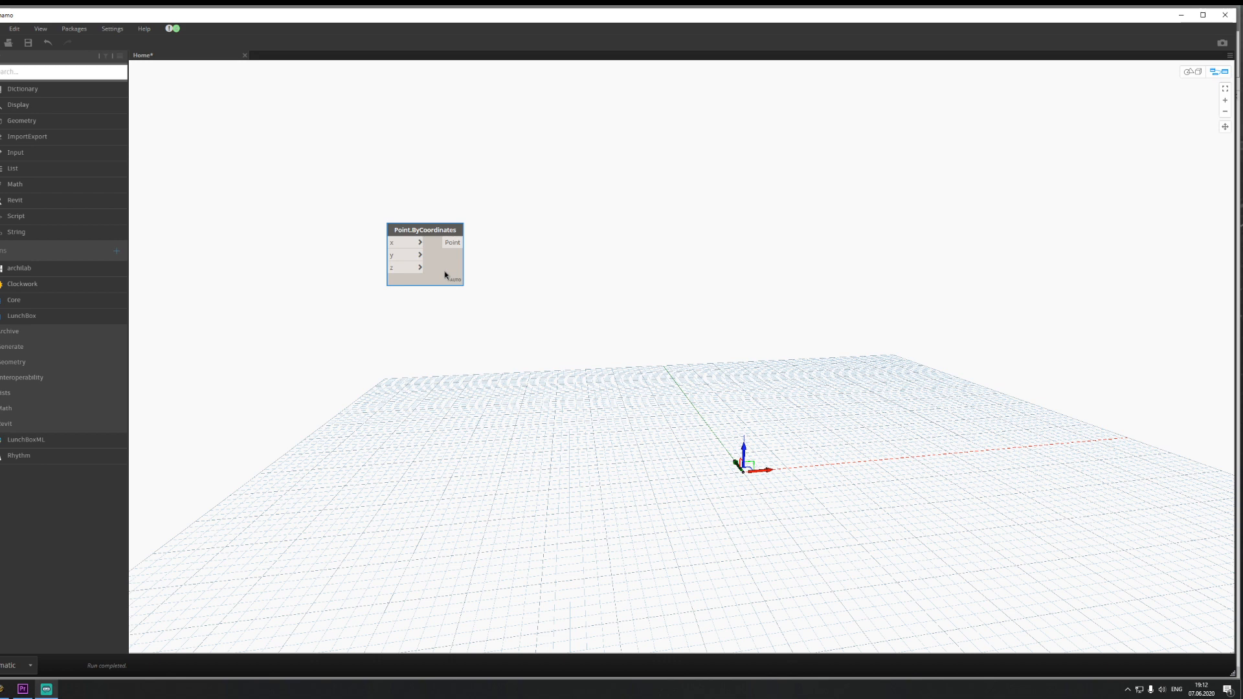
{"action": "key", "text": "ctrl+c"}
{"action": "key", "text": "ctrl+v"}
{"action": "left_click_drag", "start_coordinate": [533, 278], "coordinate": [447, 342]}
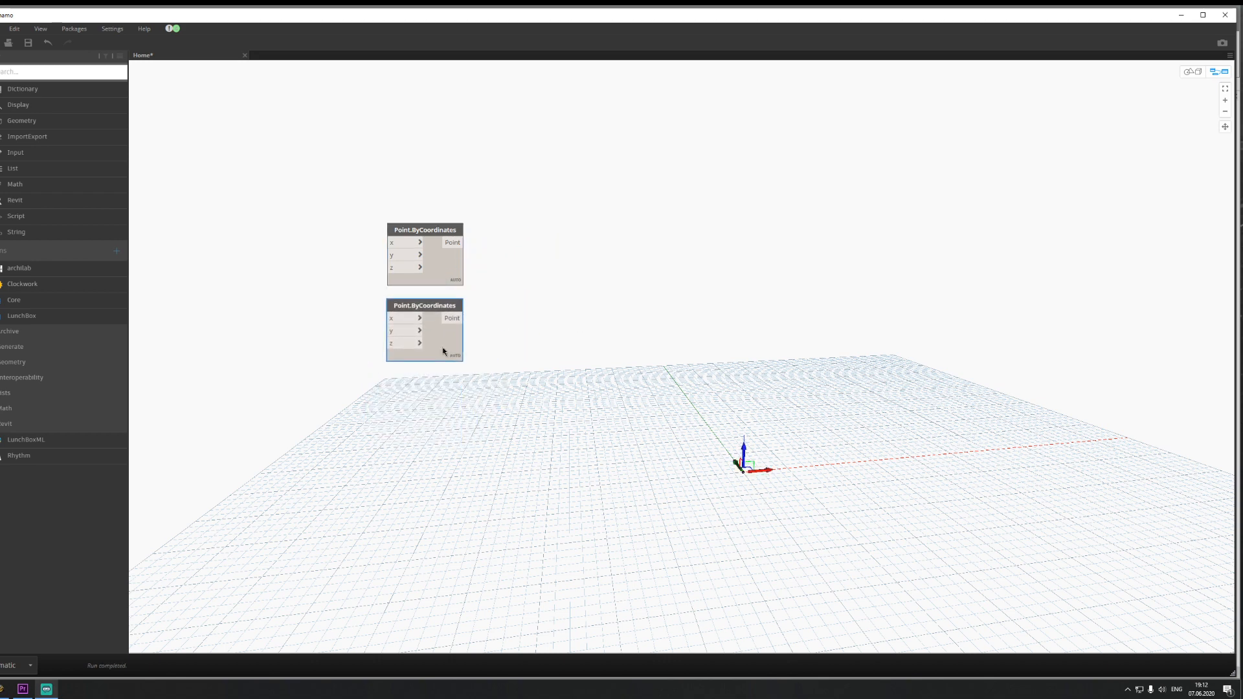
{"action": "key", "text": "ctrl+v"}
{"action": "left_click_drag", "start_coordinate": [544, 289], "coordinate": [457, 419]}
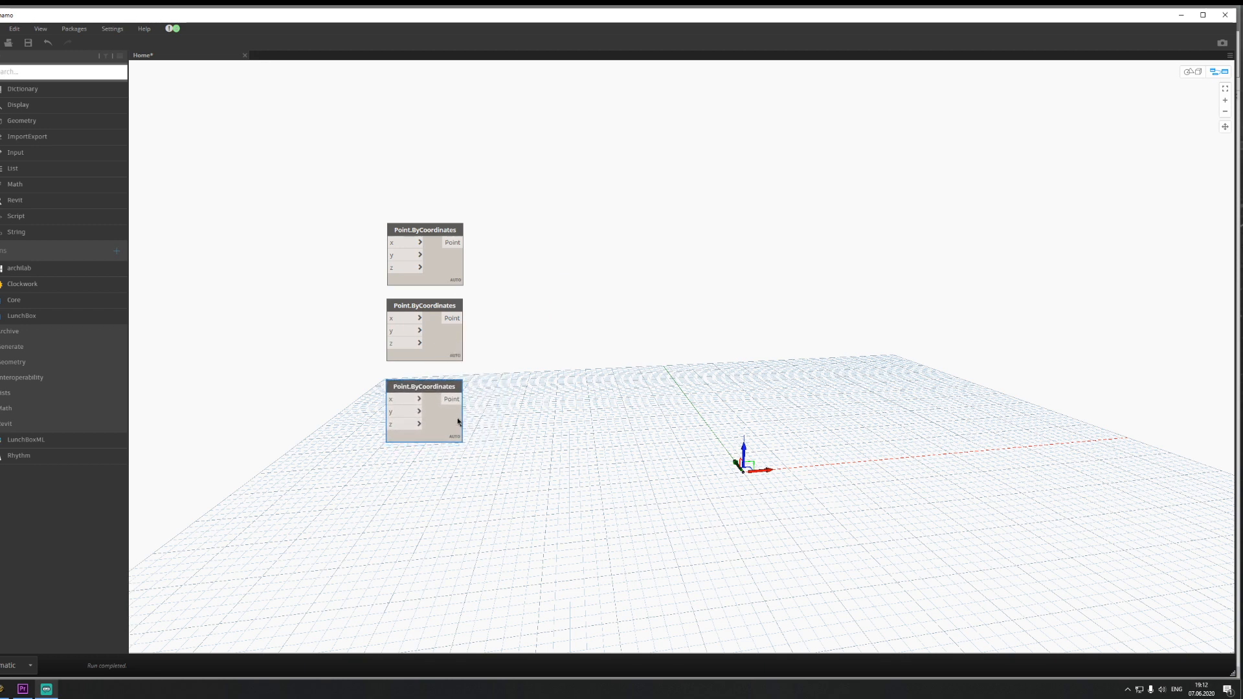
{"action": "left_click", "coordinate": [469, 412]}
{"action": "middle_click_drag", "start_coordinate": [312, 369], "coordinate": [379, 405]}
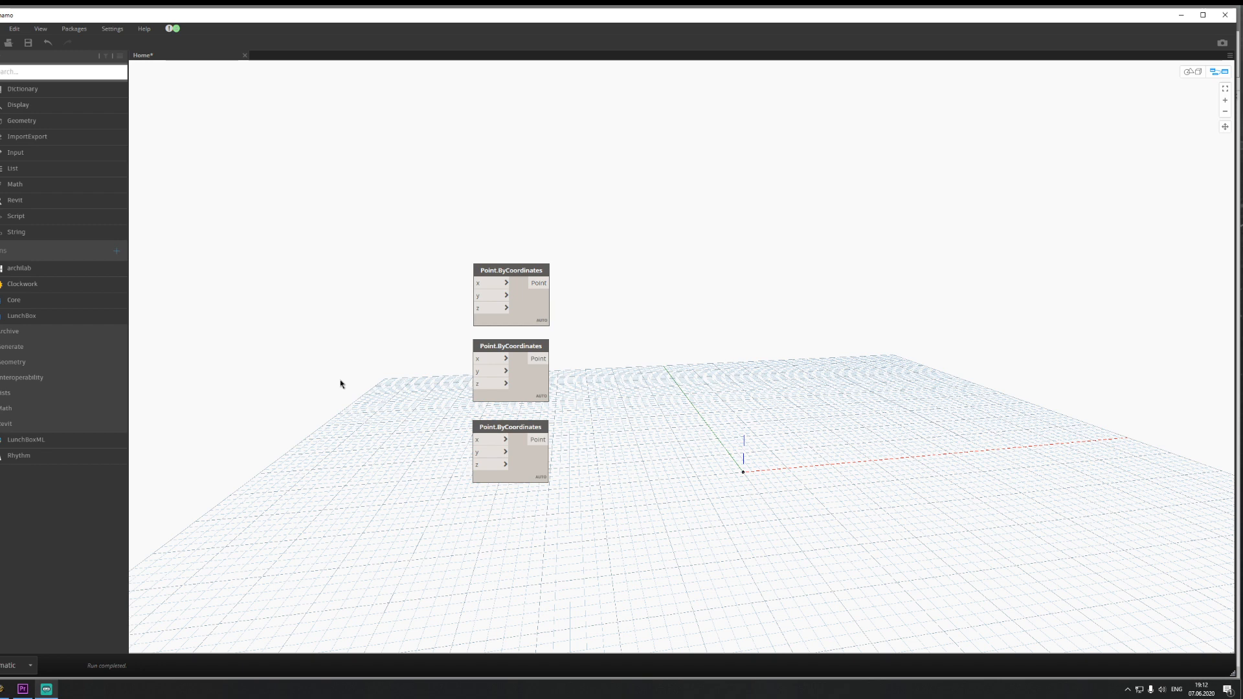
{"action": "left_click", "coordinate": [495, 306]}
{"action": "left_click", "coordinate": [507, 393]}
{"action": "left_click", "coordinate": [486, 476]}
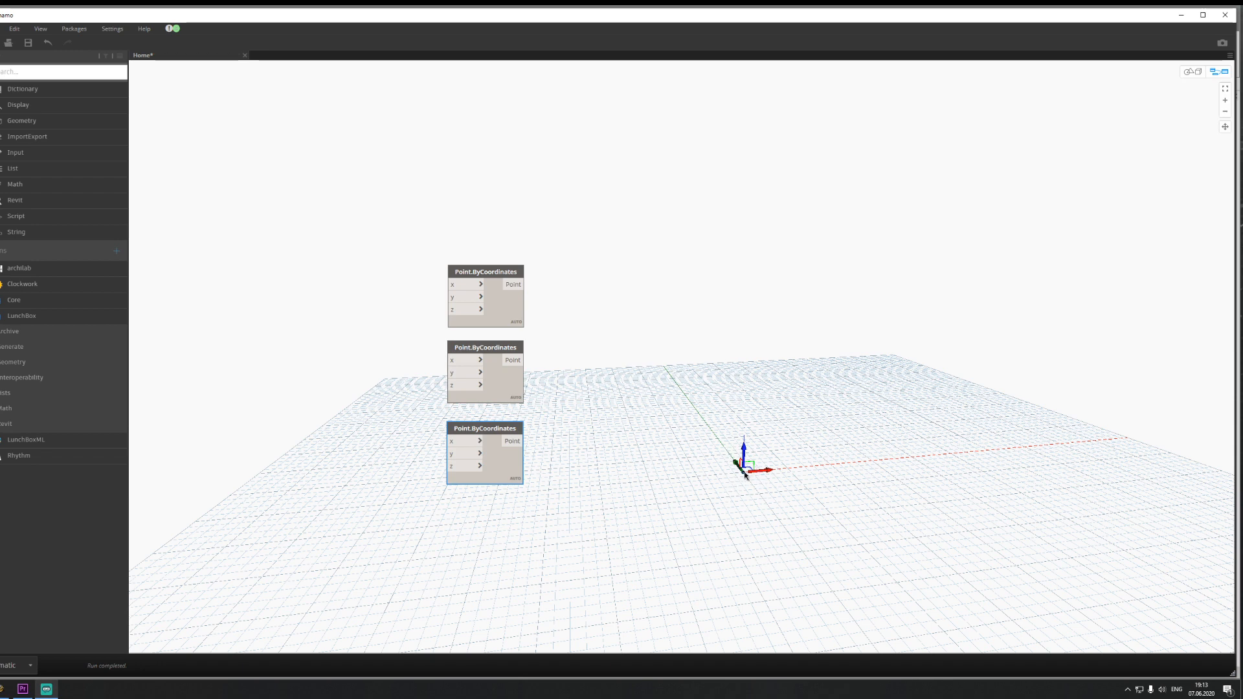
{"action": "middle_click_drag", "start_coordinate": [578, 417], "coordinate": [633, 434]}
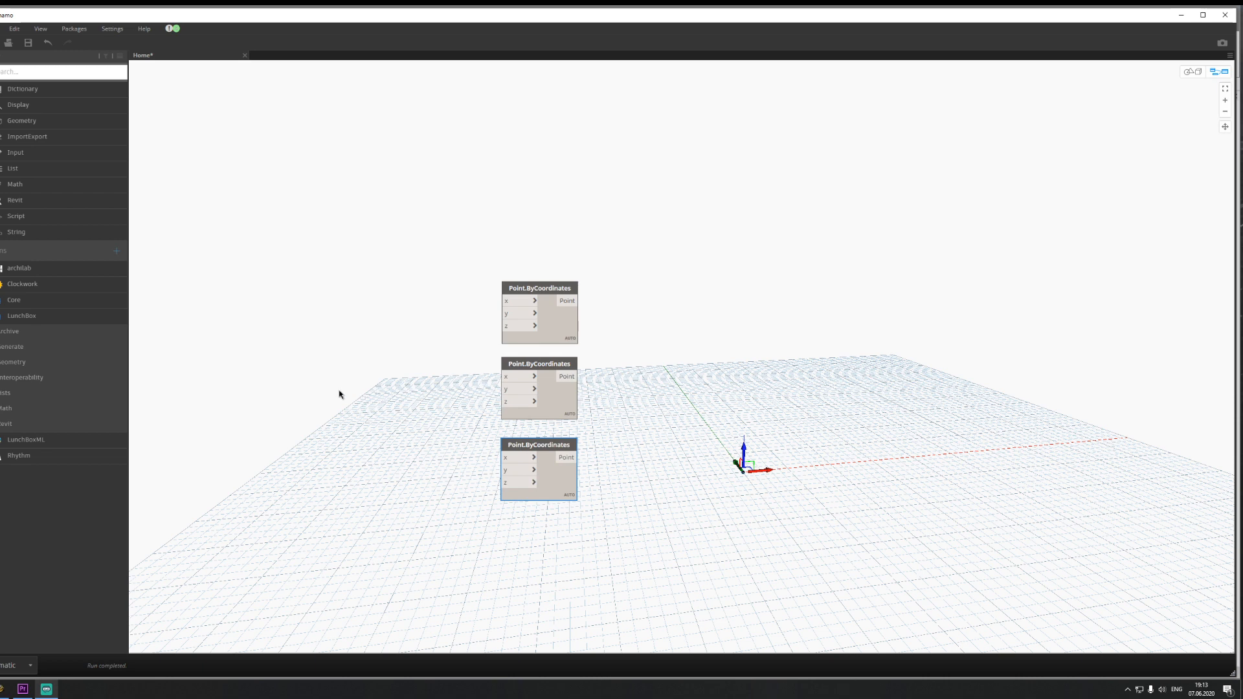
Step: Create a code block with the value 20 and connect it to the z input of the middle Point.ByCoordinates node
{"action": "left_click", "coordinate": [363, 383]}
{"action": "double_click", "coordinate": [363, 386]}
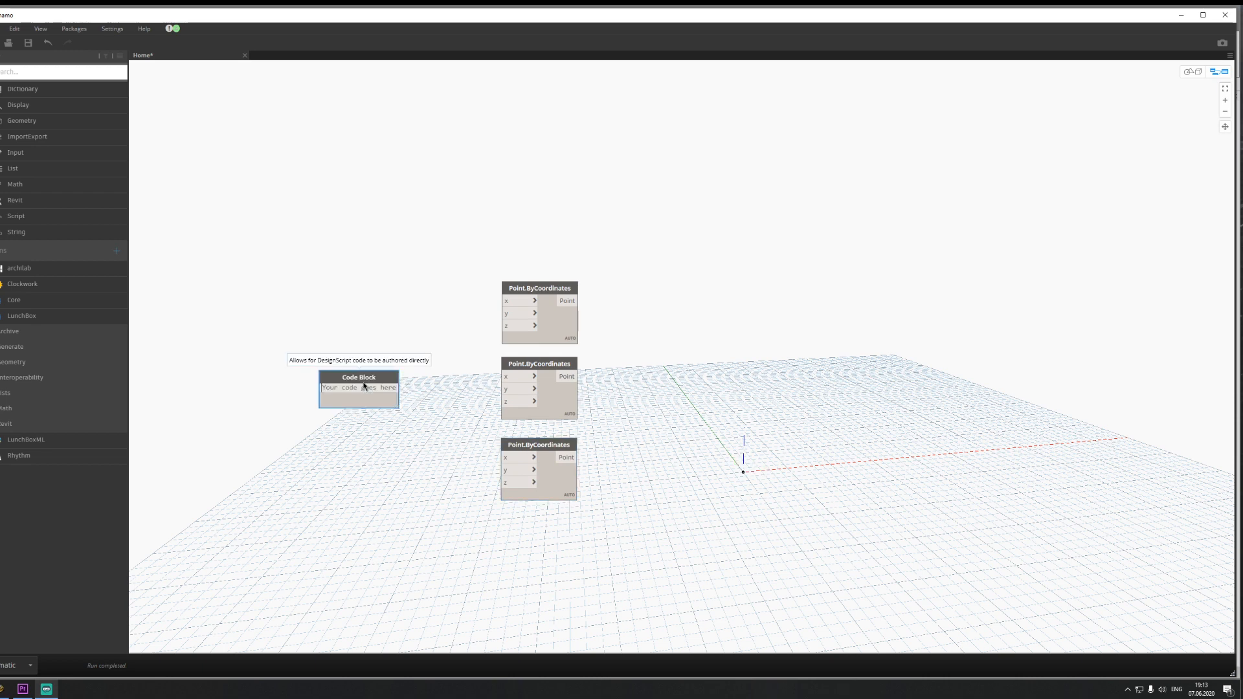
{"action": "type", "text": "20"}
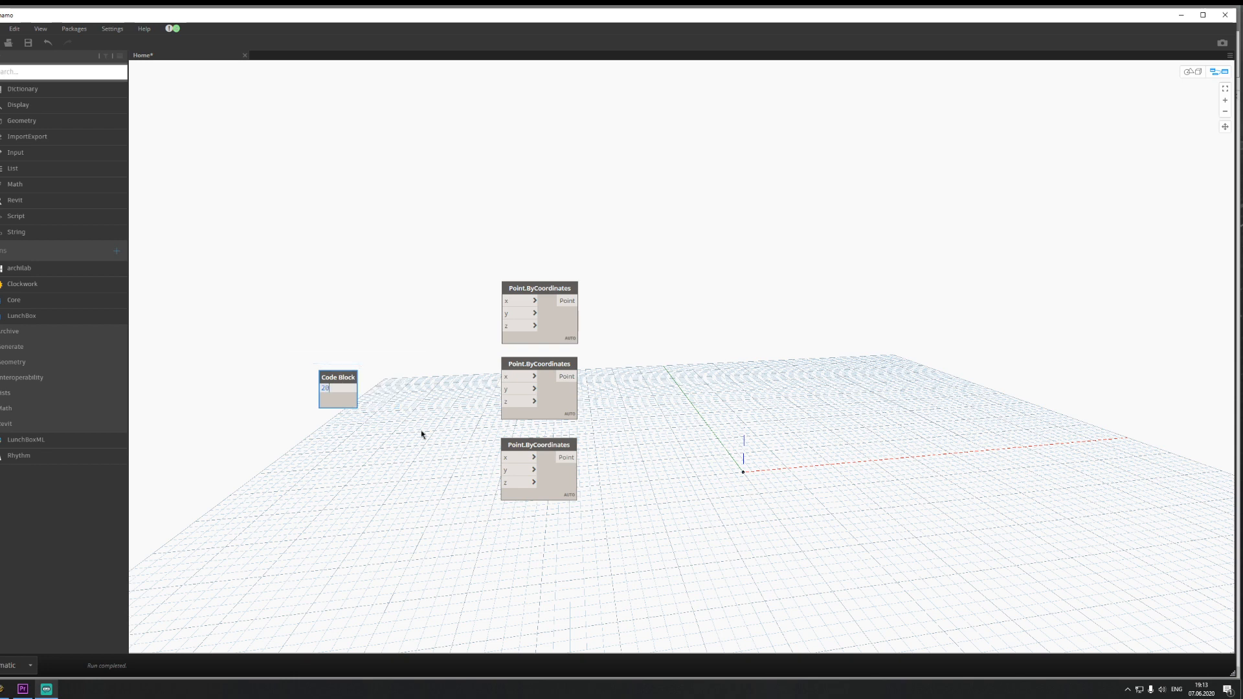
{"action": "left_click", "coordinate": [383, 406]}
{"action": "left_click_drag", "start_coordinate": [352, 389], "coordinate": [504, 405]}
{"action": "left_click", "coordinate": [504, 405]}
{"action": "left_click_drag", "start_coordinate": [339, 378], "coordinate": [382, 388]}
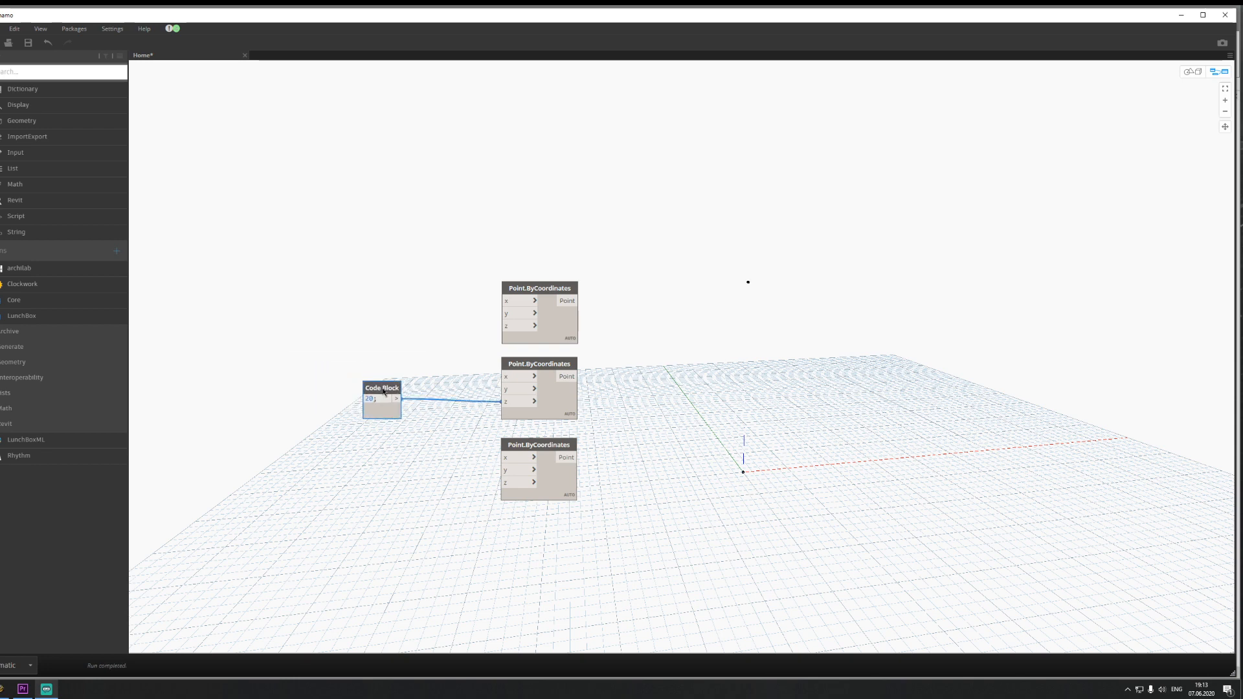
Step: Create a code block with the value 30, connect it to the lowest point node's z input, and align it under the 20 block
{"action": "double_click", "coordinate": [373, 503]}
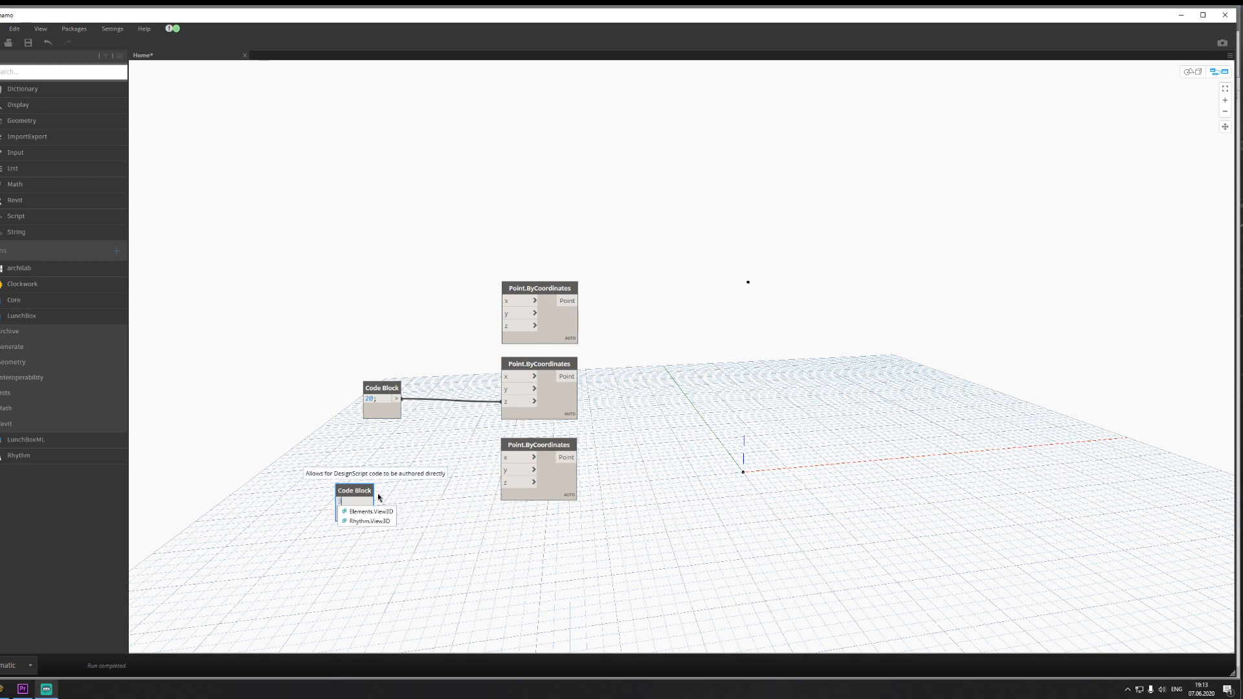
{"action": "type", "text": "30"}
{"action": "left_click", "coordinate": [429, 548]}
{"action": "left_click_drag", "start_coordinate": [371, 503], "coordinate": [519, 486]}
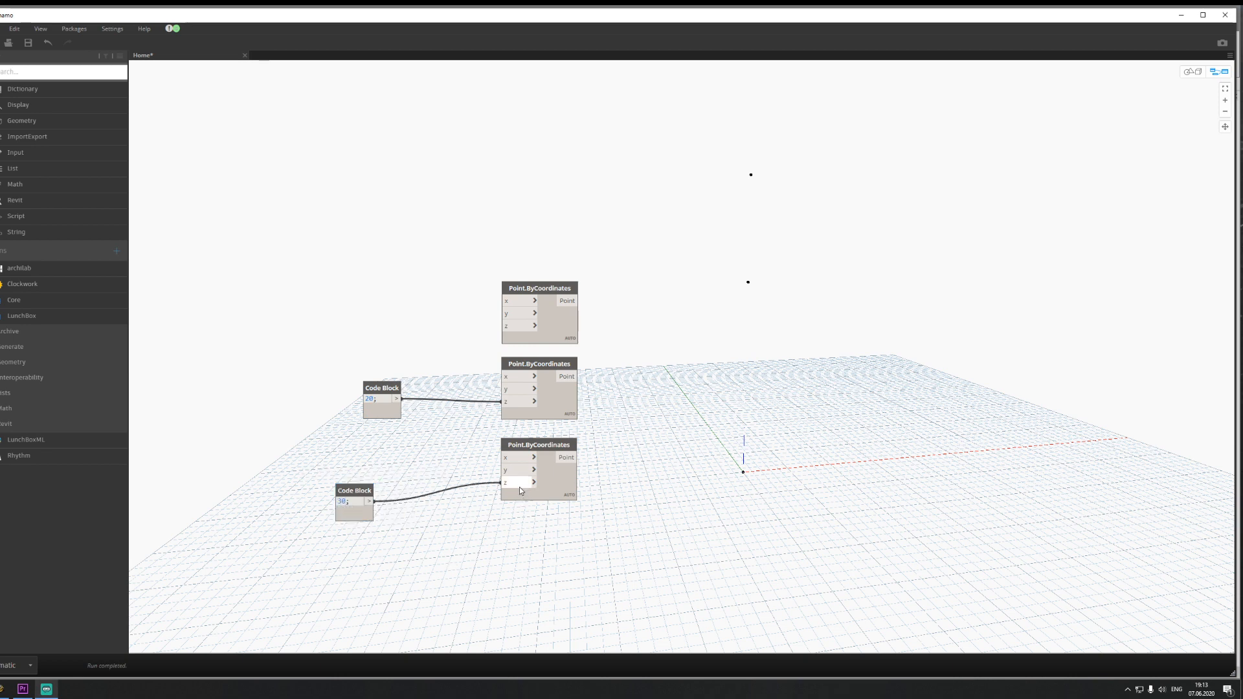
{"action": "left_click_drag", "start_coordinate": [352, 494], "coordinate": [380, 482]}
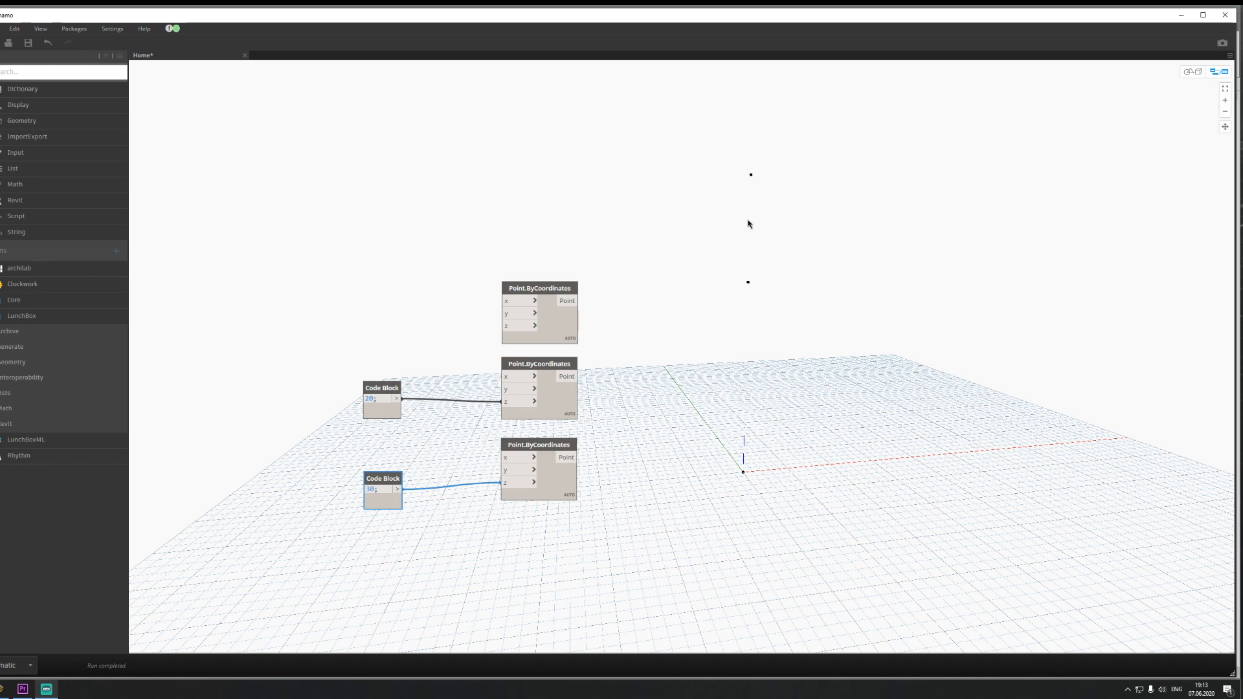
{"action": "left_click", "coordinate": [747, 195]}
{"action": "left_click_drag", "start_coordinate": [386, 473], "coordinate": [386, 469]}
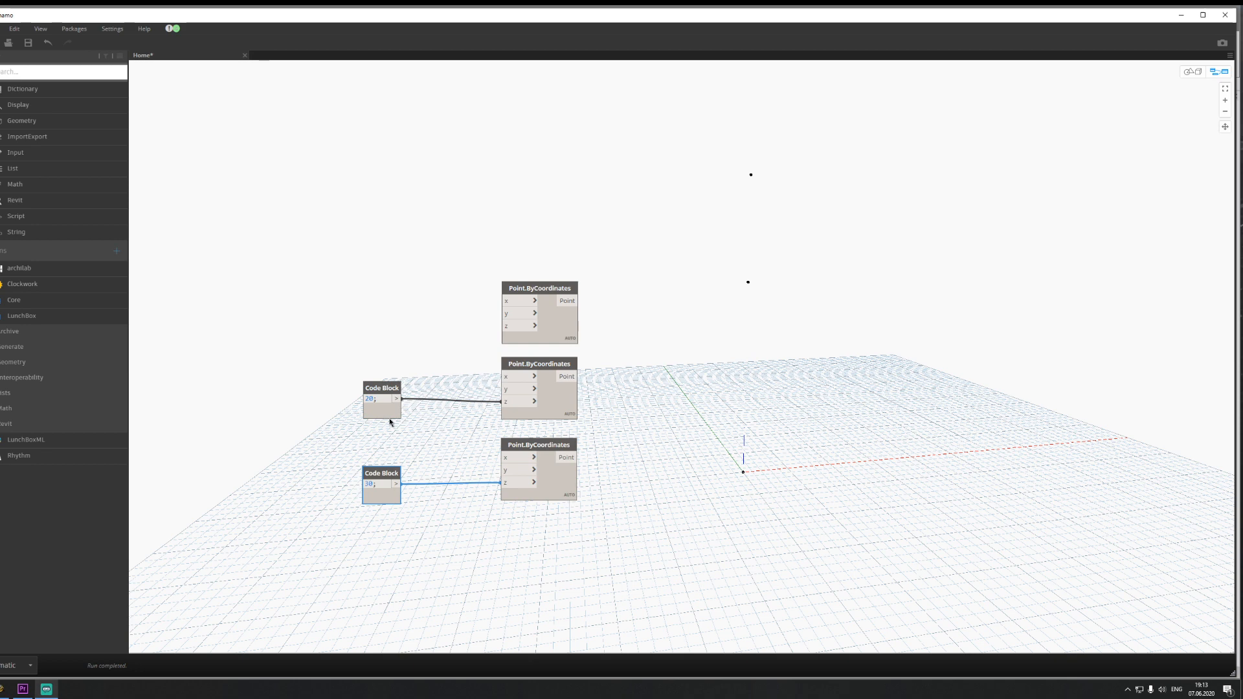
{"action": "left_click", "coordinate": [391, 388]}
Step: Add a Circle.ByCenterPointRadius node, move the first point node away from the other two, and place the circle node beside it
{"action": "left_click", "coordinate": [849, 433]}
{"action": "middle_click_drag", "start_coordinate": [849, 433], "coordinate": [515, 419]}
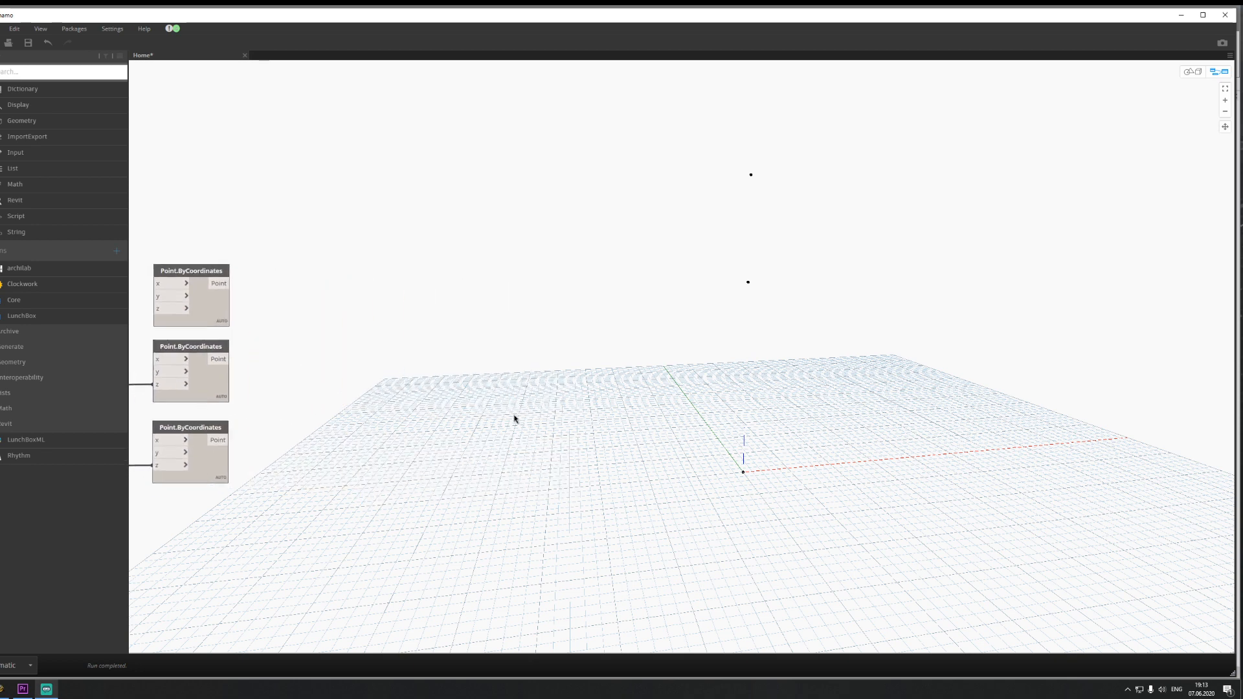
{"action": "right_click", "coordinate": [462, 452]}
{"action": "type", "text": "circ"}
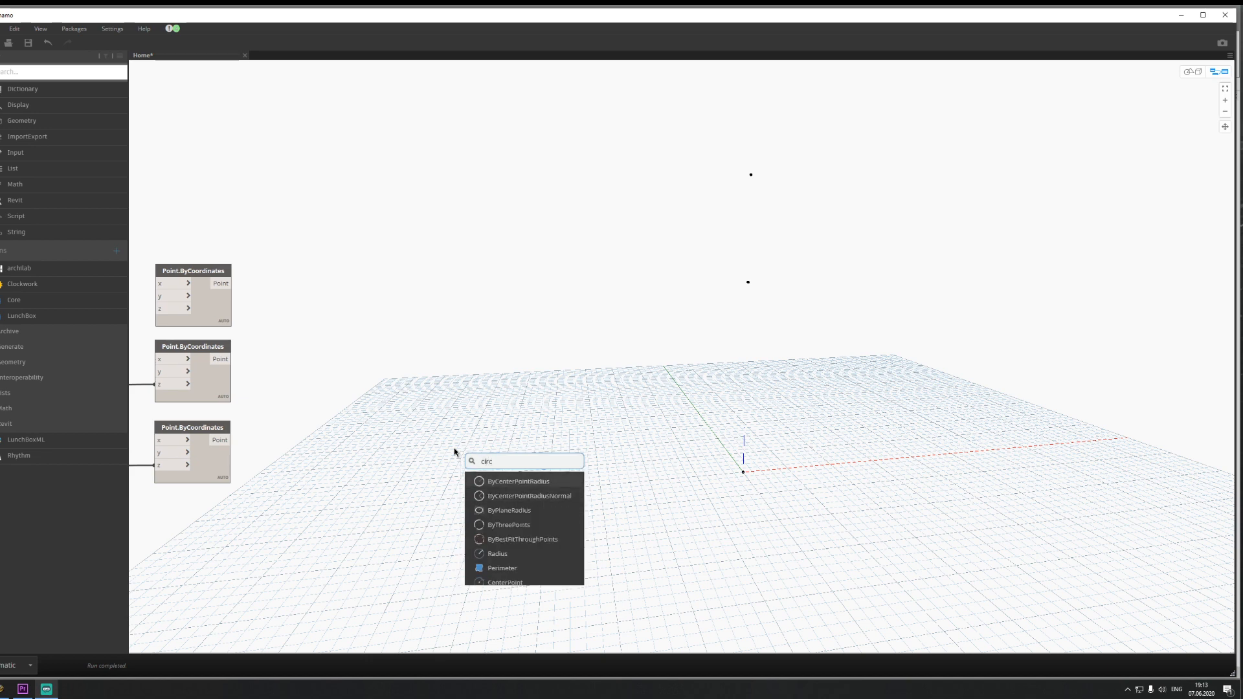
{"action": "left_click", "coordinate": [525, 482]}
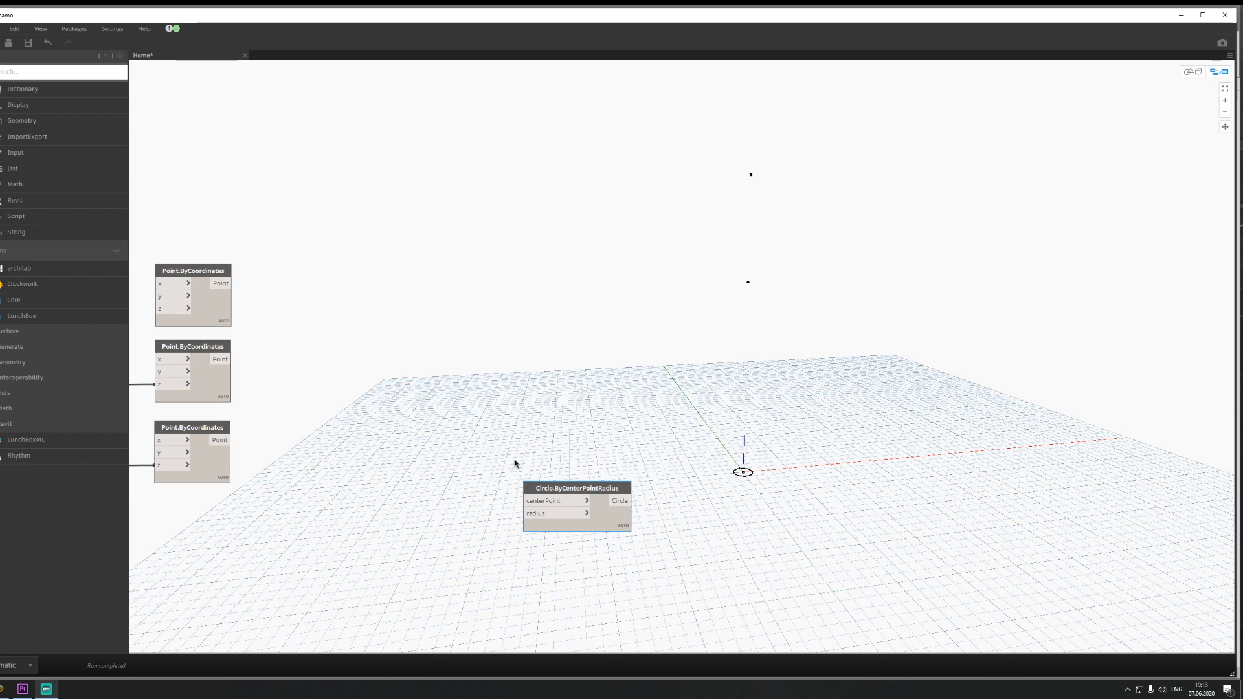
{"action": "left_click_drag", "start_coordinate": [546, 492], "coordinate": [406, 278]}
{"action": "middle_click_drag", "start_coordinate": [231, 332], "coordinate": [358, 342]}
{"action": "left_click_drag", "start_coordinate": [321, 281], "coordinate": [324, 212]}
{"action": "left_click_drag", "start_coordinate": [538, 285], "coordinate": [510, 217]}
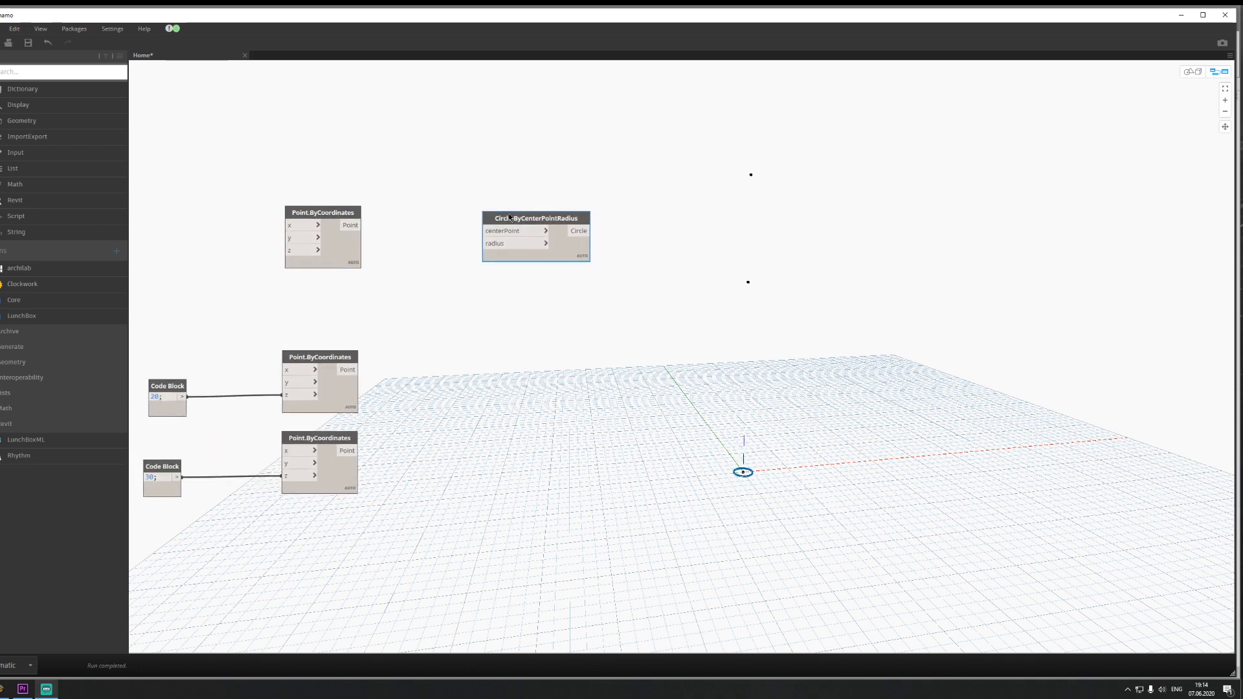
{"action": "middle_click_drag", "start_coordinate": [528, 380], "coordinate": [530, 404]}
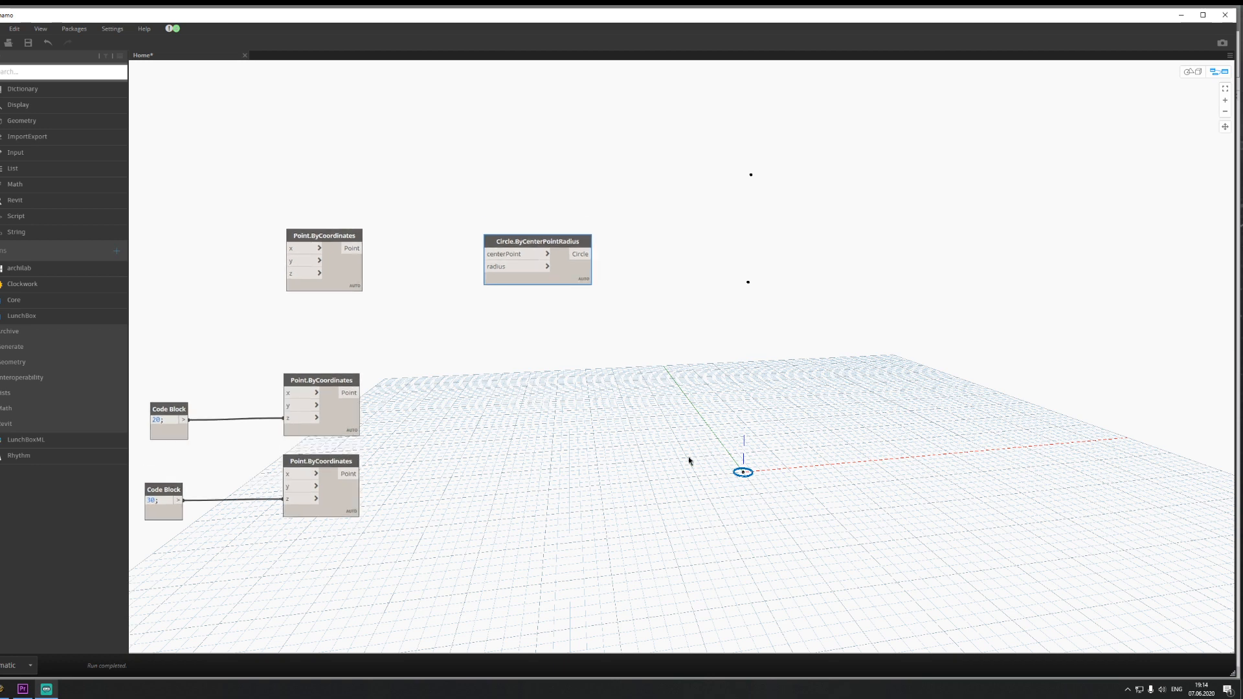
Step: Connect the first point to the circle's centerPoint and a new code block with the value 10 to its radius
{"action": "left_click_drag", "start_coordinate": [355, 248], "coordinate": [510, 271]}
{"action": "middle_click_drag", "start_coordinate": [427, 325], "coordinate": [478, 341]}
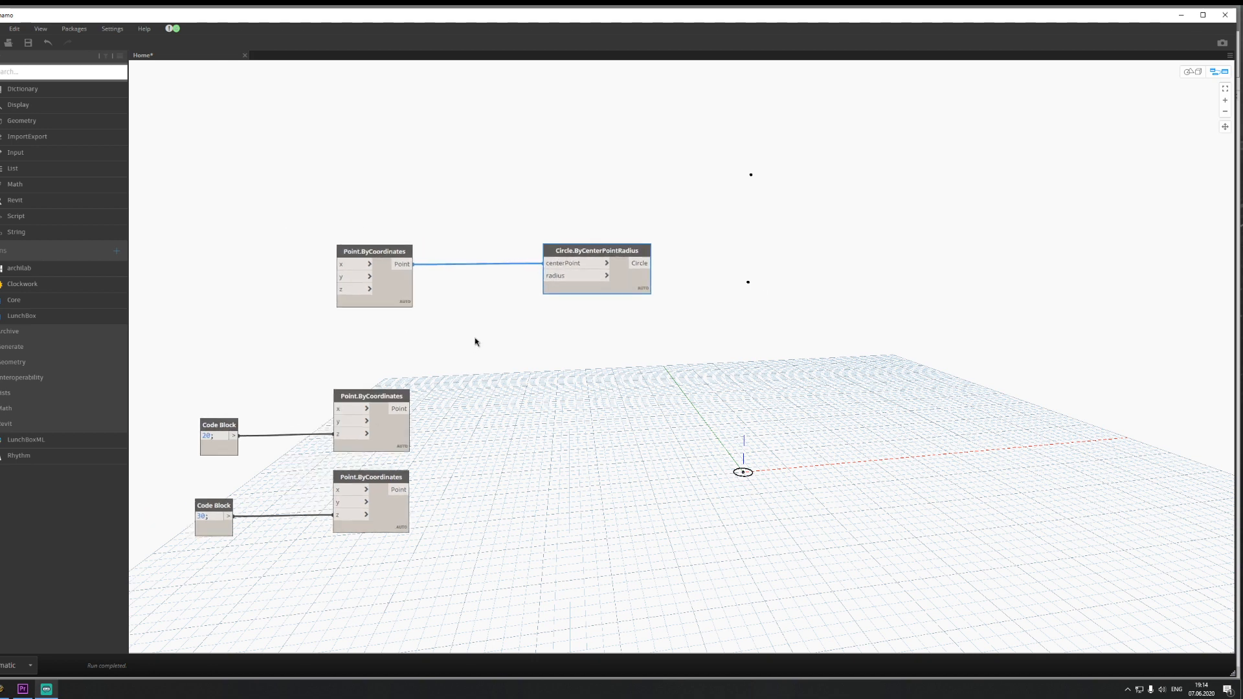
{"action": "double_click", "coordinate": [487, 335]}
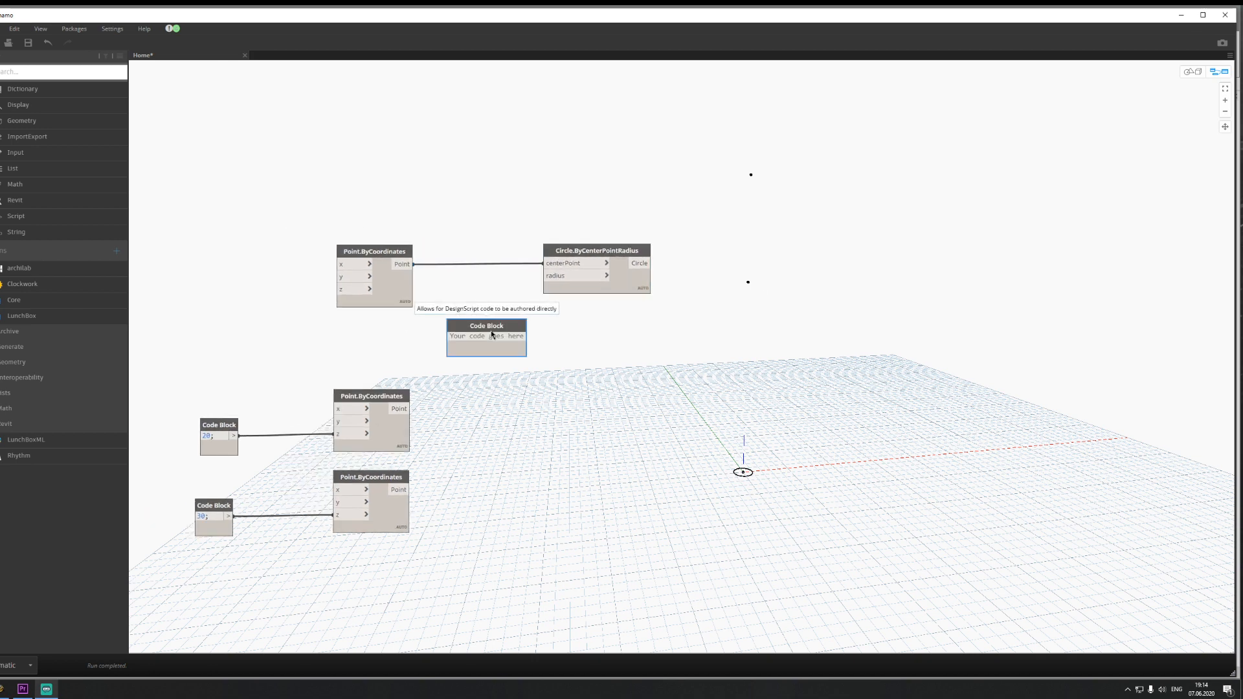
{"action": "type", "text": "10;"}
{"action": "left_click", "coordinate": [591, 375]}
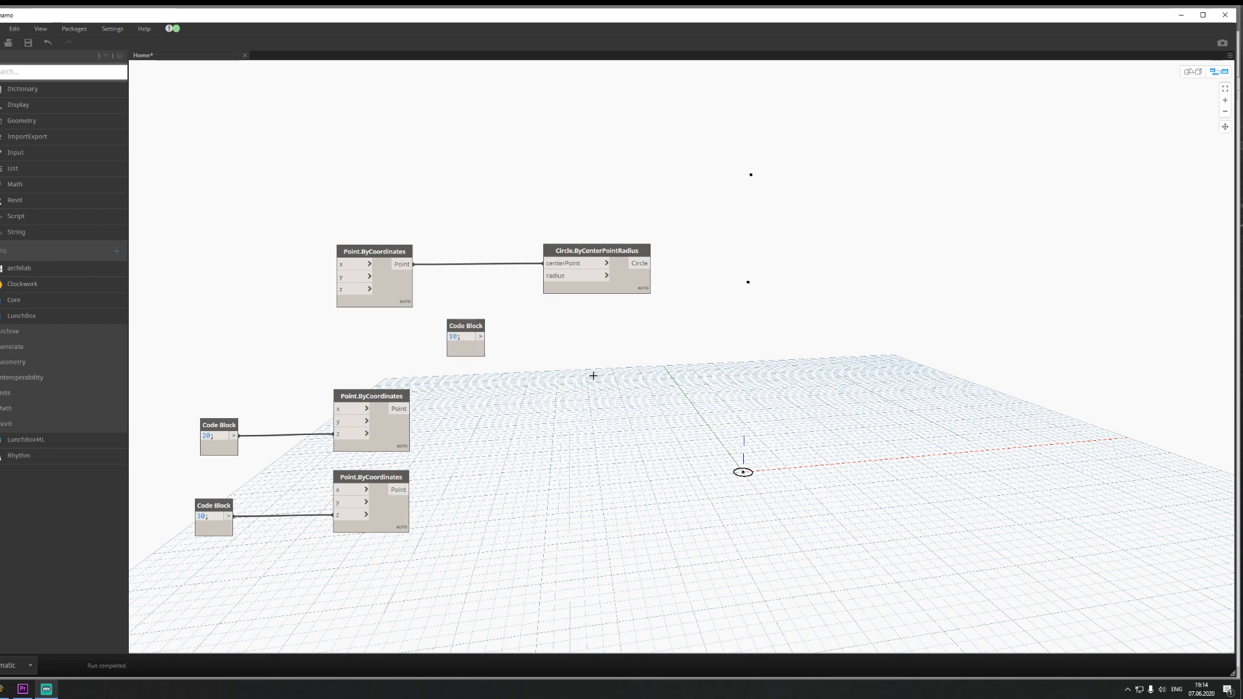
{"action": "left_click_drag", "start_coordinate": [480, 337], "coordinate": [543, 276]}
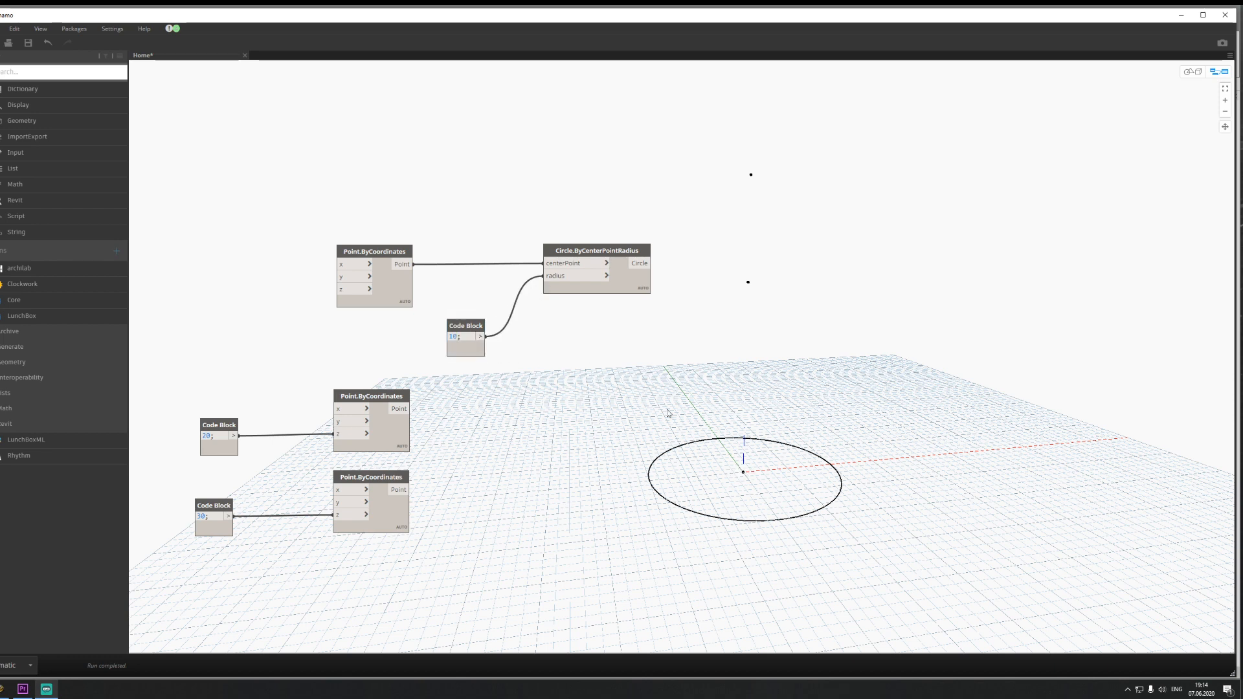
Step: Move the lowest point node and its 30 code block further down to make room between the rows
{"action": "middle_click_drag", "start_coordinate": [571, 574], "coordinate": [619, 513]}
{"action": "middle_click_drag", "start_coordinate": [596, 423], "coordinate": [544, 396]}
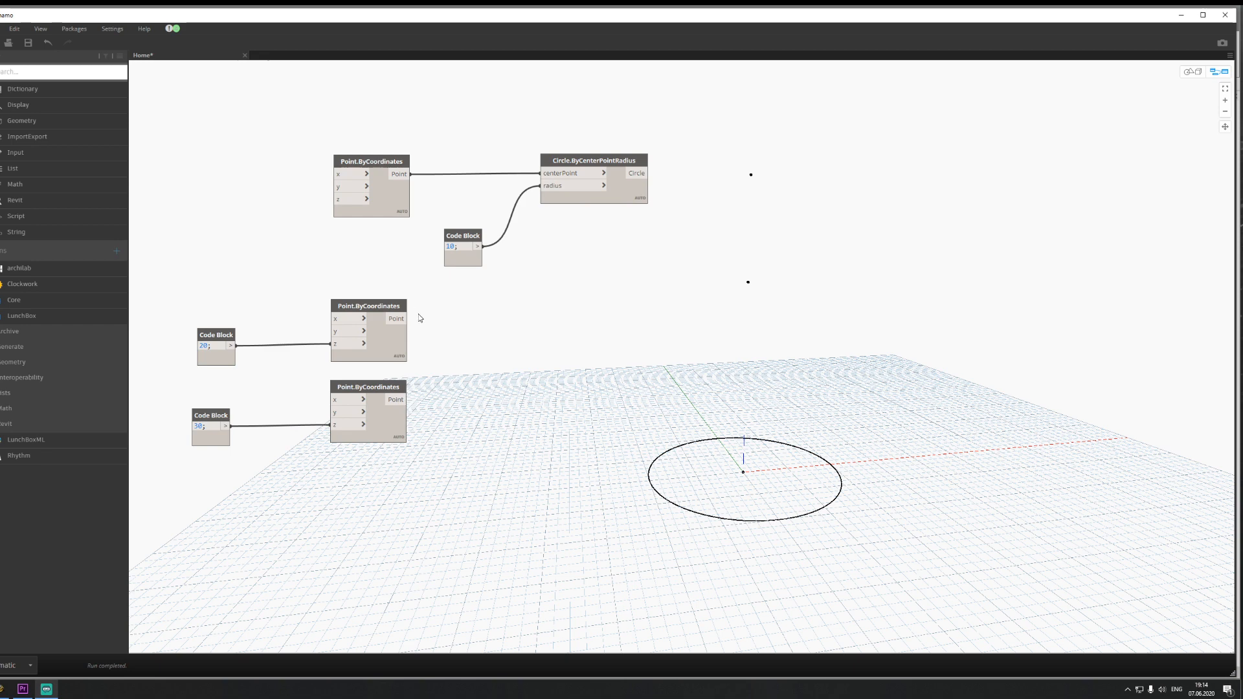
{"action": "left_click_drag", "start_coordinate": [450, 393], "coordinate": [171, 484]}
{"action": "left_click_drag", "start_coordinate": [394, 435], "coordinate": [389, 546]}
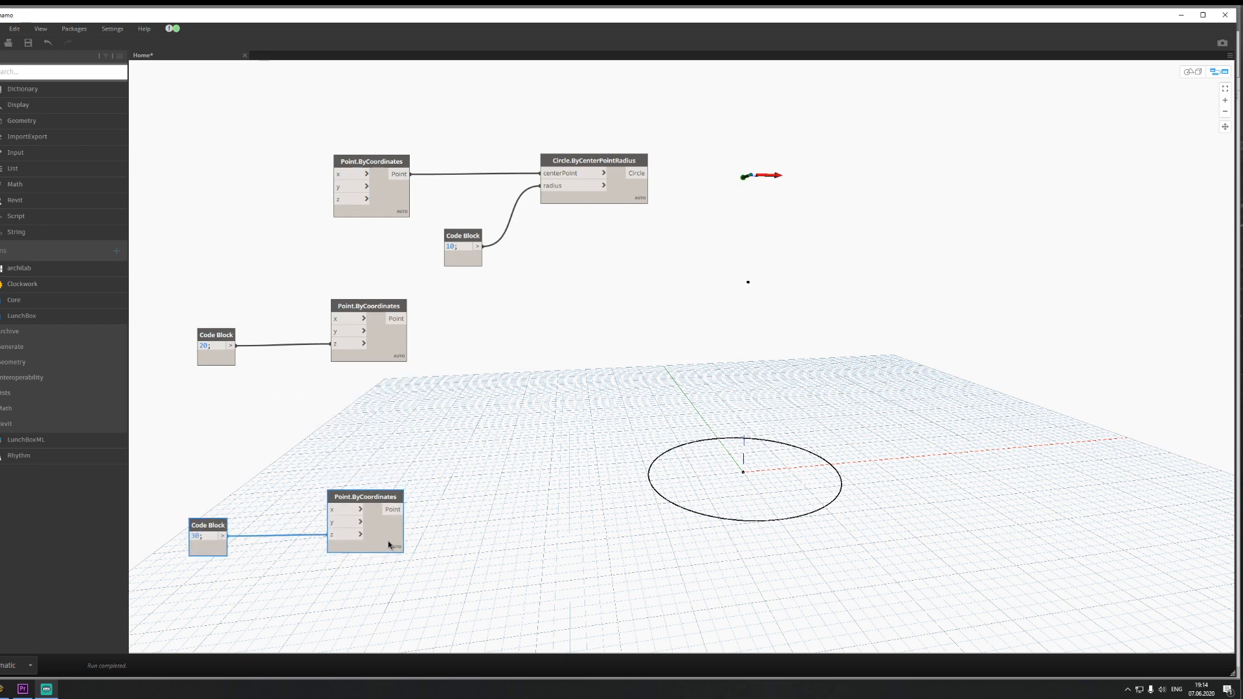
{"action": "left_click", "coordinate": [468, 275]}
Step: Duplicate the circle node with its radius code block beside the middle point node and connect that point to the copy's centerPoint
{"action": "left_click_drag", "start_coordinate": [635, 153], "coordinate": [454, 259]}
{"action": "key", "text": "ctrl+c"}
{"action": "key", "text": "ctrl+v"}
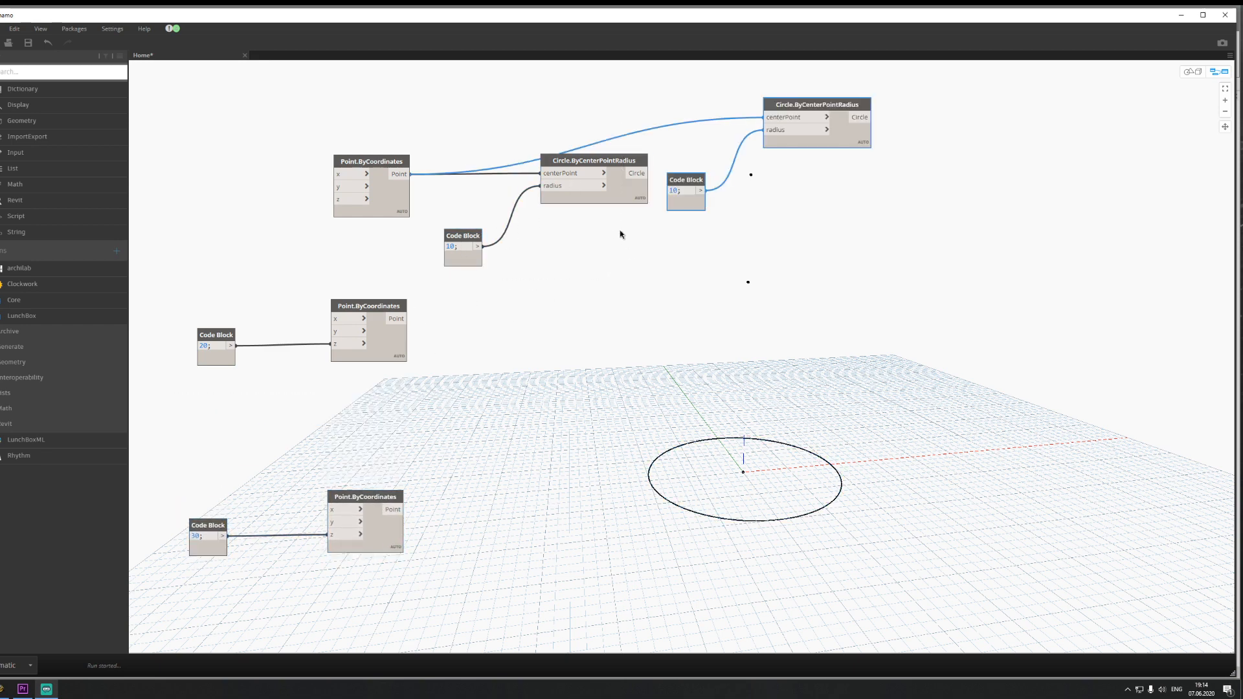
{"action": "left_click_drag", "start_coordinate": [809, 121], "coordinate": [580, 333]}
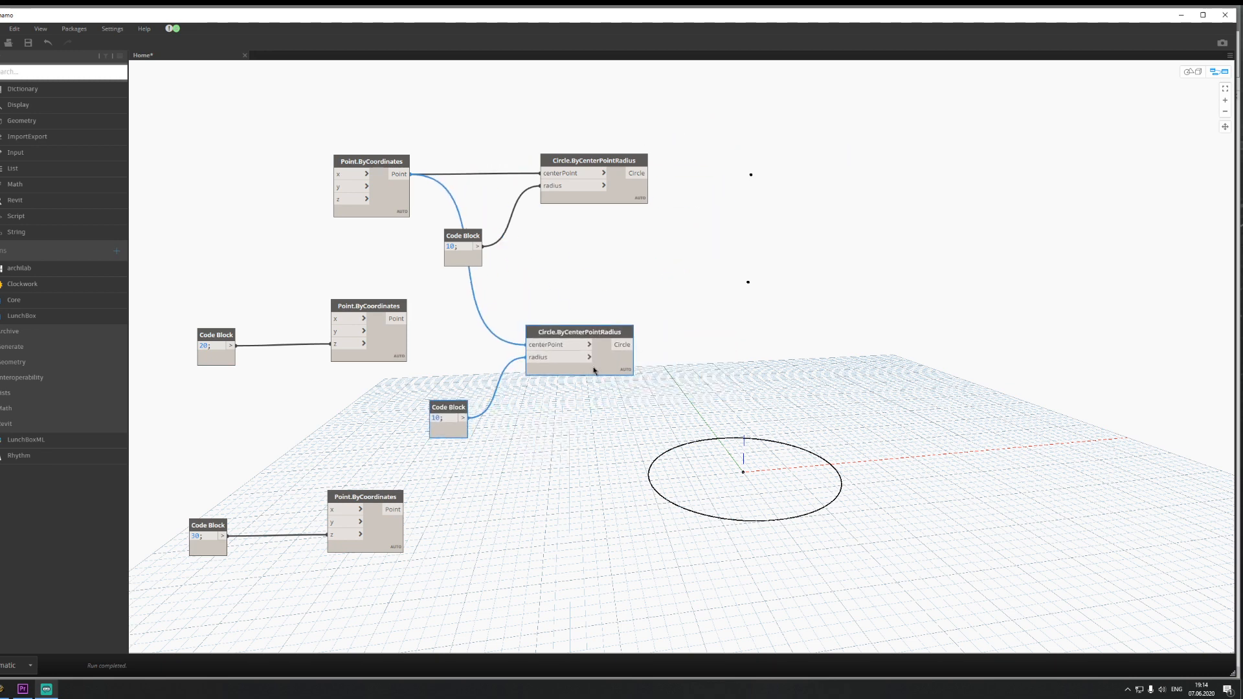
{"action": "left_click_drag", "start_coordinate": [408, 318], "coordinate": [537, 348]}
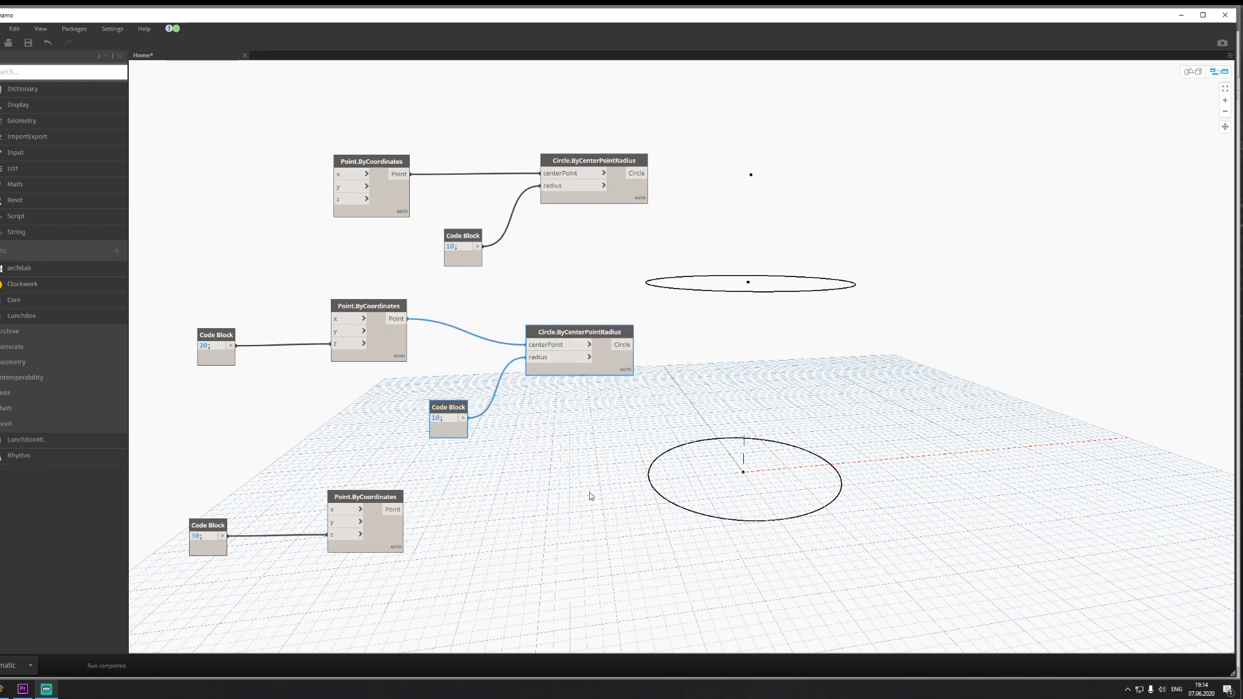
Step: Paste another circle node with its radius code block beside the lowest point node and connect that point to its centerPoint
{"action": "middle_click_drag", "start_coordinate": [590, 492], "coordinate": [619, 360]}
{"action": "key", "text": "ctrl+v"}
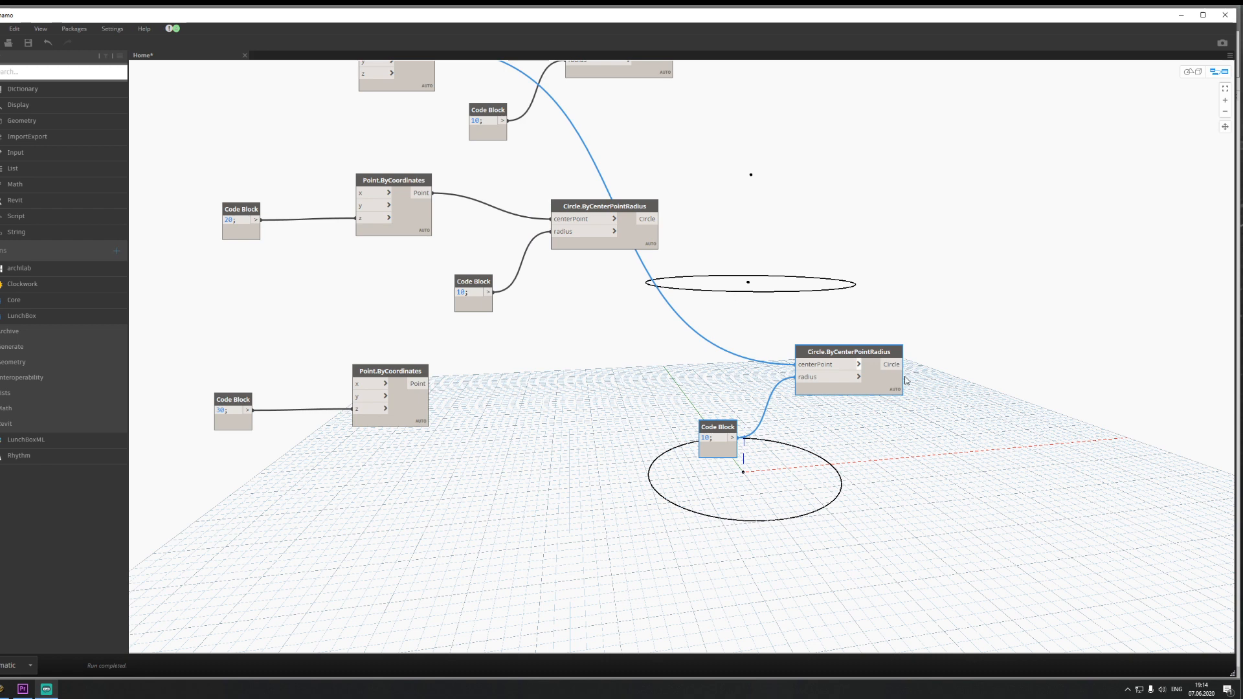
{"action": "left_click_drag", "start_coordinate": [845, 384], "coordinate": [626, 430]}
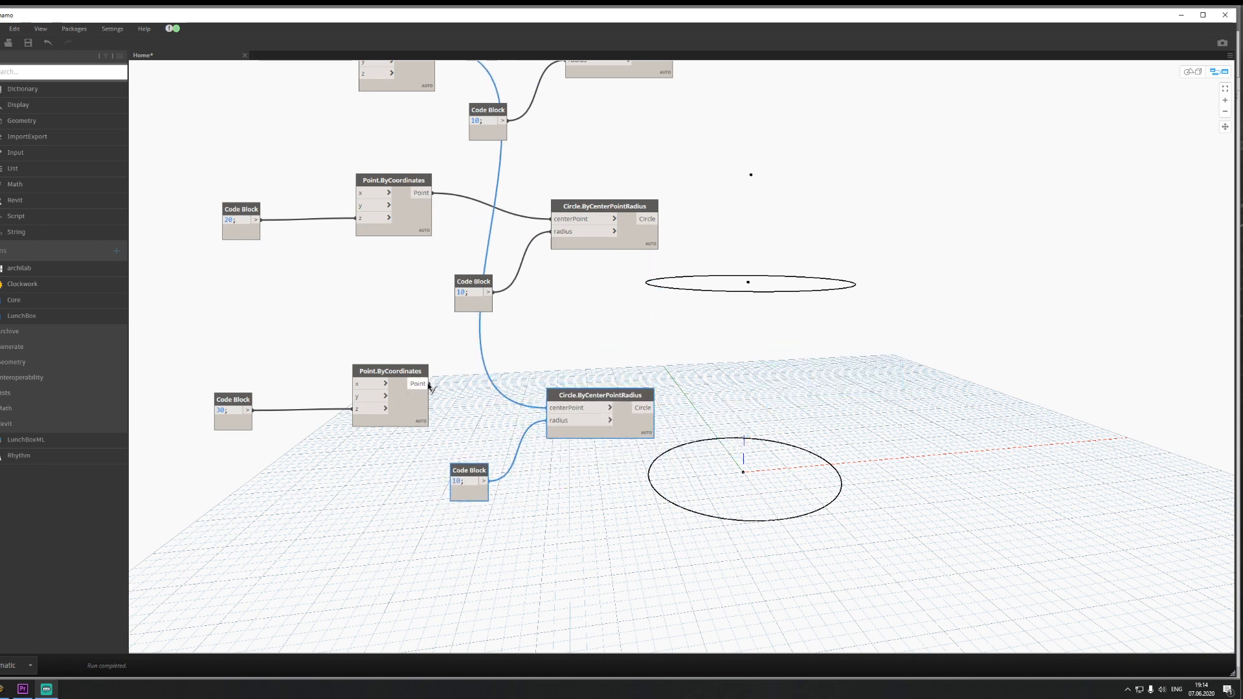
{"action": "left_click_drag", "start_coordinate": [427, 384], "coordinate": [549, 408]}
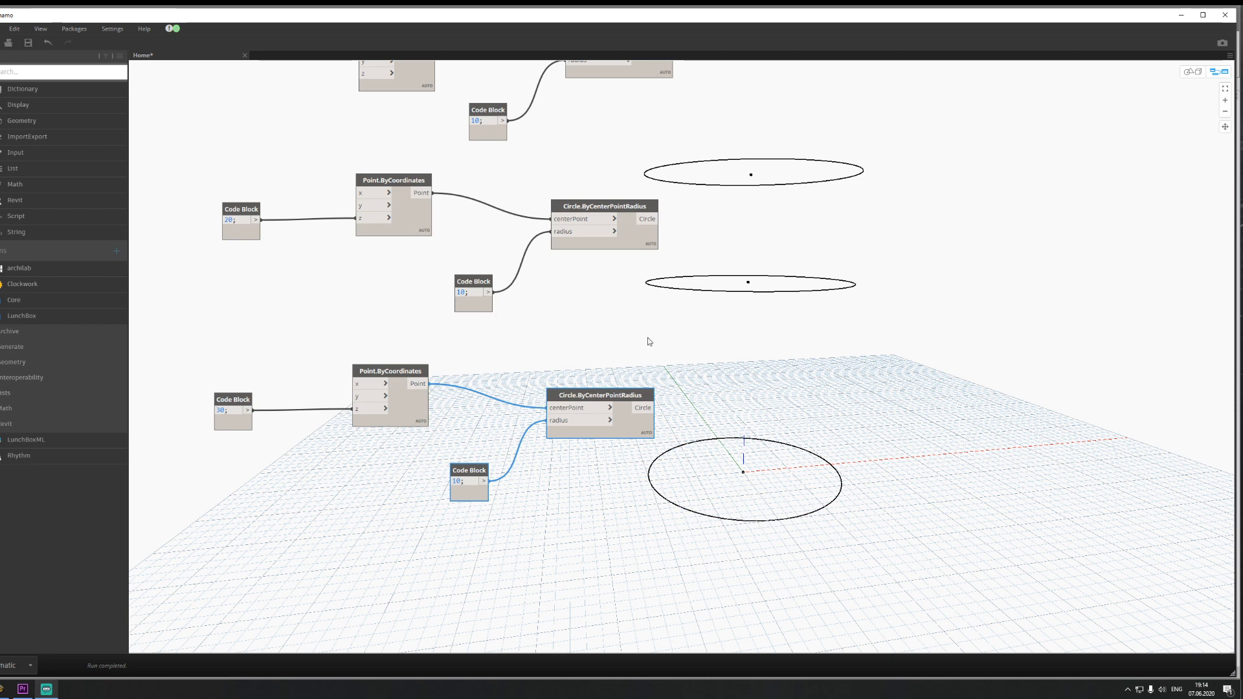
{"action": "middle_click_drag", "start_coordinate": [616, 313], "coordinate": [483, 404]}
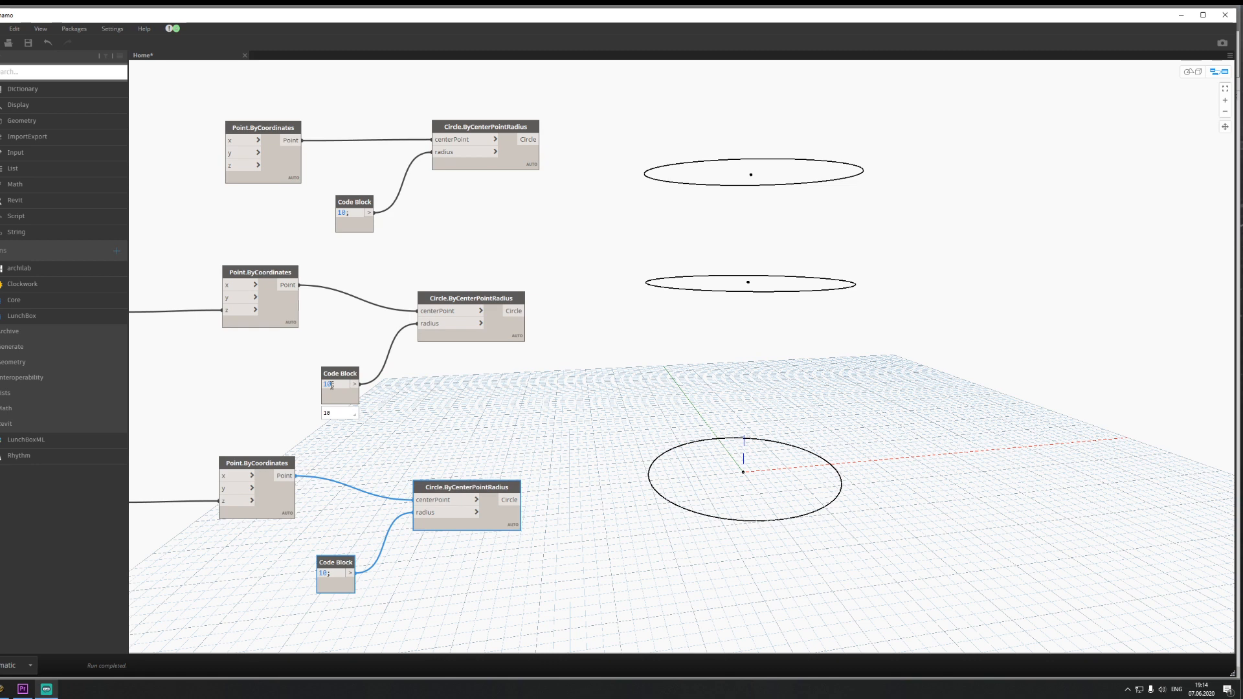
Step: Set the radius code block of the middle circle node to 8
{"action": "double_click", "coordinate": [329, 385]}
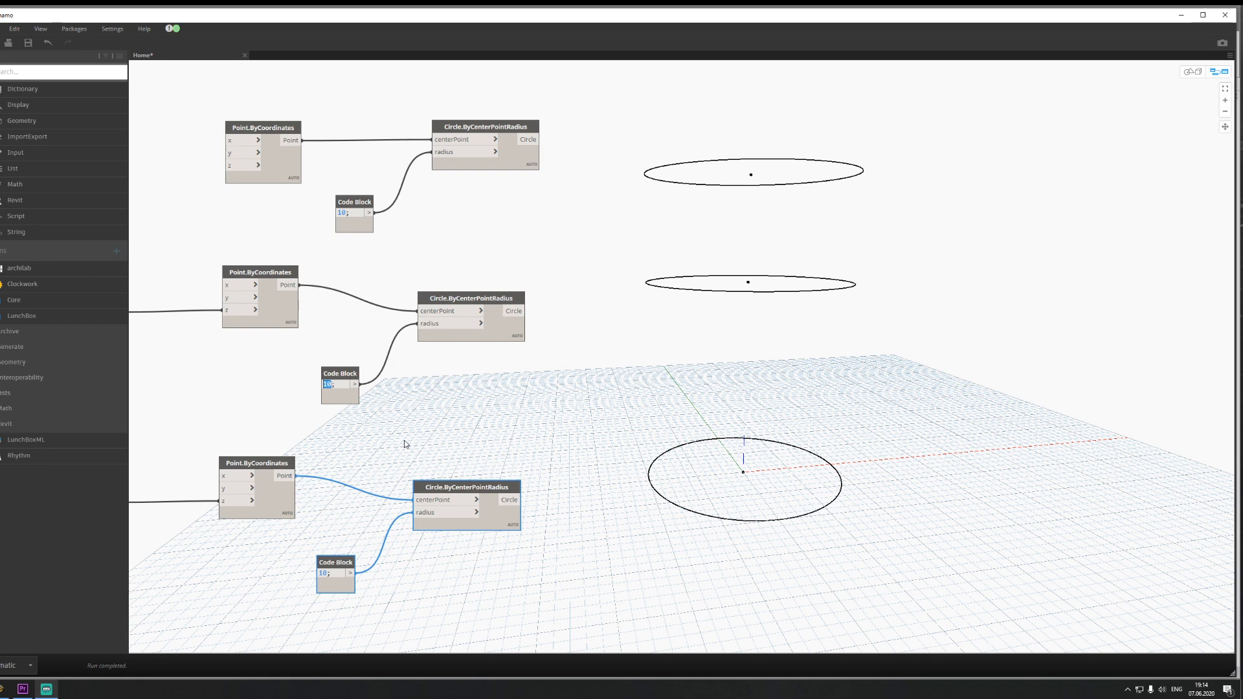
{"action": "type", "text": "8;"}
{"action": "left_click", "coordinate": [410, 461]}
Step: Try a radius of 2 in the code block of the lowest circle node
{"action": "double_click", "coordinate": [323, 574]}
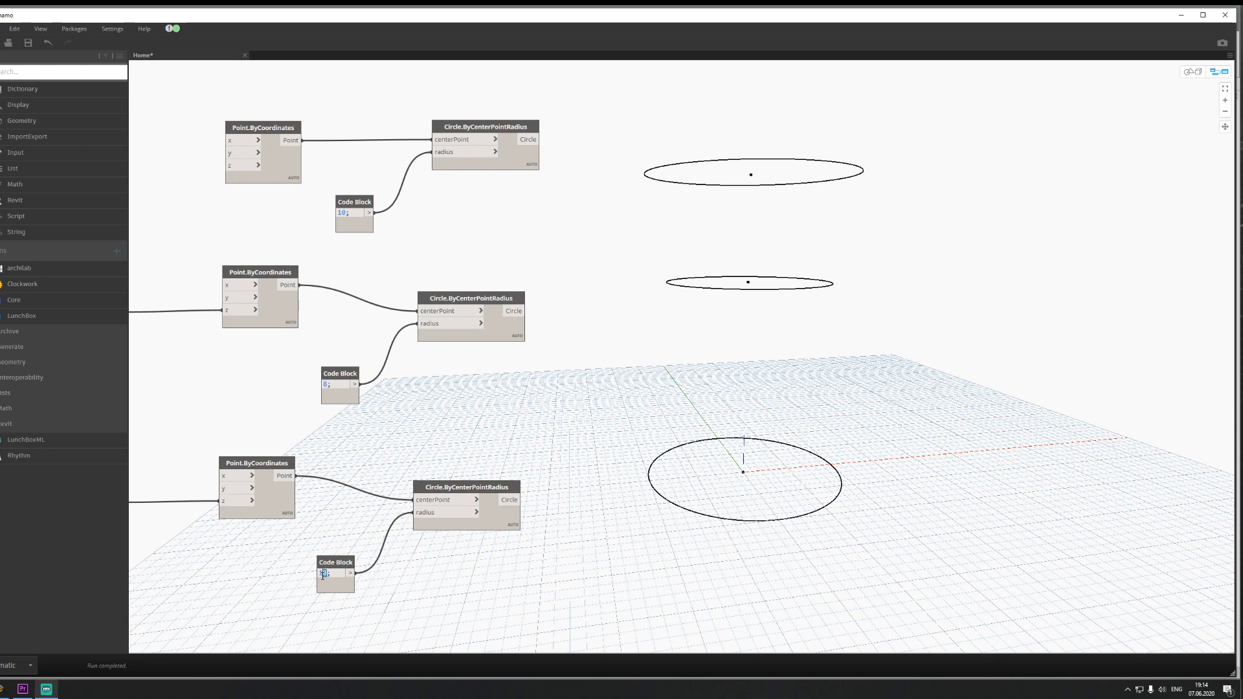
{"action": "double_click", "coordinate": [323, 574]}
{"action": "left_click", "coordinate": [299, 579]}
{"action": "double_click", "coordinate": [324, 574]}
{"action": "type", "text": "2;"}
{"action": "left_click", "coordinate": [309, 574]}
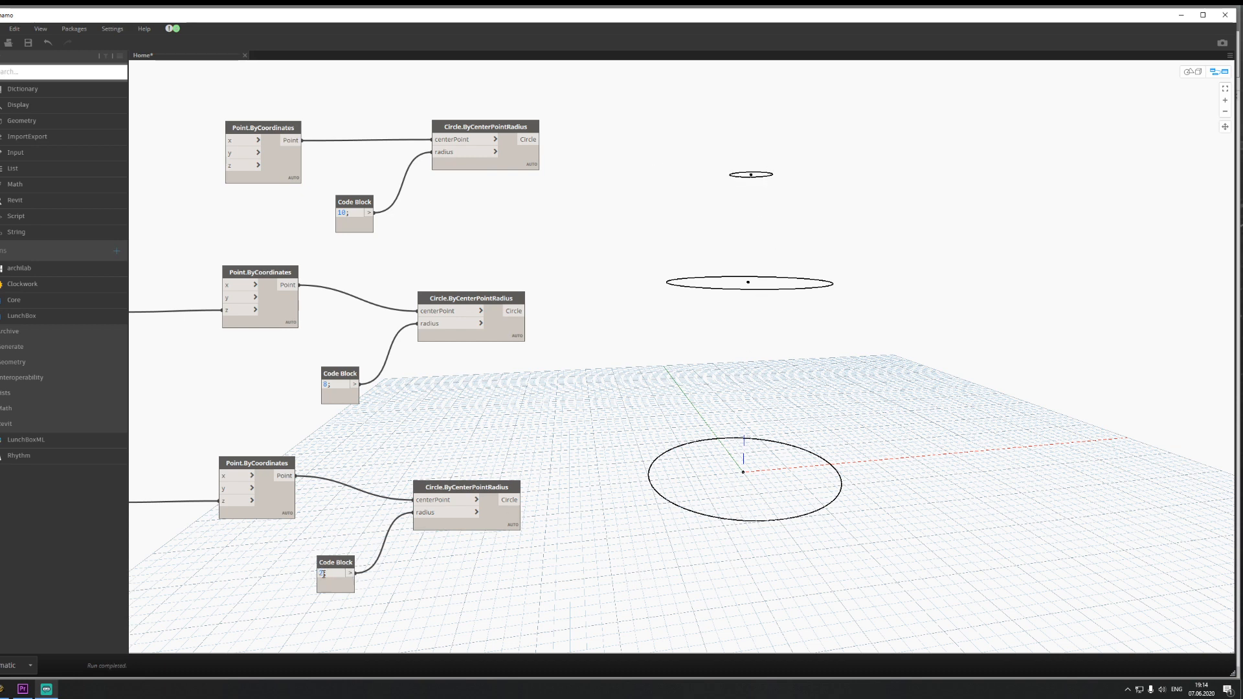
Step: Set the radius code block of the lowest circle node to 4
{"action": "double_click", "coordinate": [323, 574]}
{"action": "type", "text": "4"}
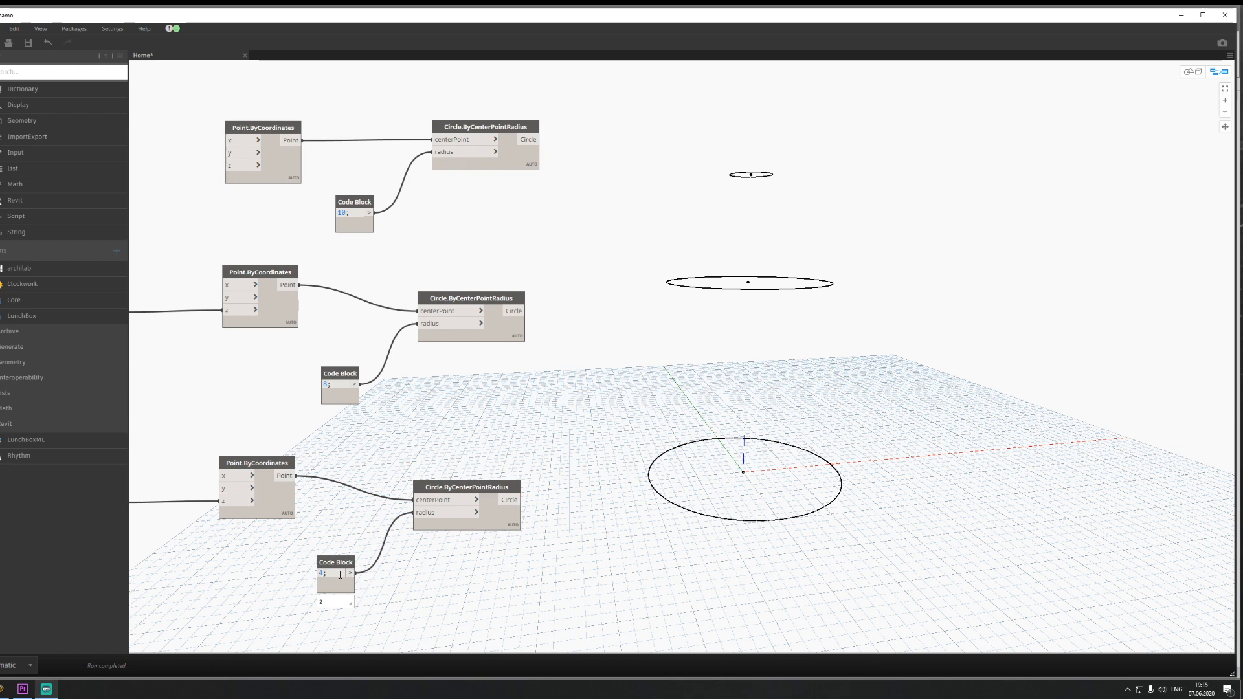
{"action": "left_click", "coordinate": [452, 578]}
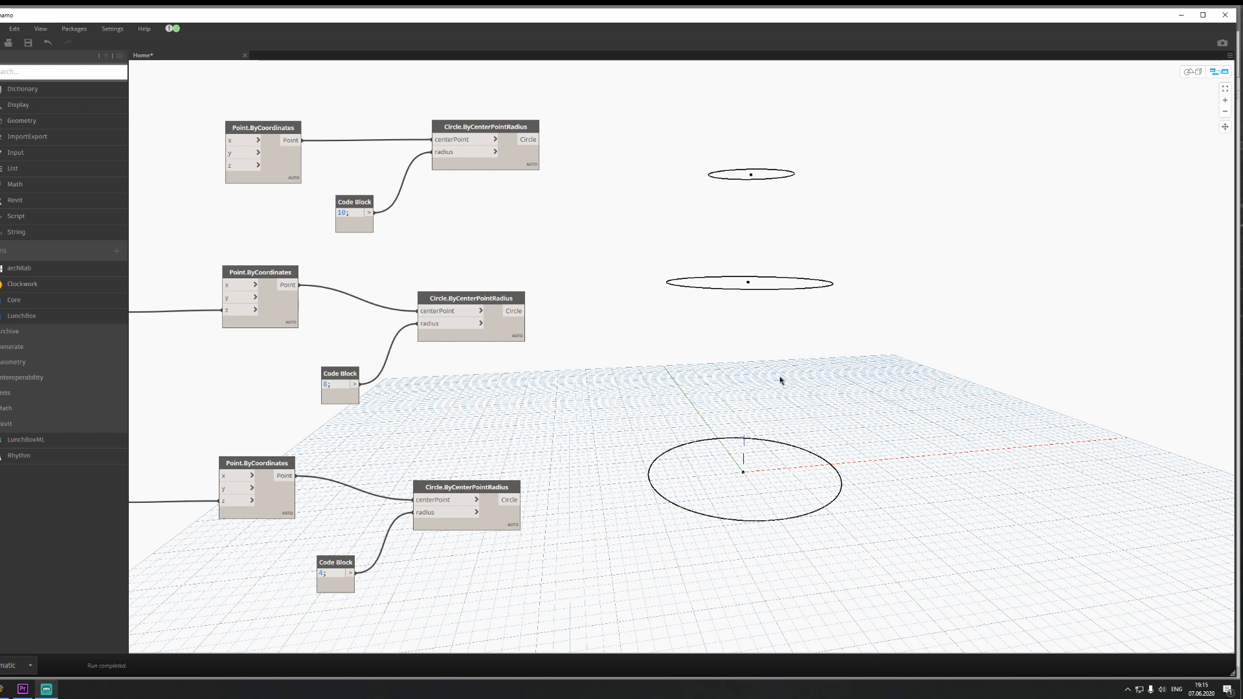
Step: Add a List Create node with three item inputs beside the middle circle node
{"action": "middle_click_drag", "start_coordinate": [728, 451], "coordinate": [647, 394]}
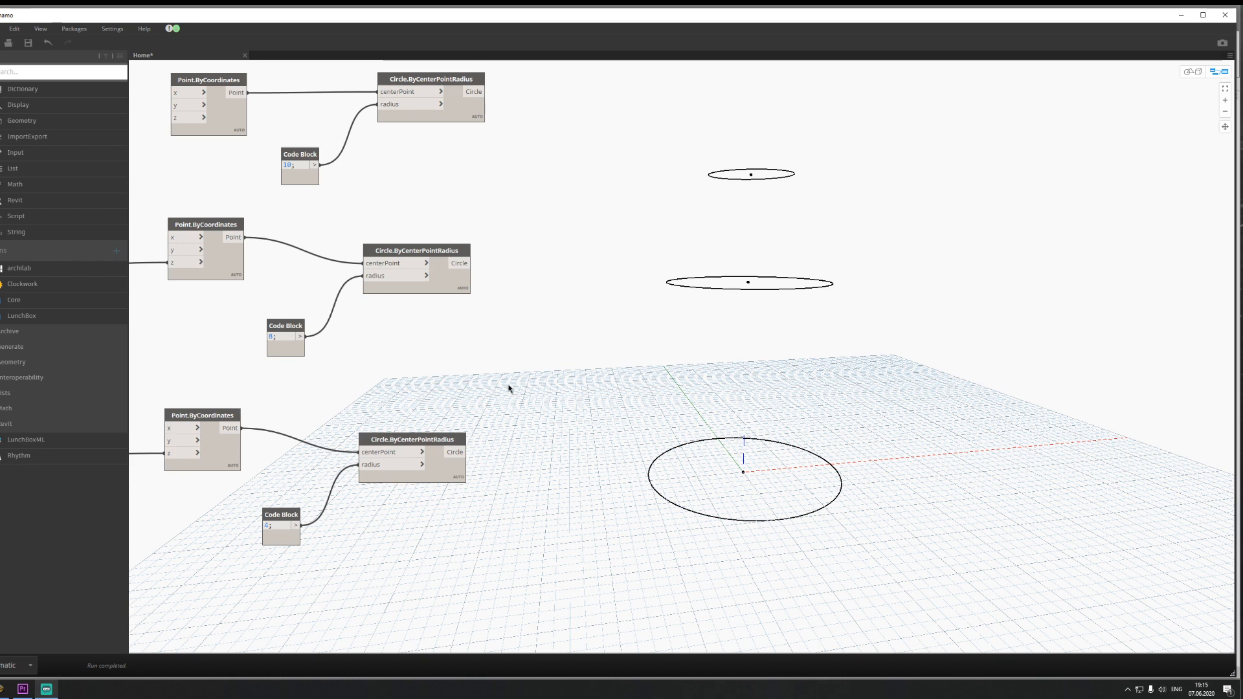
{"action": "middle_click_drag", "start_coordinate": [426, 391], "coordinate": [457, 395]}
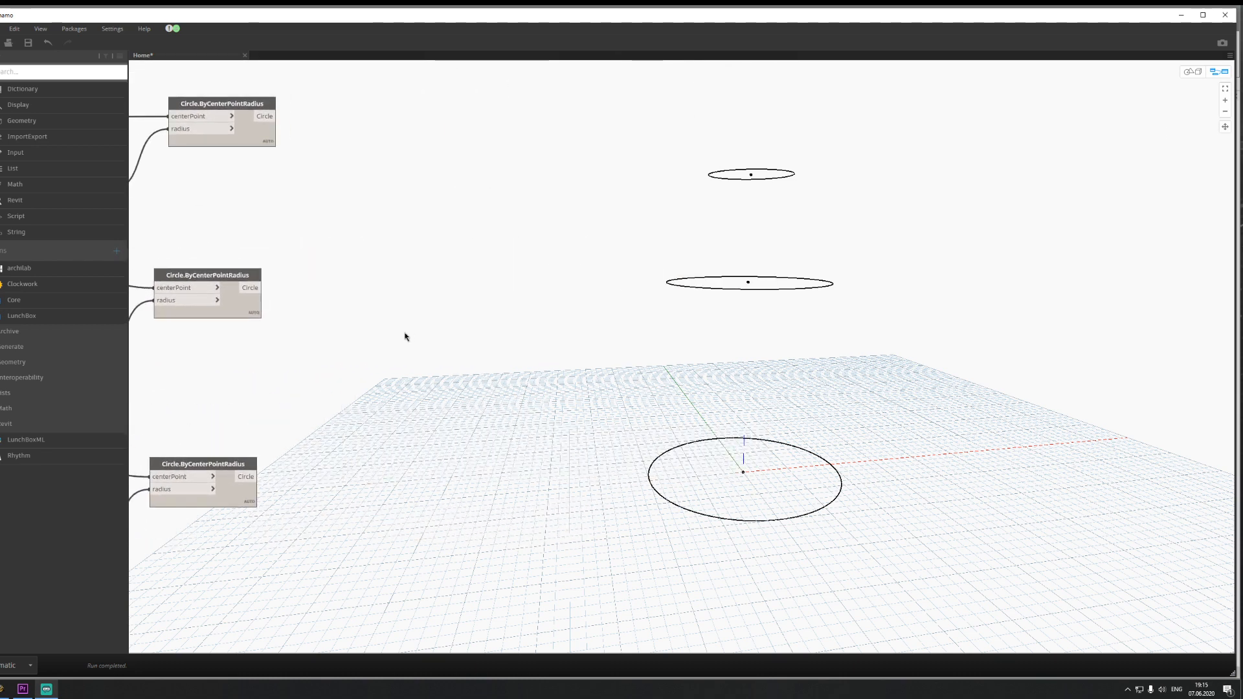
{"action": "right_click", "coordinate": [405, 337]}
{"action": "type", "text": "list create"}
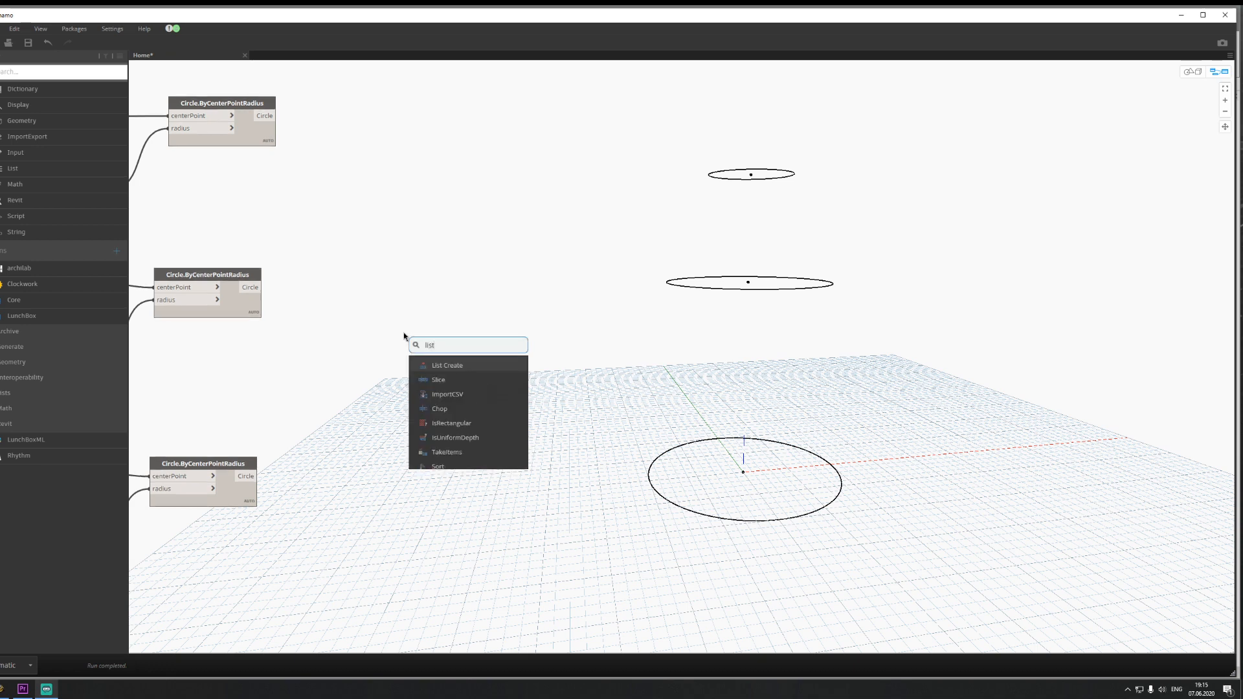
{"action": "key", "text": "Return"}
{"action": "left_click", "coordinate": [434, 355]}
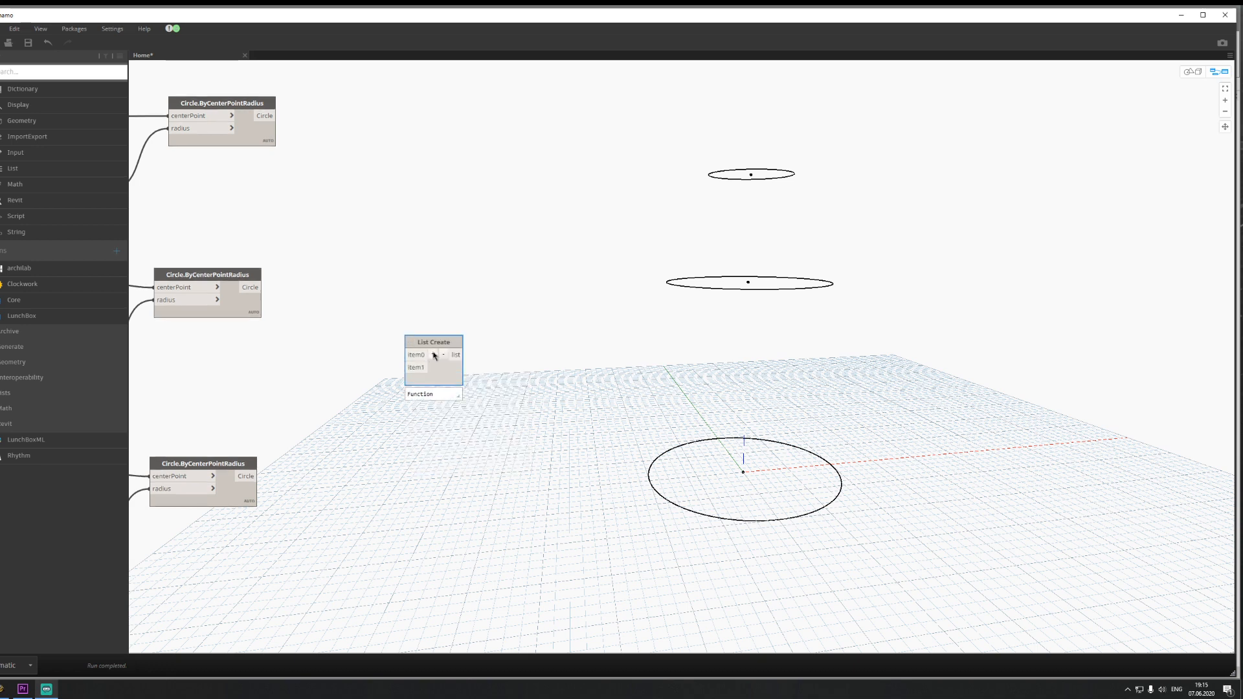
{"action": "left_click", "coordinate": [433, 354]}
{"action": "left_click_drag", "start_coordinate": [430, 339], "coordinate": [432, 269]}
{"action": "middle_click_drag", "start_coordinate": [410, 252], "coordinate": [428, 311]}
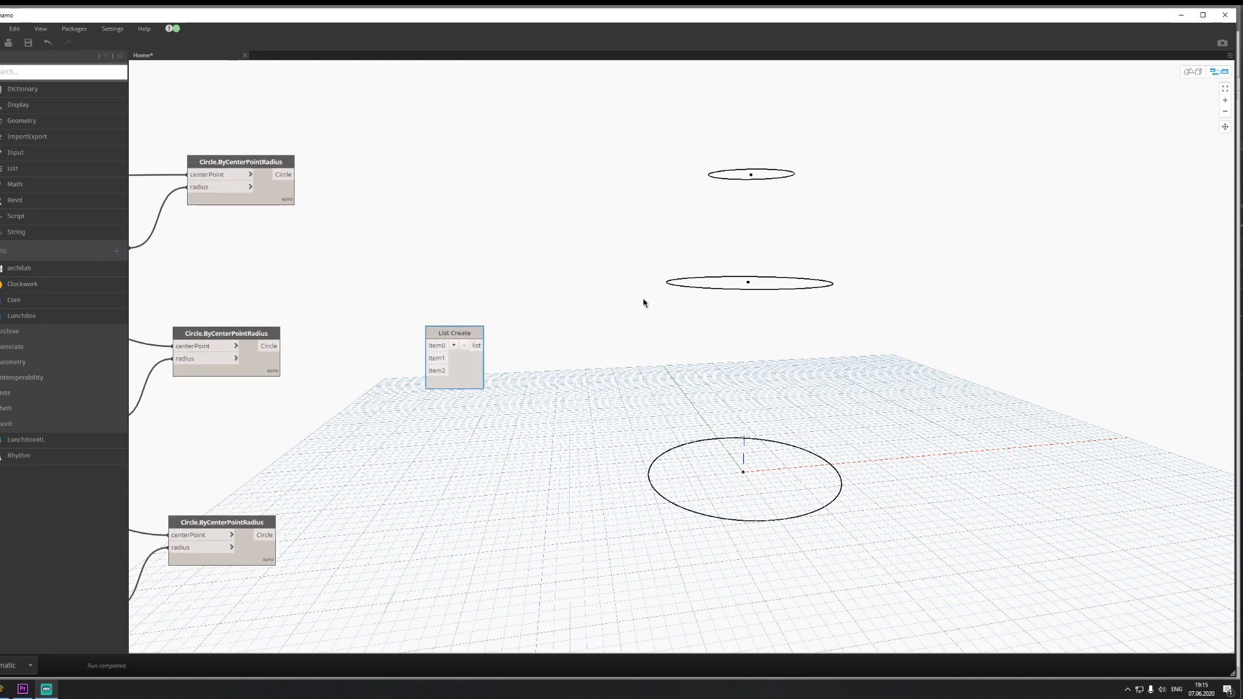
Step: Add a Surface.ByLoft node with the crossSections input beside the List Create node
{"action": "right_click", "coordinate": [588, 417]}
{"action": "type", "text": "loft"}
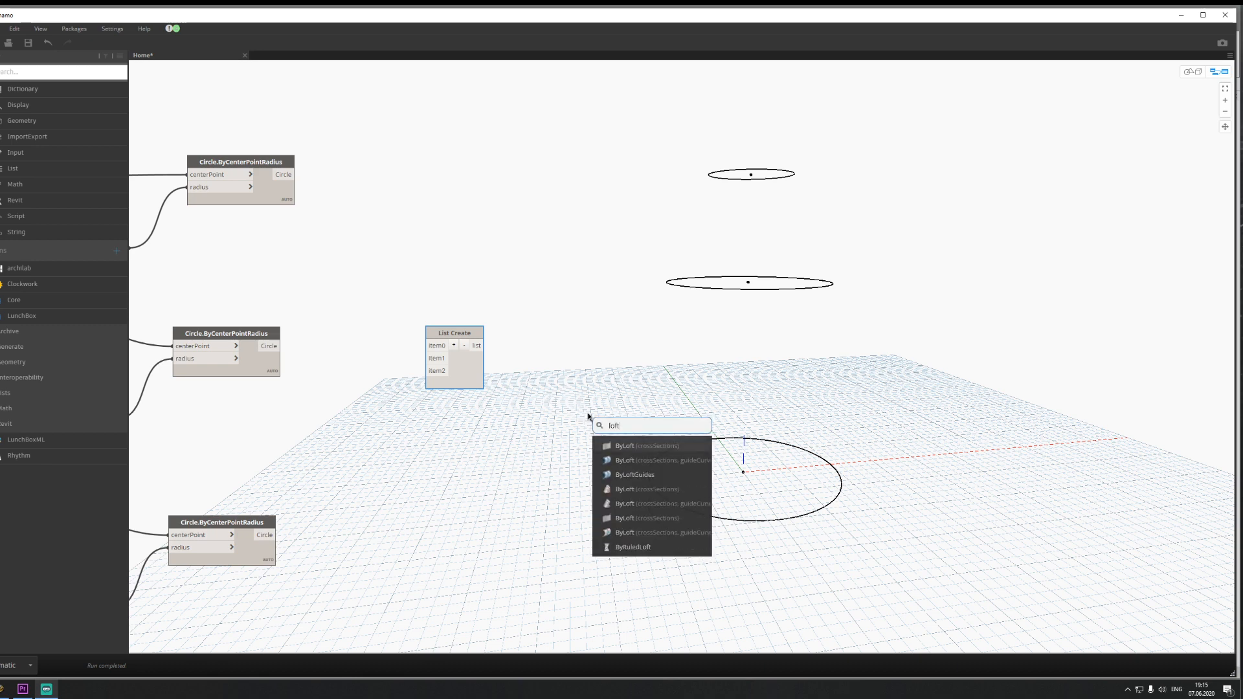
{"action": "key", "text": "Return"}
{"action": "left_click_drag", "start_coordinate": [588, 418], "coordinate": [543, 329]}
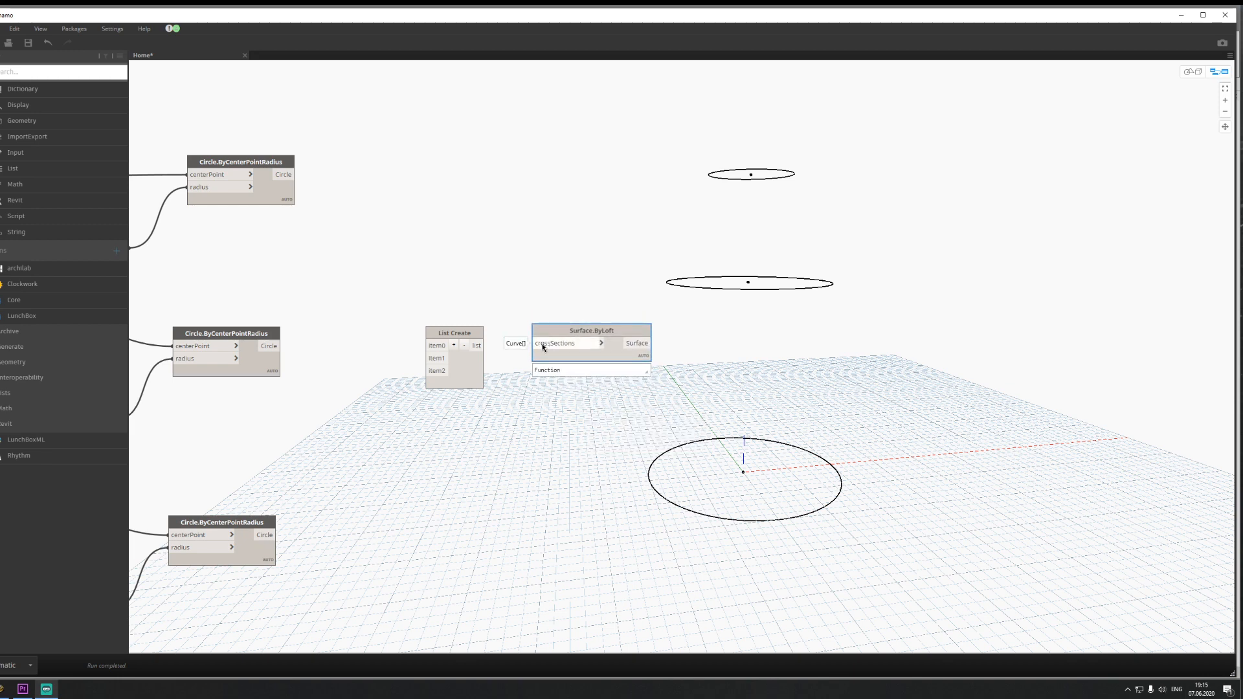
Step: Move List Create aside and try connecting the first circle directly to Surface.ByLoft's crossSections
{"action": "left_click_drag", "start_coordinate": [471, 336], "coordinate": [425, 407]}
{"action": "left_click_drag", "start_coordinate": [287, 180], "coordinate": [536, 343]}
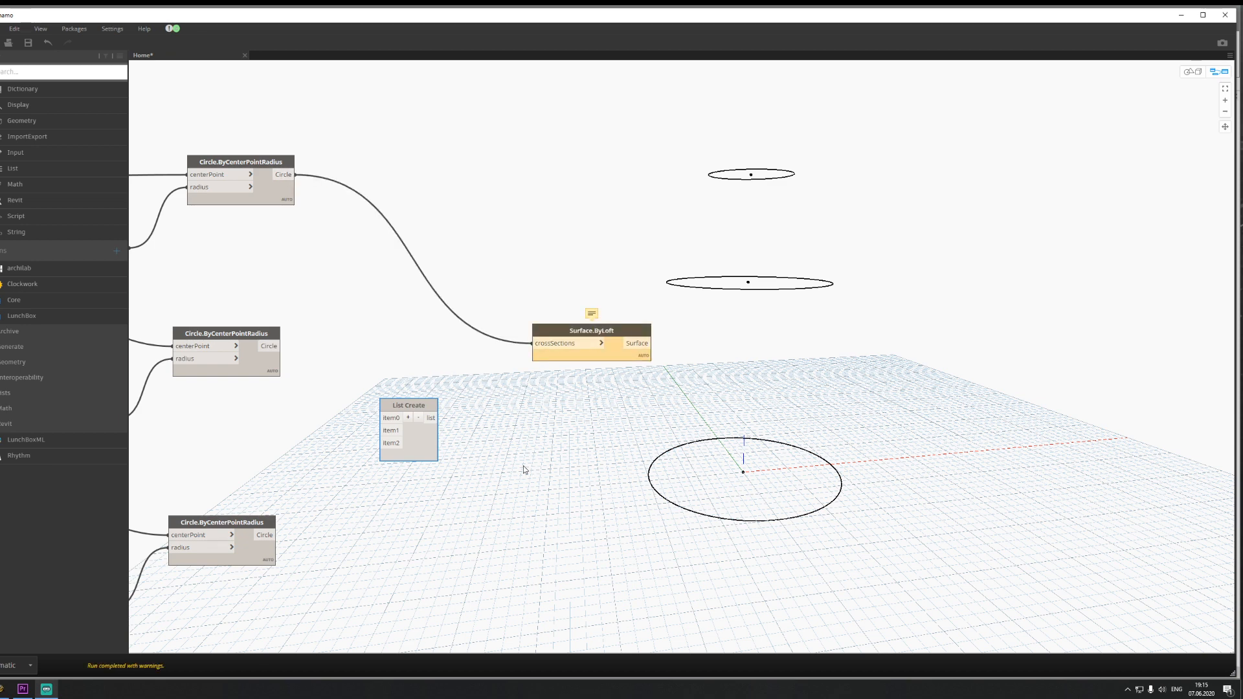
Step: Reduce List Create to two inputs fed by the first and middle circles and connect its list to Surface.ByLoft's crossSections
{"action": "left_click", "coordinate": [418, 418]}
{"action": "left_click_drag", "start_coordinate": [415, 399], "coordinate": [294, 175]}
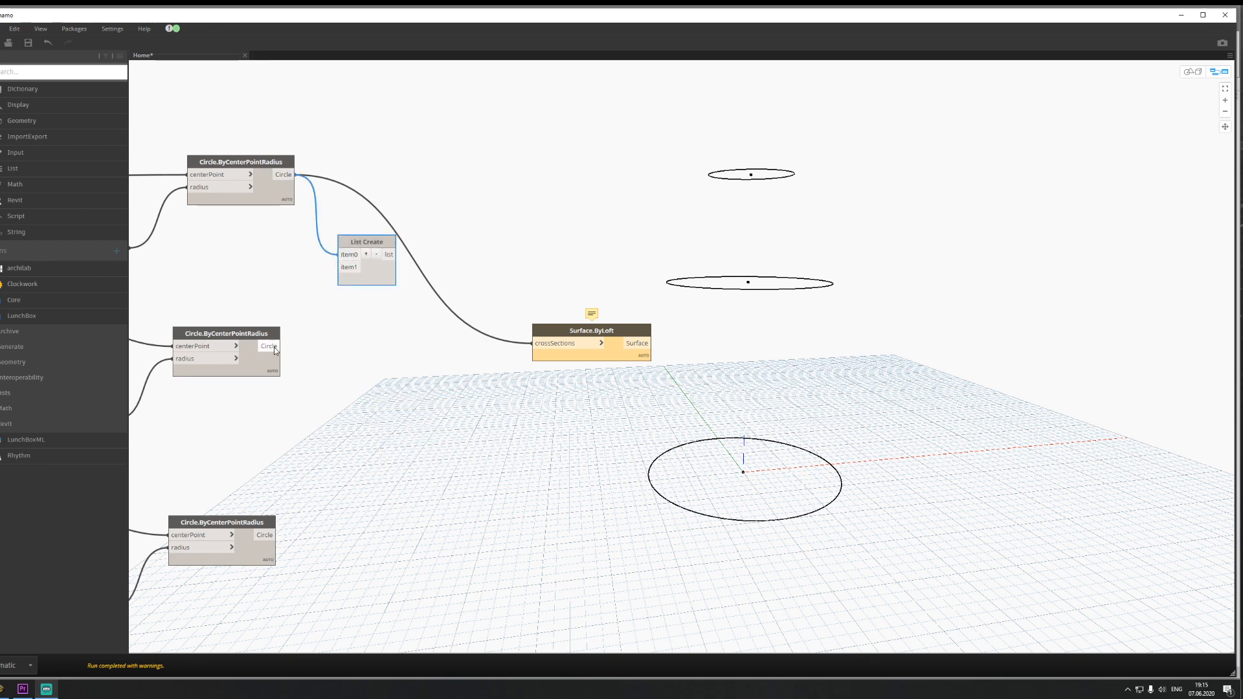
{"action": "left_click_drag", "start_coordinate": [276, 350], "coordinate": [340, 267]}
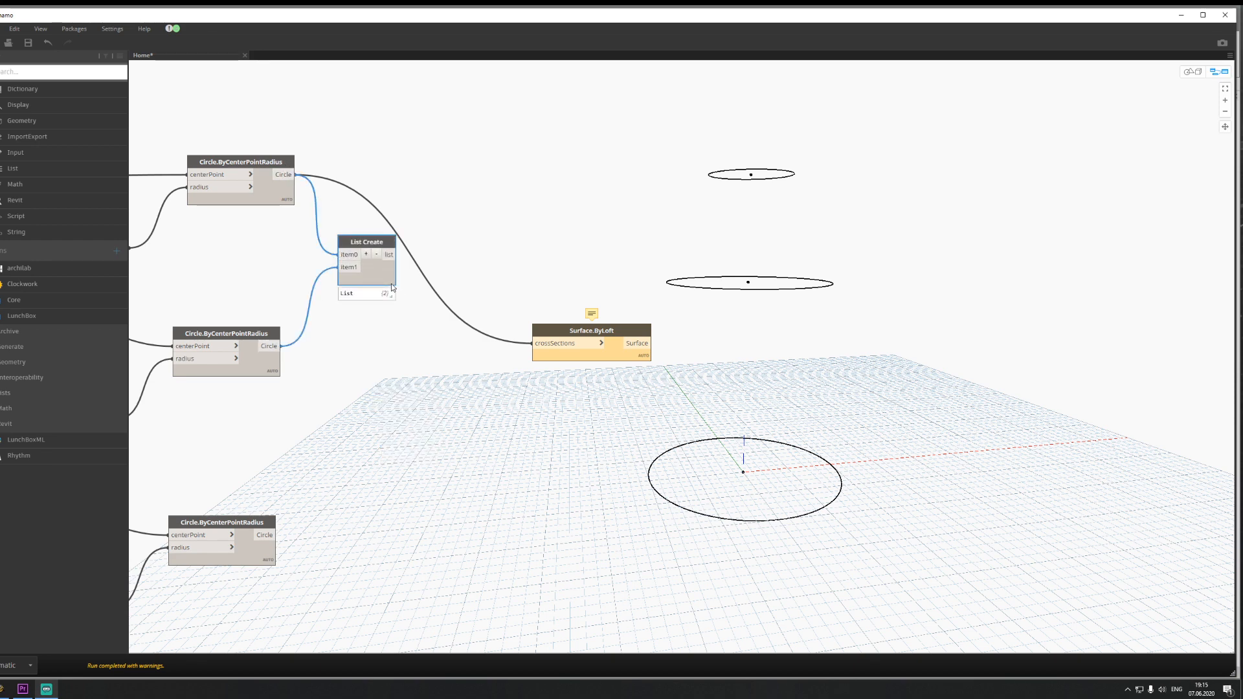
{"action": "mouse_move", "coordinate": [389, 300]}
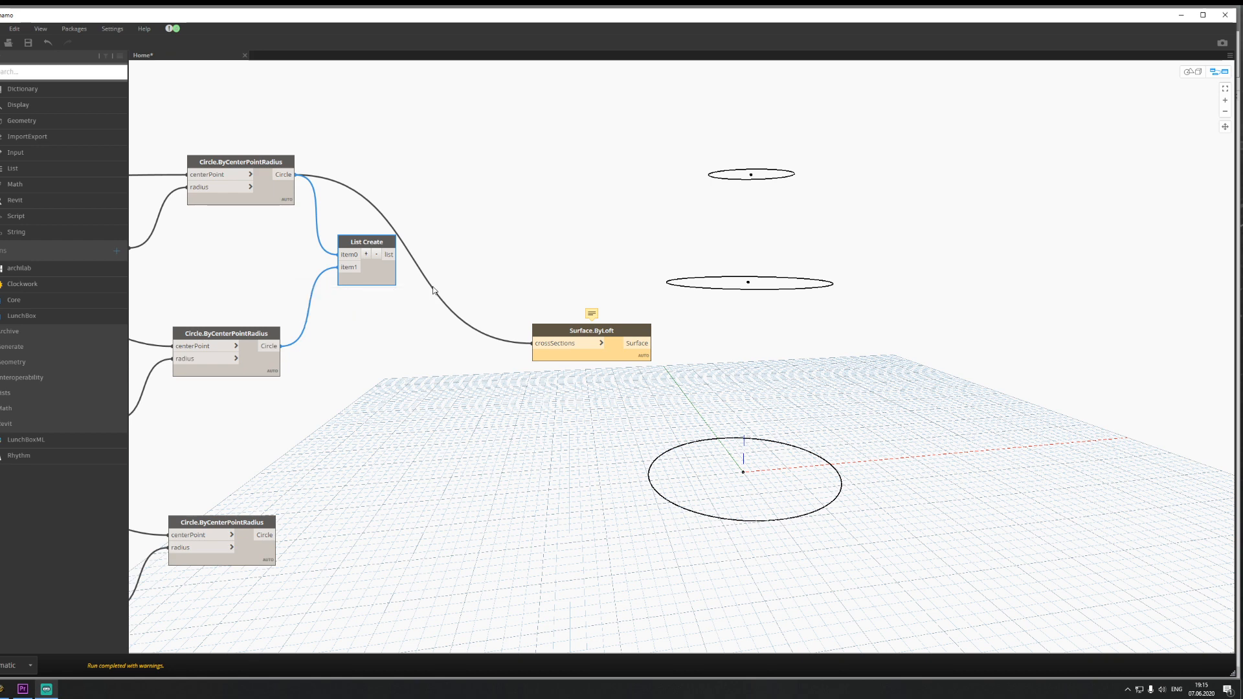
{"action": "left_click_drag", "start_coordinate": [377, 274], "coordinate": [536, 343]}
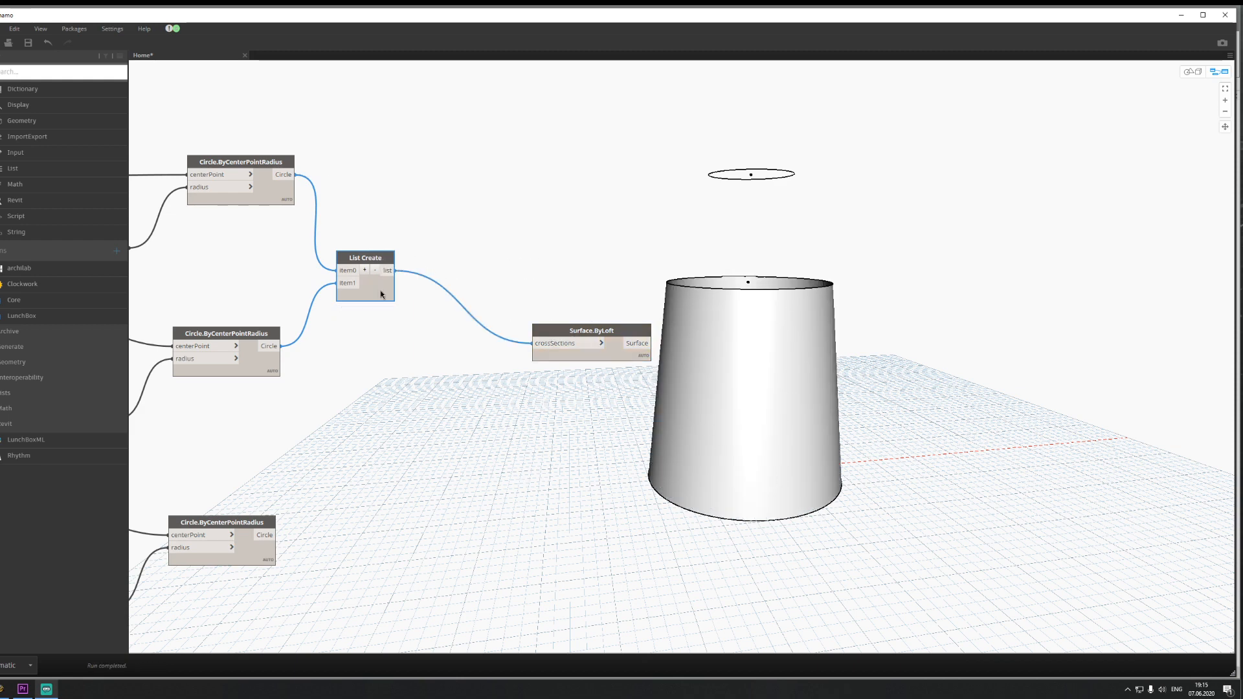
Step: Add a third input to List Create and connect the lowest circle node to item2
{"action": "left_click_drag", "start_coordinate": [381, 293], "coordinate": [423, 423]}
{"action": "left_click", "coordinate": [406, 399]}
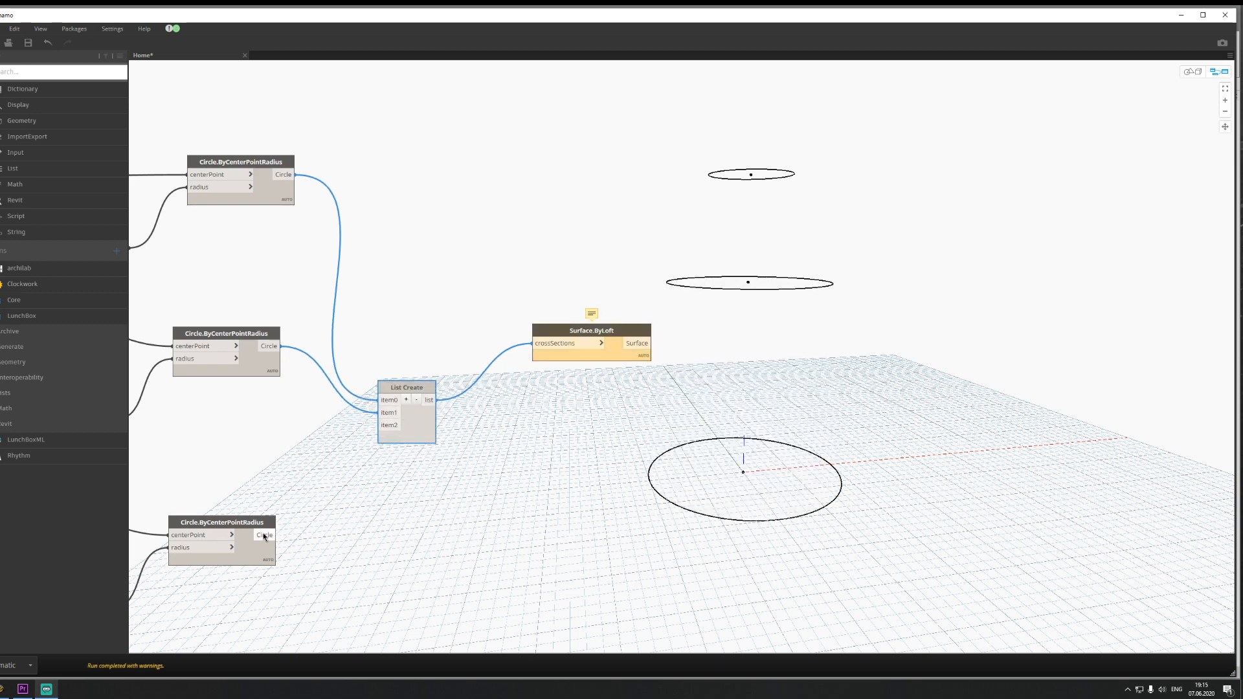
{"action": "left_click_drag", "start_coordinate": [277, 535], "coordinate": [389, 428]}
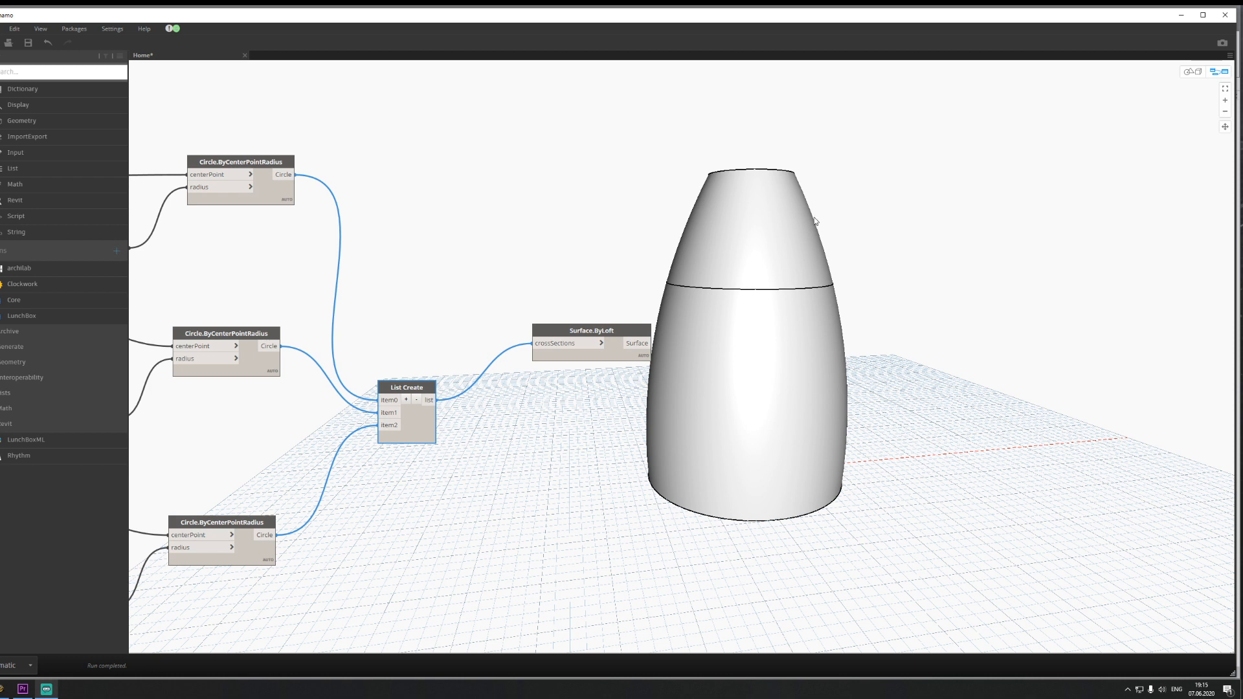
Step: Line up the List Create and Surface.ByLoft nodes beside the middle circle node
{"action": "left_click_drag", "start_coordinate": [401, 390], "coordinate": [426, 319]}
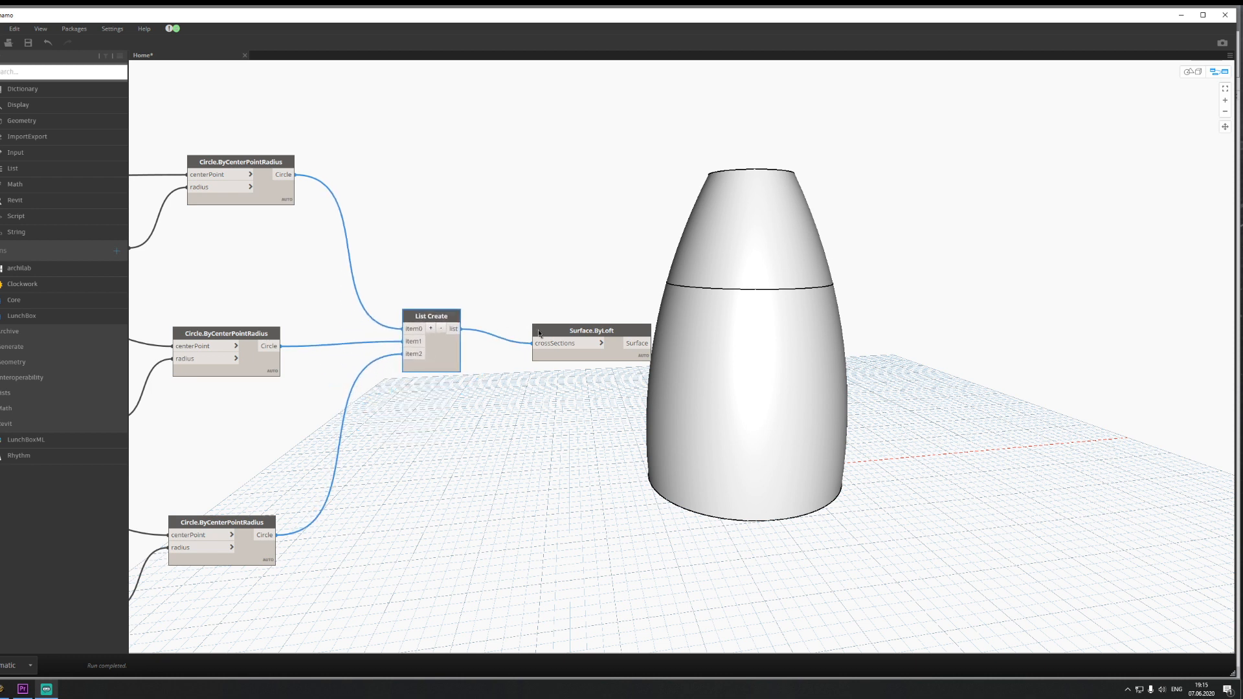
{"action": "left_click_drag", "start_coordinate": [592, 330], "coordinate": [589, 298]}
{"action": "left_click", "coordinate": [549, 426]}
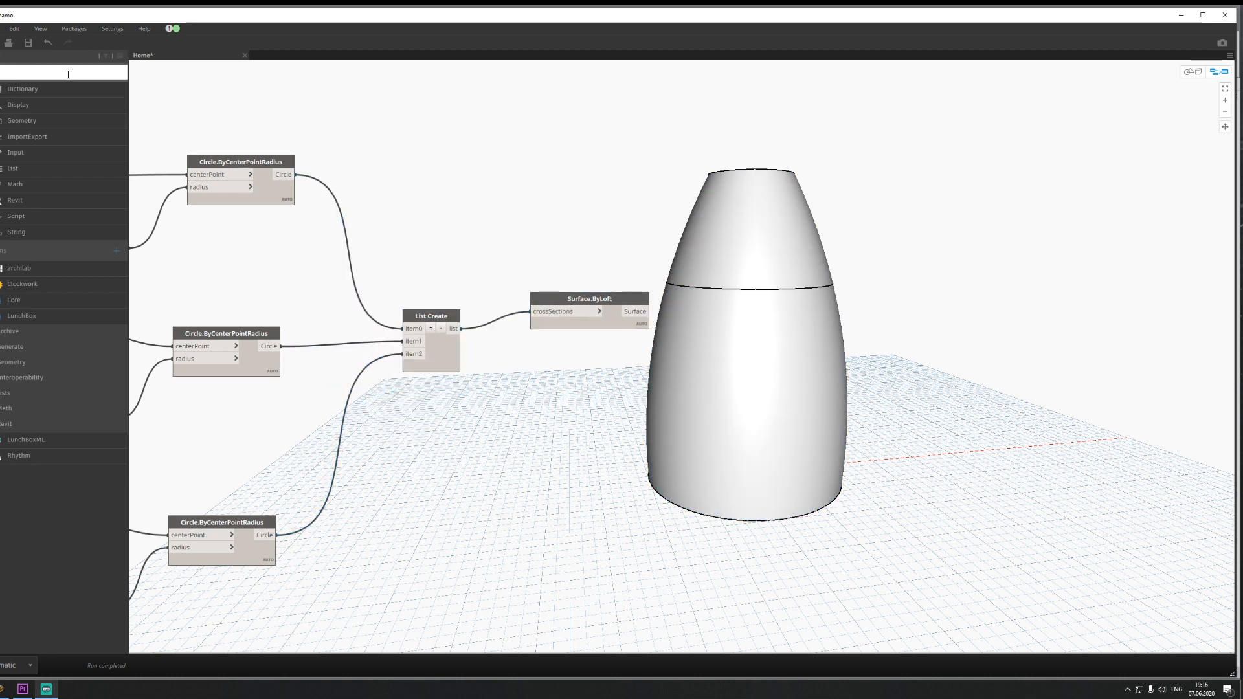
Step: Find the Surface nodes by searching the library for loft and place a Surface.ByPatch node beside the lowest circle node
{"action": "left_click", "coordinate": [68, 74]}
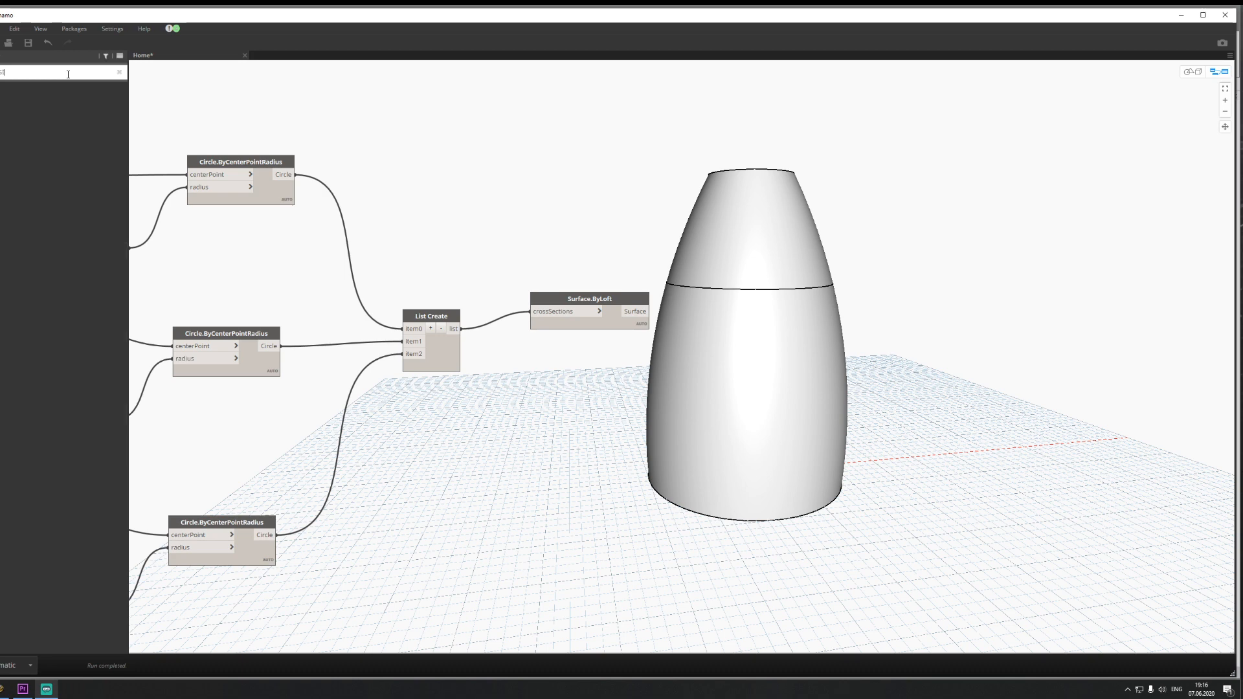
{"action": "type", "text": "loft"}
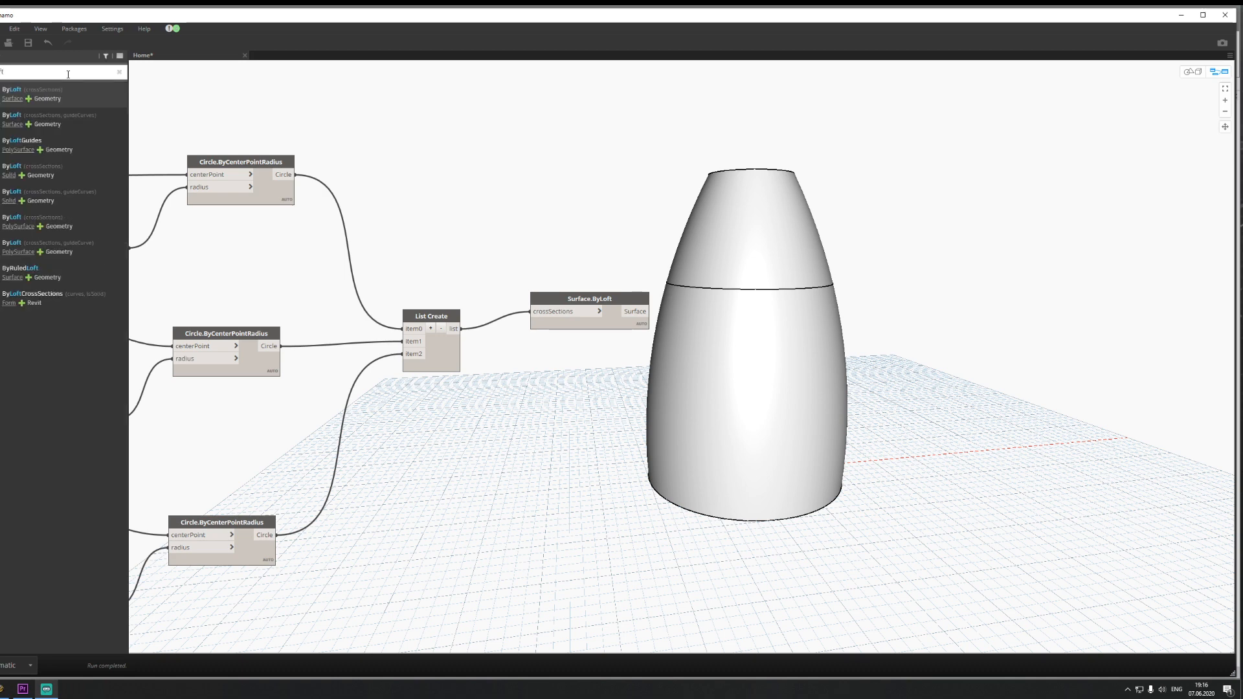
{"action": "left_click", "coordinate": [12, 98]}
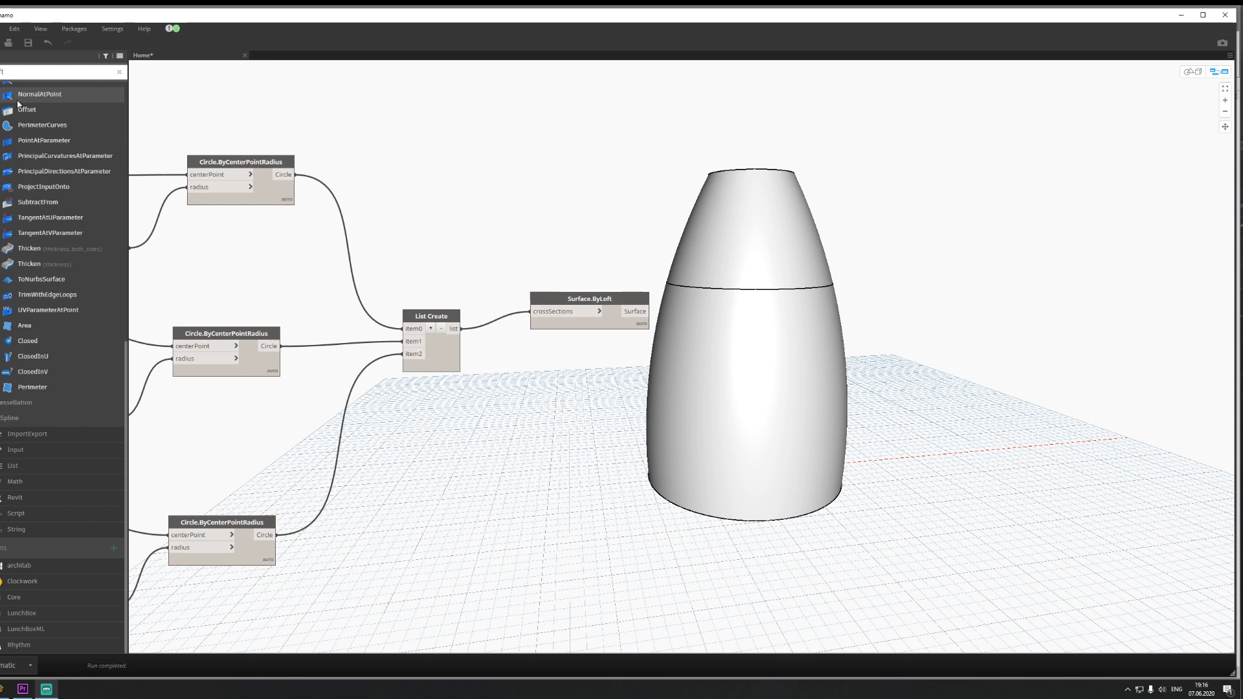
{"action": "scroll", "coordinate": [87, 318], "scroll_direction": "up", "scroll_amount": 10}
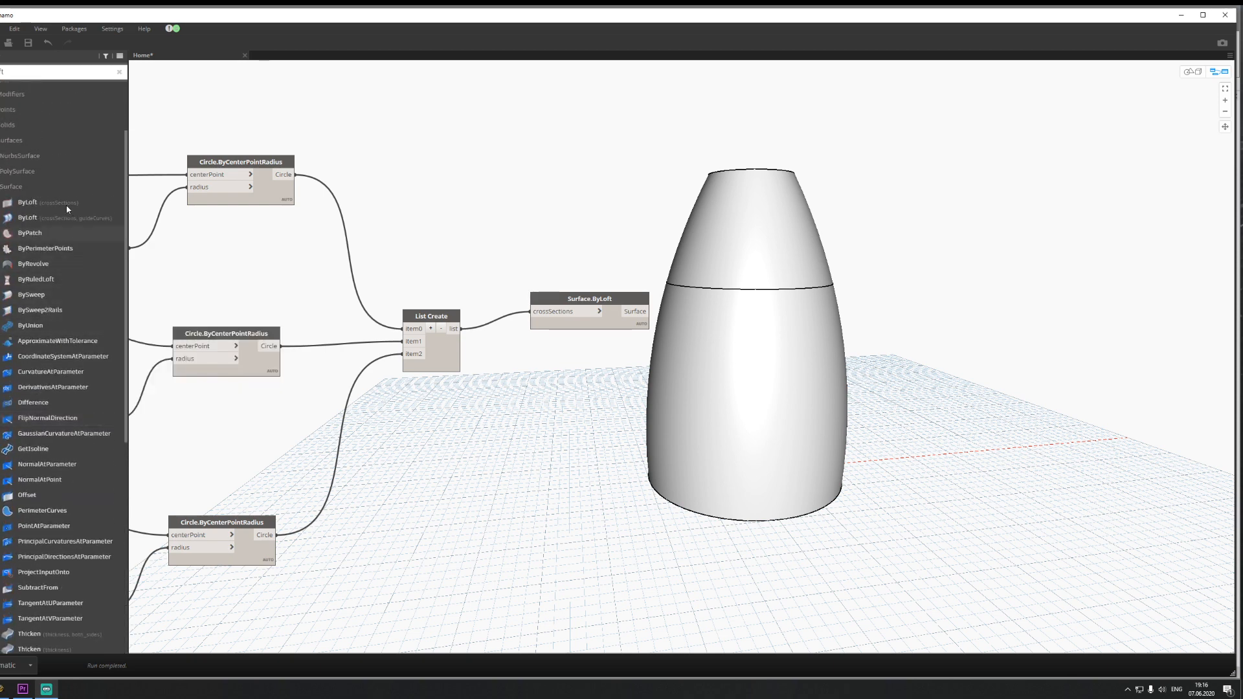
{"action": "left_click", "coordinate": [30, 233]}
{"action": "left_click_drag", "start_coordinate": [675, 345], "coordinate": [509, 502]}
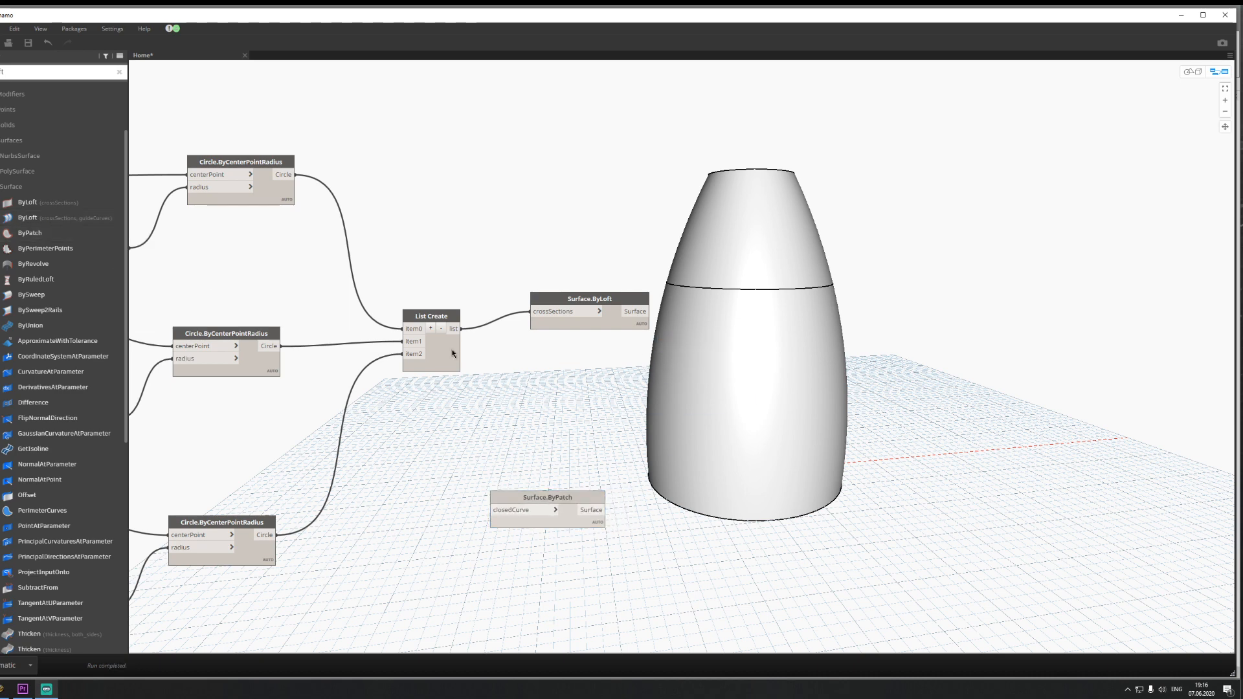
Step: Disconnect the list from Surface.ByLoft and connect the lowest circle to Surface.ByPatch's closedCurve
{"action": "left_click_drag", "start_coordinate": [561, 314], "coordinate": [499, 366]}
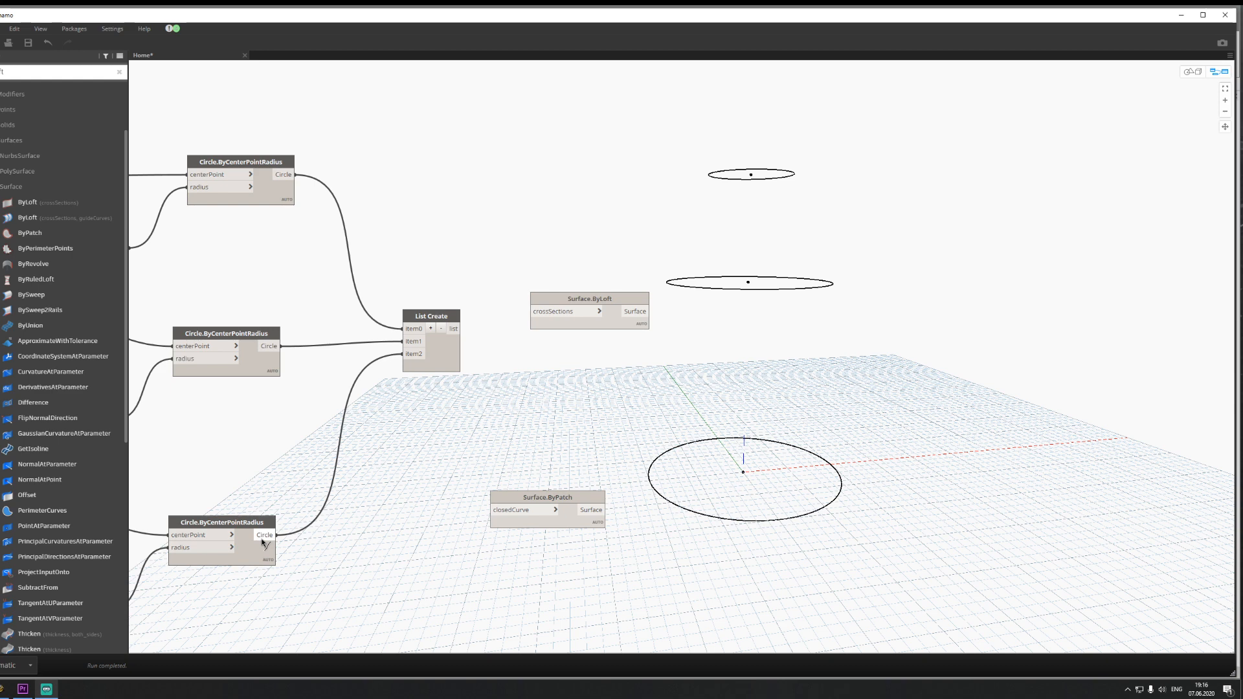
{"action": "left_click_drag", "start_coordinate": [263, 542], "coordinate": [492, 511]}
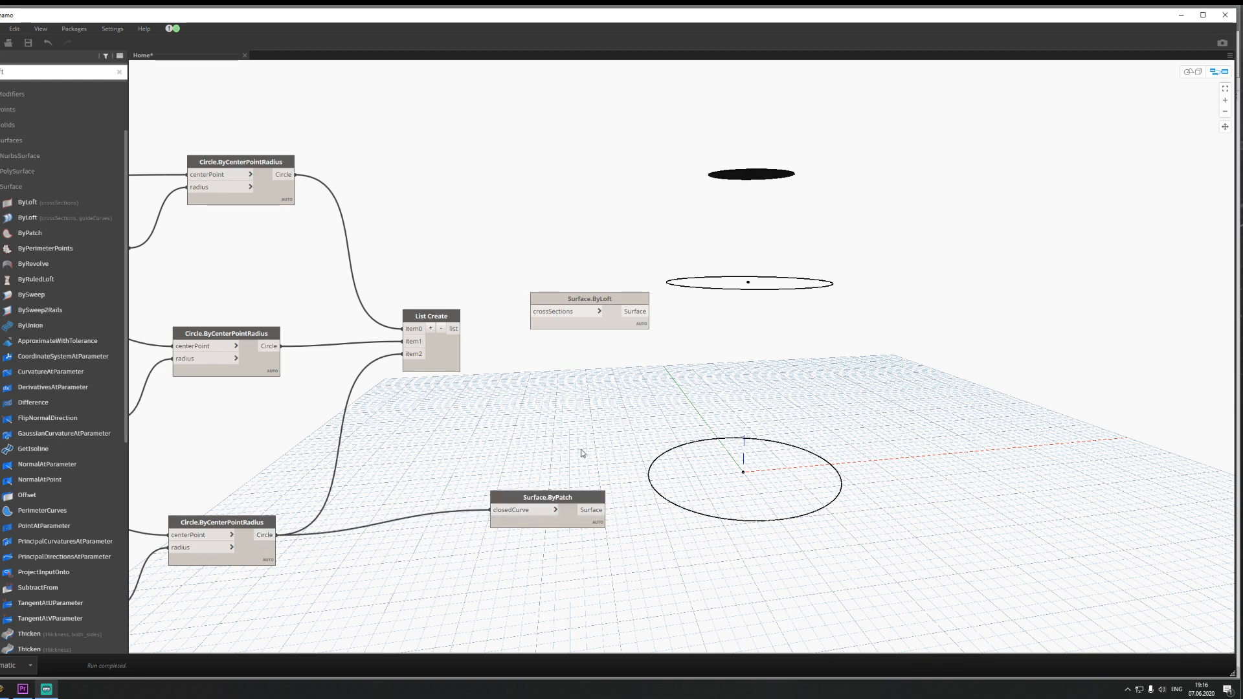
Step: Replace the single circle feeding Surface.ByPatch's closedCurve with the whole List Create output
{"action": "left_click_drag", "start_coordinate": [494, 511], "coordinate": [426, 507]}
{"action": "left_click_drag", "start_coordinate": [277, 350], "coordinate": [440, 484]}
{"action": "left_click_drag", "start_coordinate": [462, 329], "coordinate": [493, 510]}
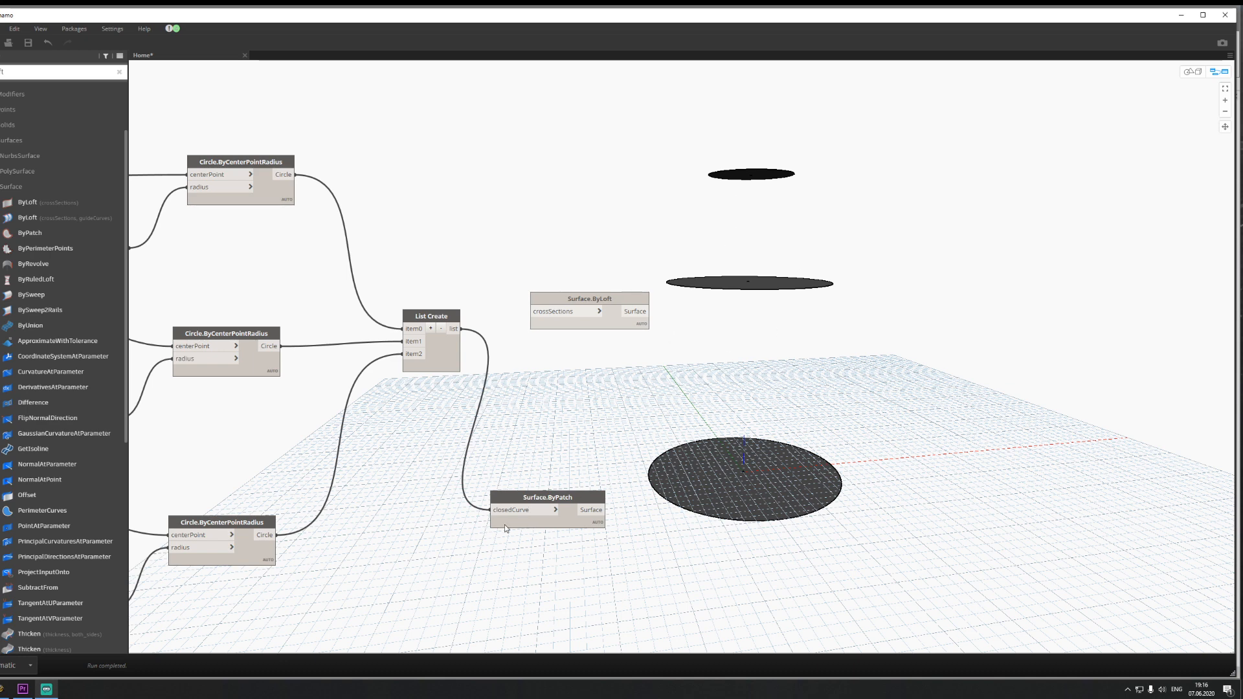
Step: Disconnect Surface.ByPatch and park it above Surface.ByLoft, and add a Surface.ByPerimeterPoints node below List Create
{"action": "left_click_drag", "start_coordinate": [508, 509], "coordinate": [589, 249]}
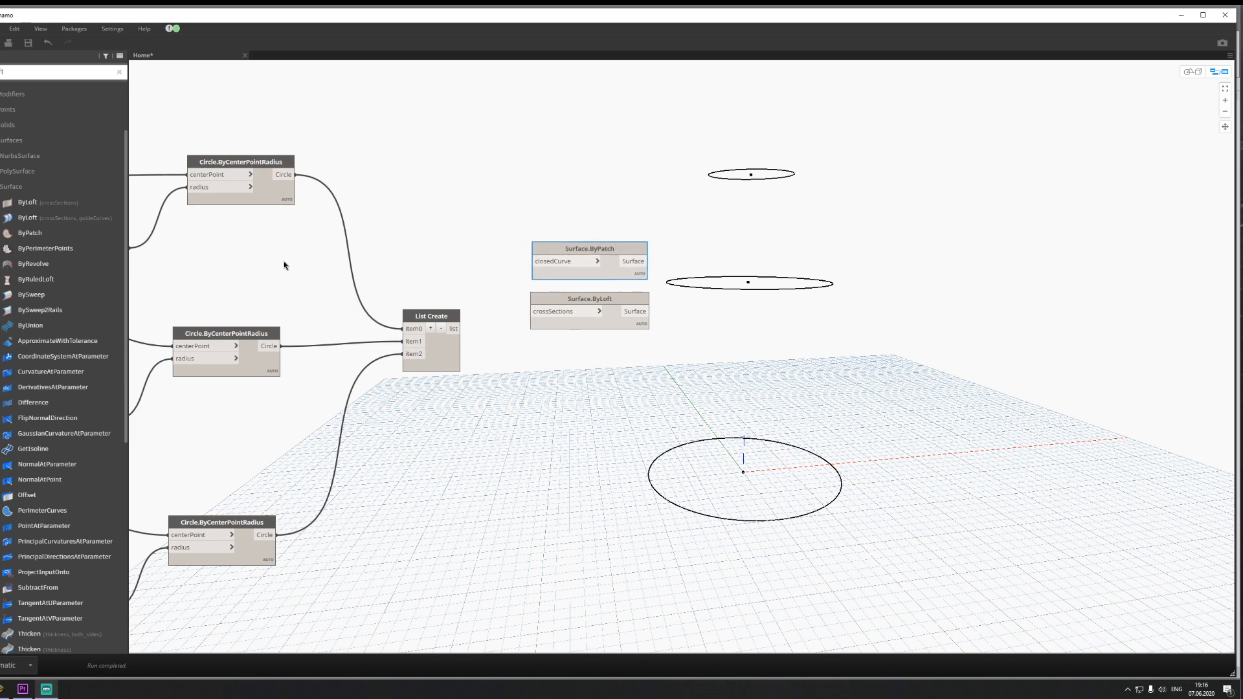
{"action": "left_click", "coordinate": [61, 247]}
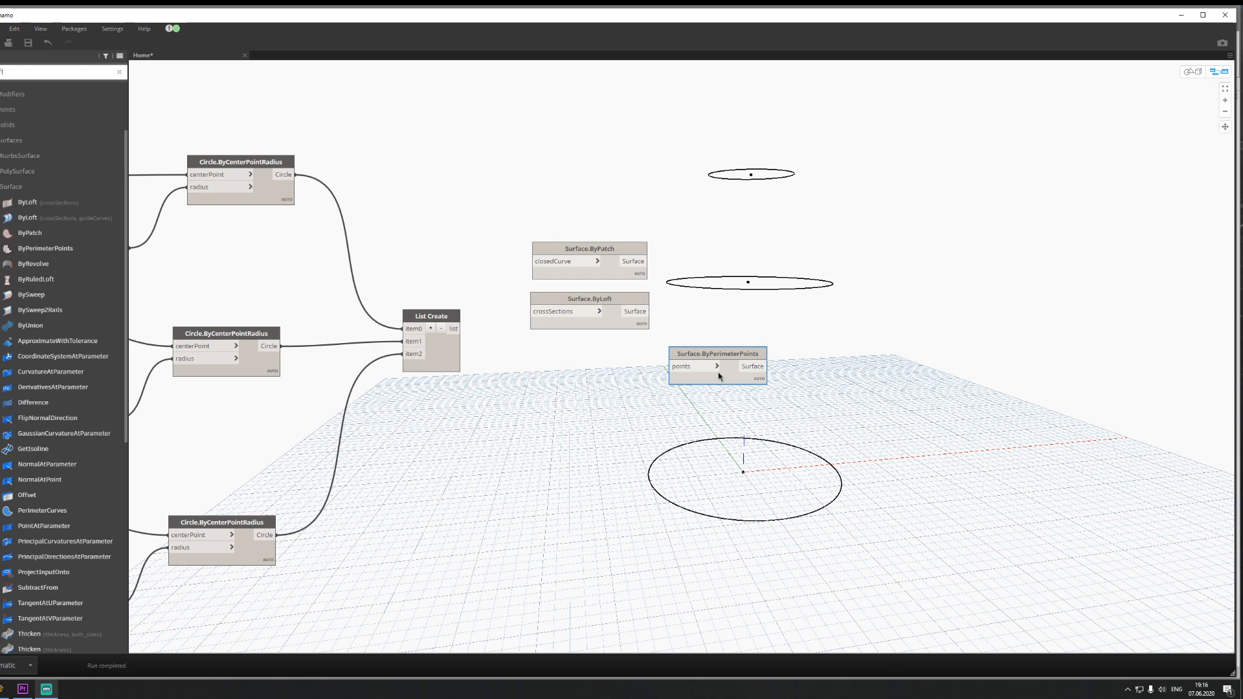
{"action": "left_click_drag", "start_coordinate": [720, 370], "coordinate": [533, 462]}
{"action": "middle_click_drag", "start_coordinate": [335, 436], "coordinate": [374, 419]}
{"action": "key", "text": "ctrl+v"}
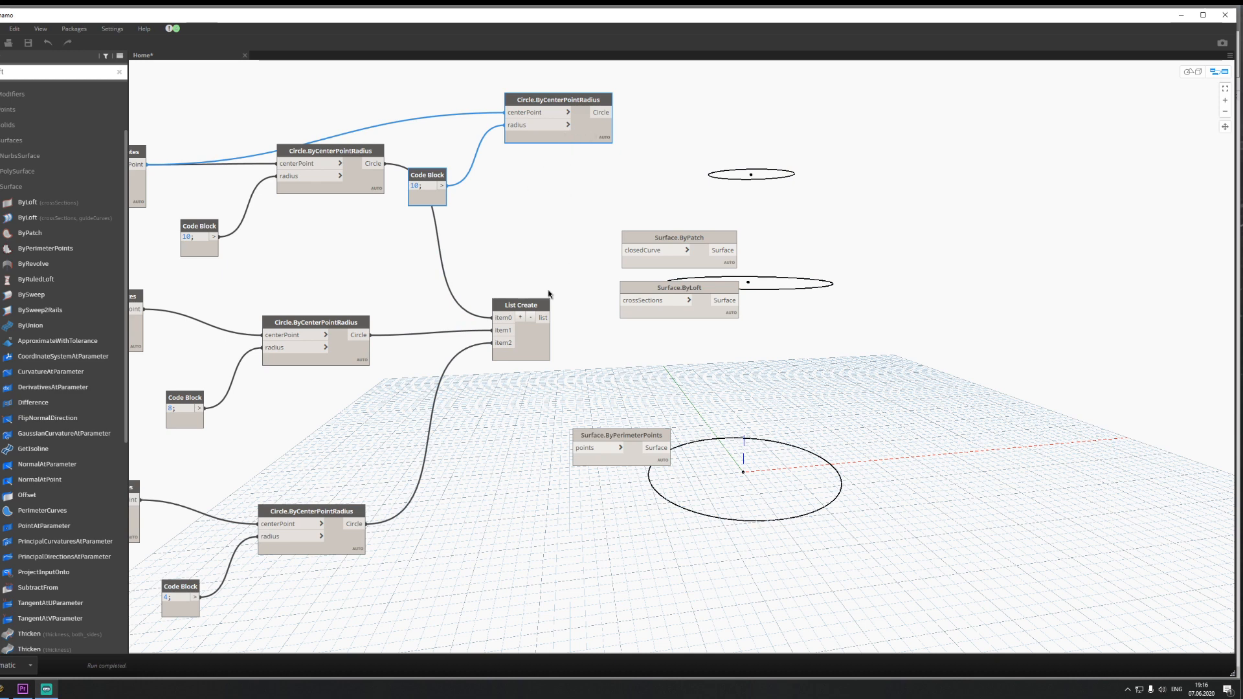
{"action": "key", "text": "Delete"}
Step: Duplicate the List Create node next to Surface.ByPerimeterPoints and disconnect all circles from the copy's inputs
{"action": "left_click", "coordinate": [539, 341]}
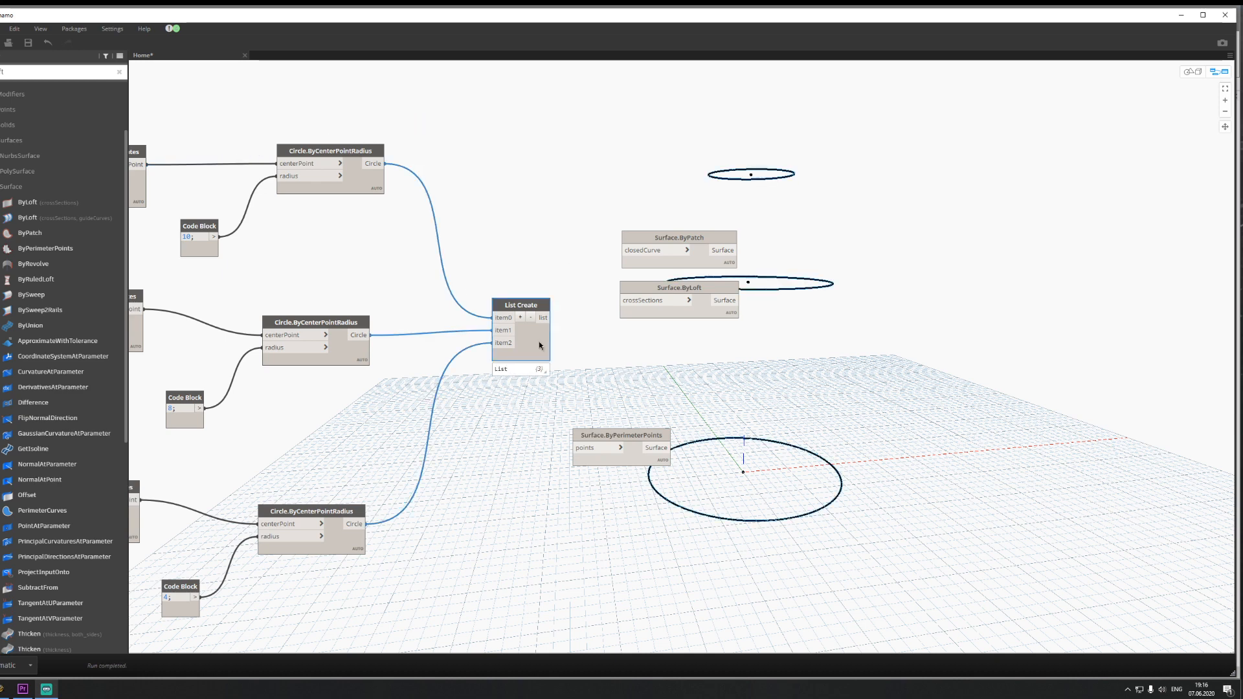
{"action": "key", "text": "ctrl+c"}
{"action": "key", "text": "ctrl+v"}
{"action": "left_click_drag", "start_coordinate": [609, 383], "coordinate": [509, 478]}
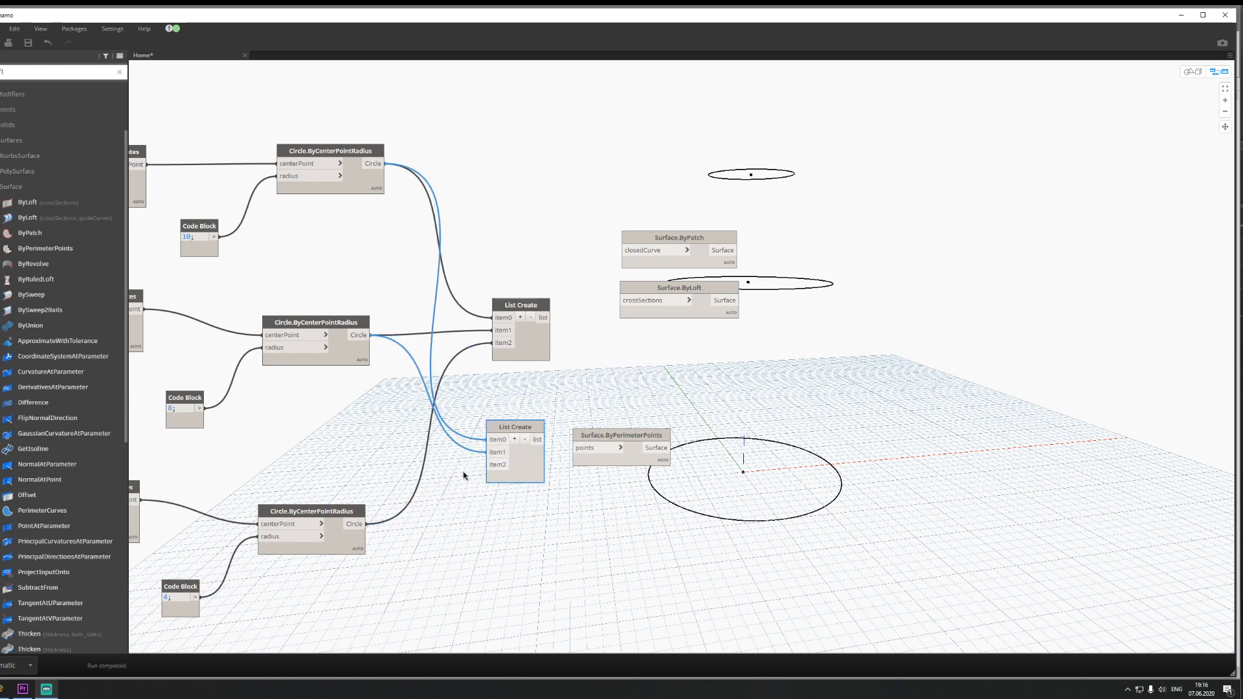
{"action": "left_click", "coordinate": [495, 452]}
{"action": "left_click", "coordinate": [466, 448]}
{"action": "left_click", "coordinate": [494, 440]}
{"action": "left_click", "coordinate": [464, 422]}
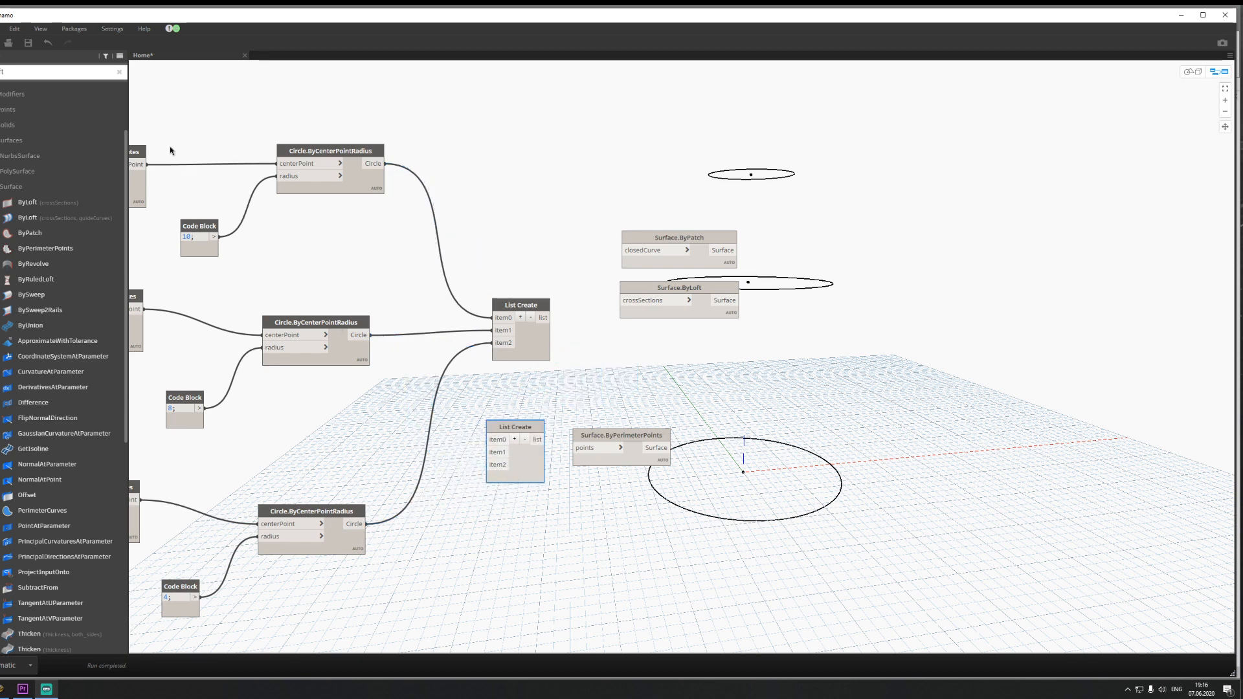
Step: Connect the three Point.ByCoordinates outputs to item0, item1 and item2 of the duplicated List Create node
{"action": "left_click", "coordinate": [136, 165]}
{"action": "left_click", "coordinate": [489, 440]}
{"action": "left_click", "coordinate": [141, 309]}
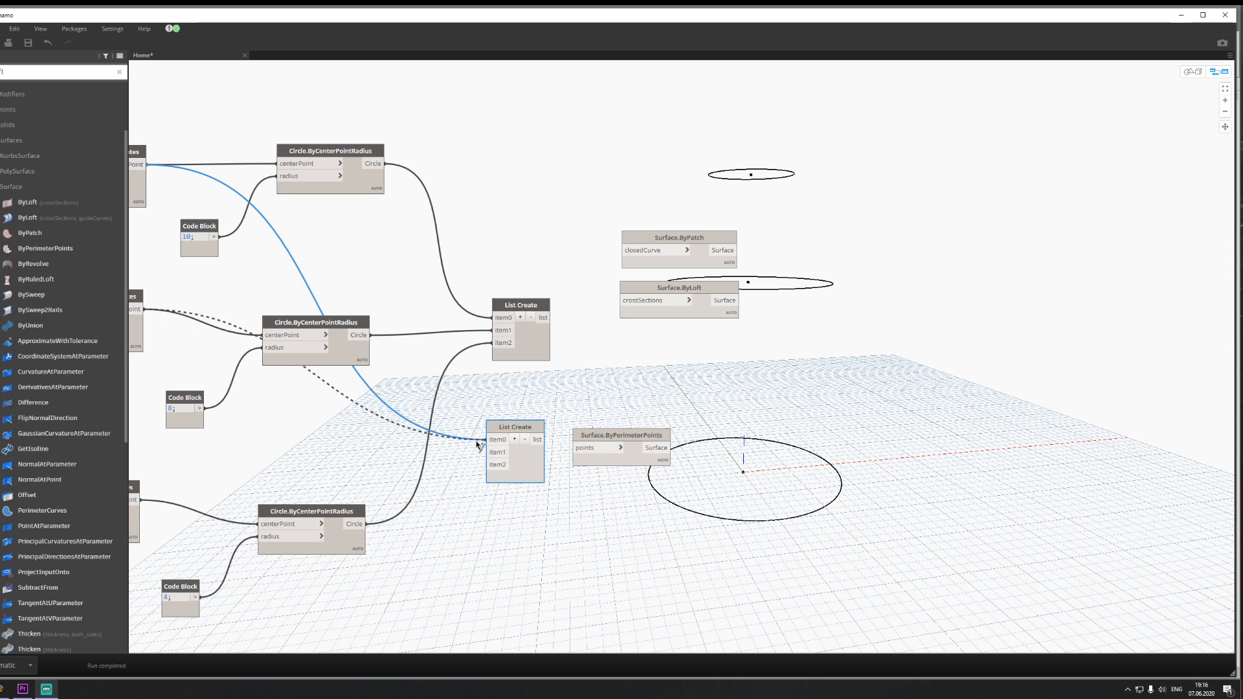
{"action": "left_click", "coordinate": [495, 452]}
{"action": "middle_click_drag", "start_coordinate": [354, 447], "coordinate": [406, 416]}
{"action": "left_click", "coordinate": [191, 467]}
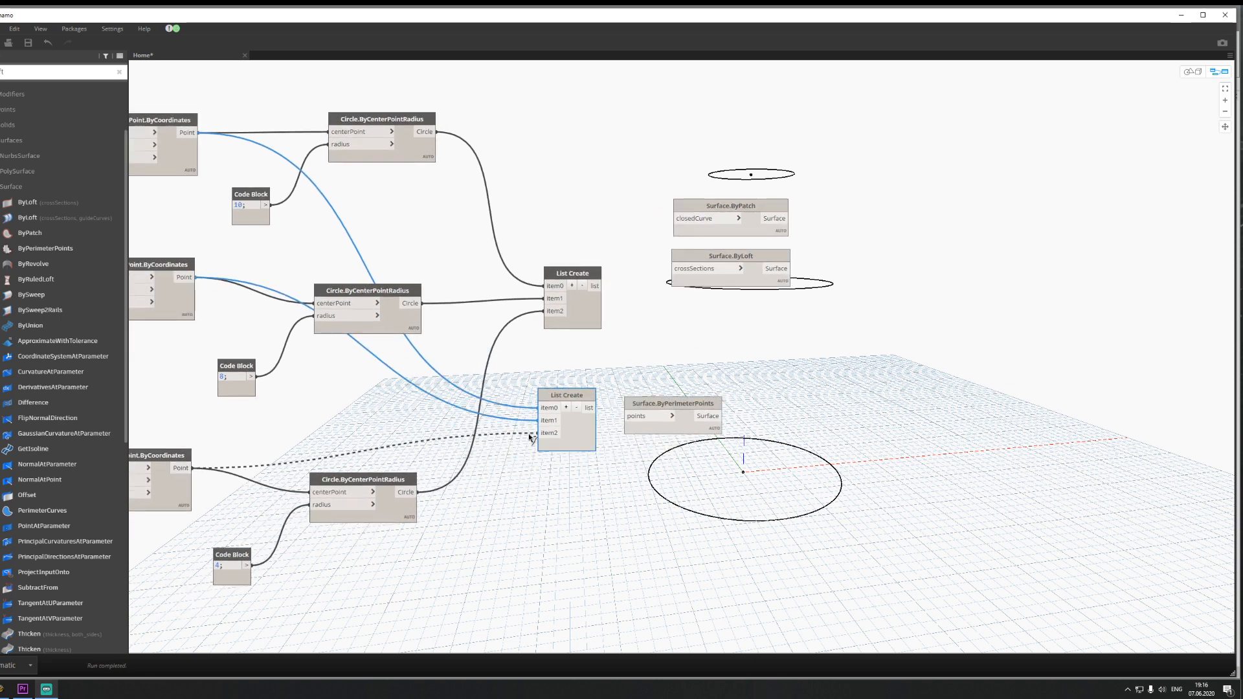
{"action": "left_click", "coordinate": [539, 434]}
Step: Connect the list of points to Surface.ByPerimeterPoints' points input and shift that node slightly away from List Create
{"action": "left_click", "coordinate": [593, 408]}
{"action": "left_click", "coordinate": [627, 416]}
{"action": "middle_click_drag", "start_coordinate": [733, 466], "coordinate": [580, 463]}
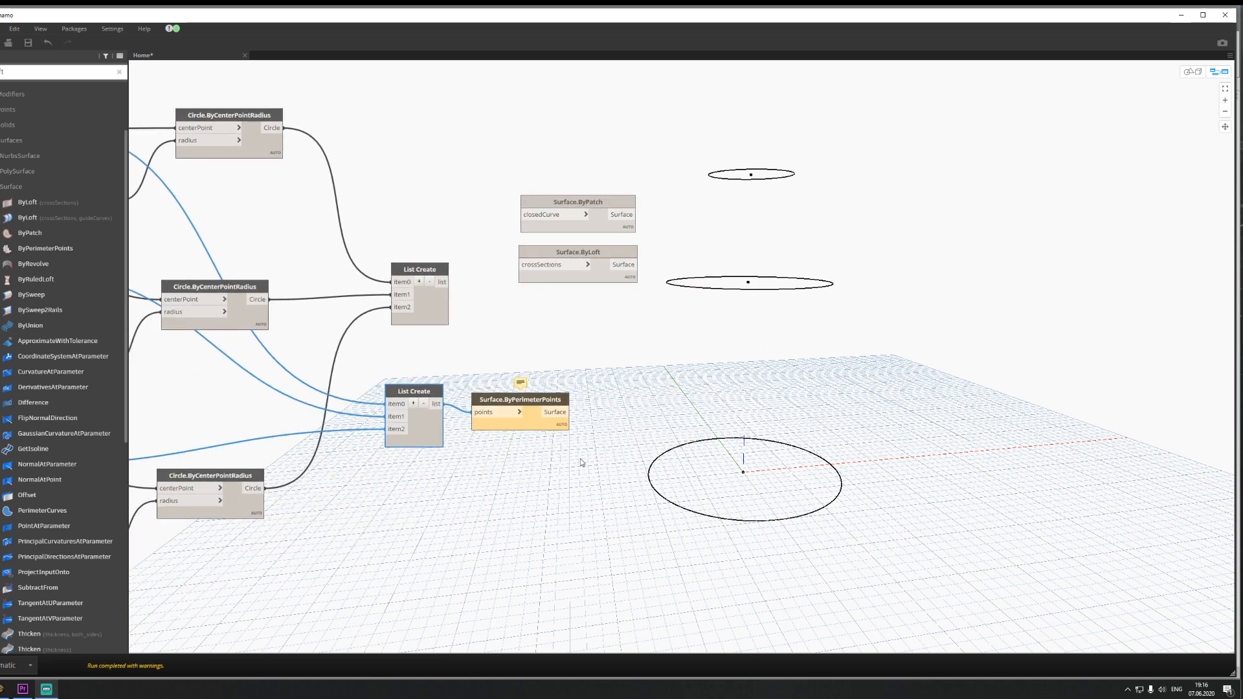
{"action": "left_click_drag", "start_coordinate": [518, 400], "coordinate": [546, 390]}
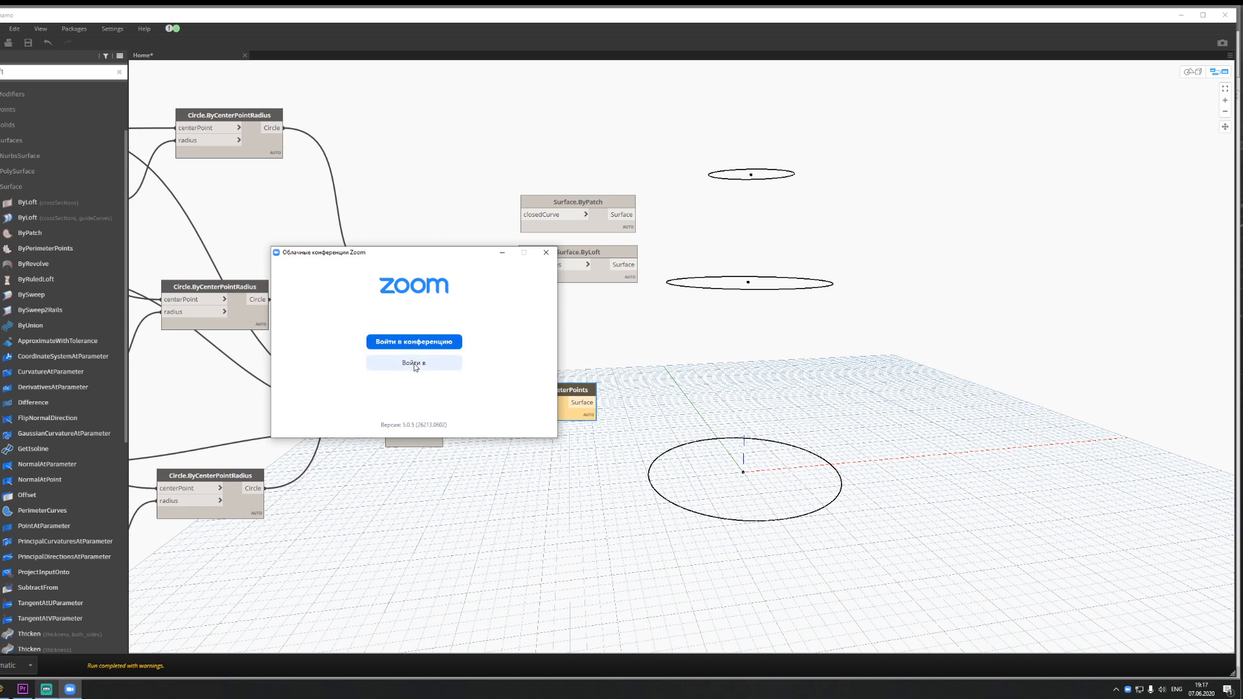
Step: Back out of the Zoom sign-in and join-meeting dialogs and close the Zoom window
{"action": "left_click", "coordinate": [417, 363]}
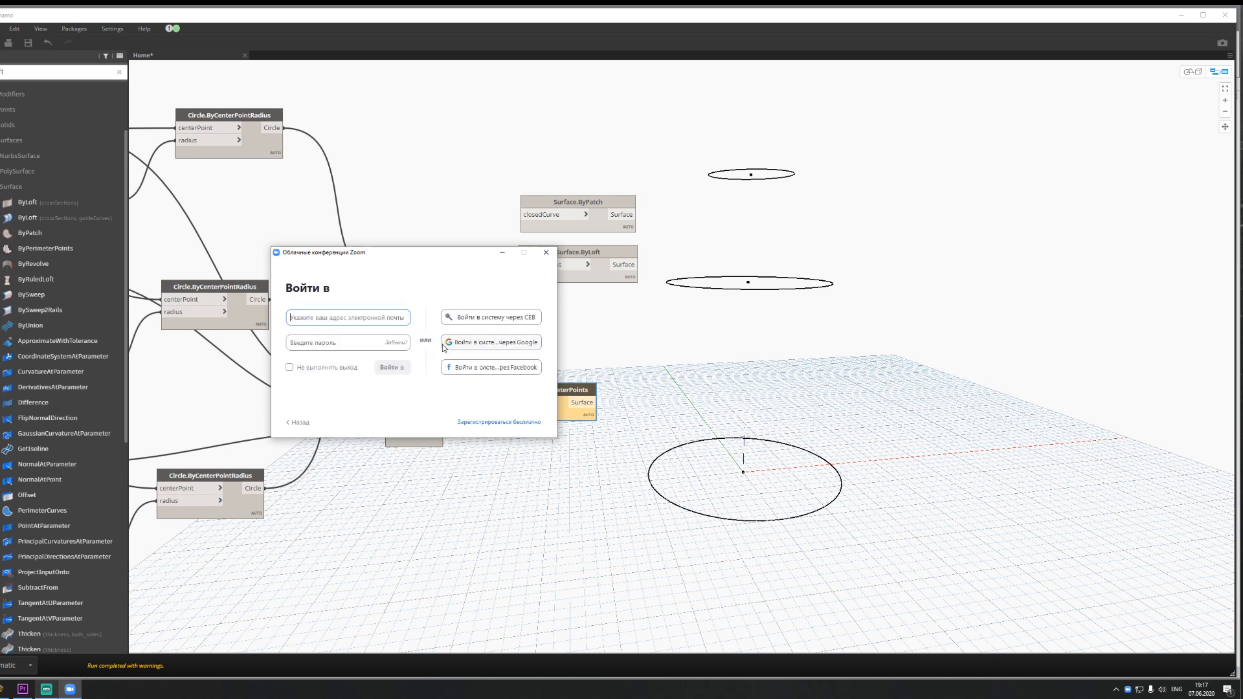
{"action": "left_click", "coordinate": [298, 425]}
{"action": "left_click", "coordinate": [421, 340]}
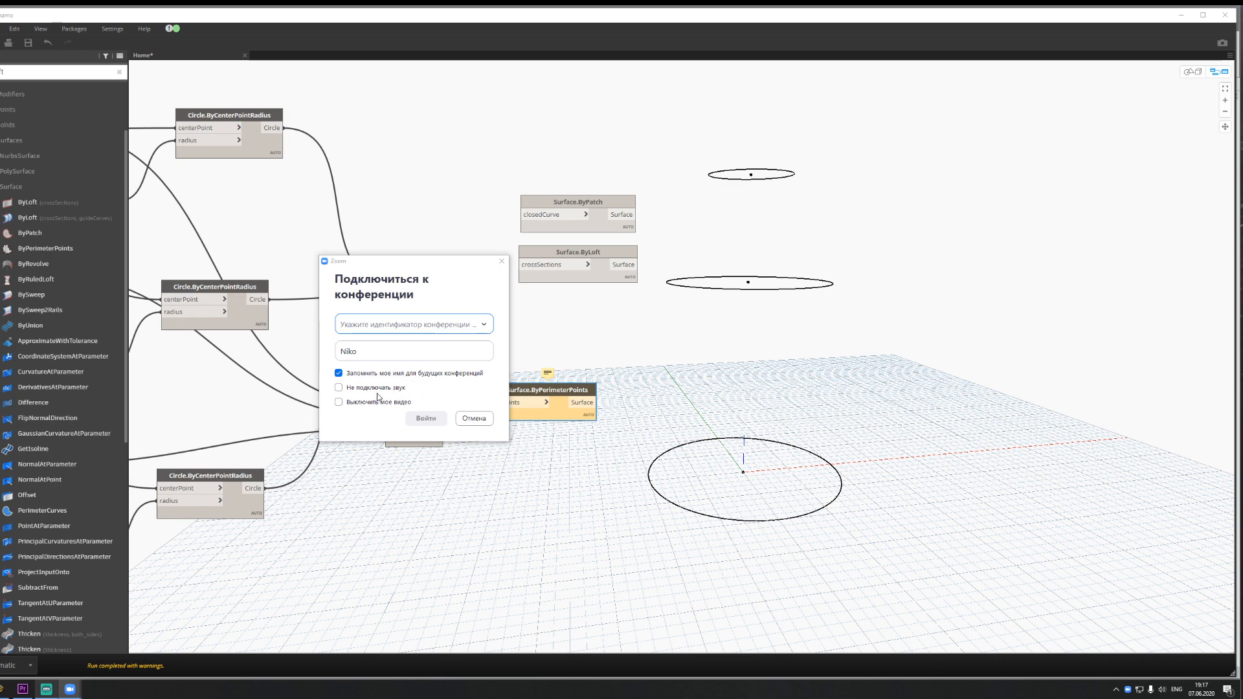
{"action": "left_click", "coordinate": [474, 419]}
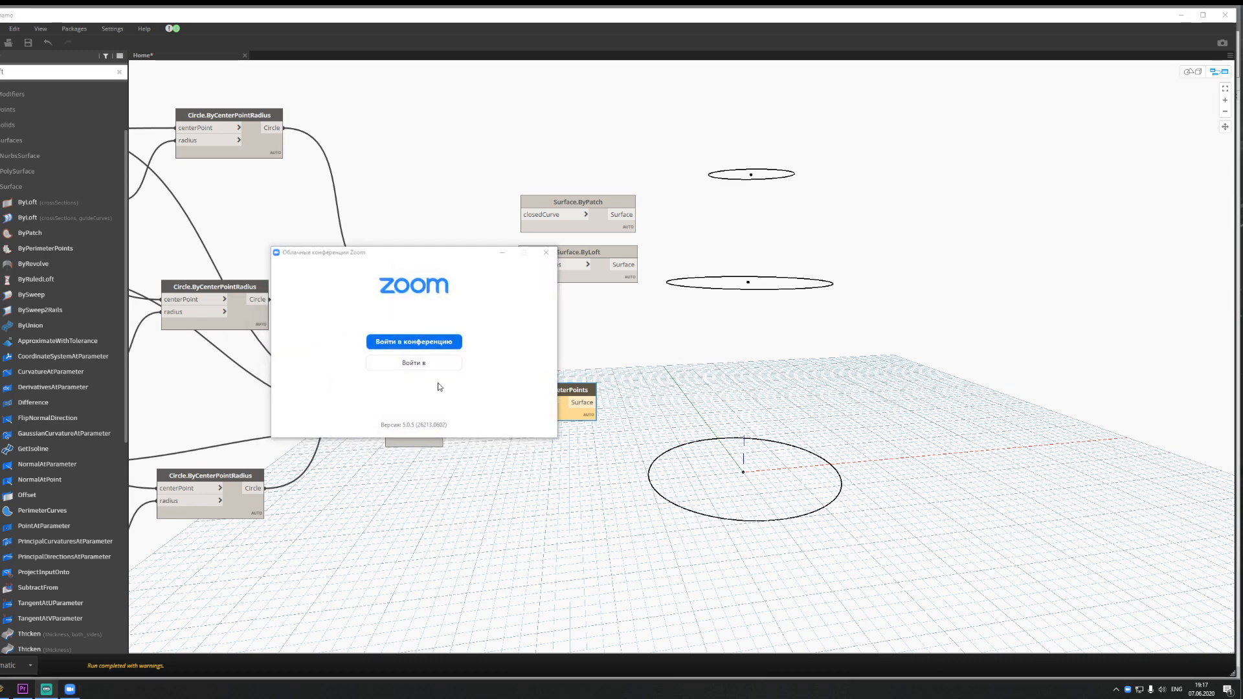
{"action": "left_click", "coordinate": [546, 259]}
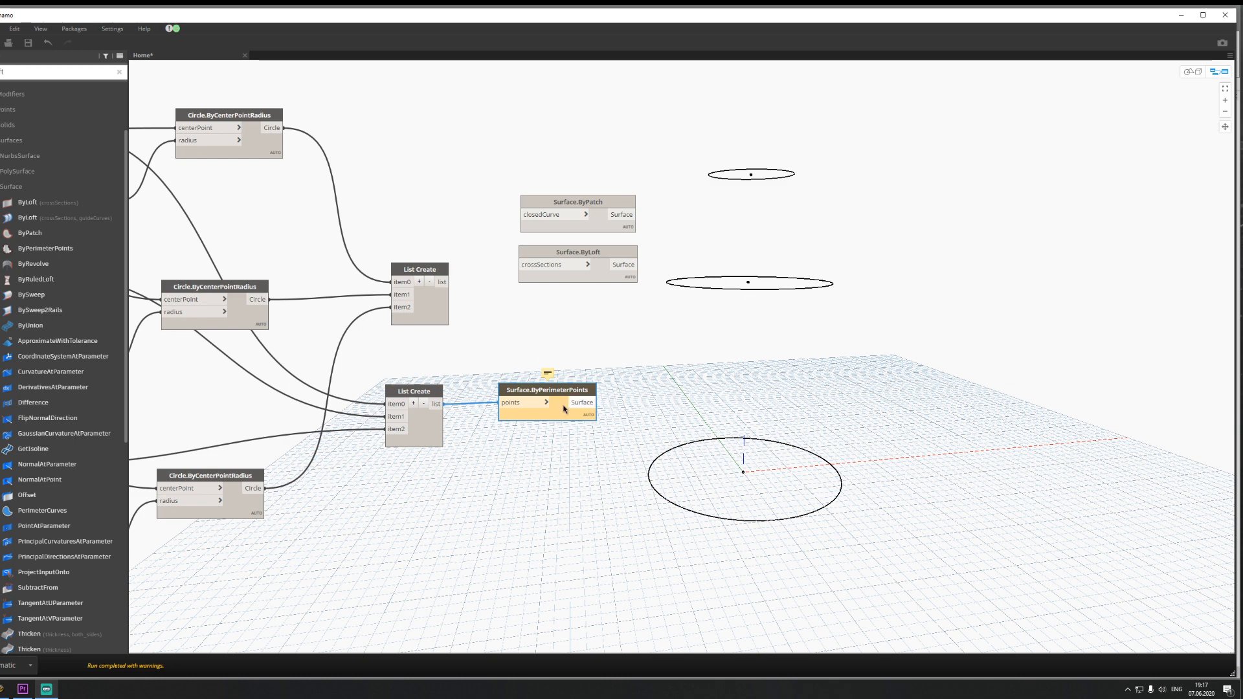
Step: Delete the Surface.ByPerimeterPoints node and the List Create node holding the points, and move Surface.ByLoft lower
{"action": "mouse_move", "coordinate": [568, 412]}
{"action": "key", "text": "Delete"}
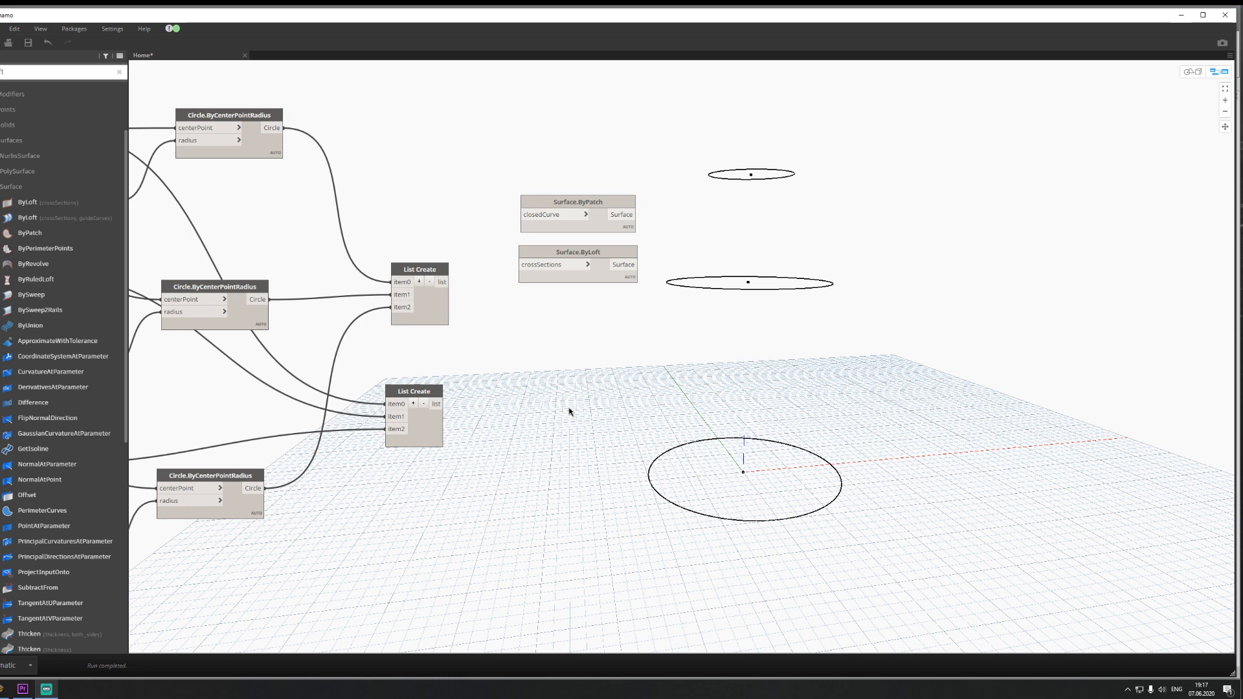
{"action": "middle_click_drag", "start_coordinate": [602, 400], "coordinate": [460, 413]}
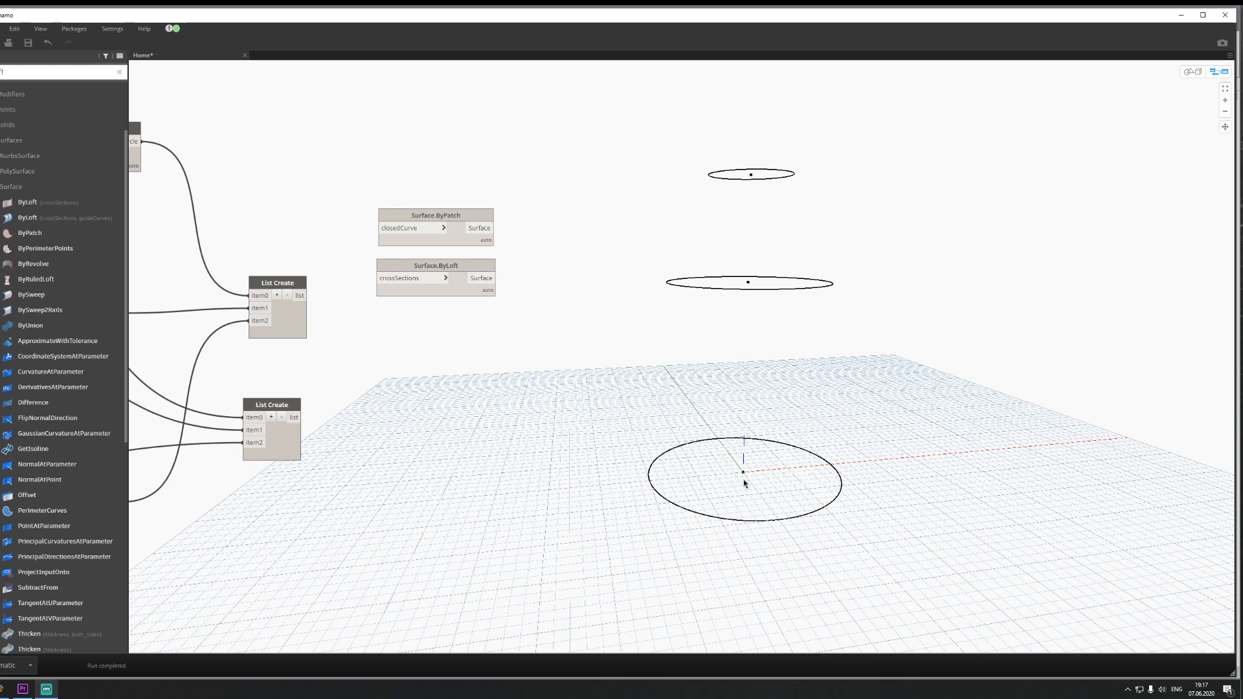
{"action": "middle_click_drag", "start_coordinate": [335, 419], "coordinate": [483, 438]}
{"action": "middle_click_drag", "start_coordinate": [589, 315], "coordinate": [536, 320]}
{"action": "left_click_drag", "start_coordinate": [558, 313], "coordinate": [546, 381]}
{"action": "left_click", "coordinate": [376, 457]}
{"action": "key", "text": "Delete"}
Step: Connect the circles' List Create output to Surface.ByLoft's crossSections and delete the unused Surface.ByPatch node
{"action": "left_click_drag", "start_coordinate": [400, 316], "coordinate": [411, 352]}
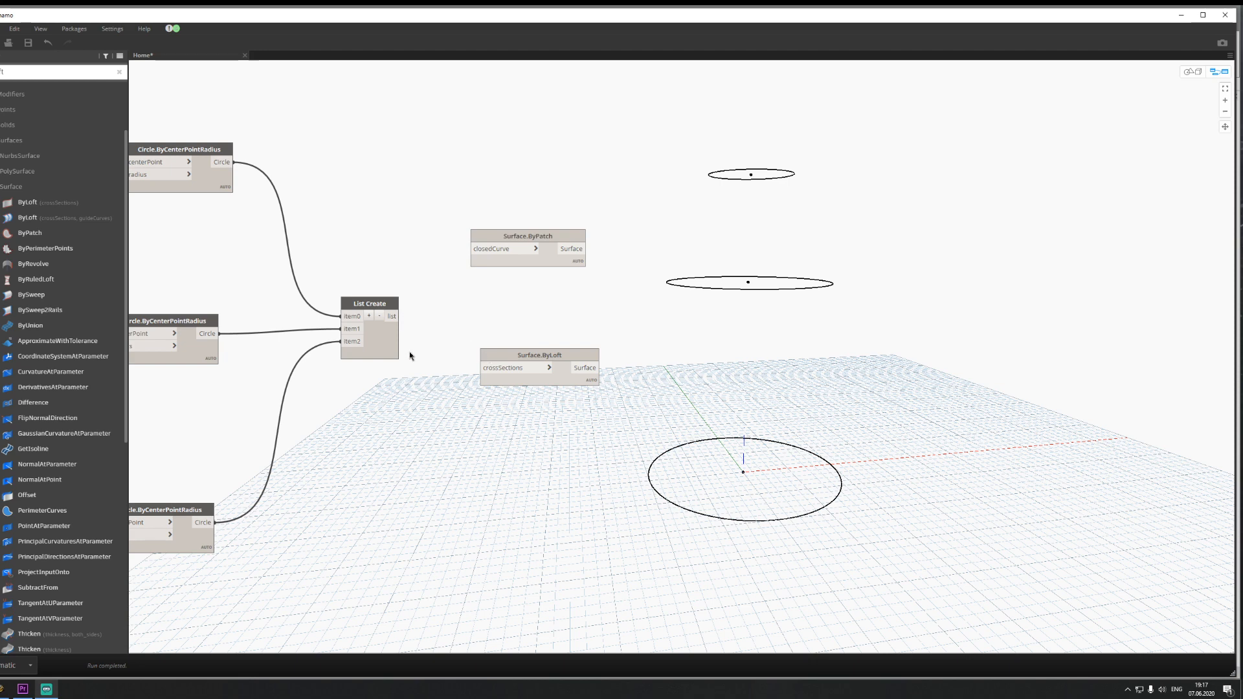
{"action": "middle_click_drag", "start_coordinate": [410, 353], "coordinate": [421, 380]}
{"action": "left_click", "coordinate": [412, 329]}
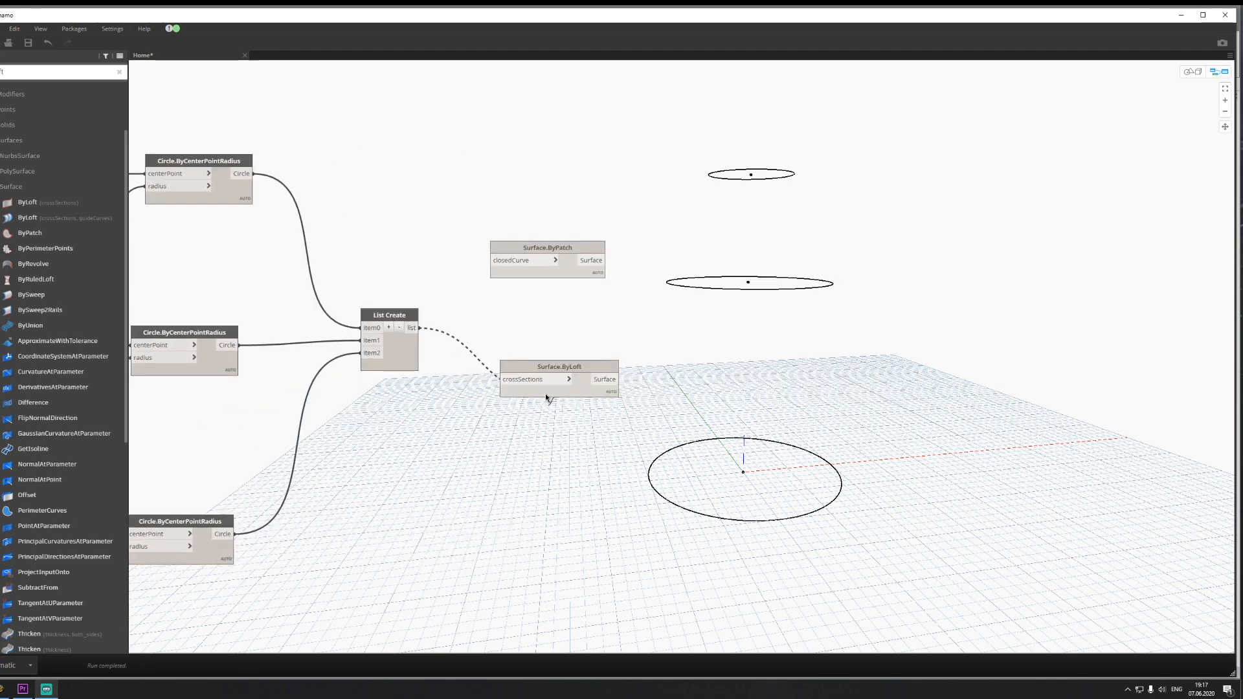
{"action": "left_click", "coordinate": [539, 390]}
{"action": "left_click", "coordinate": [419, 328]}
{"action": "left_click", "coordinate": [502, 380]}
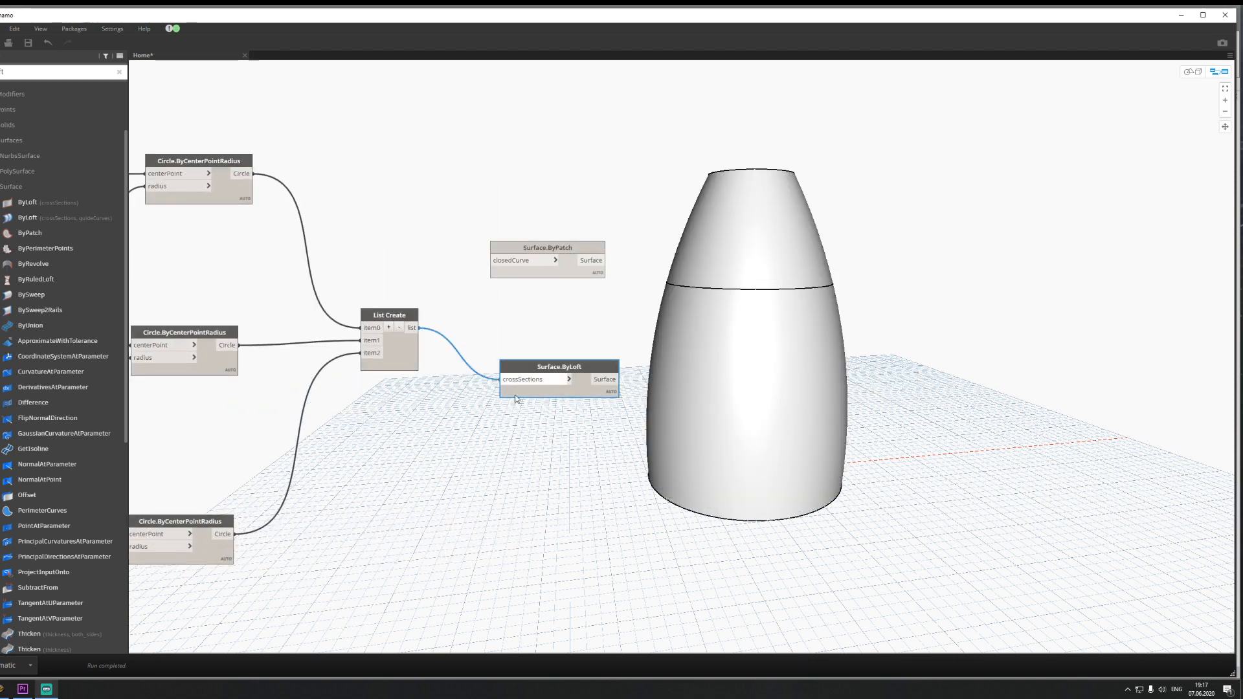
{"action": "left_click", "coordinate": [573, 276]}
{"action": "key", "text": "Delete"}
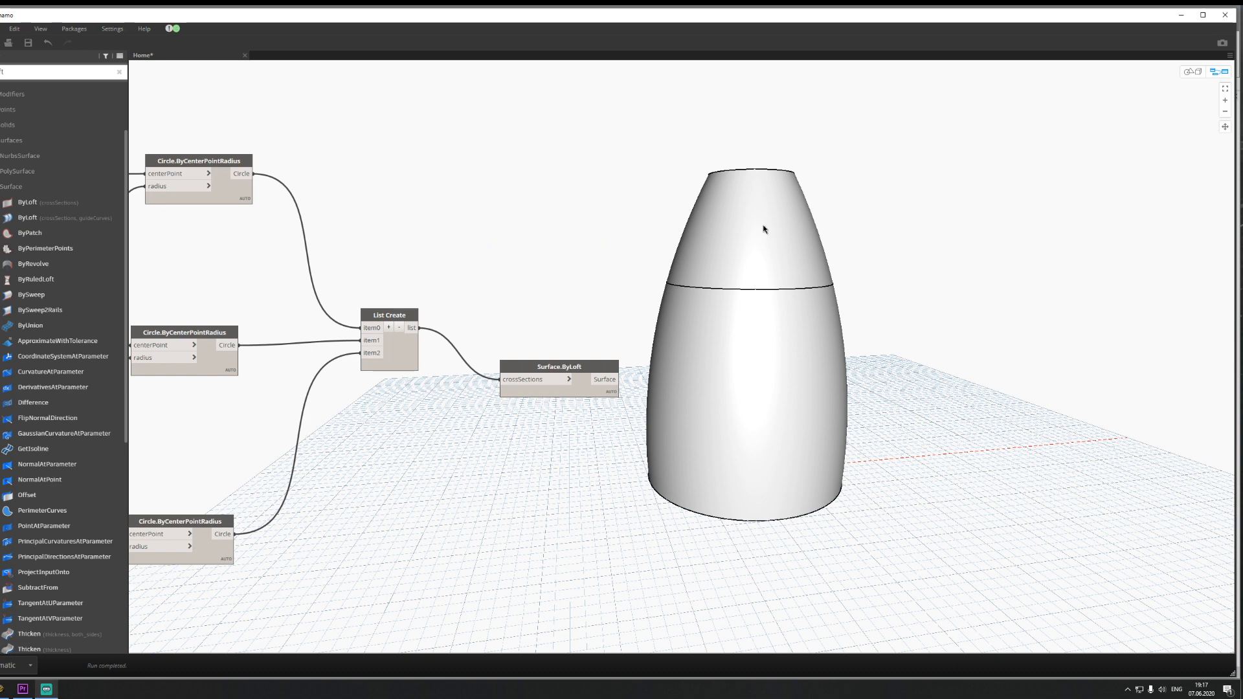
Step: Move the Surface.ByLoft node slightly higher beside List Create
{"action": "scroll", "coordinate": [492, 507], "scroll_direction": "down", "scroll_amount": 5}
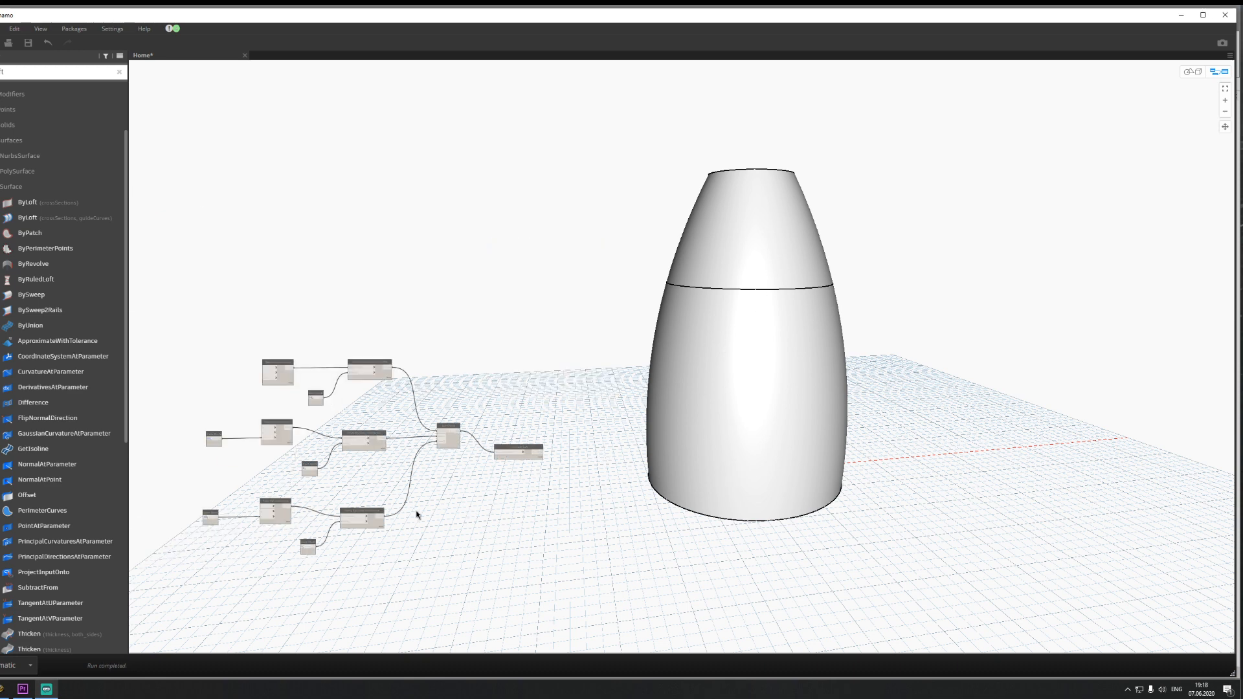
{"action": "middle_click_drag", "start_coordinate": [264, 441], "coordinate": [536, 430]}
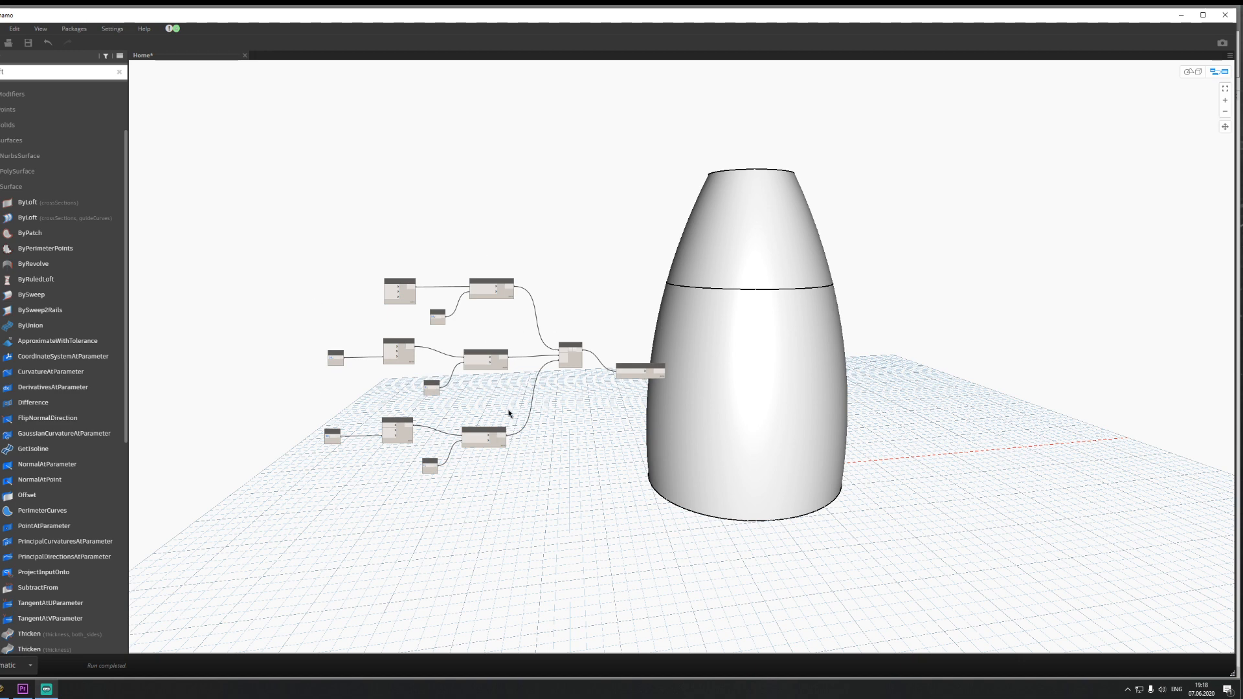
{"action": "middle_click_drag", "start_coordinate": [509, 414], "coordinate": [544, 426]}
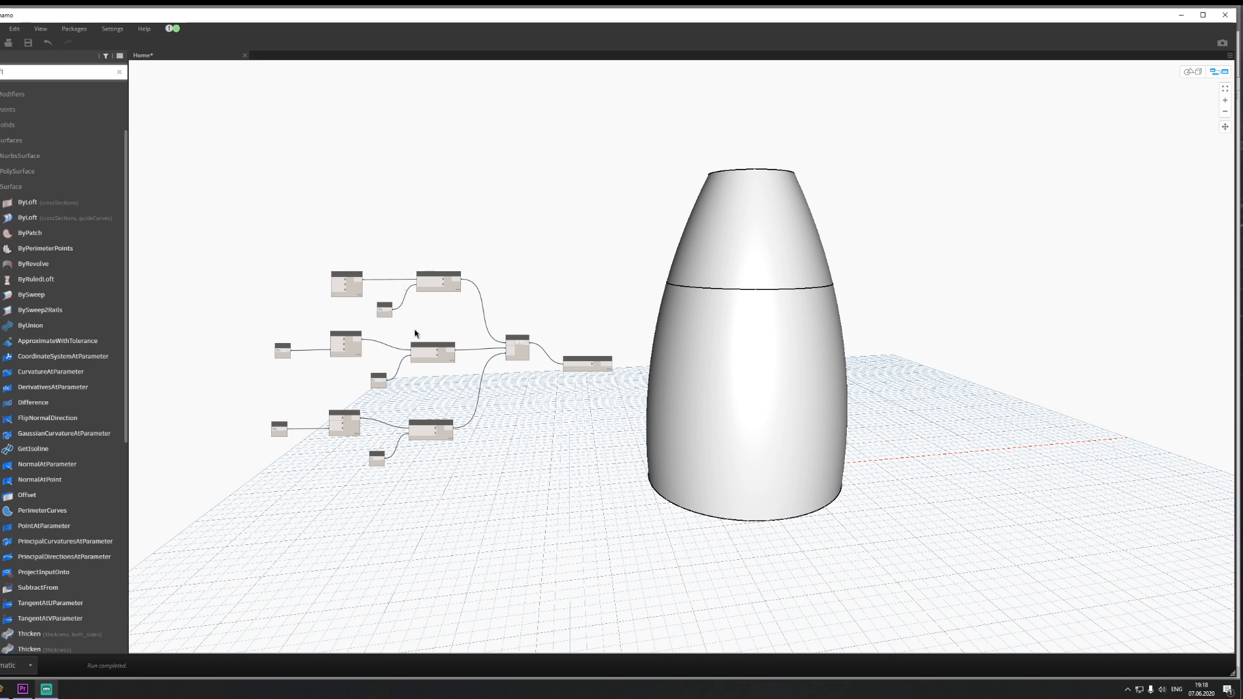
{"action": "scroll", "coordinate": [412, 329], "scroll_direction": "up", "scroll_amount": 3}
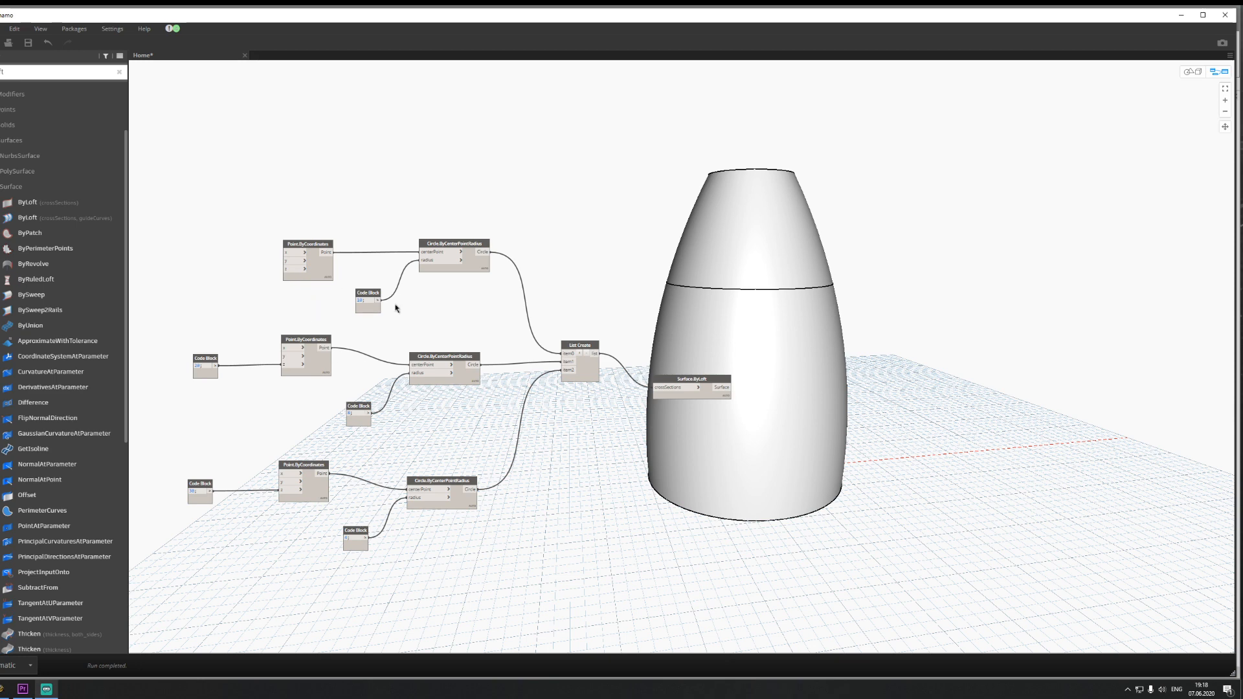
{"action": "middle_click_drag", "start_coordinate": [592, 438], "coordinate": [379, 419]}
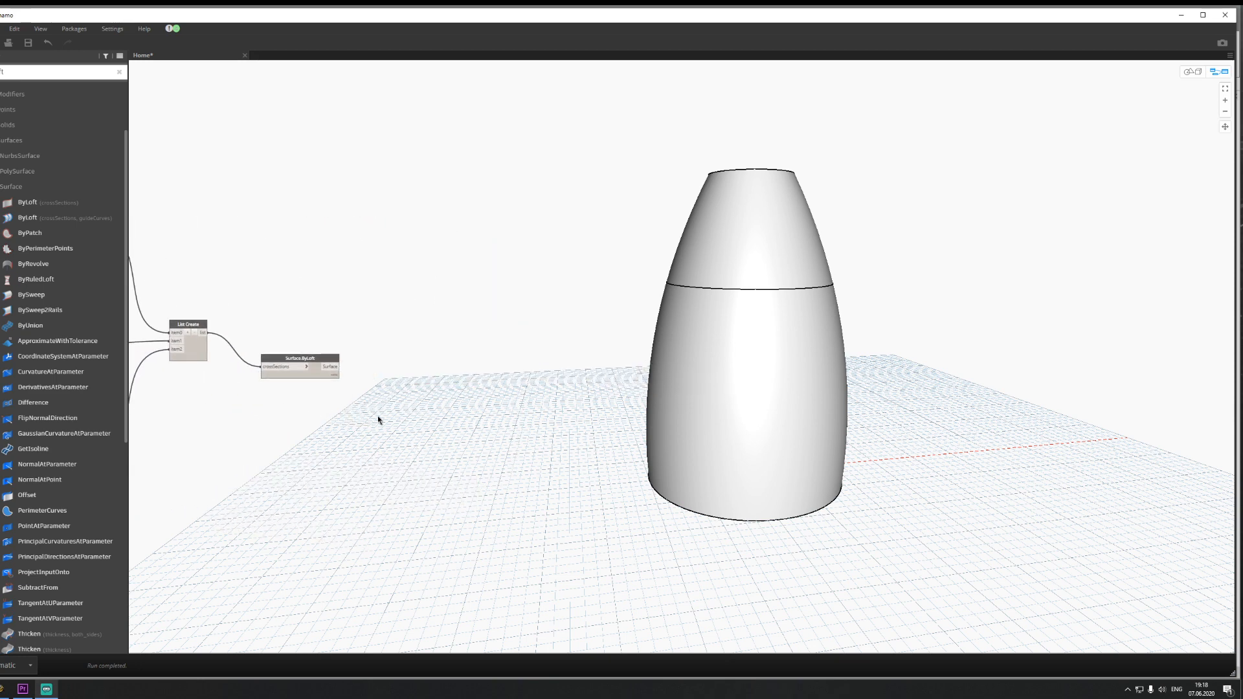
{"action": "left_click_drag", "start_coordinate": [319, 378], "coordinate": [321, 367]}
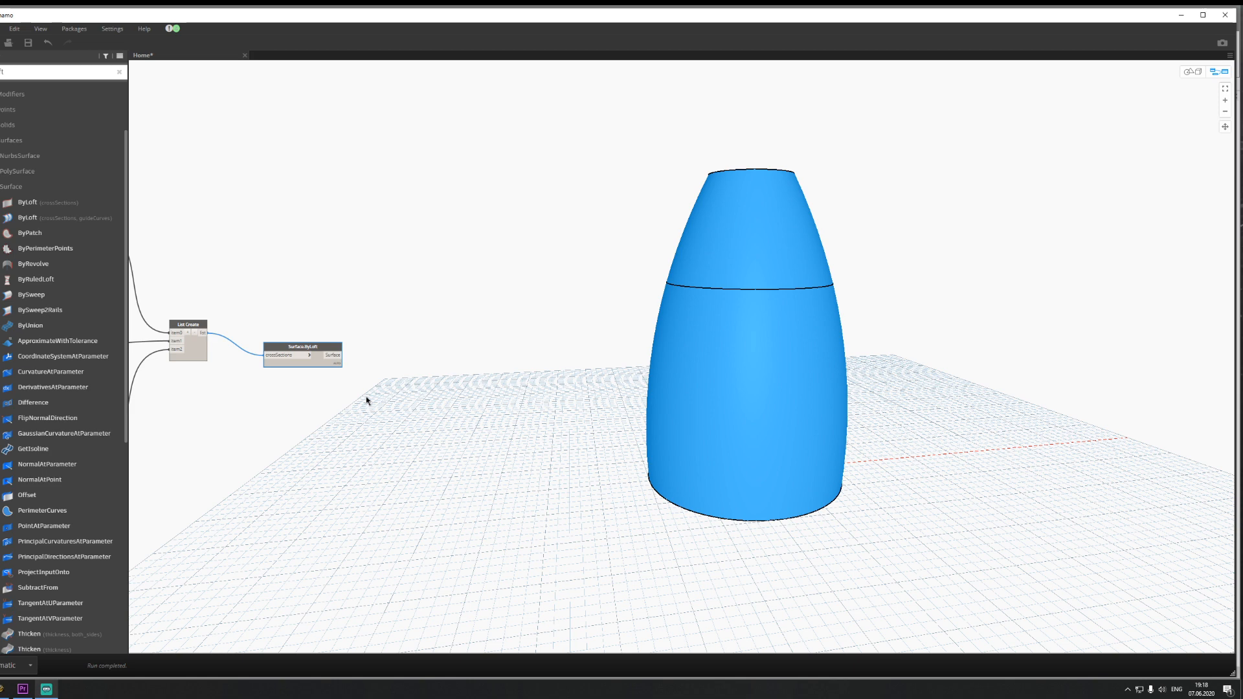
Step: Search for the PanelDiamond node and place it after Surface.ByLoft
{"action": "left_click", "coordinate": [2, 689]}
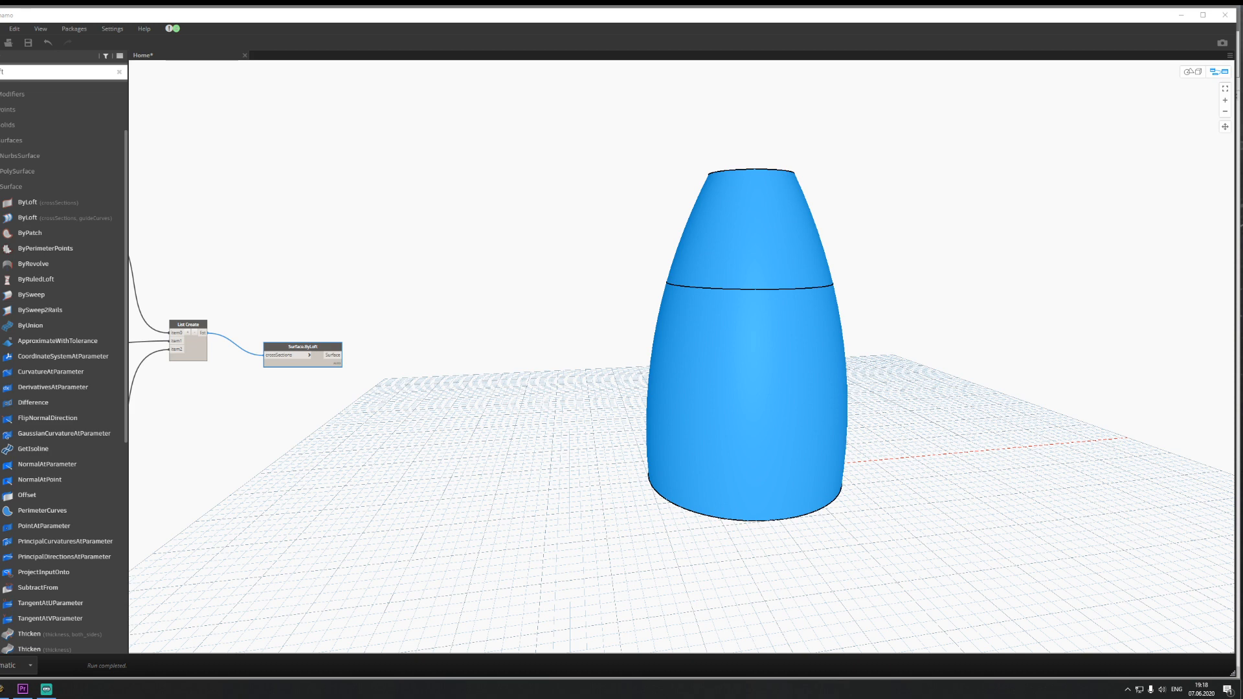
{"action": "left_click", "coordinate": [383, 461]}
{"action": "right_click", "coordinate": [434, 419]}
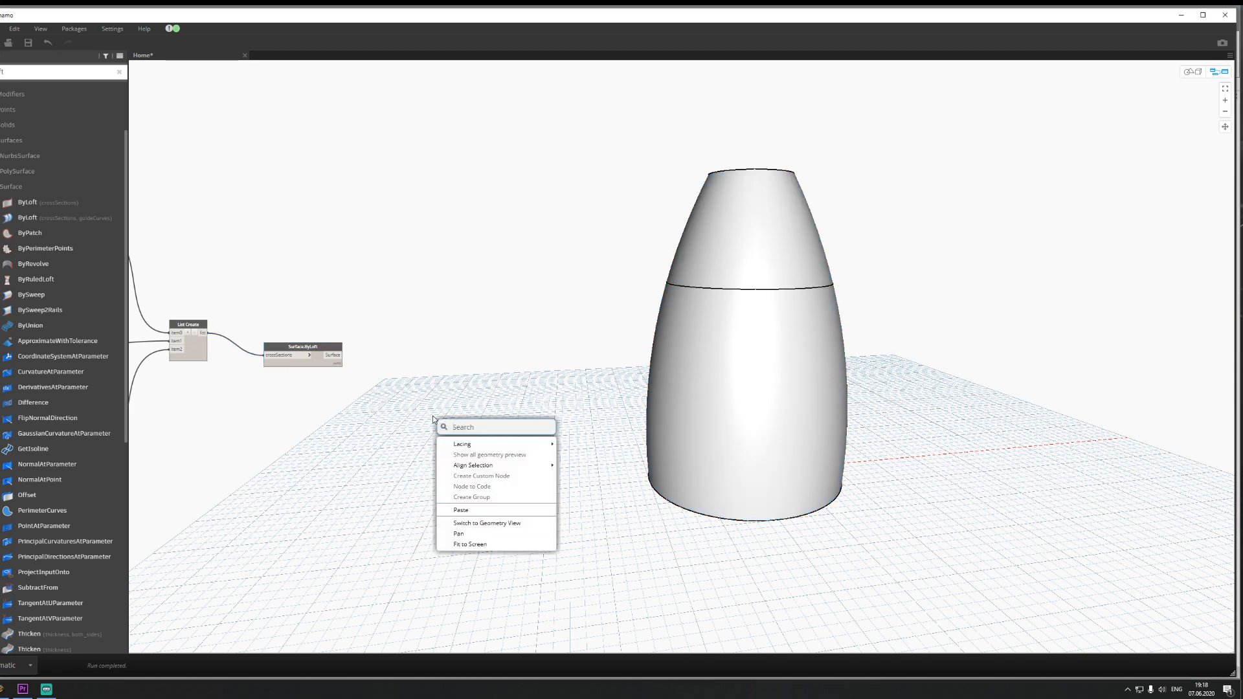
{"action": "type", "text": "pan"}
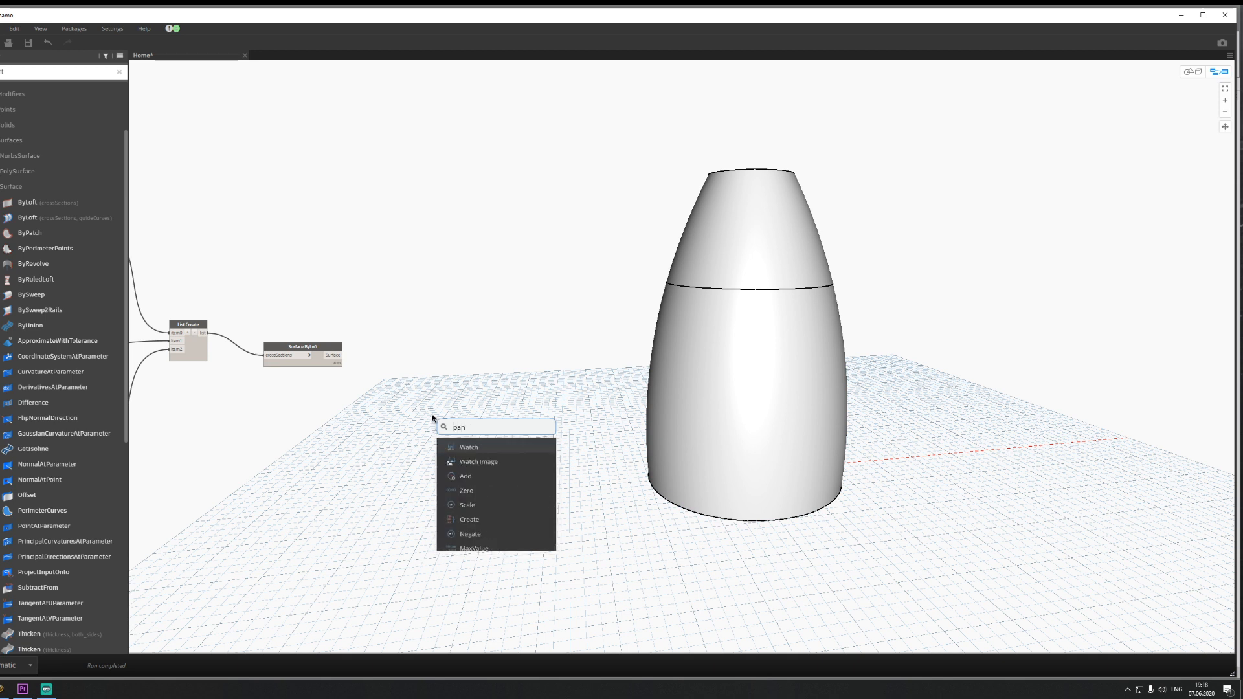
{"action": "type", "text": "el"}
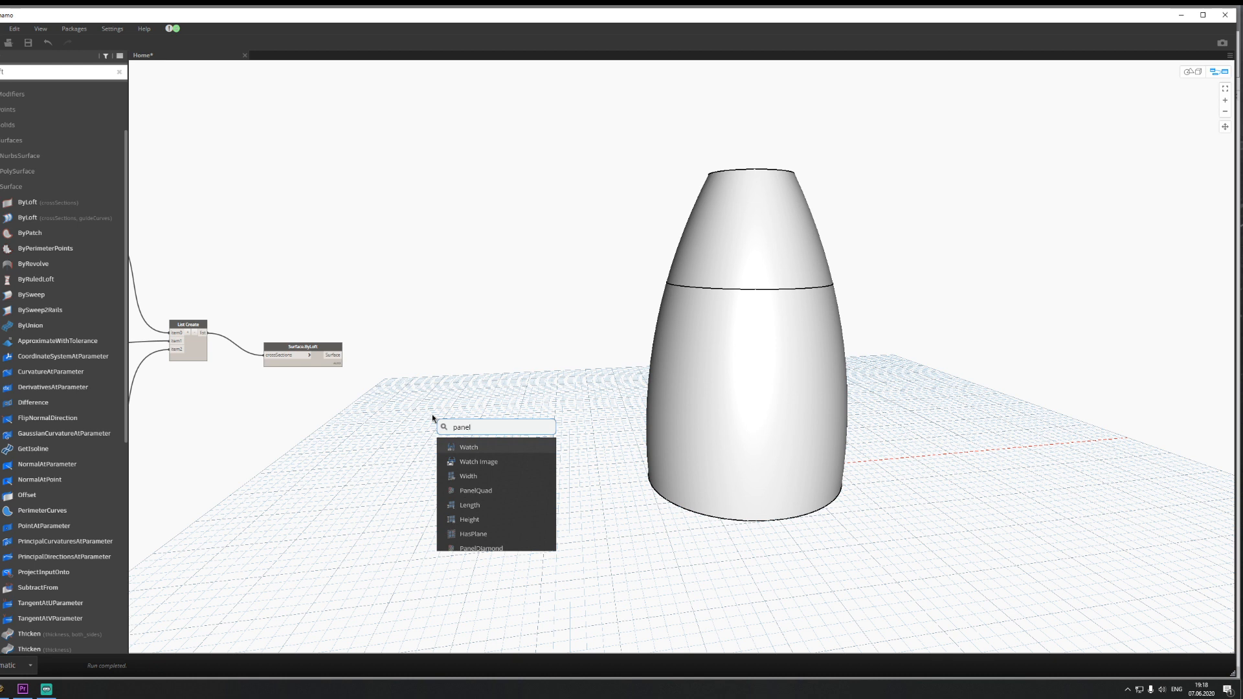
{"action": "type", "text": "di"}
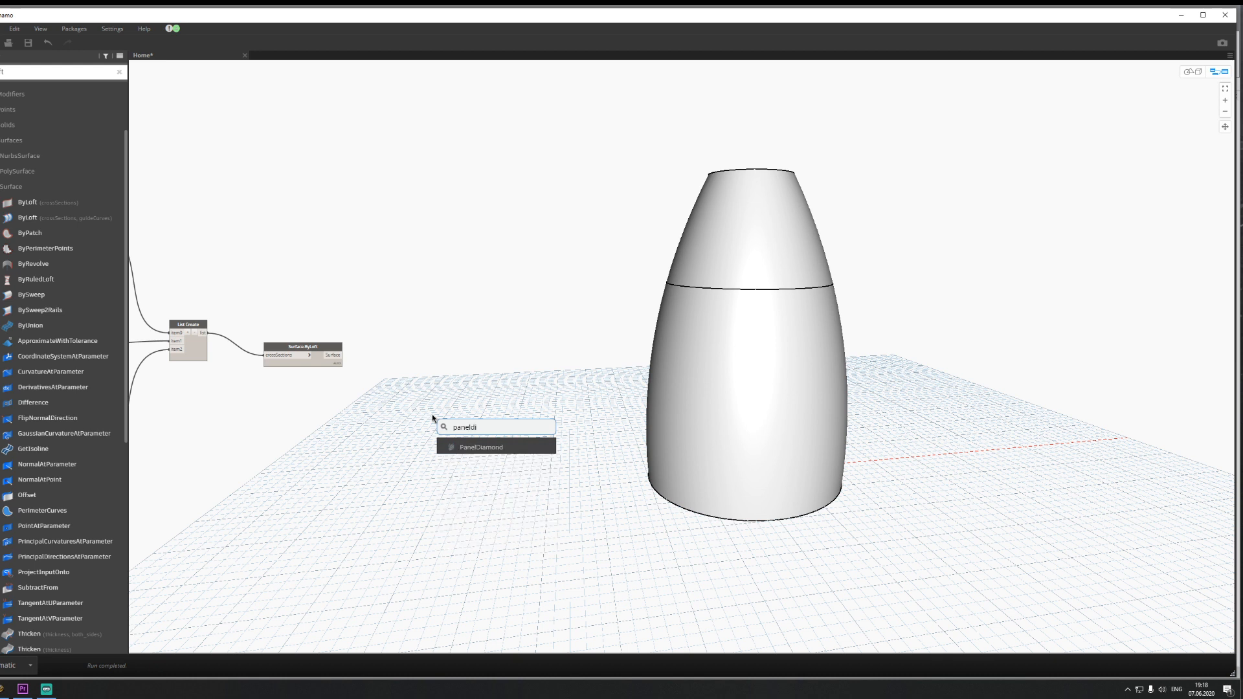
{"action": "left_click", "coordinate": [494, 451]}
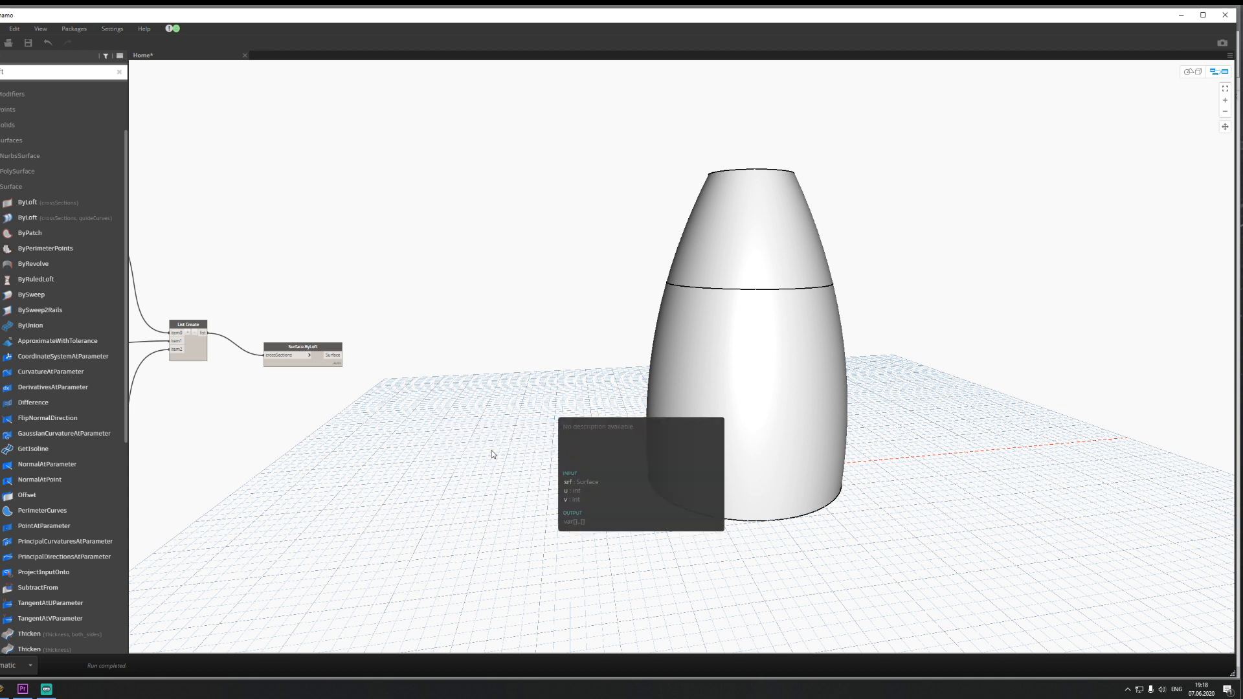
{"action": "left_click_drag", "start_coordinate": [520, 461], "coordinate": [435, 343]}
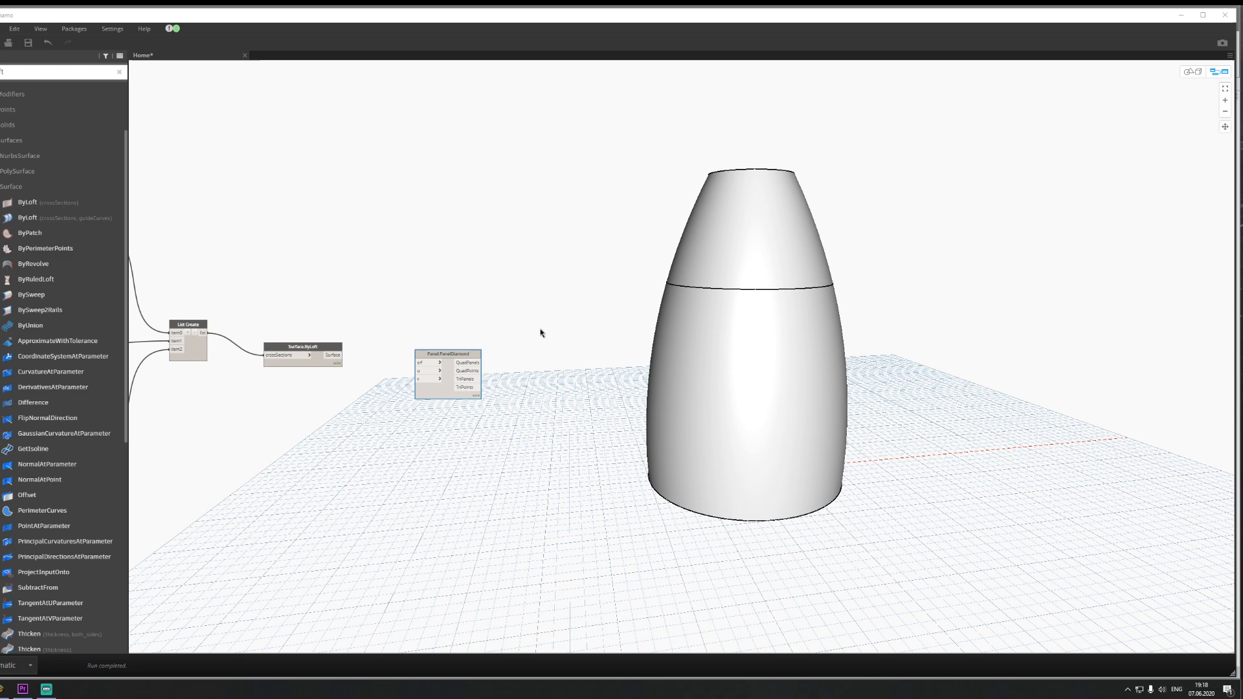
Step: Connect Surface.ByLoft's Surface output to Panel.PanelDiamond's srf input and move the panel node below the loft node
{"action": "scroll", "coordinate": [401, 341], "scroll_direction": "up", "scroll_amount": 3}
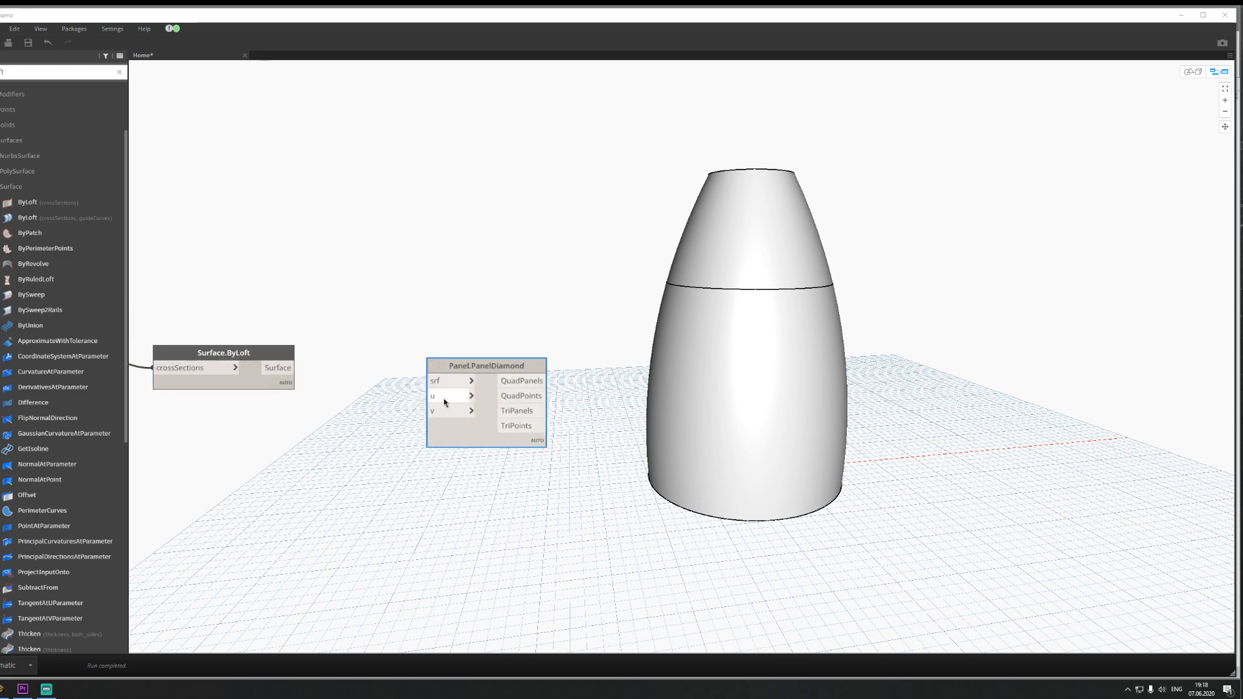
{"action": "left_click_drag", "start_coordinate": [280, 369], "coordinate": [433, 382]}
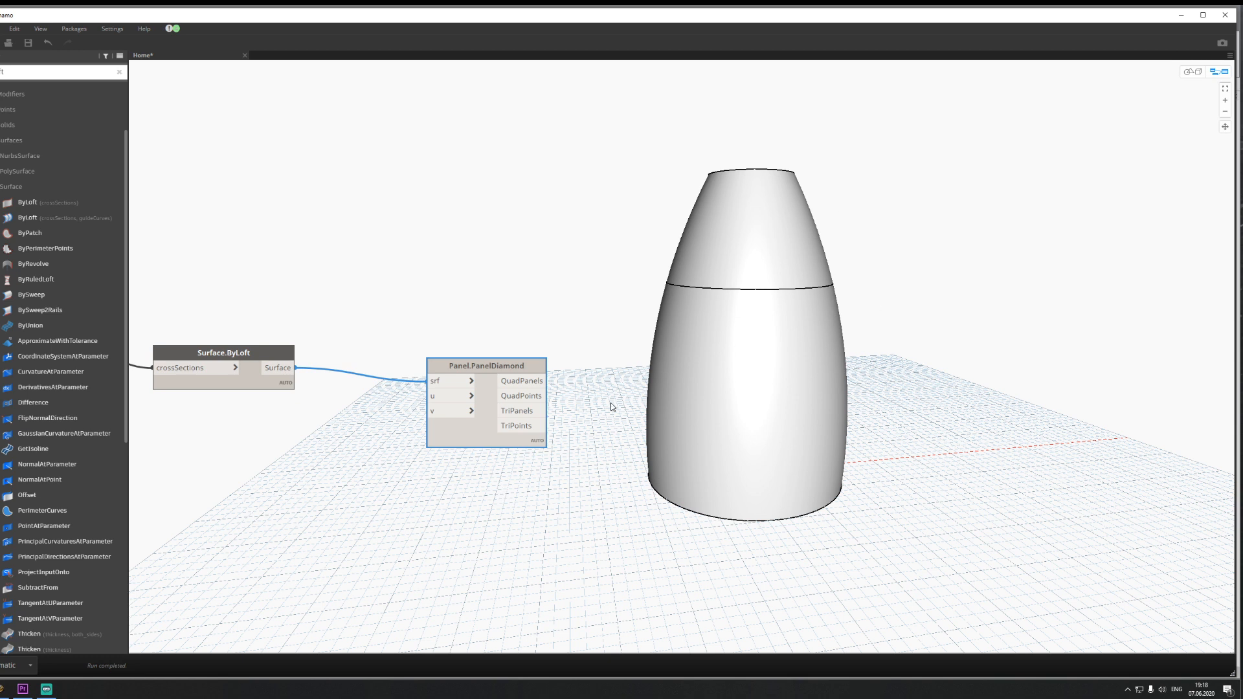
{"action": "left_click_drag", "start_coordinate": [491, 430], "coordinate": [459, 500]}
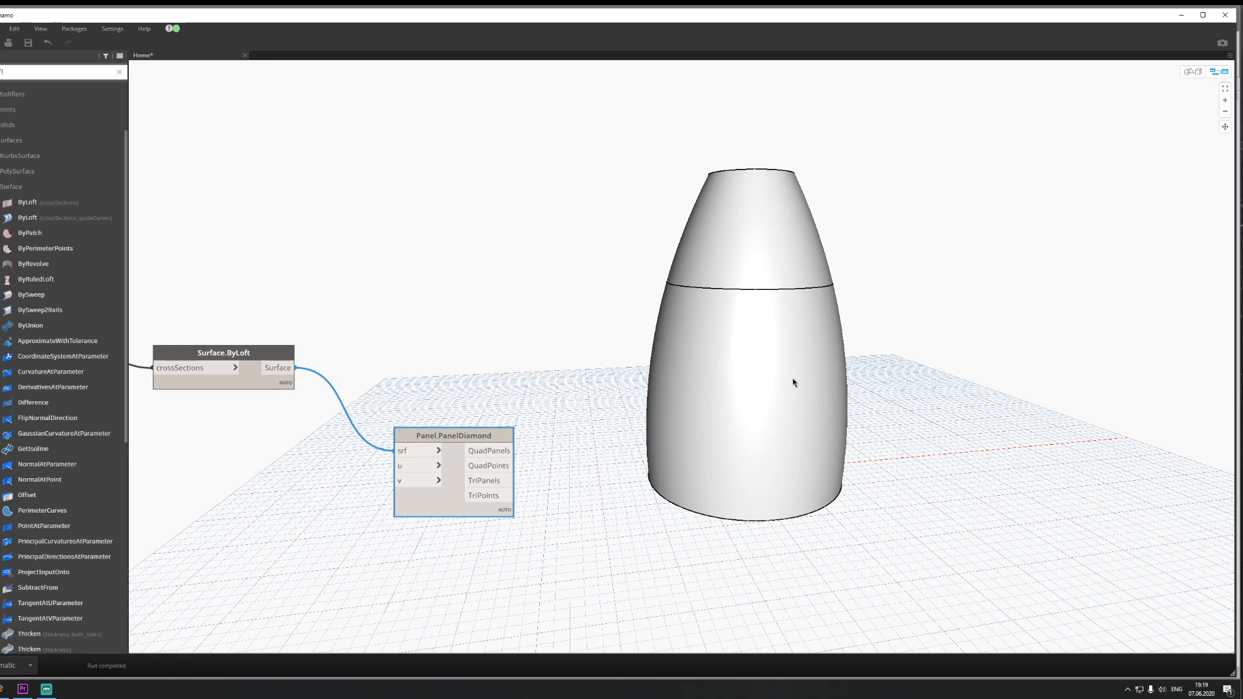
Step: Create a Code Block with the lines 10; and 20; and connect them to Panel.PanelDiamond's u and v inputs
{"action": "middle_click_drag", "start_coordinate": [358, 499], "coordinate": [538, 450]}
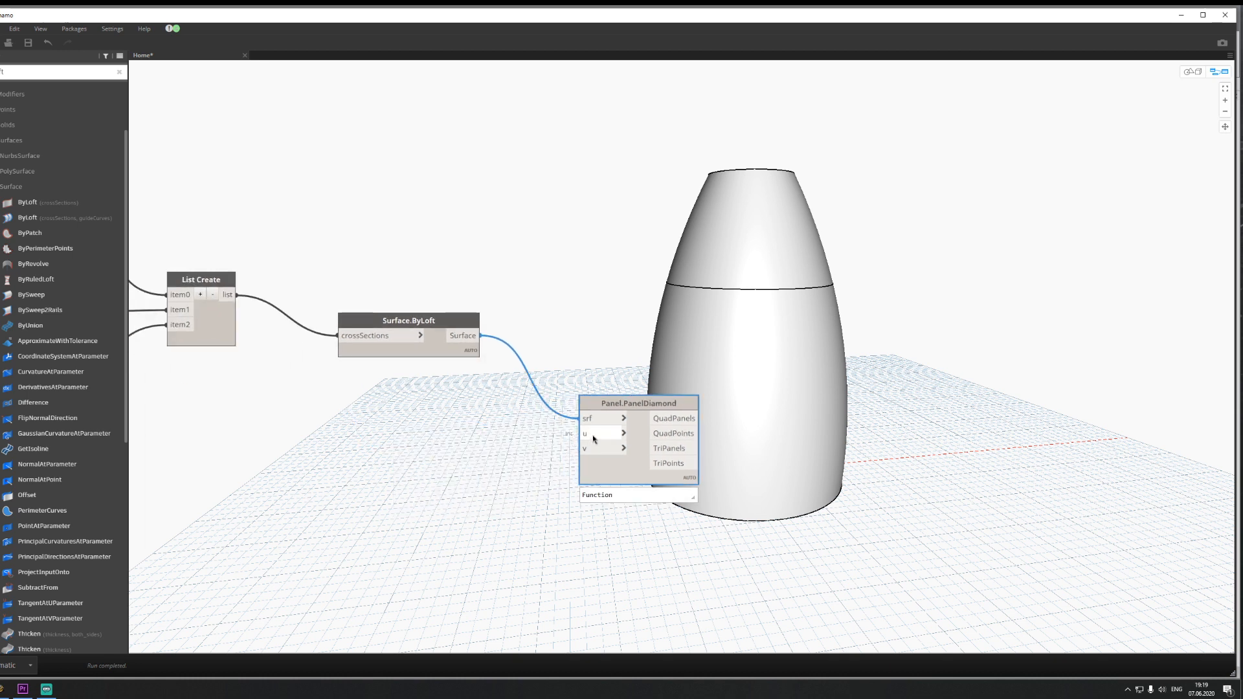
{"action": "double_click", "coordinate": [503, 471]}
{"action": "type", "text": "10"}
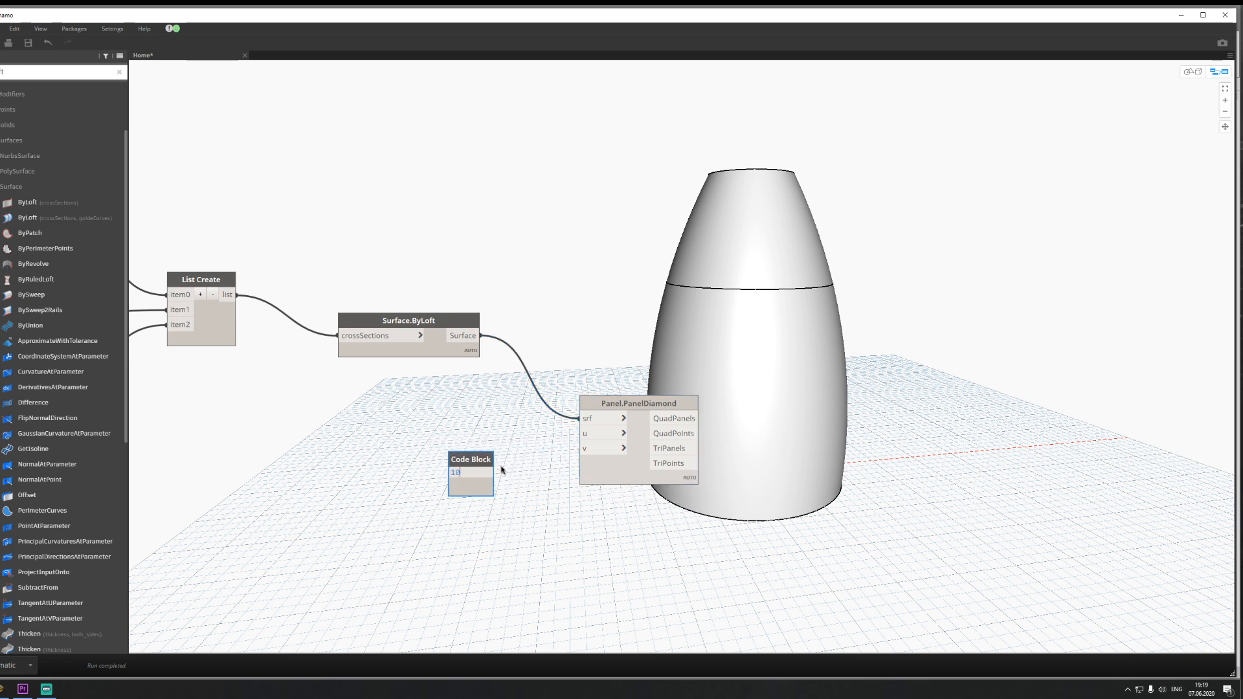
{"action": "type", "text": ";"}
{"action": "key", "text": "Return"}
{"action": "type", "text": "2"}
{"action": "left_click", "coordinate": [513, 494]}
{"action": "left_click_drag", "start_coordinate": [488, 474], "coordinate": [601, 436]}
{"action": "left_click_drag", "start_coordinate": [495, 483], "coordinate": [582, 448]}
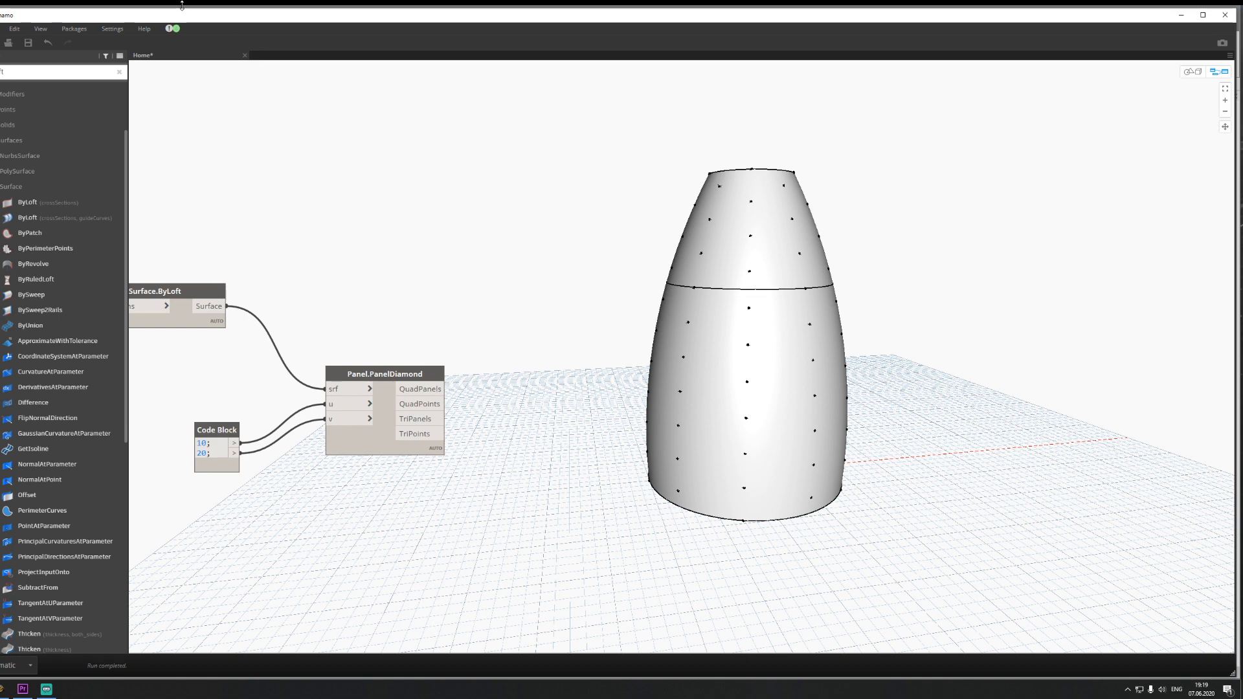
Step: Save the Dynamo workspace to the Desktop under the file name dimond
{"action": "left_click", "coordinate": [1, 29]}
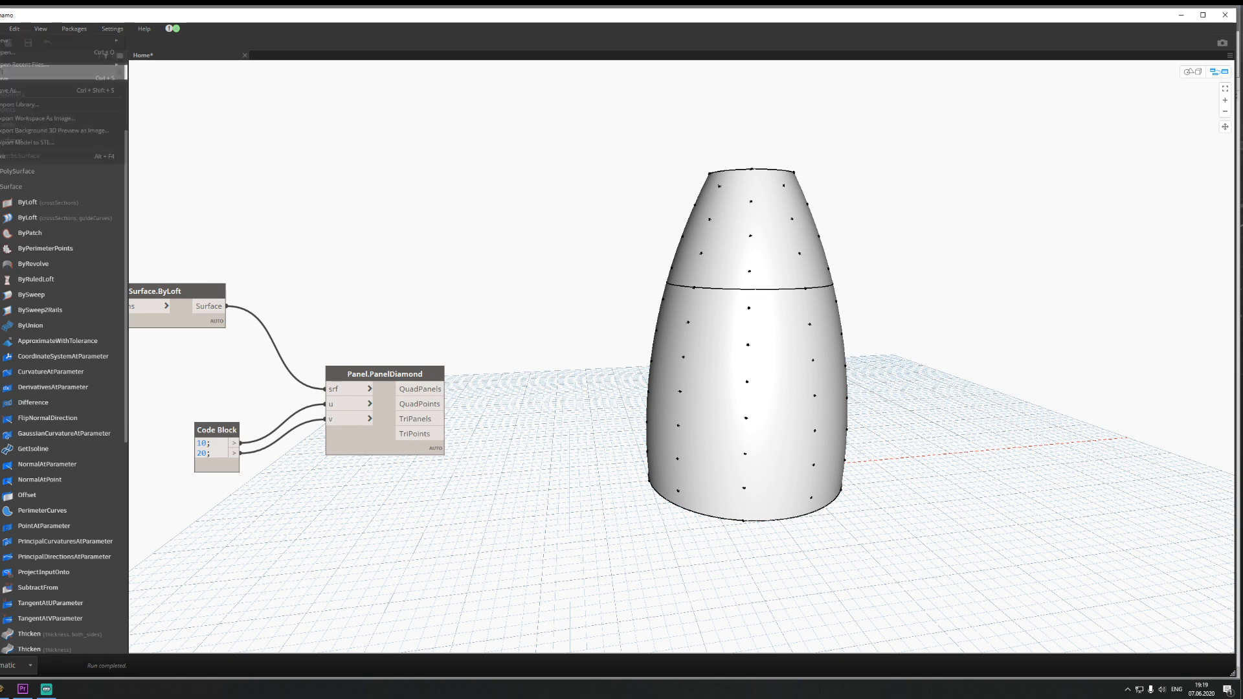
{"action": "left_click", "coordinate": [14, 91]}
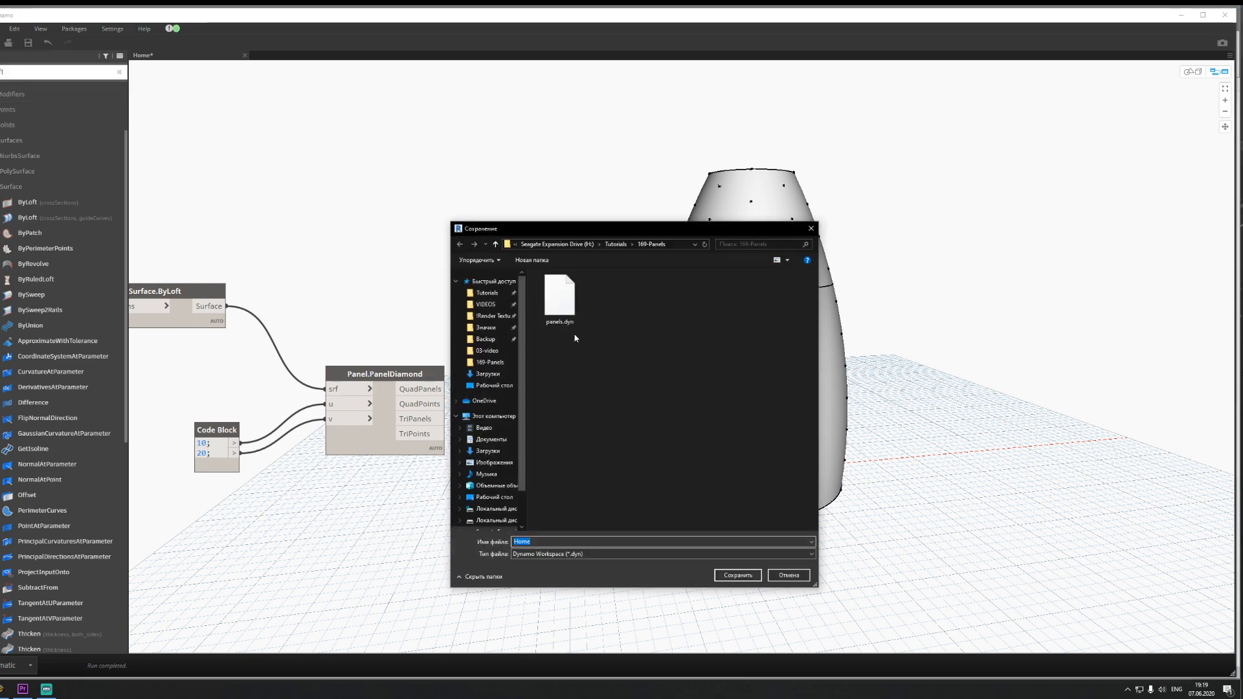
{"action": "left_click", "coordinate": [616, 244]}
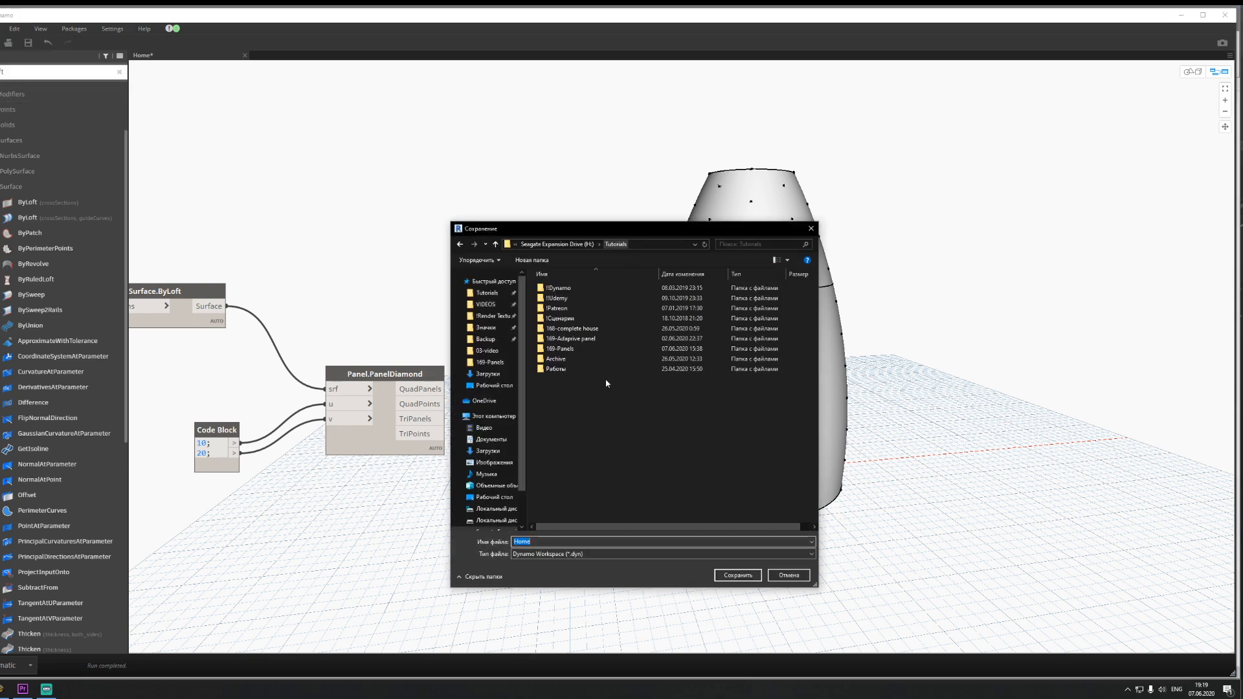
{"action": "right_click", "coordinate": [565, 419]}
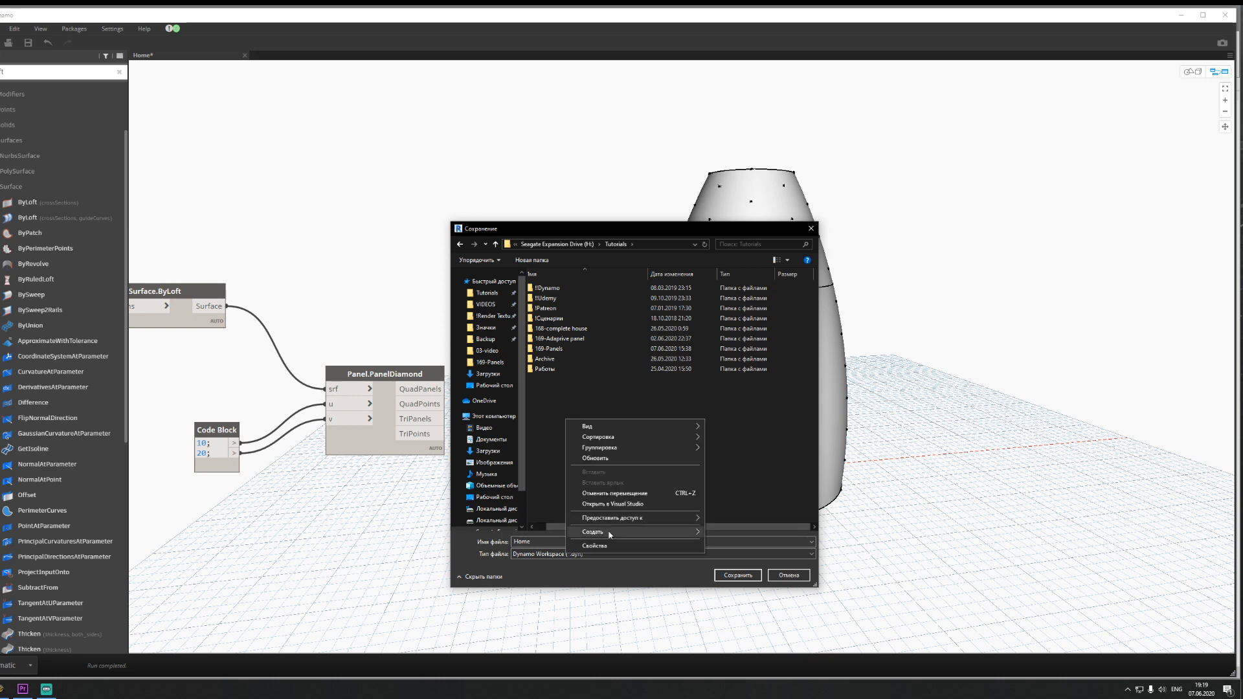
{"action": "left_click", "coordinate": [548, 413]}
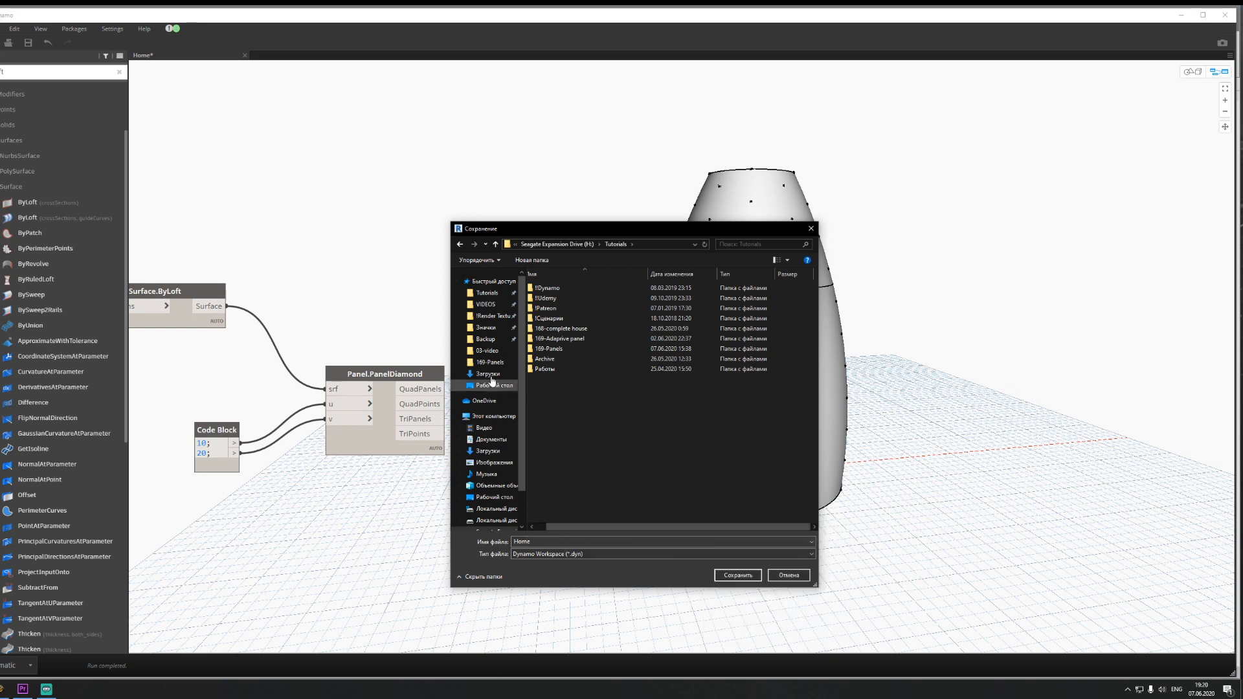
{"action": "left_click", "coordinate": [494, 497]}
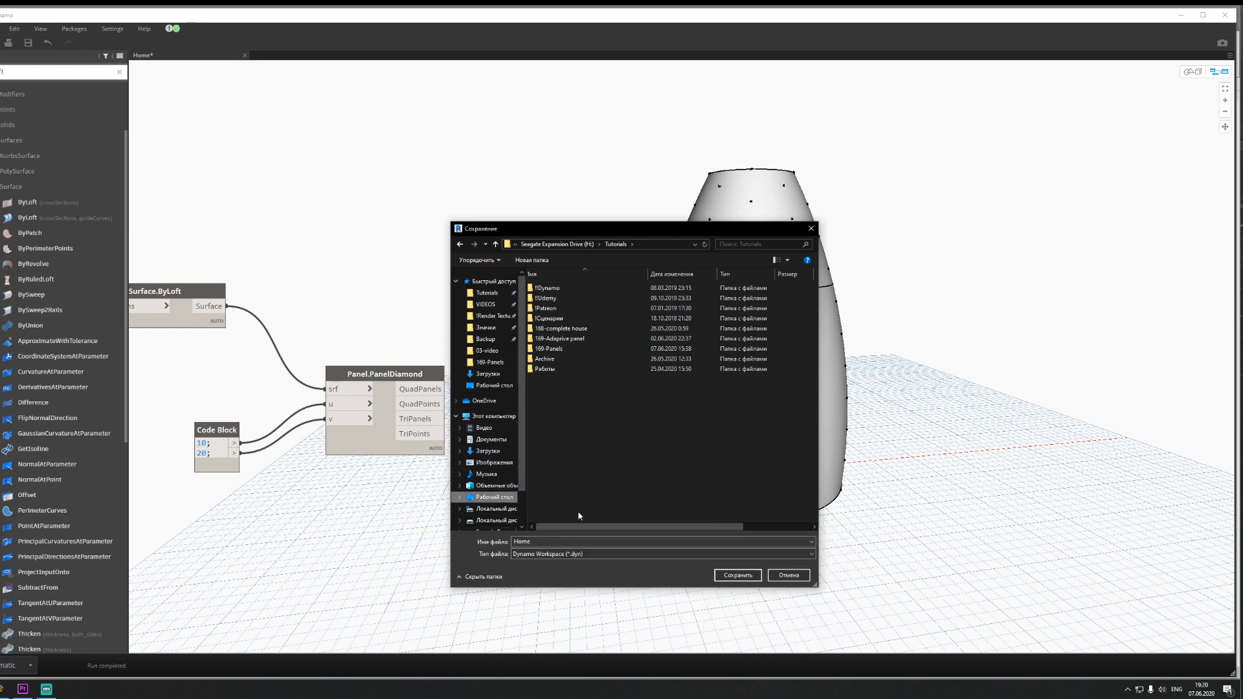
{"action": "double_click", "coordinate": [559, 543]}
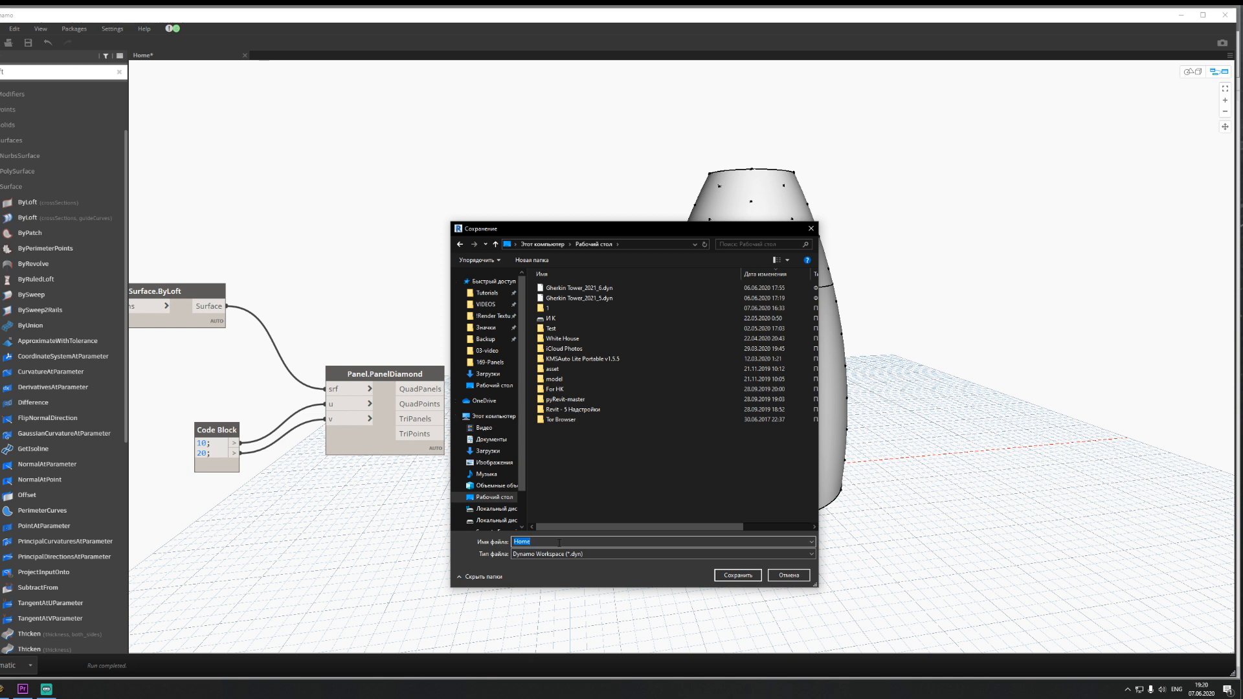
{"action": "type", "text": "dimond"}
{"action": "key", "text": "Return"}
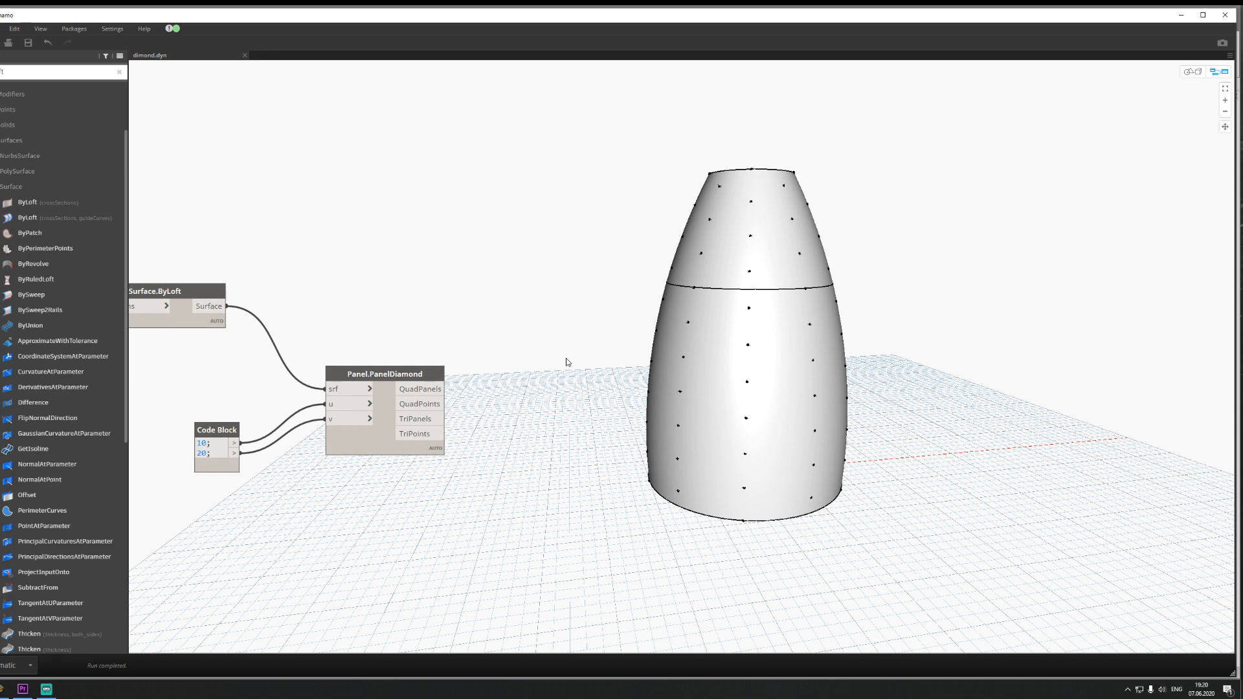
Step: Search for sphere nodes and place TSplineSurface.BySphereCenterPointRadius below and beyond the Panel.PanelDiamond node
{"action": "mouse_move", "coordinate": [418, 410]}
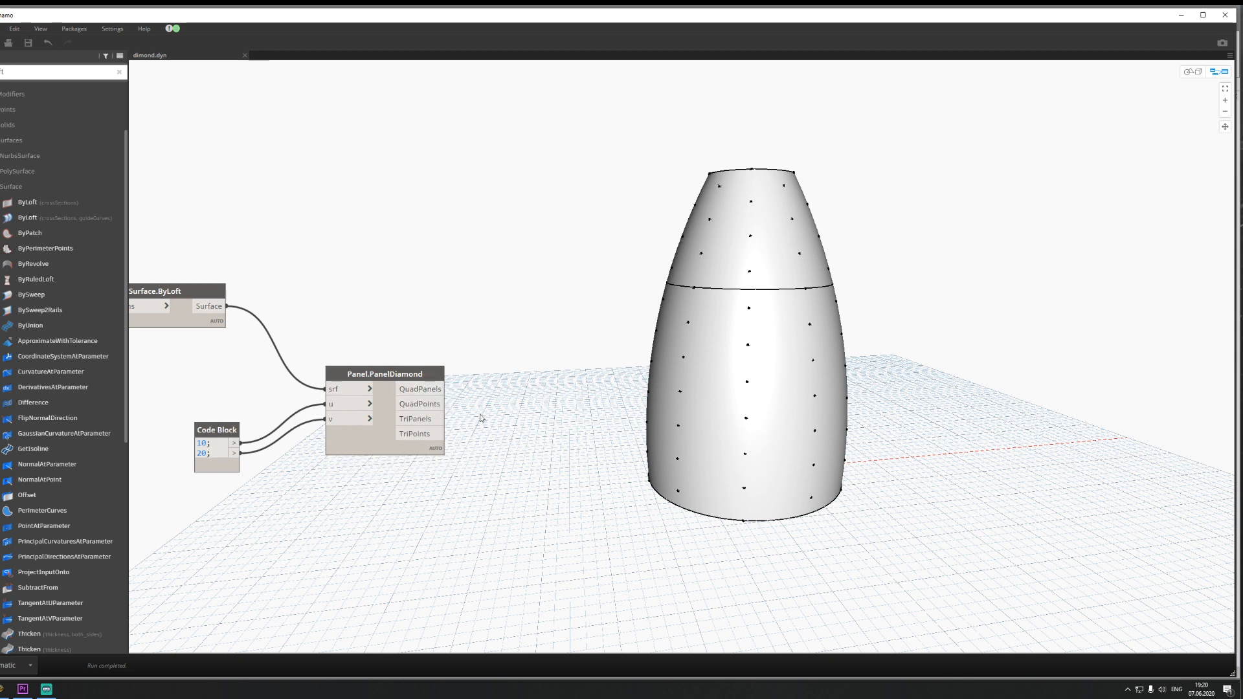
{"action": "left_click_drag", "start_coordinate": [375, 375], "coordinate": [372, 357]}
{"action": "middle_click_drag", "start_coordinate": [518, 489], "coordinate": [456, 441]}
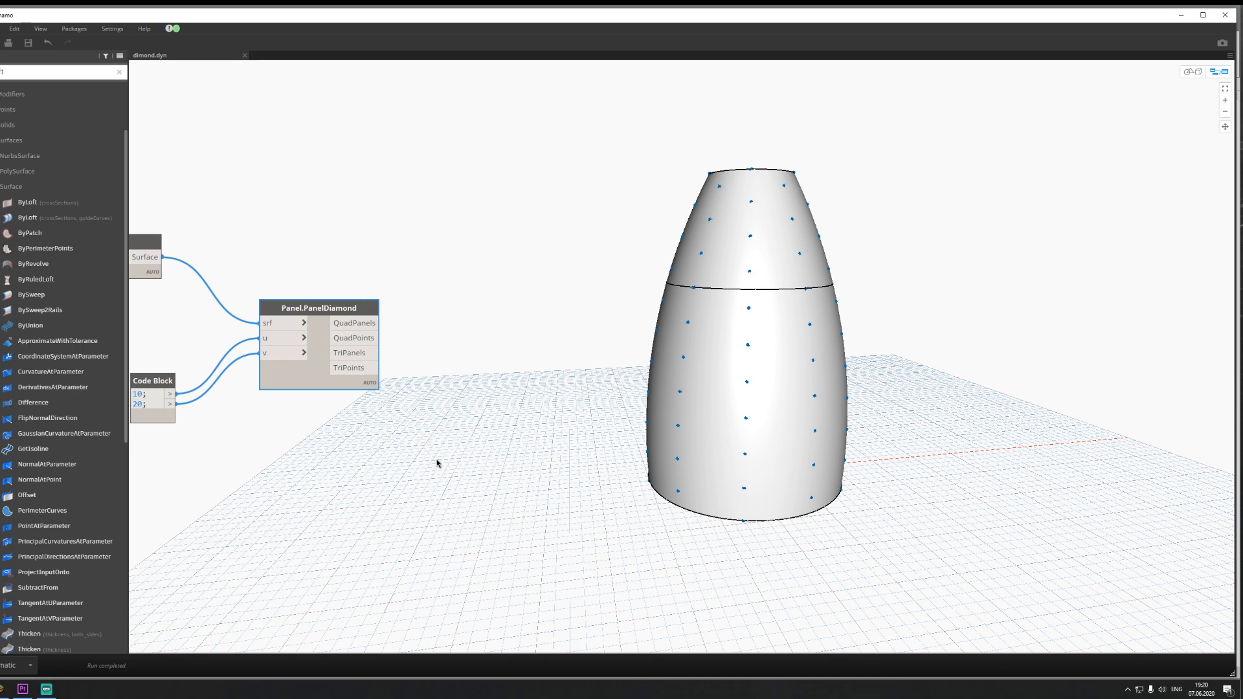
{"action": "right_click", "coordinate": [451, 482]}
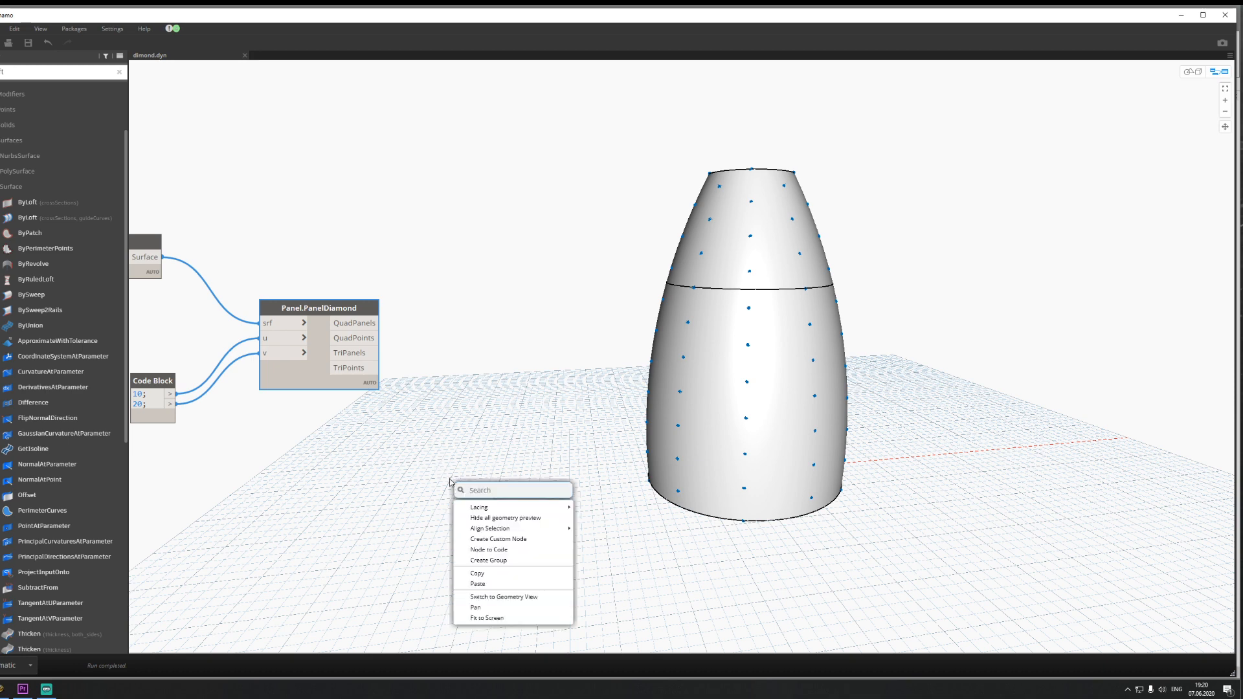
{"action": "type", "text": "sphe"}
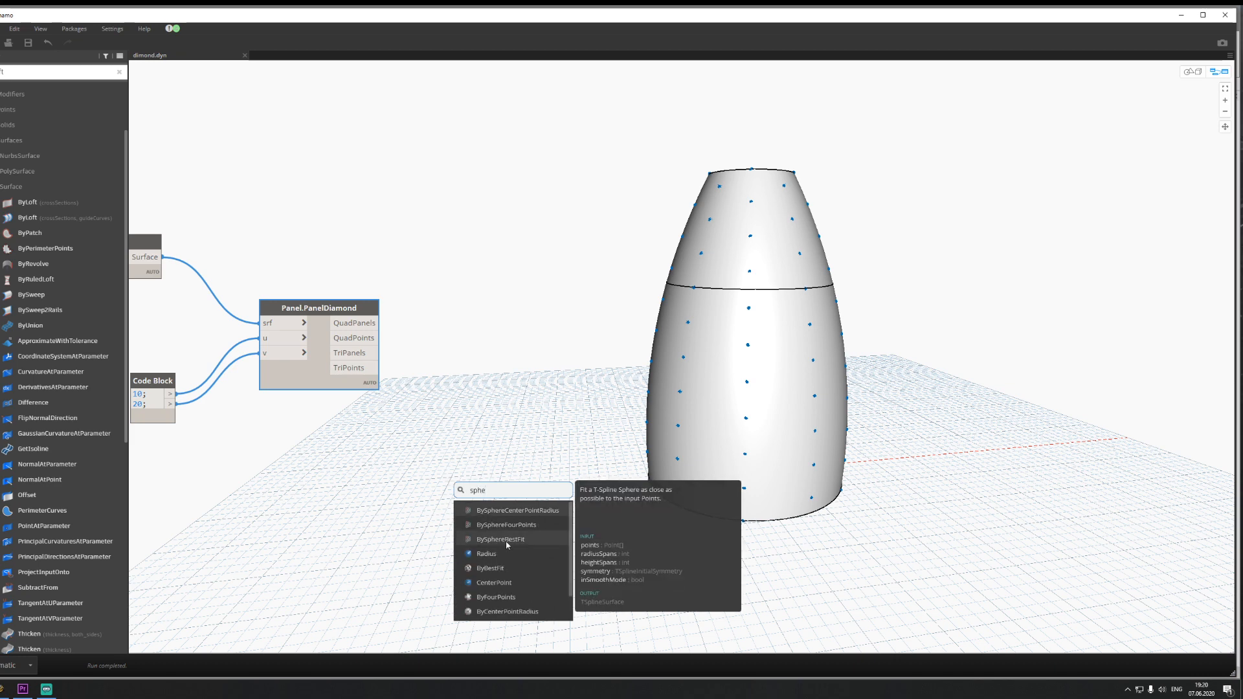
{"action": "left_click", "coordinate": [547, 511]}
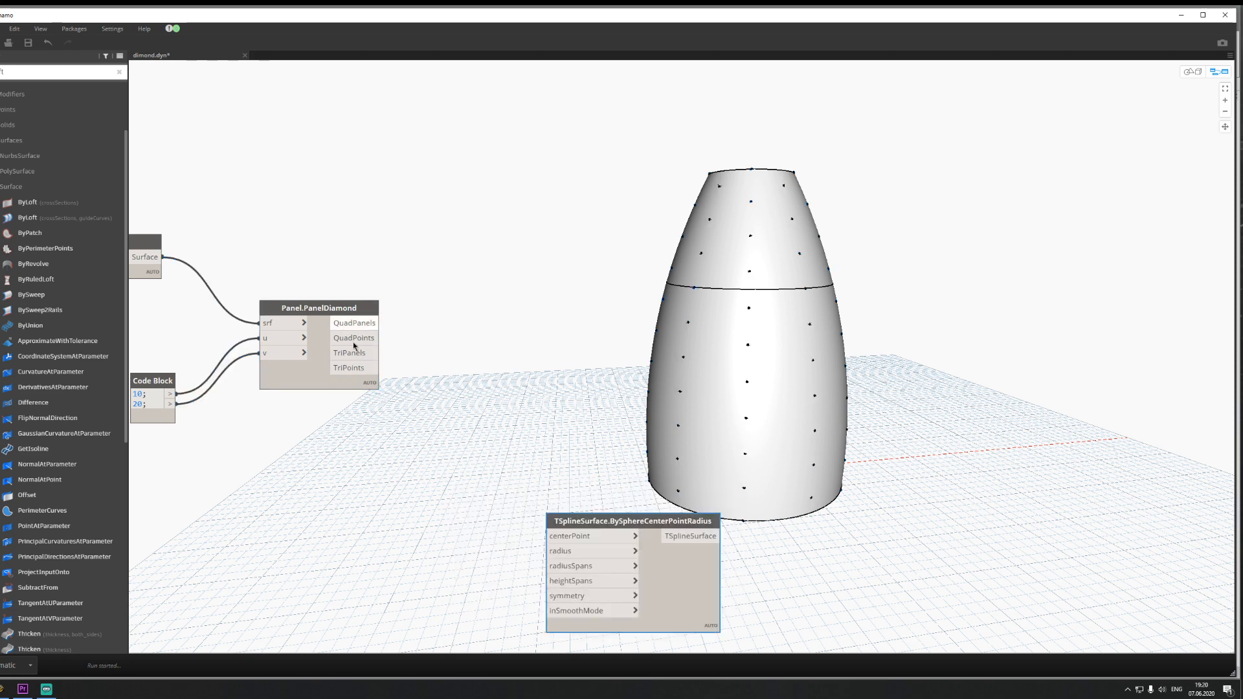
{"action": "left_click_drag", "start_coordinate": [607, 525], "coordinate": [551, 463]}
{"action": "middle_click_drag", "start_coordinate": [474, 494], "coordinate": [572, 425]}
{"action": "left_click_drag", "start_coordinate": [623, 392], "coordinate": [584, 389]}
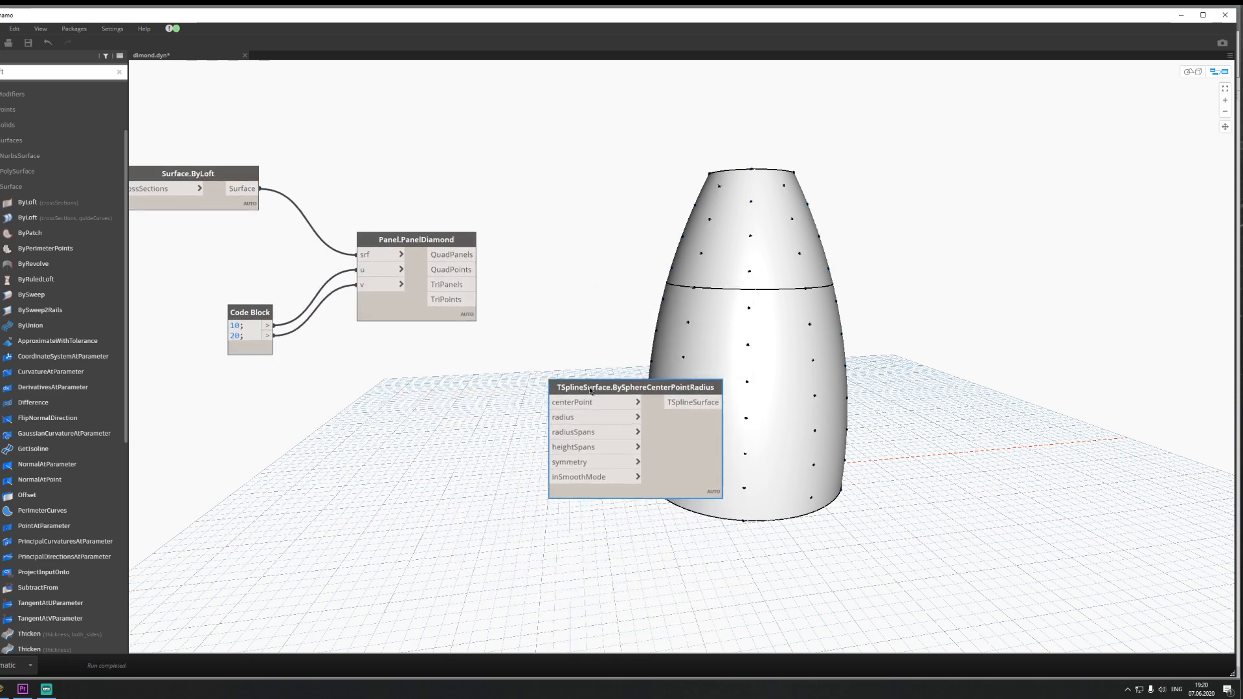
Step: Turn off the geometry preview of the Surface.ByLoft and Panel.PanelDiamond nodes
{"action": "right_click", "coordinate": [410, 311]}
{"action": "left_click", "coordinate": [203, 200]}
{"action": "right_click", "coordinate": [204, 201]}
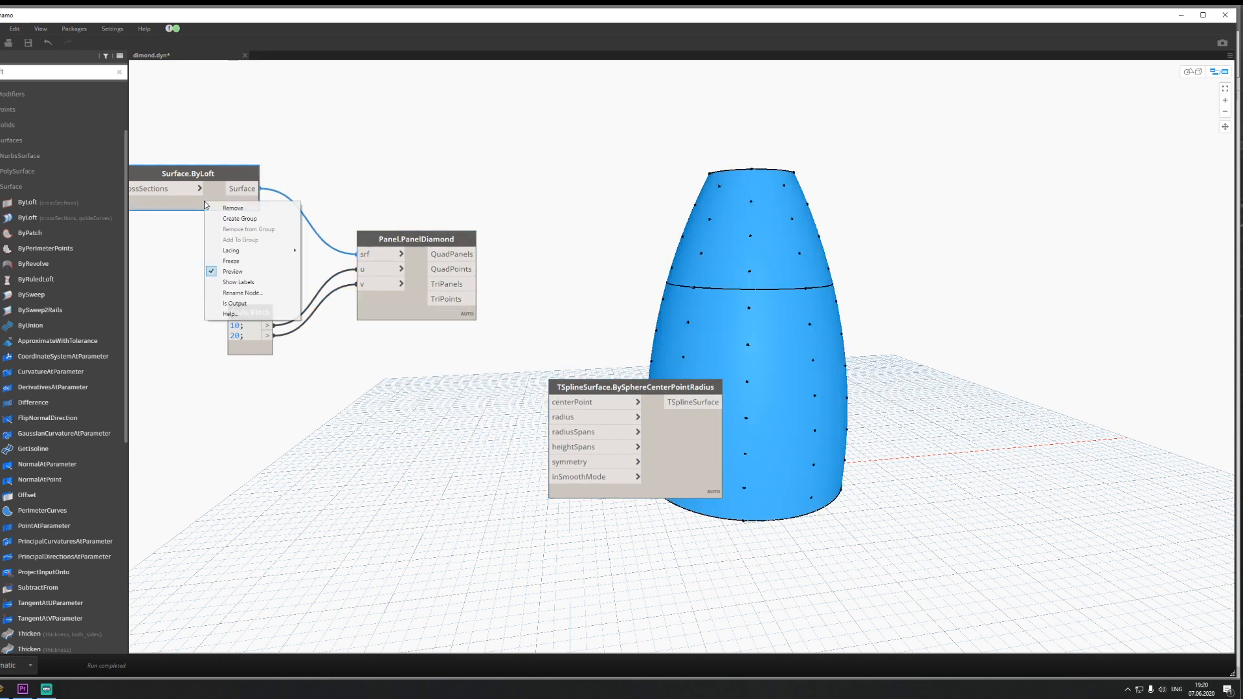
{"action": "left_click", "coordinate": [232, 272]}
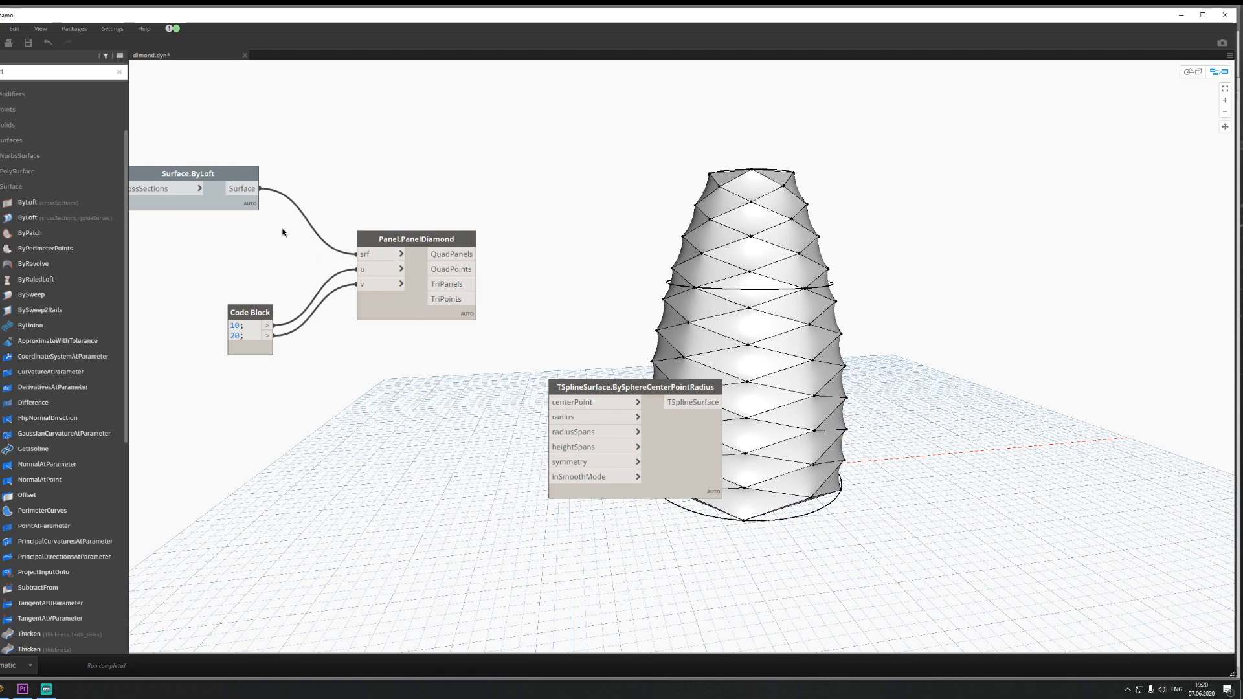
{"action": "left_click_drag", "start_coordinate": [216, 207], "coordinate": [221, 207]}
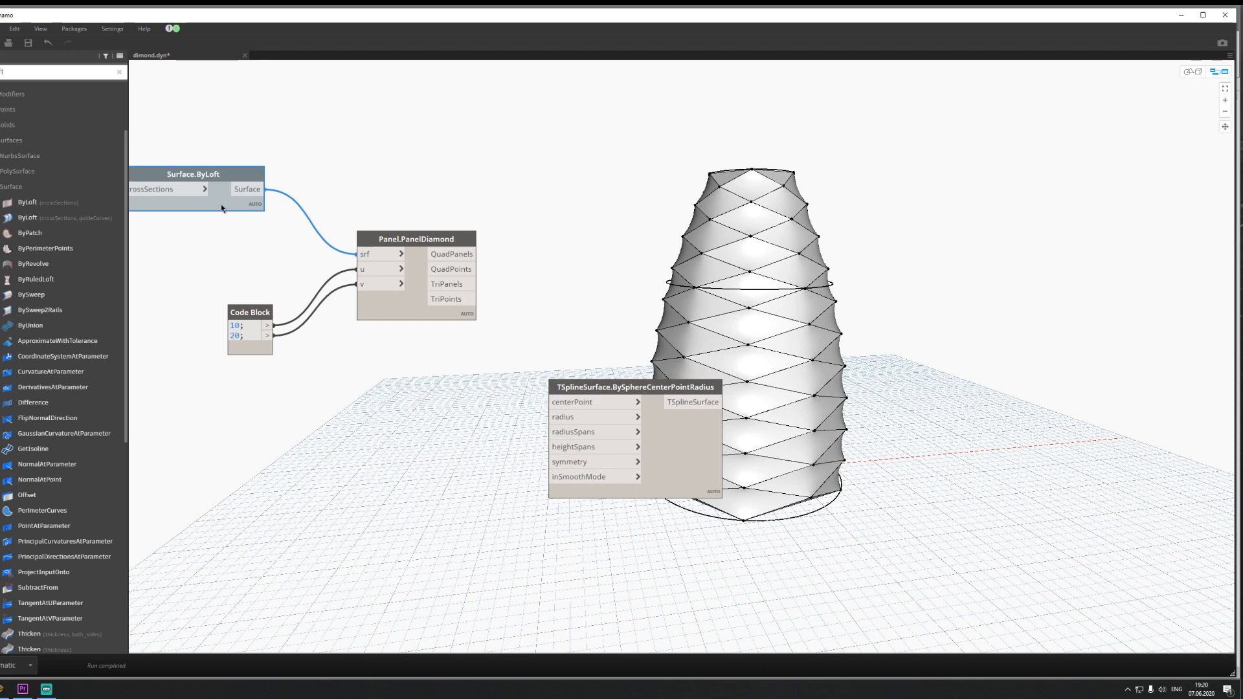
{"action": "right_click", "coordinate": [405, 309]}
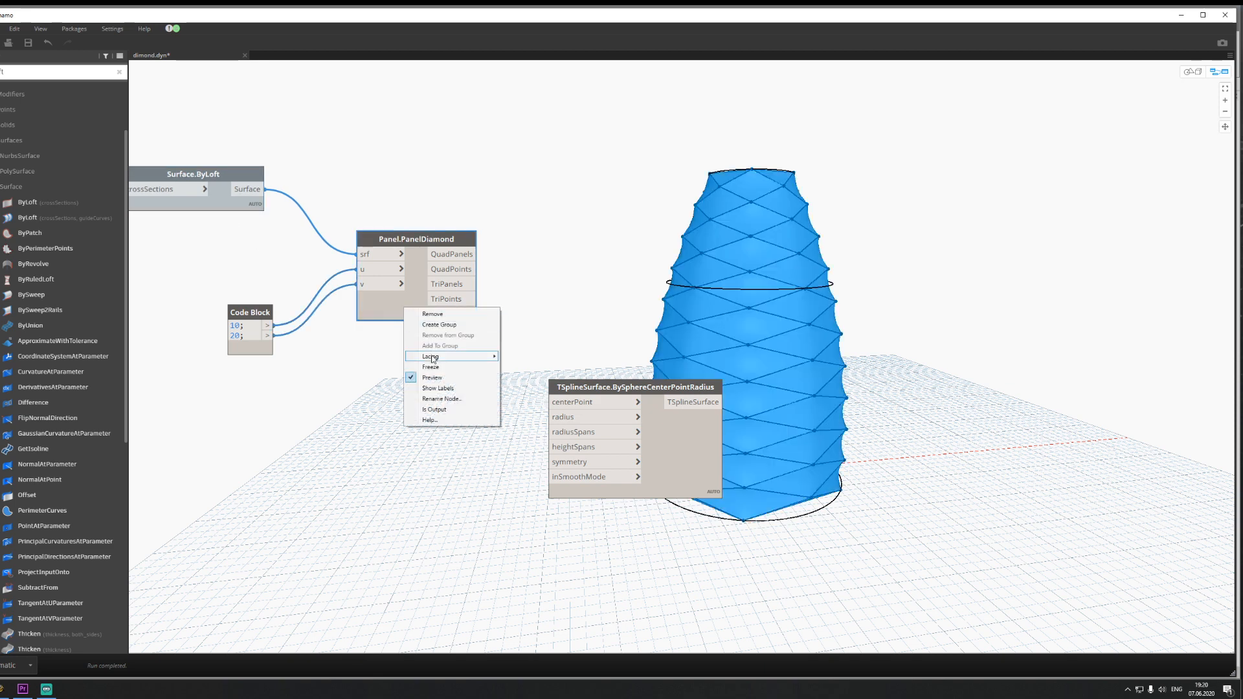
{"action": "left_click", "coordinate": [432, 378]}
{"action": "middle_click_drag", "start_coordinate": [826, 404], "coordinate": [651, 368]}
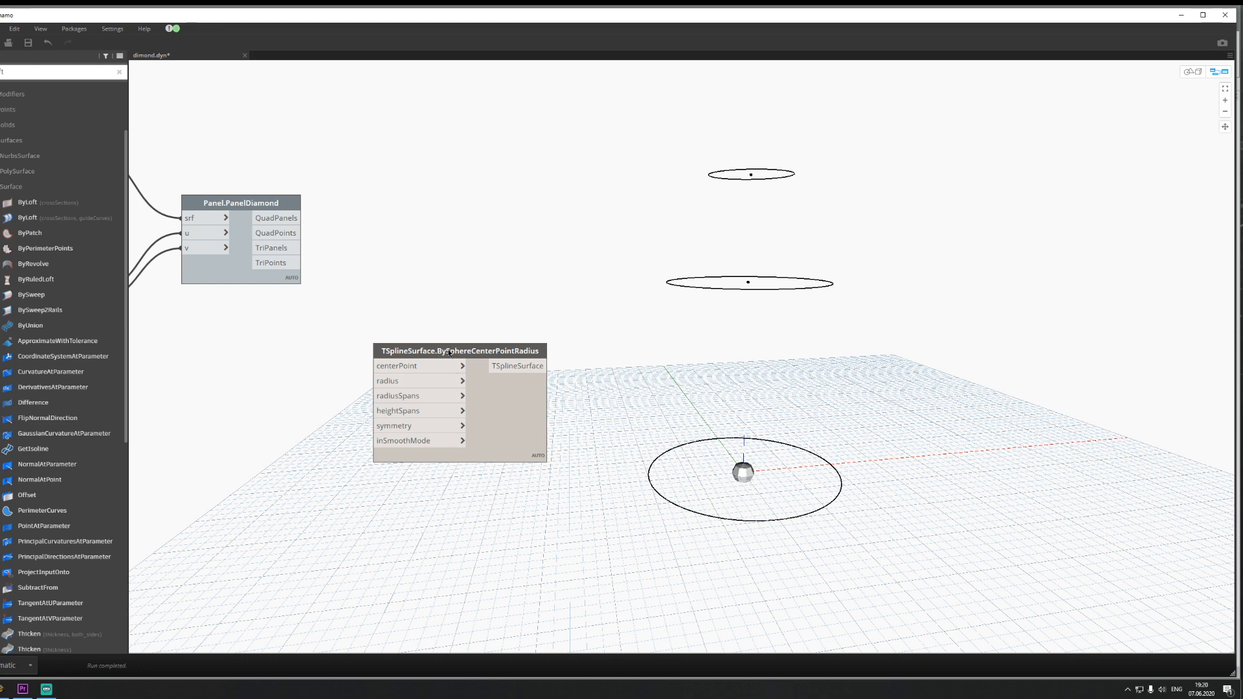
Step: Create a Code Block with the value 20 and connect it to the sphere node's radius input
{"action": "left_click_drag", "start_coordinate": [449, 353], "coordinate": [425, 344]}
{"action": "left_click", "coordinate": [242, 444]}
{"action": "double_click", "coordinate": [232, 455]}
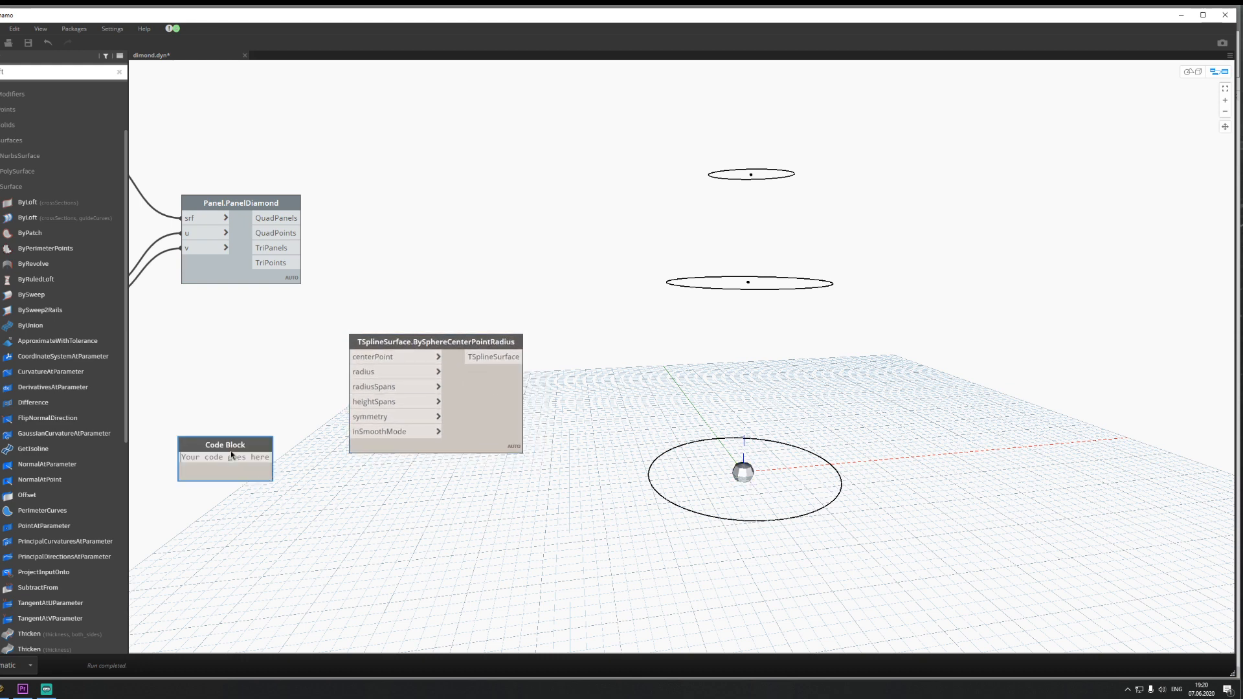
{"action": "type", "text": "20"}
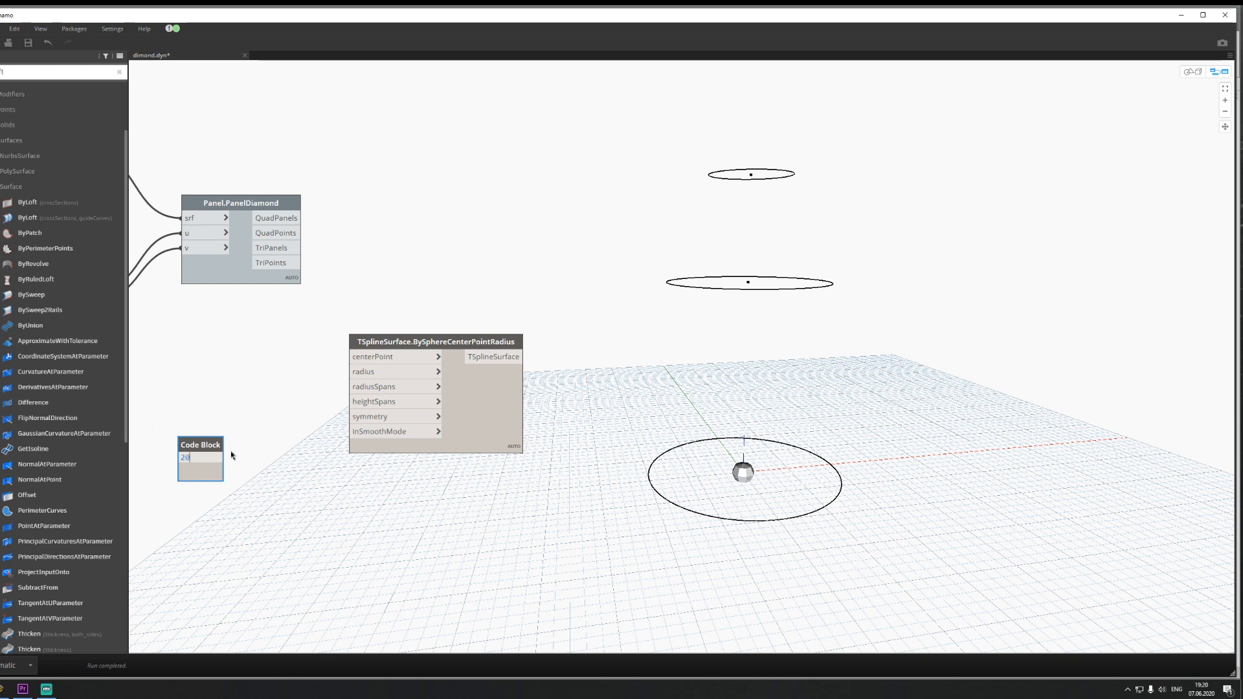
{"action": "left_click", "coordinate": [262, 501]}
{"action": "left_click", "coordinate": [217, 458]}
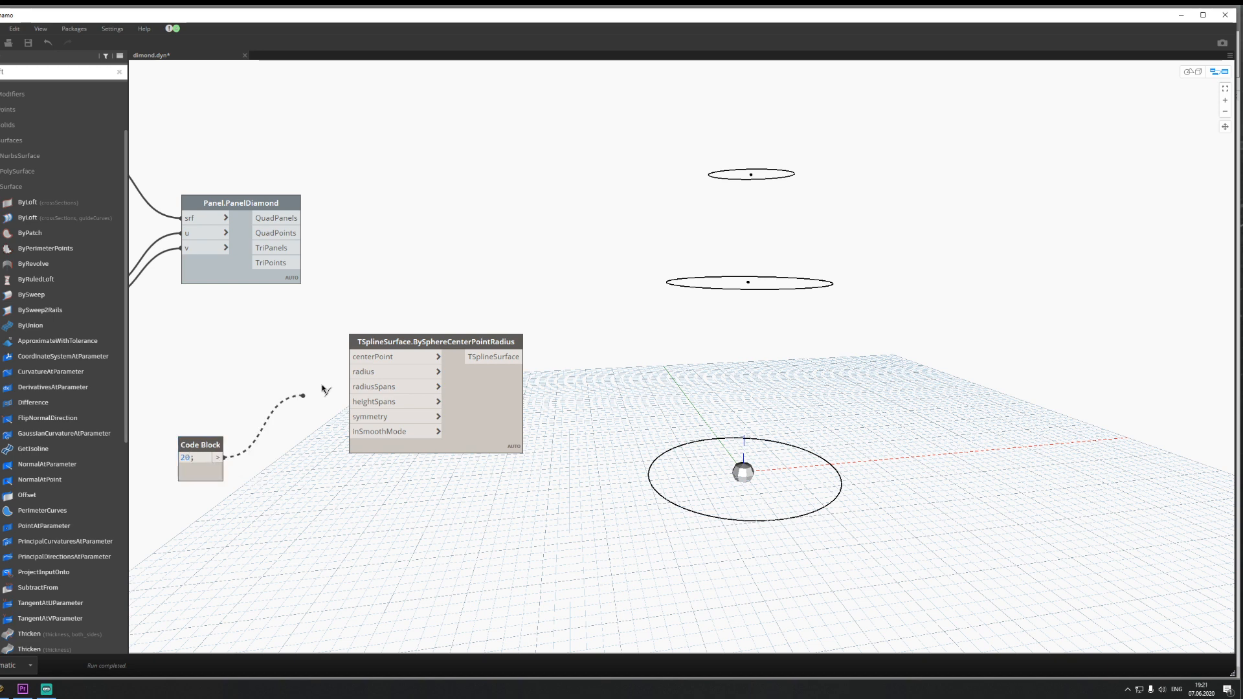
{"action": "left_click", "coordinate": [370, 373]}
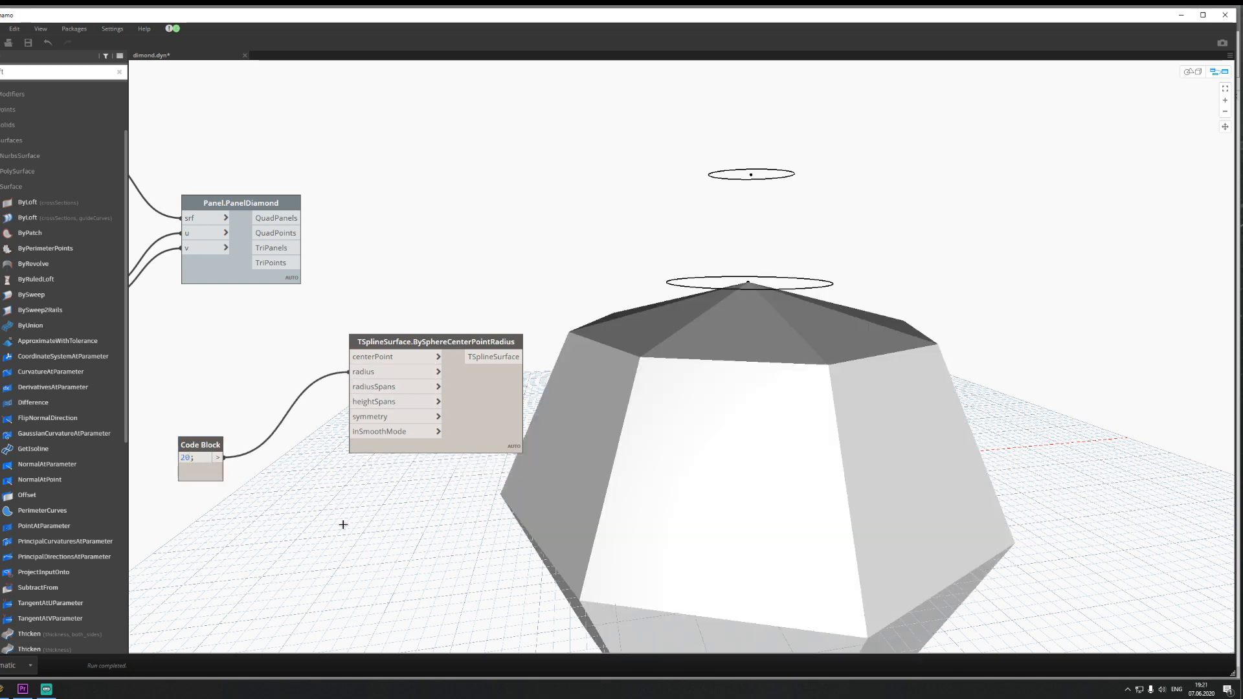
Step: Try a sphere radius of 10 in the Code Block, reduce it to 2, and move the block slightly higher
{"action": "left_click_drag", "start_coordinate": [192, 458], "coordinate": [163, 455]}
{"action": "type", "text": "10"}
{"action": "left_click", "coordinate": [258, 532]}
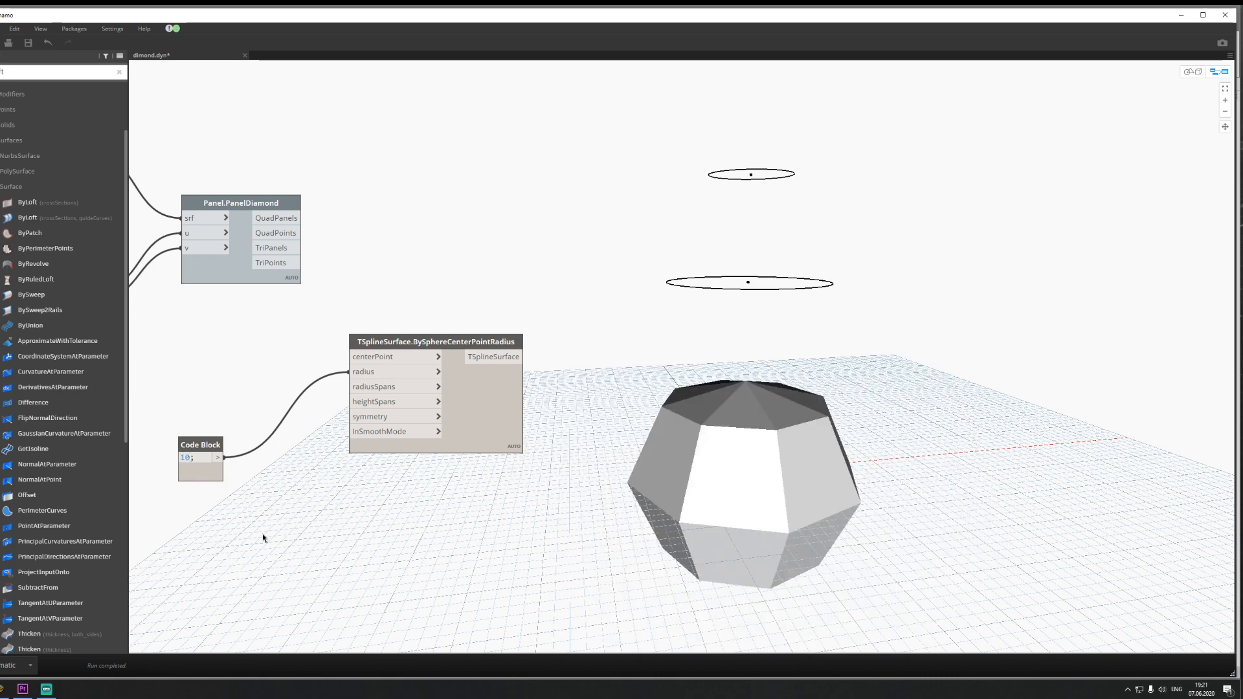
{"action": "type", "text": "2;"}
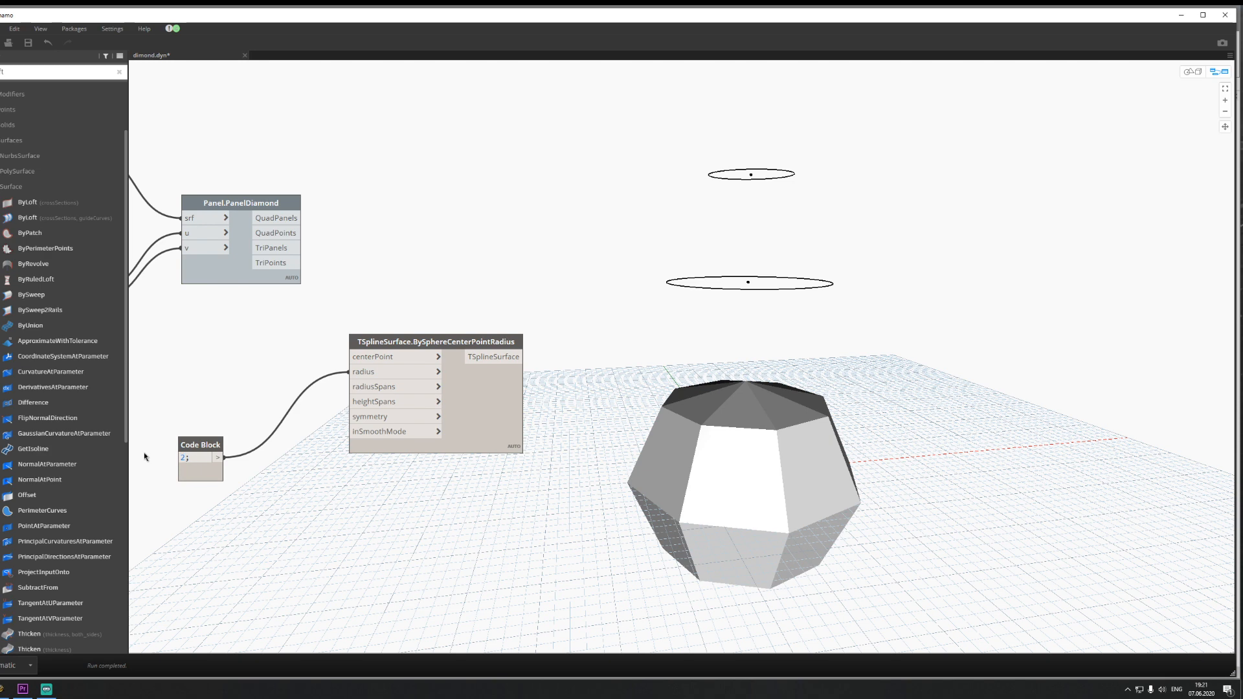
{"action": "left_click", "coordinate": [342, 552]}
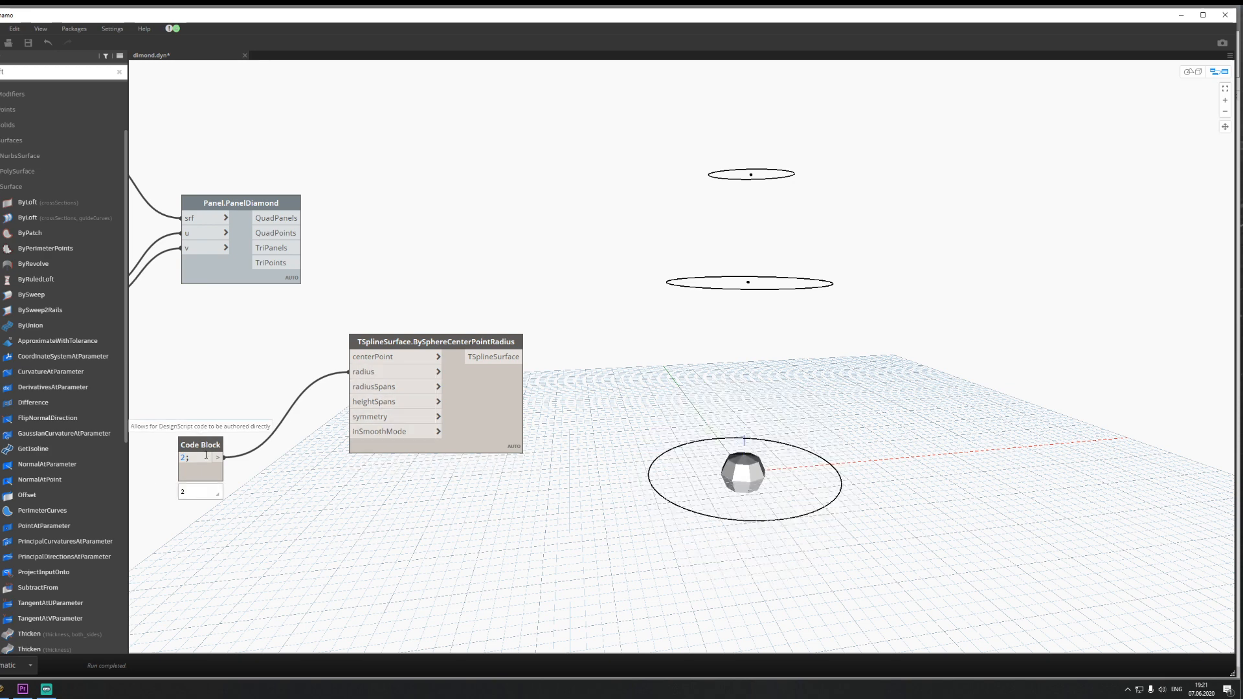
{"action": "left_click_drag", "start_coordinate": [206, 454], "coordinate": [201, 413]}
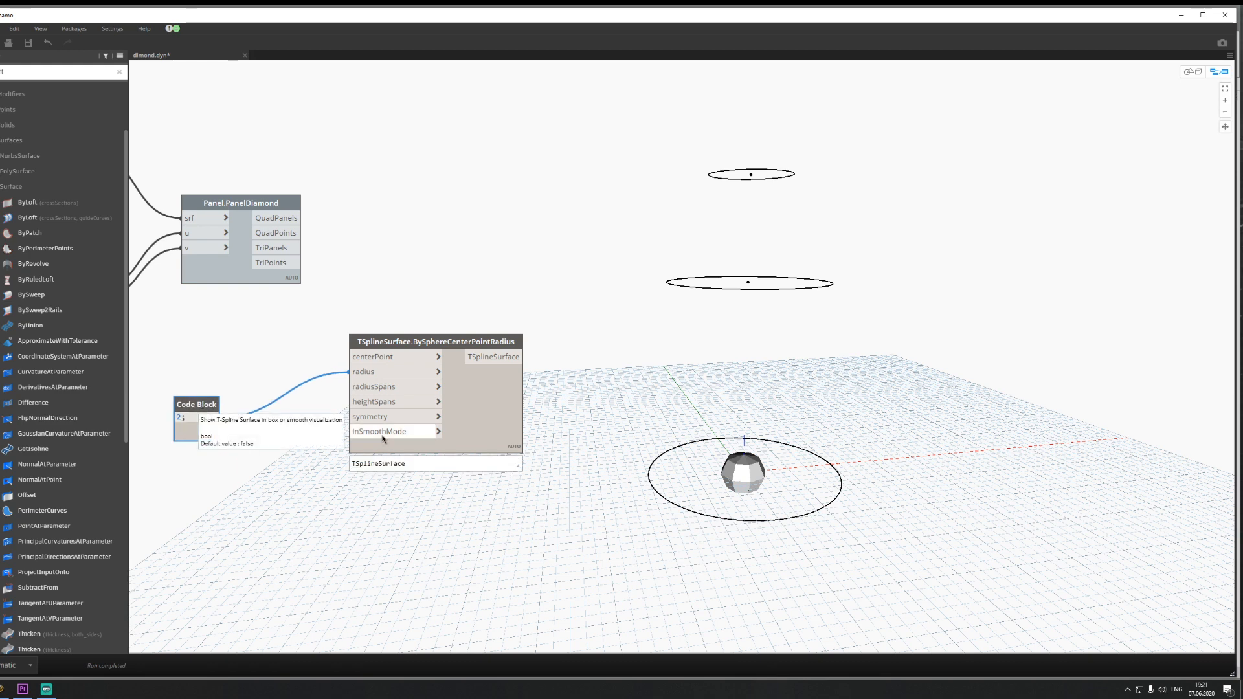
Step: Add a Boolean node set to True, connect it to the sphere node's inSmoothMode input, and place it below the Code Block
{"action": "right_click", "coordinate": [247, 518]}
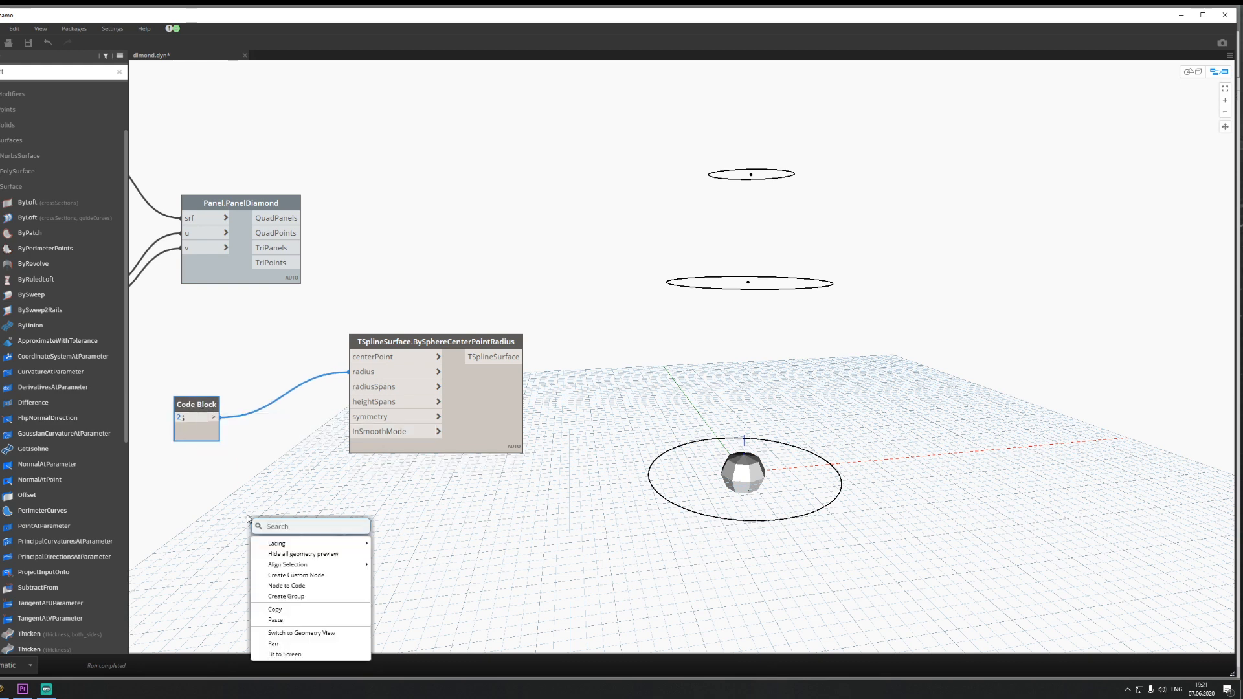
{"action": "type", "text": "boolean"}
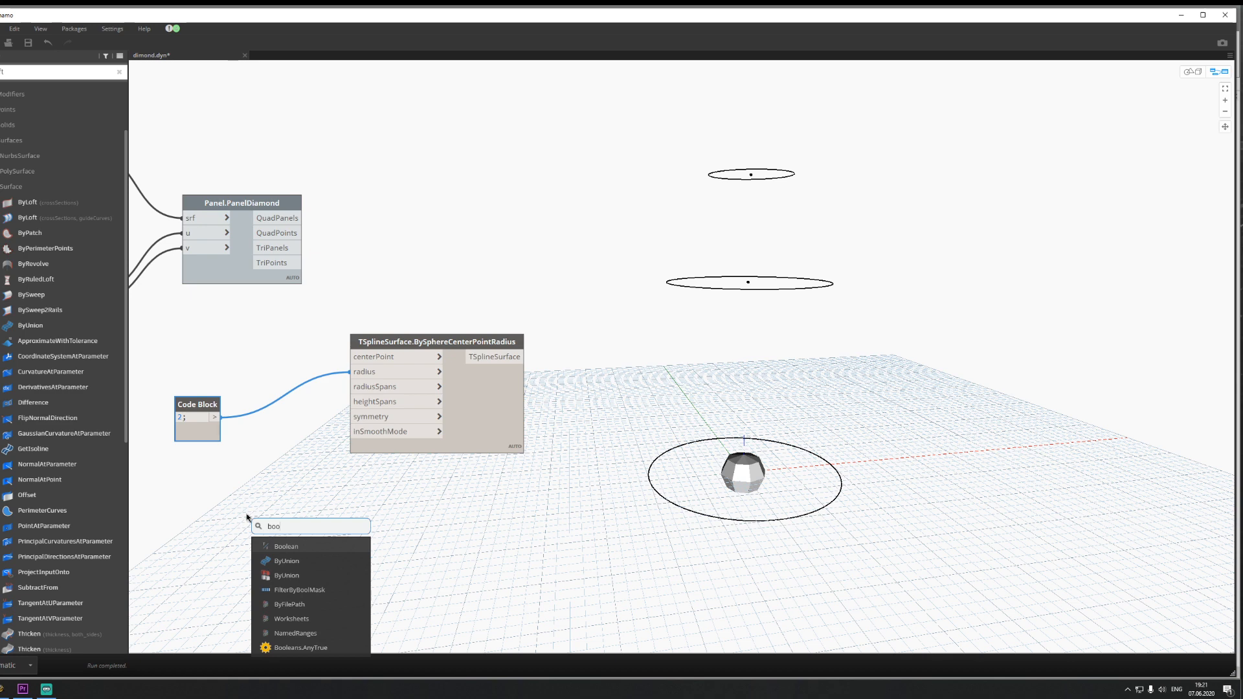
{"action": "key", "text": "Return"}
{"action": "left_click", "coordinate": [258, 540]}
{"action": "left_click_drag", "start_coordinate": [320, 541], "coordinate": [350, 432]}
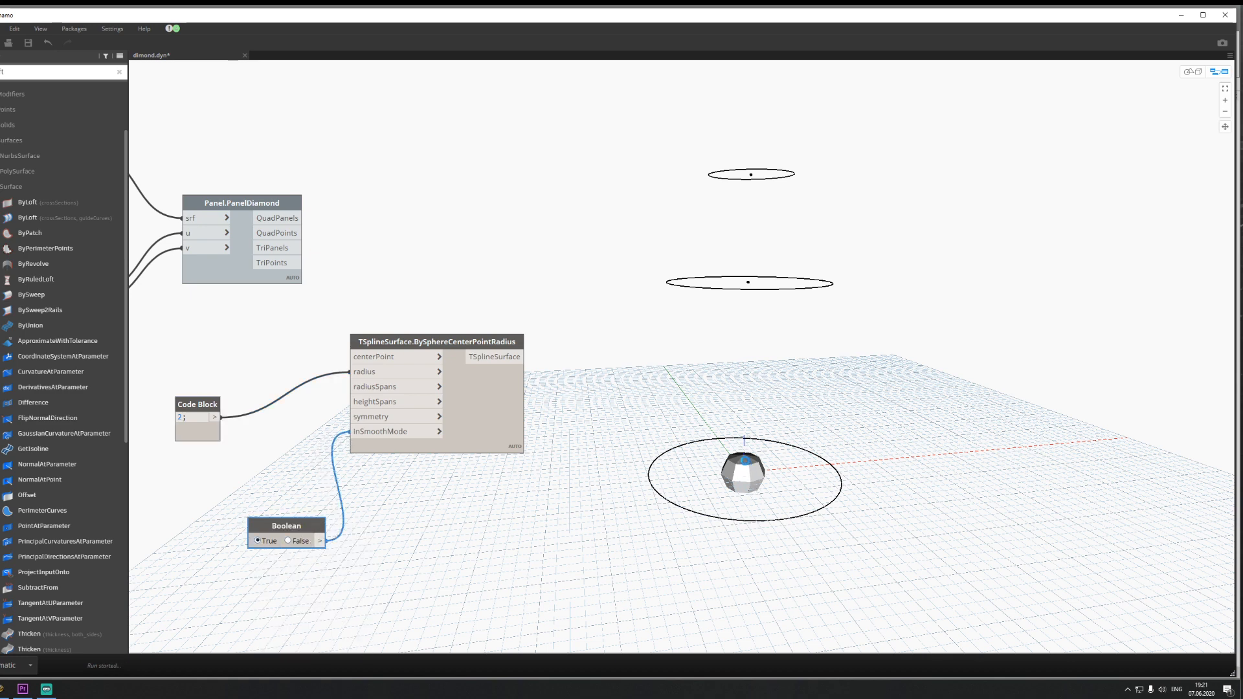
{"action": "left_click_drag", "start_coordinate": [313, 532], "coordinate": [248, 498]}
{"action": "left_click", "coordinate": [604, 519]}
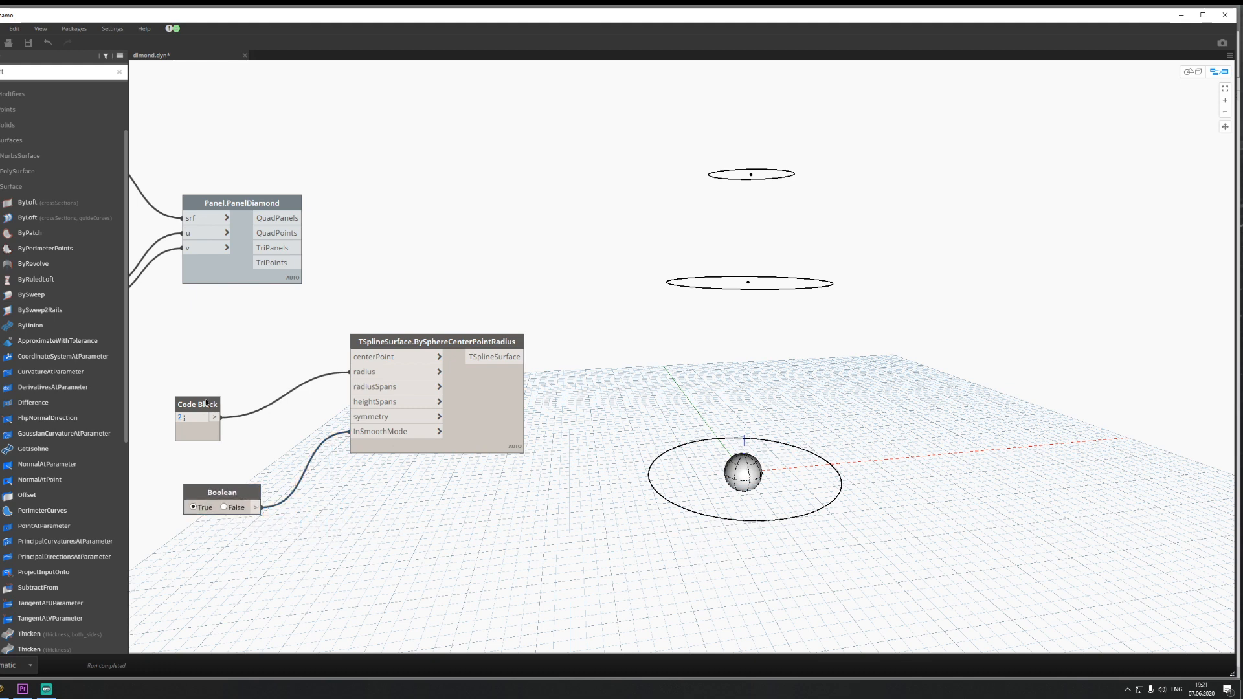
Step: Rearrange the radius Code Block and sphere node, and connect Panel.PanelDiamond's QuadPoints output to the sphere's centerPoint input
{"action": "left_click_drag", "start_coordinate": [201, 404], "coordinate": [230, 430]}
{"action": "left_click", "coordinate": [373, 511]}
{"action": "middle_click_drag", "start_coordinate": [413, 513], "coordinate": [484, 516]}
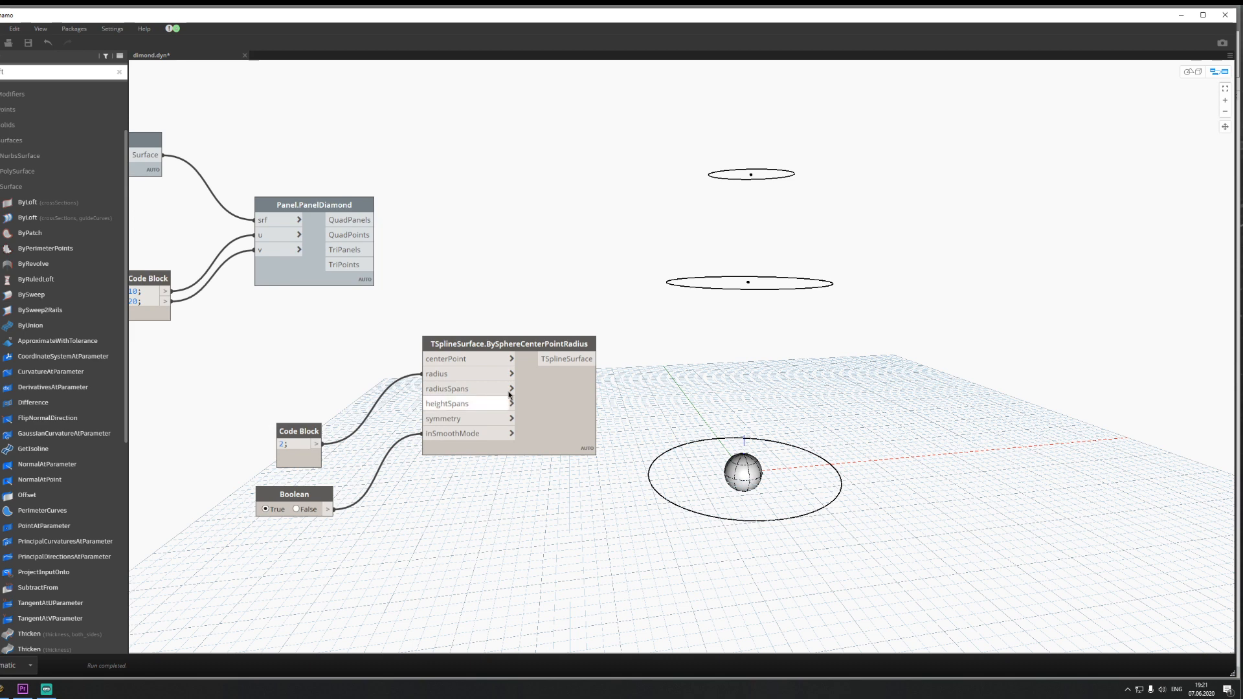
{"action": "left_click_drag", "start_coordinate": [532, 342], "coordinate": [565, 330]}
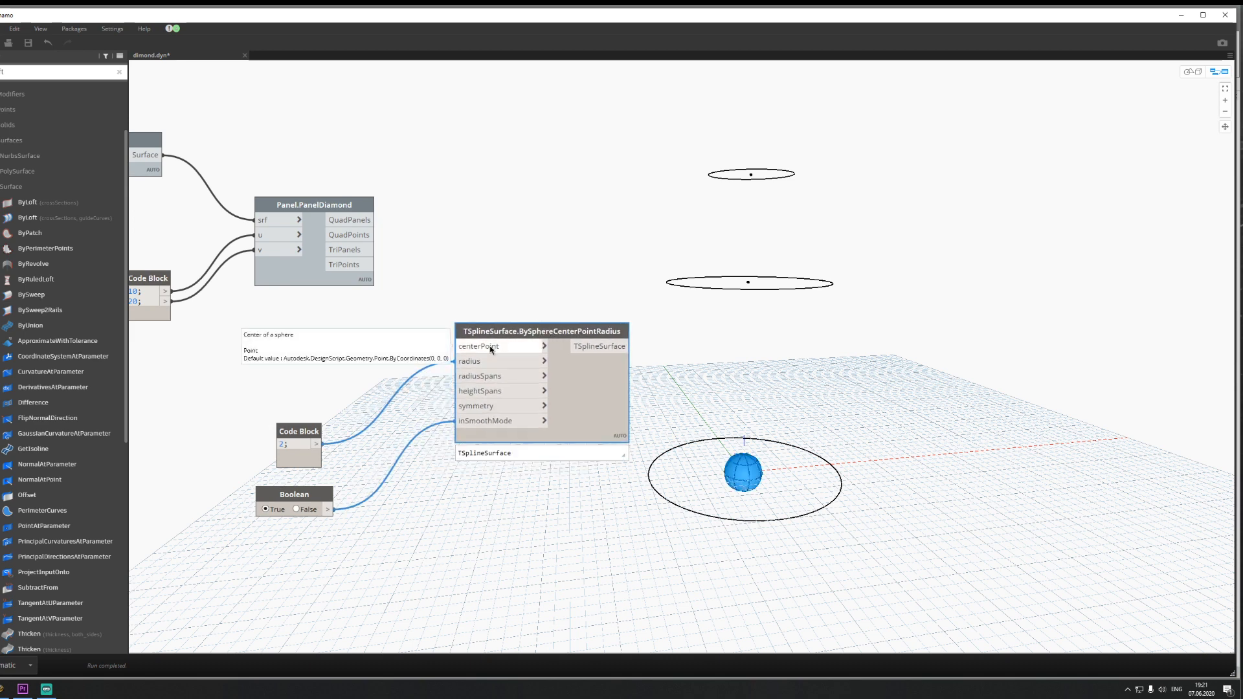
{"action": "left_click_drag", "start_coordinate": [376, 235], "coordinate": [456, 346]}
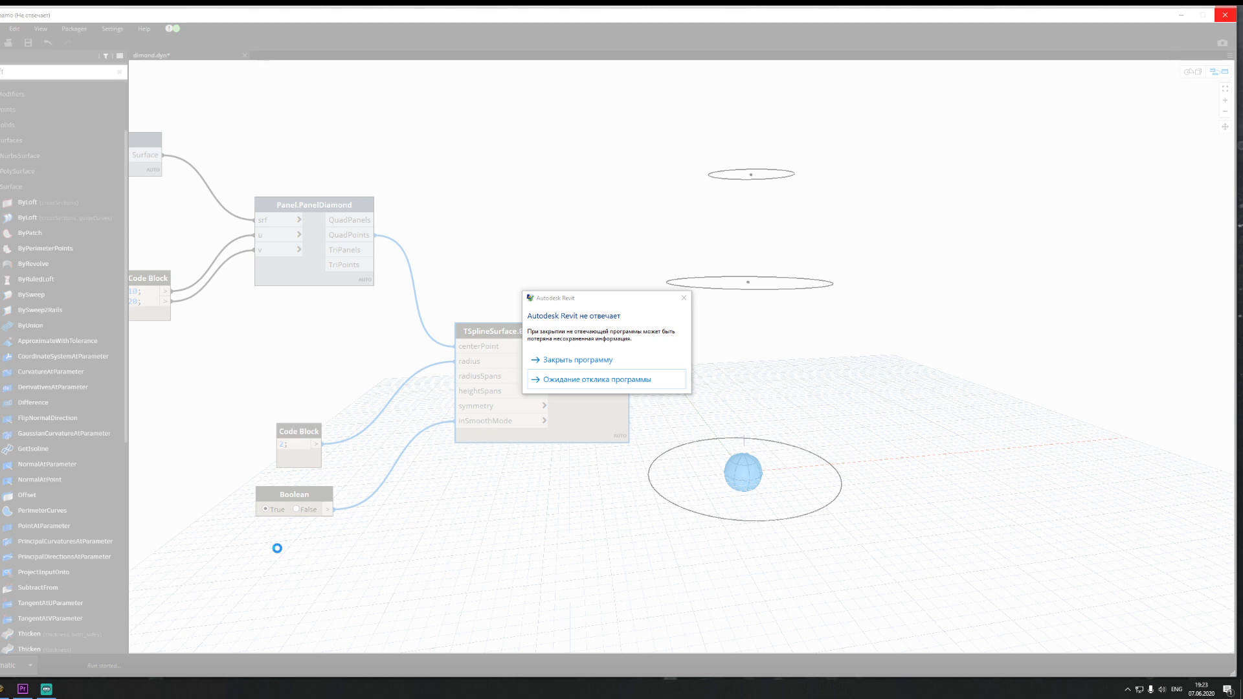
Step: Close the unresponsive Autodesk Revit program
{"action": "left_click", "coordinate": [586, 360]}
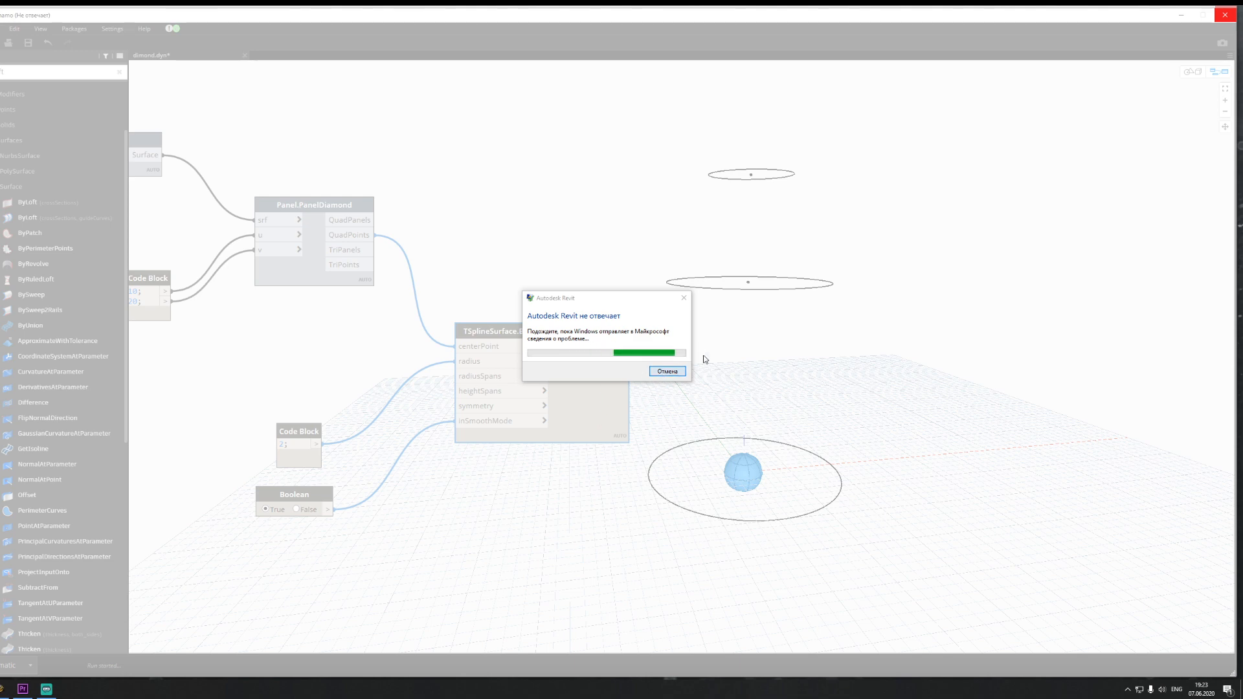
Step: Cancel the Revit crash report and close the pyRevit output window during the Revit 2020 restart
{"action": "left_click", "coordinate": [663, 372]}
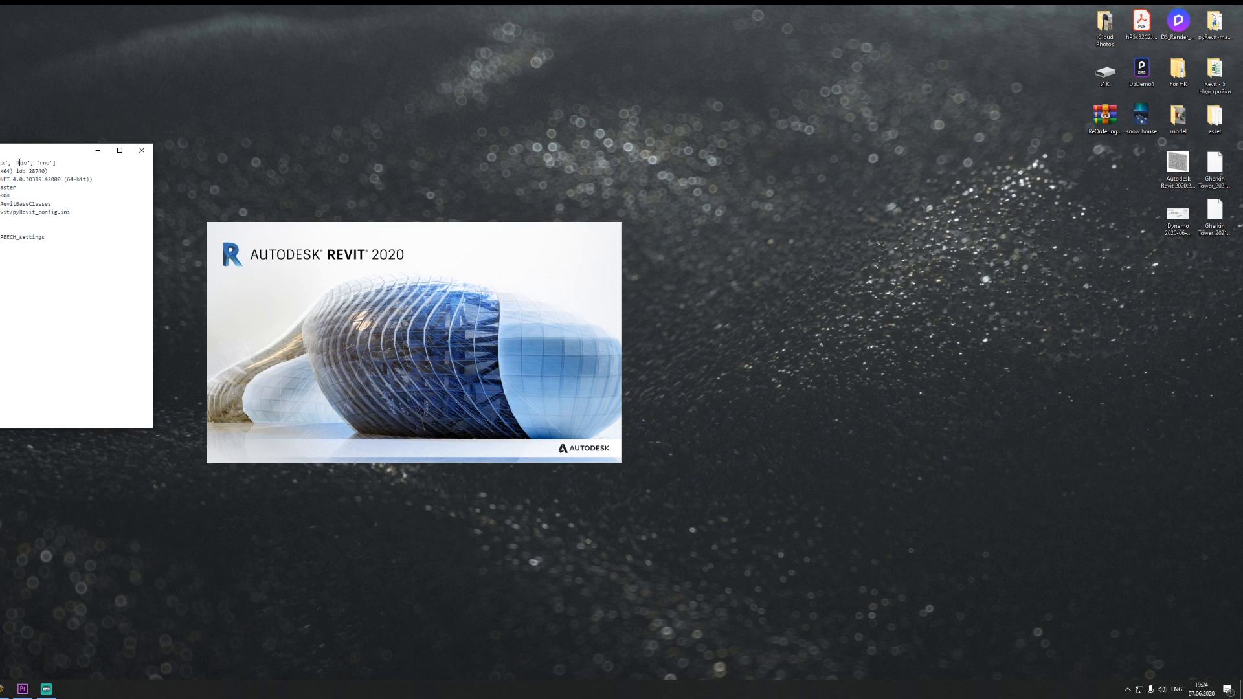
{"action": "left_click", "coordinate": [142, 150]}
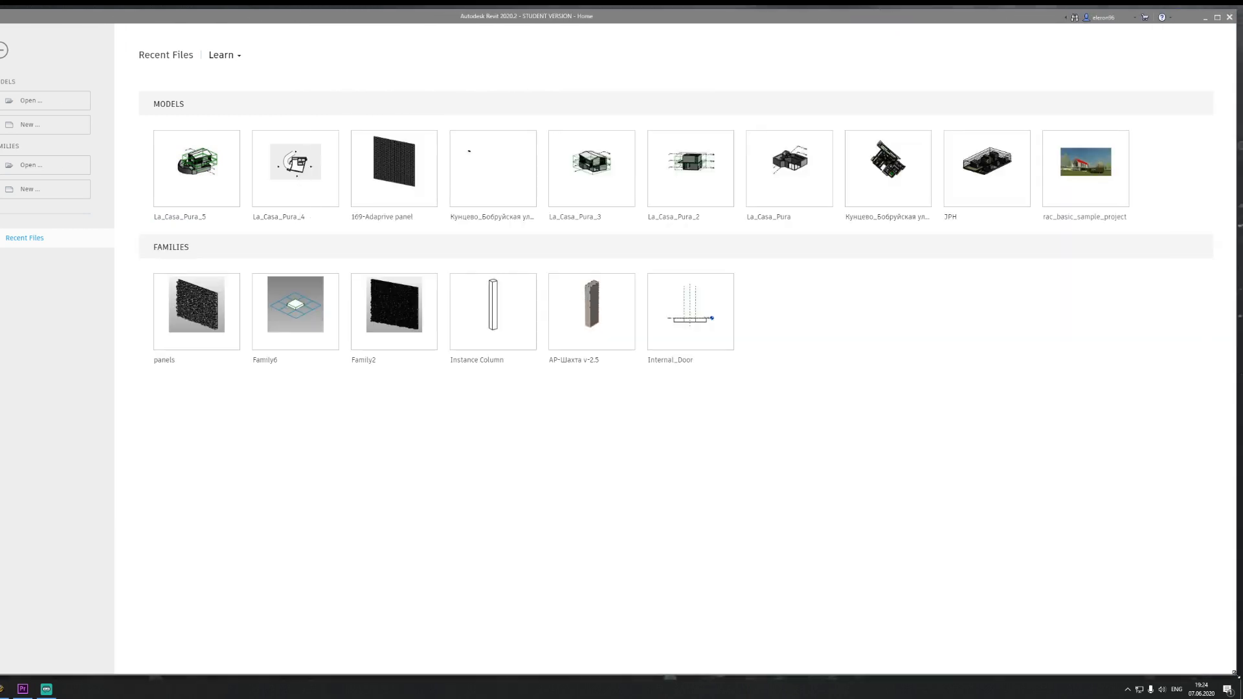
Step: Create a new conceptual mass family from the Metric Mass template
{"action": "left_click", "coordinate": [45, 127]}
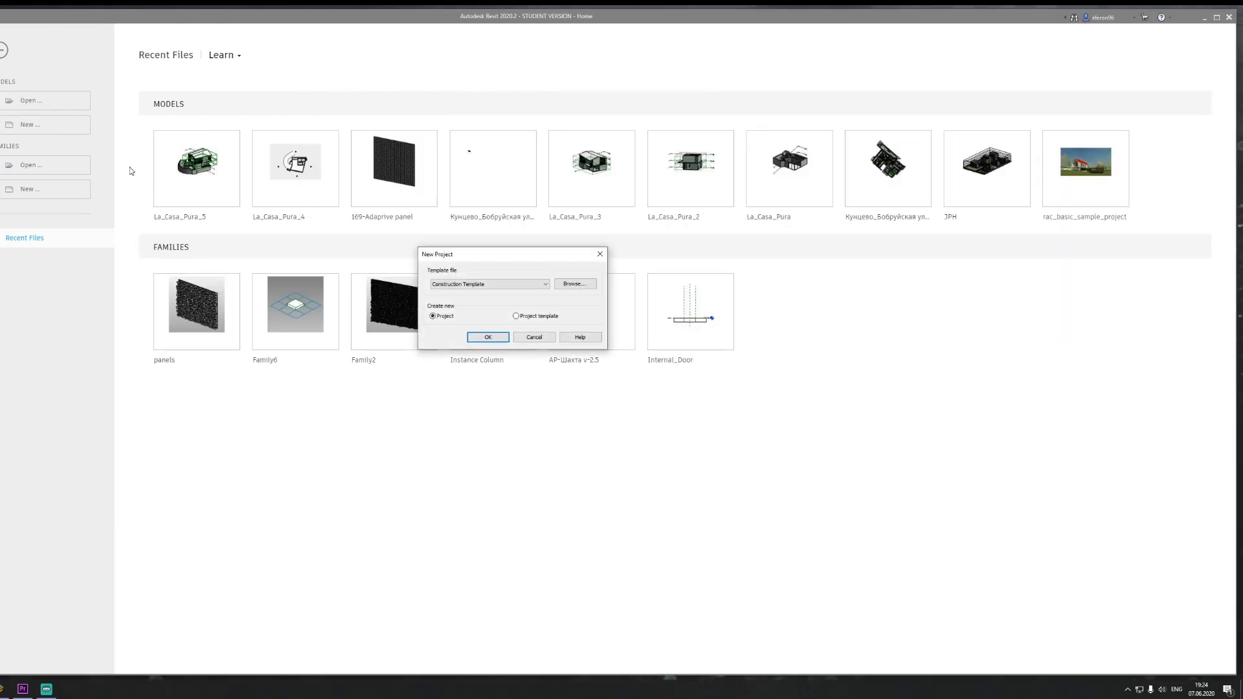
{"action": "left_click", "coordinate": [515, 342]}
{"action": "left_click", "coordinate": [29, 189]}
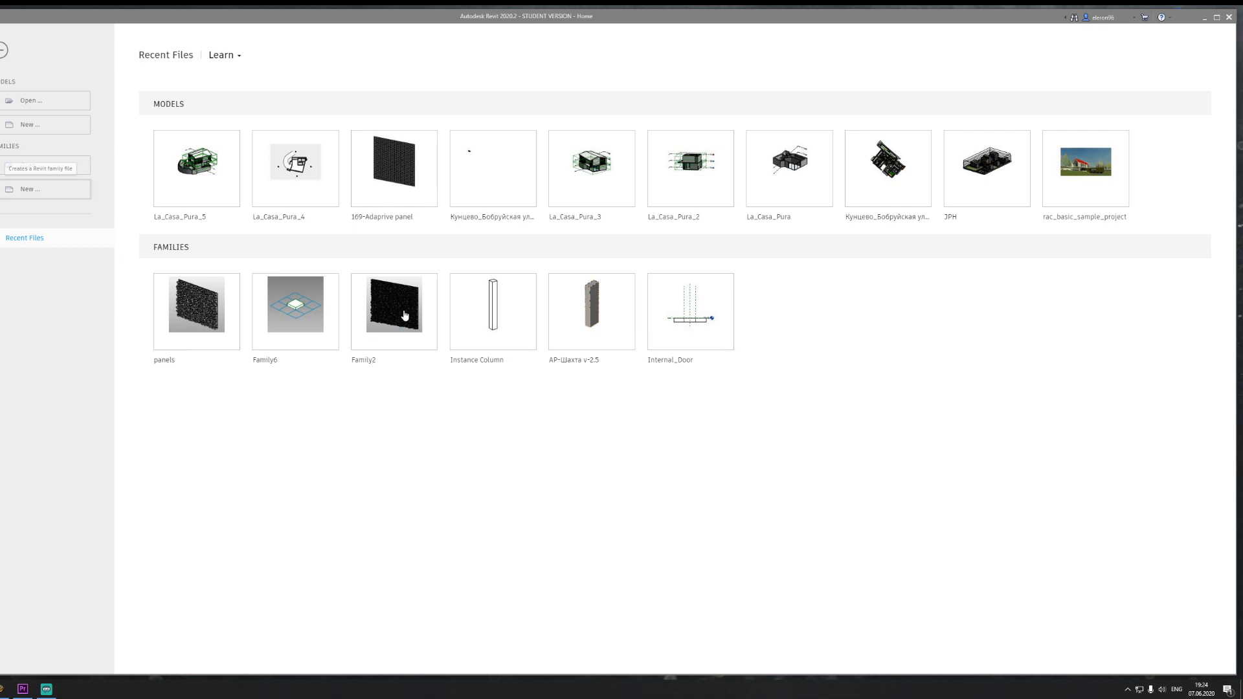
{"action": "double_click", "coordinate": [361, 259]}
{"action": "left_click", "coordinate": [375, 241]}
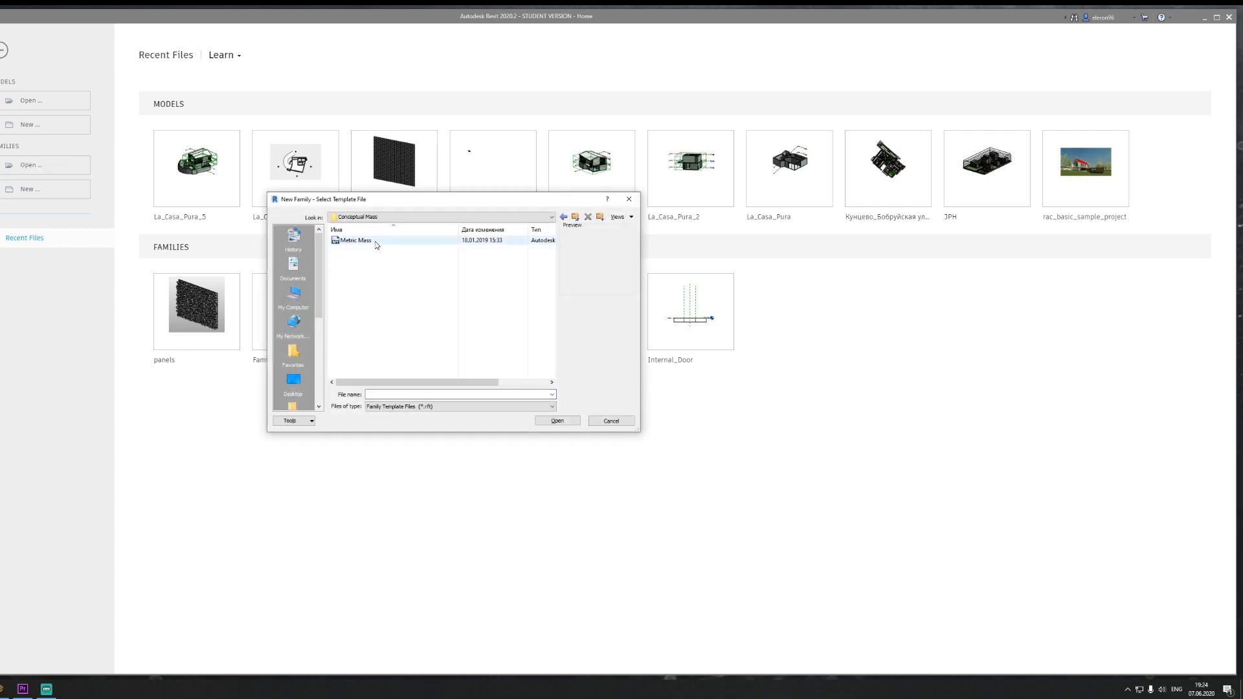
{"action": "left_click", "coordinate": [557, 420]}
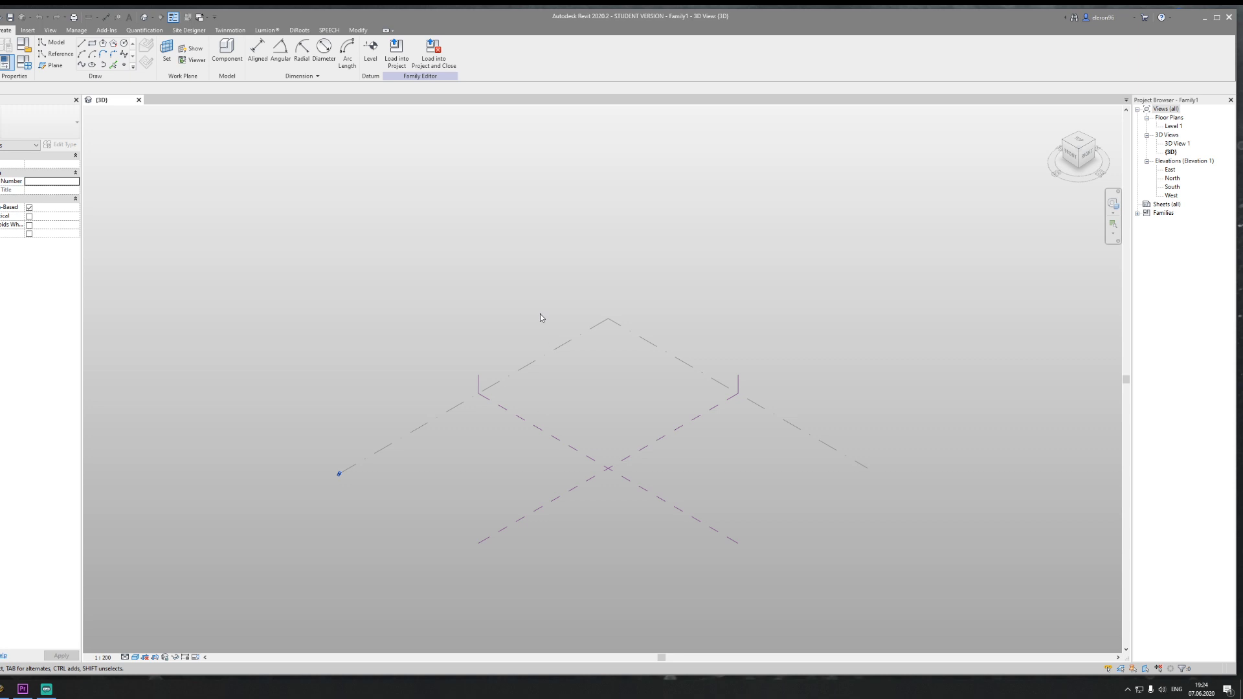
Step: Launch Dynamo from the new mass family
{"action": "left_click", "coordinate": [144, 30]}
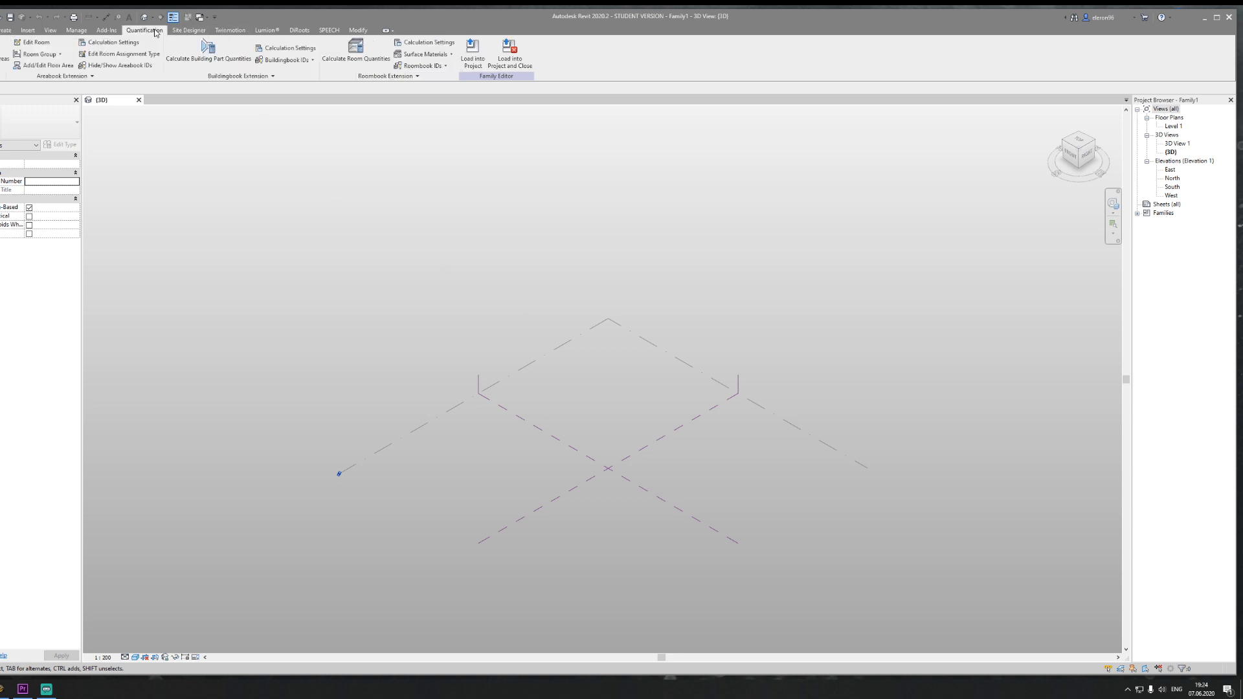
{"action": "left_click", "coordinate": [76, 30]}
{"action": "left_click", "coordinate": [566, 51]}
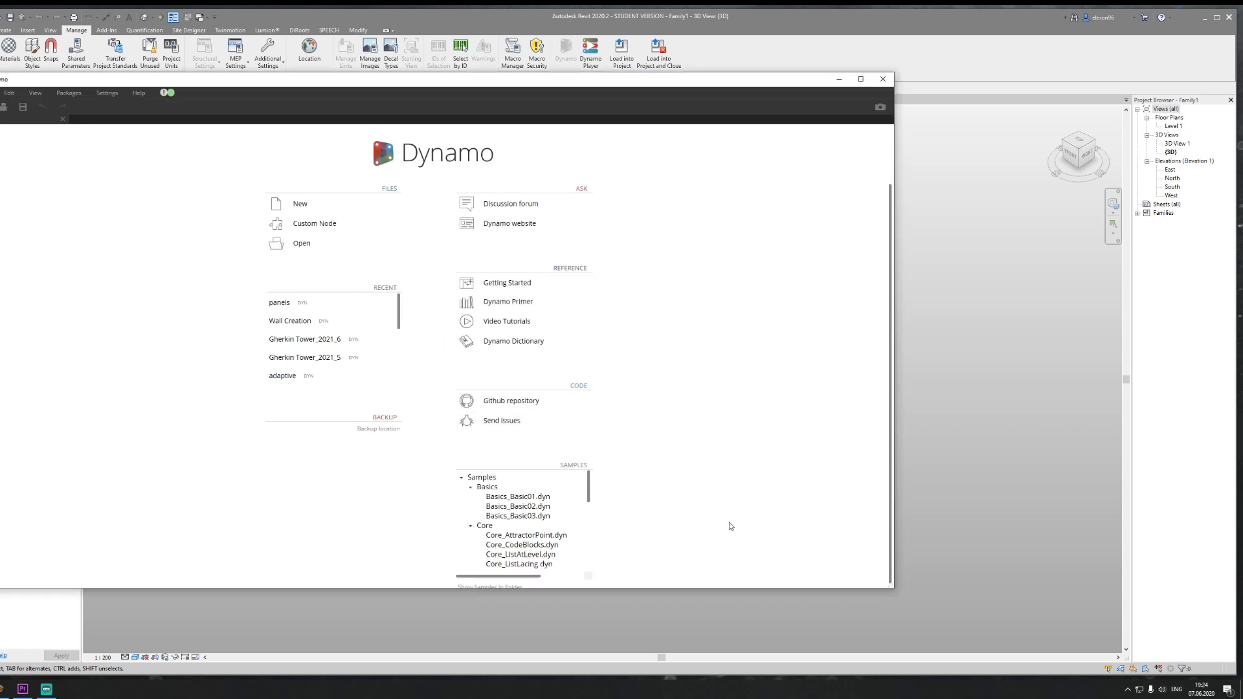
Step: Open dimond.dyn from the desktop, discarding changes to panels.dyn, and enlarge the Dynamo window to fill the screen
{"action": "left_click", "coordinate": [283, 304]}
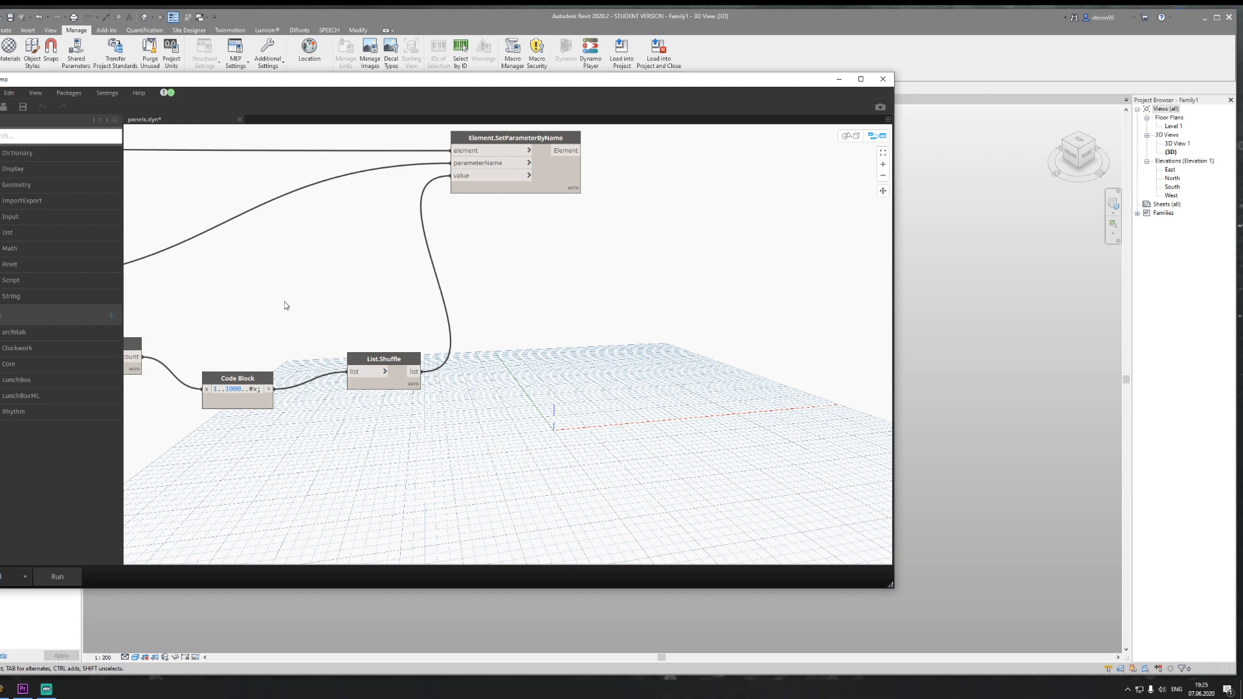
{"action": "key", "text": "ctrl+o"}
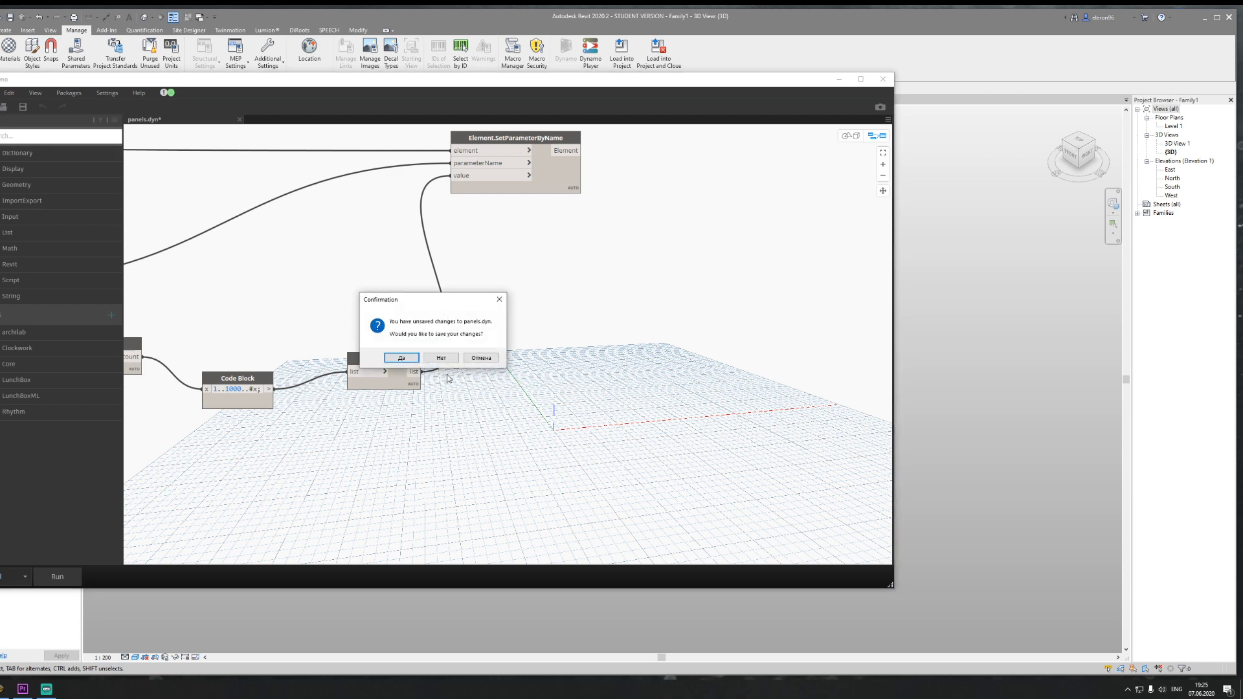
{"action": "left_click", "coordinate": [446, 358]}
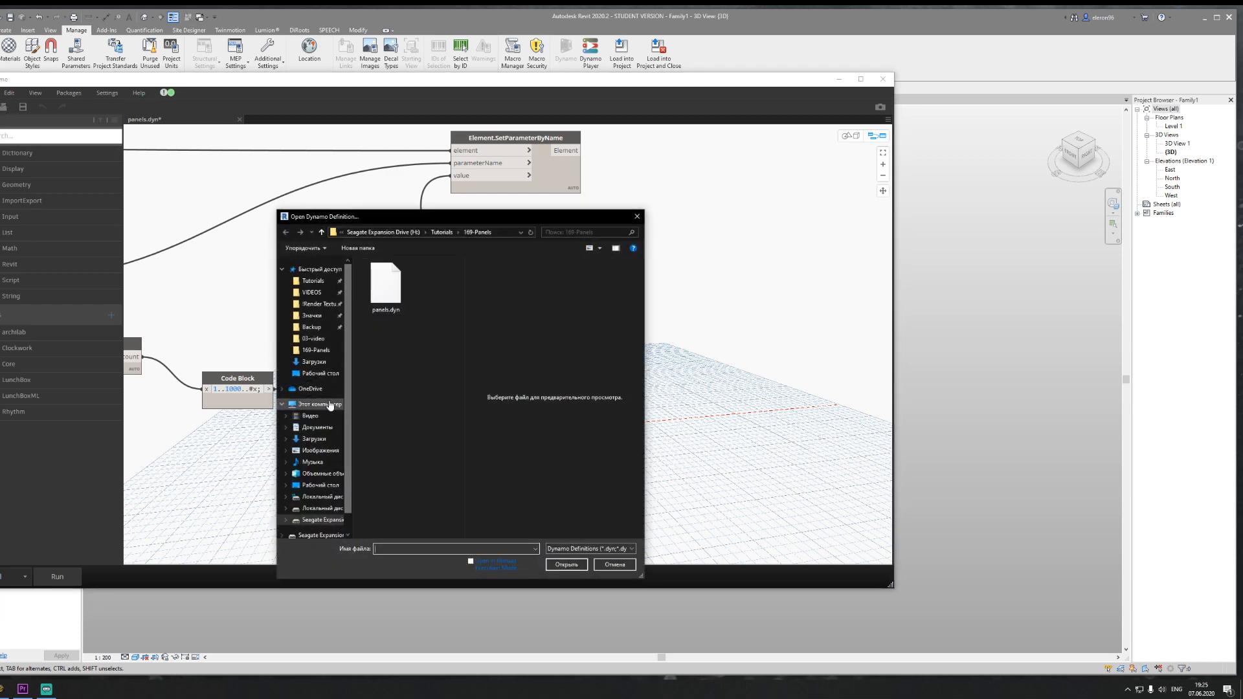
{"action": "left_click", "coordinate": [320, 373]}
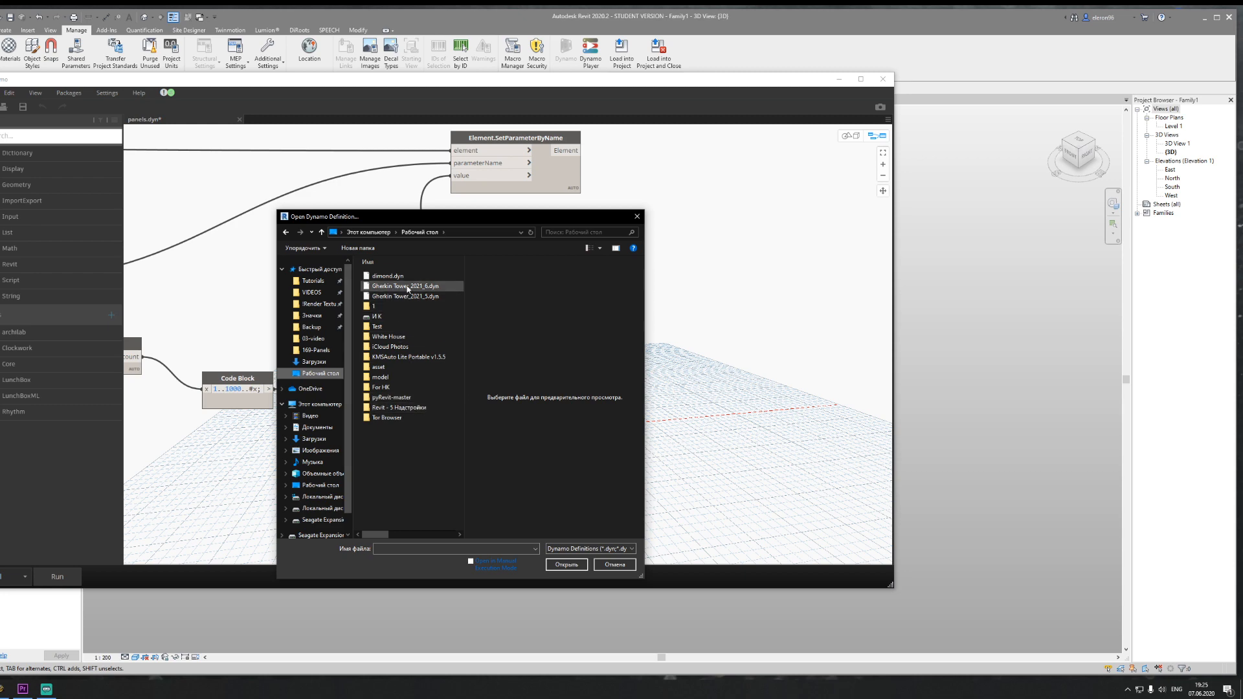
{"action": "left_click", "coordinate": [404, 277]}
{"action": "left_click", "coordinate": [567, 564]}
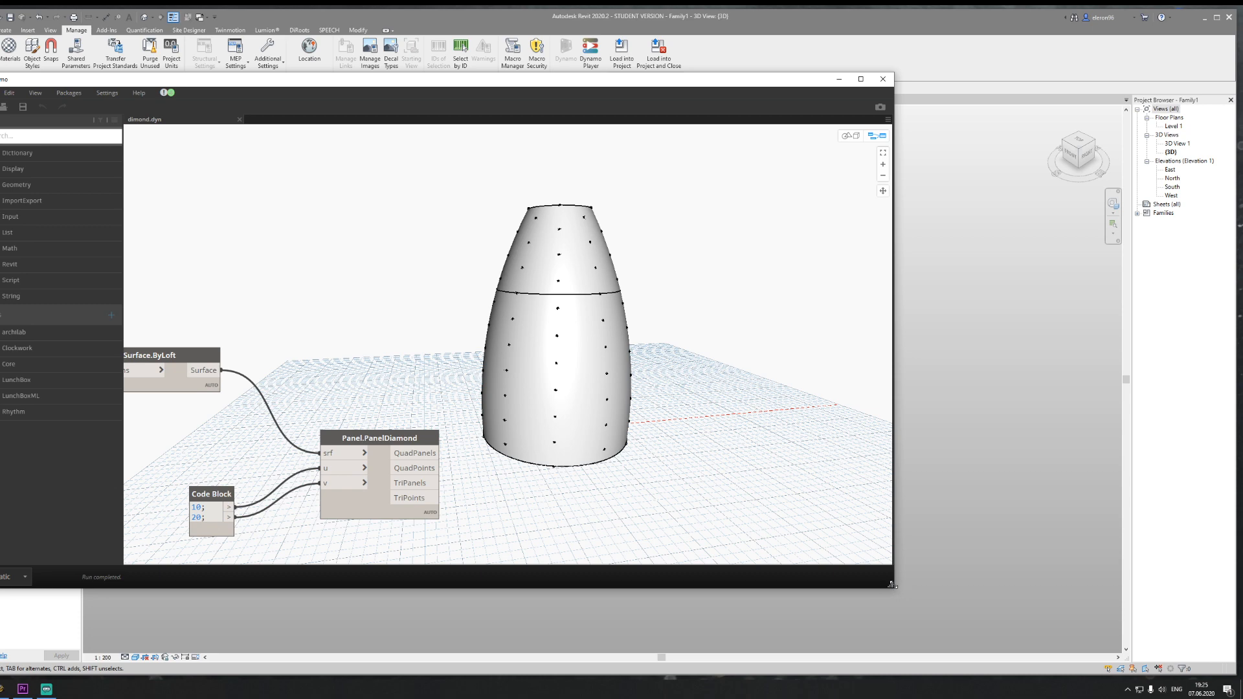
{"action": "left_click_drag", "start_coordinate": [892, 585], "coordinate": [1228, 671]}
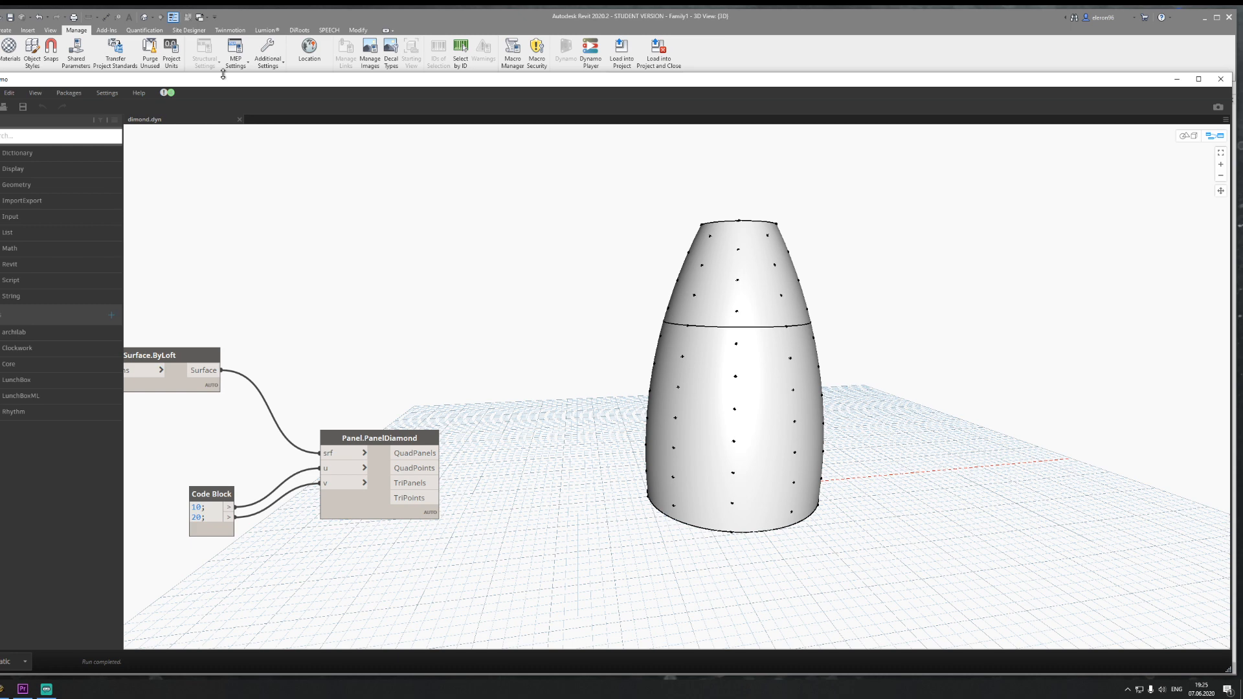
{"action": "left_click_drag", "start_coordinate": [224, 73], "coordinate": [223, 8]}
Step: Set both values in the Code Block feeding Panel.PanelDiamond's u and v inputs to 5
{"action": "middle_click_drag", "start_coordinate": [278, 477], "coordinate": [389, 445]}
{"action": "scroll", "coordinate": [382, 421], "scroll_direction": "up", "scroll_amount": 5}
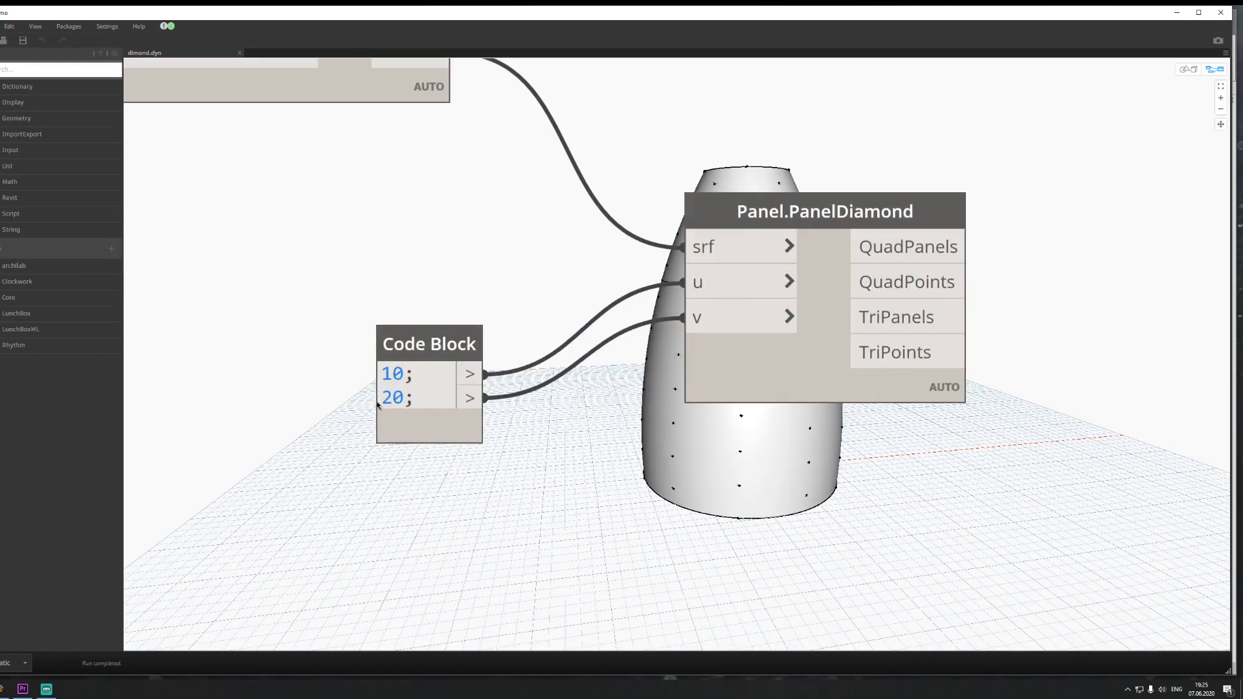
{"action": "left_click_drag", "start_coordinate": [404, 374], "coordinate": [358, 371]}
{"action": "type", "text": "5;"}
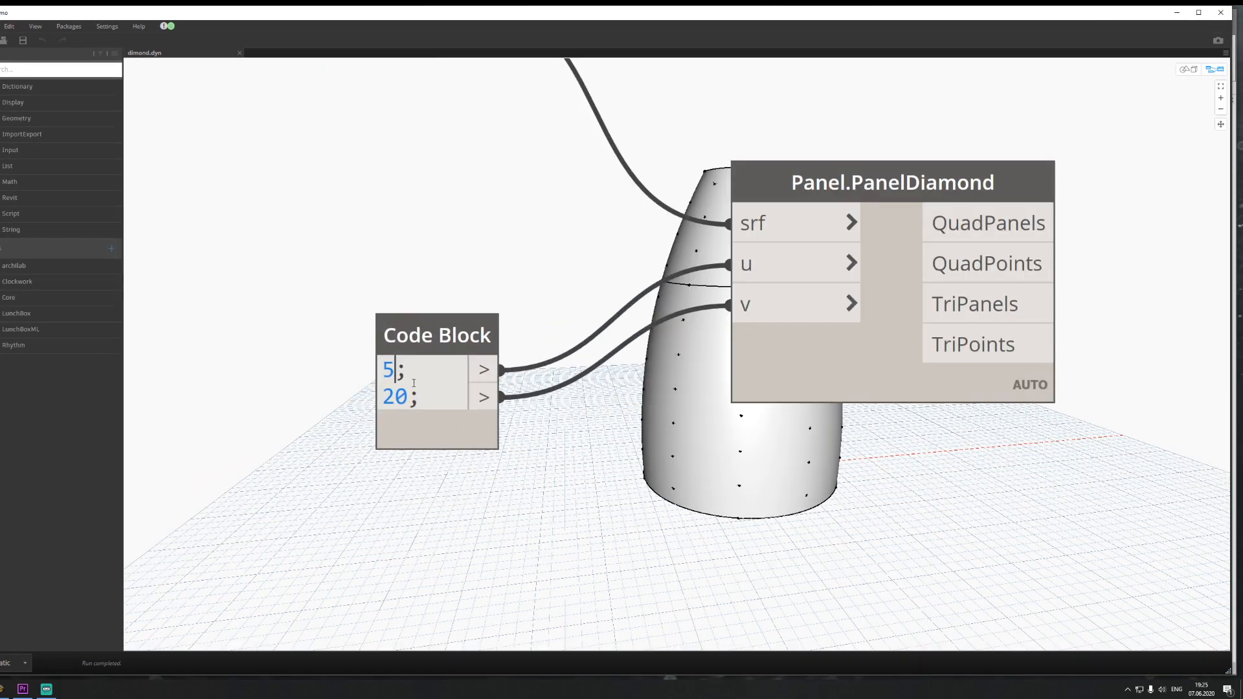
{"action": "left_click_drag", "start_coordinate": [418, 398], "coordinate": [339, 406]}
{"action": "type", "text": "5;"}
{"action": "left_click", "coordinate": [453, 543]}
Step: Add a Watch node beside Panel.PanelDiamond and connect the QuadPoints output to it
{"action": "scroll", "coordinate": [474, 522], "scroll_direction": "down", "scroll_amount": 5}
{"action": "middle_click_drag", "start_coordinate": [711, 536], "coordinate": [472, 386]}
{"action": "scroll", "coordinate": [553, 473], "scroll_direction": "down", "scroll_amount": 4}
{"action": "right_click", "coordinate": [509, 408]}
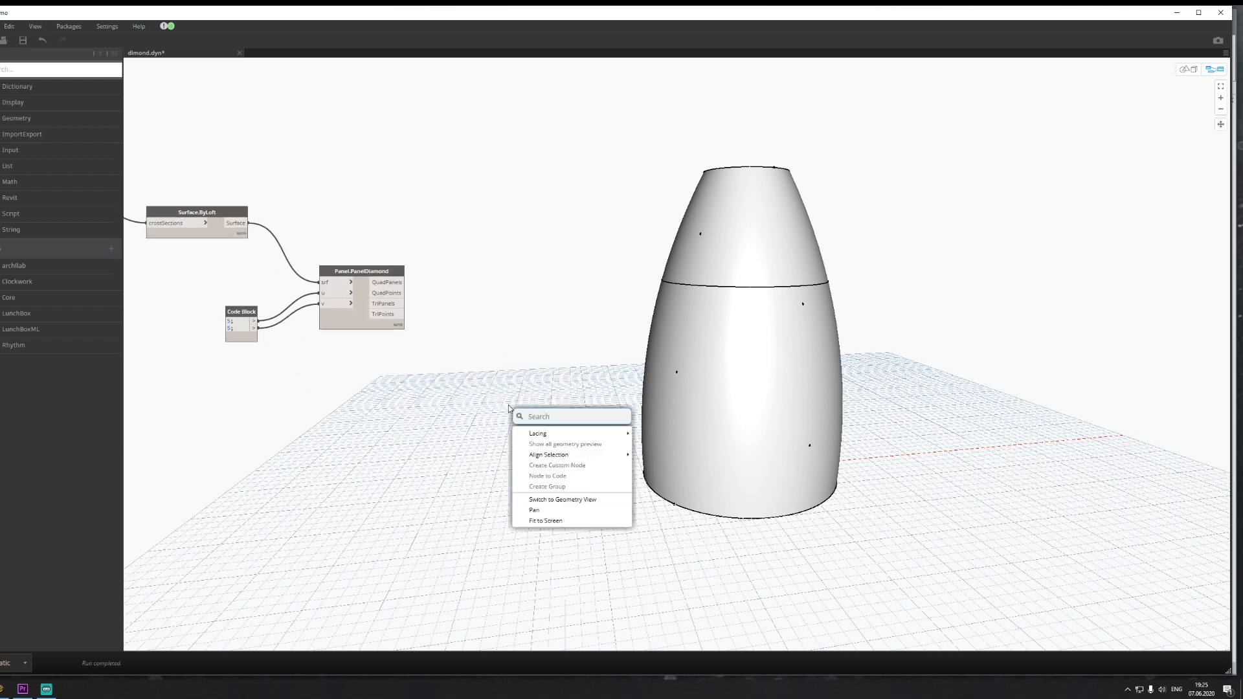
{"action": "type", "text": "w"}
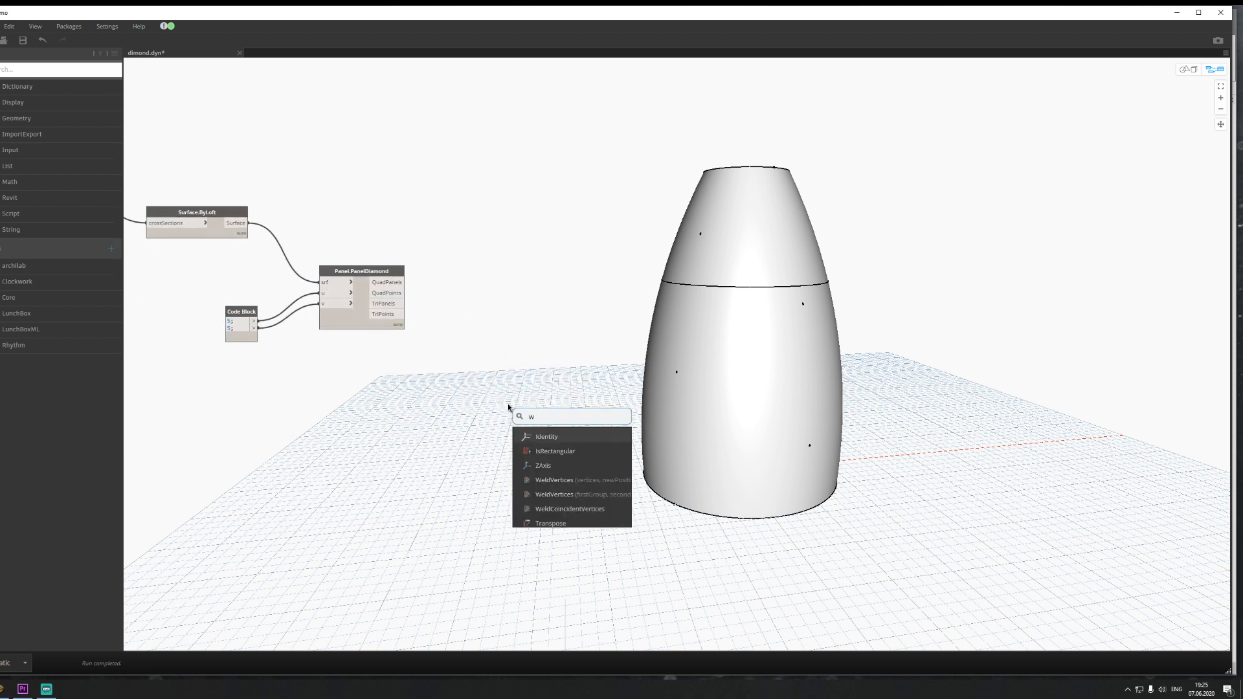
{"action": "type", "text": "atch"}
{"action": "key", "text": "Return"}
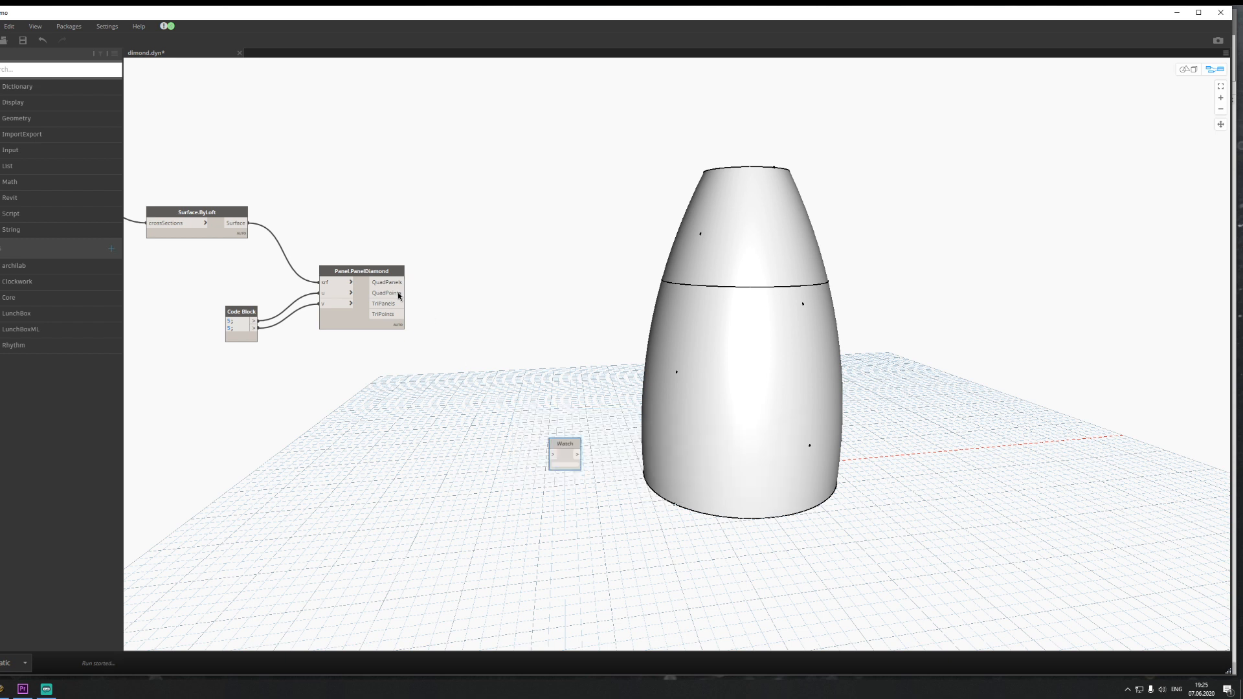
{"action": "mouse_move", "coordinate": [399, 296]}
{"action": "left_mouse_down"}
{"action": "mouse_move", "coordinate": [554, 454]}
{"action": "mouse_move", "coordinate": [504, 312]}
{"action": "left_mouse_up"}
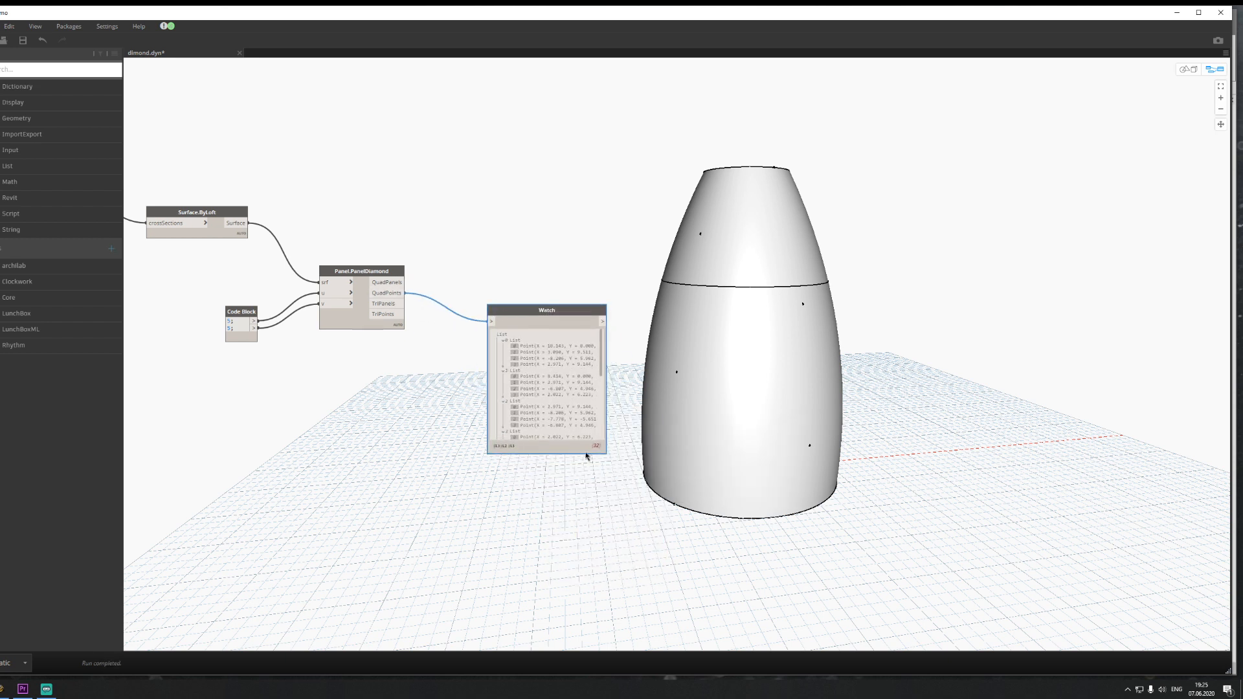
{"action": "middle_click_drag", "start_coordinate": [684, 521], "coordinate": [504, 439]}
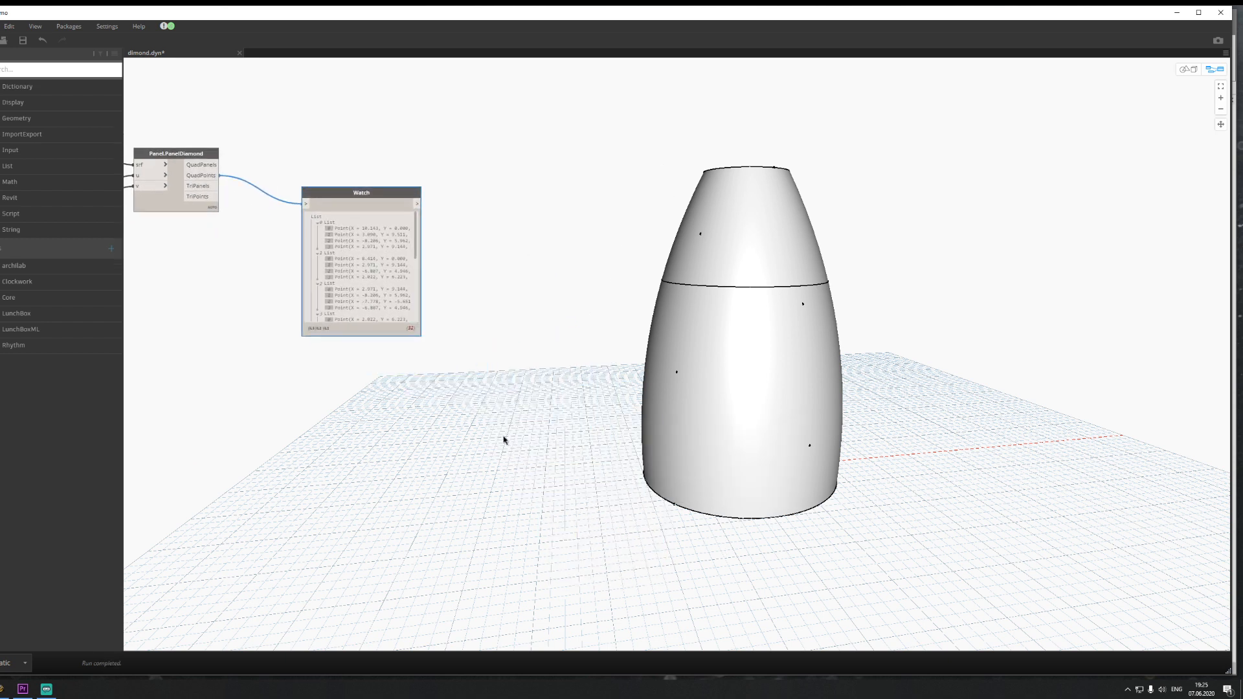
{"action": "double_click", "coordinate": [503, 449]}
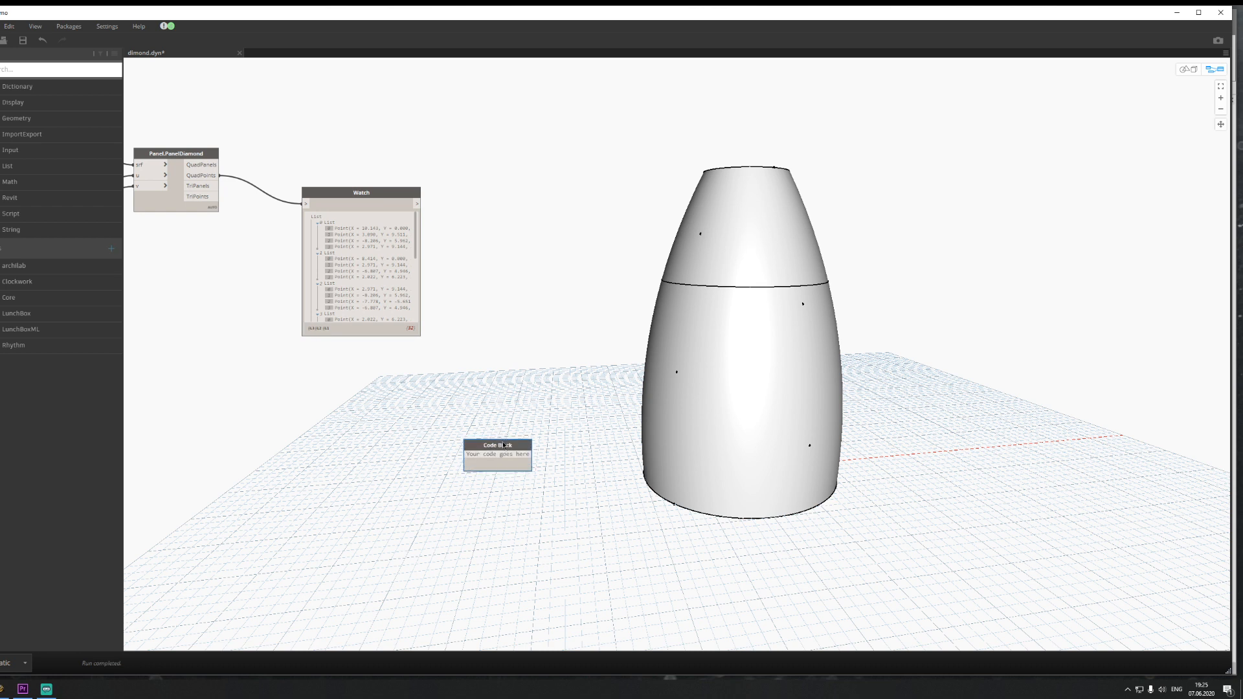
{"action": "left_click", "coordinate": [484, 497]}
Step: Try adding a TSplineSurface.BySphereCenterPointRadius node below the Watch node
{"action": "right_click", "coordinate": [466, 480]}
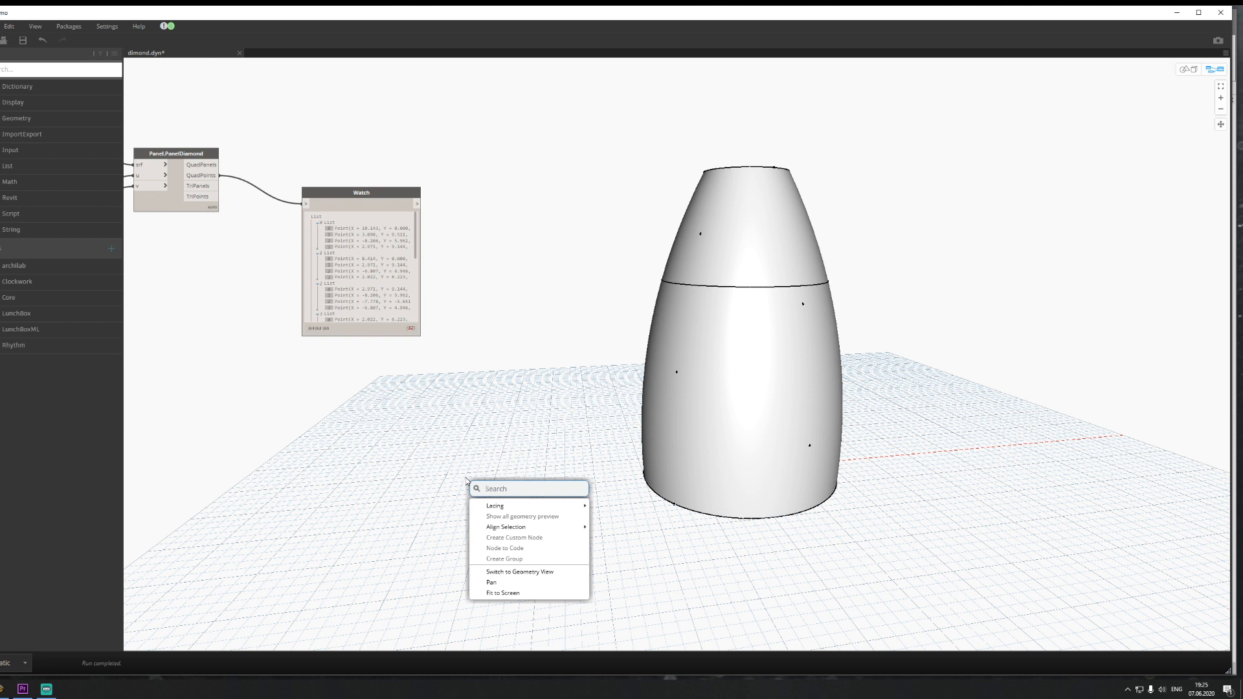
{"action": "type", "text": "sph"}
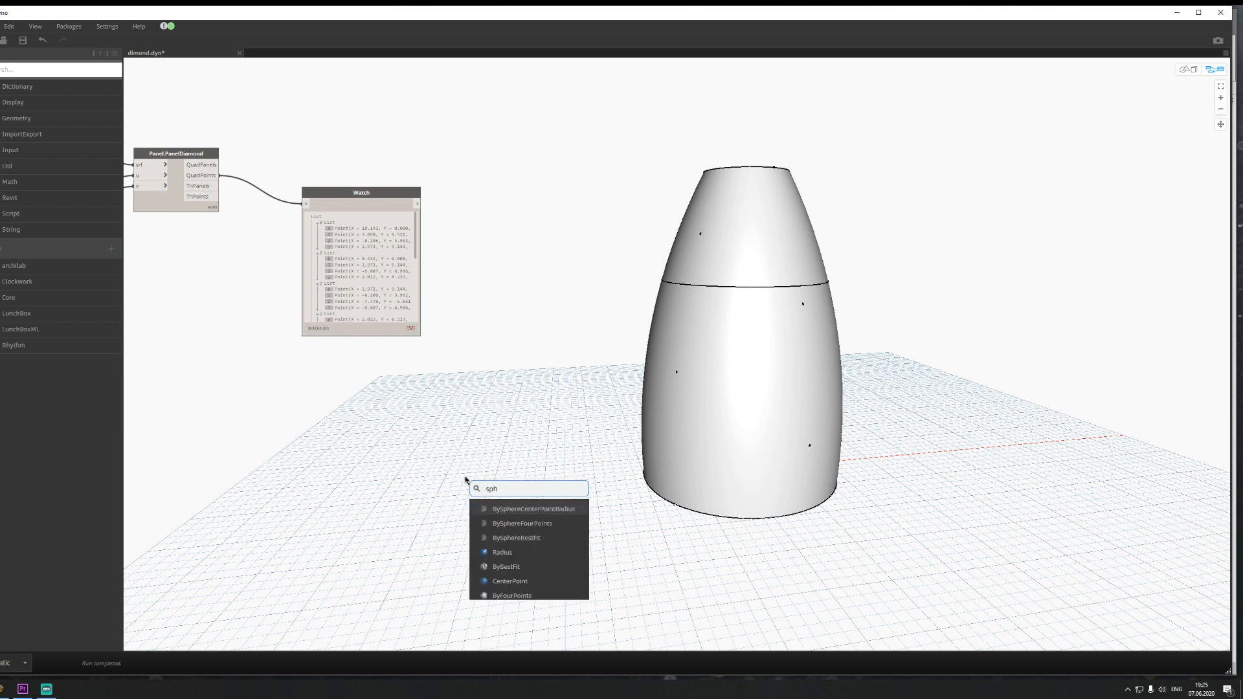
{"action": "key", "text": "Down"}
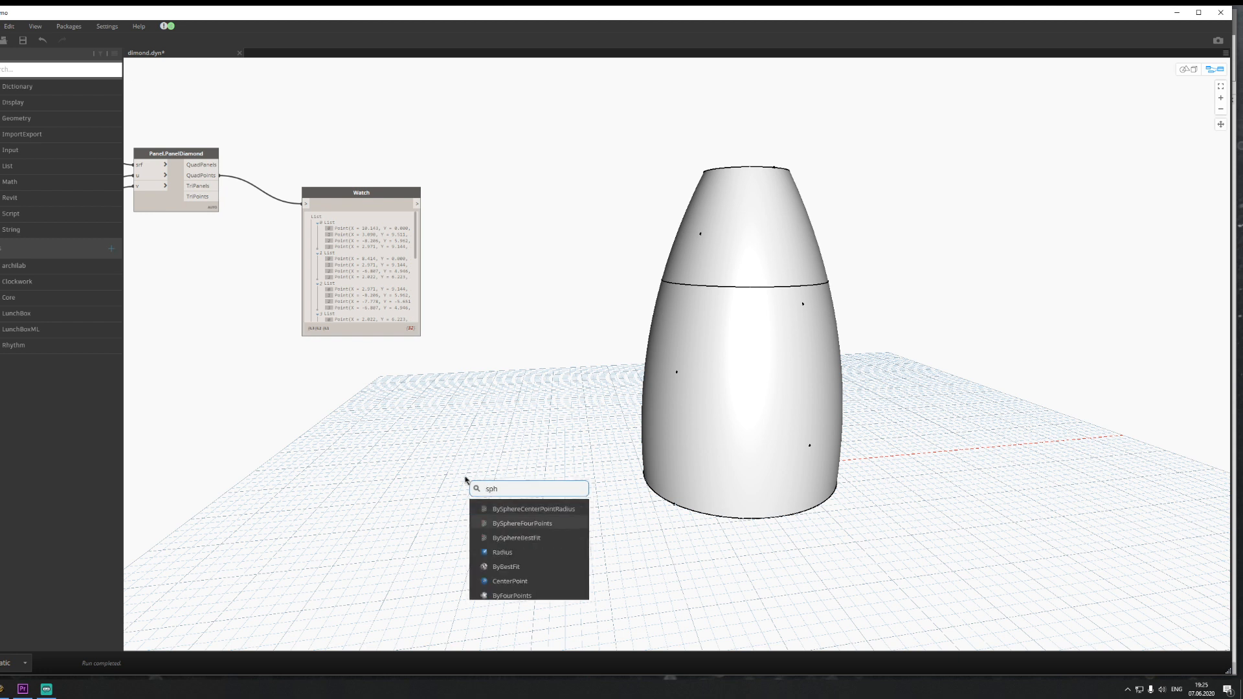
{"action": "key", "text": "Up"}
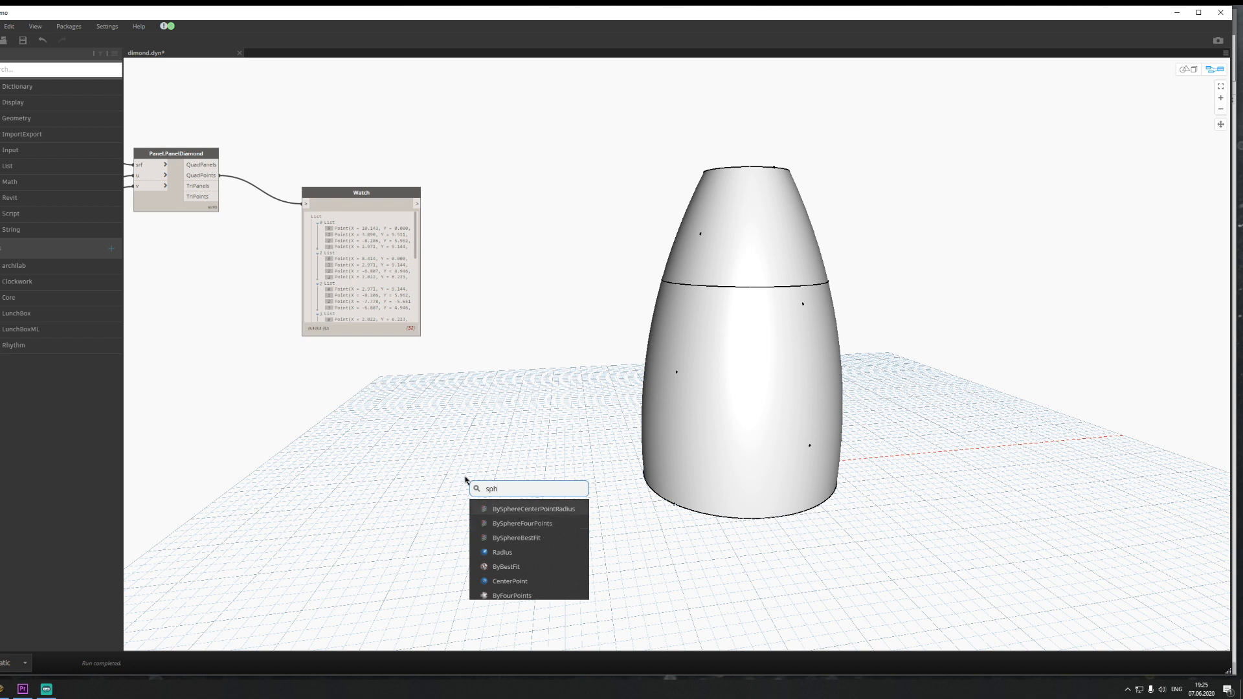
{"action": "key", "text": "Return"}
Step: Try adding a Sphere.CenterPoint node and place it above the TSplineSurface sphere node
{"action": "right_click", "coordinate": [481, 439]}
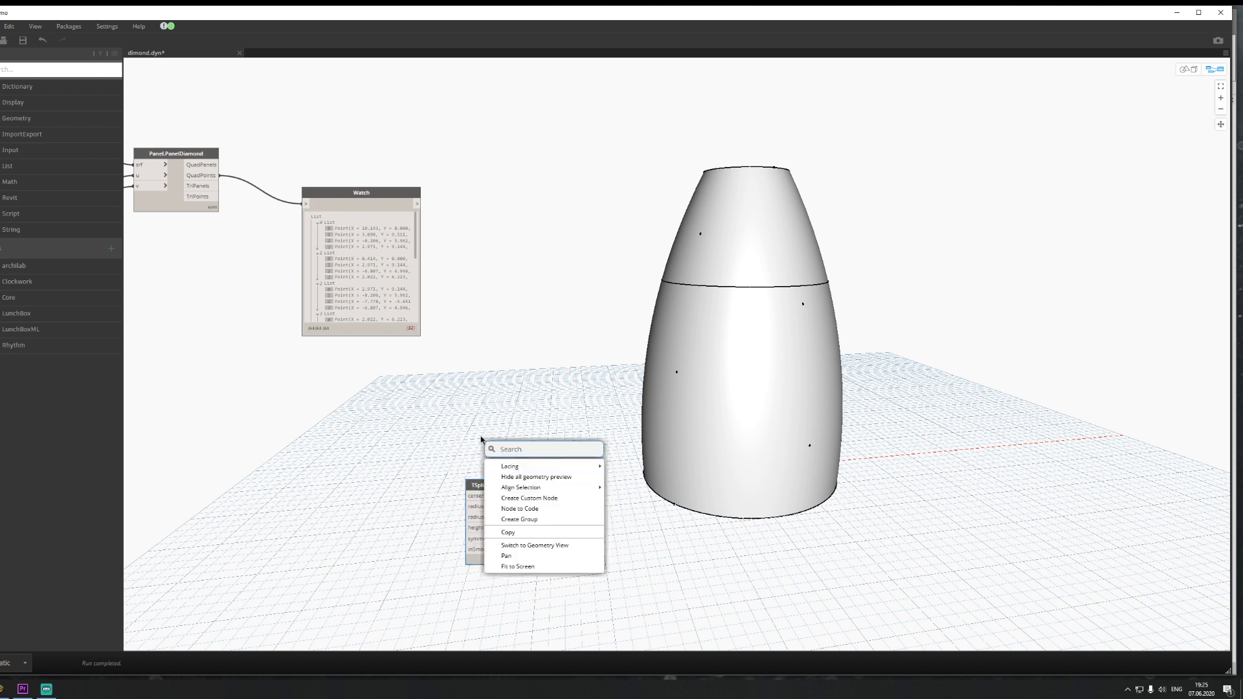
{"action": "type", "text": "sp"}
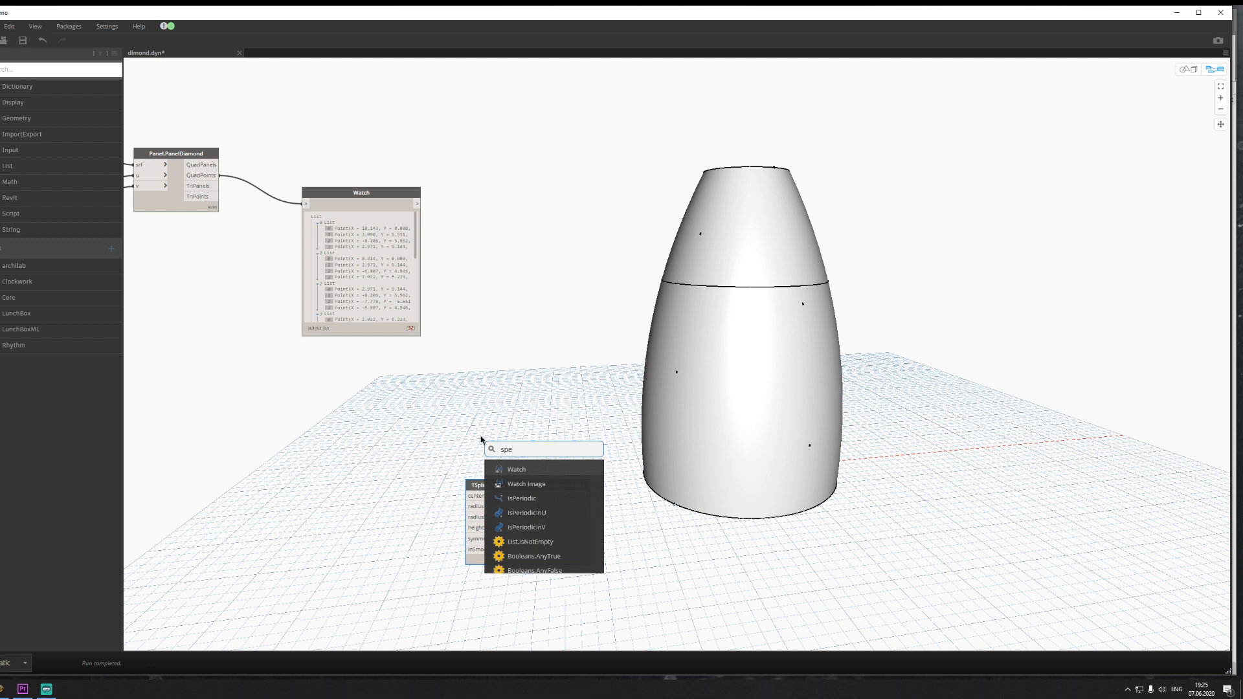
{"action": "key", "text": "BackSpace"}
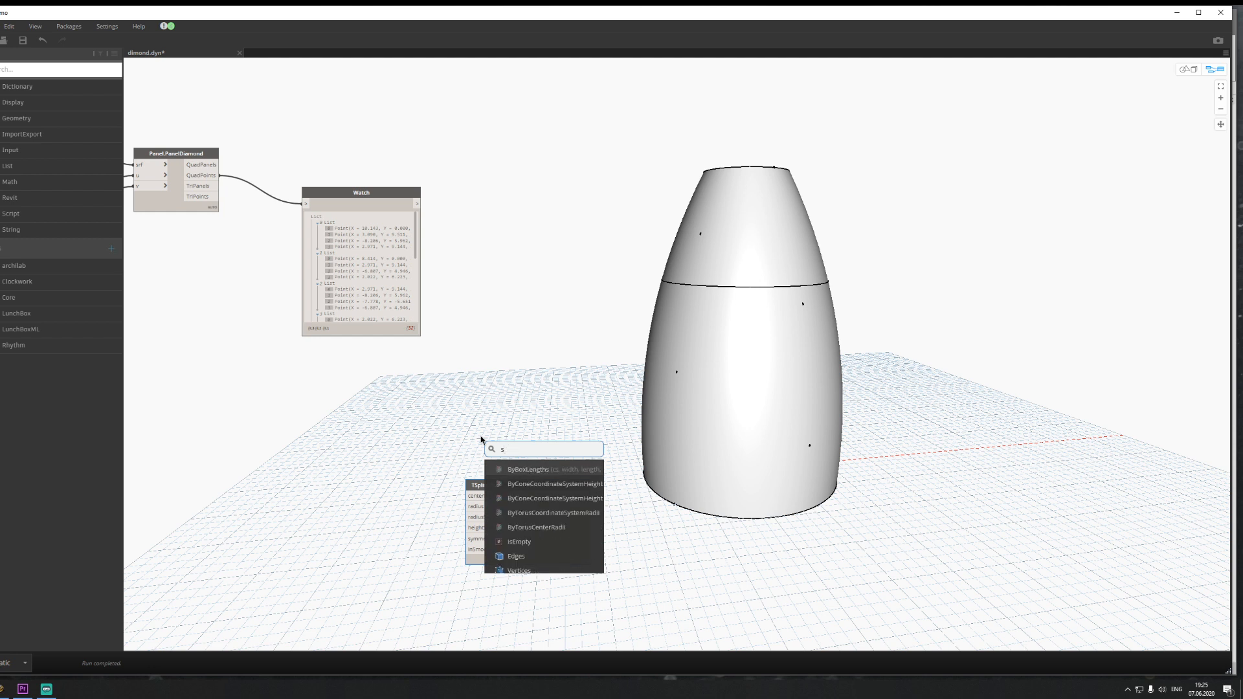
{"action": "type", "text": "ph"}
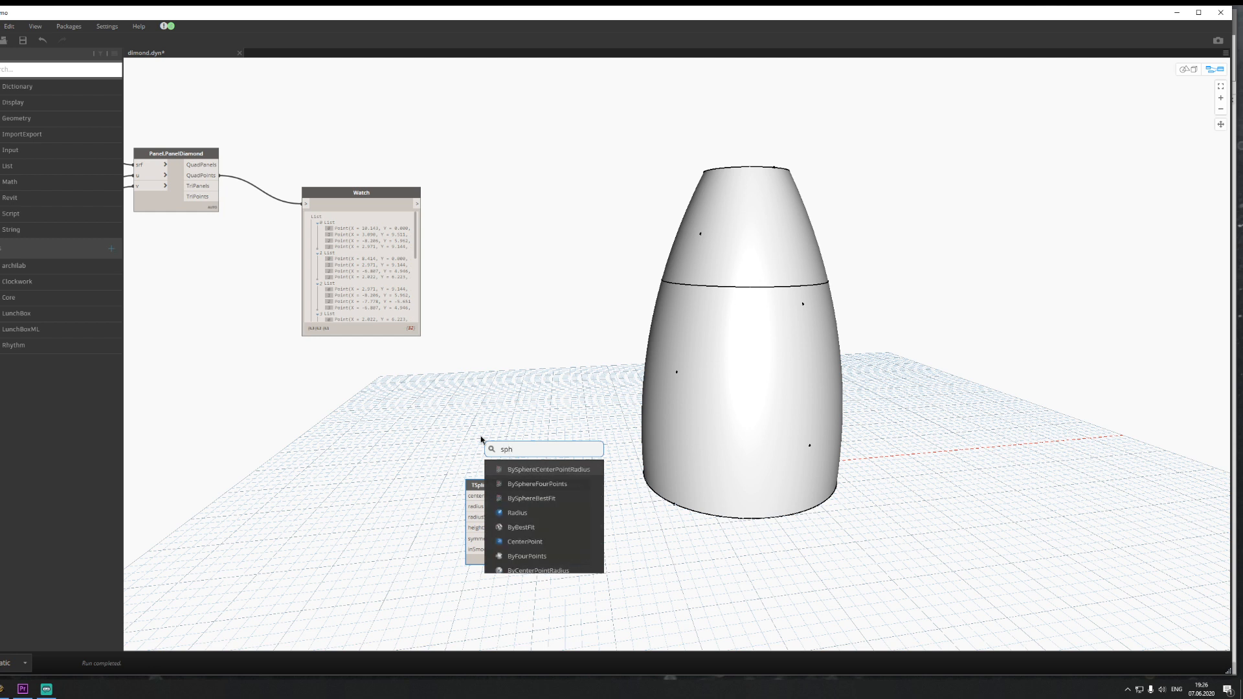
{"action": "left_click", "coordinate": [525, 542]}
{"action": "left_click_drag", "start_coordinate": [556, 550], "coordinate": [502, 428]}
Step: Delete the TSplineSurface.BySphereCenterPointRadius and Sphere.CenterPoint nodes
{"action": "left_click", "coordinate": [508, 486]}
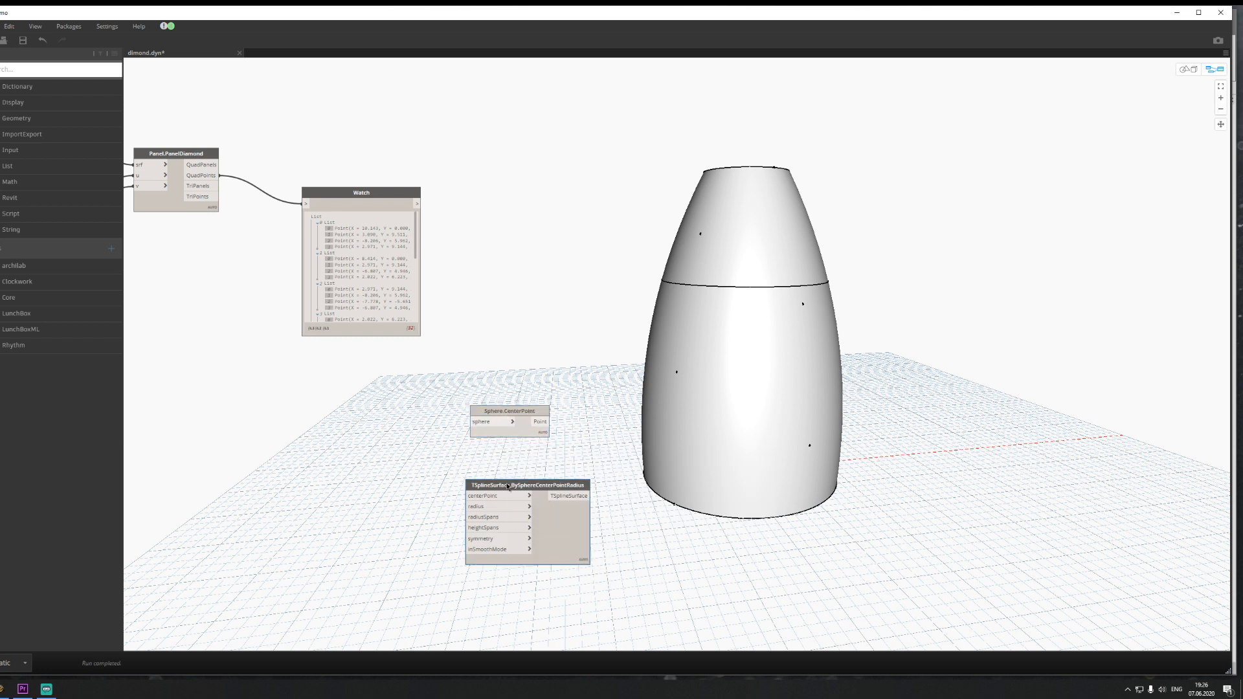
{"action": "key", "text": "Delete"}
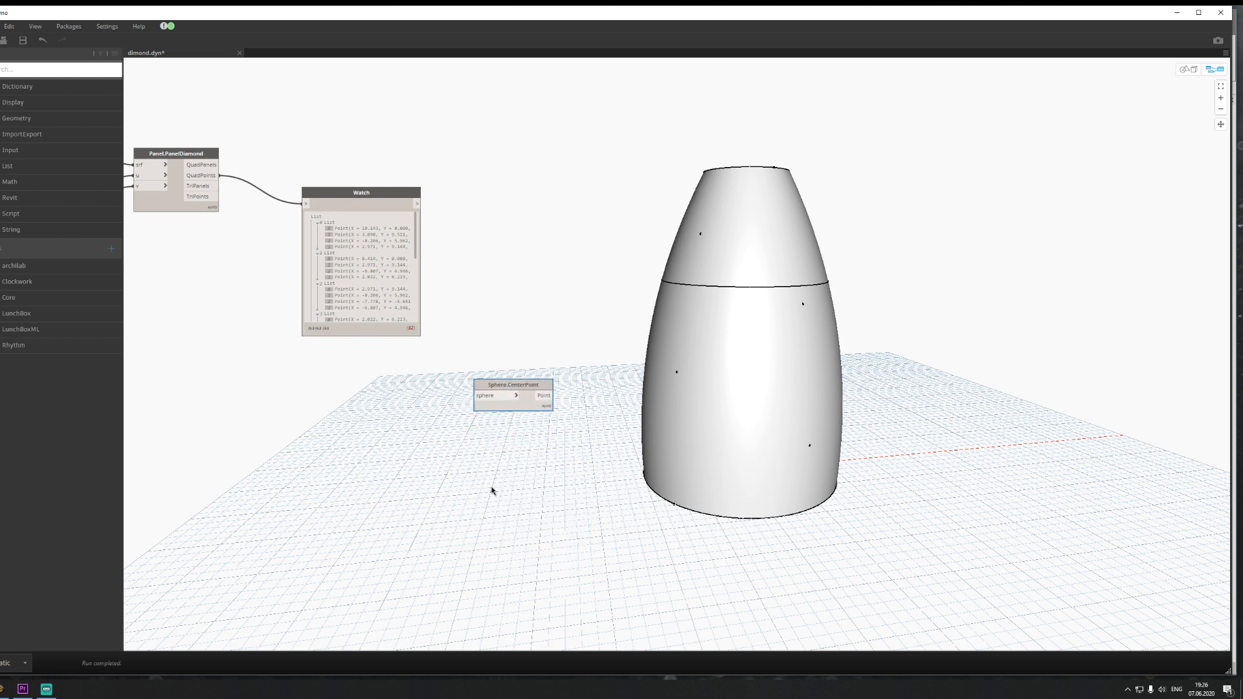
{"action": "left_click", "coordinate": [540, 394]}
{"action": "key", "text": "Delete"}
Step: Search the node library for sphere nodes and add Sphere.ByCenterPointRadius to the graph
{"action": "left_click", "coordinate": [31, 68]}
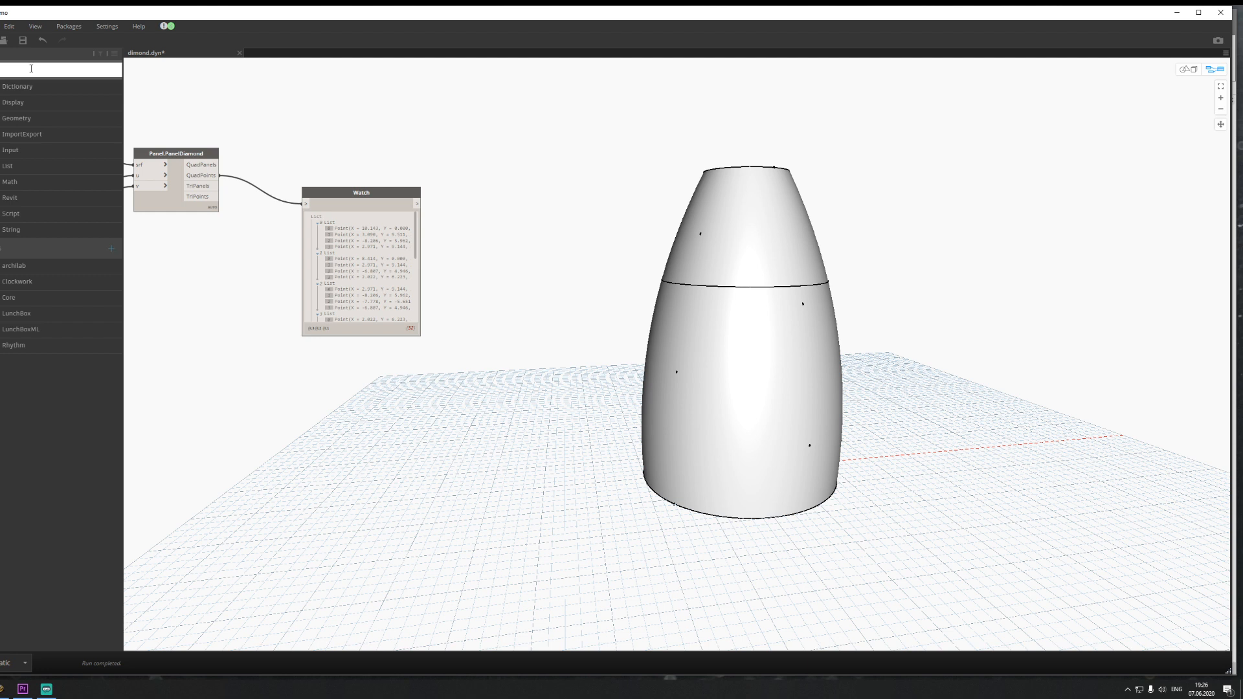
{"action": "type", "text": "sphe"}
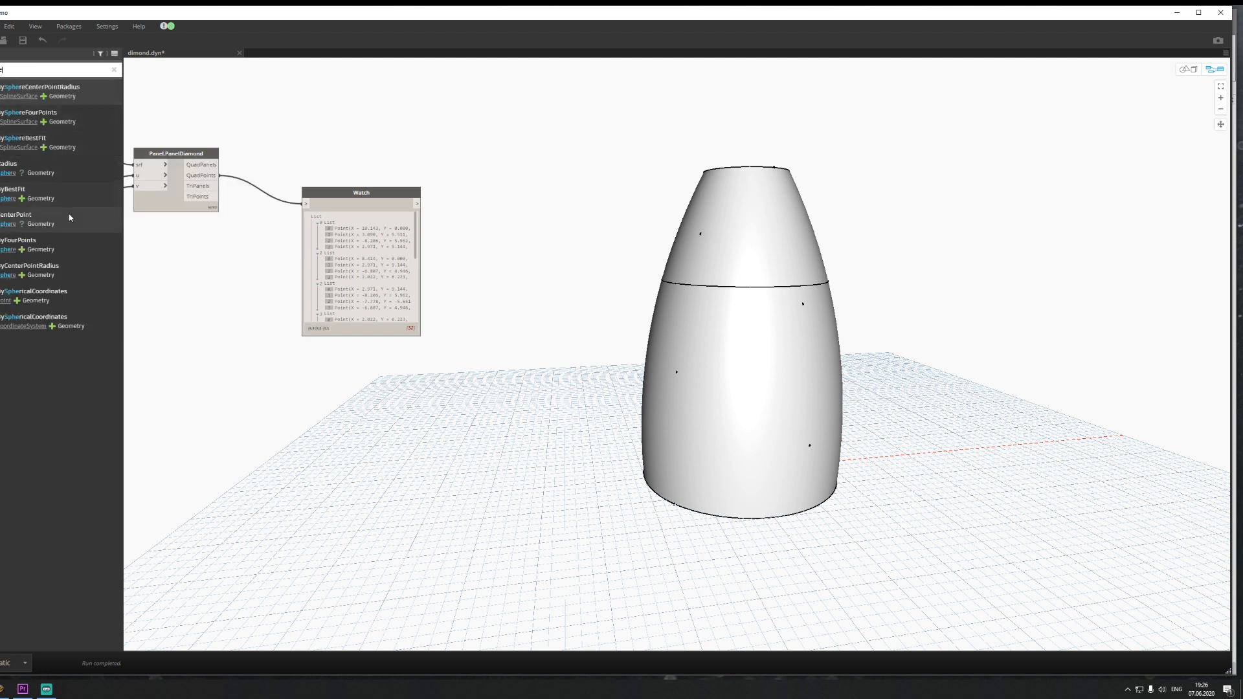
{"action": "left_click", "coordinate": [72, 274]}
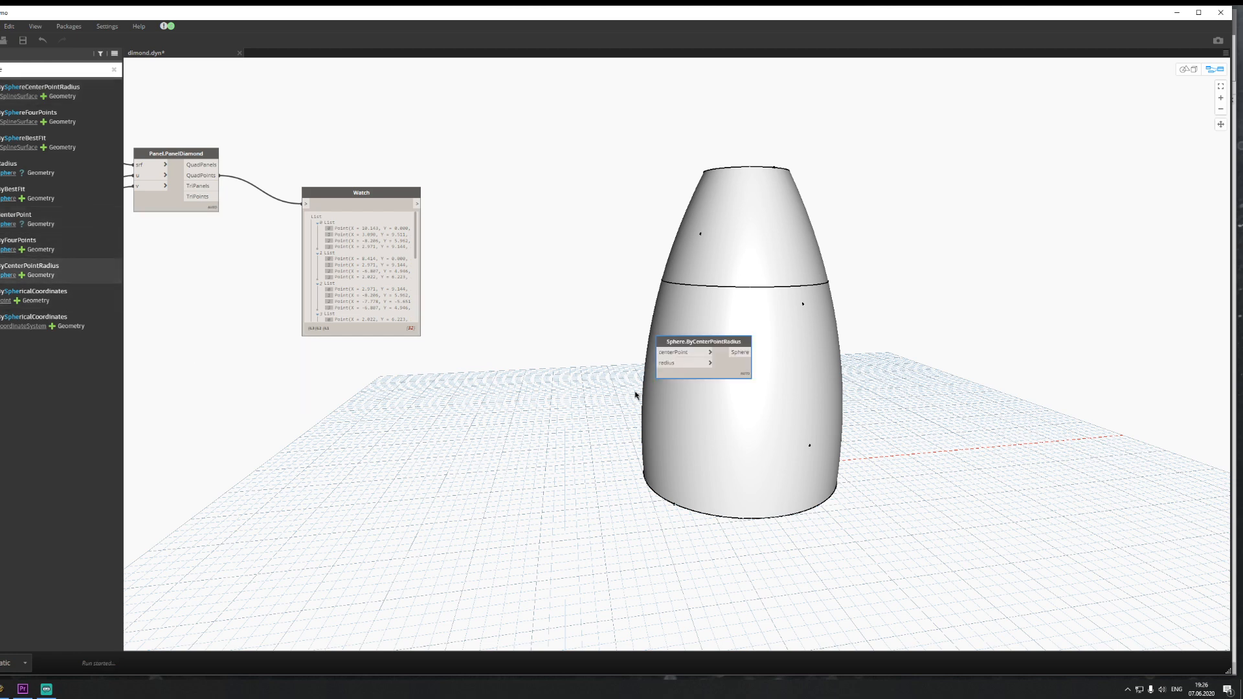
Step: Move the Watch node higher and place the Sphere.ByCenterPointRadius node below it, nearer to Panel.PanelDiamond
{"action": "left_click_drag", "start_coordinate": [676, 347], "coordinate": [465, 344]}
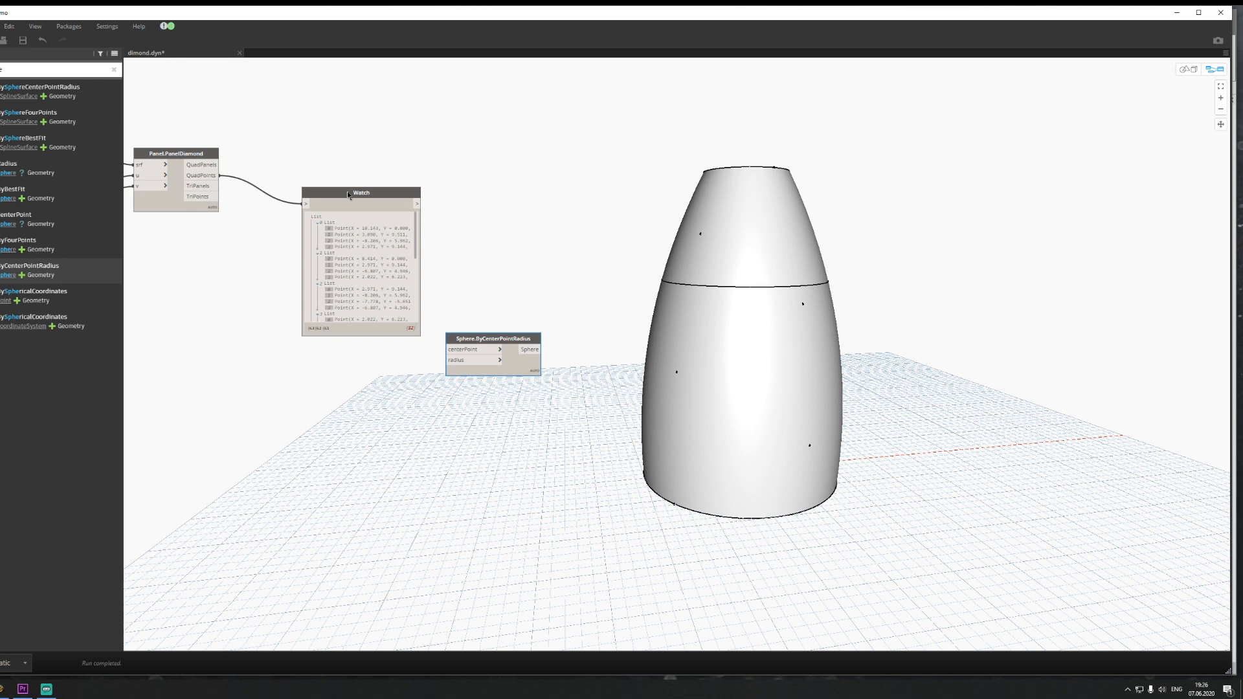
{"action": "left_click_drag", "start_coordinate": [349, 195], "coordinate": [419, 98]}
{"action": "left_click_drag", "start_coordinate": [519, 349], "coordinate": [389, 319]}
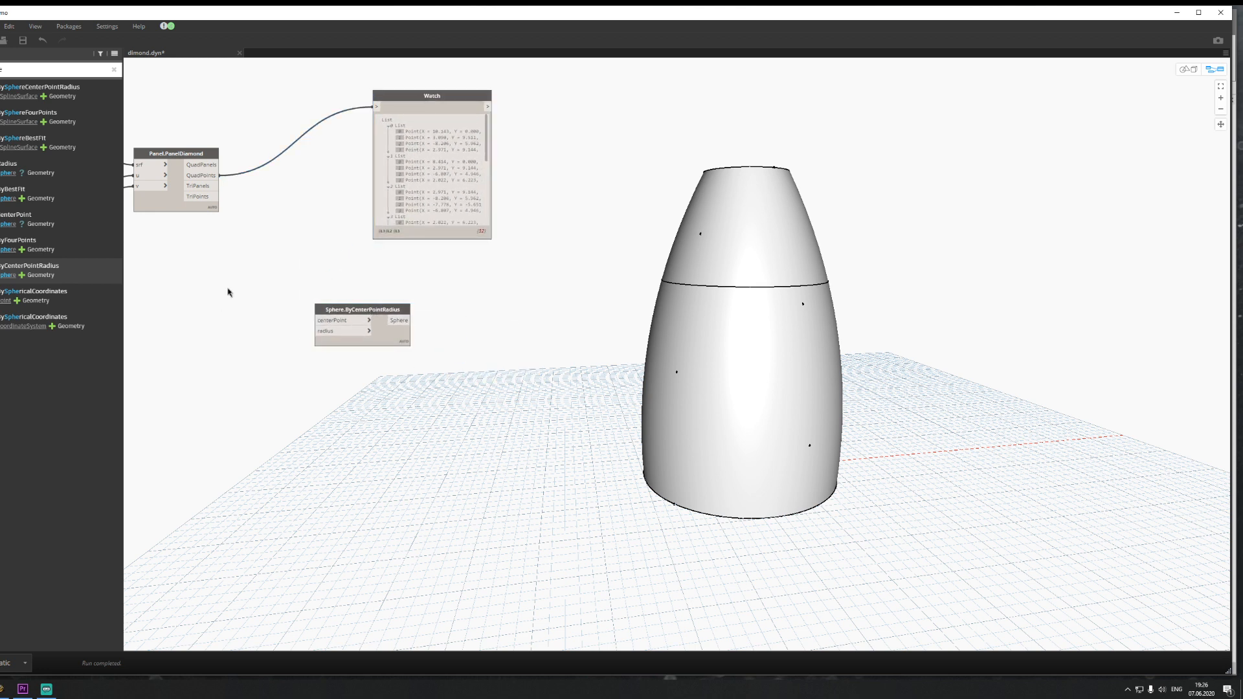
Step: Set the graph's run mode to Manual
{"action": "middle_click_drag", "start_coordinate": [286, 337], "coordinate": [370, 331]}
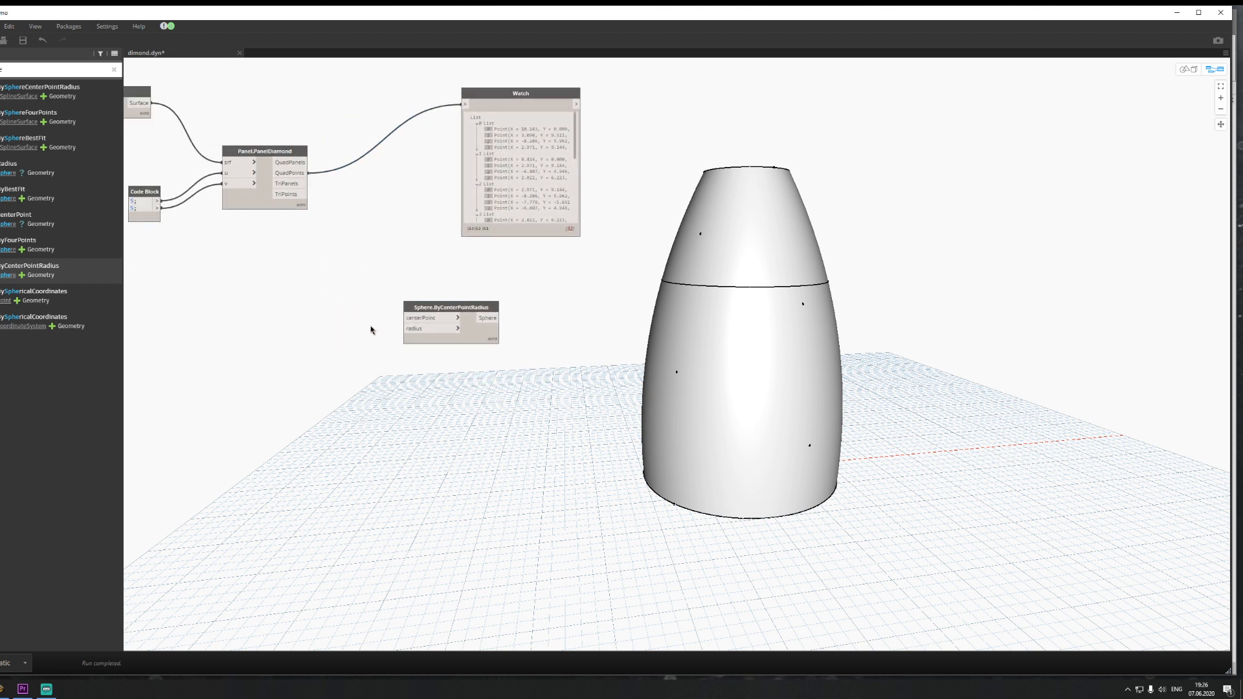
{"action": "left_click", "coordinate": [23, 665]}
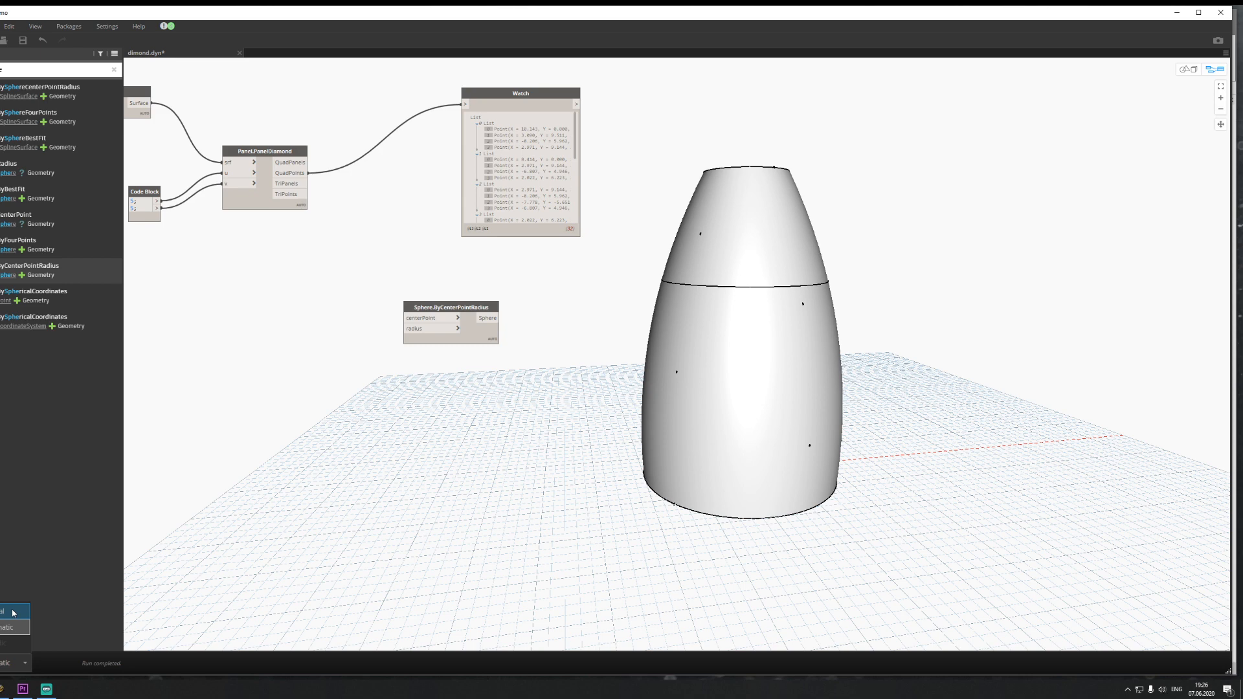
{"action": "left_click", "coordinate": [13, 612]}
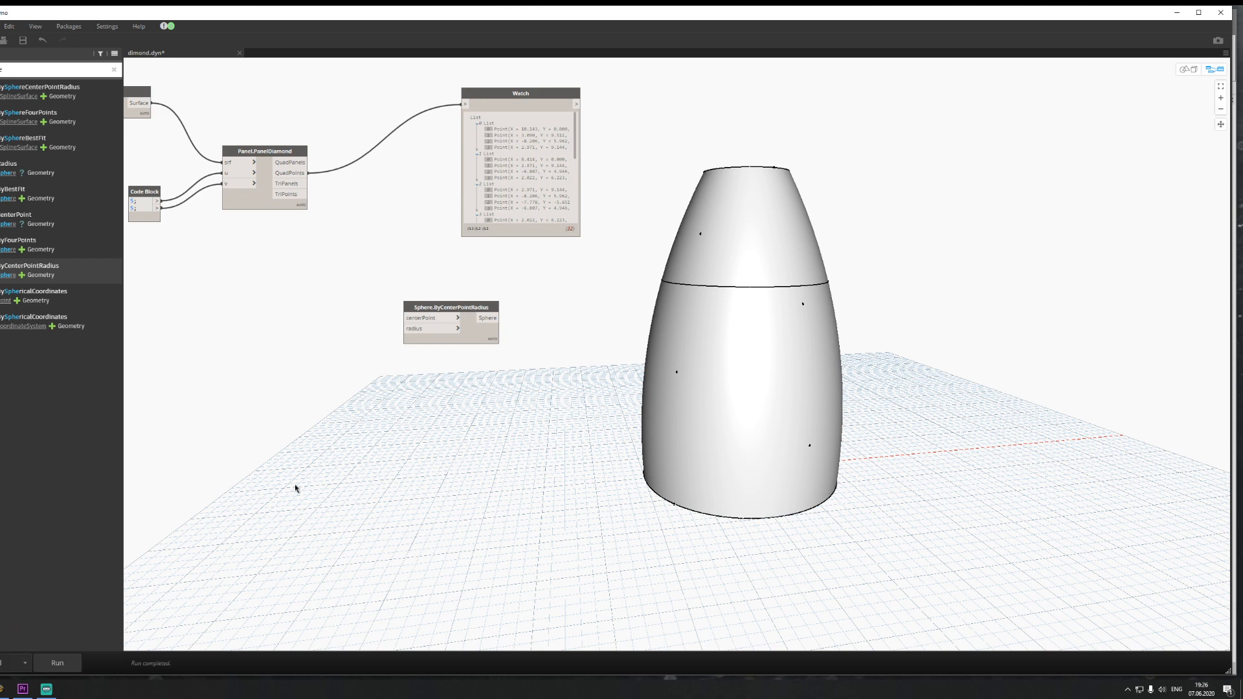
Step: Turn off the geometry preview of the Surface.ByLoft and Panel.PanelDiamond nodes
{"action": "middle_click_drag", "start_coordinate": [296, 488], "coordinate": [474, 593]}
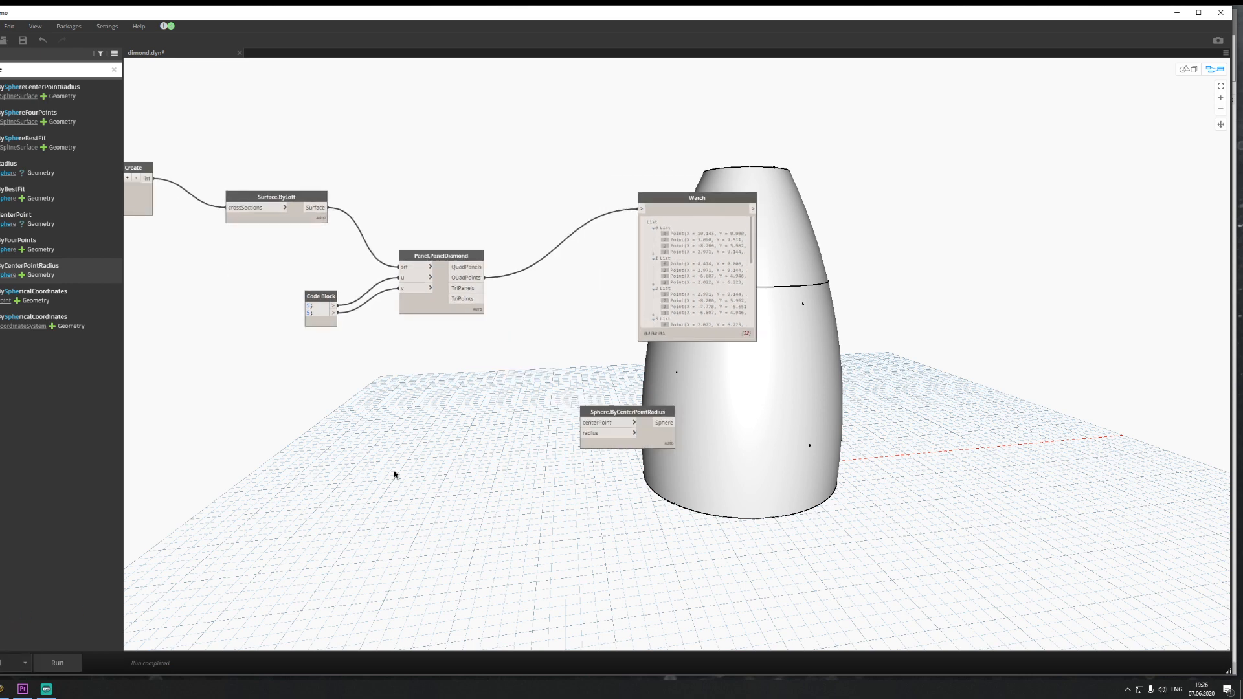
{"action": "left_click", "coordinate": [290, 221]}
{"action": "right_click", "coordinate": [291, 216]}
{"action": "left_click", "coordinate": [324, 283]}
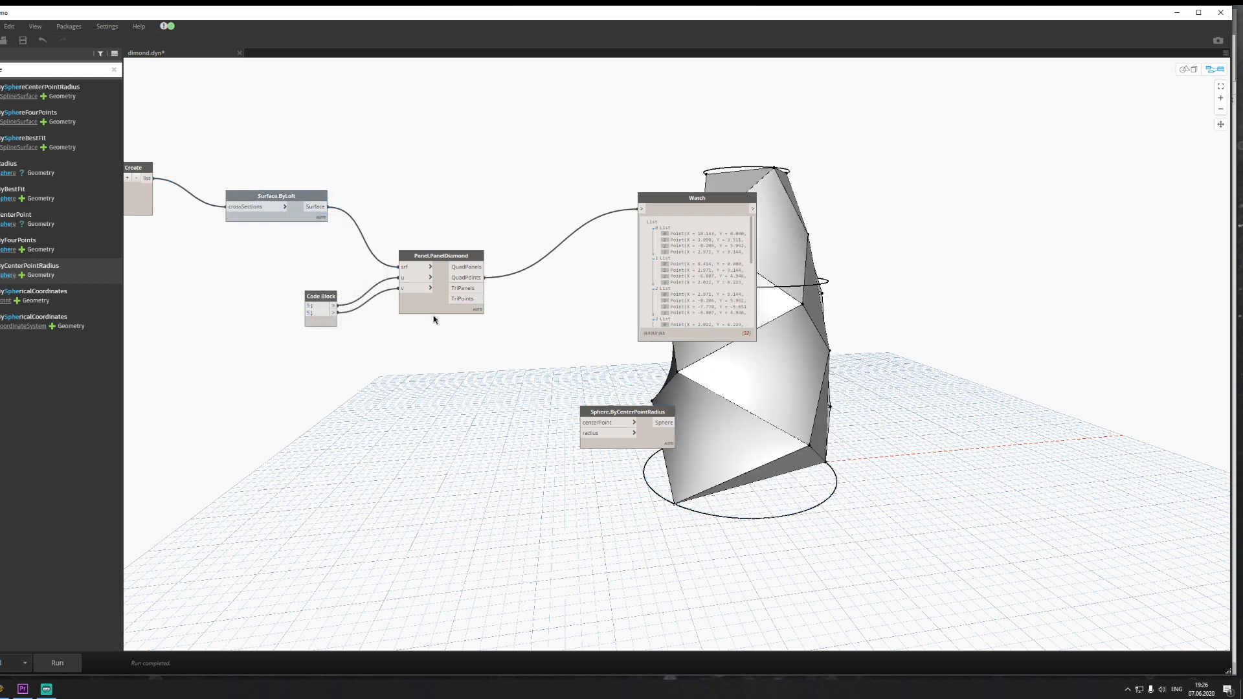
{"action": "left_click", "coordinate": [433, 303]}
{"action": "right_click", "coordinate": [433, 303]}
{"action": "left_click", "coordinate": [462, 379]}
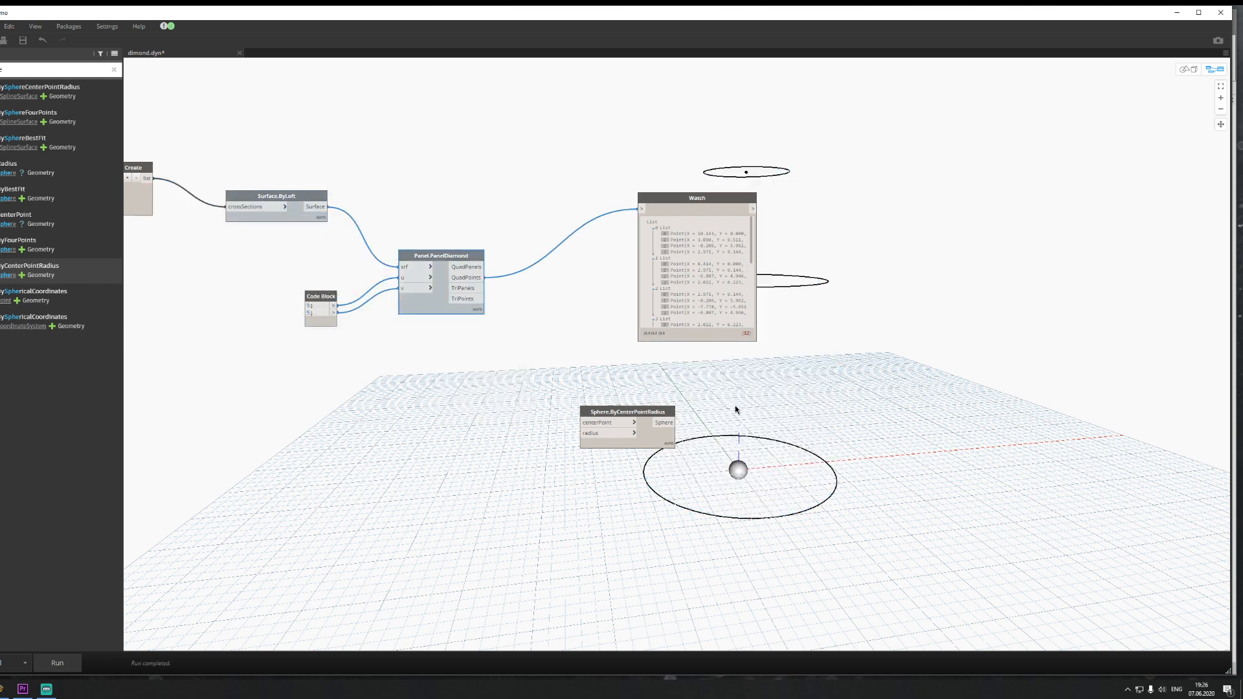
Step: Connect the QuadPoints output of Panel.PanelDiamond to the centerPoint input of Sphere.ByCenterPointRadius and run the graph
{"action": "middle_click_drag", "start_coordinate": [741, 467], "coordinate": [525, 405]}
{"action": "scroll", "coordinate": [367, 298], "scroll_direction": "up", "scroll_amount": 1}
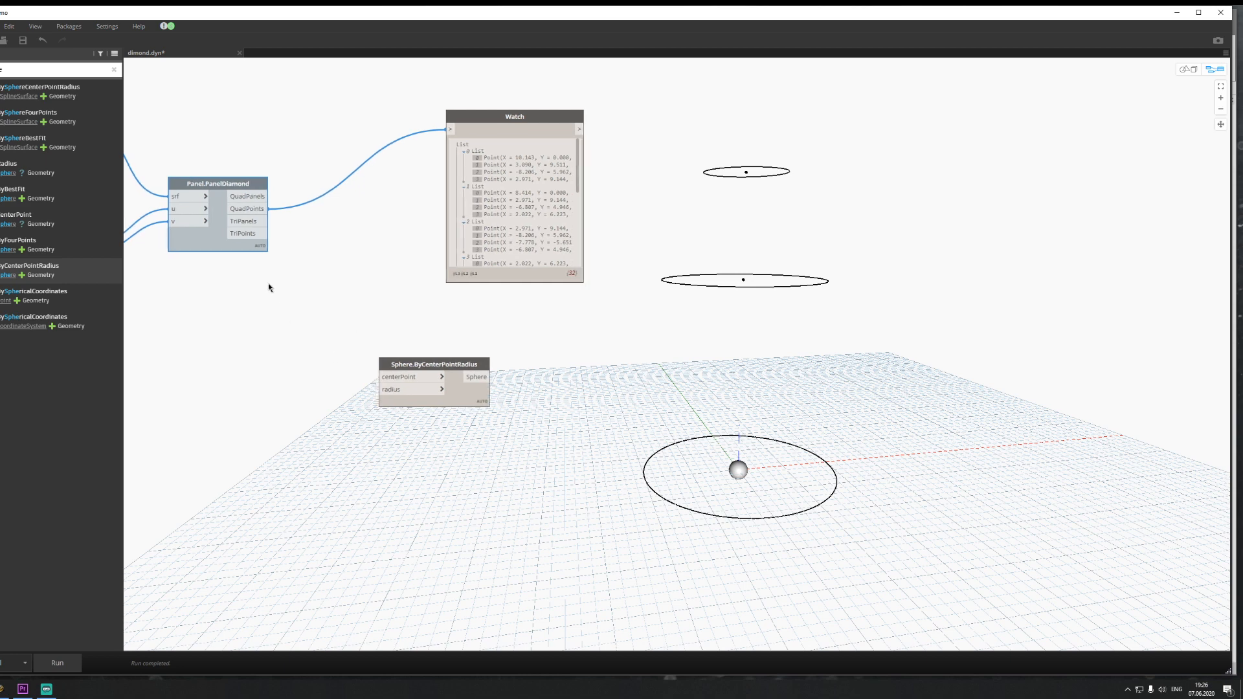
{"action": "left_click", "coordinate": [268, 208]}
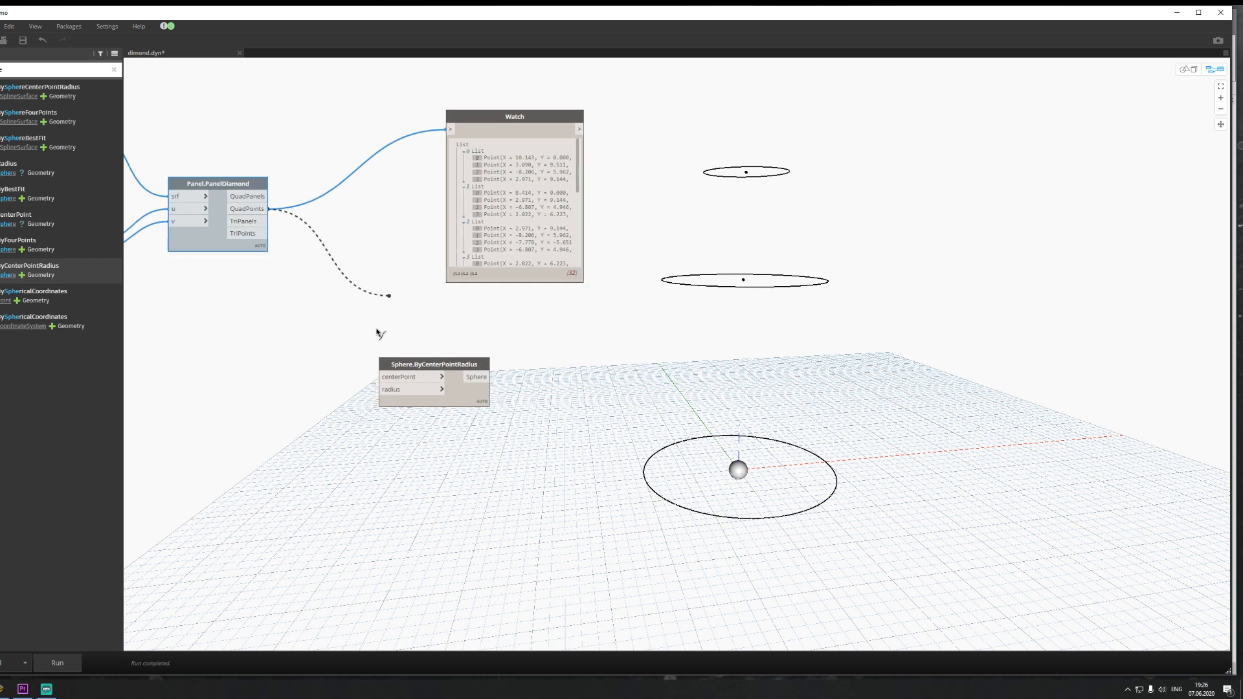
{"action": "left_click", "coordinate": [384, 382]}
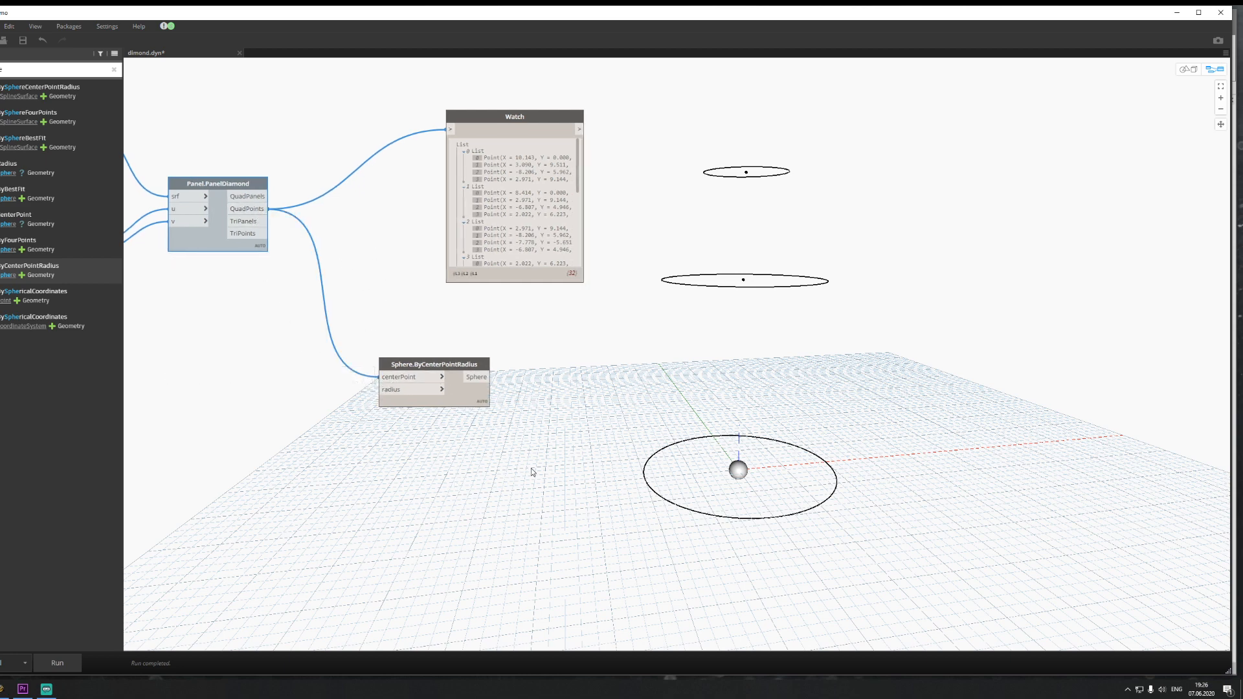
{"action": "left_click", "coordinate": [79, 658]}
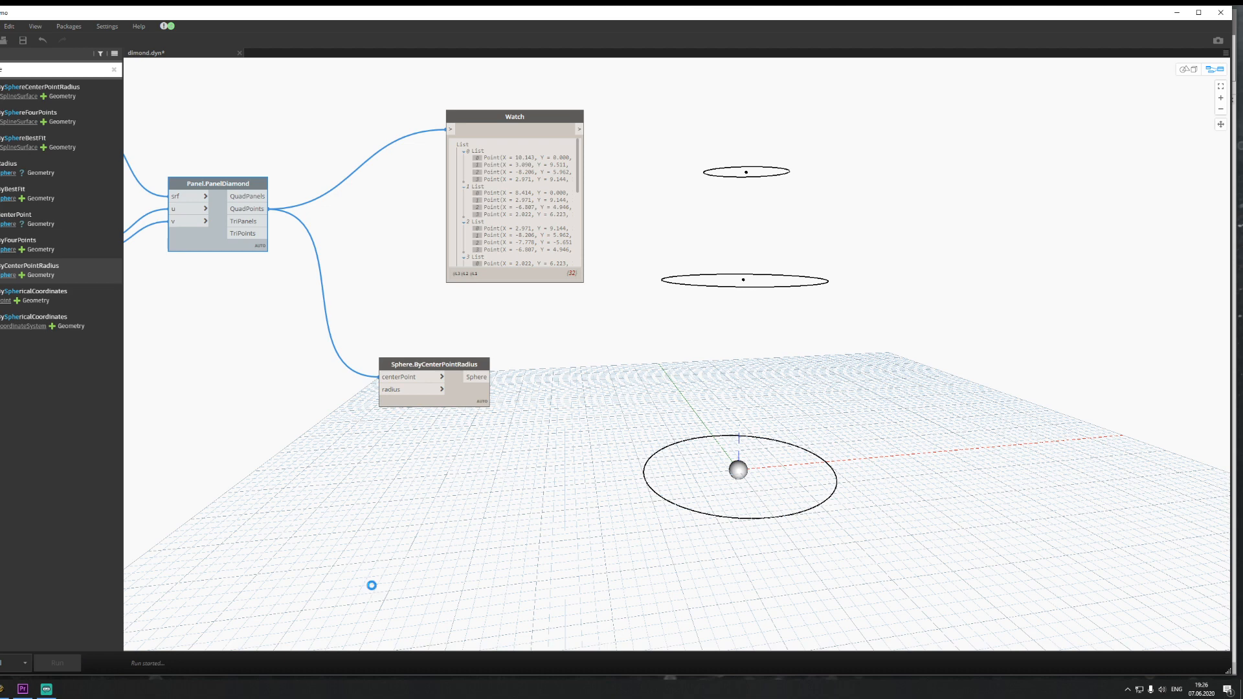
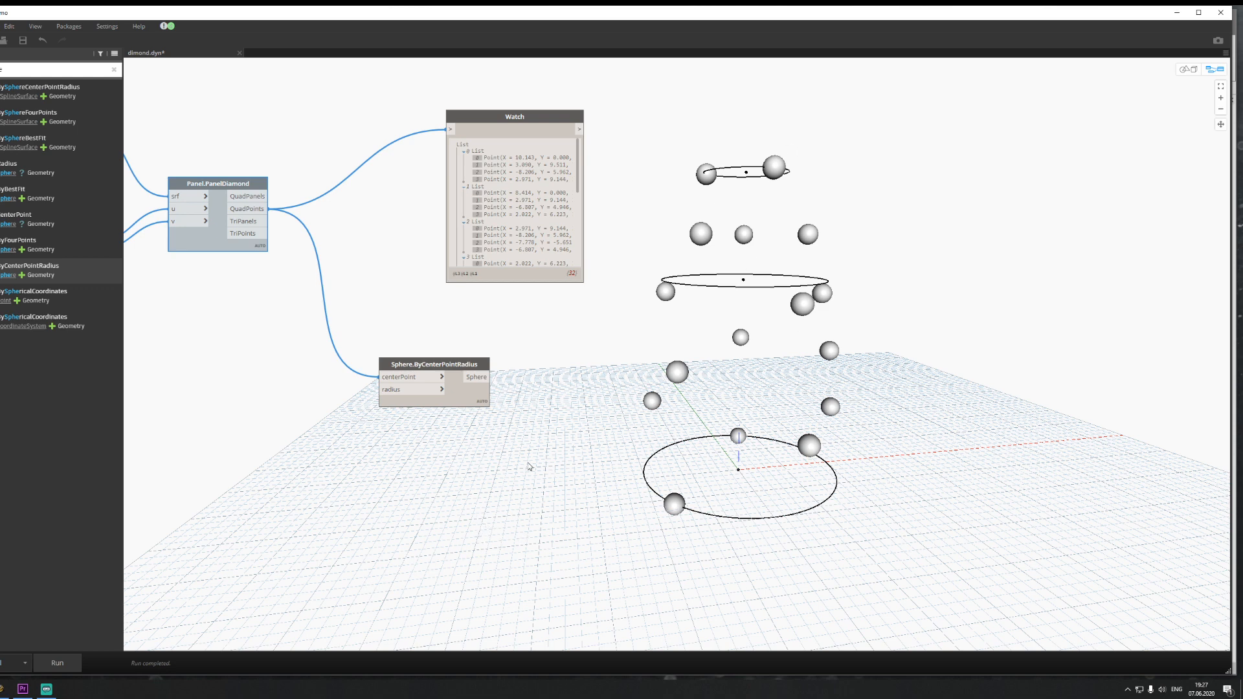
Step: Shift the Watch node closer to Panel.PanelDiamond, and connect a new Code Block containing 1 to the sphere node's radius input
{"action": "middle_click_drag", "start_coordinate": [476, 483], "coordinate": [431, 462]}
{"action": "left_click_drag", "start_coordinate": [462, 100], "coordinate": [366, 113]}
{"action": "middle_click_drag", "start_coordinate": [329, 361], "coordinate": [428, 349]}
{"action": "left_click", "coordinate": [386, 404]}
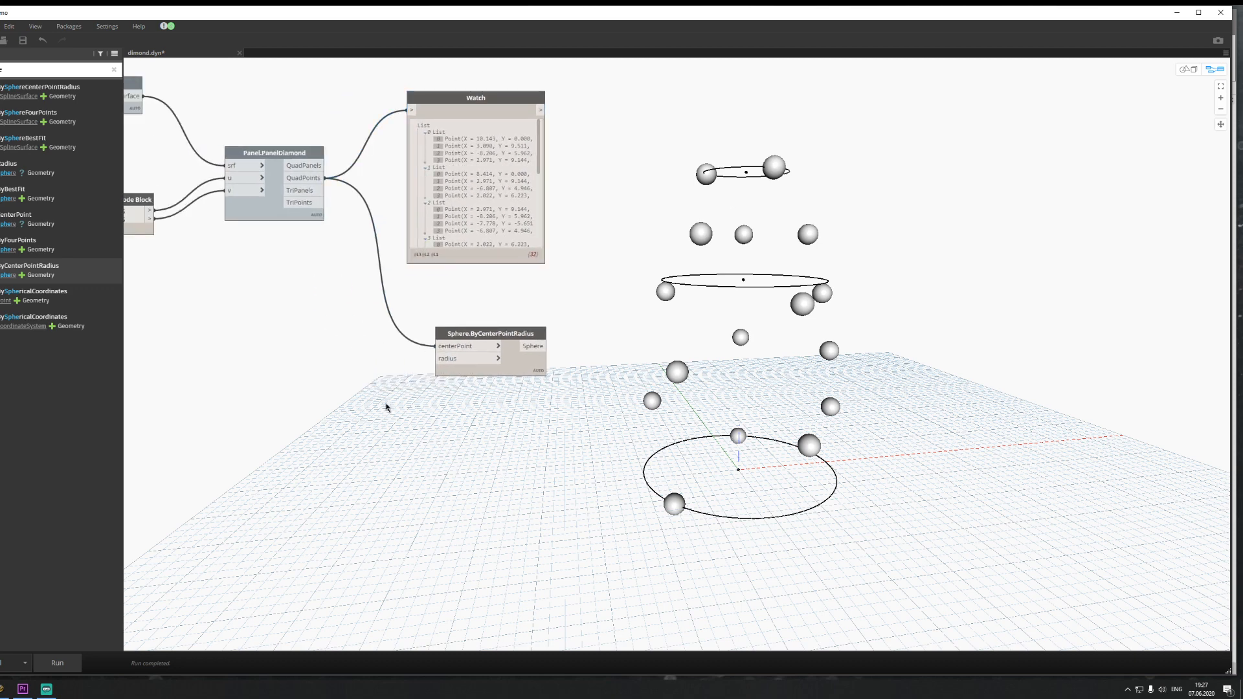
{"action": "double_click", "coordinate": [357, 417]}
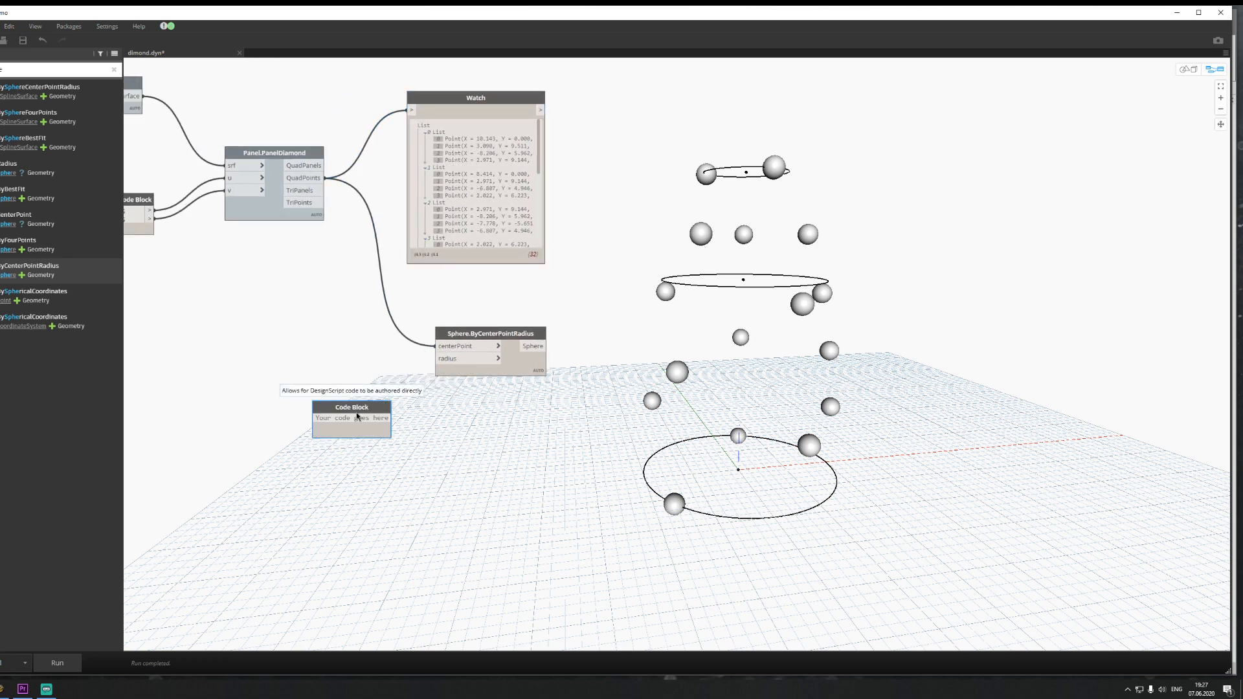
{"action": "type", "text": "1"}
{"action": "left_click", "coordinate": [370, 433]}
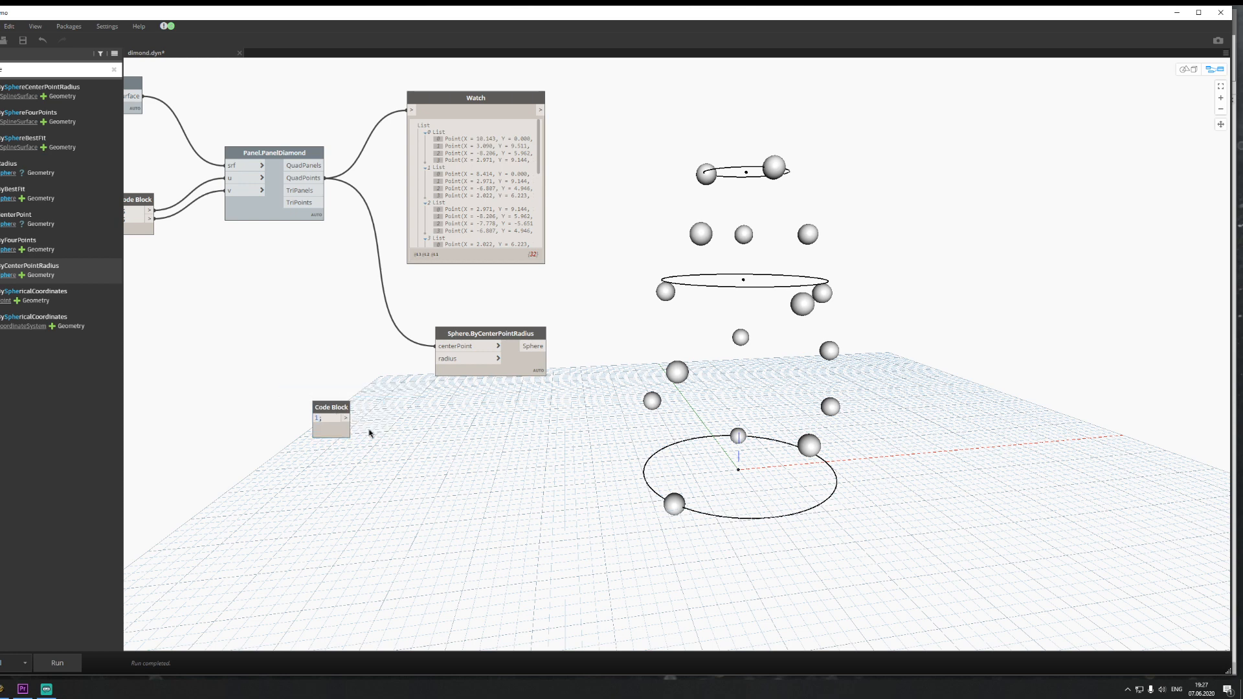
{"action": "mouse_move", "coordinate": [347, 418]}
{"action": "left_mouse_down"}
{"action": "mouse_move", "coordinate": [404, 415]}
{"action": "mouse_move", "coordinate": [439, 361]}
{"action": "left_mouse_up"}
{"action": "mouse_move", "coordinate": [452, 368]}
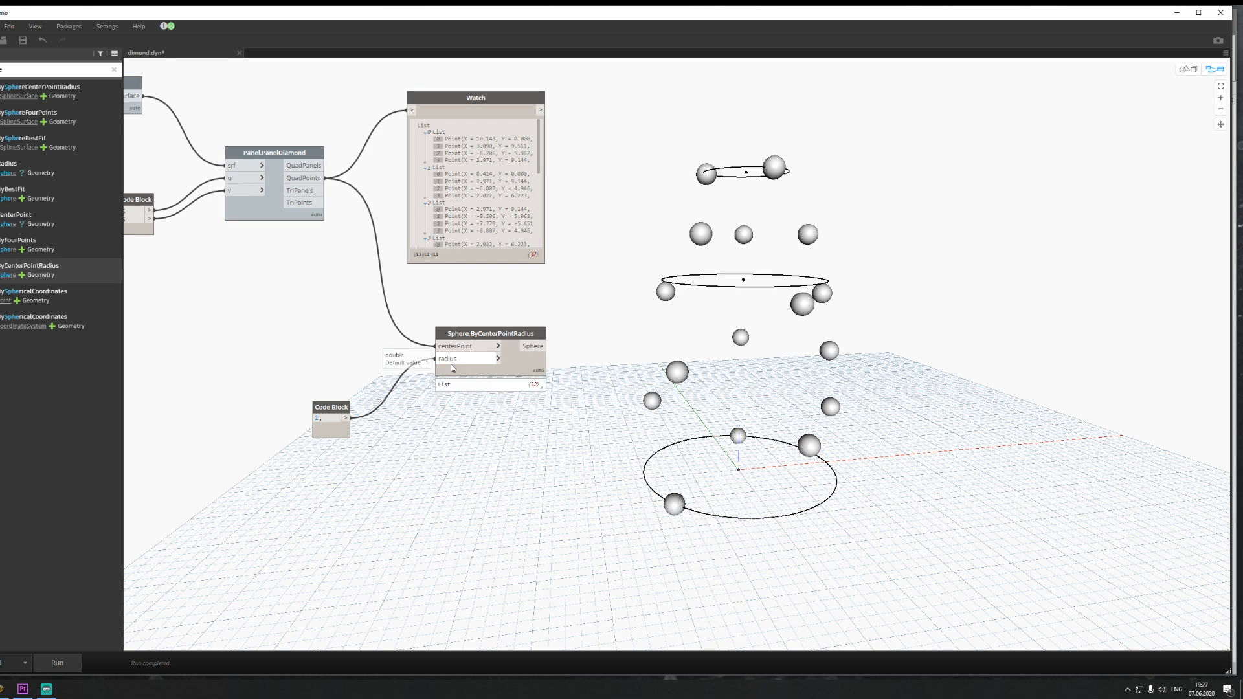
Step: Change the sphere radius Code Block to the range 0.1..1..#10 and run the graph
{"action": "scroll", "coordinate": [332, 437], "scroll_direction": "up", "scroll_amount": 5}
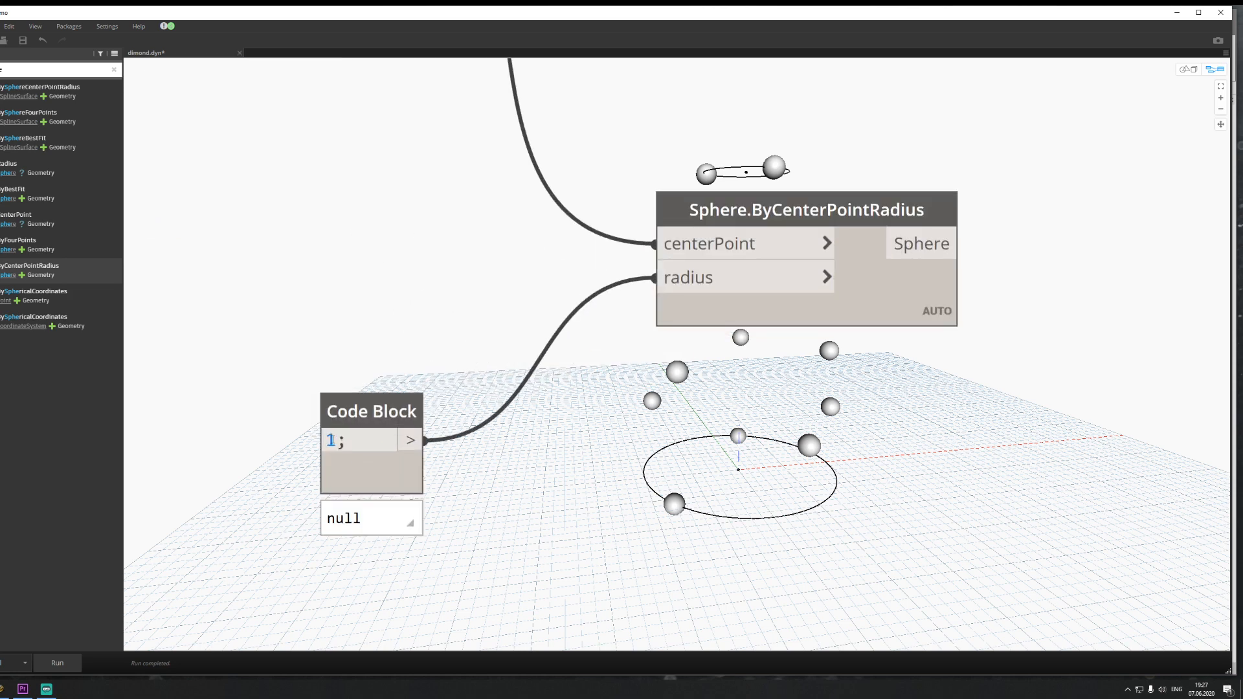
{"action": "double_click", "coordinate": [331, 441]}
{"action": "type", "text": "0.1"}
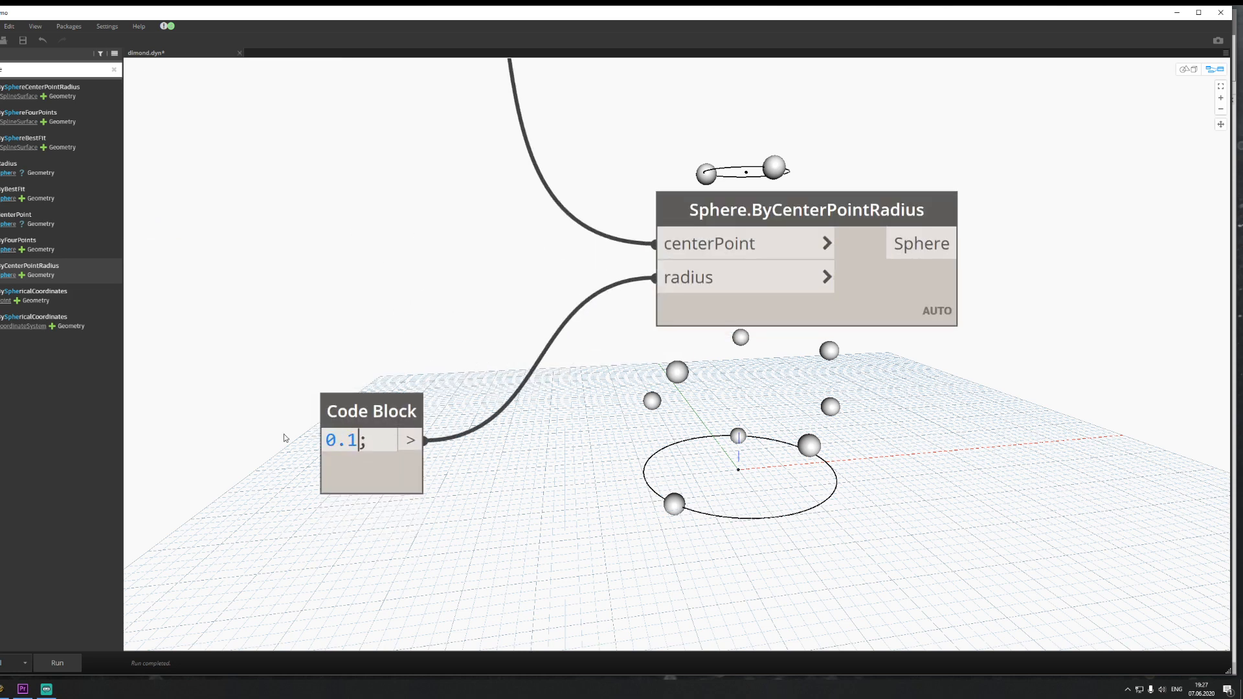
{"action": "type", "text": "..1.."}
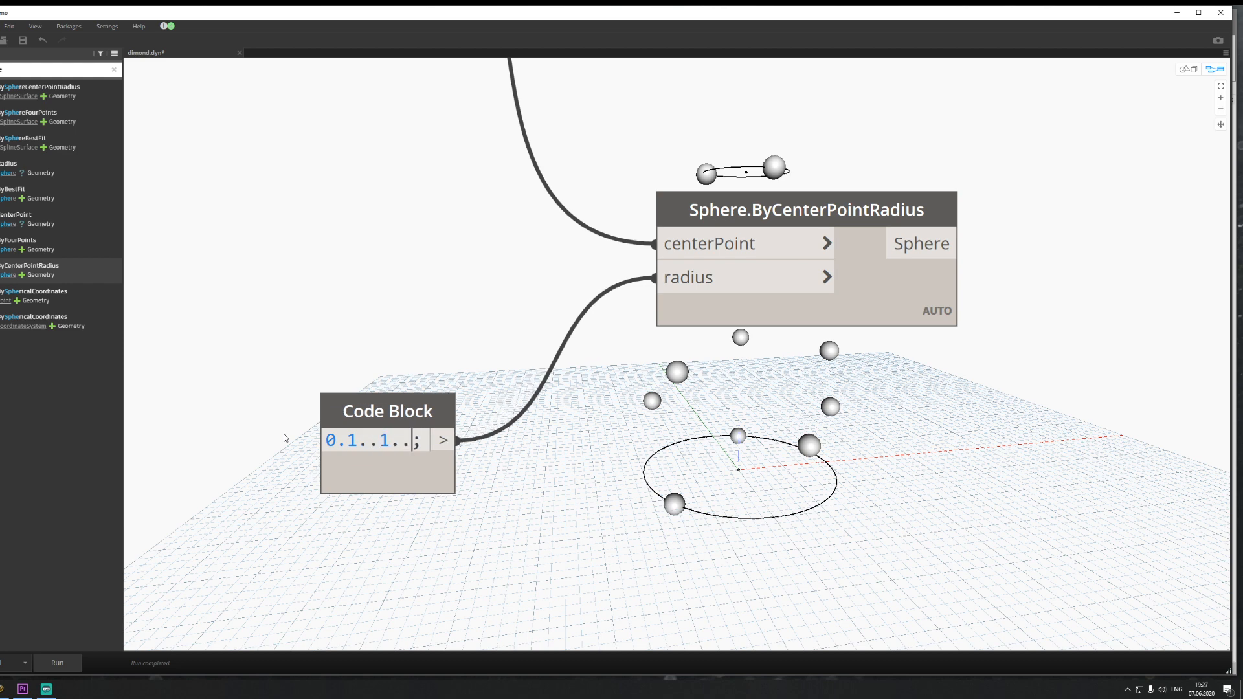
{"action": "type", "text": "#"}
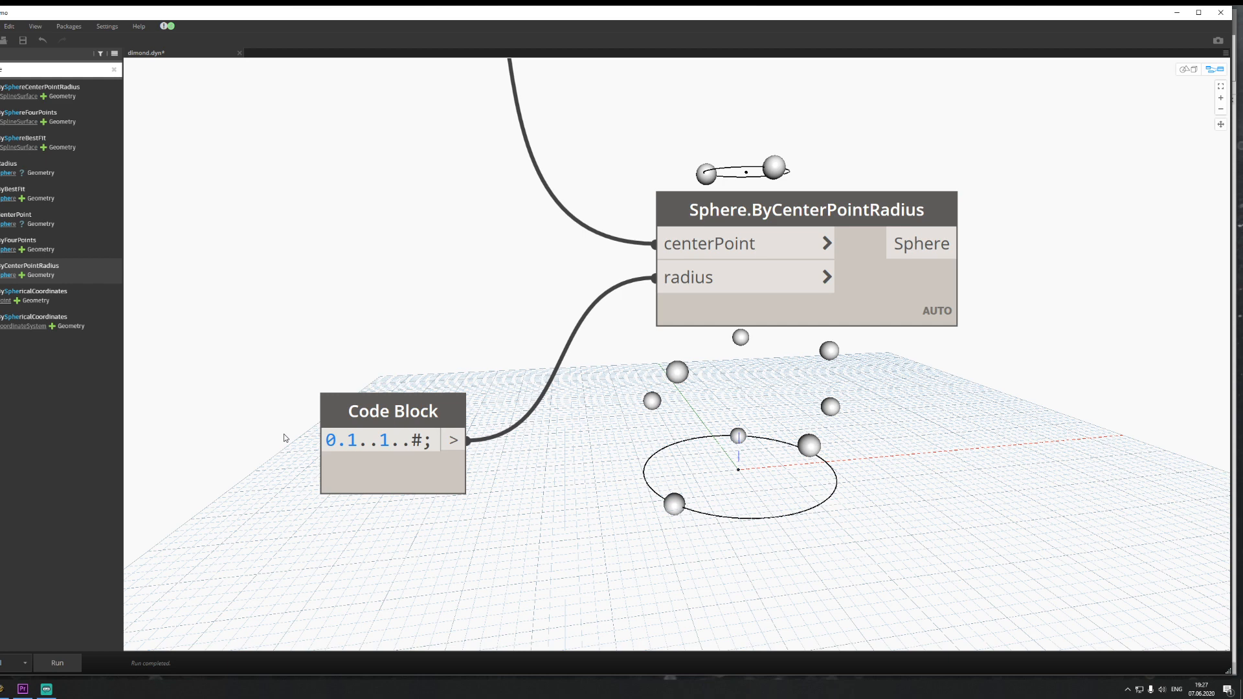
{"action": "type", "text": "10"}
{"action": "left_click", "coordinate": [286, 336]}
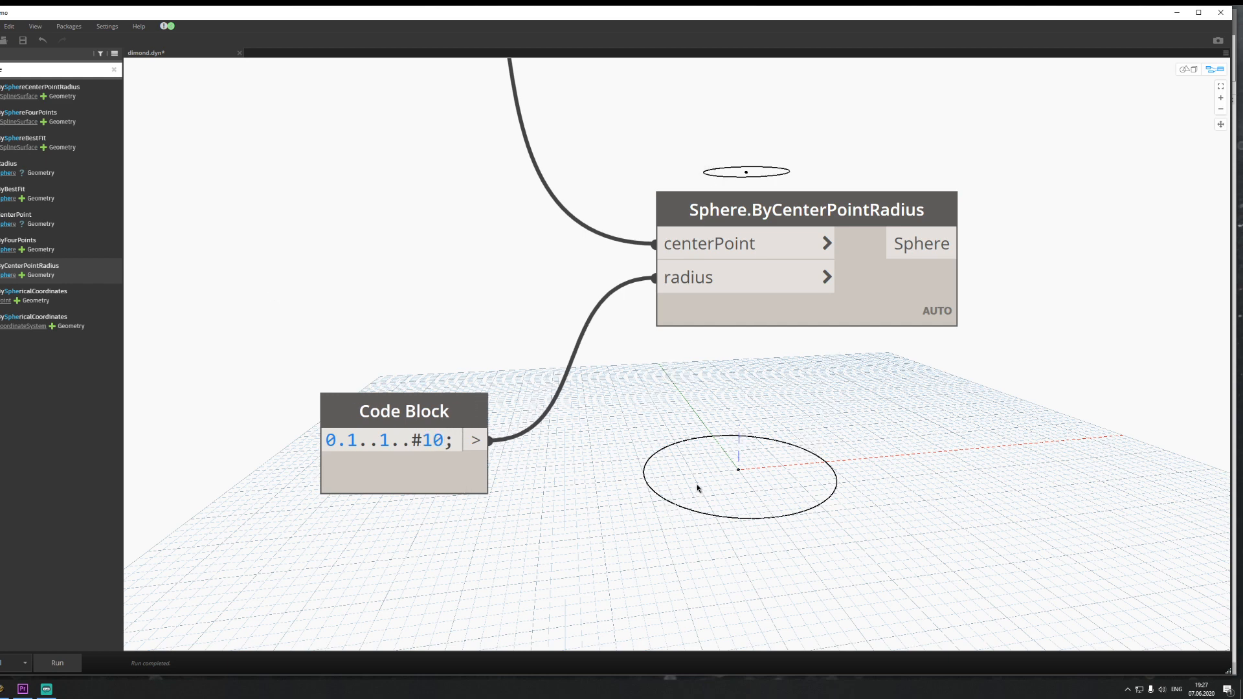
{"action": "middle_click_drag", "start_coordinate": [699, 487], "coordinate": [419, 430]}
{"action": "scroll", "coordinate": [497, 377], "scroll_direction": "down", "scroll_amount": 2}
{"action": "scroll", "coordinate": [376, 367], "scroll_direction": "down", "scroll_amount": 3}
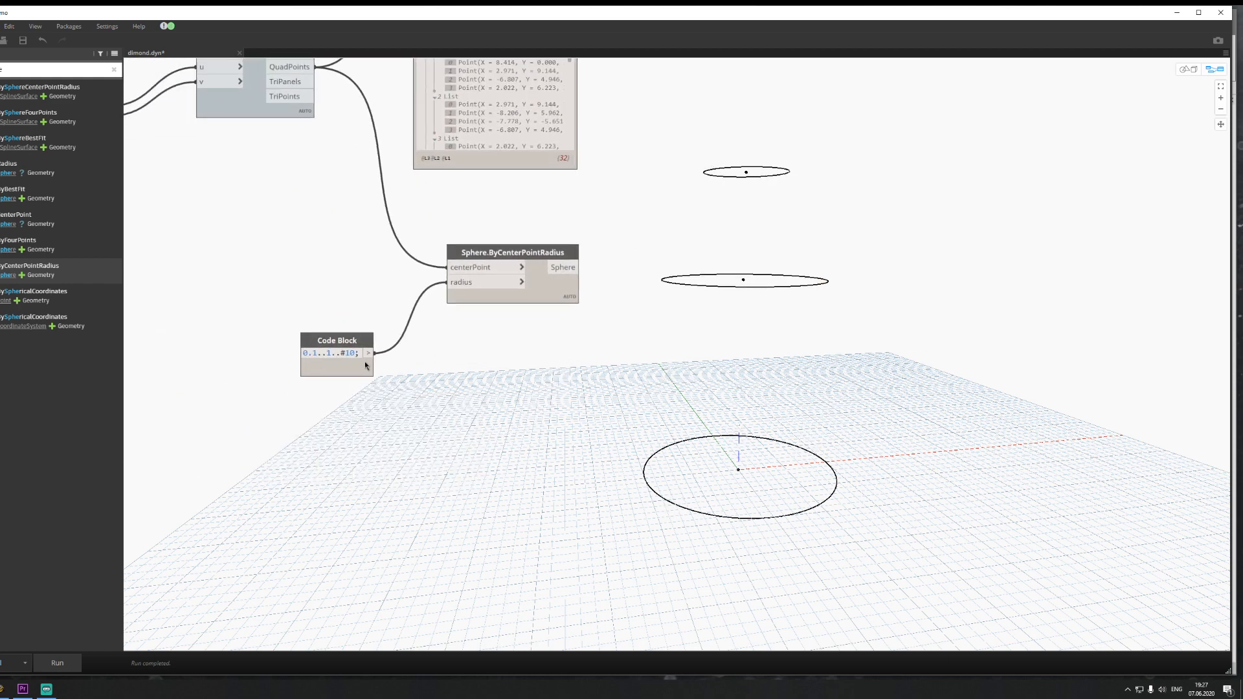
{"action": "left_click", "coordinate": [58, 663]}
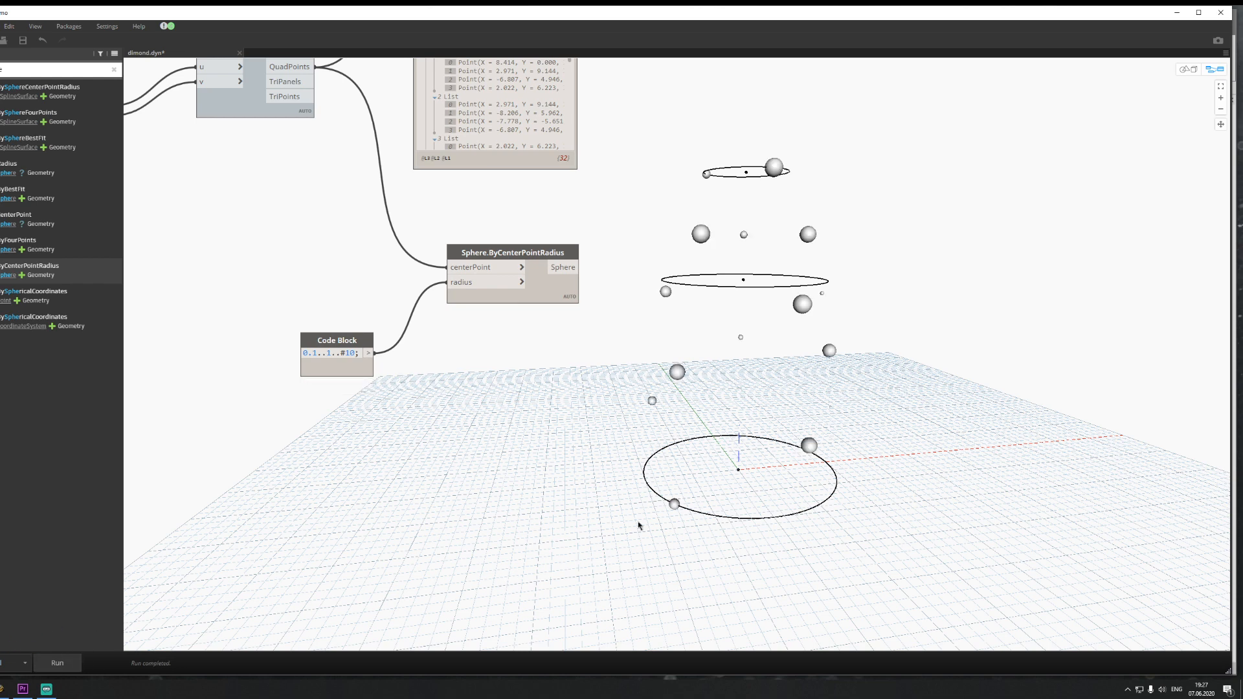
Step: Inspect the spheres of varying radius from another angle in the 3D background preview and return to the graph
{"action": "left_click", "coordinate": [1189, 72]}
{"action": "left_click", "coordinate": [1221, 139]}
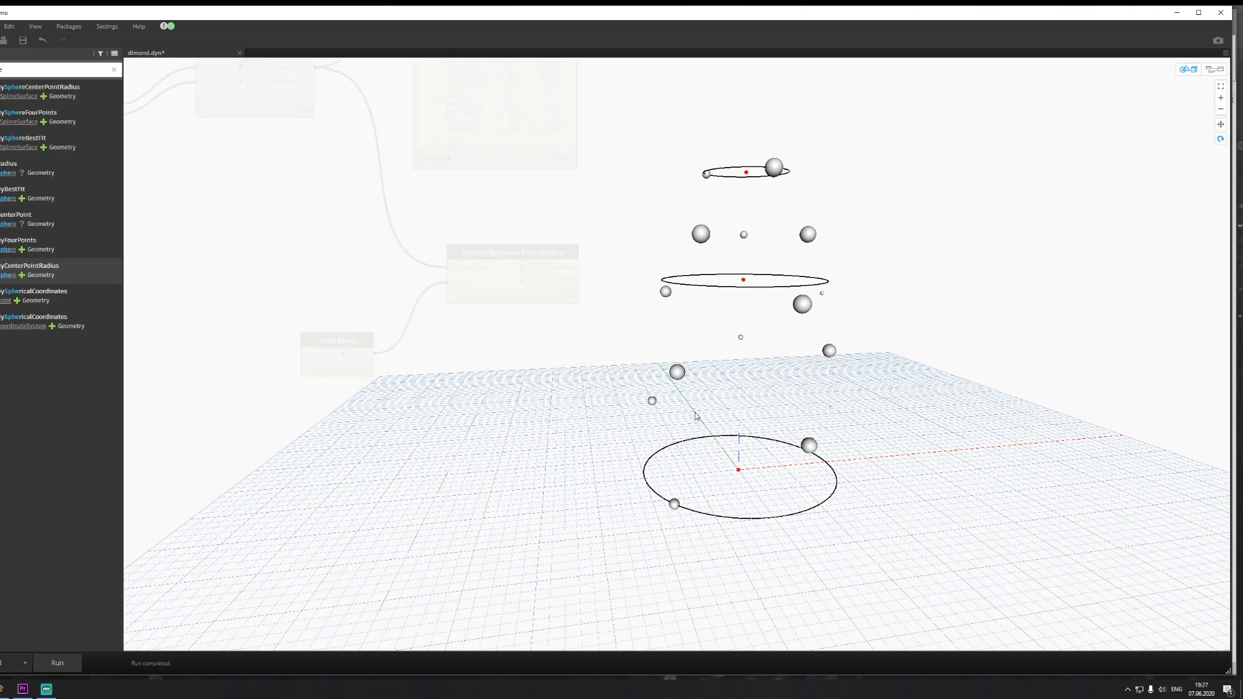
{"action": "mouse_move", "coordinate": [696, 421]}
{"action": "left_mouse_down"}
{"action": "mouse_move", "coordinate": [918, 391]}
{"action": "mouse_move", "coordinate": [932, 363]}
{"action": "mouse_move", "coordinate": [755, 403]}
{"action": "mouse_move", "coordinate": [744, 418]}
{"action": "mouse_move", "coordinate": [641, 413]}
{"action": "mouse_move", "coordinate": [591, 395]}
{"action": "mouse_move", "coordinate": [679, 406]}
{"action": "left_mouse_up"}
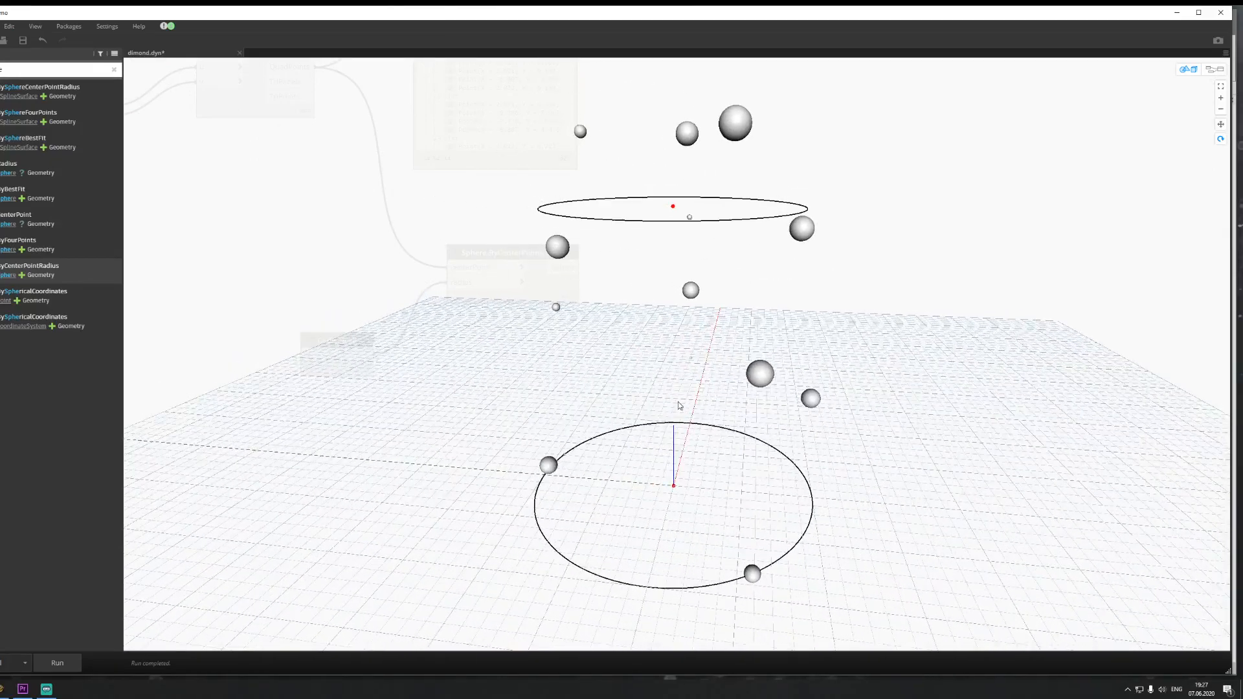
{"action": "scroll", "coordinate": [671, 408], "scroll_direction": "down", "scroll_amount": 2}
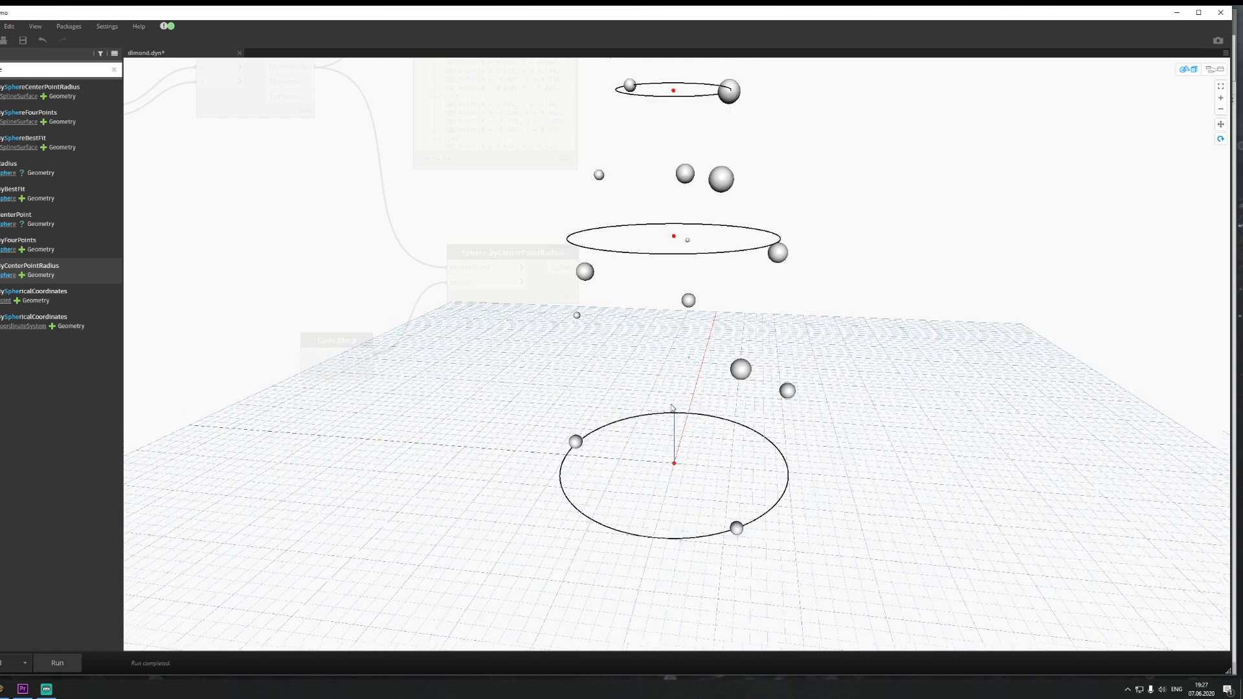
{"action": "left_click", "coordinate": [1221, 138]}
{"action": "left_click", "coordinate": [1215, 68]}
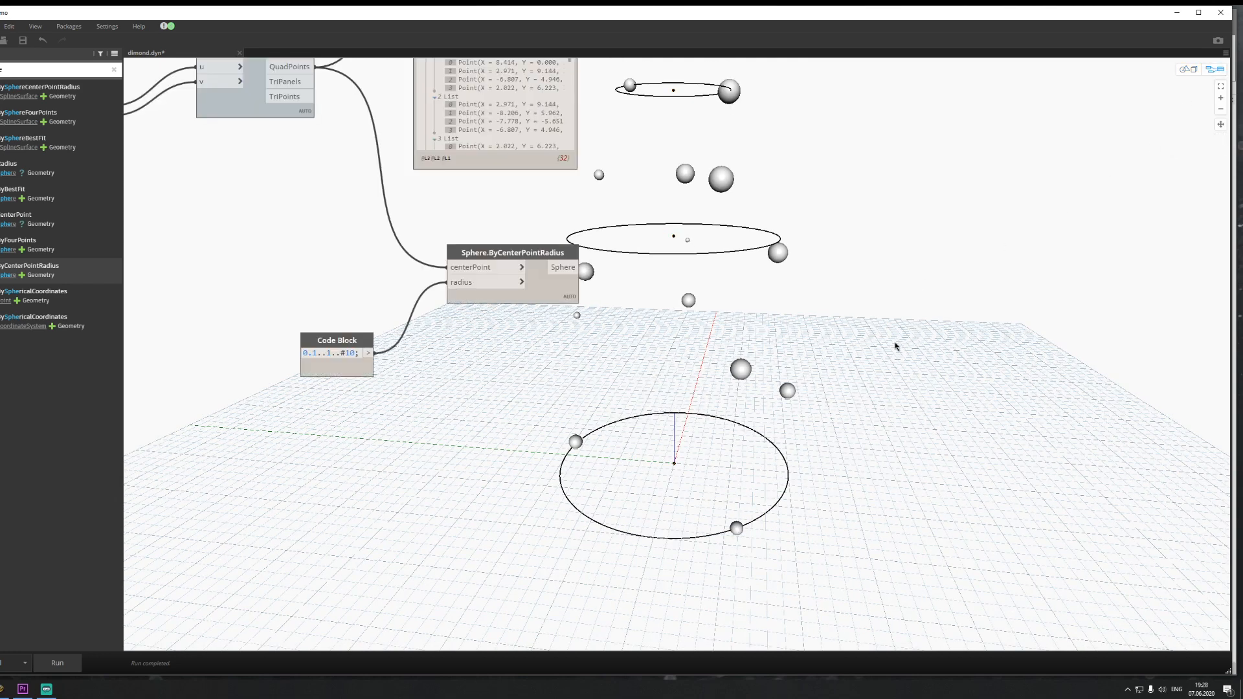
Step: Turn on the Panel.PanelDiamond preview to view the panels together with the spheres, and turn it off again
{"action": "left_click", "coordinate": [186, 247]}
{"action": "right_click", "coordinate": [189, 249]}
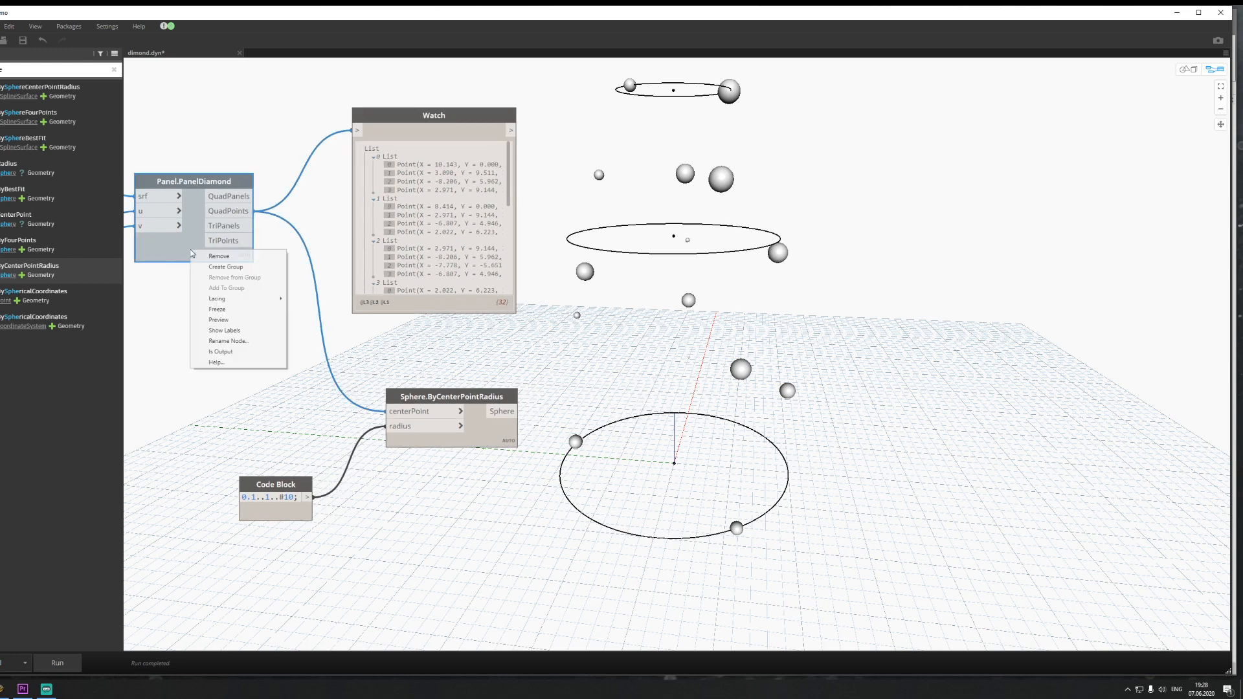
{"action": "left_click", "coordinate": [223, 320]}
{"action": "left_click", "coordinate": [950, 414]}
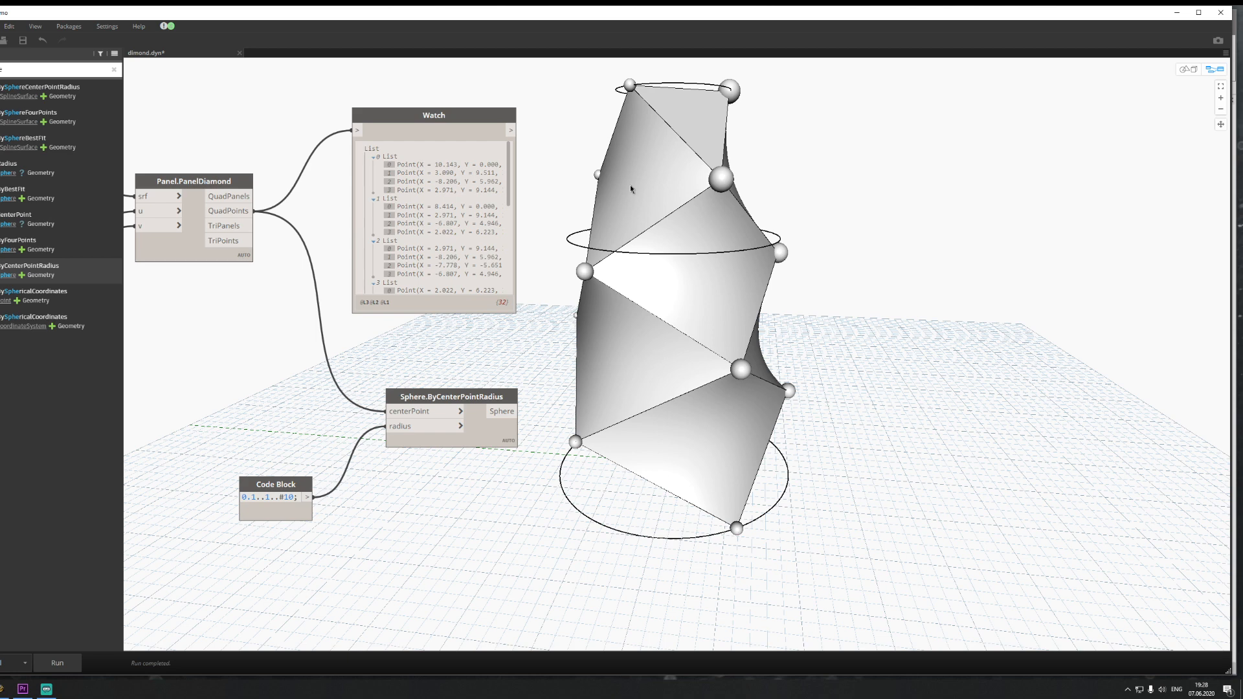
{"action": "middle_click_drag", "start_coordinate": [551, 180], "coordinate": [654, 285]}
{"action": "left_click", "coordinate": [287, 359]}
{"action": "right_click", "coordinate": [288, 361]}
{"action": "left_click", "coordinate": [324, 405]}
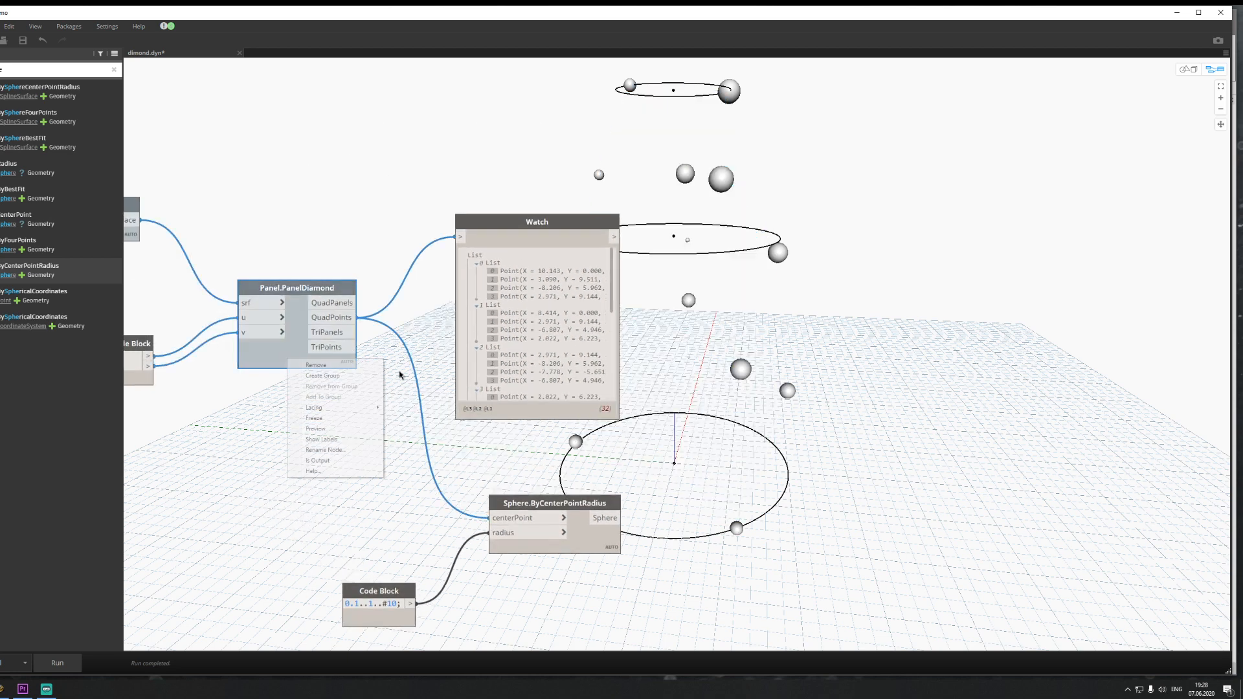
Step: Move the Watch node well above and beyond the Panel.PanelDiamond node to clear space around it
{"action": "left_click_drag", "start_coordinate": [528, 231], "coordinate": [516, 79]}
{"action": "middle_click_drag", "start_coordinate": [666, 257], "coordinate": [537, 443]}
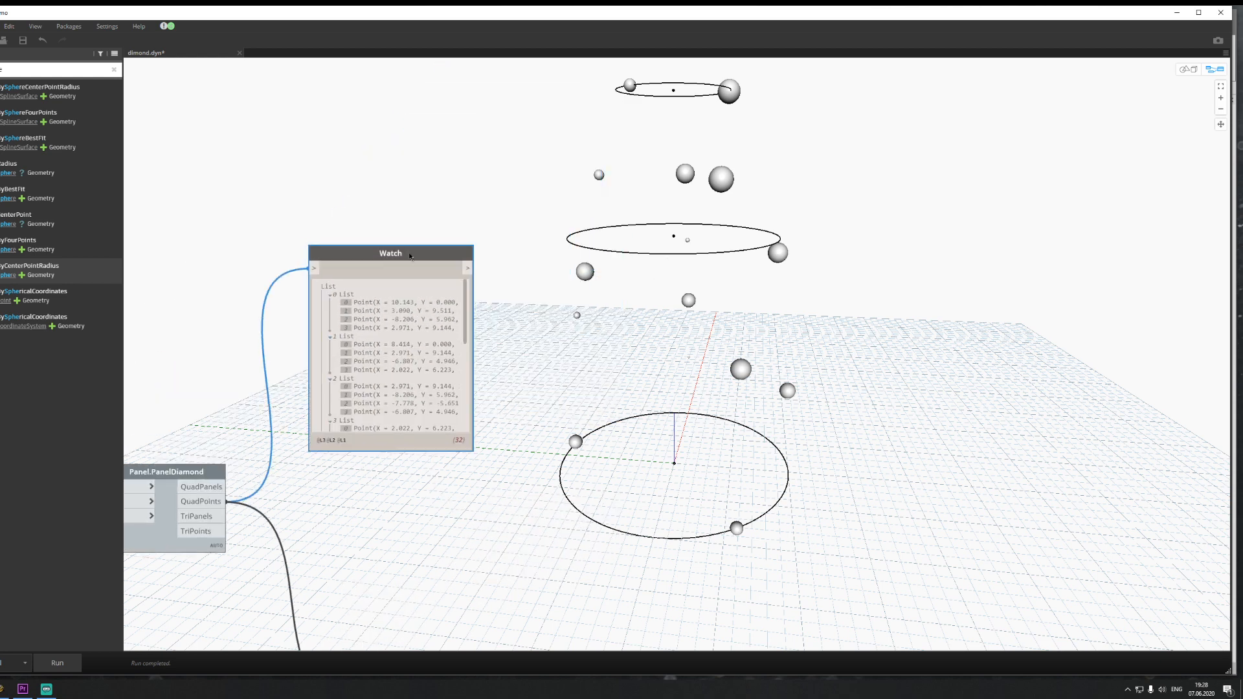
{"action": "left_click_drag", "start_coordinate": [435, 251], "coordinate": [515, 117]}
Step: Turn off the geometry preview of the uppermost Circle.ByCenterPointRadius node in the graph
{"action": "scroll", "coordinate": [454, 346], "scroll_direction": "down", "scroll_amount": 5}
{"action": "scroll", "coordinate": [455, 346], "scroll_direction": "down", "scroll_amount": 3}
{"action": "middle_click_drag", "start_coordinate": [261, 391], "coordinate": [623, 376]}
{"action": "scroll", "coordinate": [423, 293], "scroll_direction": "up", "scroll_amount": 4}
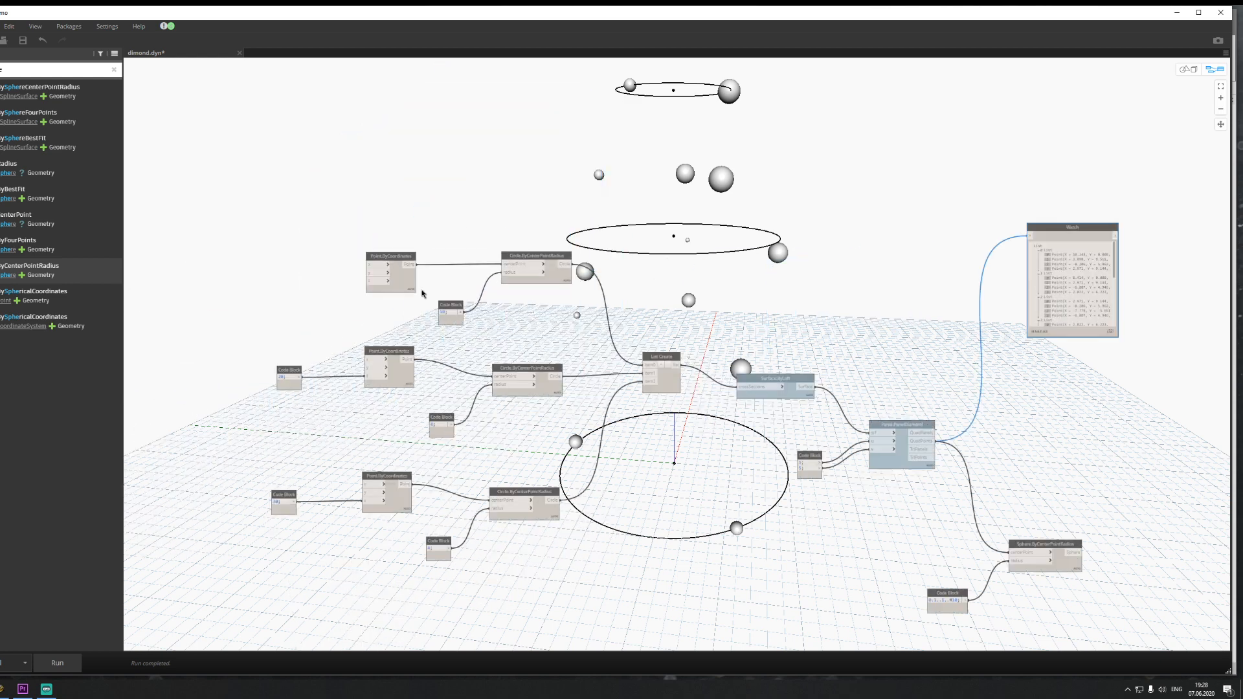
{"action": "scroll", "coordinate": [554, 312], "scroll_direction": "up", "scroll_amount": 4}
{"action": "left_click", "coordinate": [547, 259]}
{"action": "right_click", "coordinate": [546, 259]}
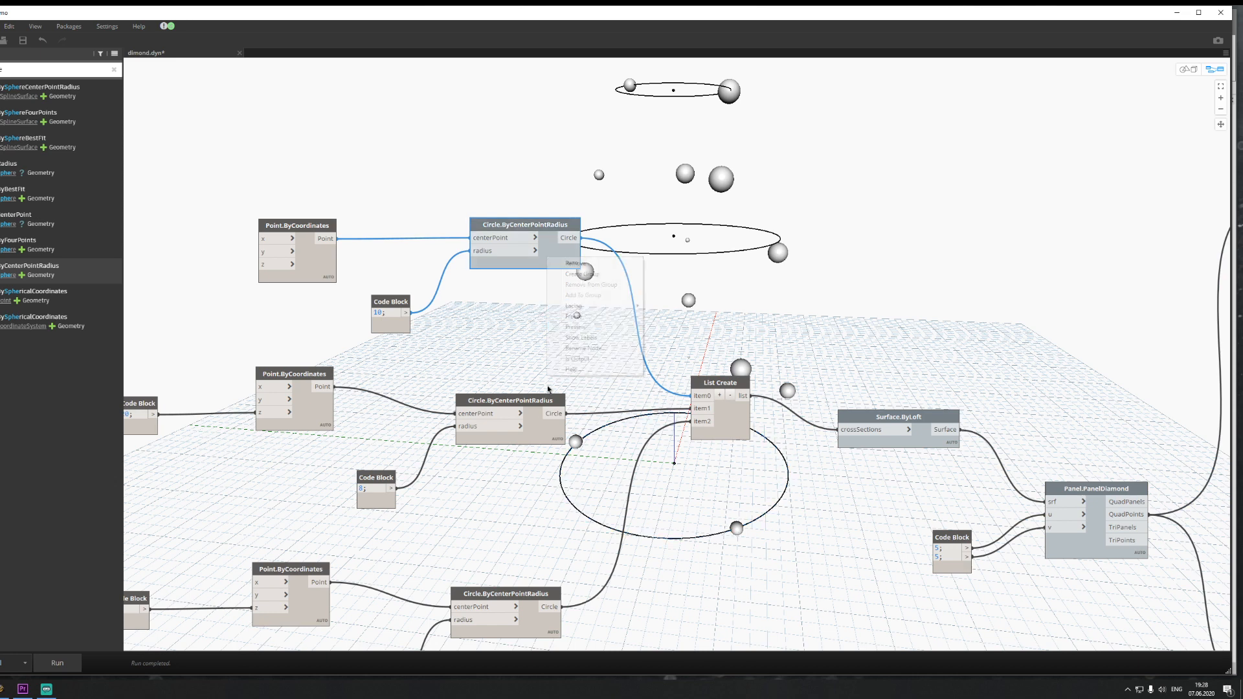
Step: Turn off the geometry preview of the middle and lowest Circle.ByCenterPointRadius nodes
{"action": "left_click", "coordinate": [529, 438]}
{"action": "right_click", "coordinate": [528, 436]}
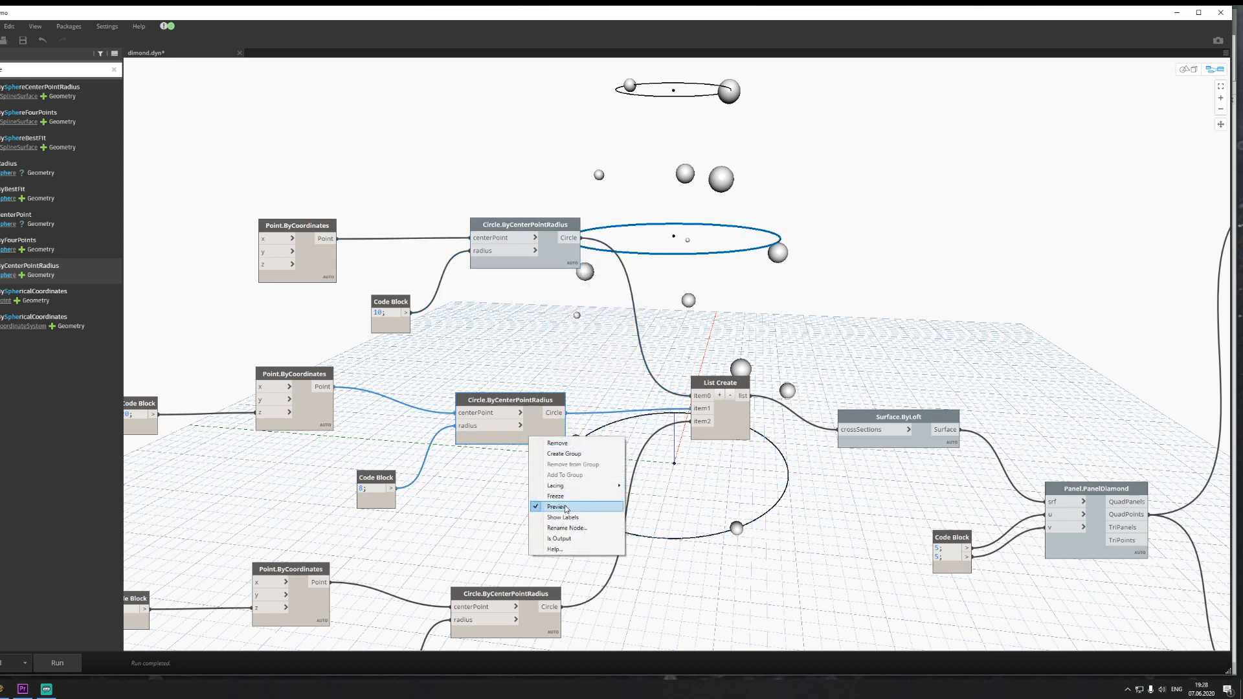
{"action": "left_click", "coordinate": [566, 509]}
{"action": "middle_click_drag", "start_coordinate": [689, 606], "coordinate": [603, 399]}
{"action": "left_click", "coordinate": [444, 427]}
{"action": "right_click", "coordinate": [444, 429]}
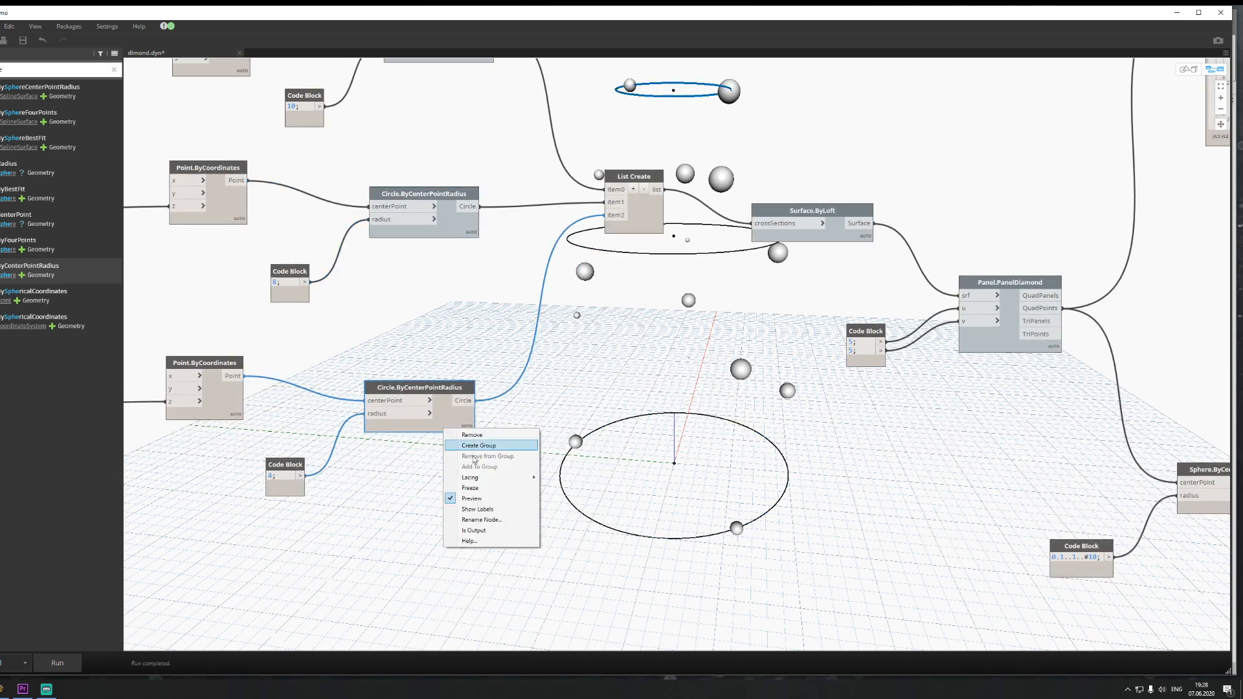
{"action": "left_click", "coordinate": [557, 506]}
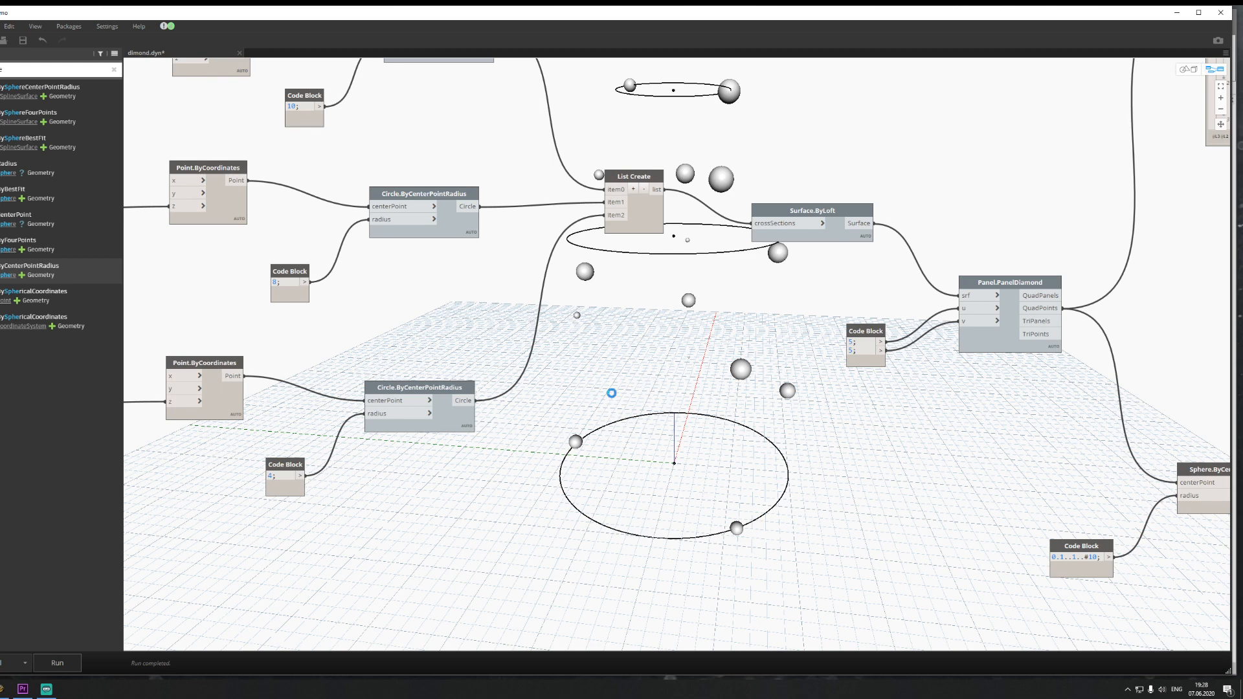
Step: Turn off the geometry preview of the List Create node that collects the three circles
{"action": "middle_click_drag", "start_coordinate": [540, 317], "coordinate": [666, 365]}
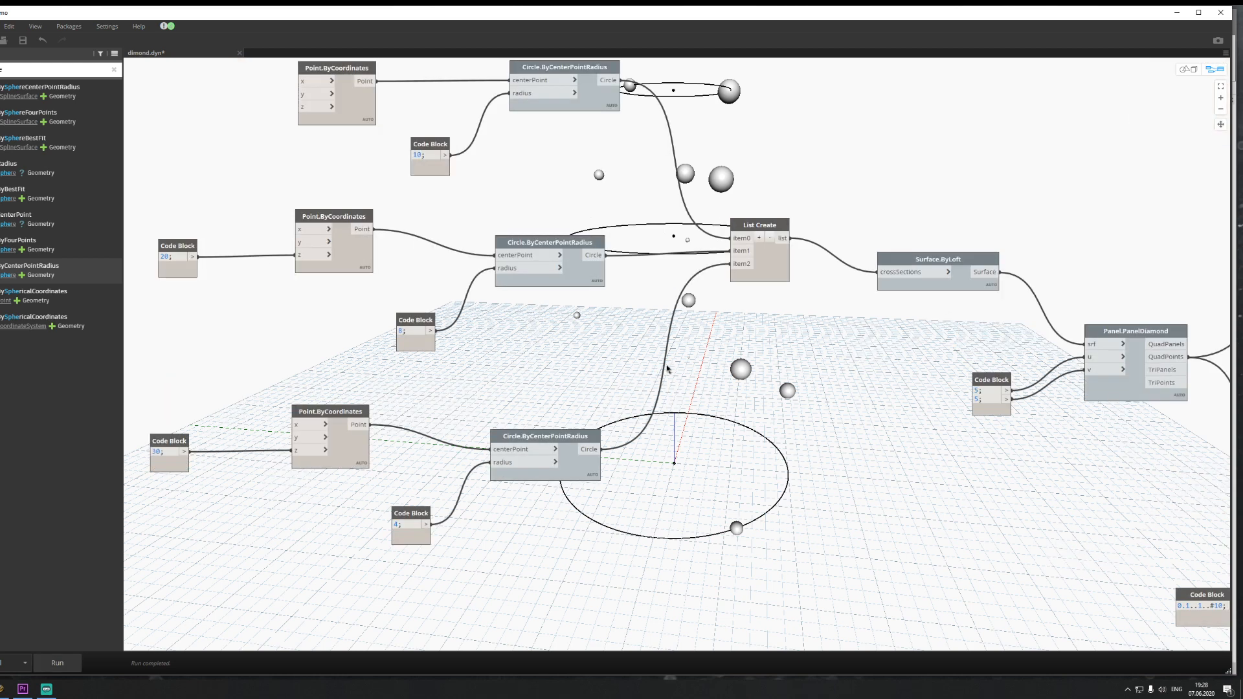
{"action": "right_click", "coordinate": [781, 271]}
{"action": "left_click", "coordinate": [806, 329]}
{"action": "left_click", "coordinate": [771, 445]}
Step: Turn off the geometry preview of the Sphere.ByCenterPointRadius node
{"action": "scroll", "coordinate": [771, 445], "scroll_direction": "down", "scroll_amount": 5}
{"action": "middle_click_drag", "start_coordinate": [839, 489], "coordinate": [302, 419]}
{"action": "middle_click_drag", "start_coordinate": [563, 400], "coordinate": [591, 392]}
{"action": "scroll", "coordinate": [591, 393], "scroll_direction": "up", "scroll_amount": 3}
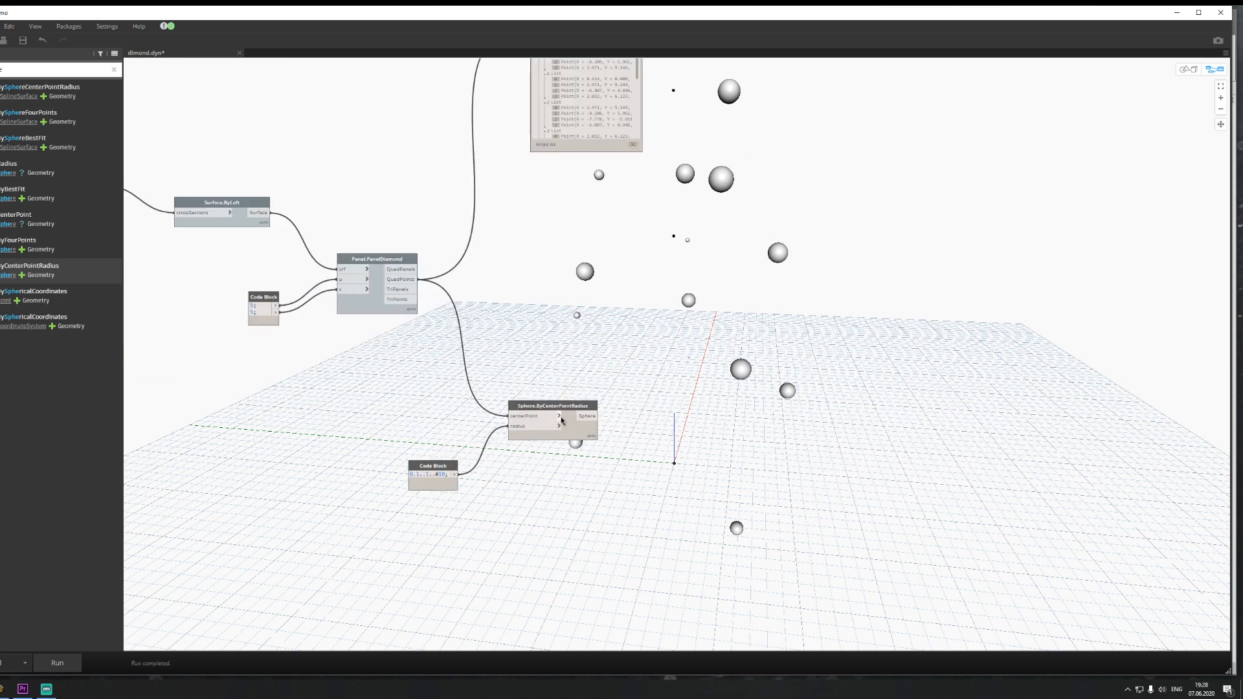
{"action": "left_click", "coordinate": [574, 433]}
{"action": "right_click", "coordinate": [573, 433]}
{"action": "left_click", "coordinate": [731, 433]}
{"action": "middle_click_drag", "start_coordinate": [732, 431], "coordinate": [496, 443]}
Step: Add a Line.ByStartPointEndPoint node in the empty canvas area between the Watch and Sphere.ByCenterPointRadius nodes
{"action": "scroll", "coordinate": [628, 429], "scroll_direction": "down", "scroll_amount": 5}
{"action": "scroll", "coordinate": [440, 357], "scroll_direction": "up", "scroll_amount": 3}
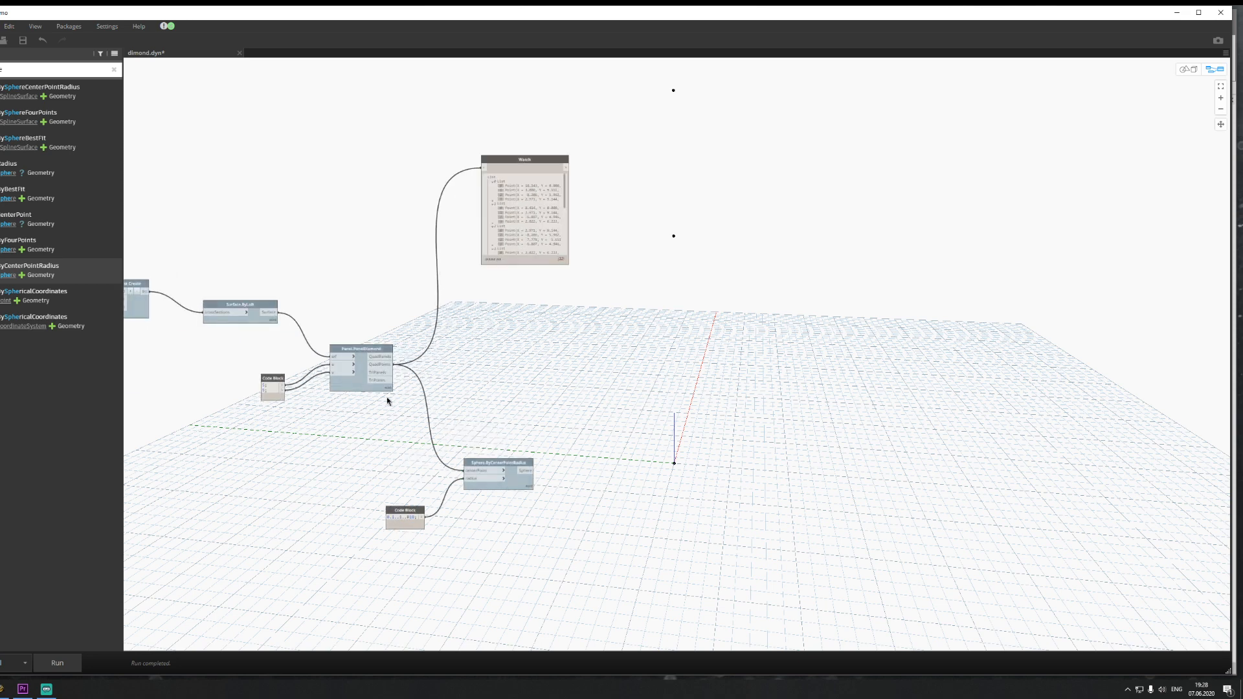
{"action": "scroll", "coordinate": [362, 394], "scroll_direction": "up", "scroll_amount": 4}
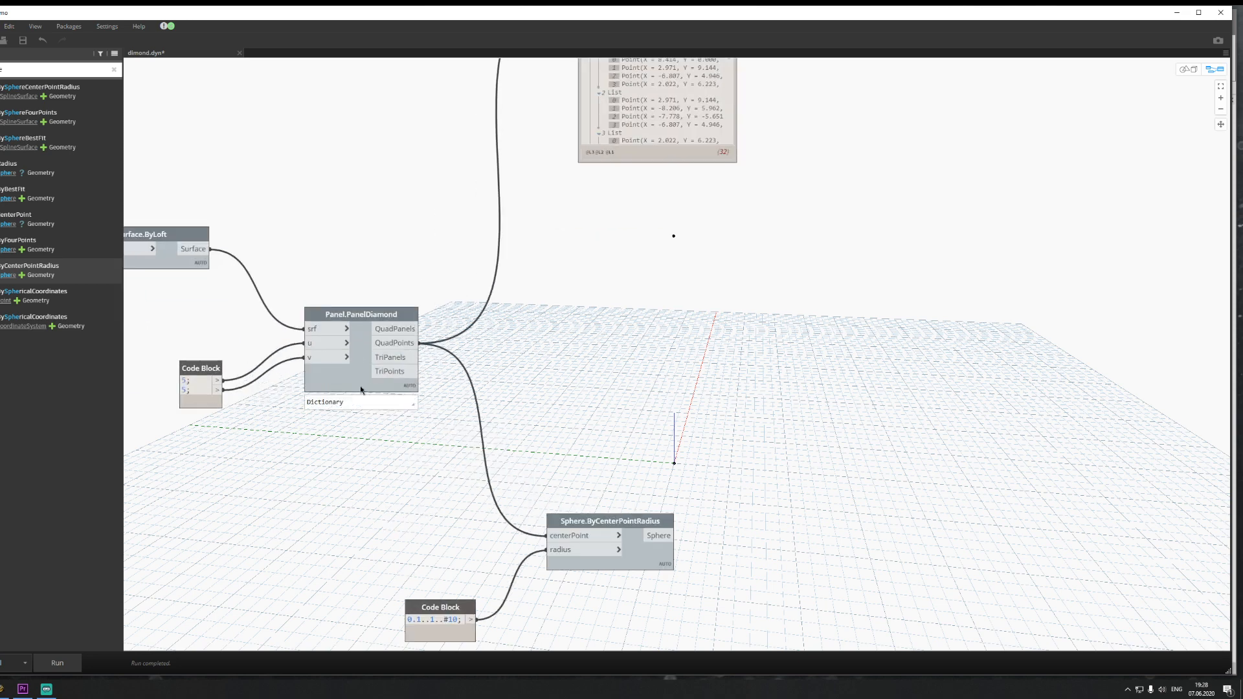
{"action": "scroll", "coordinate": [499, 355], "scroll_direction": "down", "scroll_amount": 5}
{"action": "scroll", "coordinate": [461, 344], "scroll_direction": "up", "scroll_amount": 2}
{"action": "middle_click_drag", "start_coordinate": [474, 350], "coordinate": [327, 350]}
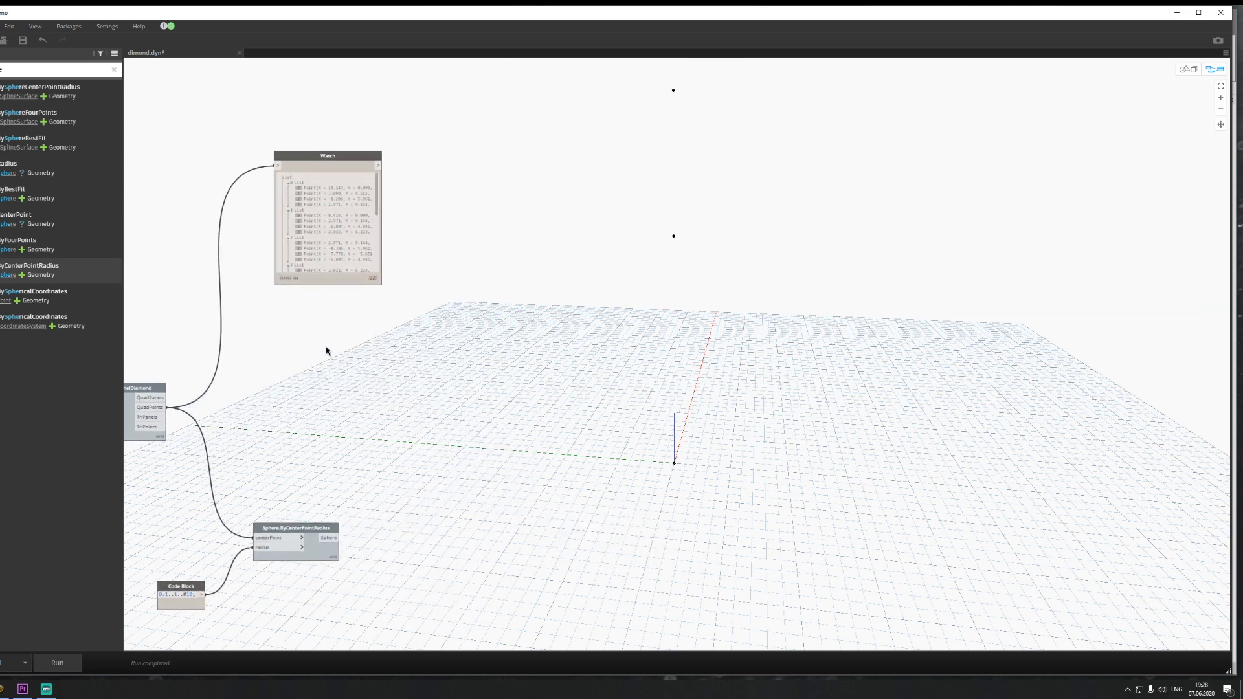
{"action": "right_click", "coordinate": [405, 400]}
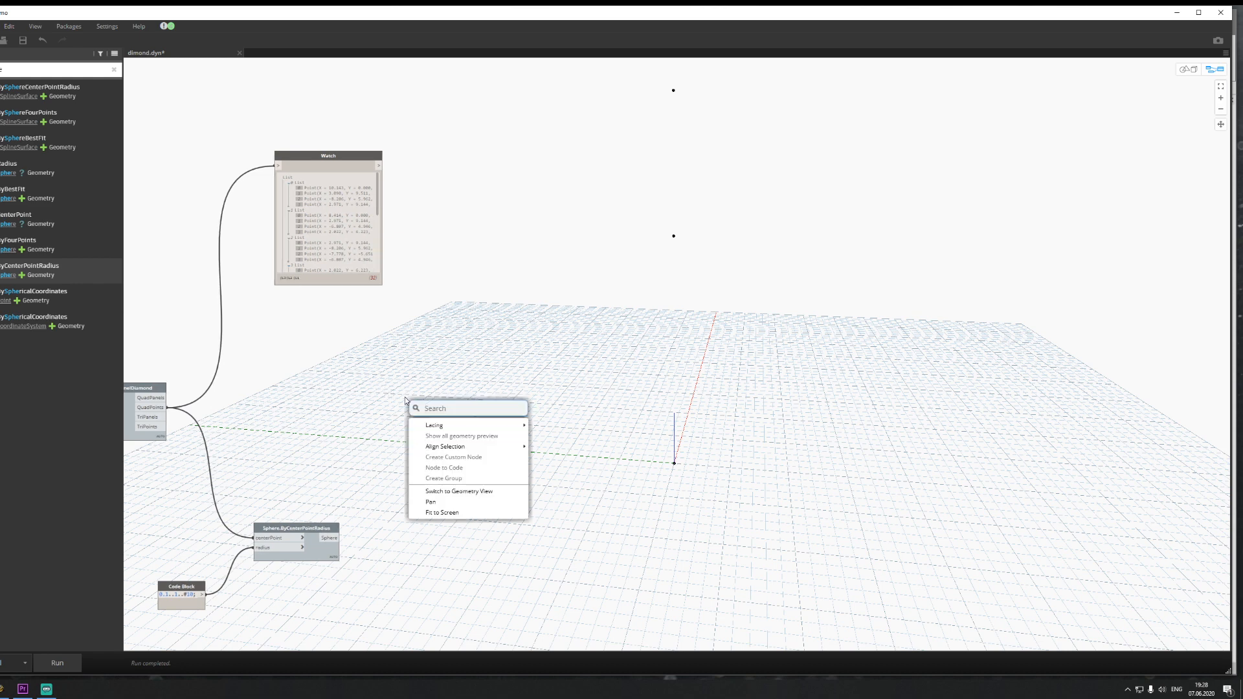
{"action": "type", "text": "line"}
{"action": "key", "text": "Return"}
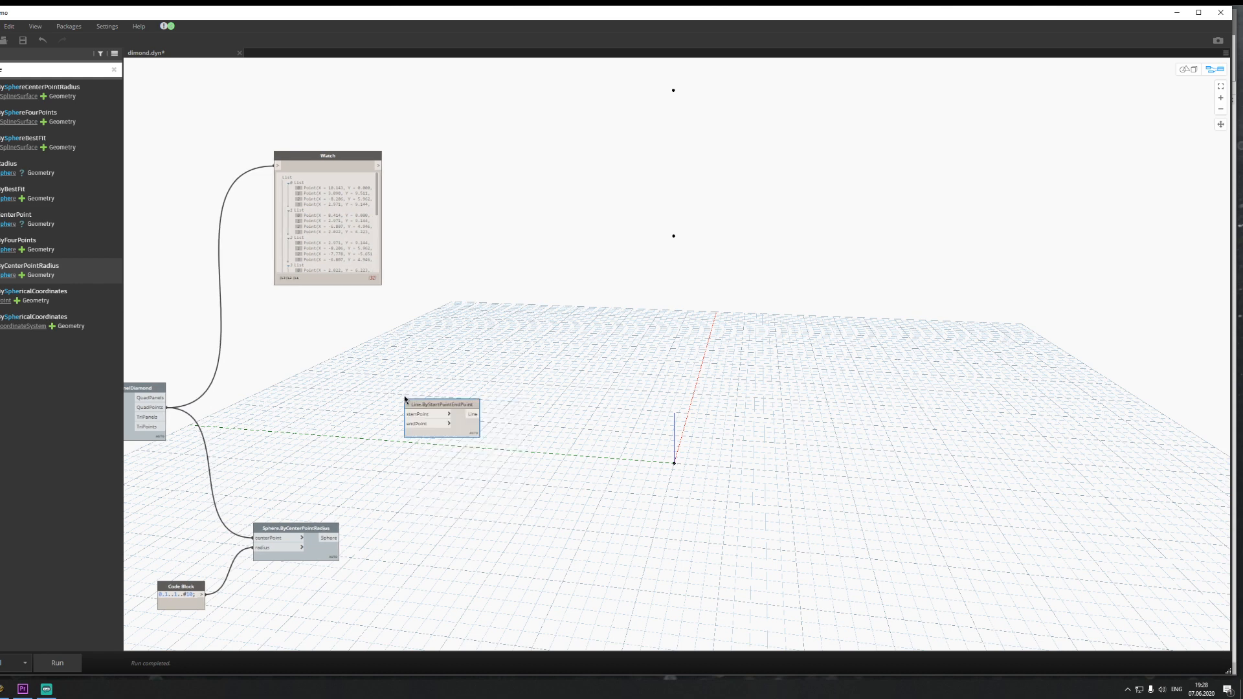
{"action": "middle_click_drag", "start_coordinate": [335, 241], "coordinate": [357, 262]}
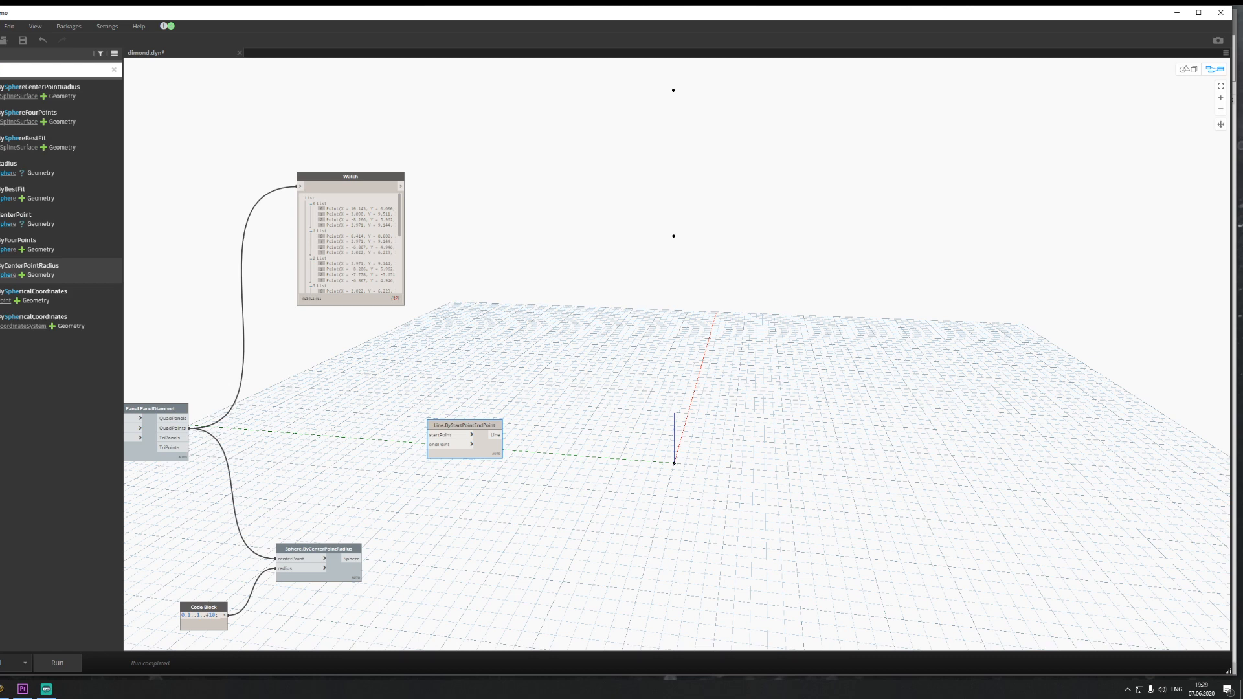
Step: Search the node library for line nodes, look through the Line category, and check the Watch node's point lists
{"action": "type", "text": "line"}
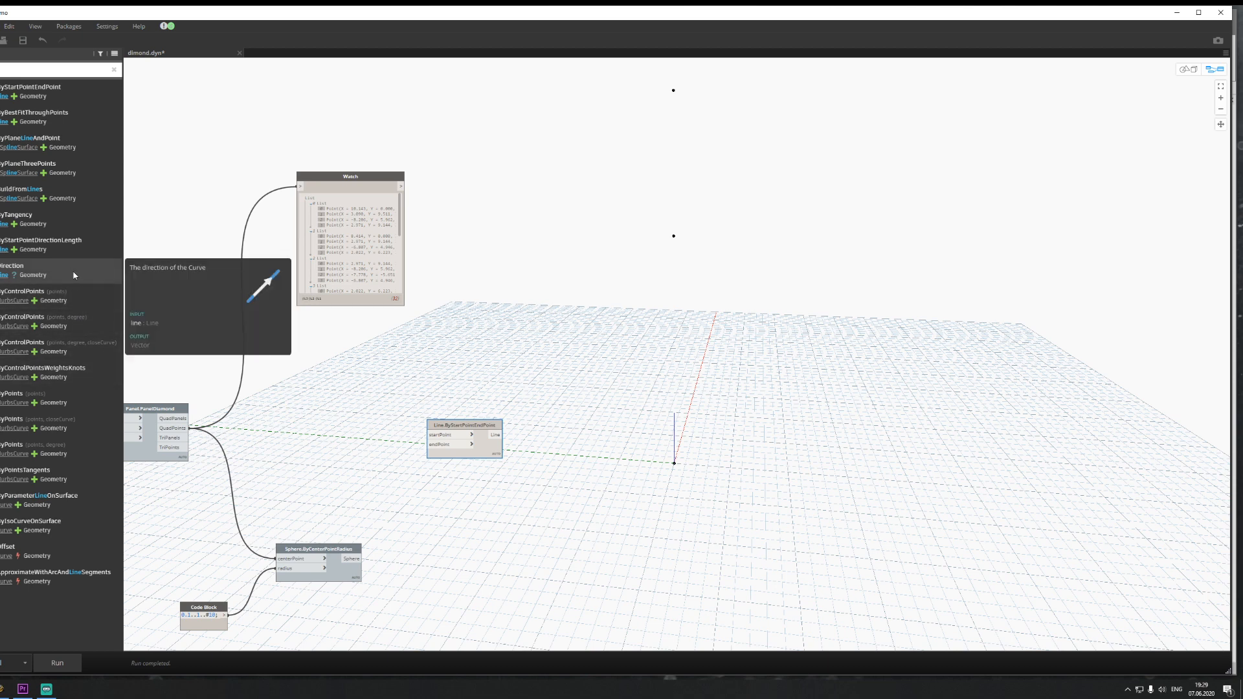
{"action": "left_click", "coordinate": [3, 96]}
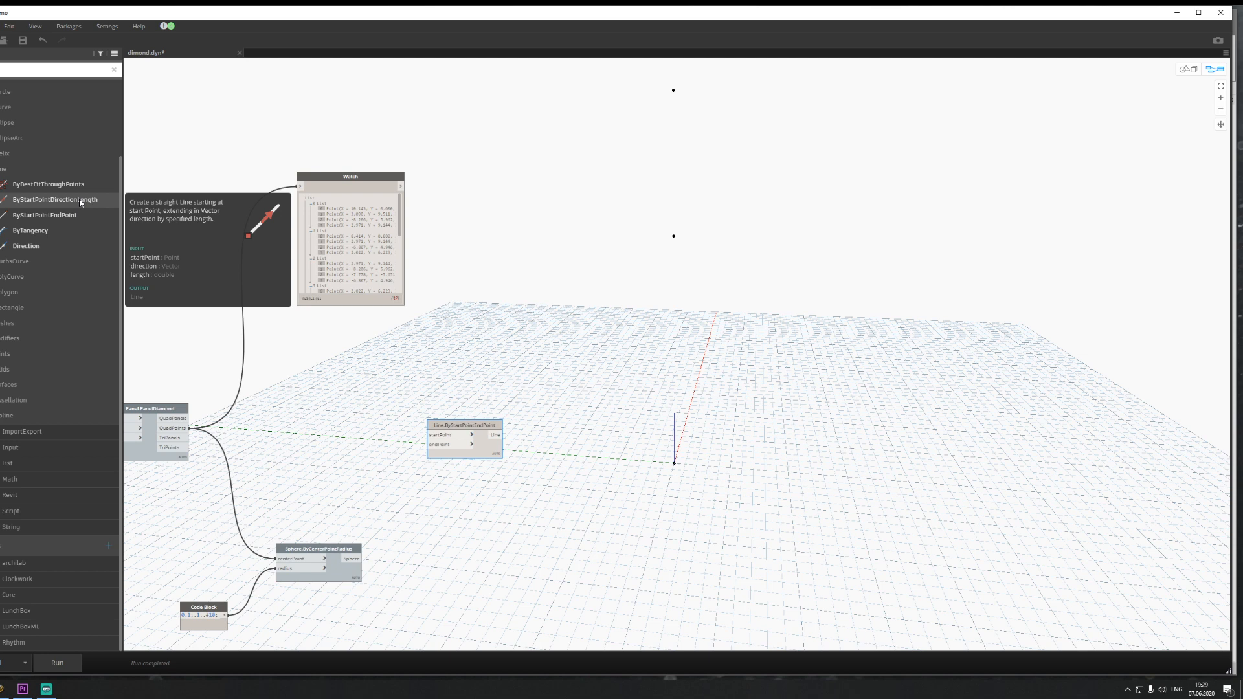
{"action": "scroll", "coordinate": [363, 392], "scroll_direction": "up", "scroll_amount": 3}
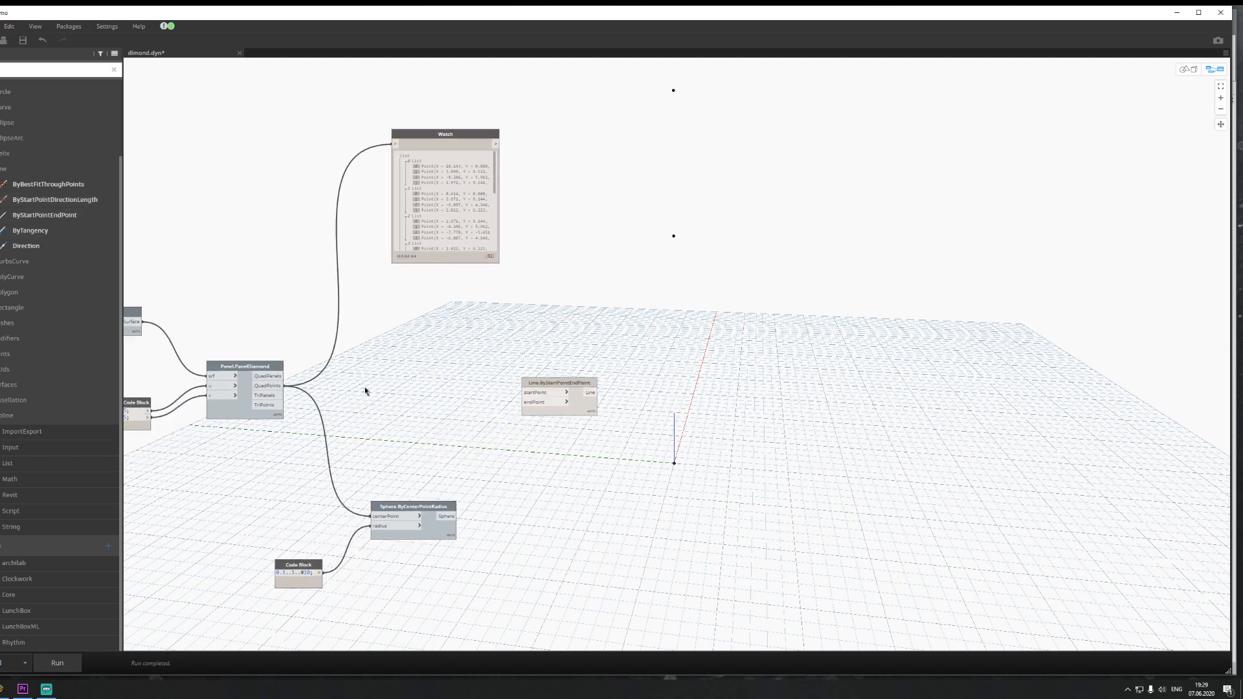
{"action": "middle_click_drag", "start_coordinate": [416, 263], "coordinate": [292, 410]}
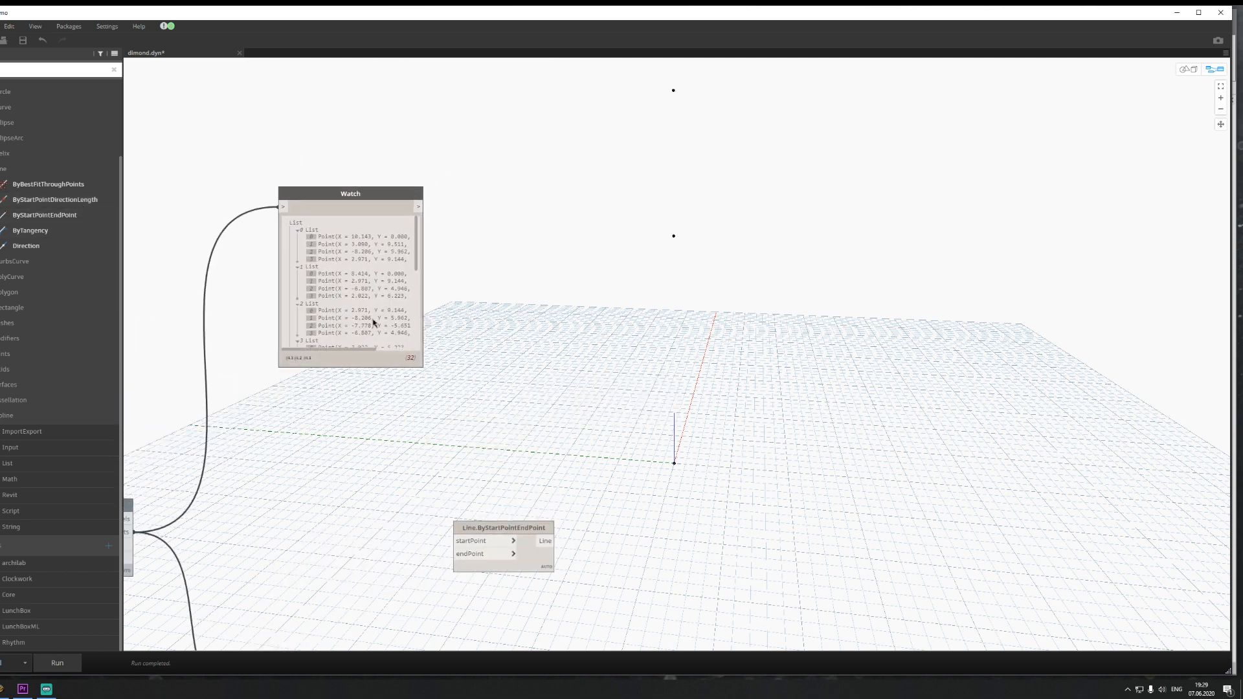
{"action": "middle_click_drag", "start_coordinate": [455, 354], "coordinate": [492, 264]}
{"action": "left_click_drag", "start_coordinate": [457, 116], "coordinate": [491, 450]}
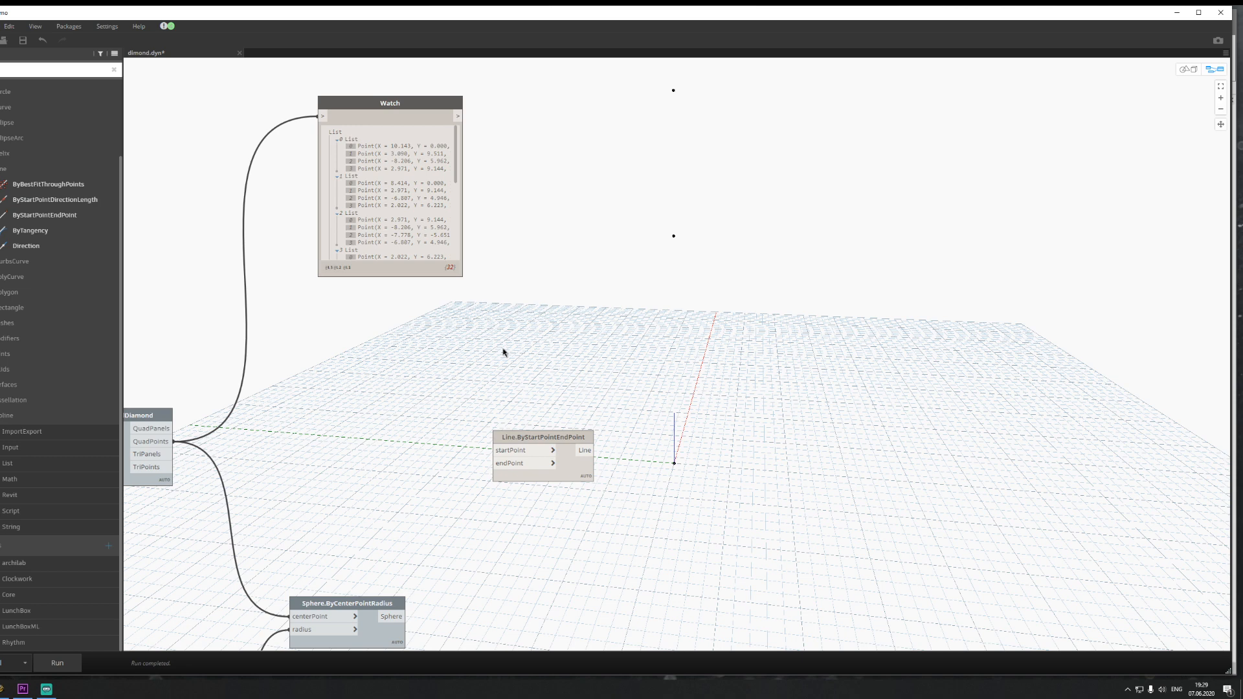
{"action": "middle_click_drag", "start_coordinate": [489, 356], "coordinate": [382, 307]}
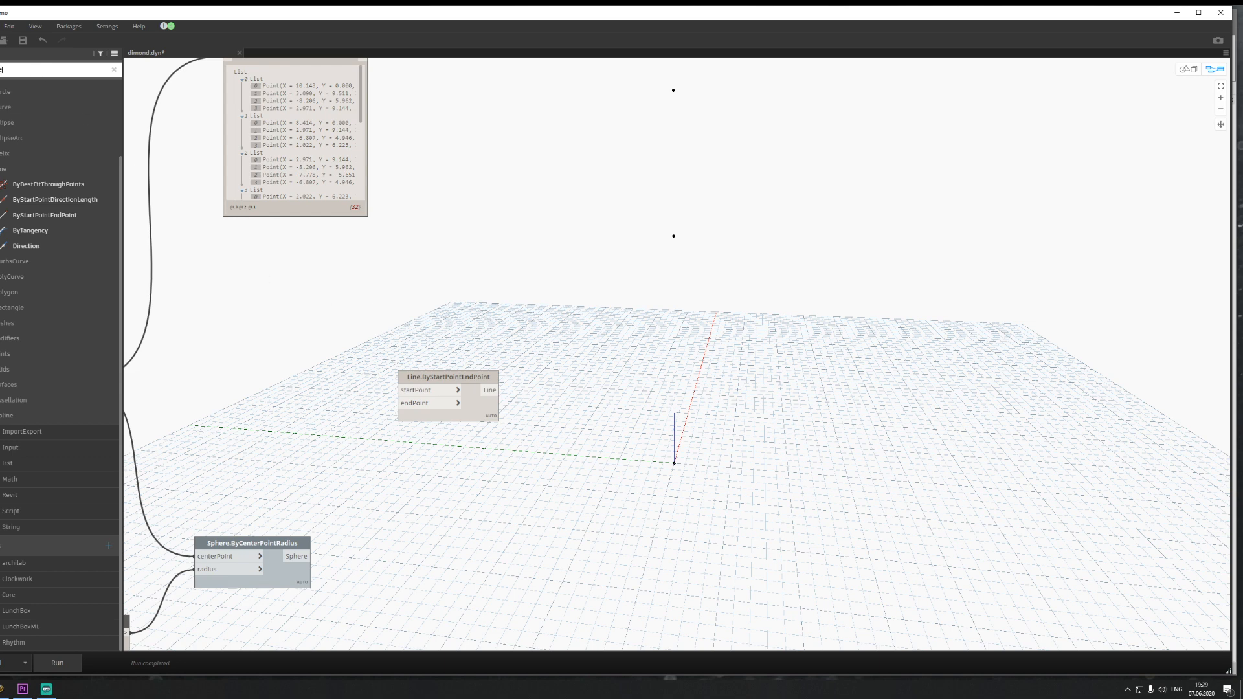
Step: Replace the Line.ByStartPointEndPoint node with a Cylinder.ByPointsRadius node from the library's Cylinder category
{"action": "type", "text": "cone"}
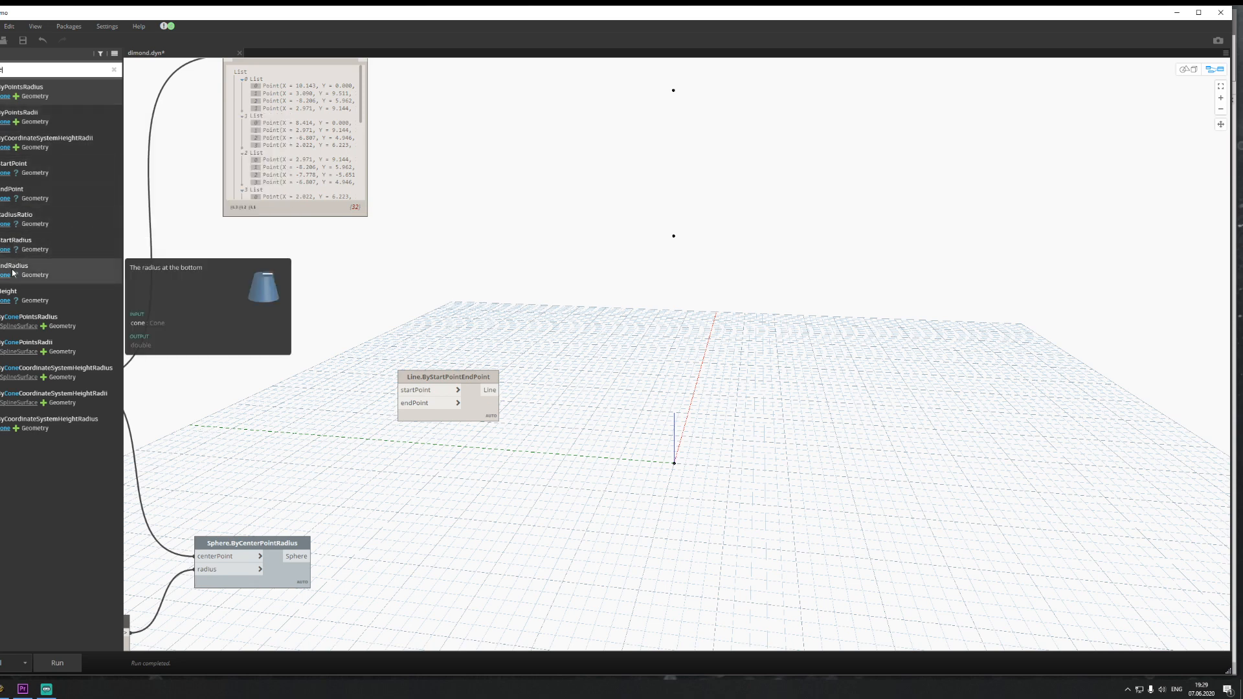
{"action": "left_click", "coordinate": [5, 96]}
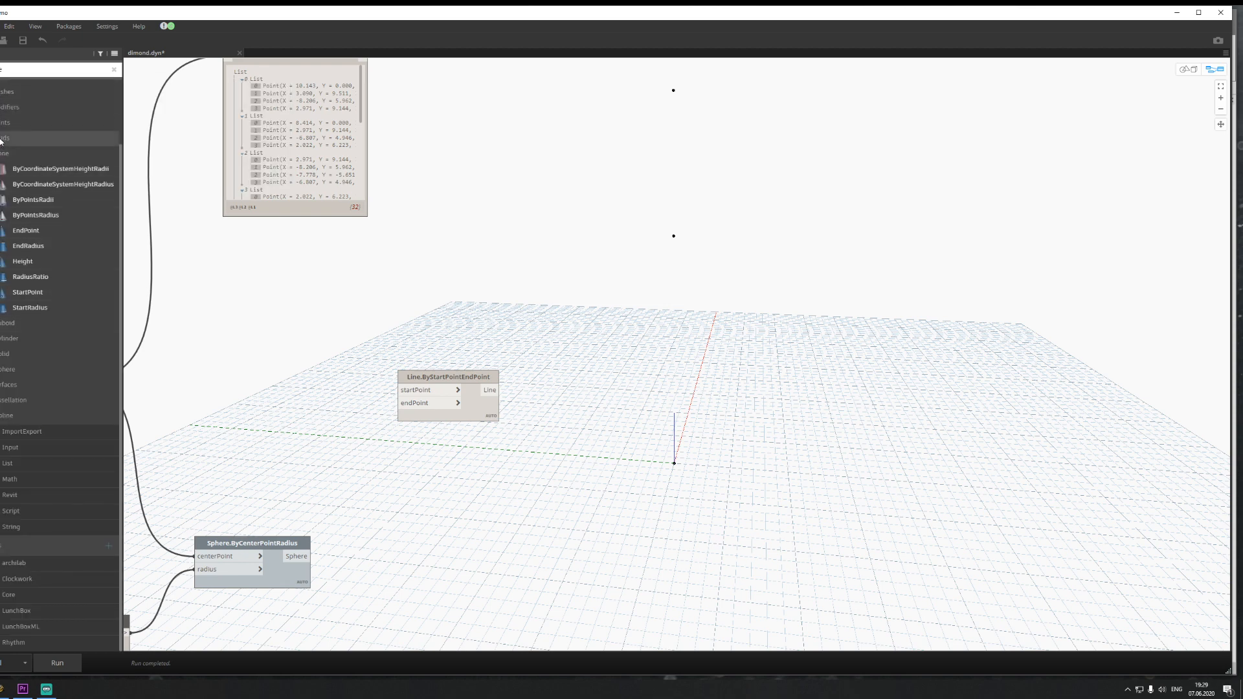
{"action": "left_click", "coordinate": [17, 338]}
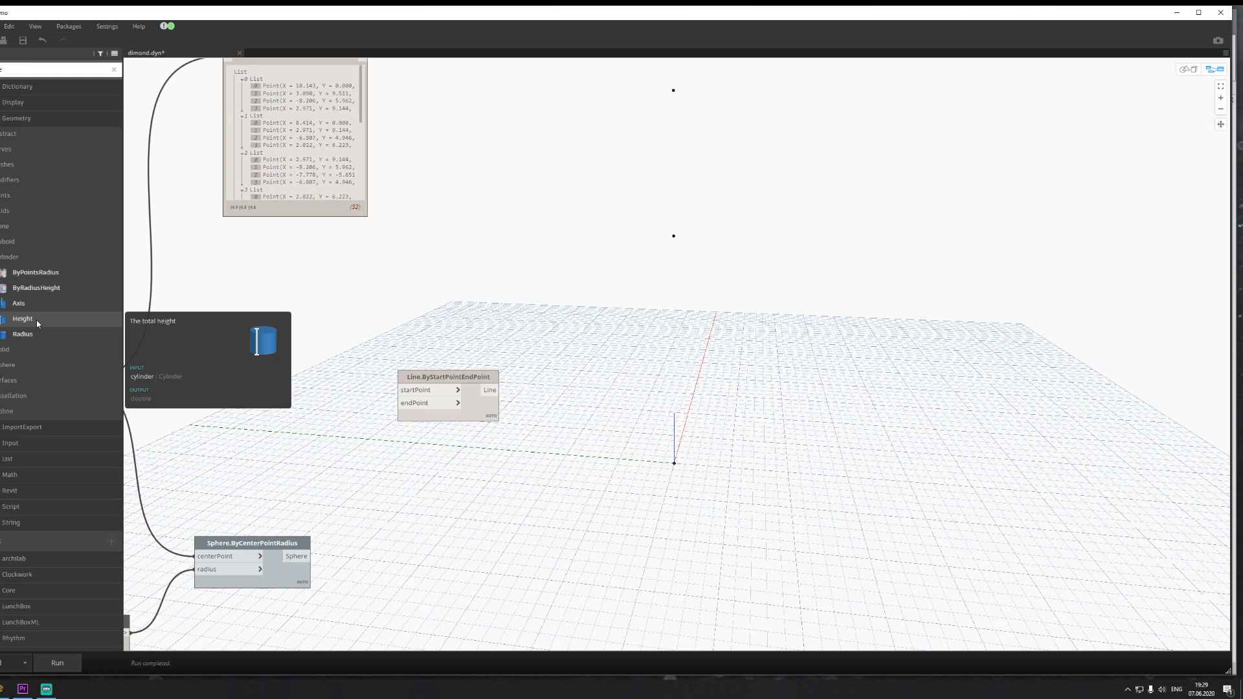
{"action": "left_click", "coordinate": [45, 274]}
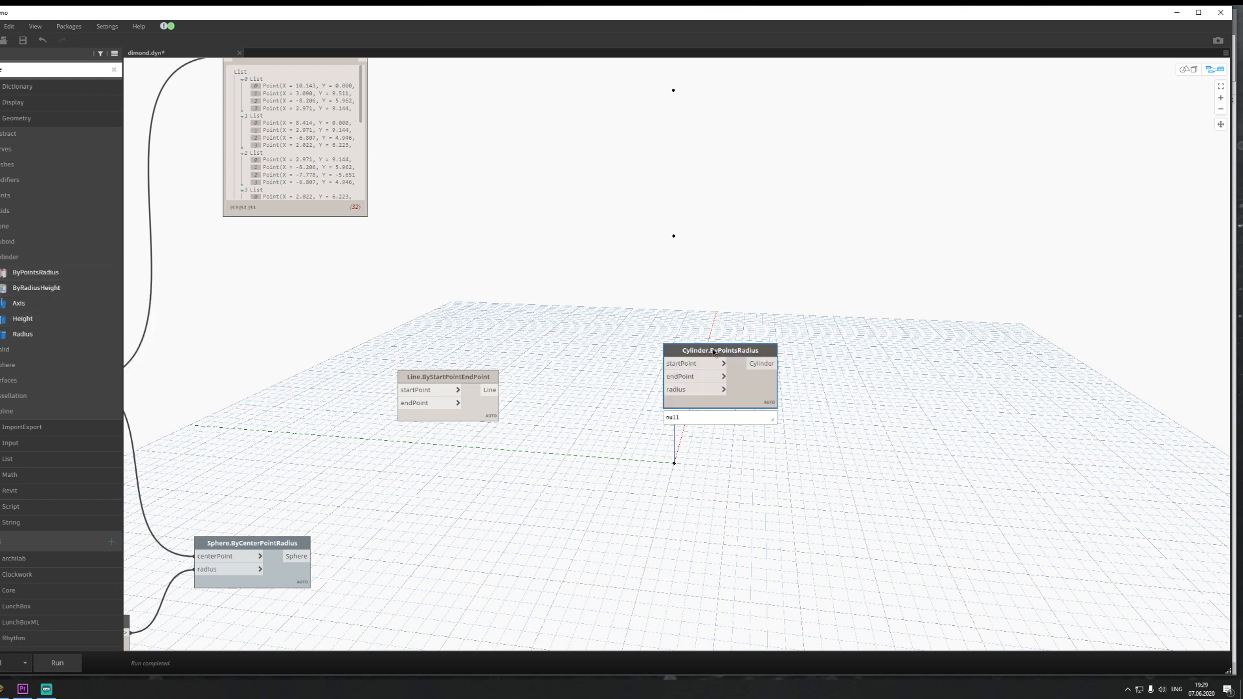
{"action": "left_click_drag", "start_coordinate": [703, 355], "coordinate": [529, 309]}
{"action": "left_click", "coordinate": [419, 378]}
{"action": "key", "text": "Delete"}
{"action": "scroll", "coordinate": [426, 334], "scroll_direction": "down", "scroll_amount": 2}
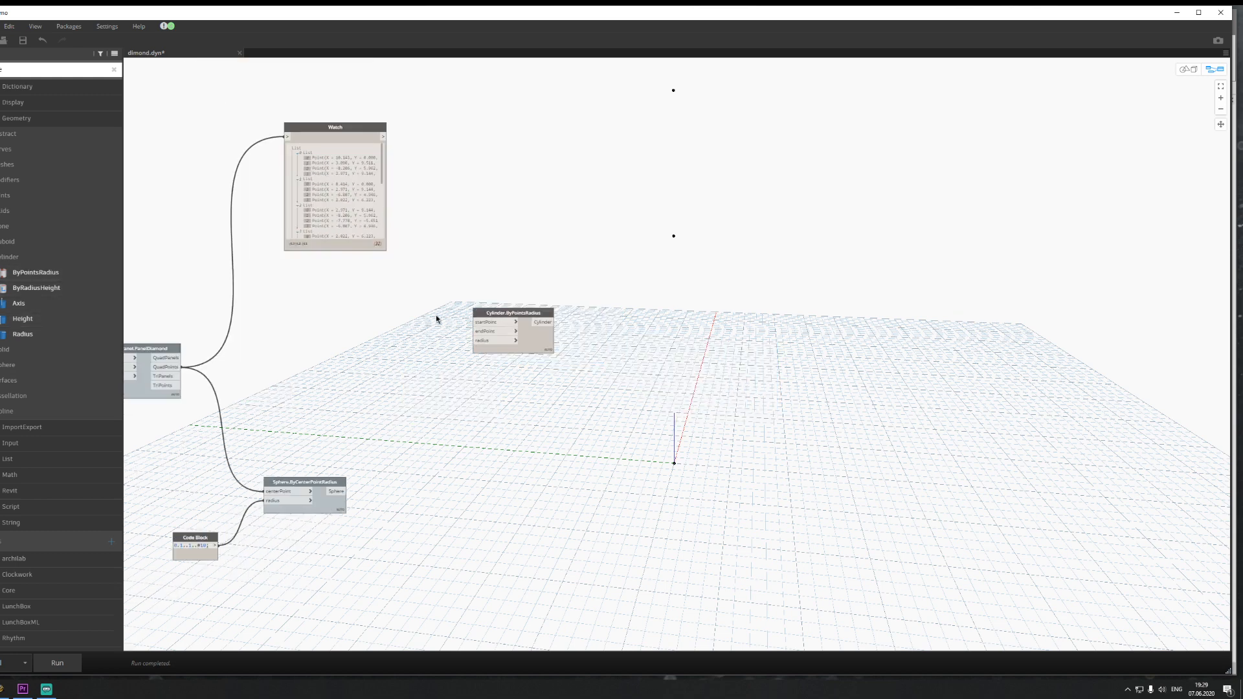
Step: Reposition the Cylinder.ByPointsRadius node and lower the Watch node so they sit closer together beside Panel.PanelDiamond
{"action": "middle_click_drag", "start_coordinate": [436, 315], "coordinate": [490, 337]}
{"action": "scroll", "coordinate": [424, 276], "scroll_direction": "up", "scroll_amount": 2}
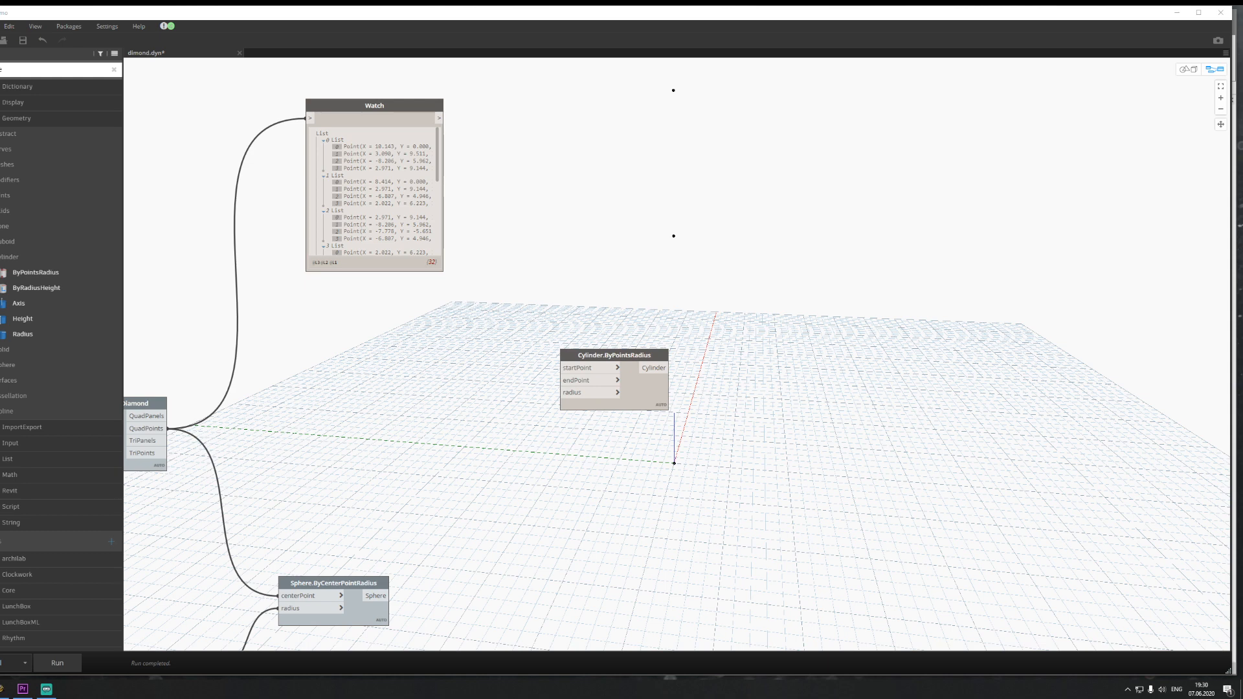
{"action": "left_click_drag", "start_coordinate": [584, 359], "coordinate": [529, 381]}
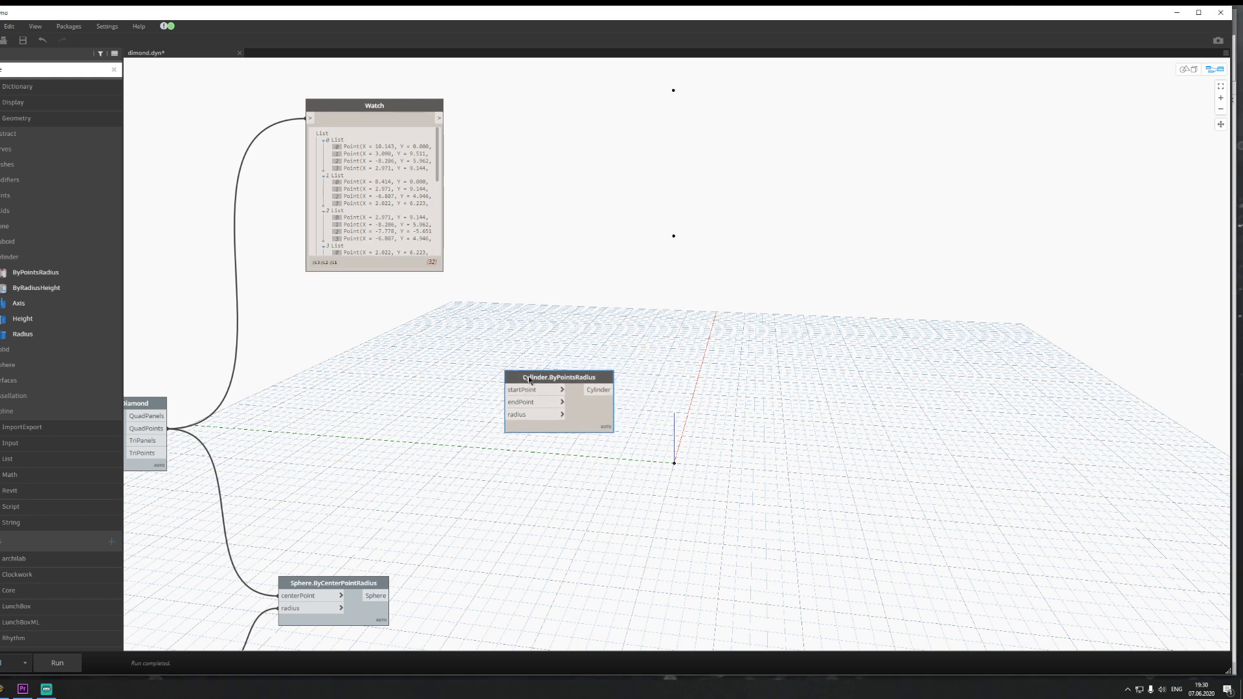
{"action": "middle_click_drag", "start_coordinate": [492, 334], "coordinate": [574, 334]}
{"action": "left_click_drag", "start_coordinate": [458, 109], "coordinate": [373, 237]}
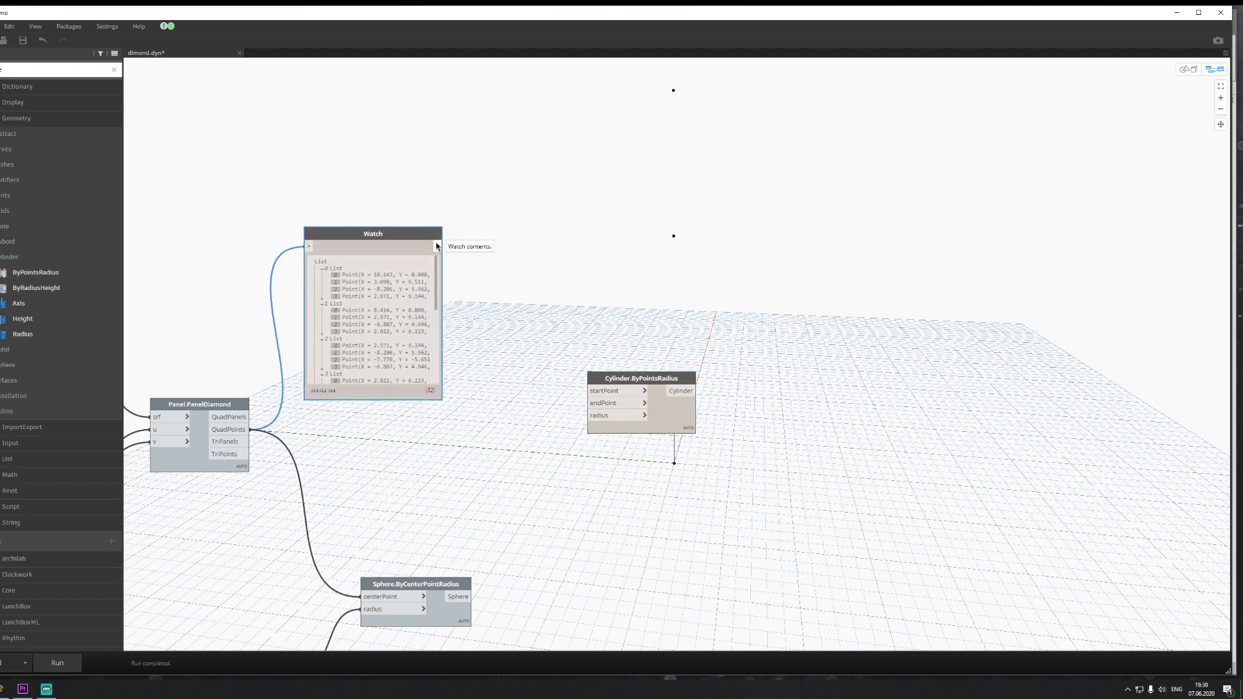
Step: Connect the Watch output to both the startPoint and endPoint inputs of Cylinder.ByPointsRadius and run the graph
{"action": "left_click_drag", "start_coordinate": [437, 246], "coordinate": [591, 390]}
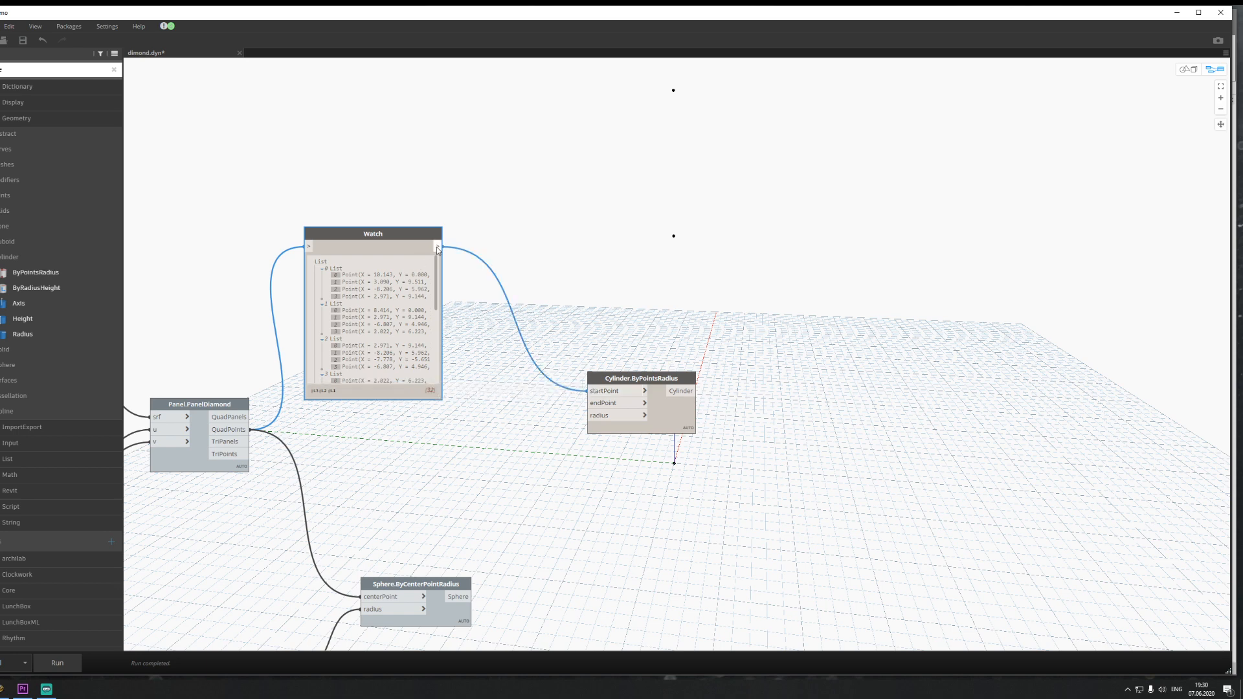
{"action": "left_click_drag", "start_coordinate": [437, 248], "coordinate": [589, 402]}
{"action": "left_click", "coordinate": [511, 463]}
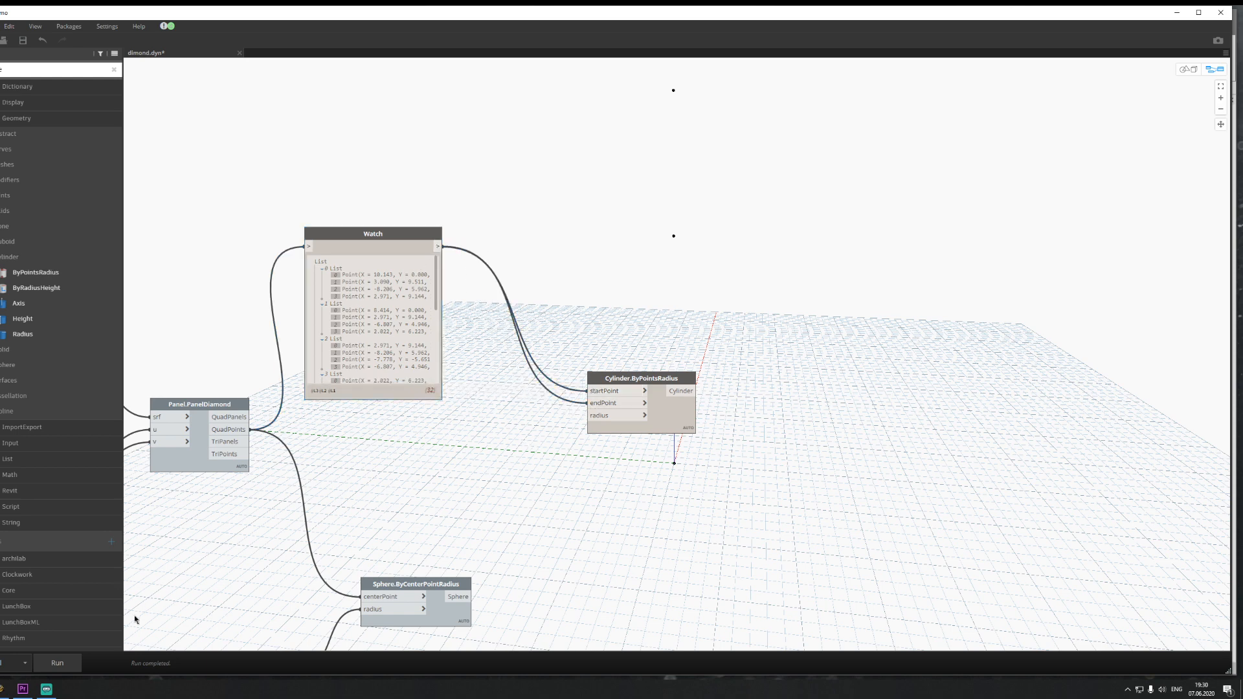
{"action": "left_click", "coordinate": [68, 666]}
{"action": "middle_click_drag", "start_coordinate": [679, 486], "coordinate": [548, 479]}
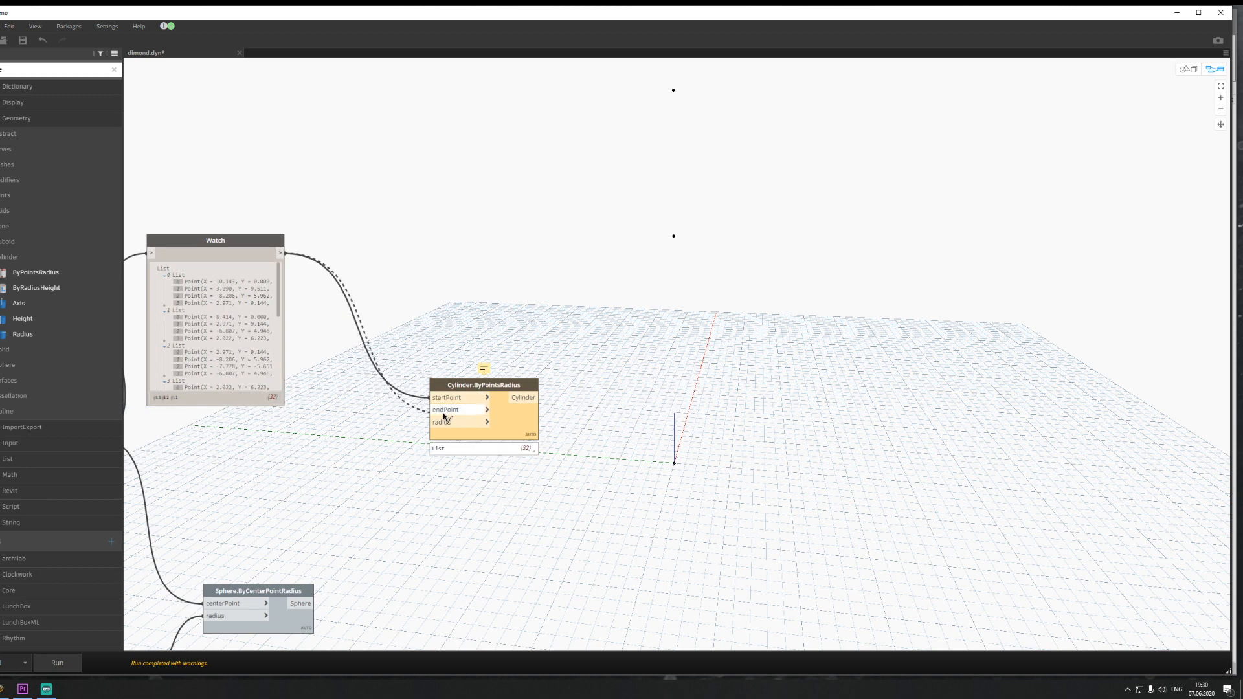
Step: Drop the pending wire to the endPoint input and move the Cylinder.ByPointsRadius node closer to the Watch node
{"action": "left_click", "coordinate": [397, 416]}
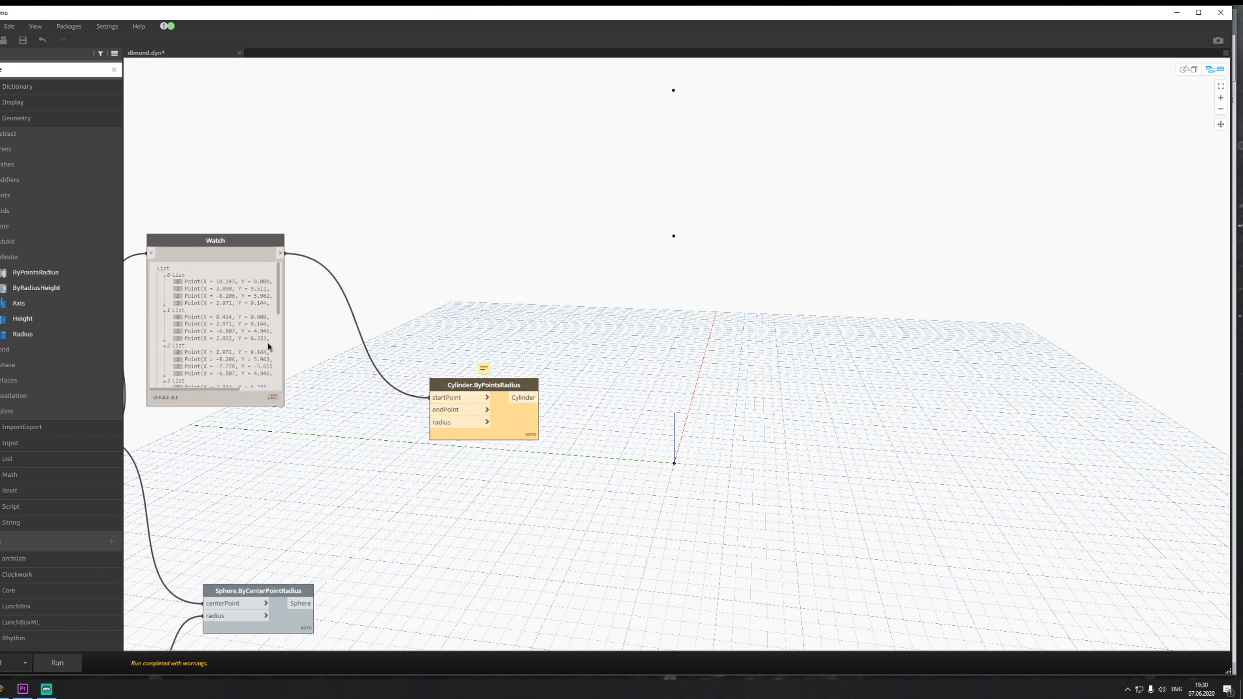
{"action": "scroll", "coordinate": [269, 347], "scroll_direction": "down", "scroll_amount": 3}
{"action": "scroll", "coordinate": [257, 337], "scroll_direction": "up", "scroll_amount": 3}
{"action": "left_click_drag", "start_coordinate": [495, 391], "coordinate": [443, 355]}
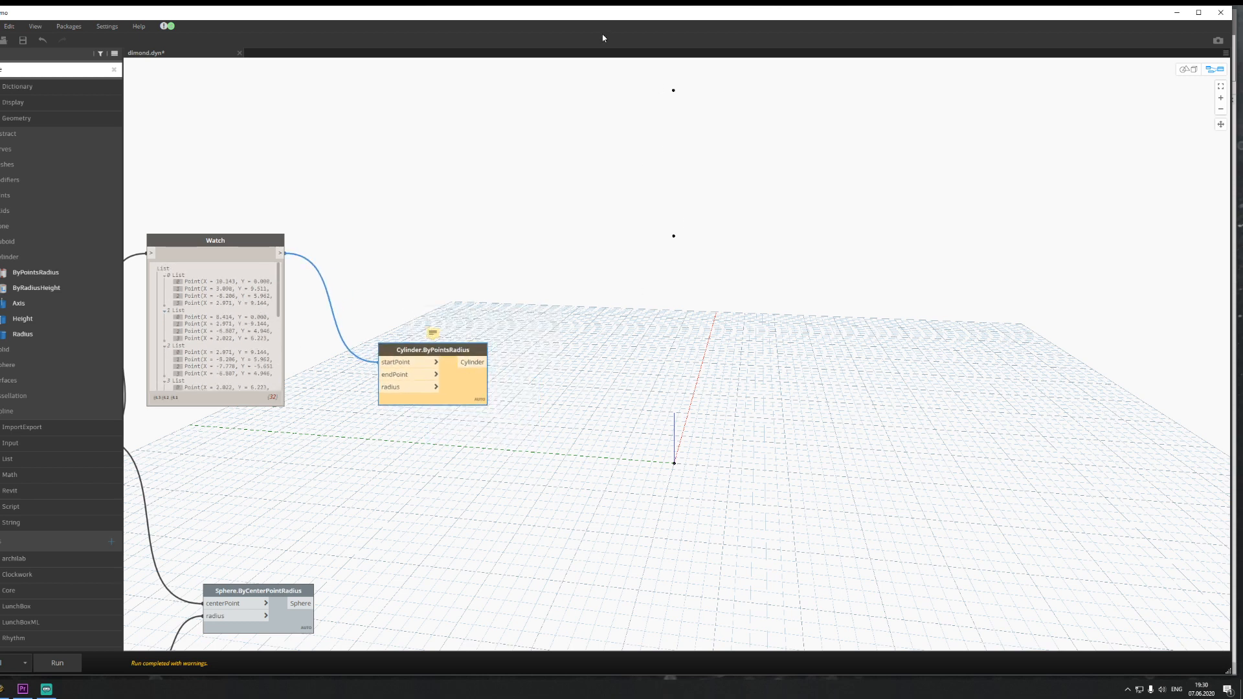
Step: Turn on the geometry preview of the Panel.PanelDiamond node to show its panels in the background
{"action": "scroll", "coordinate": [551, 338], "scroll_direction": "up", "scroll_amount": 1}
{"action": "middle_click_drag", "start_coordinate": [555, 340], "coordinate": [777, 251]}
{"action": "right_click", "coordinate": [164, 404]}
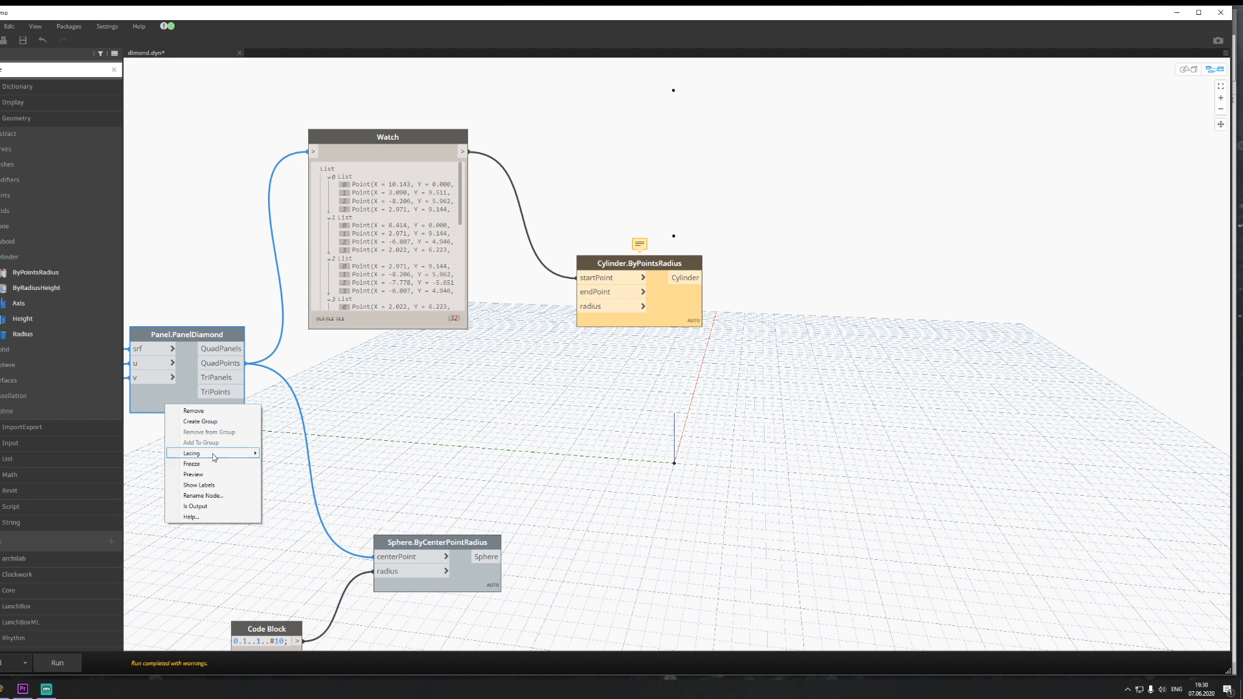
{"action": "left_click", "coordinate": [212, 475]}
{"action": "scroll", "coordinate": [745, 484], "scroll_direction": "down", "scroll_amount": 3}
{"action": "middle_click_drag", "start_coordinate": [802, 487], "coordinate": [576, 471]}
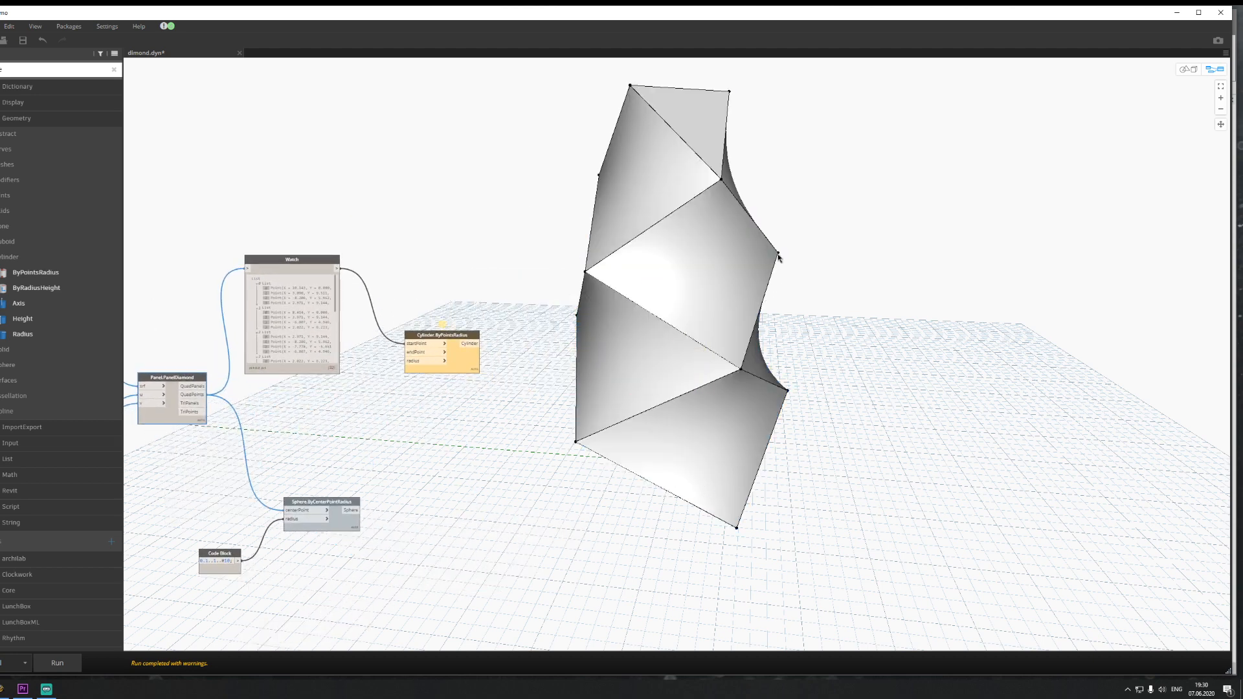
{"action": "middle_click_drag", "start_coordinate": [556, 305], "coordinate": [566, 278]}
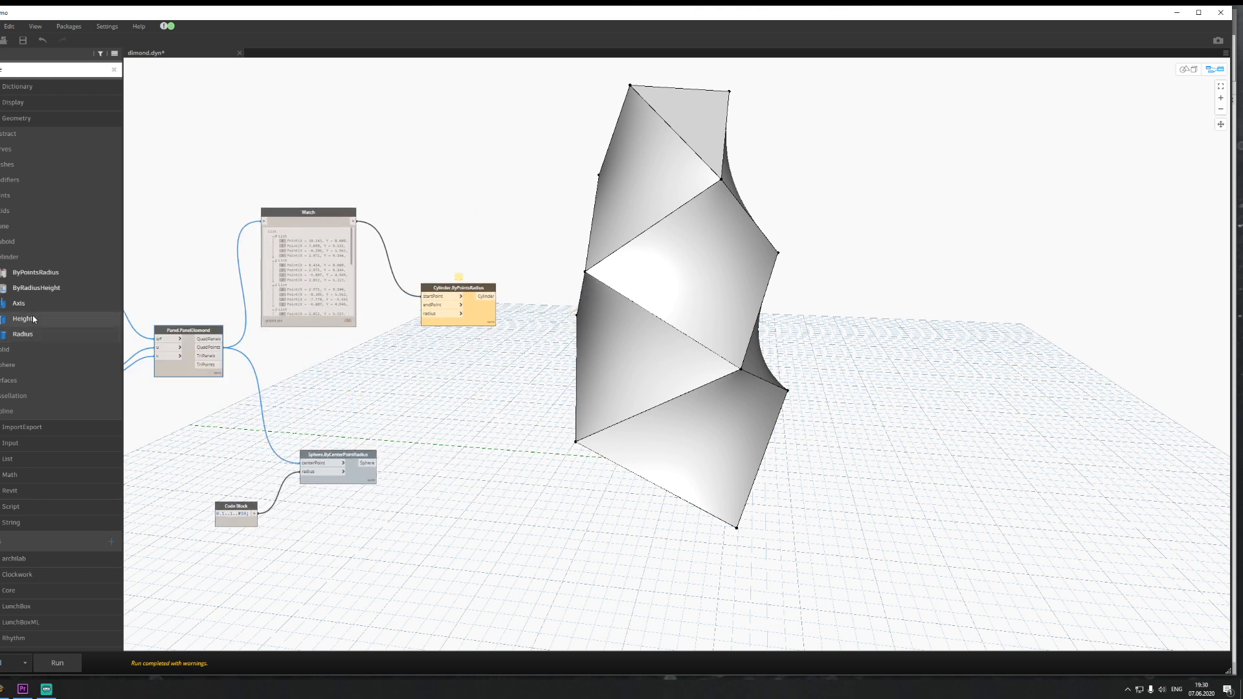
Step: Add a Cylinder.ByRadiusHeight node and place it below the Cylinder.ByPointsRadius node
{"action": "mouse_move", "coordinate": [38, 293]}
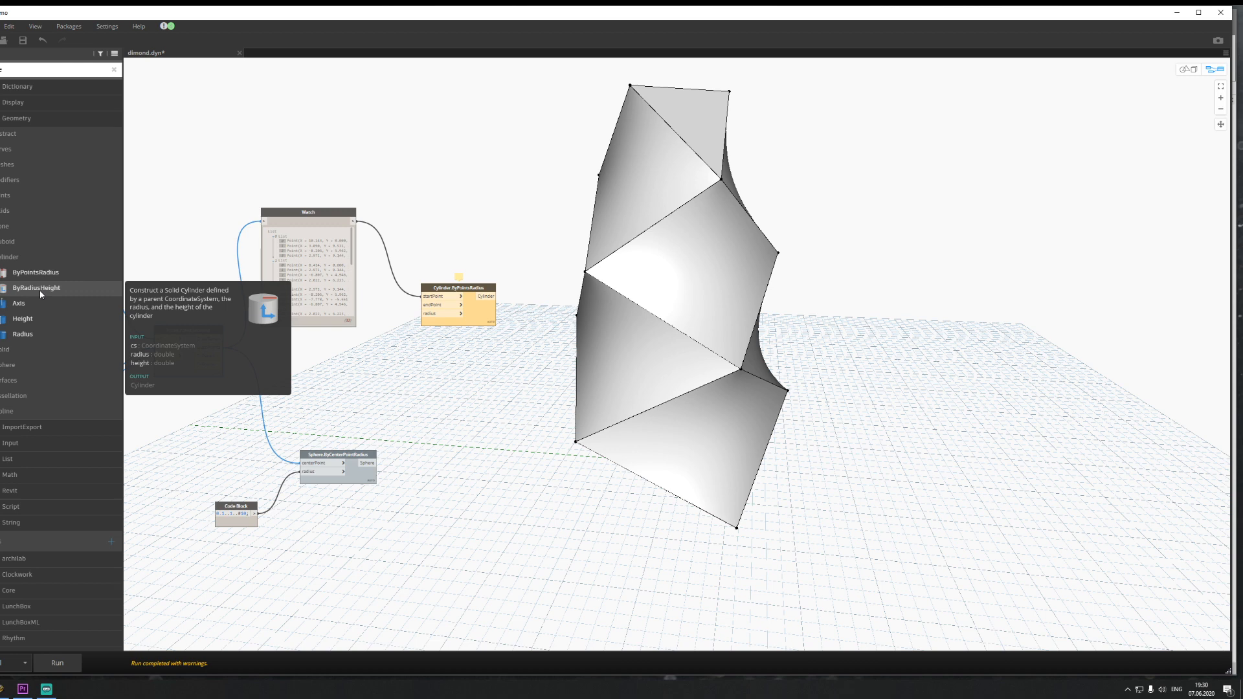
{"action": "left_click", "coordinate": [40, 290]}
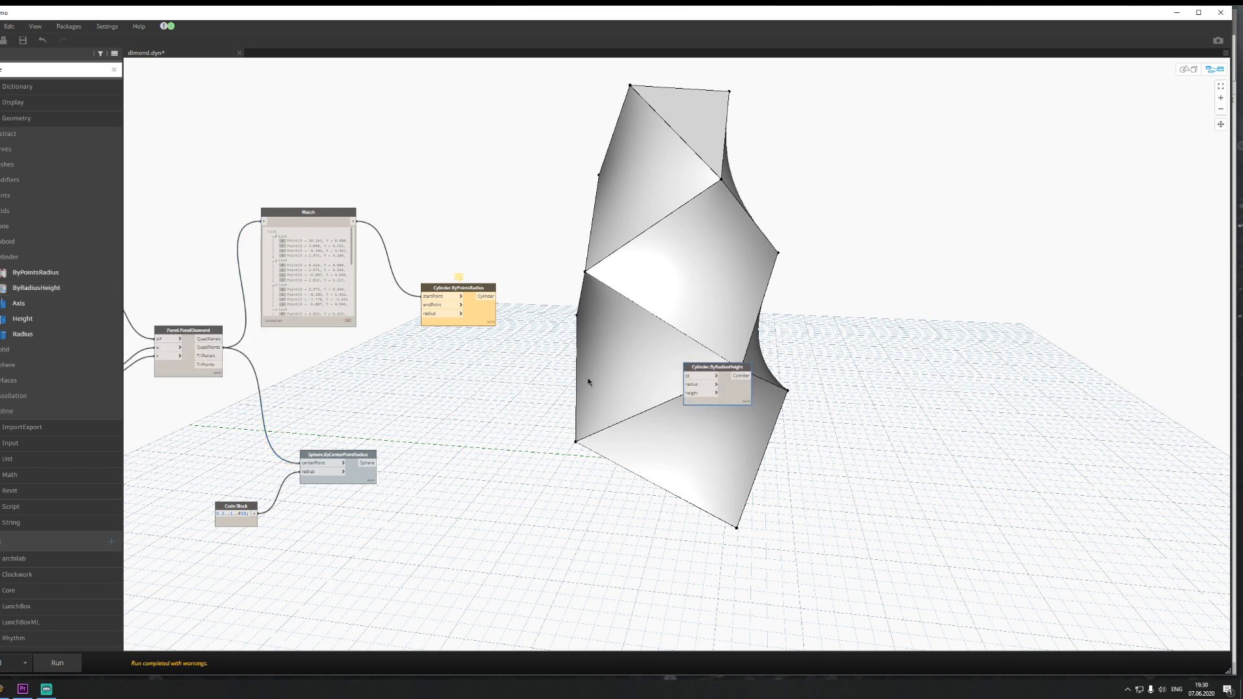
{"action": "left_click_drag", "start_coordinate": [706, 371], "coordinate": [432, 360]}
{"action": "scroll", "coordinate": [383, 353], "scroll_direction": "up", "scroll_amount": 5}
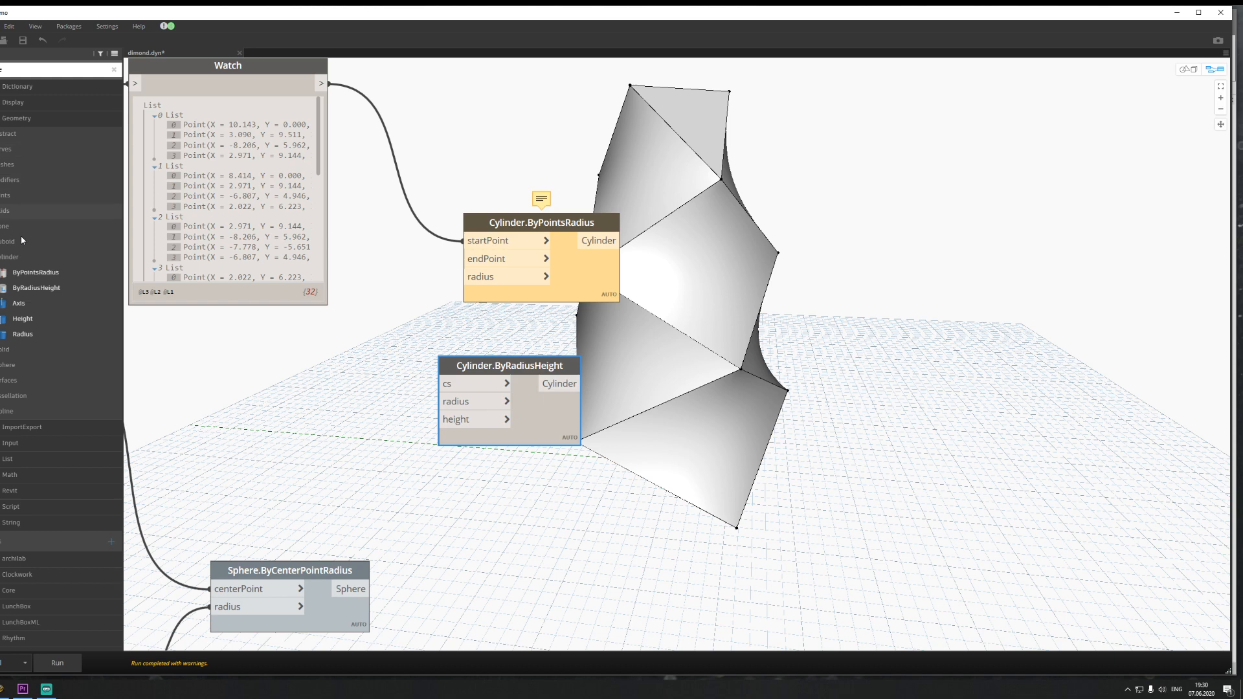
Step: Browse the Circle curve nodes in the library and delete the Cylinder.ByRadiusHeight node
{"action": "left_click", "coordinate": [26, 149]}
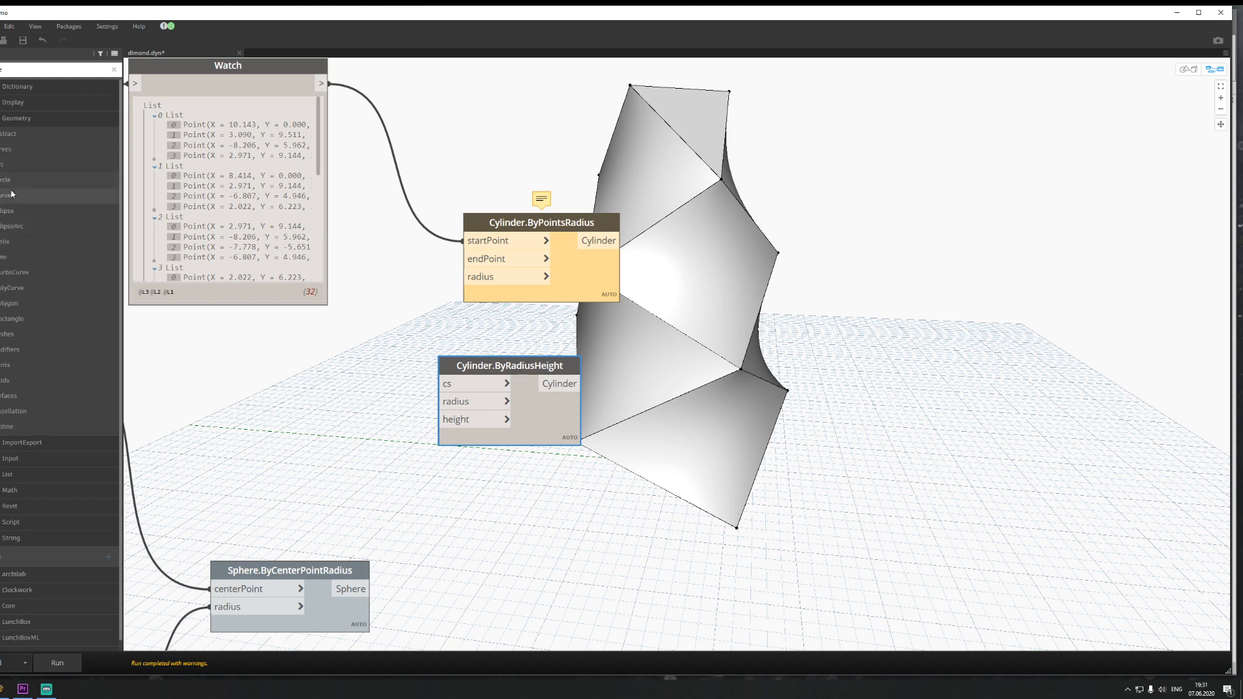
{"action": "left_click", "coordinate": [16, 180]}
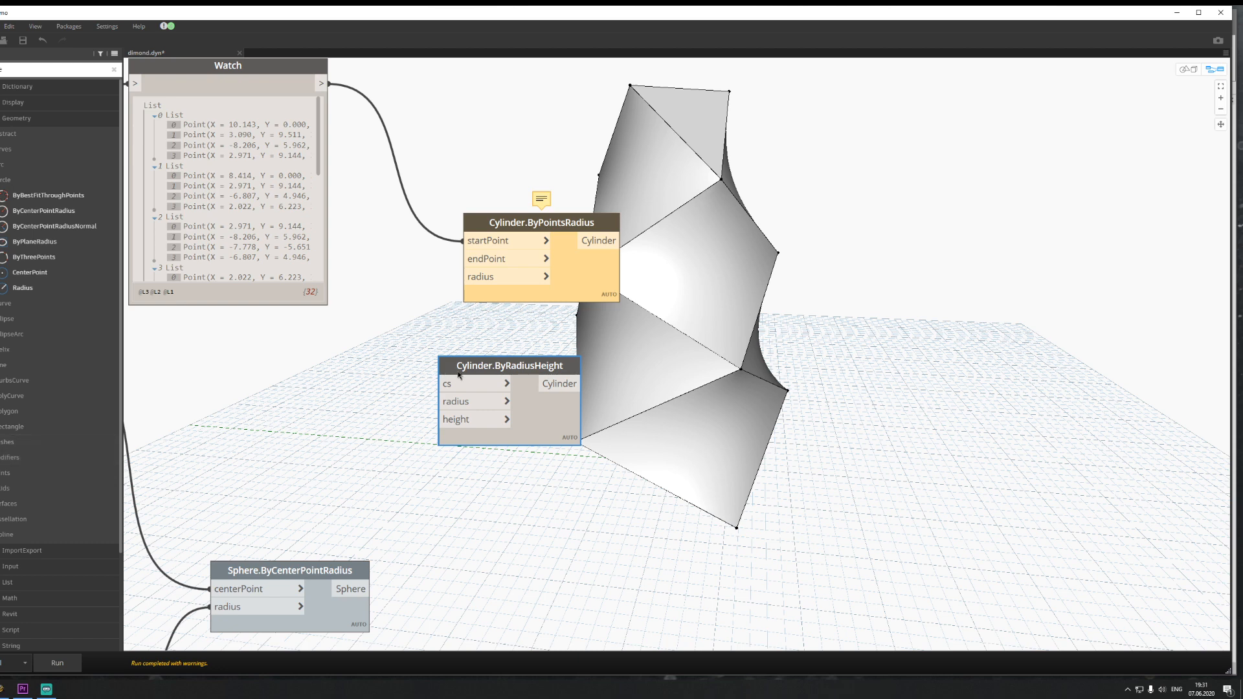
{"action": "key", "text": "Delete"}
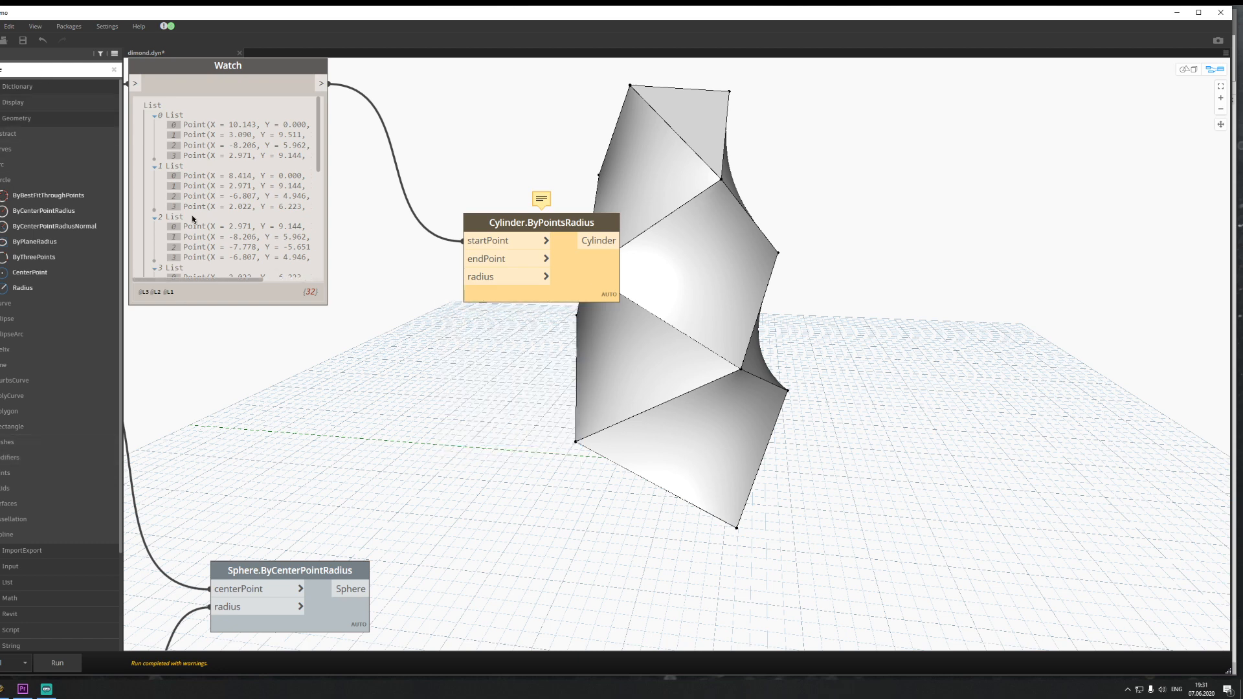
Step: Add a Polygon.Points node below the cylinder node and connect the Watch output to its polygon input
{"action": "right_click", "coordinate": [468, 424]}
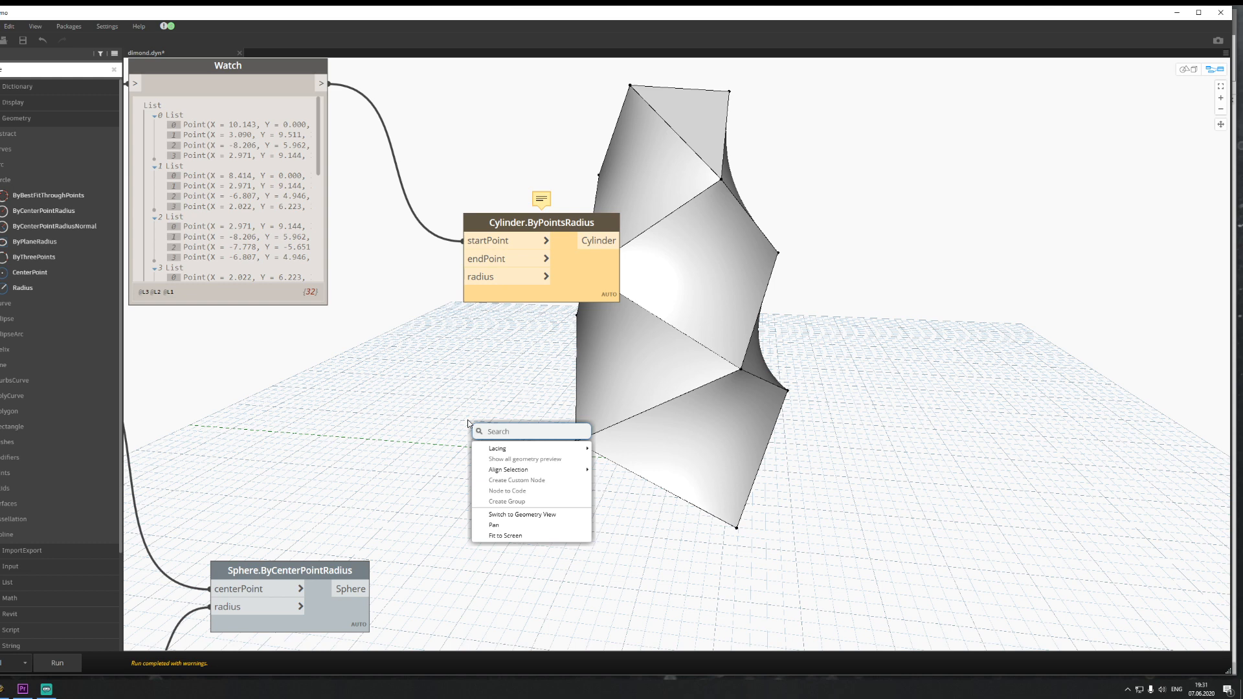
{"action": "type", "text": "poly"}
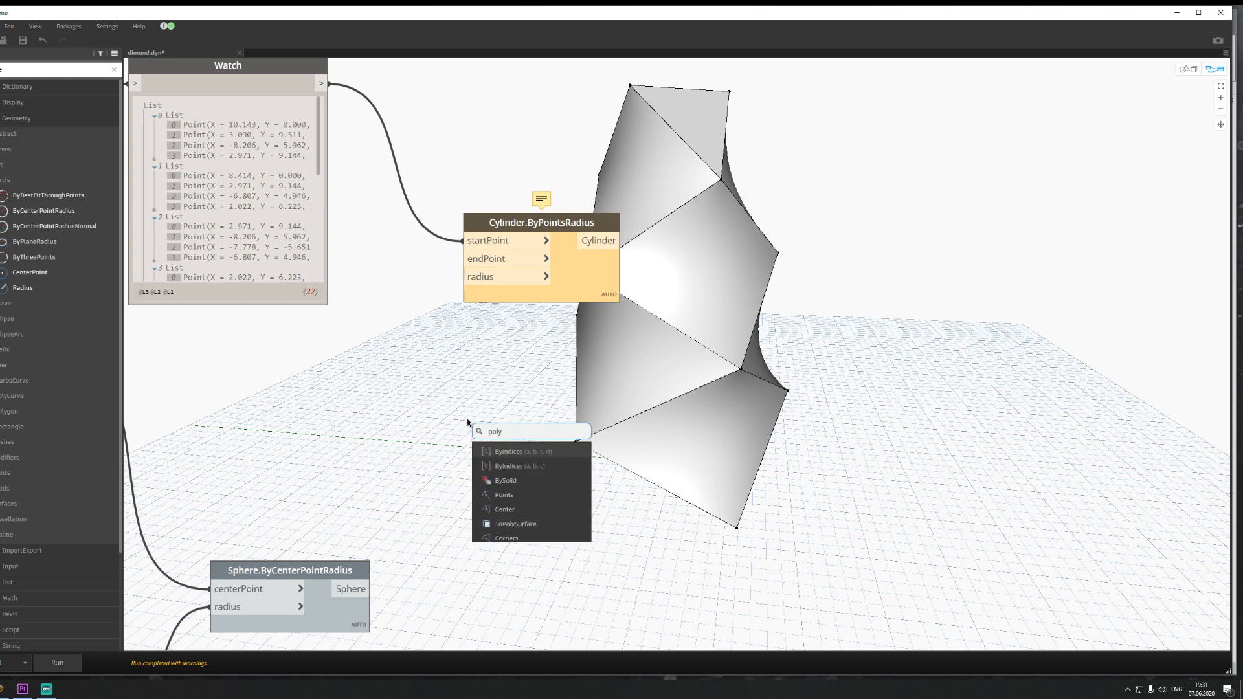
{"action": "left_click", "coordinate": [519, 496]}
{"action": "left_click_drag", "start_coordinate": [586, 511], "coordinate": [509, 388]}
{"action": "scroll", "coordinate": [353, 247], "scroll_direction": "down", "scroll_amount": 2}
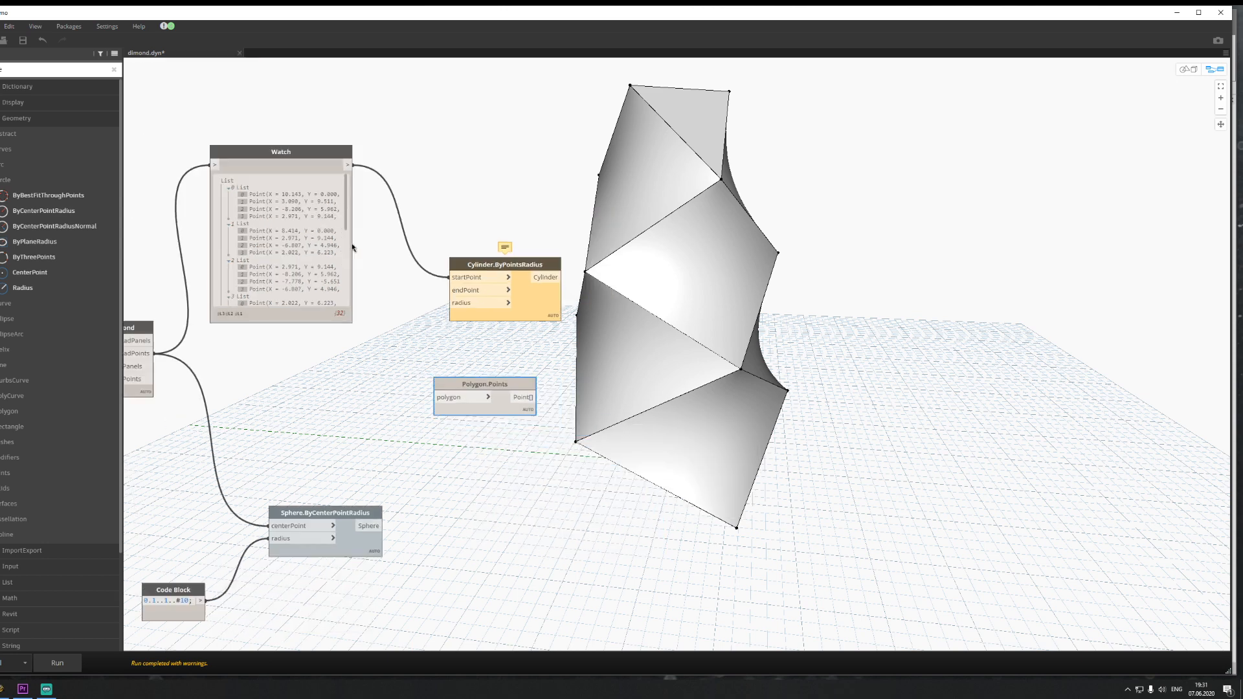
{"action": "left_click_drag", "start_coordinate": [348, 165], "coordinate": [436, 397]}
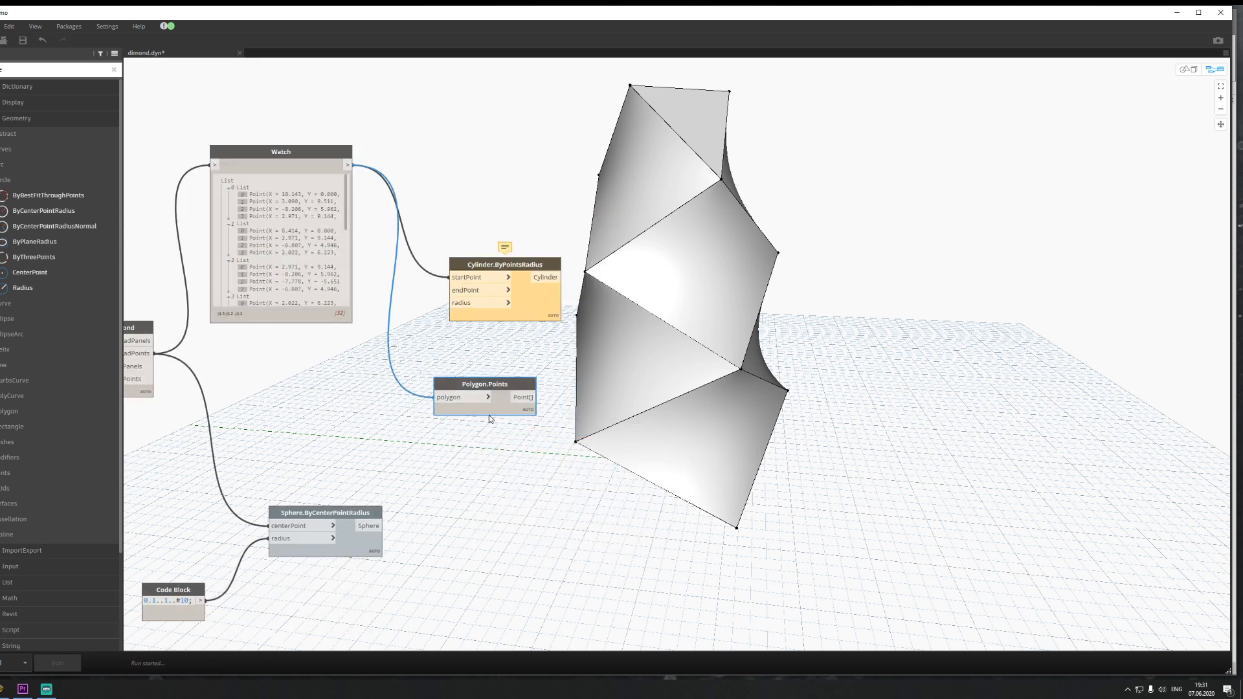
{"action": "left_click", "coordinate": [531, 311]}
{"action": "key", "text": "Delete"}
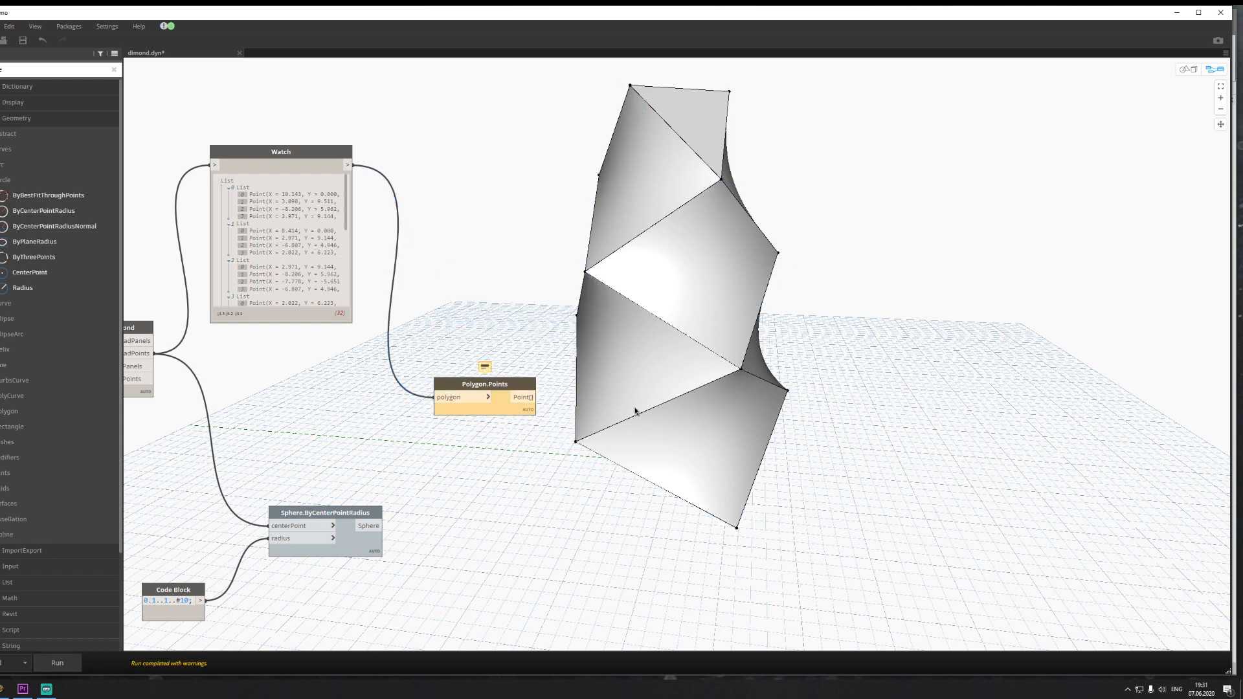
{"action": "key", "text": "ctrl+z"}
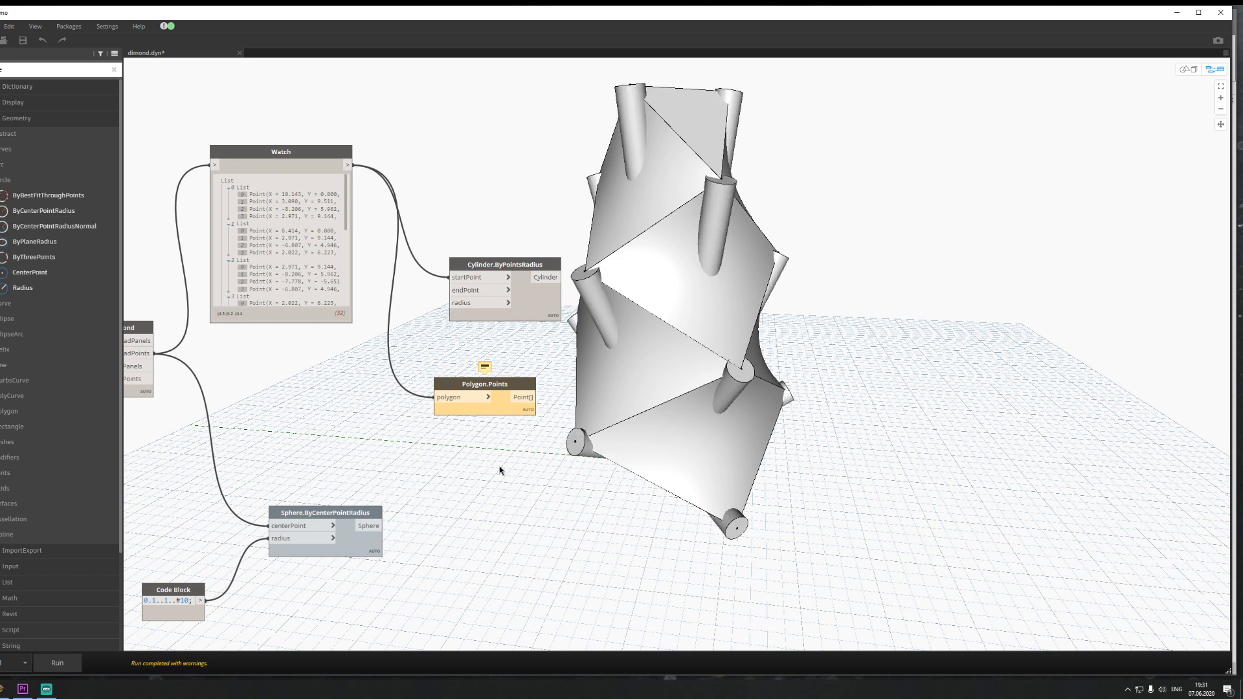
Step: Turn off the geometry preview of the Panel.PanelDiamond node
{"action": "middle_click_drag", "start_coordinate": [338, 418], "coordinate": [235, 426]}
{"action": "middle_click_drag", "start_coordinate": [157, 431], "coordinate": [389, 422]}
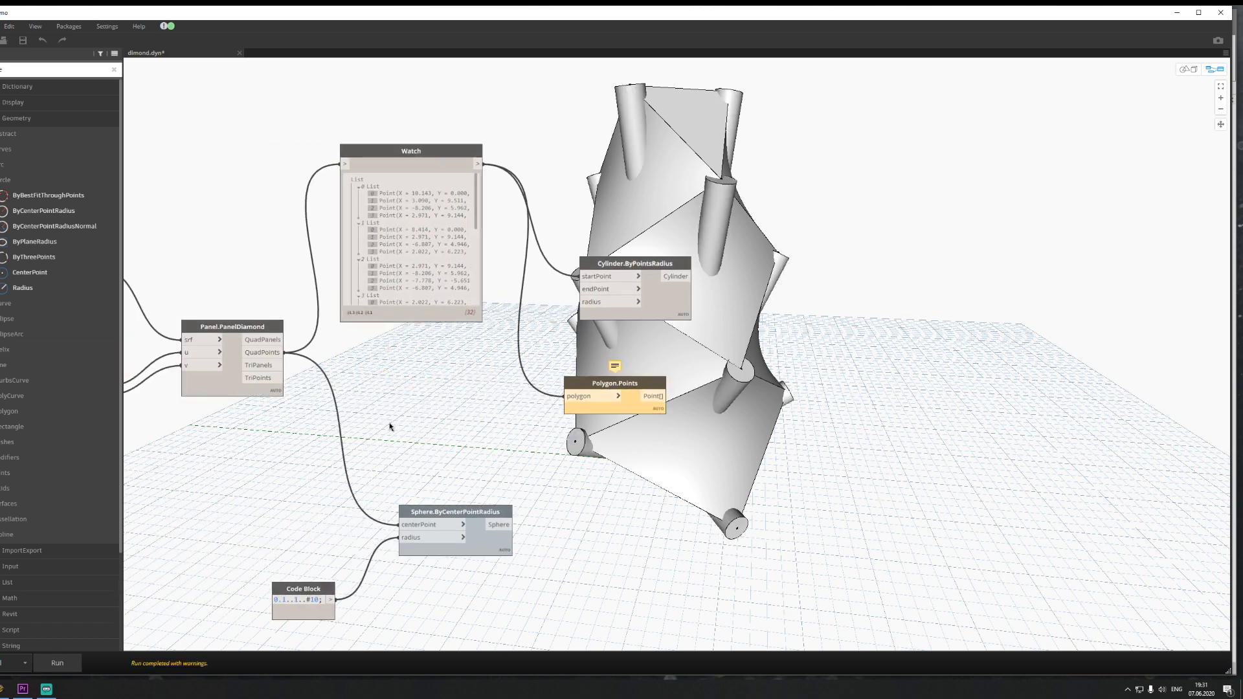
{"action": "left_click", "coordinate": [213, 385]}
{"action": "right_click", "coordinate": [214, 387]}
{"action": "left_click", "coordinate": [234, 455]}
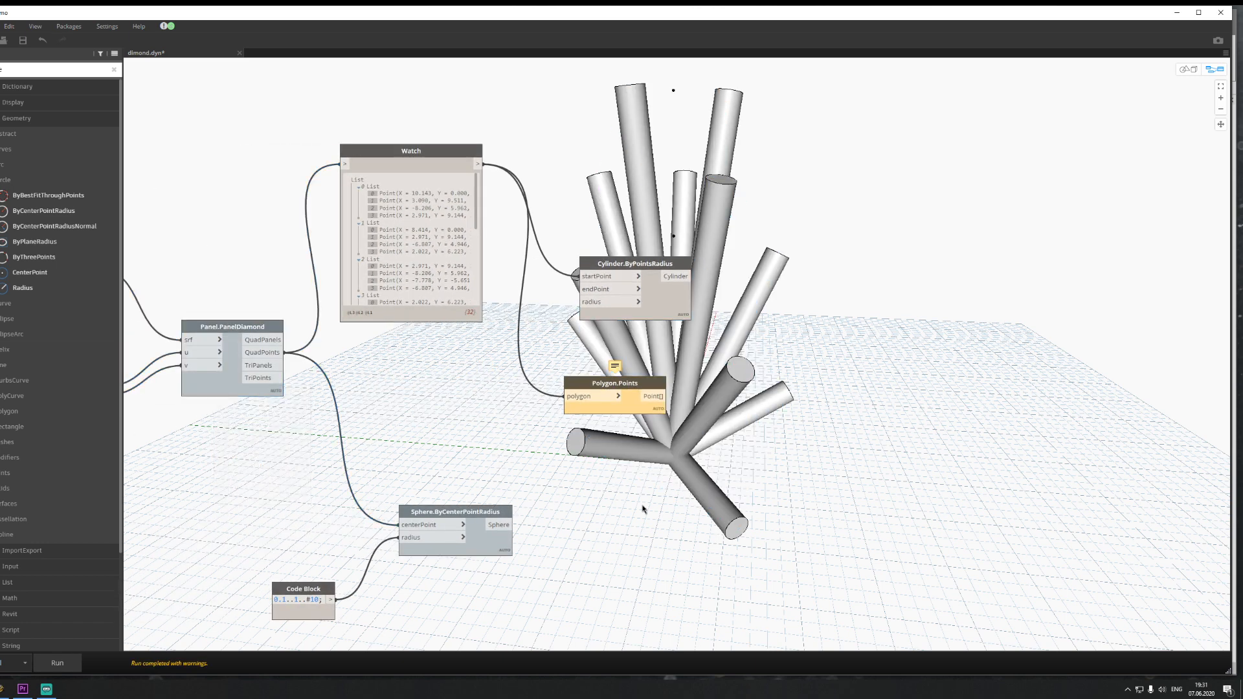
Step: Delete the Polygon.Points node from the graph
{"action": "middle_click_drag", "start_coordinate": [800, 496], "coordinate": [656, 462]}
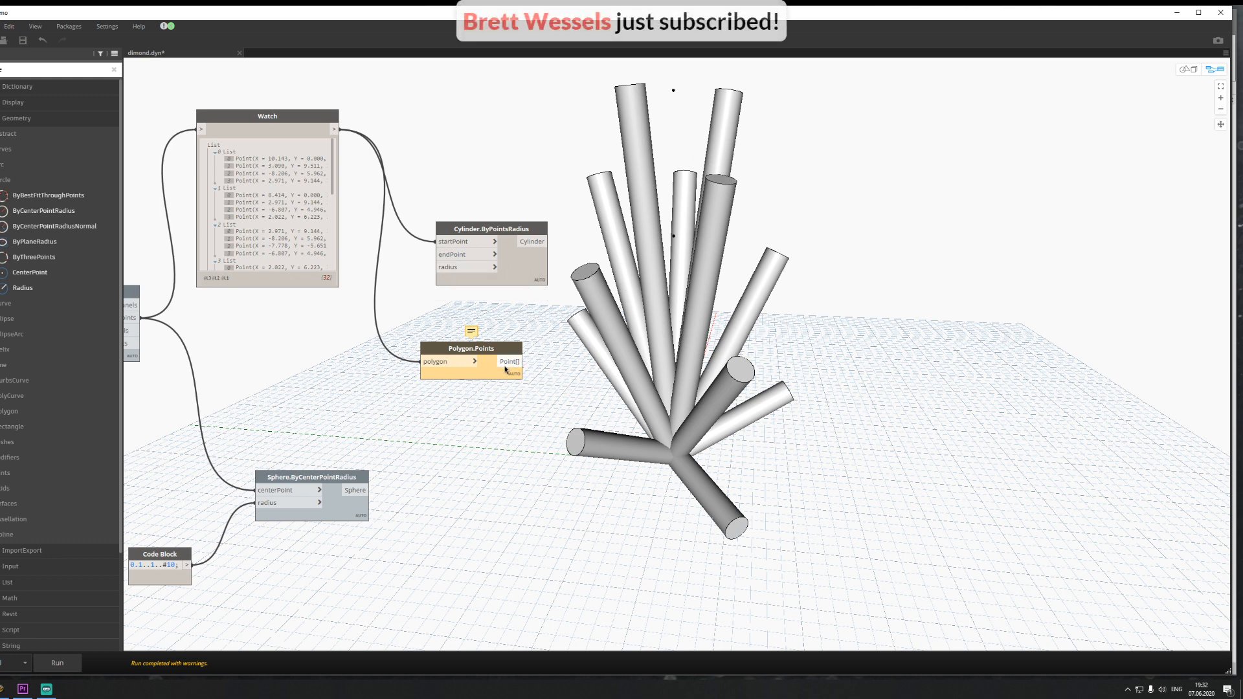
{"action": "mouse_move", "coordinate": [506, 369]}
{"action": "left_click", "coordinate": [487, 364]}
{"action": "key", "text": "Delete"}
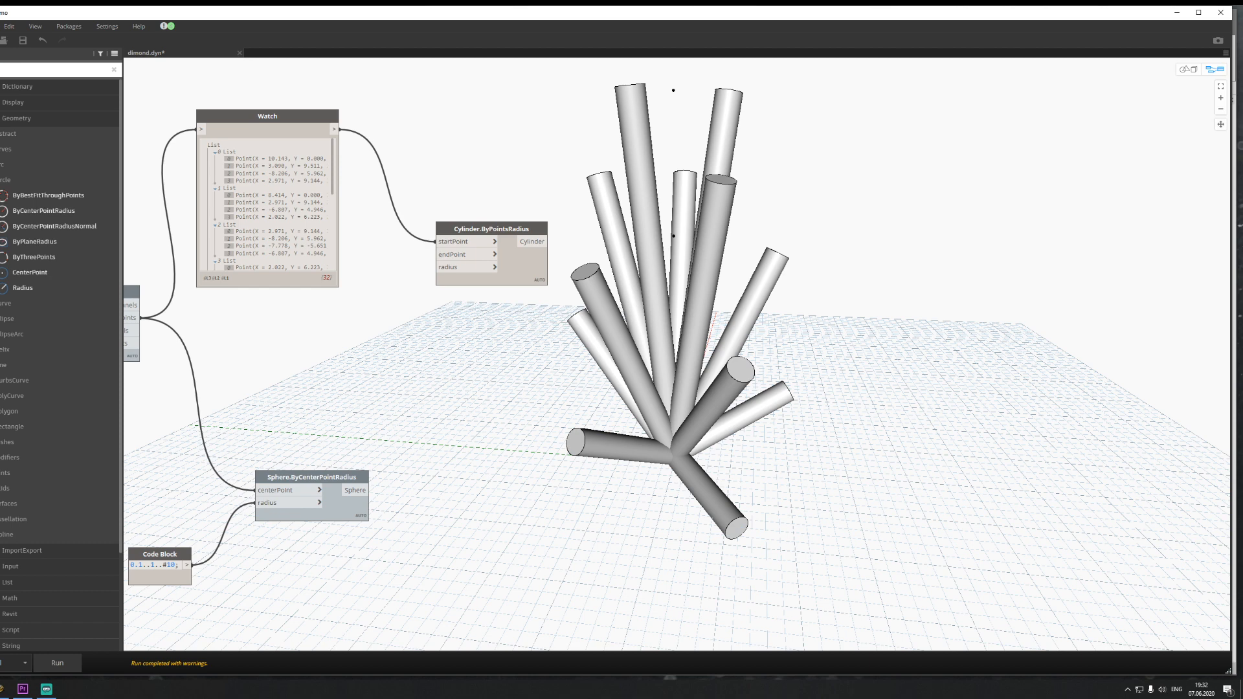
Step: Find the PolyCurve nodes in the library, add PolyCurve.ByPoints and place it below the Cylinder.ByPointsRadius node
{"action": "type", "text": "poly"}
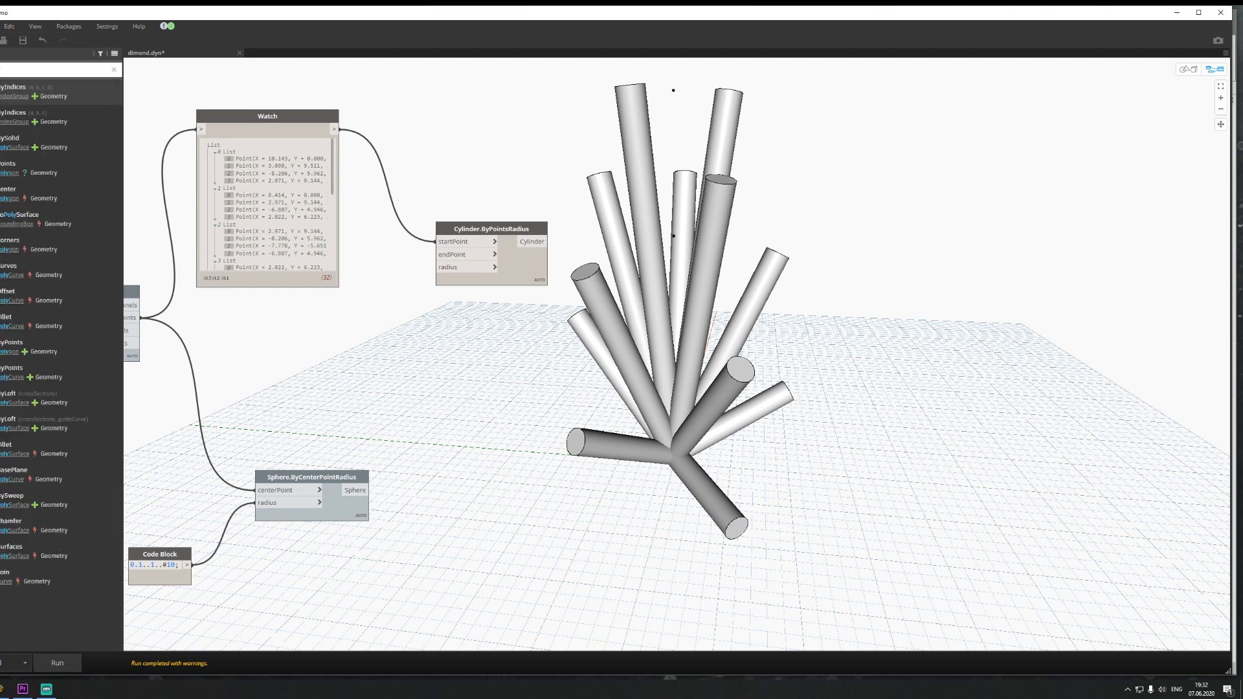
{"action": "type", "text": "c"}
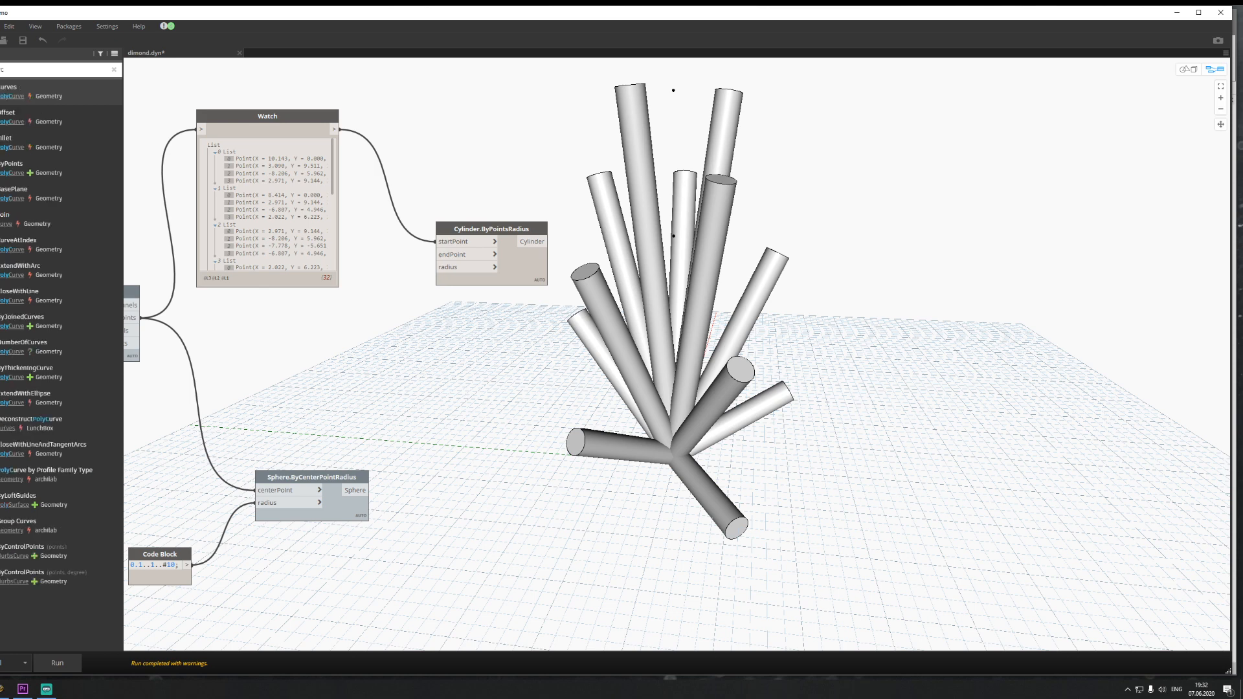
{"action": "left_click", "coordinate": [12, 97]}
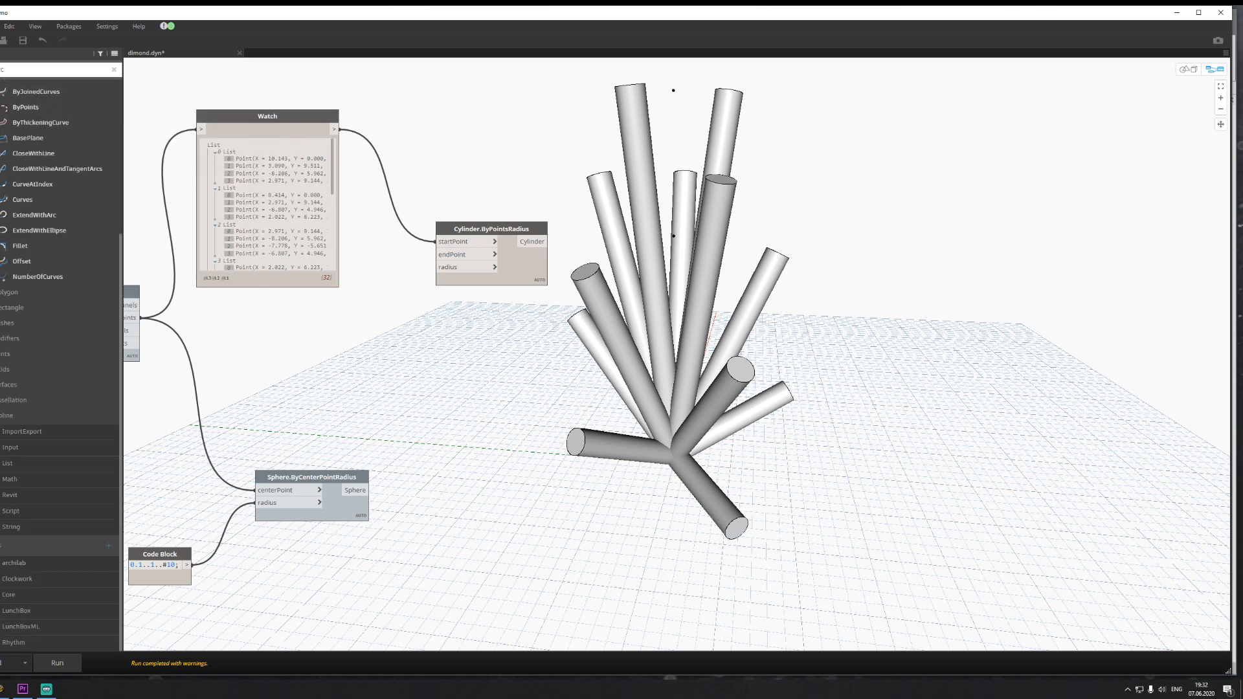
{"action": "scroll", "coordinate": [70, 264], "scroll_direction": "up", "scroll_amount": 3}
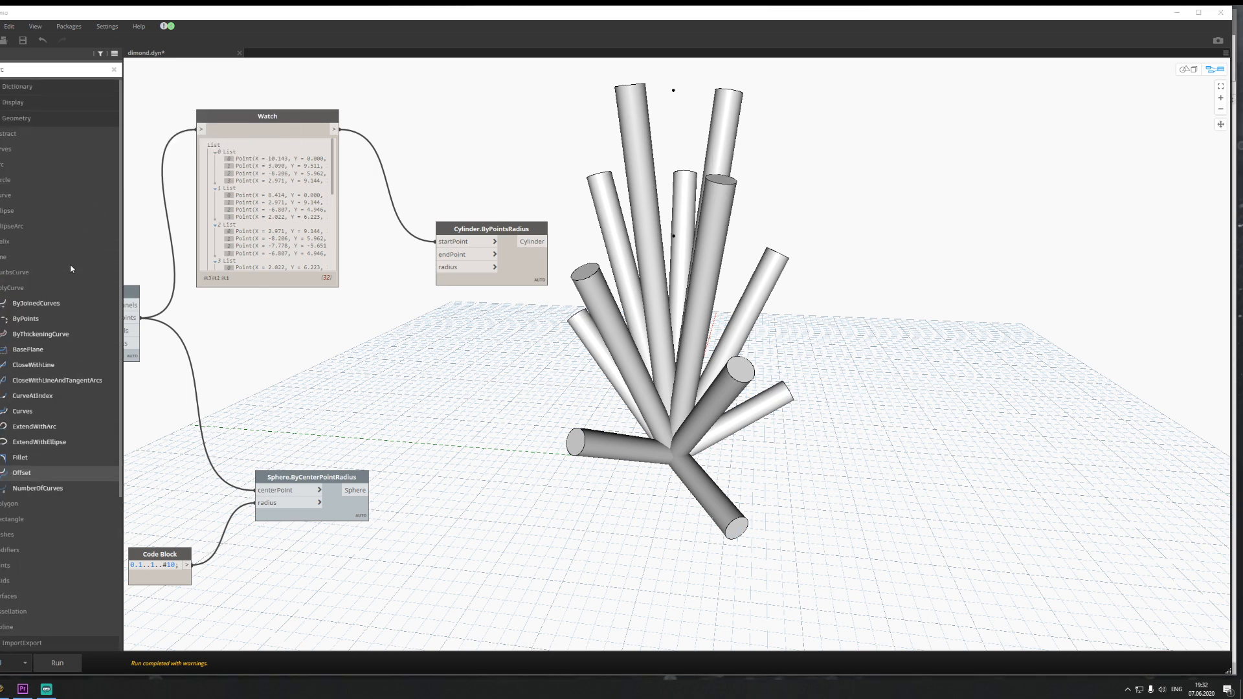
{"action": "left_click", "coordinate": [39, 318]}
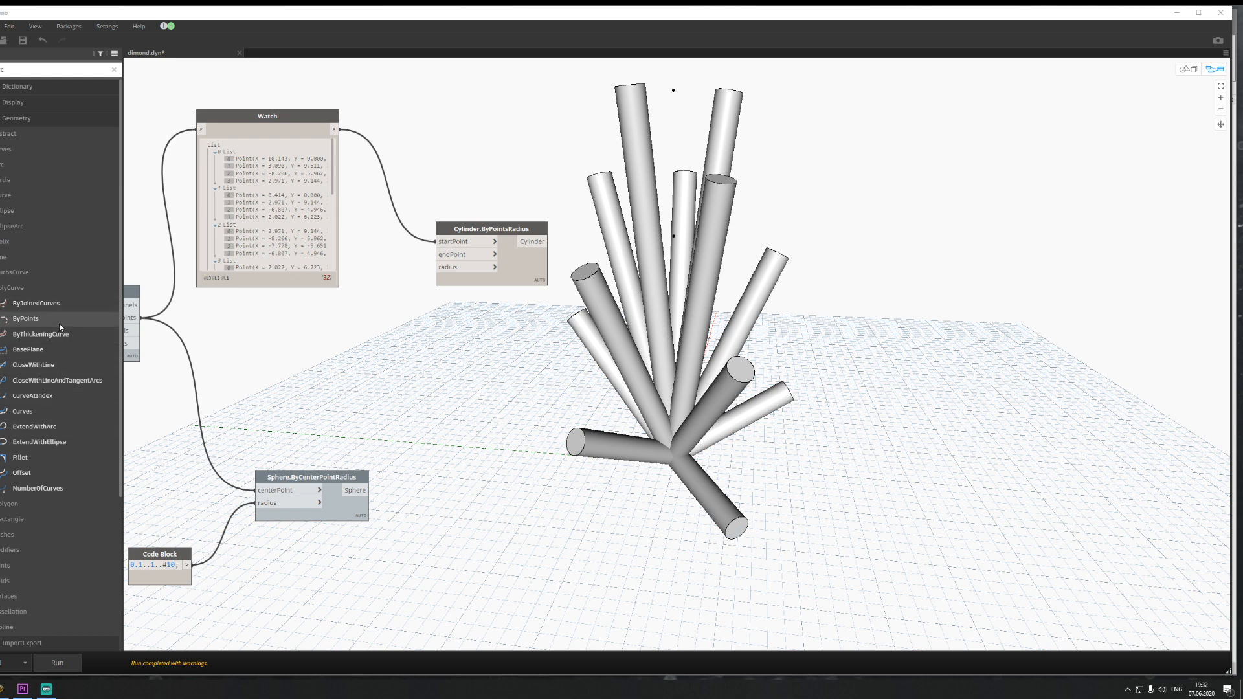
{"action": "left_click_drag", "start_coordinate": [805, 415], "coordinate": [555, 434]}
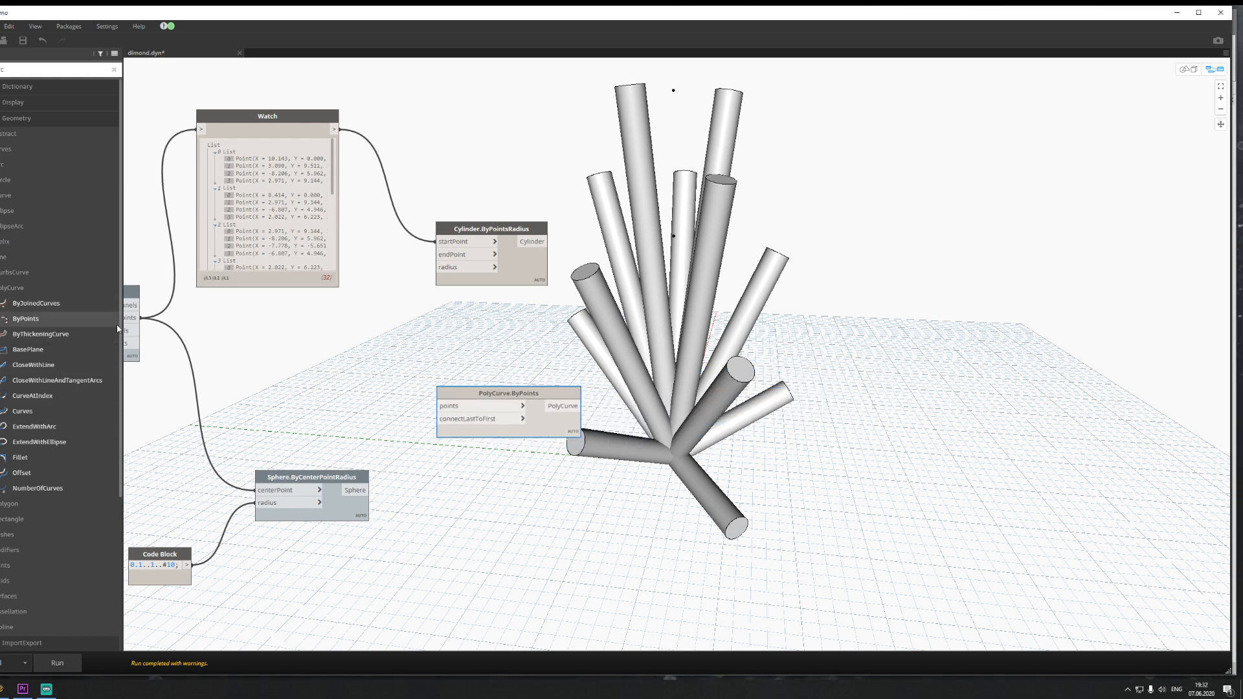
Step: Connect QuadPoints of Panel.PanelDiamond to the points input of PolyCurve.ByPoints and disconnect the cylinder's startPoint
{"action": "left_click_drag", "start_coordinate": [139, 318], "coordinate": [451, 406]}
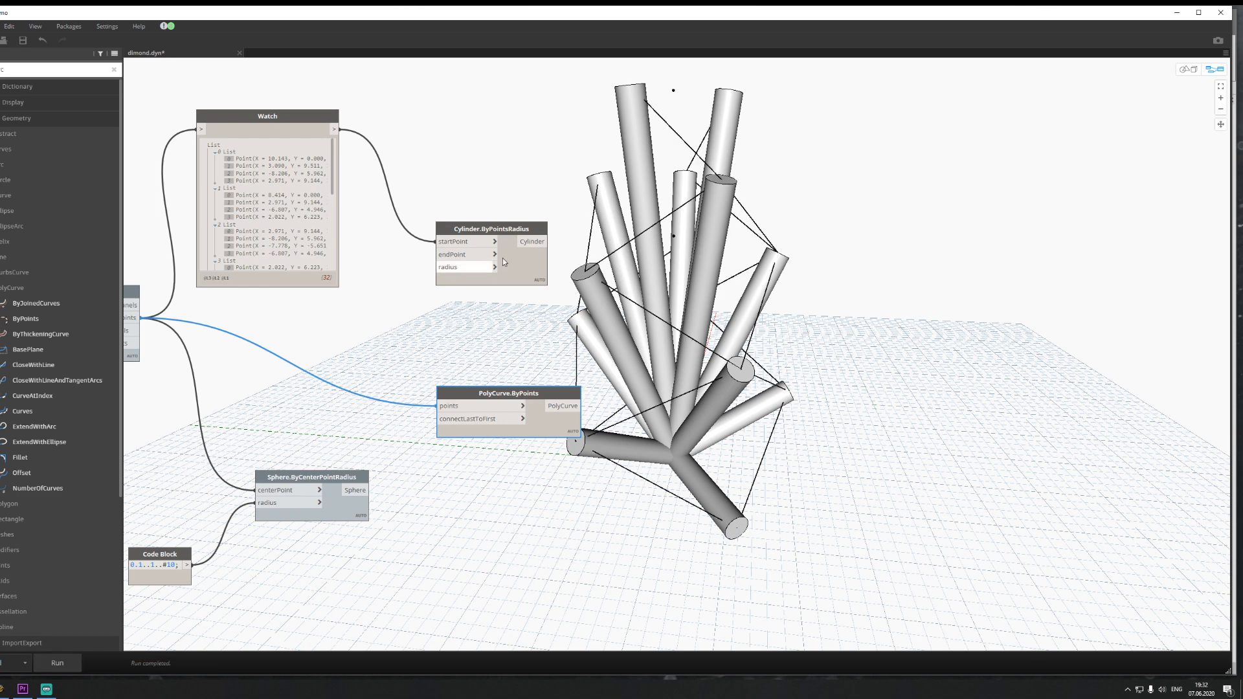
{"action": "left_click_drag", "start_coordinate": [456, 242], "coordinate": [416, 187]}
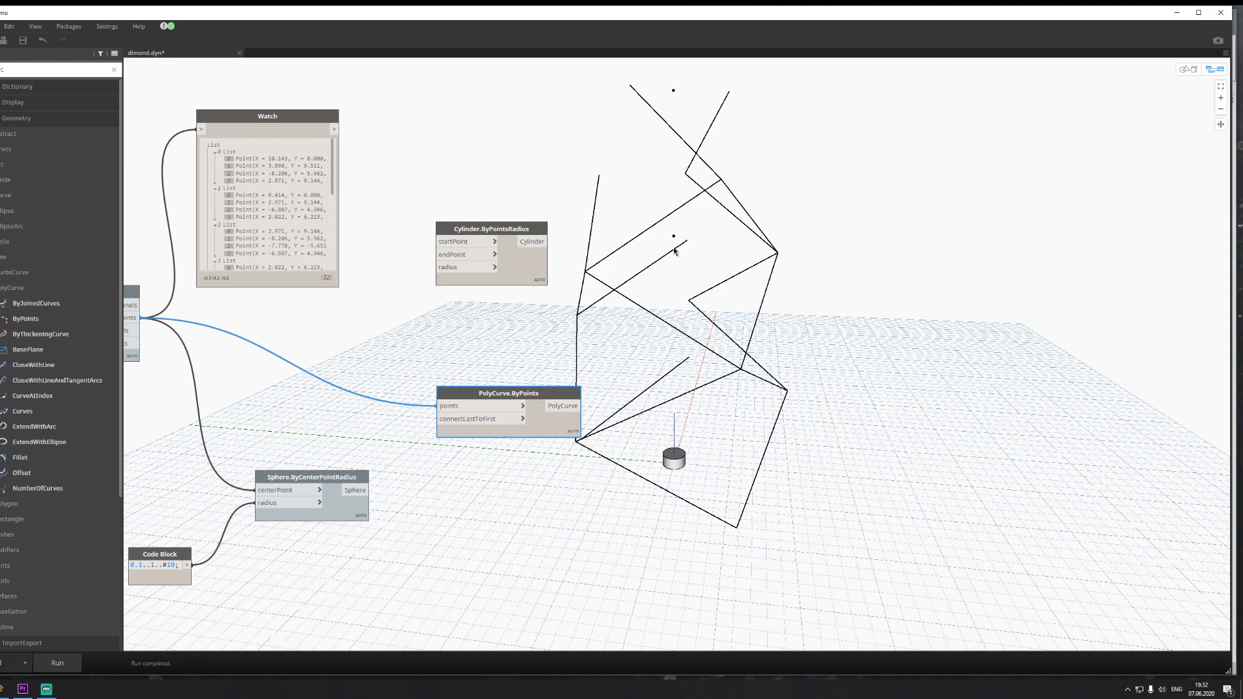
Step: Examine the polycurves from several angles in the 3D background view and return to the node graph
{"action": "left_click", "coordinate": [1188, 76]}
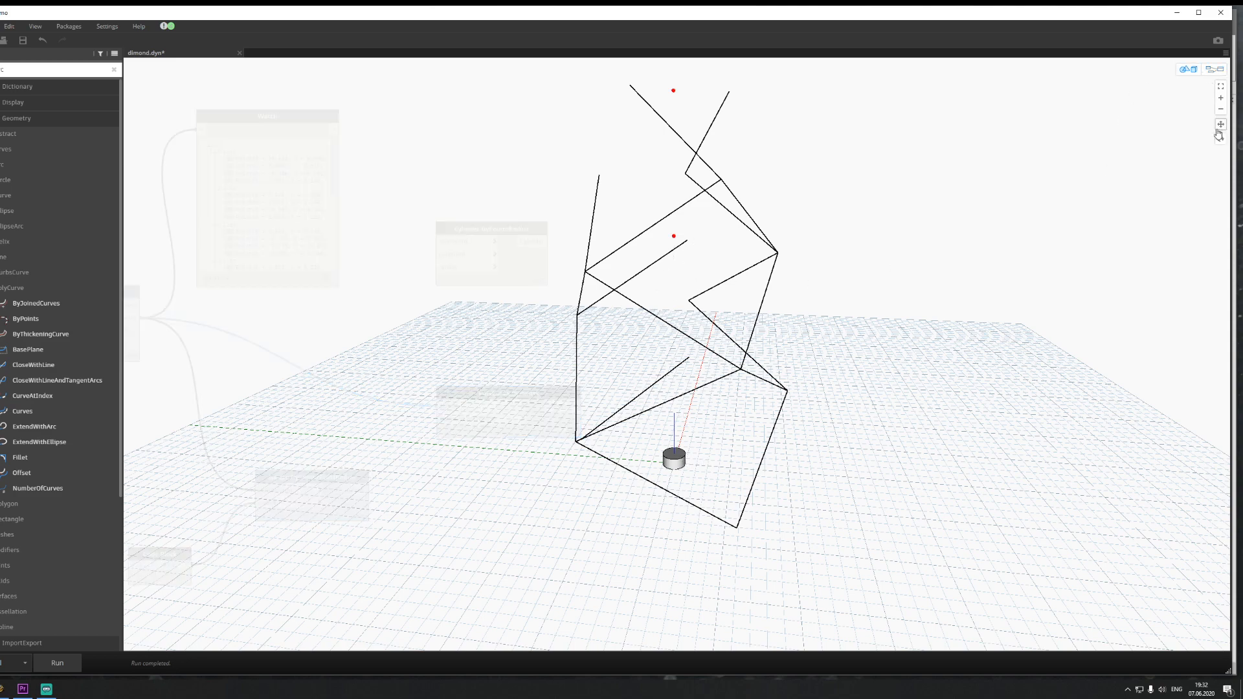
{"action": "mouse_move", "coordinate": [702, 241]}
{"action": "right_mouse_down"}
{"action": "mouse_move", "coordinate": [788, 244]}
{"action": "mouse_move", "coordinate": [642, 239]}
{"action": "mouse_move", "coordinate": [710, 243]}
{"action": "right_mouse_up"}
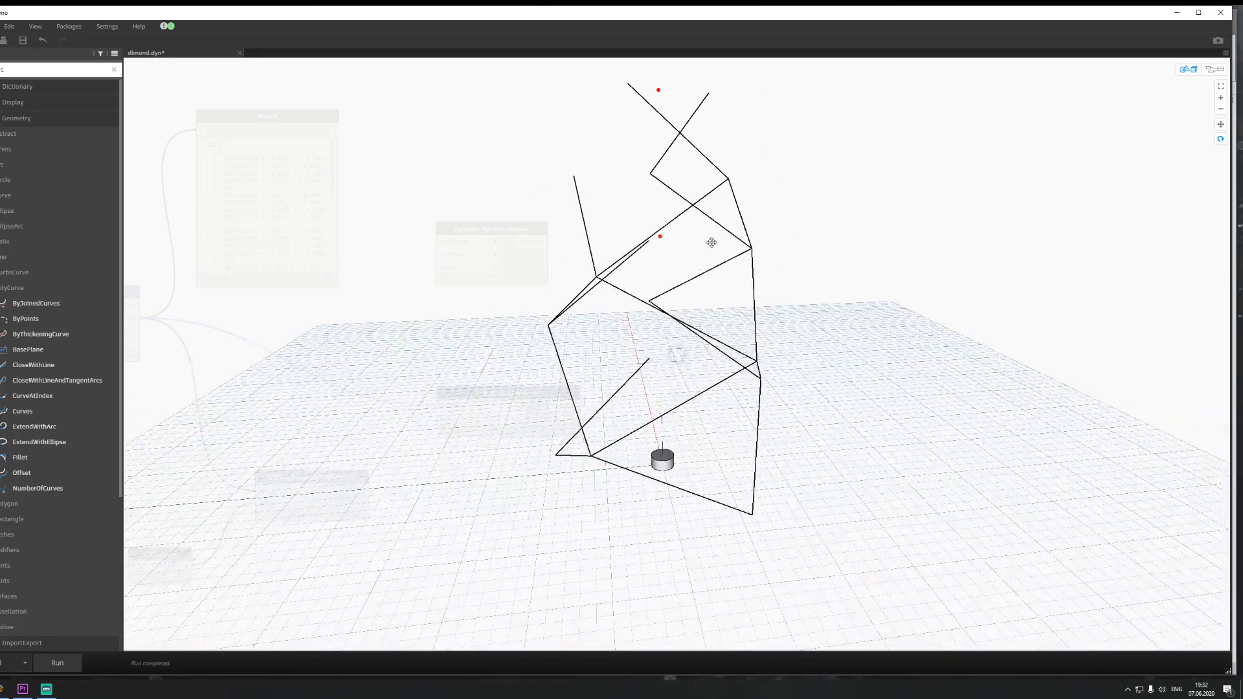
{"action": "right_click_drag", "start_coordinate": [791, 265], "coordinate": [801, 322]}
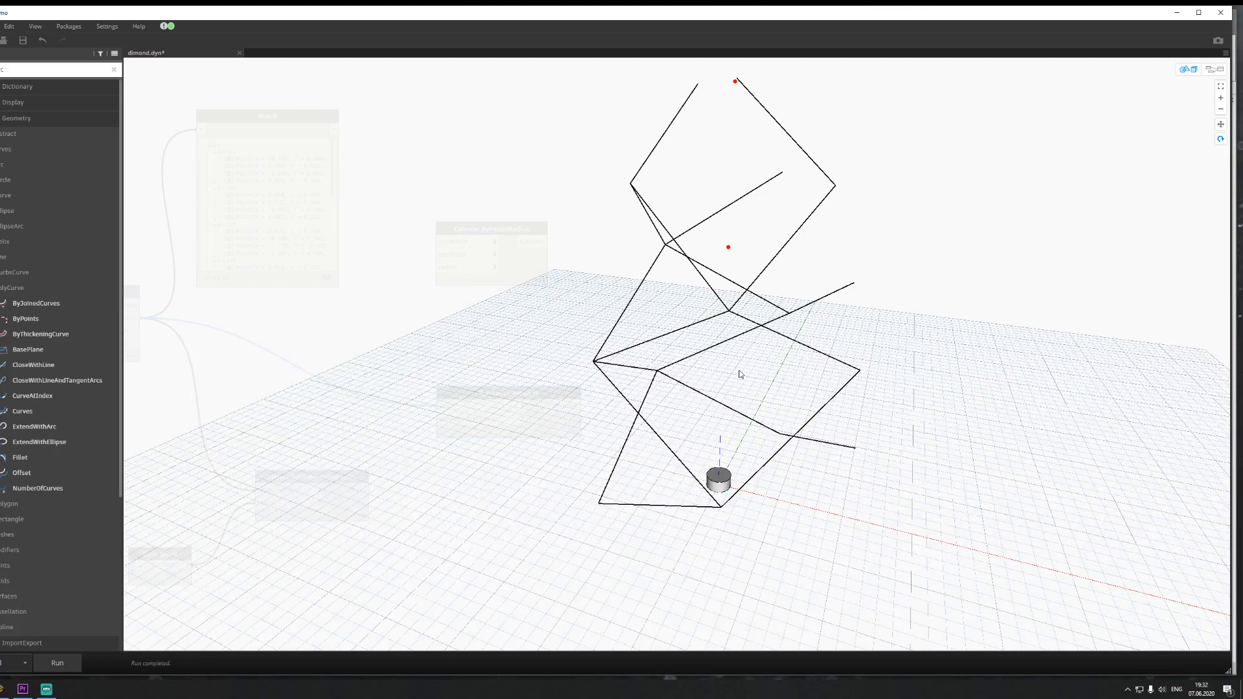
{"action": "right_click_drag", "start_coordinate": [741, 372], "coordinate": [952, 317]}
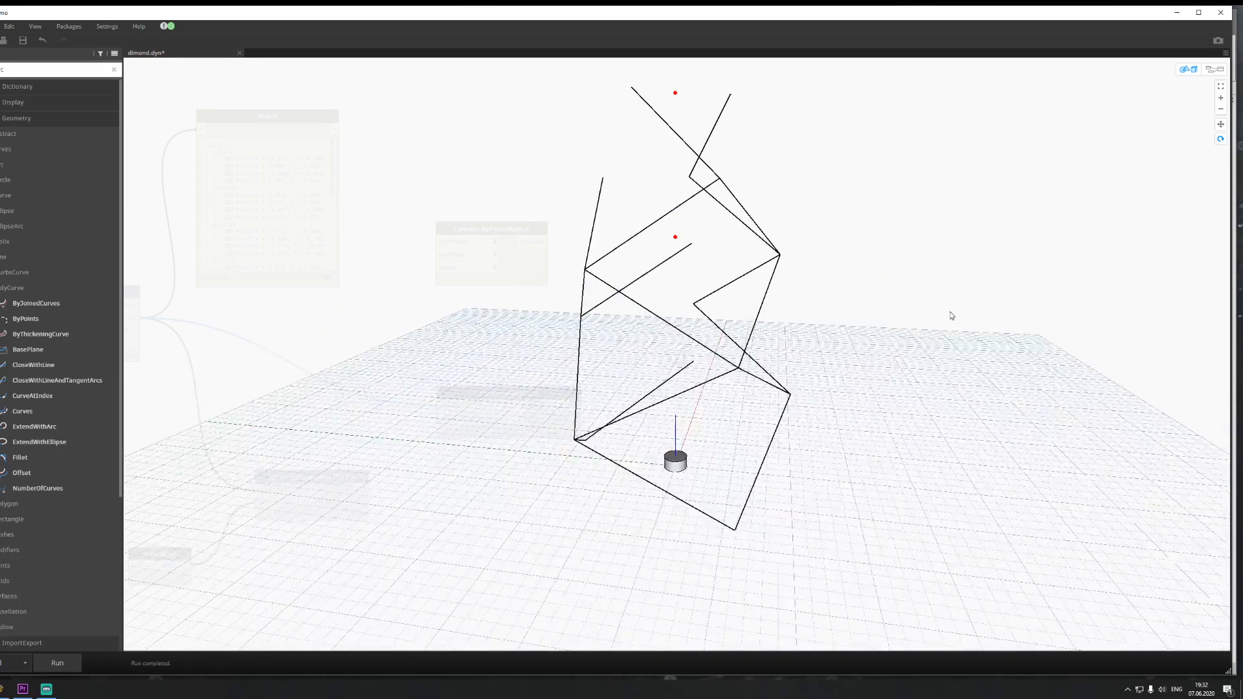
{"action": "left_click", "coordinate": [1215, 69]}
Step: Move the PolyCurve.ByPoints node closer to the Panel.PanelDiamond node to free space after it
{"action": "mouse_move", "coordinate": [581, 404]}
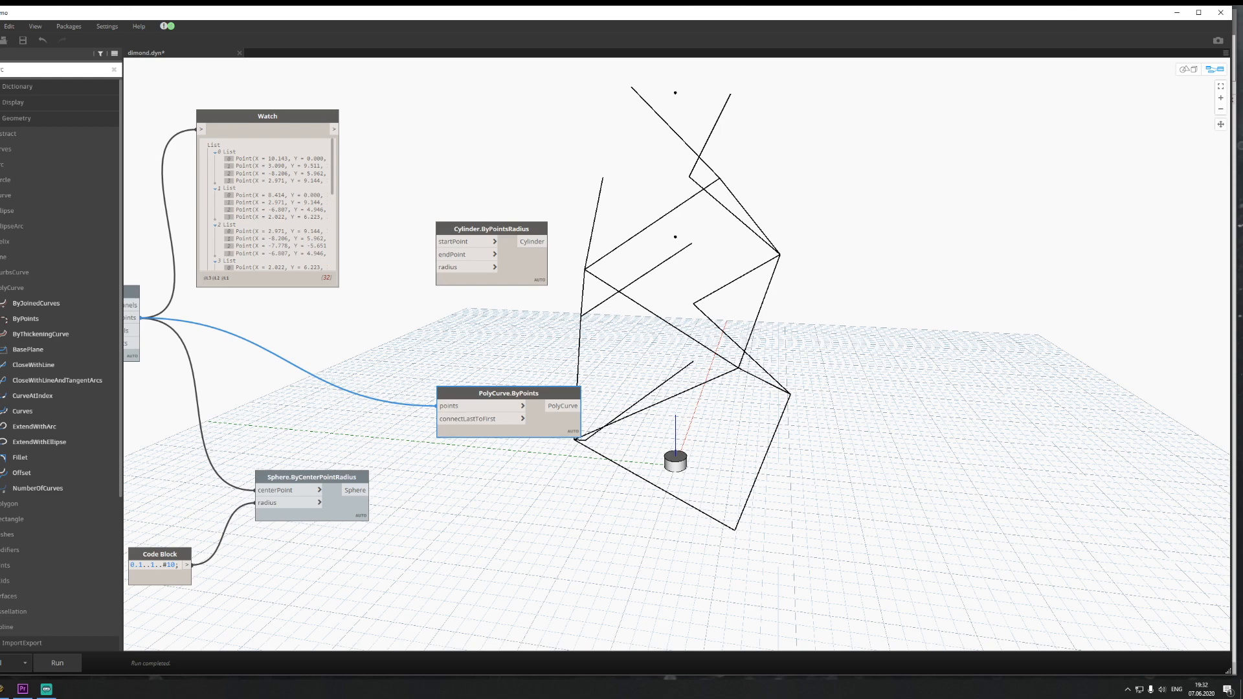
{"action": "left_click_drag", "start_coordinate": [543, 419], "coordinate": [423, 391]}
{"action": "middle_click_drag", "start_coordinate": [460, 499], "coordinate": [301, 447]}
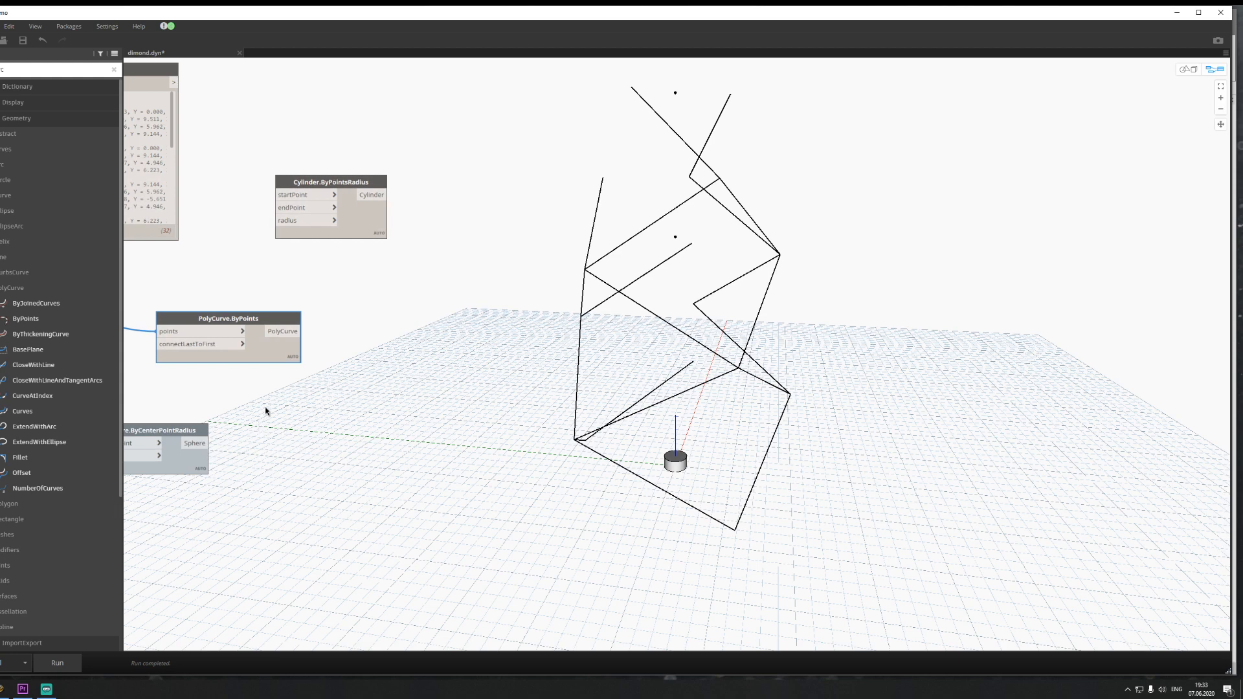
Step: Move the Cylinder.ByPointsRadius node aside and add a Circle.ByCenterPointRadiusNormal node after PolyCurve.ByPoints
{"action": "left_click_drag", "start_coordinate": [351, 232], "coordinate": [424, 225]}
{"action": "right_click", "coordinate": [426, 398]}
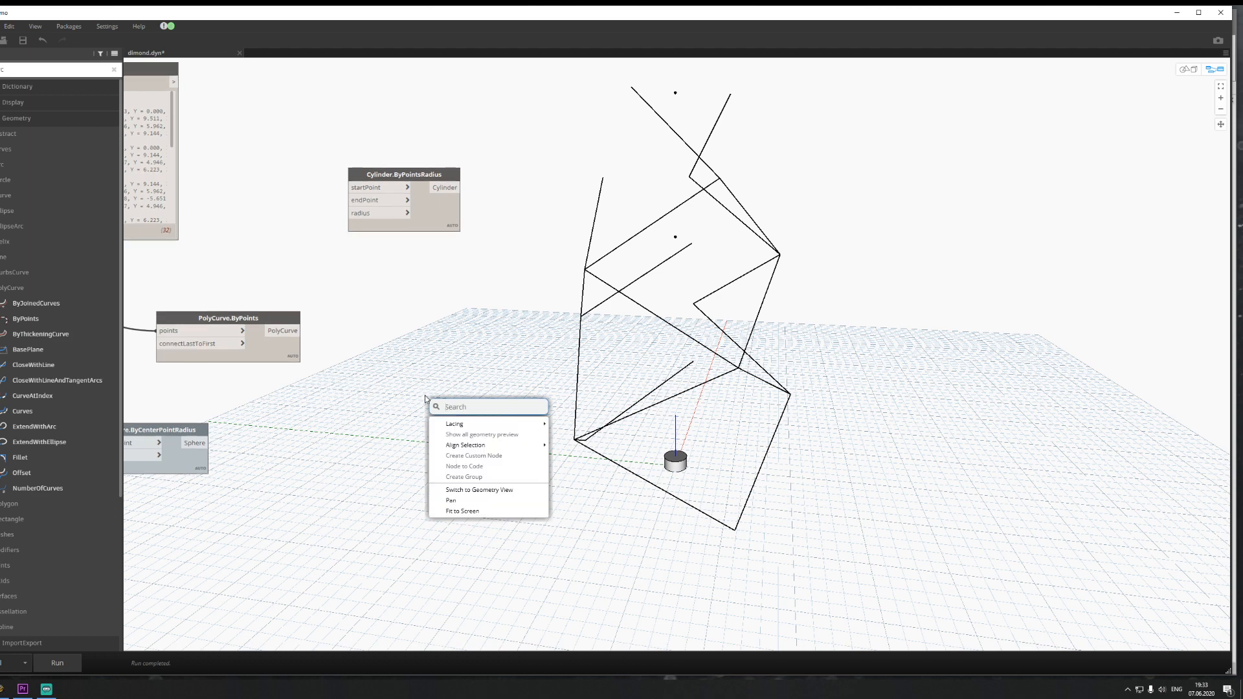
{"action": "type", "text": "ci"}
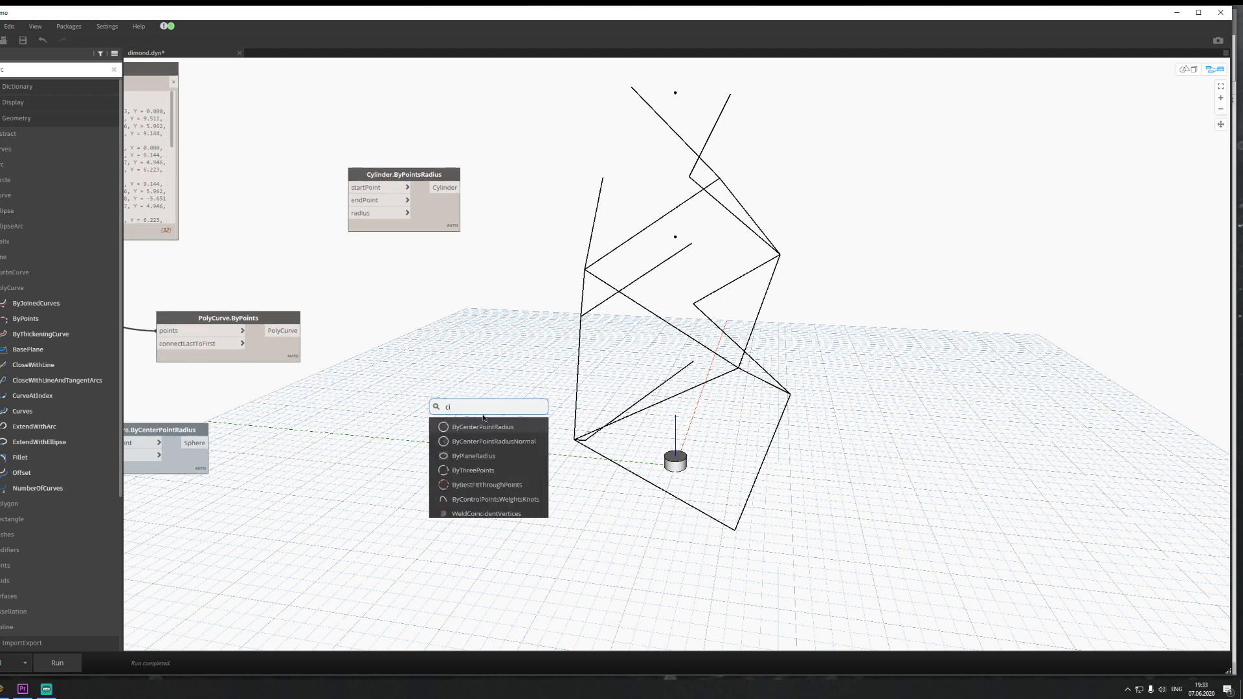
{"action": "left_click", "coordinate": [514, 441]}
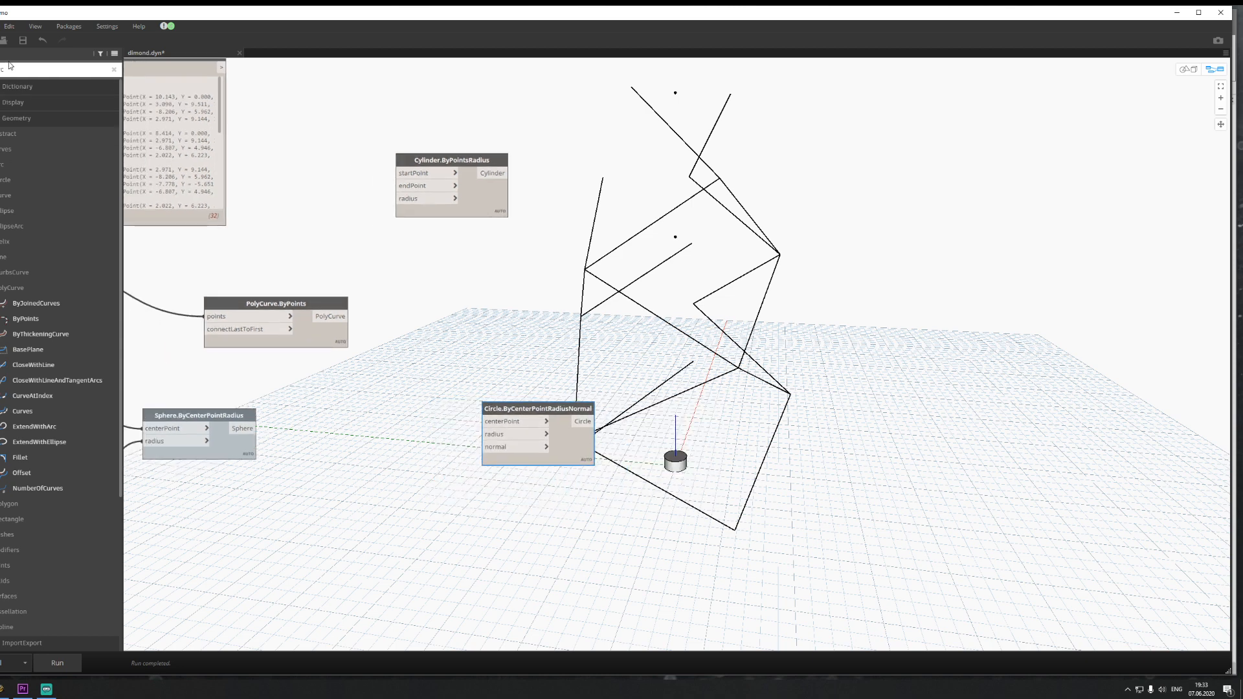
Step: Search the node library for a normal or line direction, and try feeding the PolyCurve output into a Line.Direction node
{"action": "left_click_drag", "start_coordinate": [9, 66], "coordinate": [0, 68]}
{"action": "type", "text": "normal"}
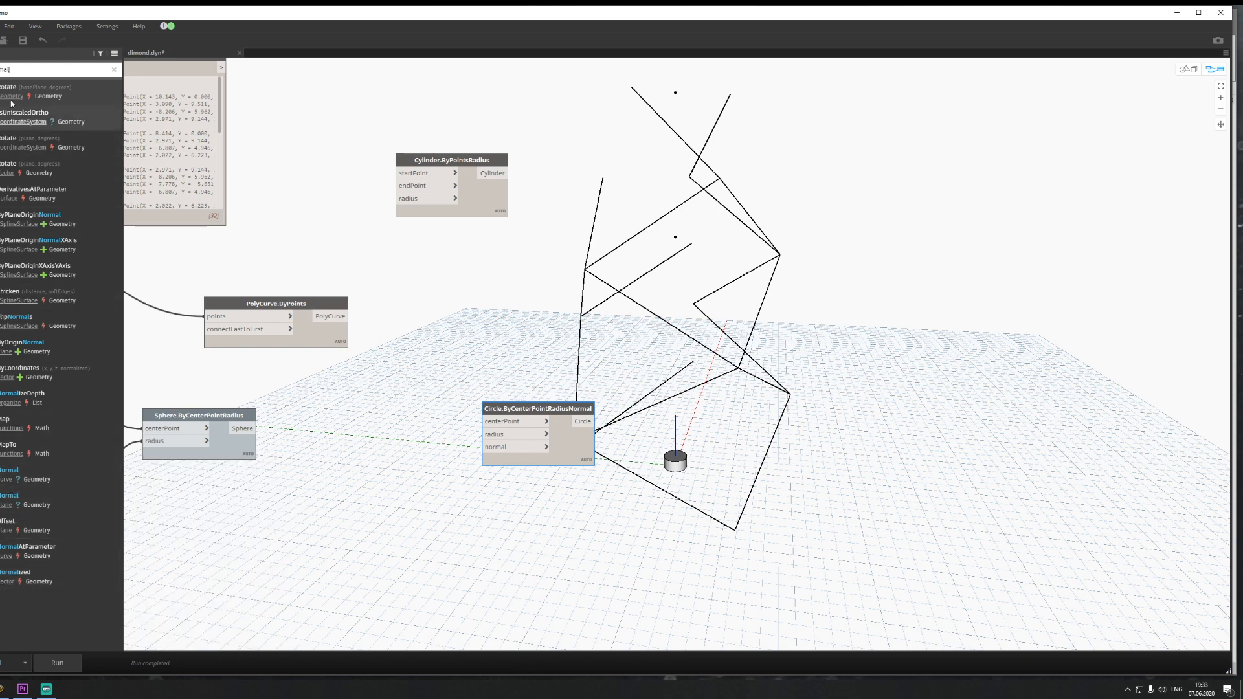
{"action": "double_click", "coordinate": [18, 67]}
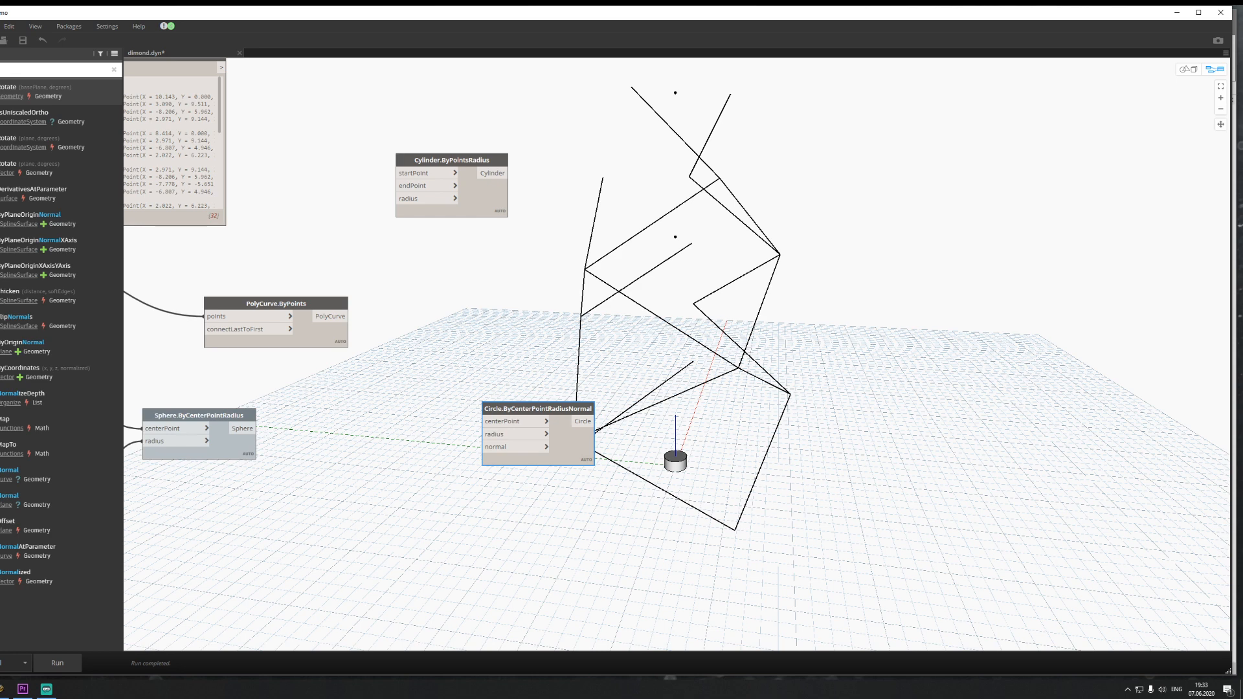
{"action": "type", "text": "line"}
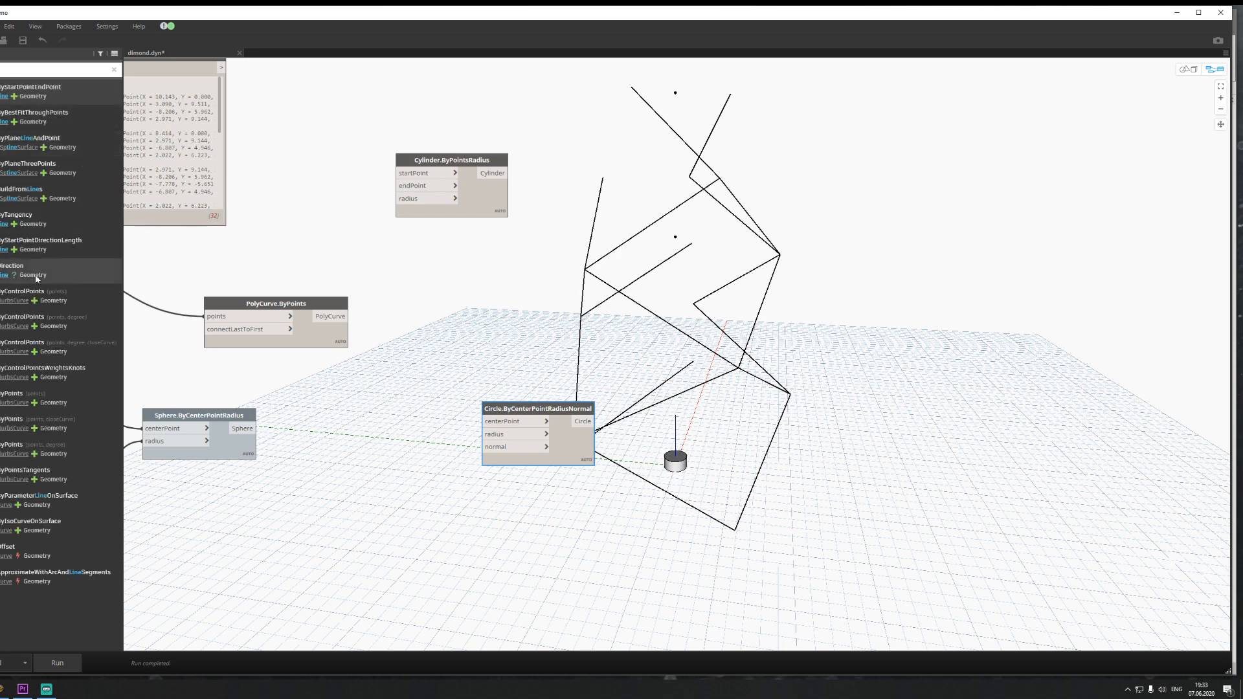
{"action": "left_click", "coordinate": [25, 269]}
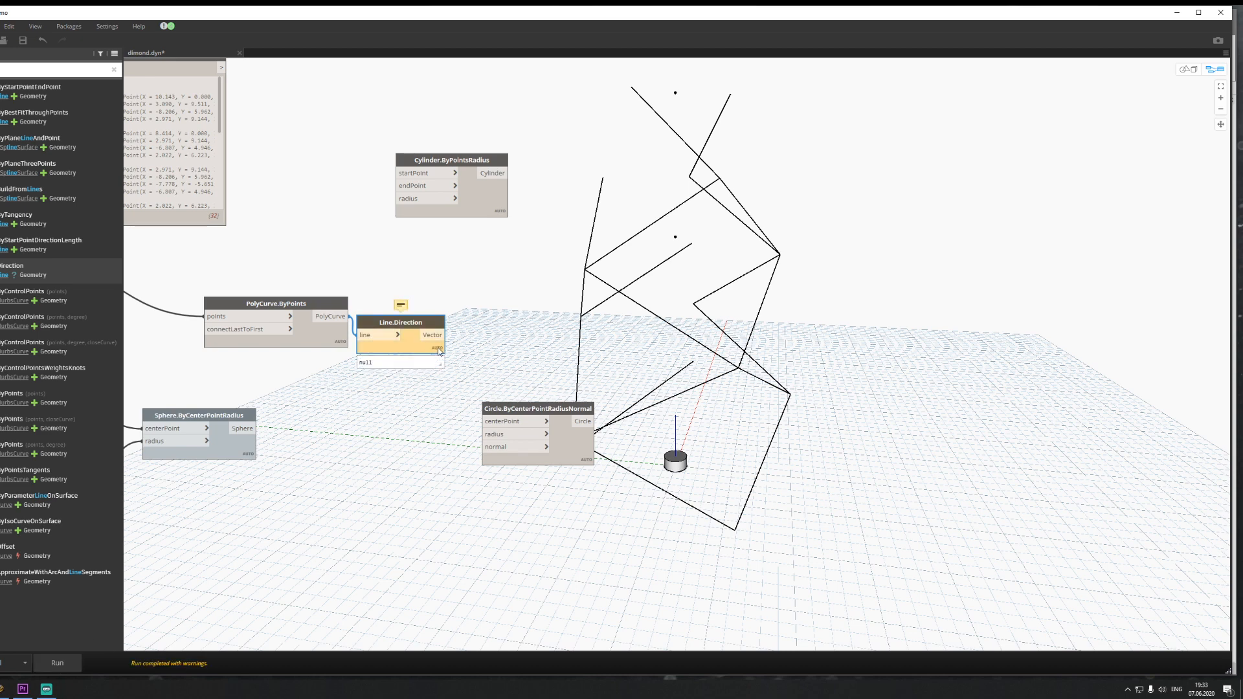
{"action": "left_click_drag", "start_coordinate": [400, 340], "coordinate": [458, 334]}
{"action": "middle_click_drag", "start_coordinate": [377, 405], "coordinate": [513, 431]}
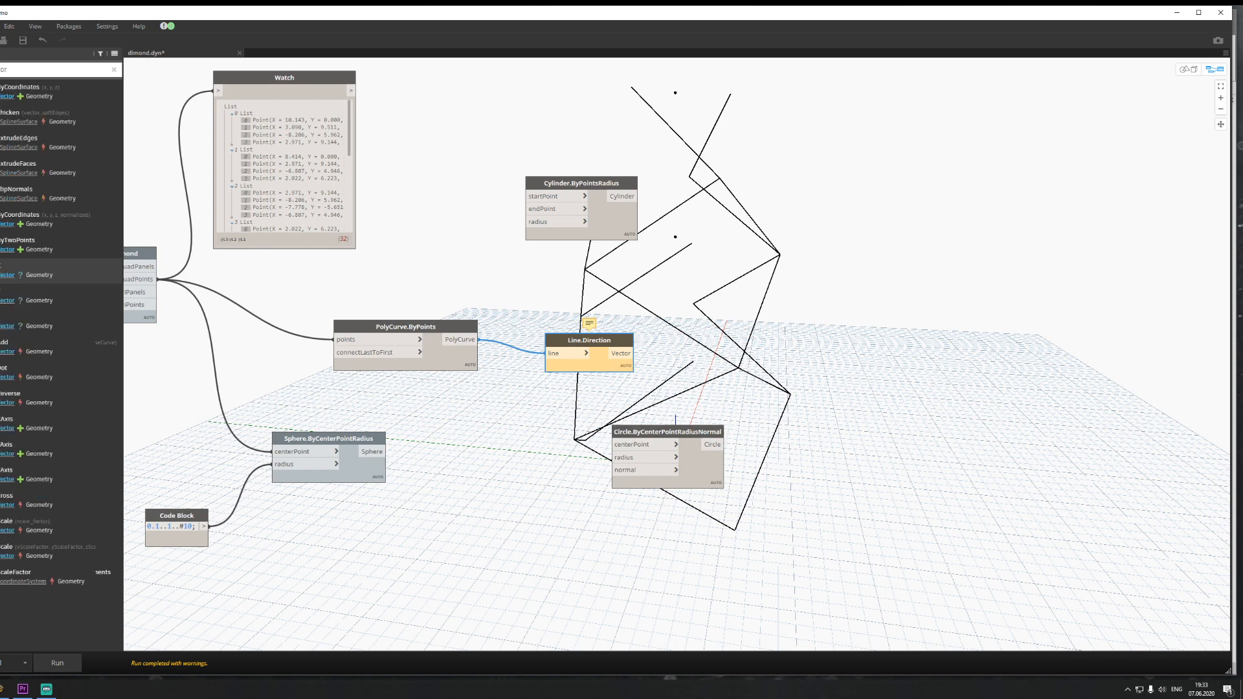
Step: Try a Vector.ByCoordinates node, and delete it together with the Line.Direction node
{"action": "left_click", "coordinate": [104, 94]}
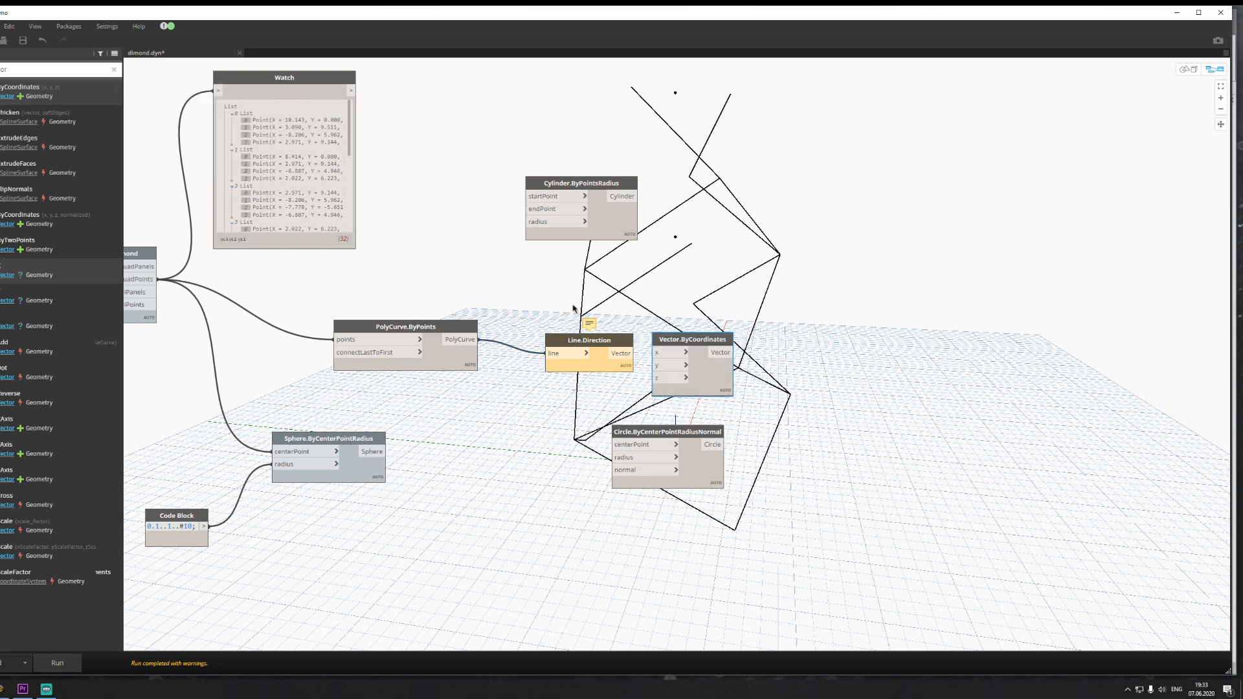
{"action": "left_click", "coordinate": [603, 362]}
{"action": "key", "text": "Delete"}
{"action": "left_click", "coordinate": [688, 371]}
{"action": "key", "text": "Delete"}
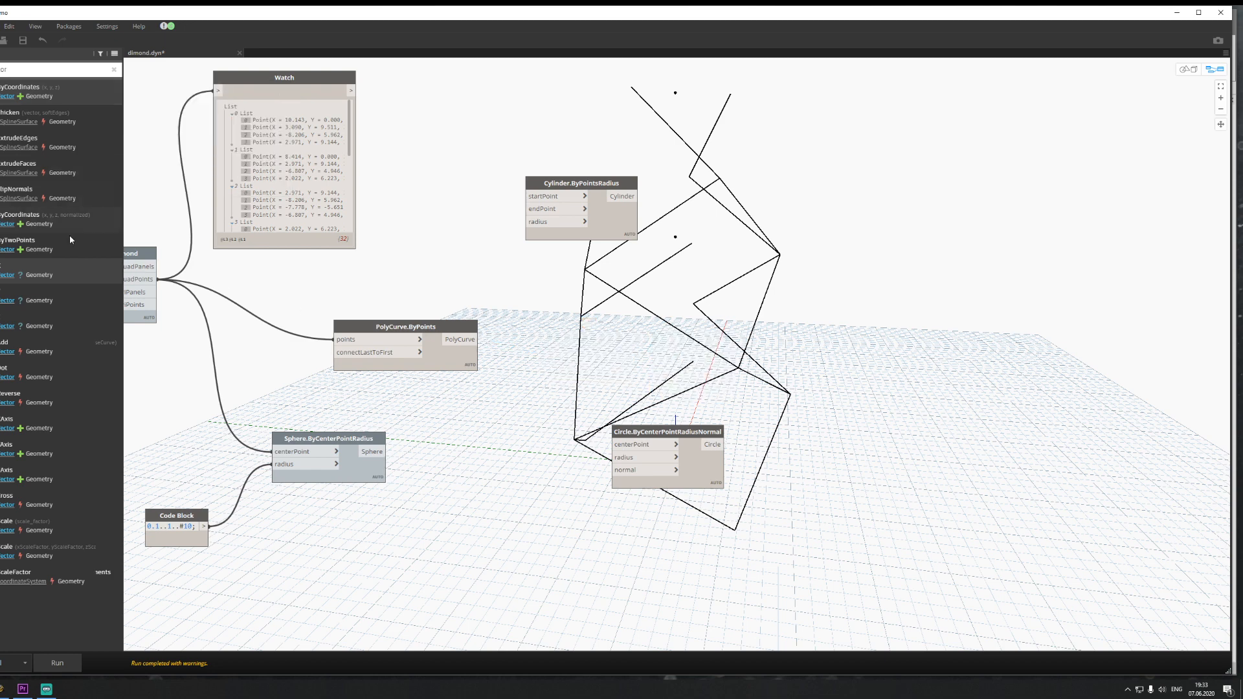
{"action": "left_click", "coordinate": [90, 217]}
{"action": "left_click_drag", "start_coordinate": [756, 402], "coordinate": [706, 377]}
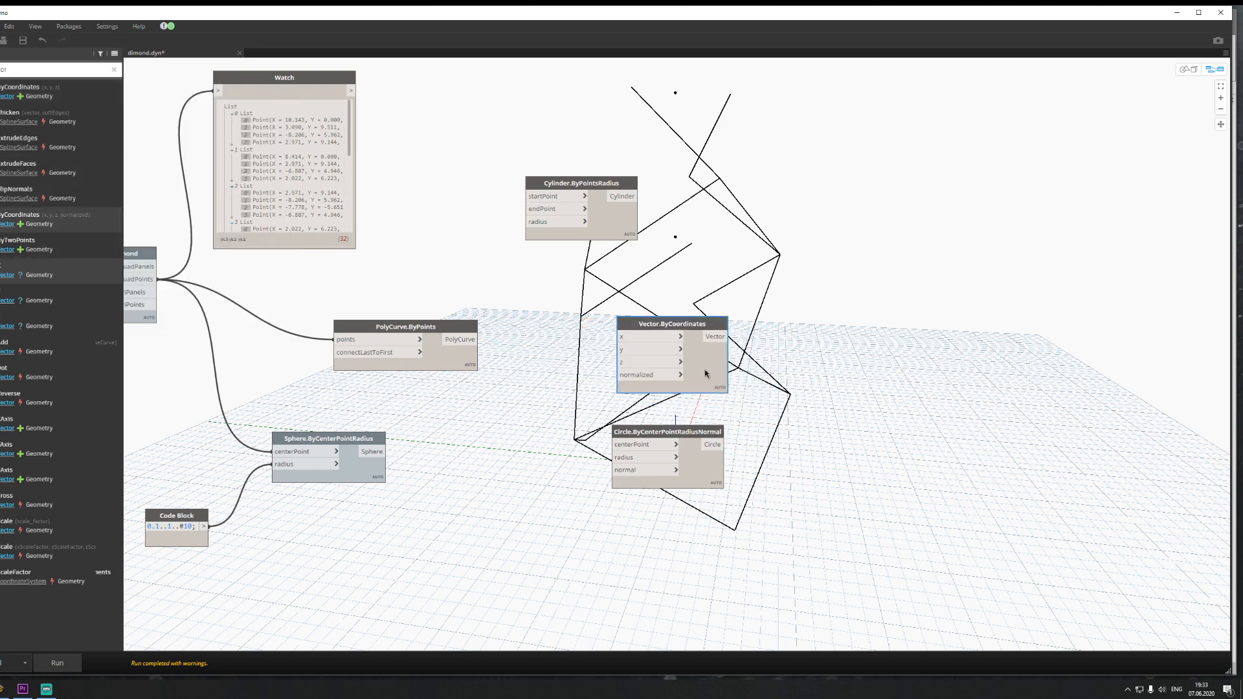
{"action": "key", "text": "Delete"}
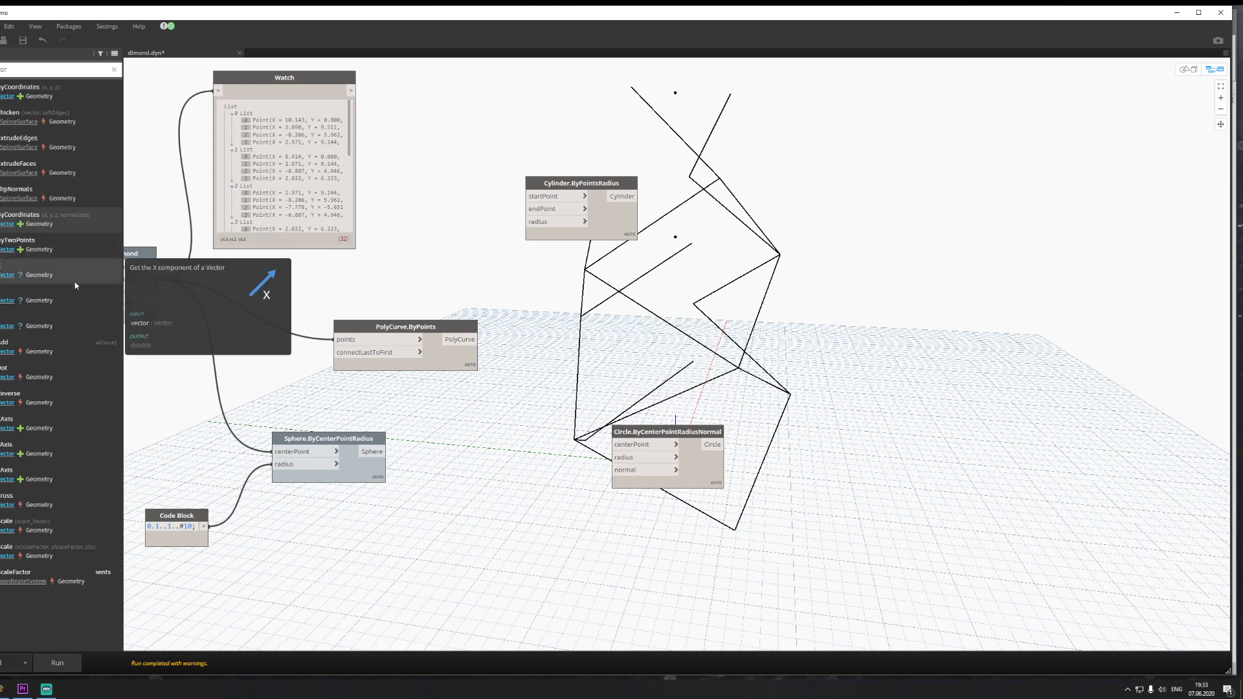
{"action": "left_click", "coordinate": [75, 348]}
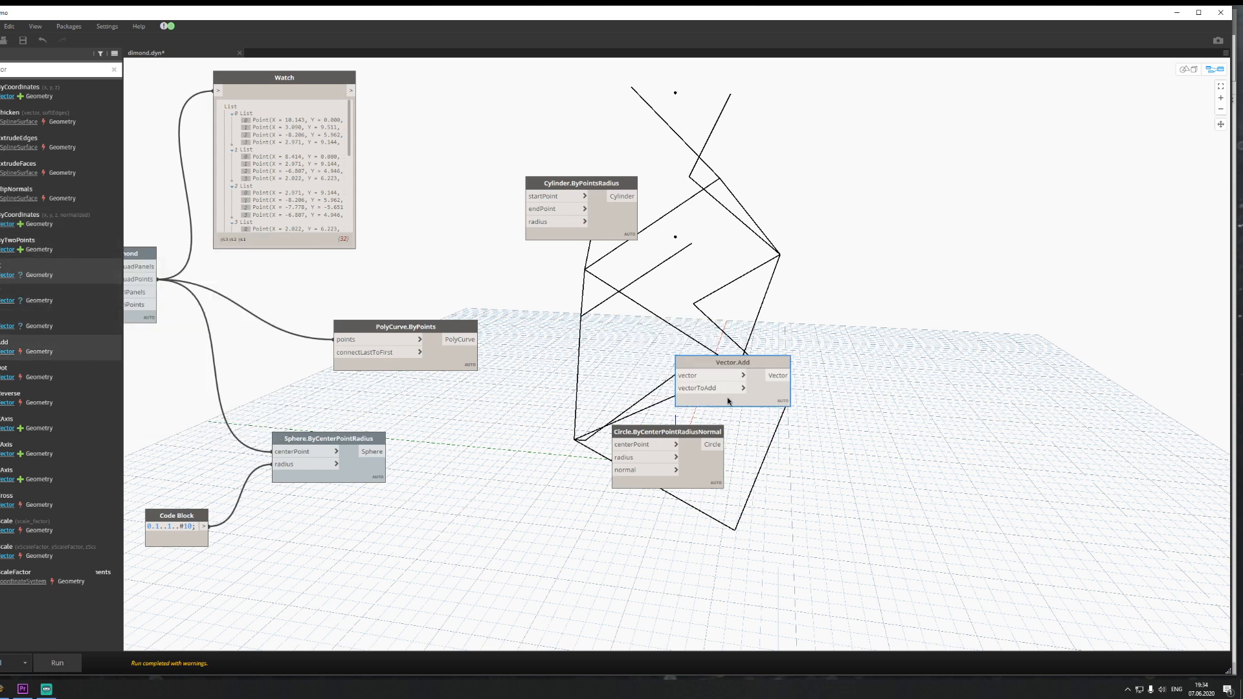
{"action": "left_click_drag", "start_coordinate": [730, 402], "coordinate": [597, 402]}
{"action": "key", "text": "Delete"}
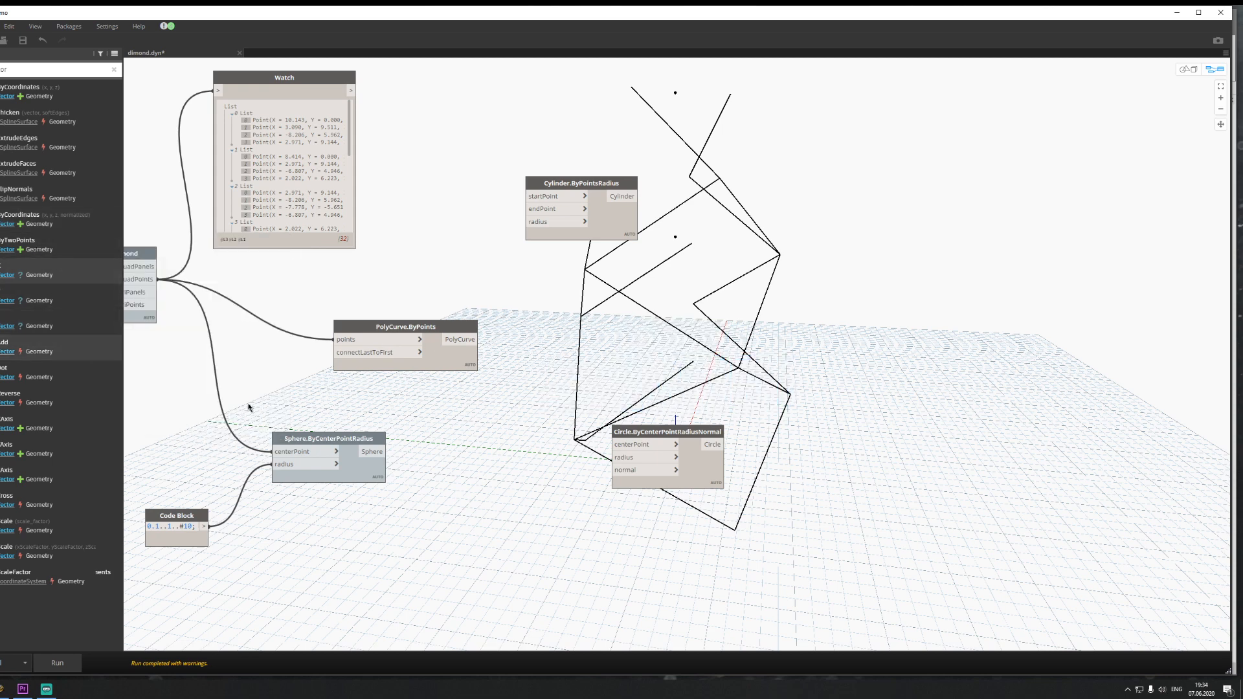
Step: Try a Vector.Dot node fed by the PolyCurve output and by QuadPoints, and delete it
{"action": "left_click", "coordinate": [82, 377]}
{"action": "left_click_drag", "start_coordinate": [772, 410], "coordinate": [735, 410]}
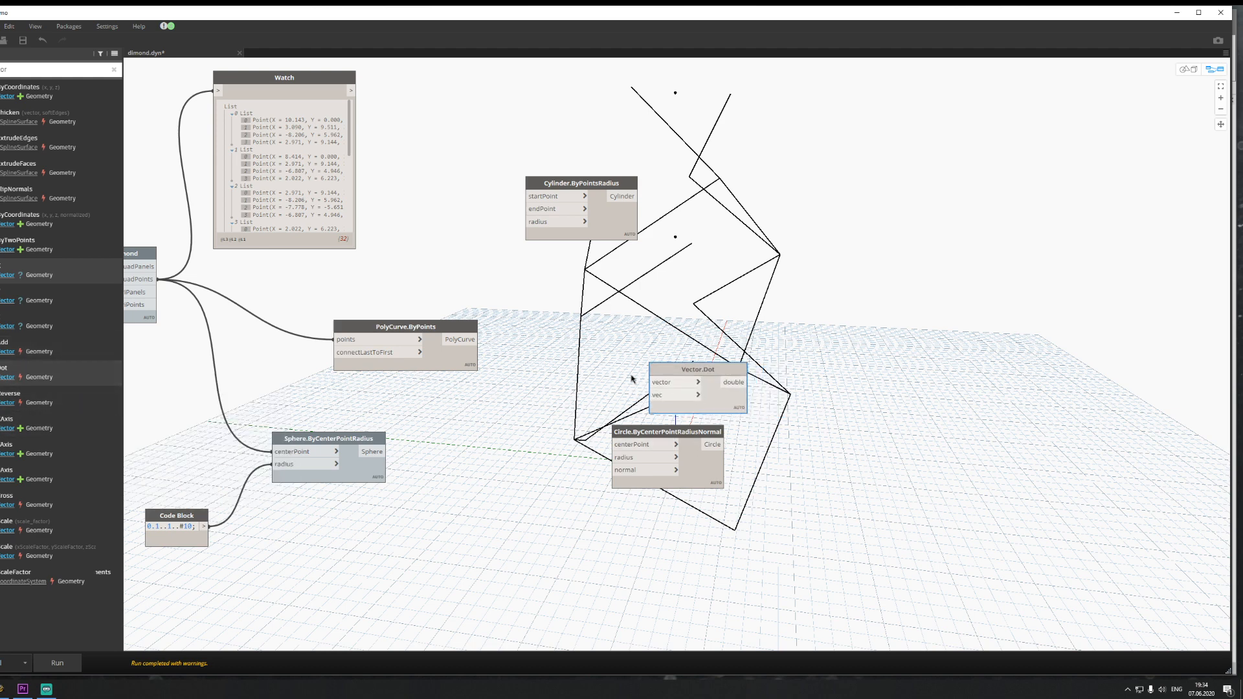
{"action": "left_click_drag", "start_coordinate": [476, 339], "coordinate": [596, 395]}
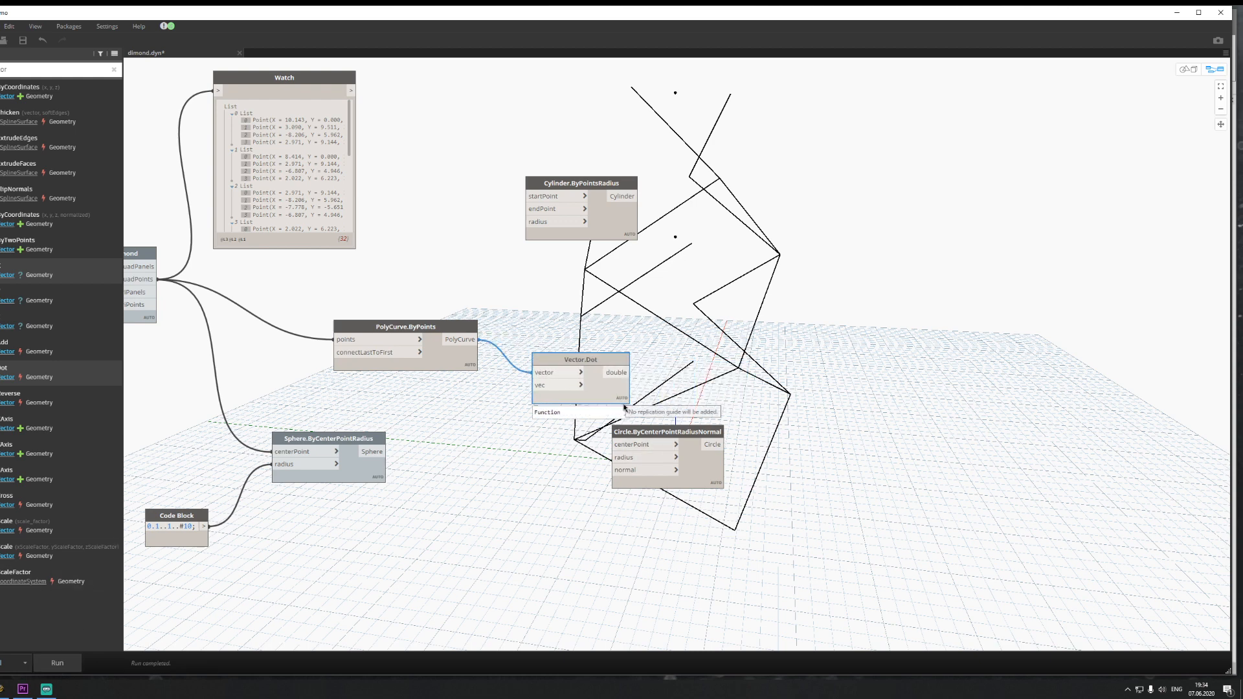
{"action": "left_click_drag", "start_coordinate": [157, 279], "coordinate": [533, 373]}
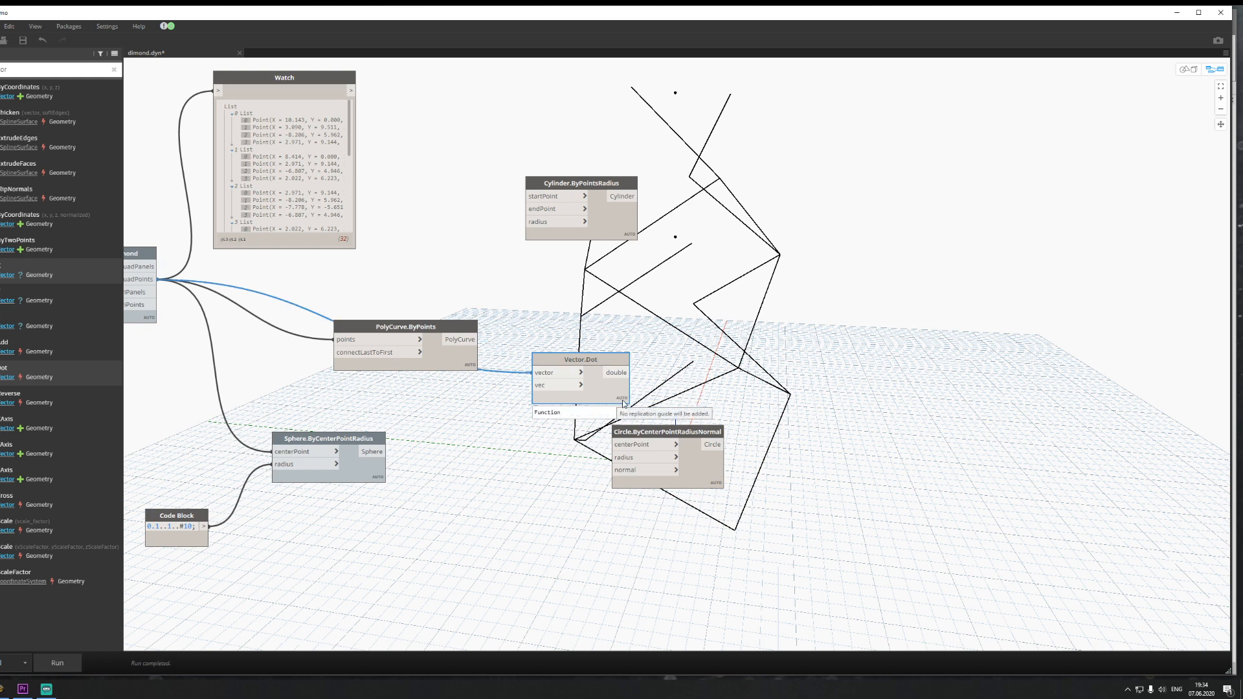
{"action": "key", "text": "Delete"}
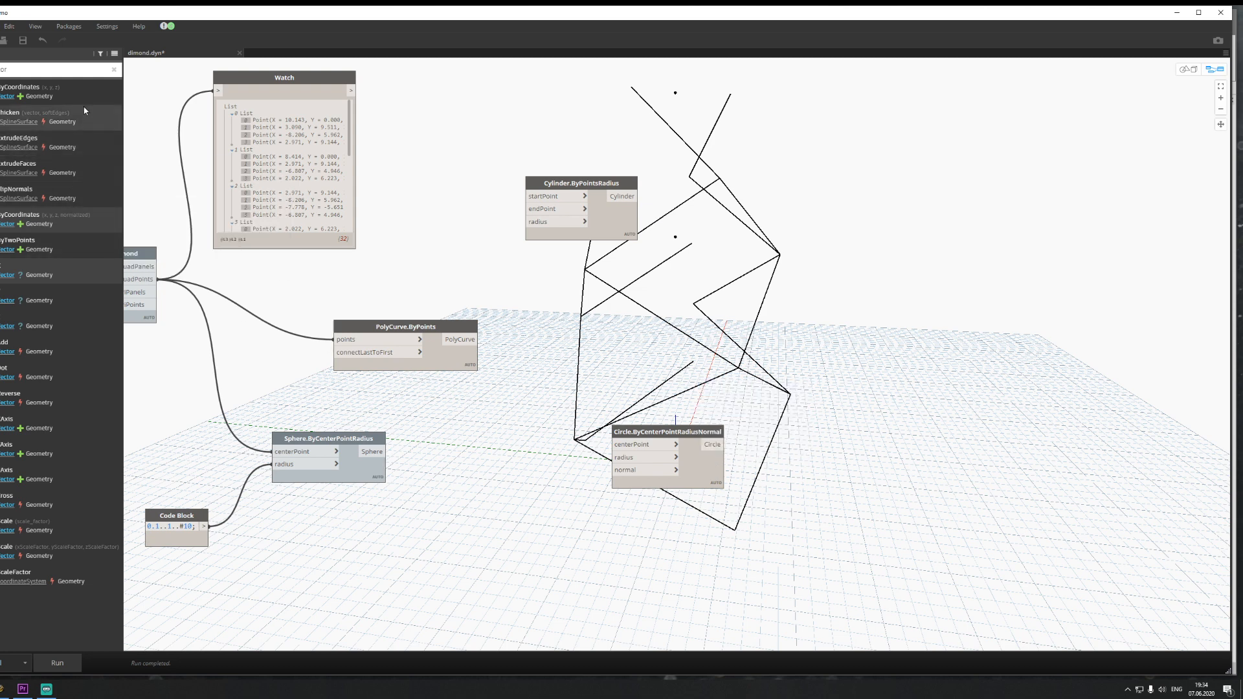
Step: Browse the Vector nodes in the library and examine the point lists in the Watch node
{"action": "left_click", "coordinate": [39, 70]}
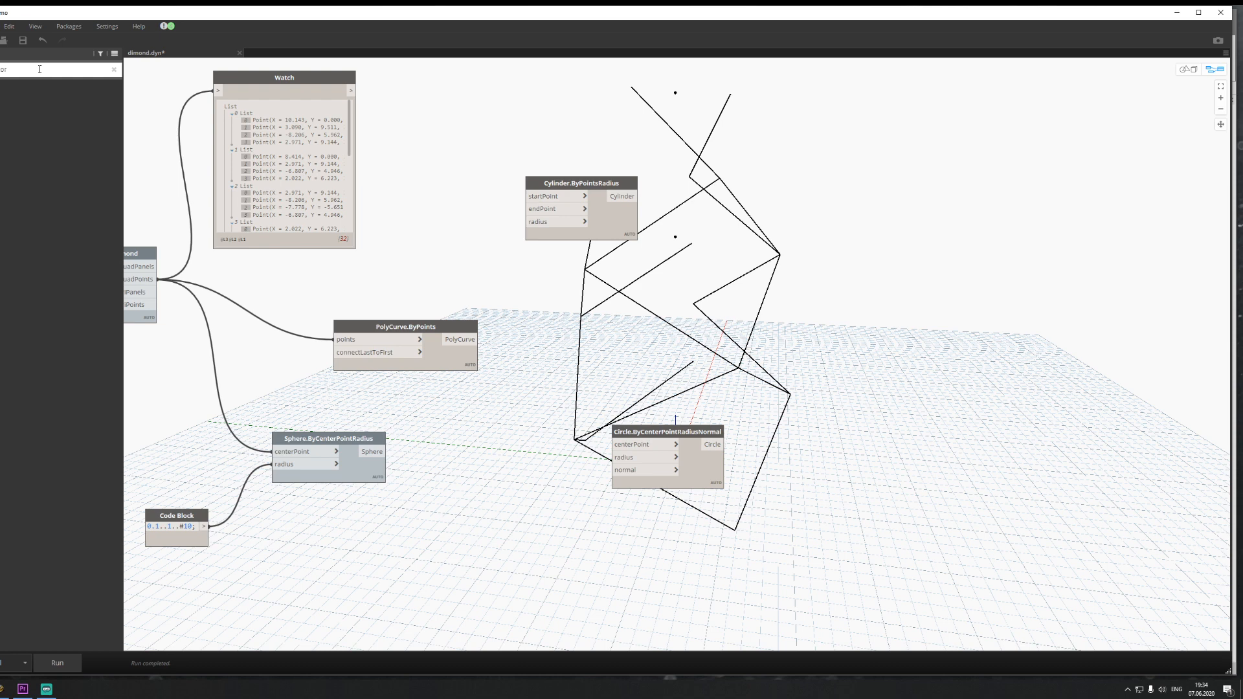
{"action": "key", "text": "BackSpace"}
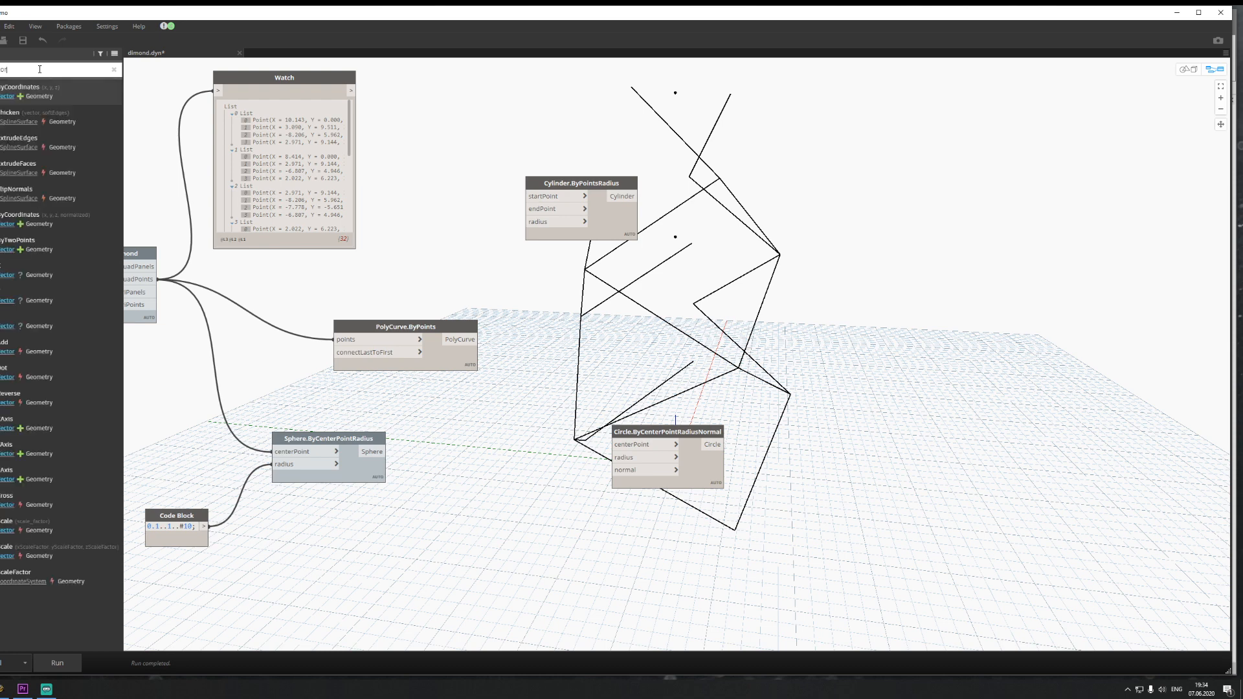
{"action": "left_click", "coordinate": [9, 95]}
{"action": "scroll", "coordinate": [81, 413], "scroll_direction": "up", "scroll_amount": 3}
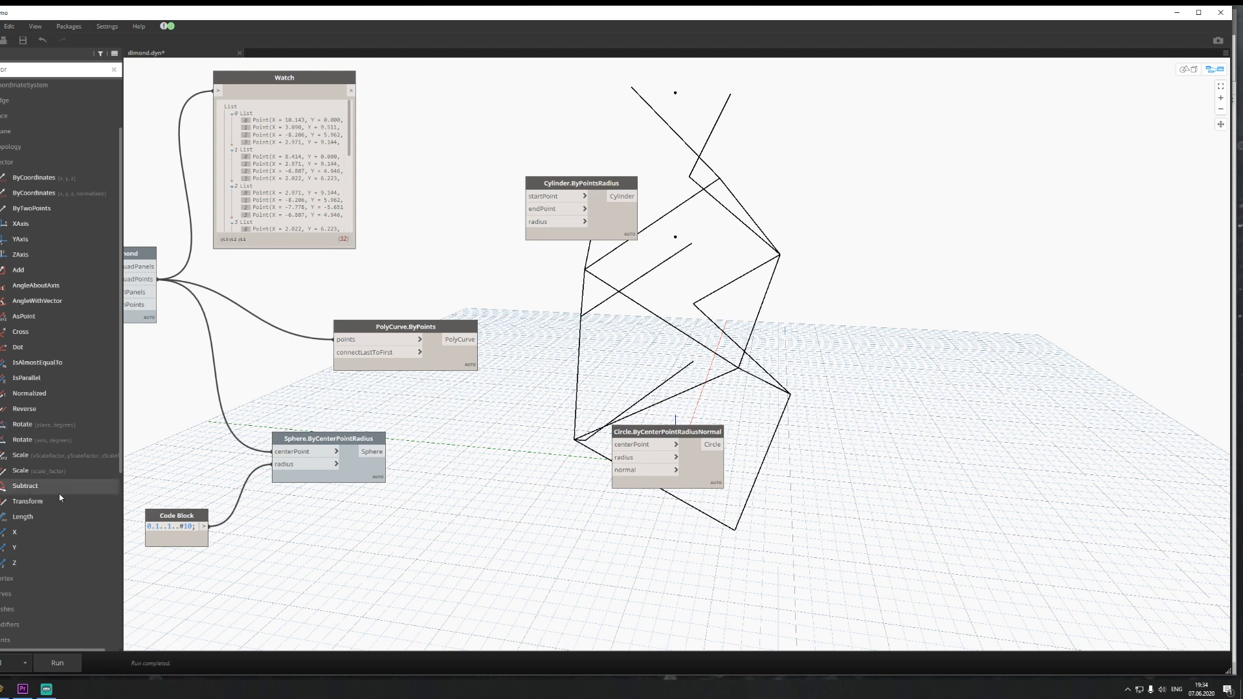
{"action": "middle_click_drag", "start_coordinate": [263, 477], "coordinate": [412, 446]}
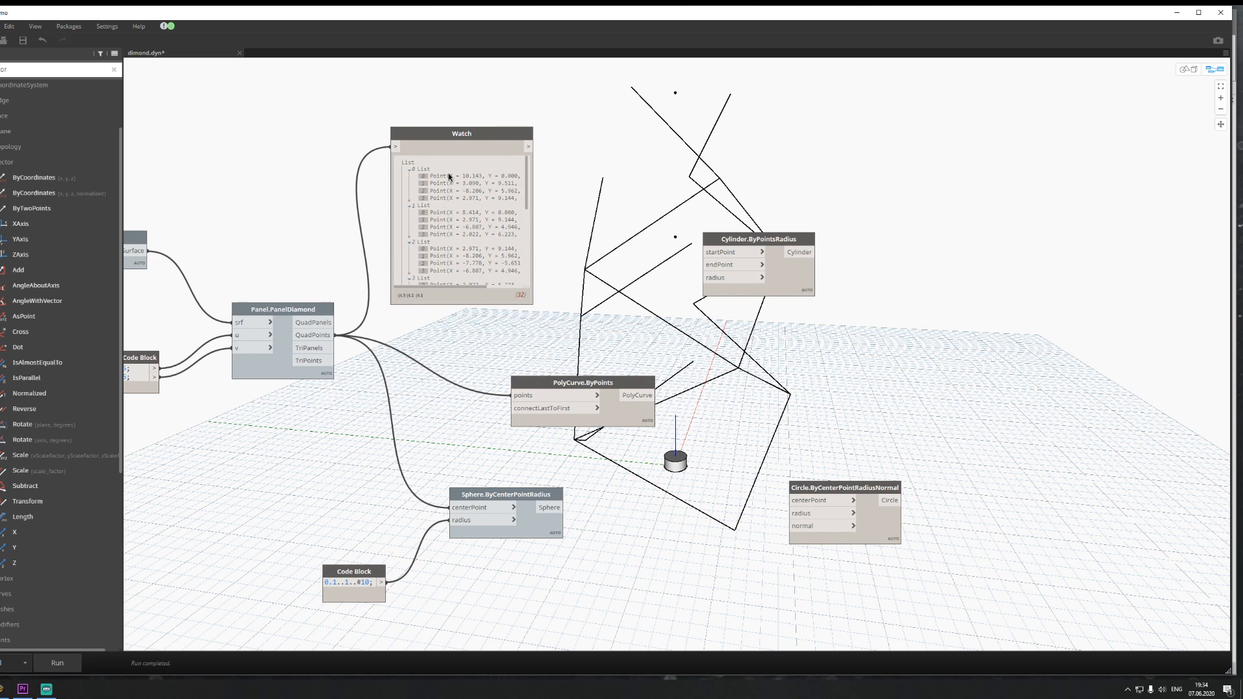
{"action": "scroll", "coordinate": [459, 209], "scroll_direction": "down", "scroll_amount": 5}
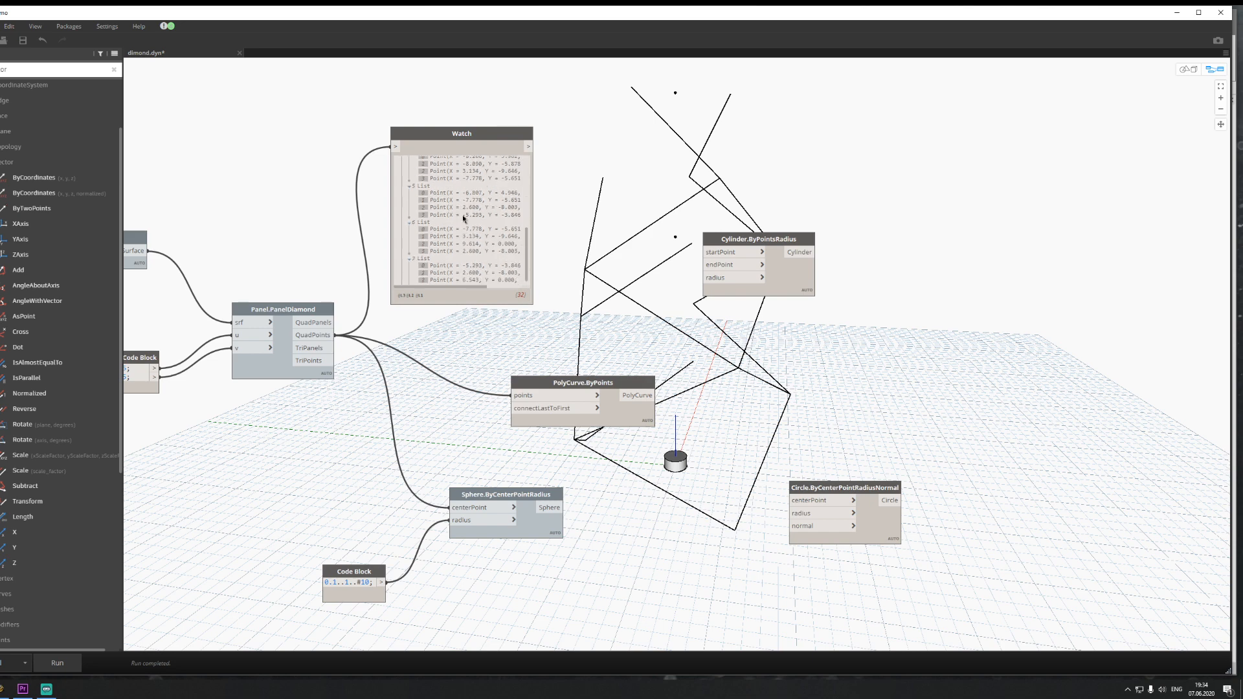
{"action": "scroll", "coordinate": [459, 238], "scroll_direction": "up", "scroll_amount": 5}
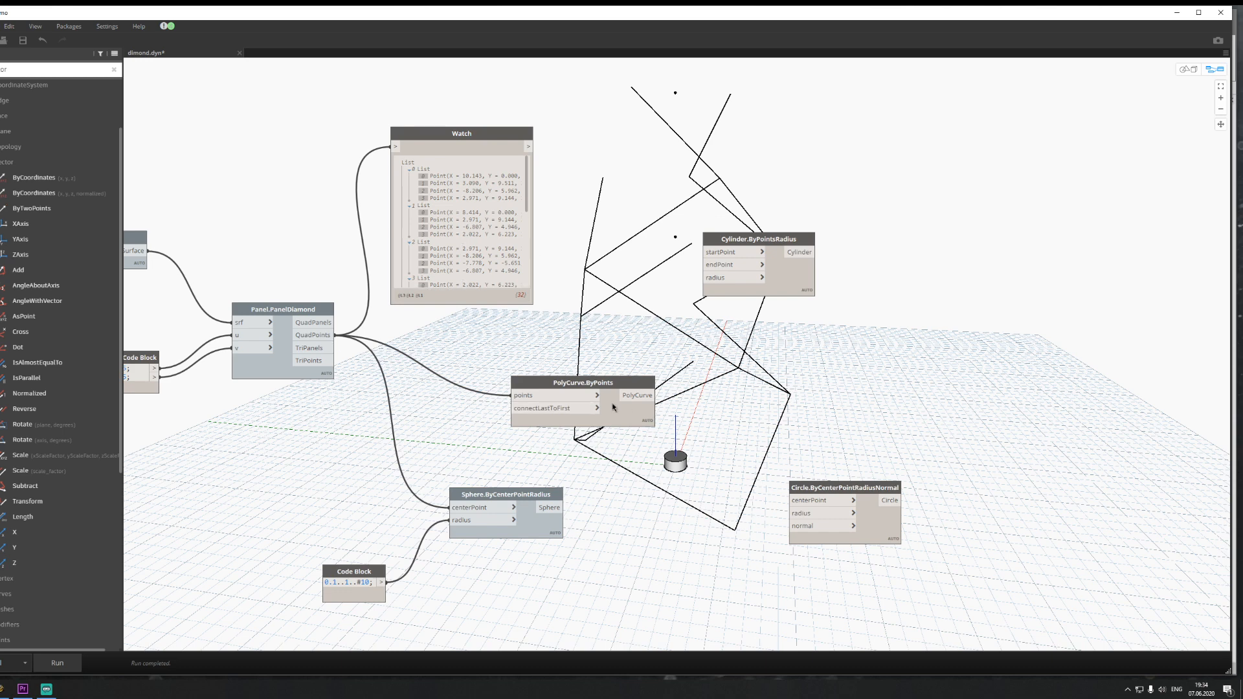
Step: Move the PolyCurve.ByPoints node slightly closer to Panel.PanelDiamond
{"action": "left_click_drag", "start_coordinate": [617, 400], "coordinate": [574, 403]}
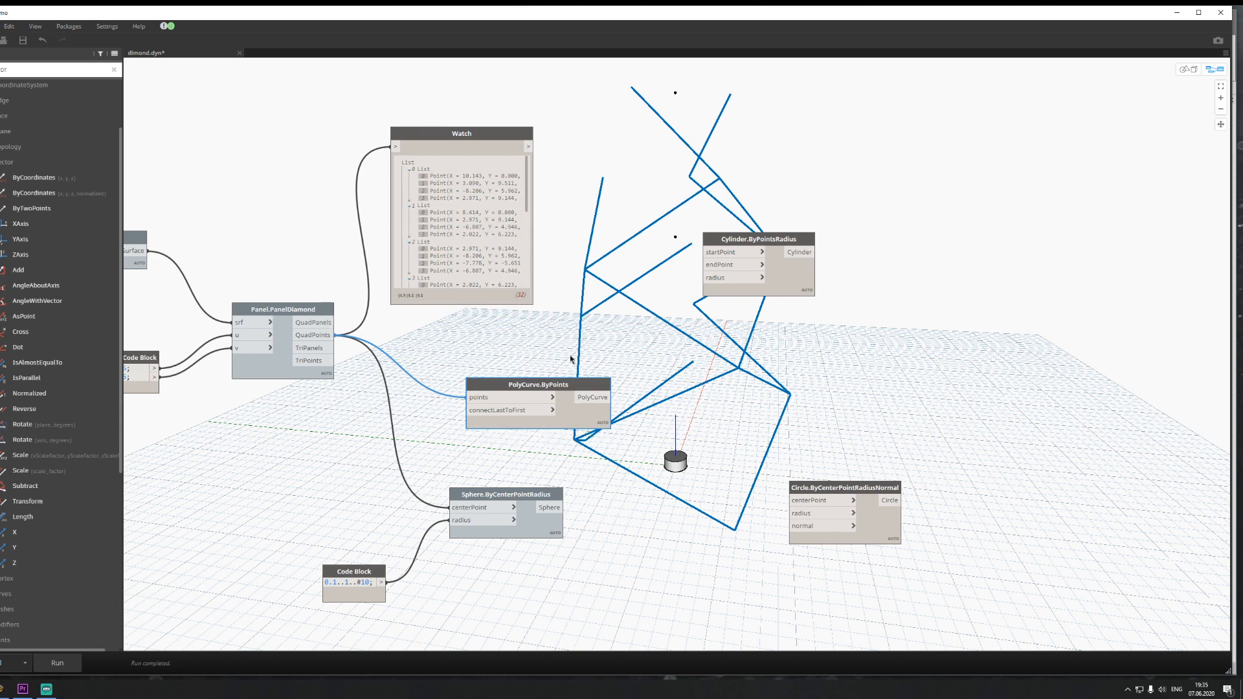
{"action": "mouse_move", "coordinate": [504, 408]}
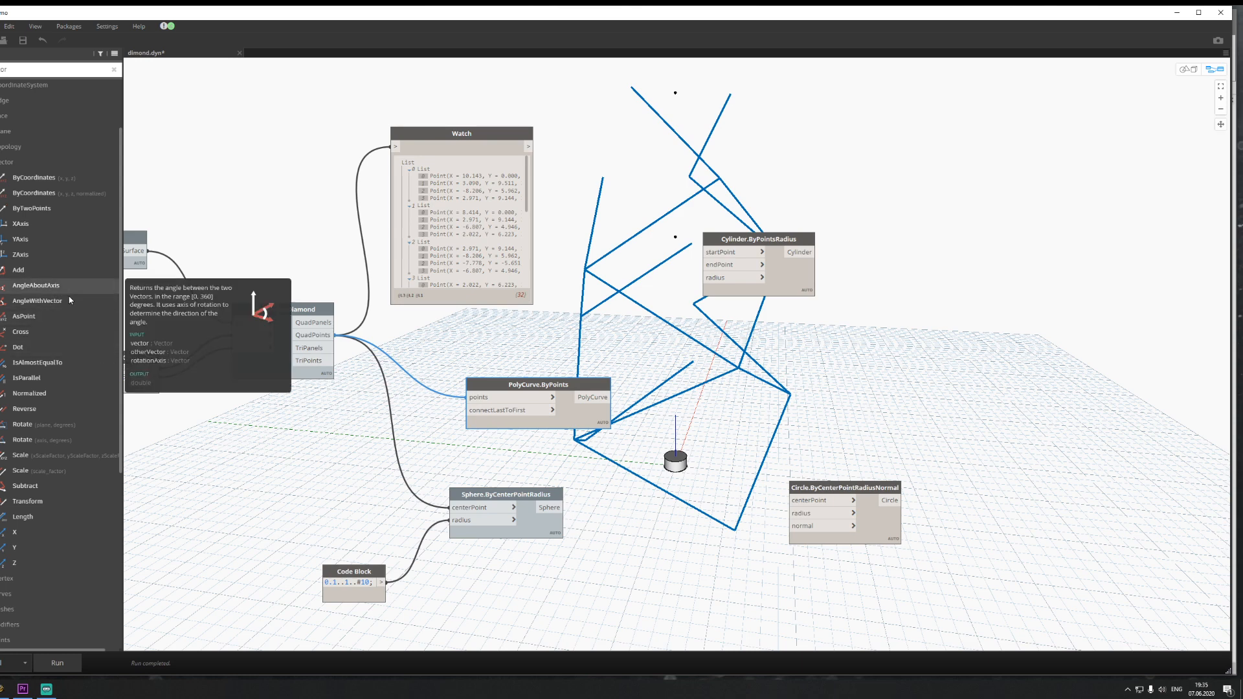
Step: Try a Vector.AsPoint node fed by the QuadPoints output of Panel.PanelDiamond, and delete it
{"action": "left_click", "coordinate": [63, 314]}
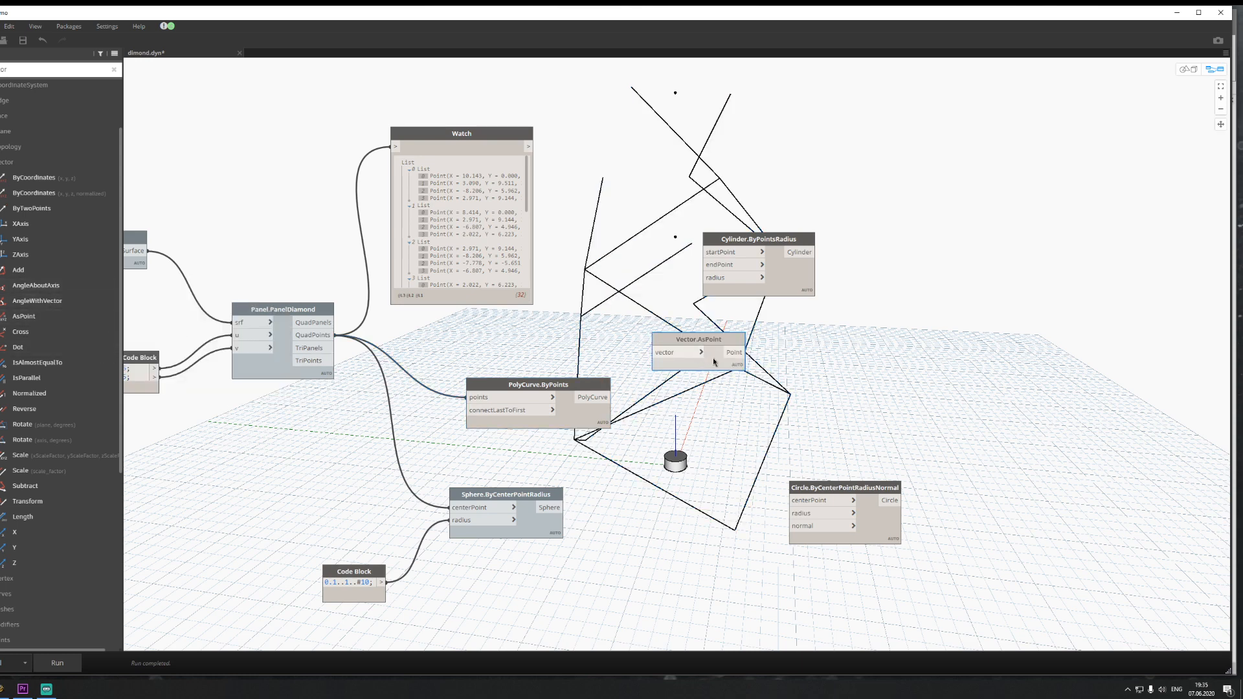
{"action": "left_click_drag", "start_coordinate": [715, 362], "coordinate": [713, 366]}
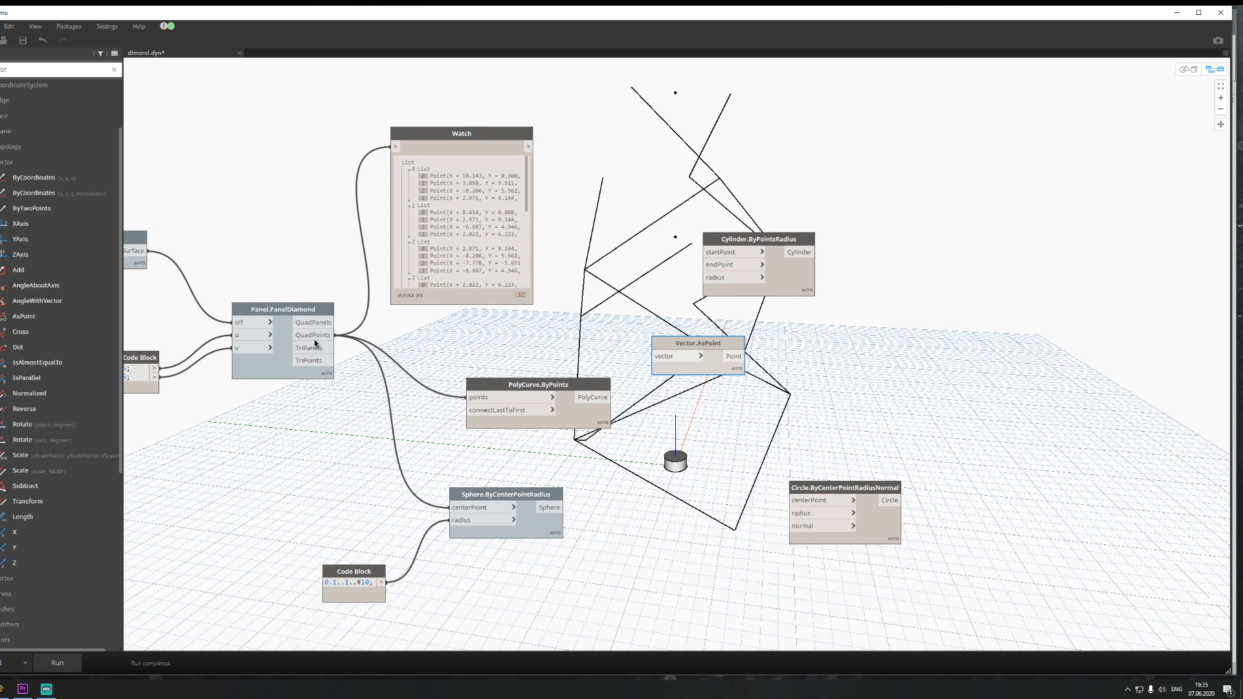
{"action": "left_click_drag", "start_coordinate": [332, 336], "coordinate": [671, 356]}
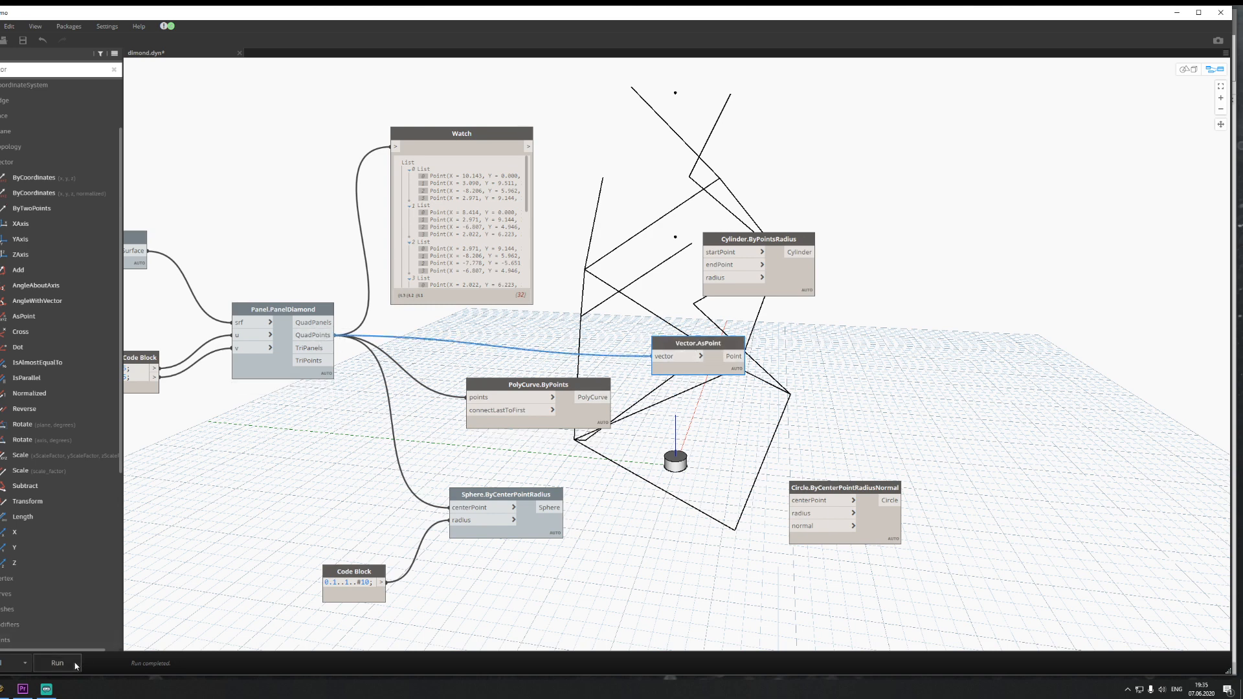
{"action": "key", "text": "Delete"}
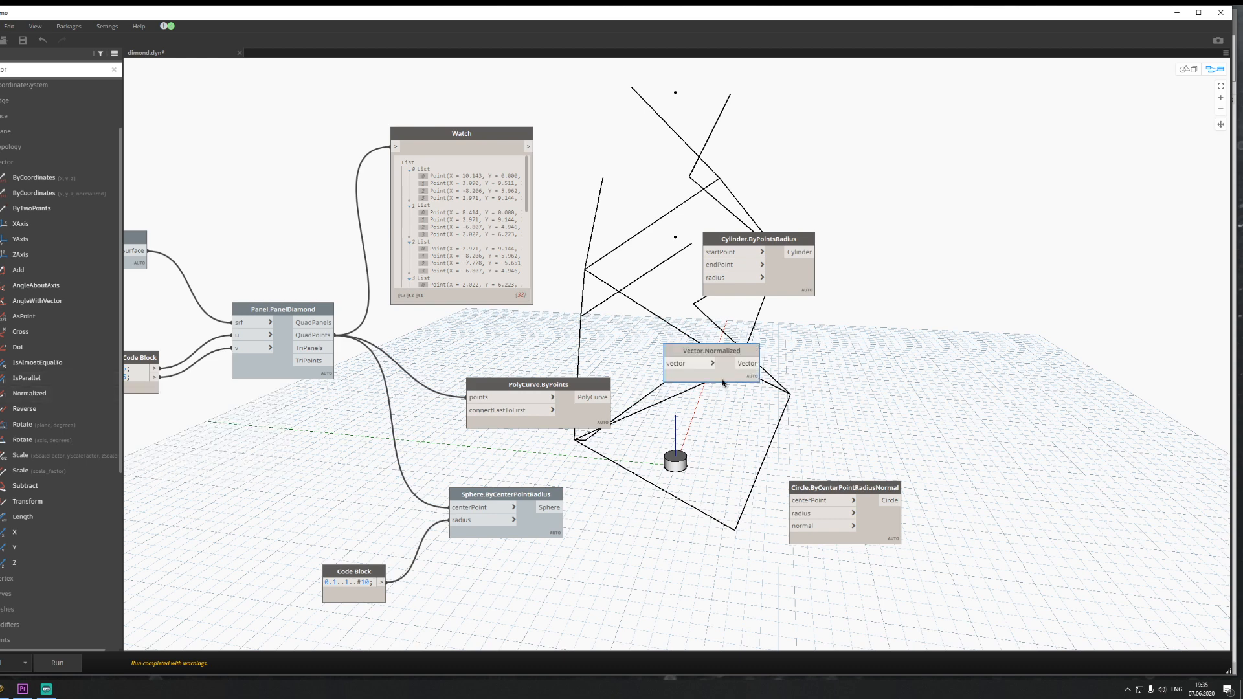
Step: Try a Vector.ByTwoPoints node with the Watch output connected to its start input, and delete it
{"action": "left_click", "coordinate": [52, 209]}
{"action": "left_click_drag", "start_coordinate": [740, 396], "coordinate": [746, 395]}
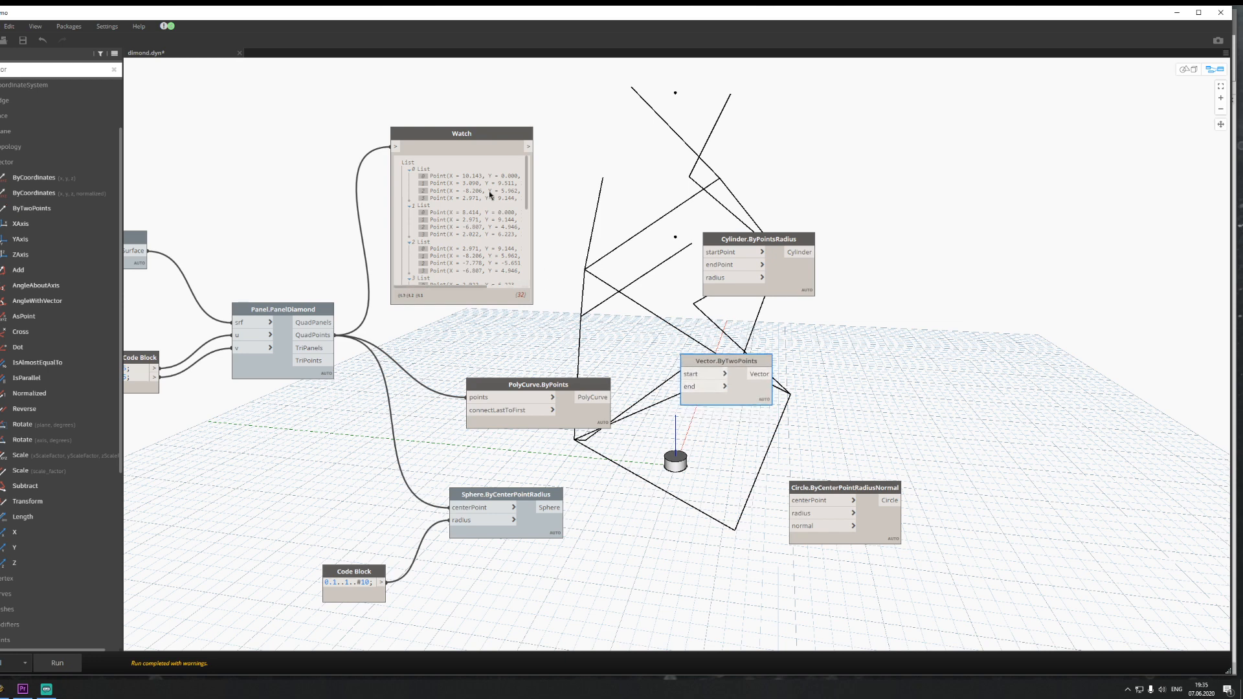
{"action": "left_click_drag", "start_coordinate": [528, 146], "coordinate": [679, 374]}
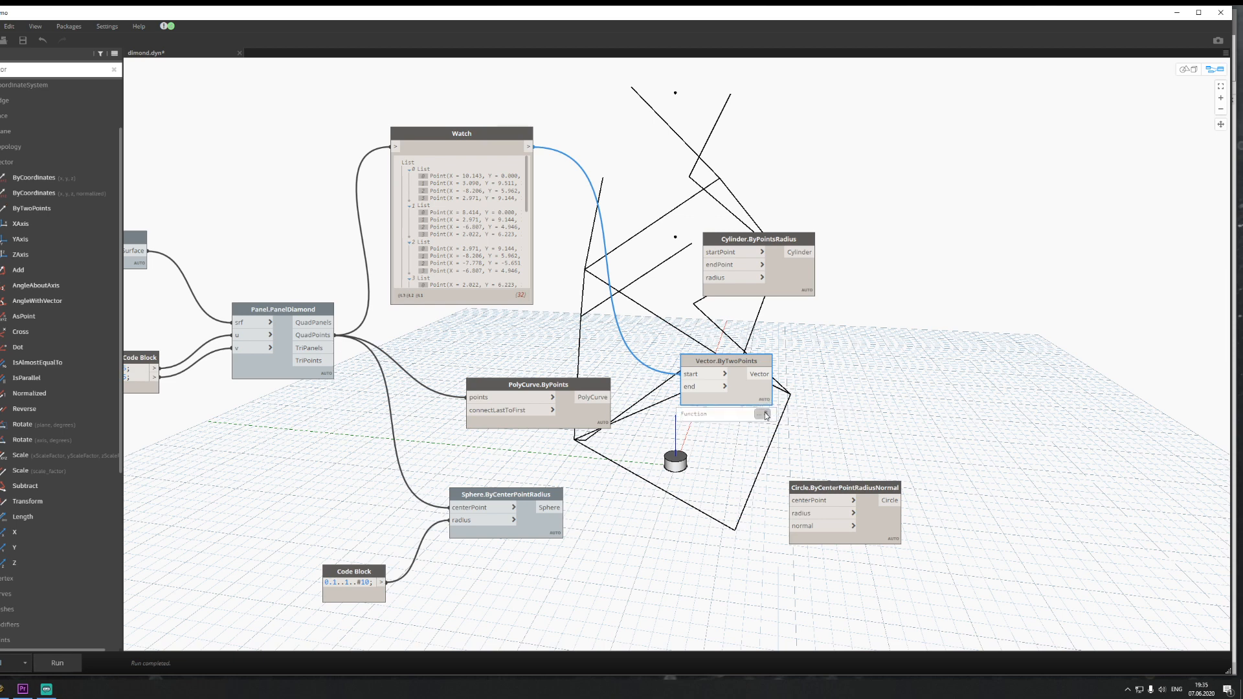
{"action": "left_click_drag", "start_coordinate": [751, 394], "coordinate": [749, 394]}
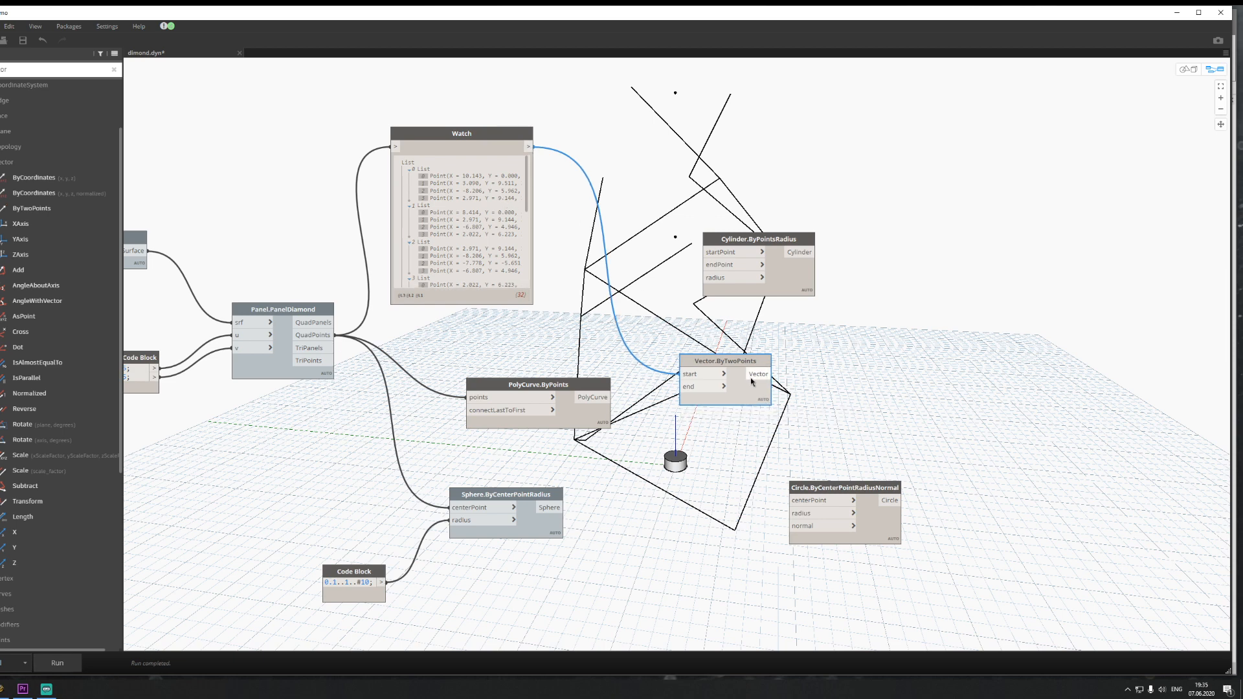
{"action": "key", "text": "Delete"}
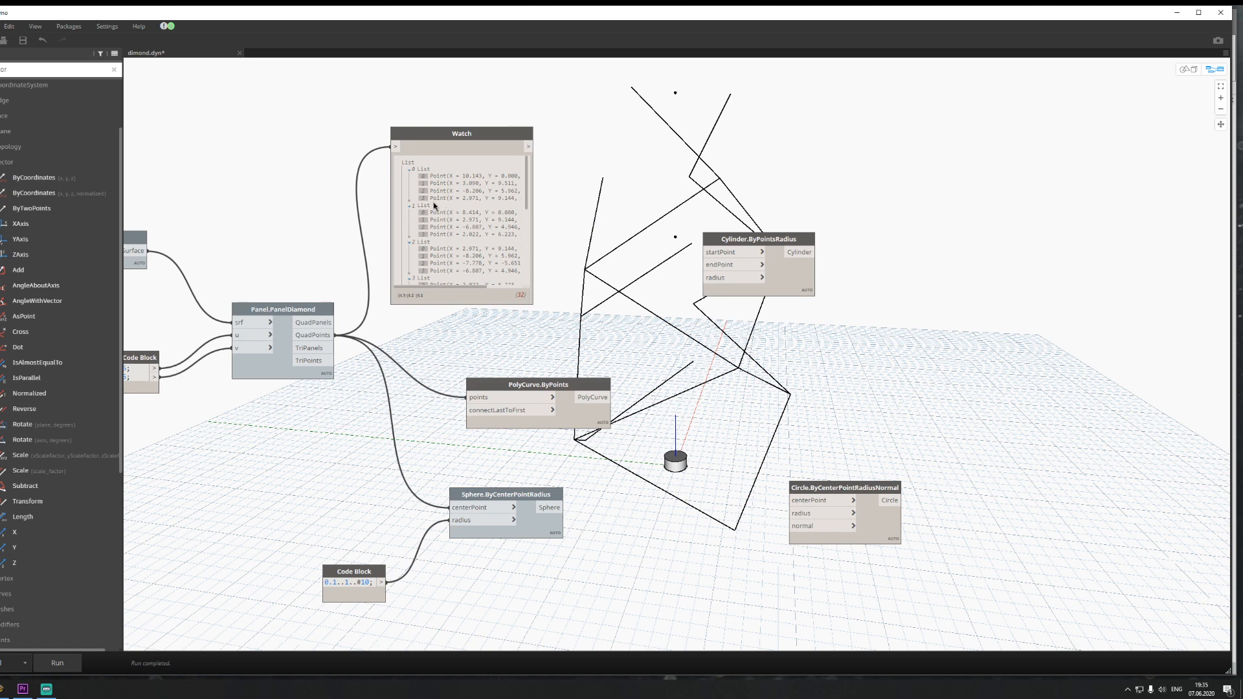
Step: Examine the panel point lists in the Watch node down to the last sublist
{"action": "scroll", "coordinate": [439, 207], "scroll_direction": "down", "scroll_amount": 1}
{"action": "scroll", "coordinate": [439, 207], "scroll_direction": "up", "scroll_amount": 3}
{"action": "scroll", "coordinate": [455, 250], "scroll_direction": "down", "scroll_amount": 5}
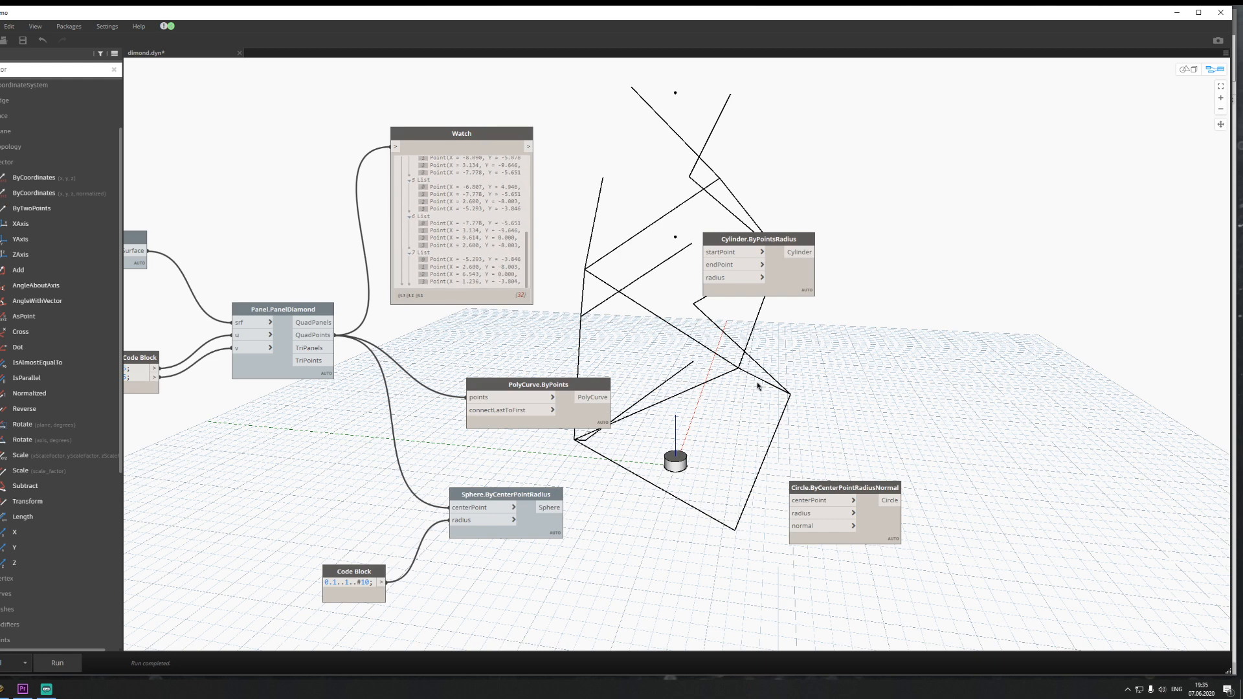
Step: Delete the unconnected Cylinder.ByPointsRadius and Circle.ByCenterPointRadiusNormal nodes from the graph
{"action": "middle_click_drag", "start_coordinate": [477, 242], "coordinate": [299, 182]}
{"action": "left_click", "coordinate": [605, 225]}
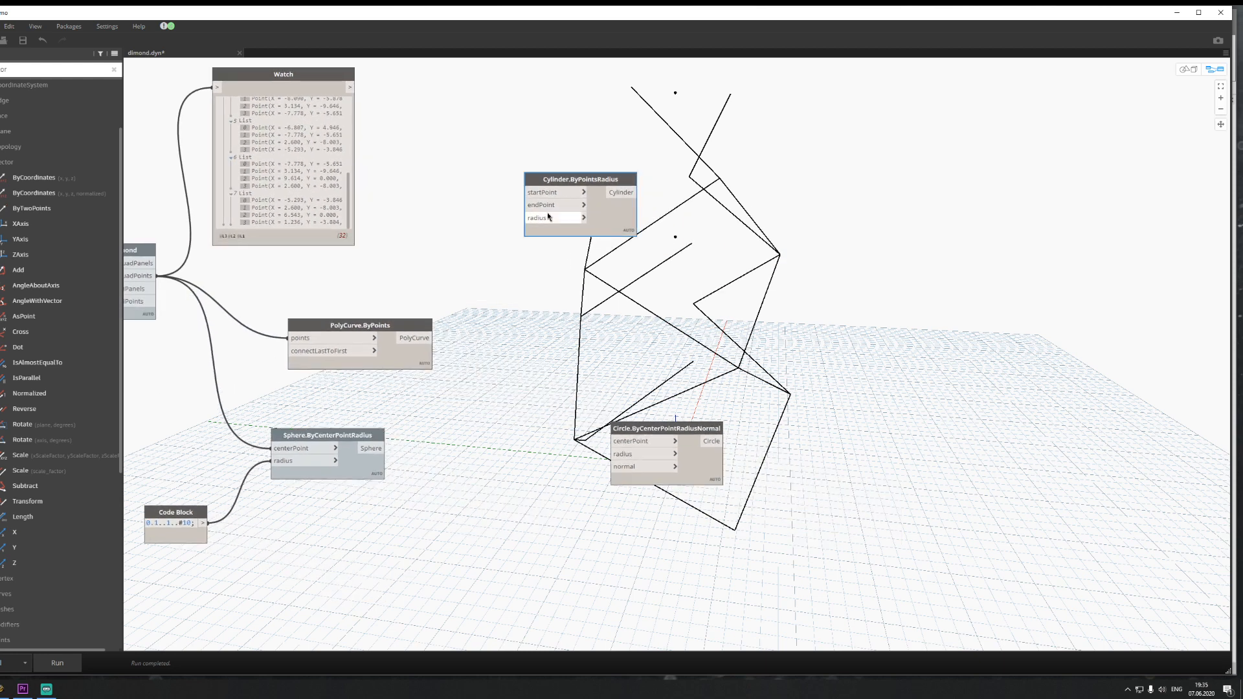
{"action": "mouse_move", "coordinate": [563, 210]}
{"action": "key", "text": "Delete"}
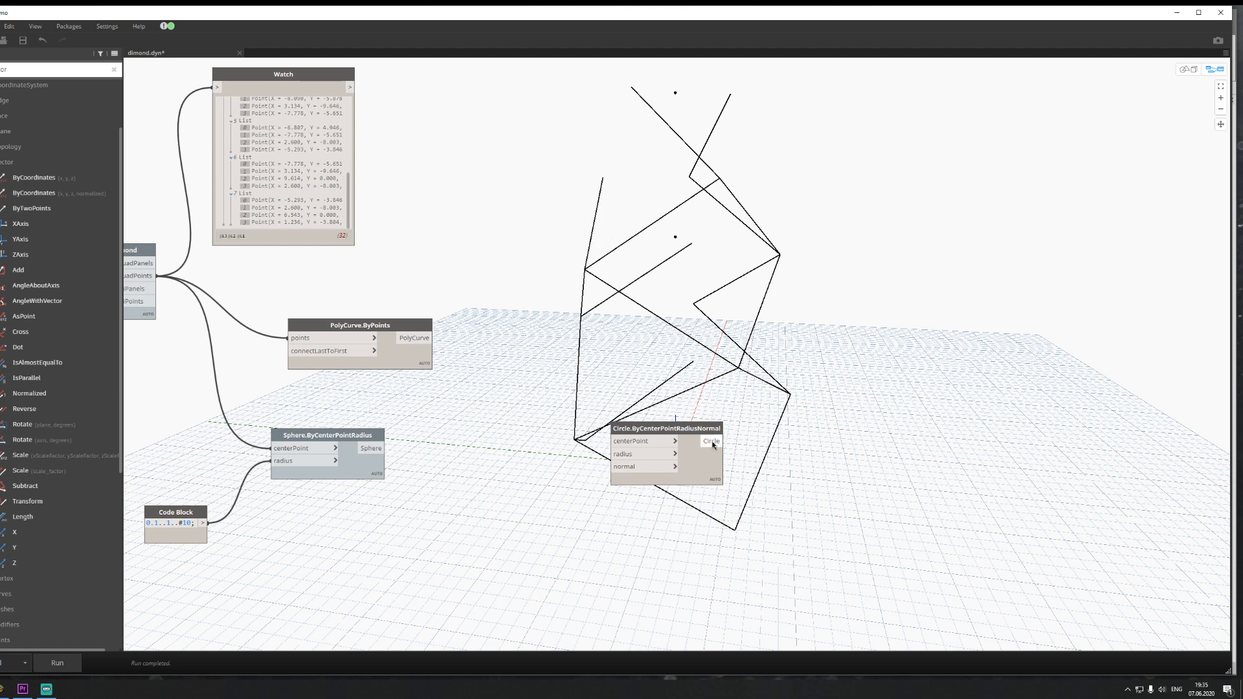
{"action": "left_click", "coordinate": [686, 461]}
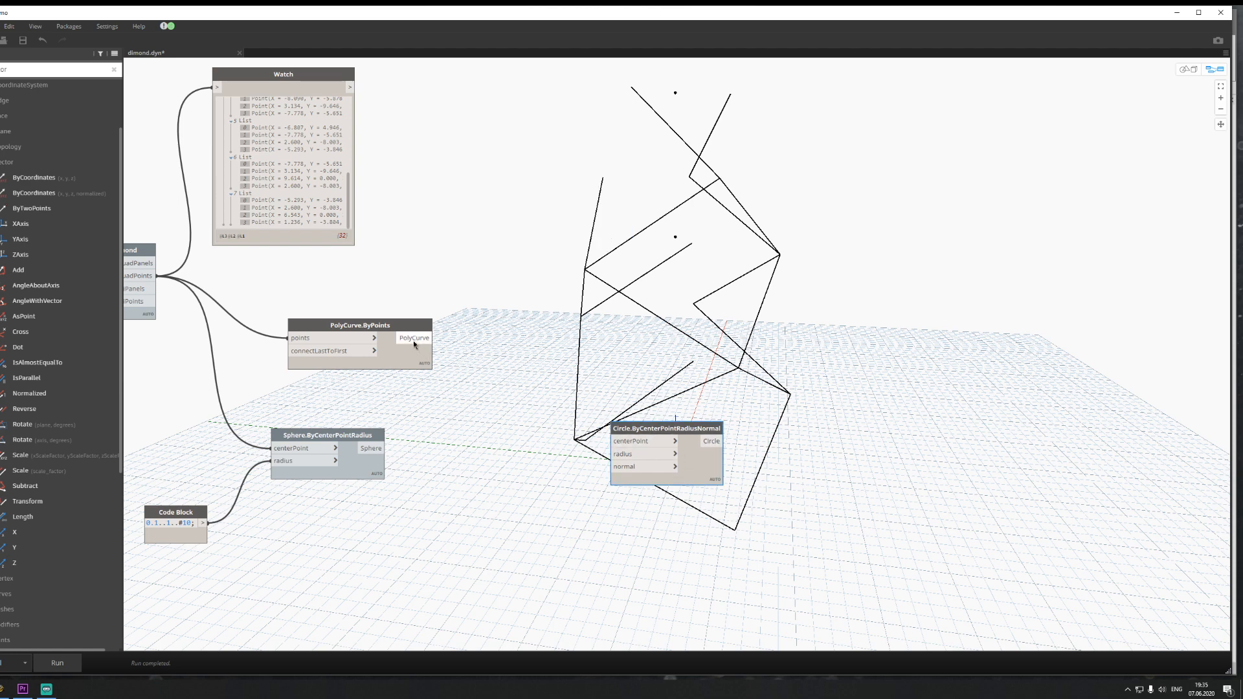
{"action": "mouse_move", "coordinate": [415, 341]}
{"action": "key", "text": "Delete"}
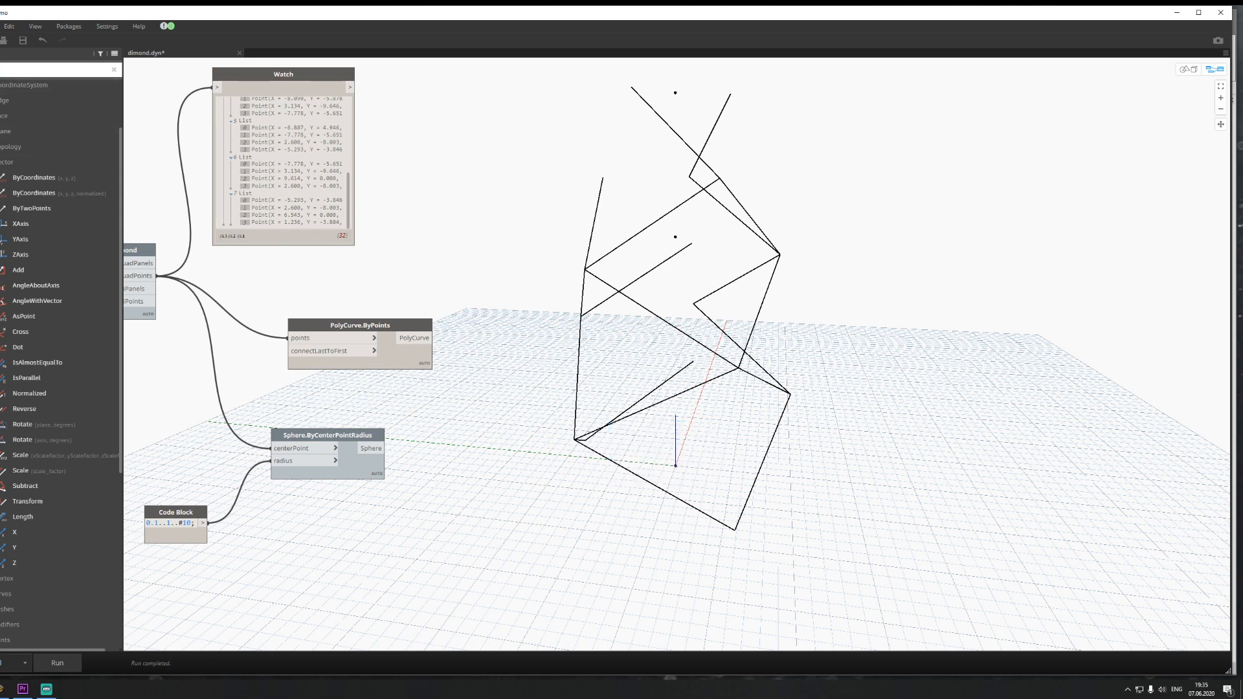
Step: Look up the cylinder nodes in the library, try Cylinder.Radius fed by the PolyCurve output of PolyCurve.ByPoints, and delete it
{"action": "type", "text": "line"}
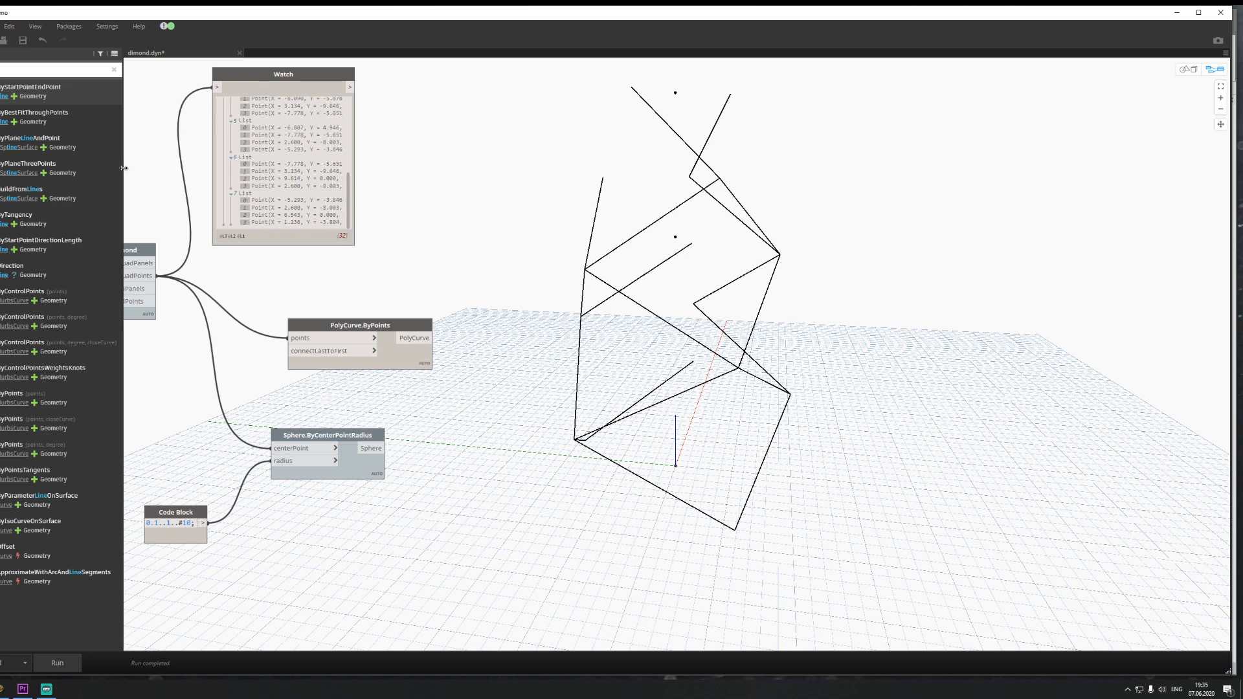
{"action": "key", "text": "BackSpace"}
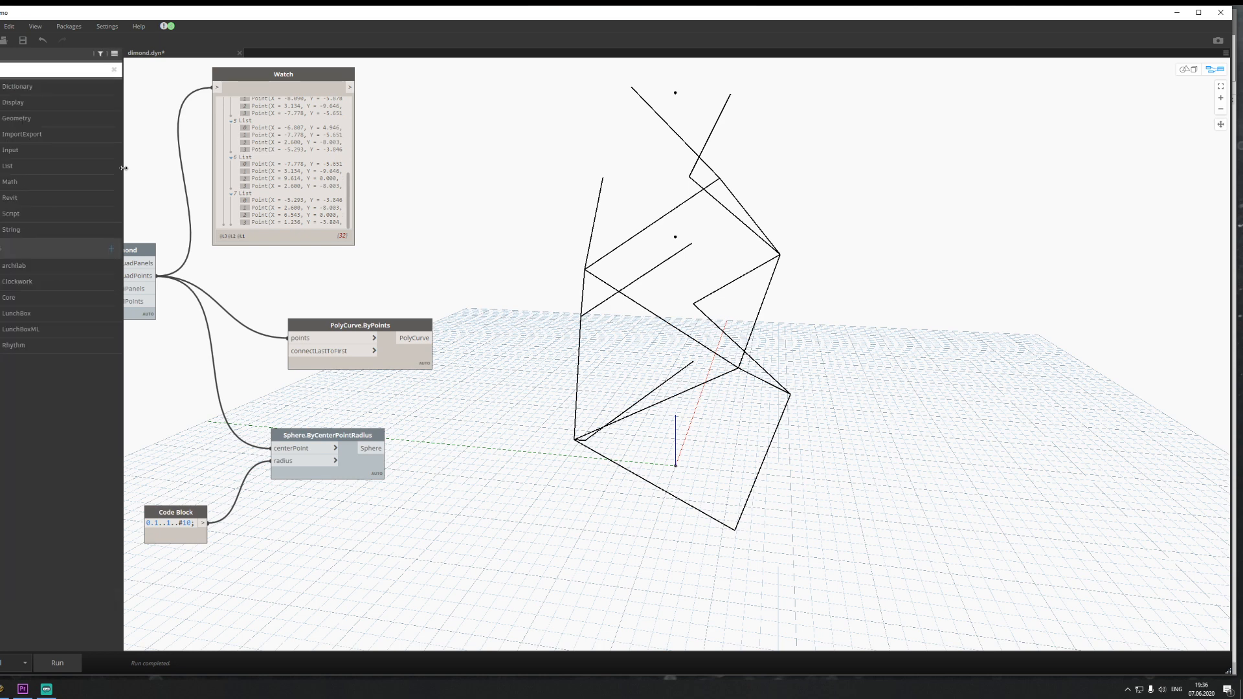
{"action": "type", "text": "cylinde"}
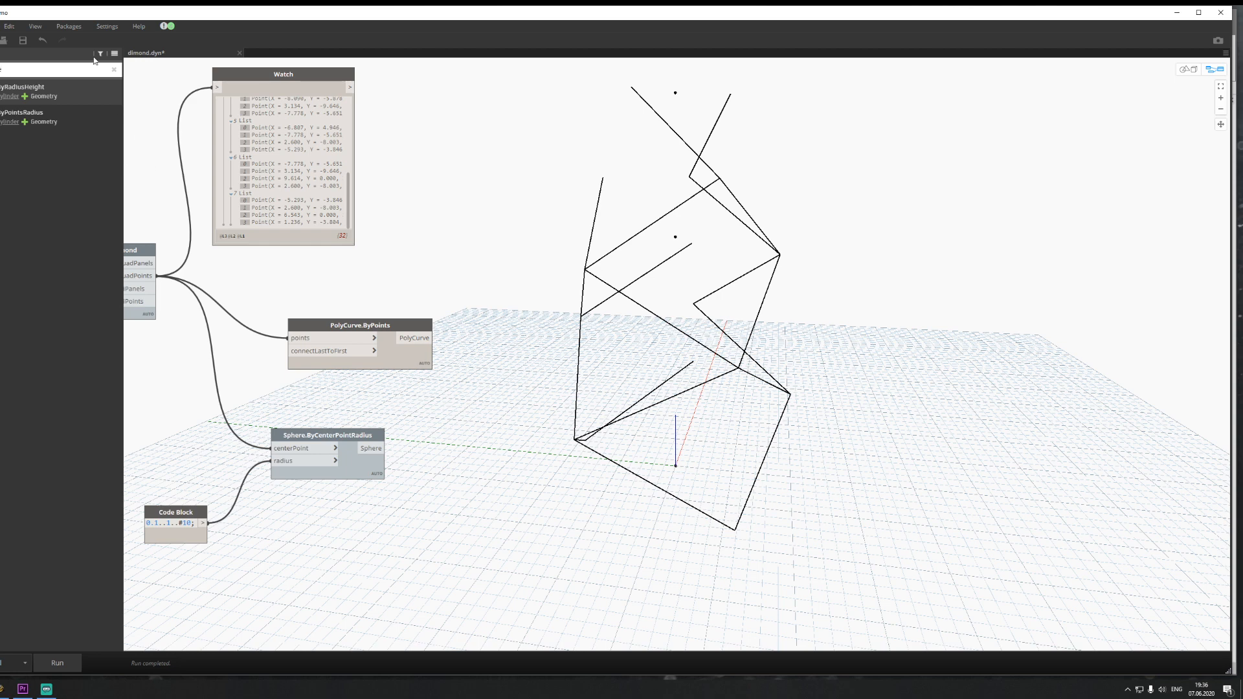
{"action": "left_click", "coordinate": [14, 96]}
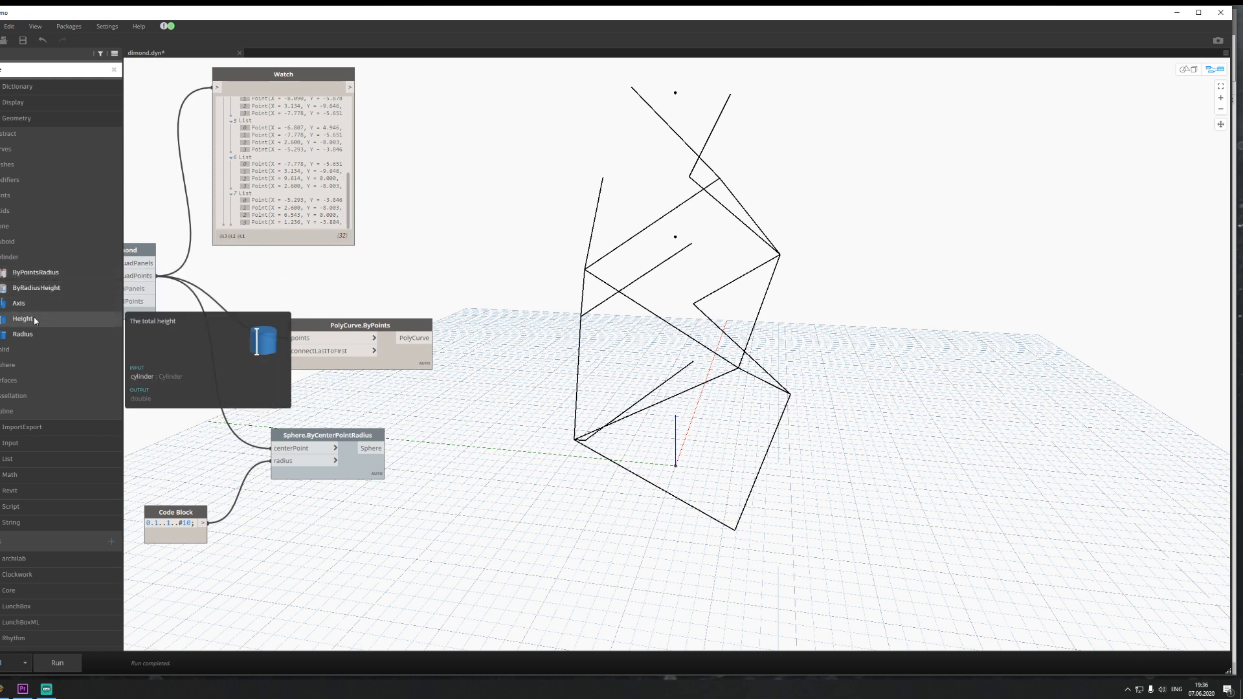
{"action": "left_click", "coordinate": [23, 334]}
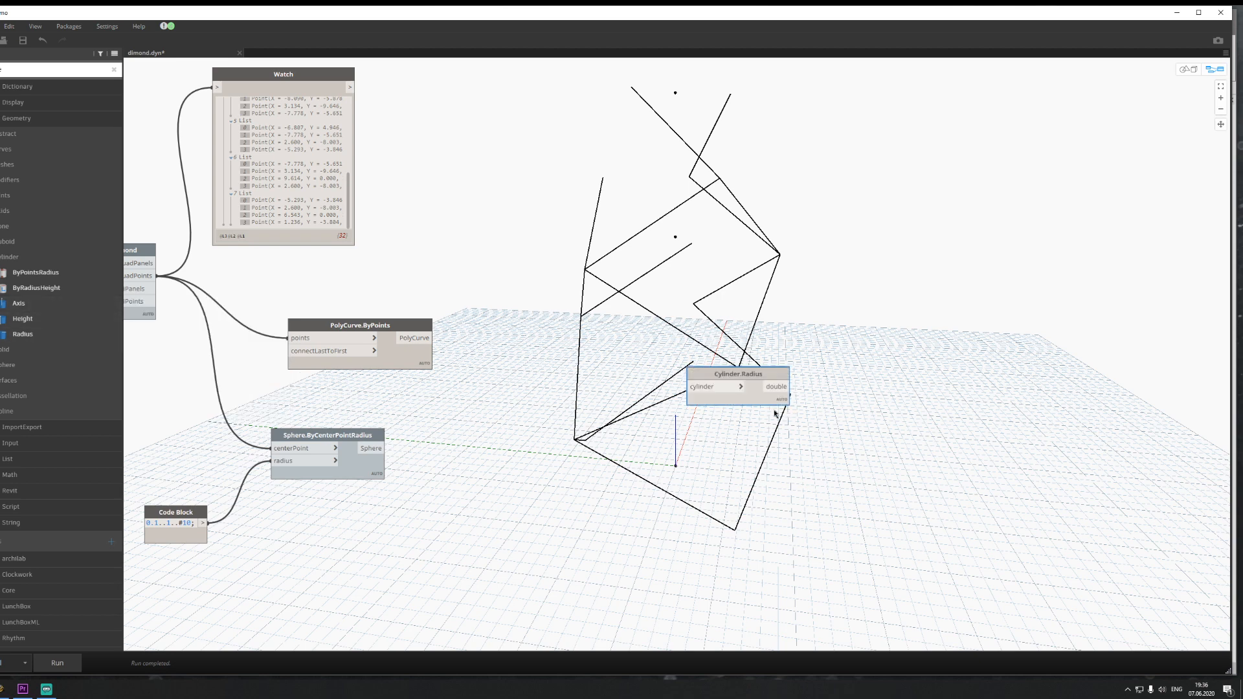
{"action": "left_click_drag", "start_coordinate": [713, 374], "coordinate": [509, 364]}
{"action": "left_click_drag", "start_coordinate": [431, 338], "coordinate": [486, 377]}
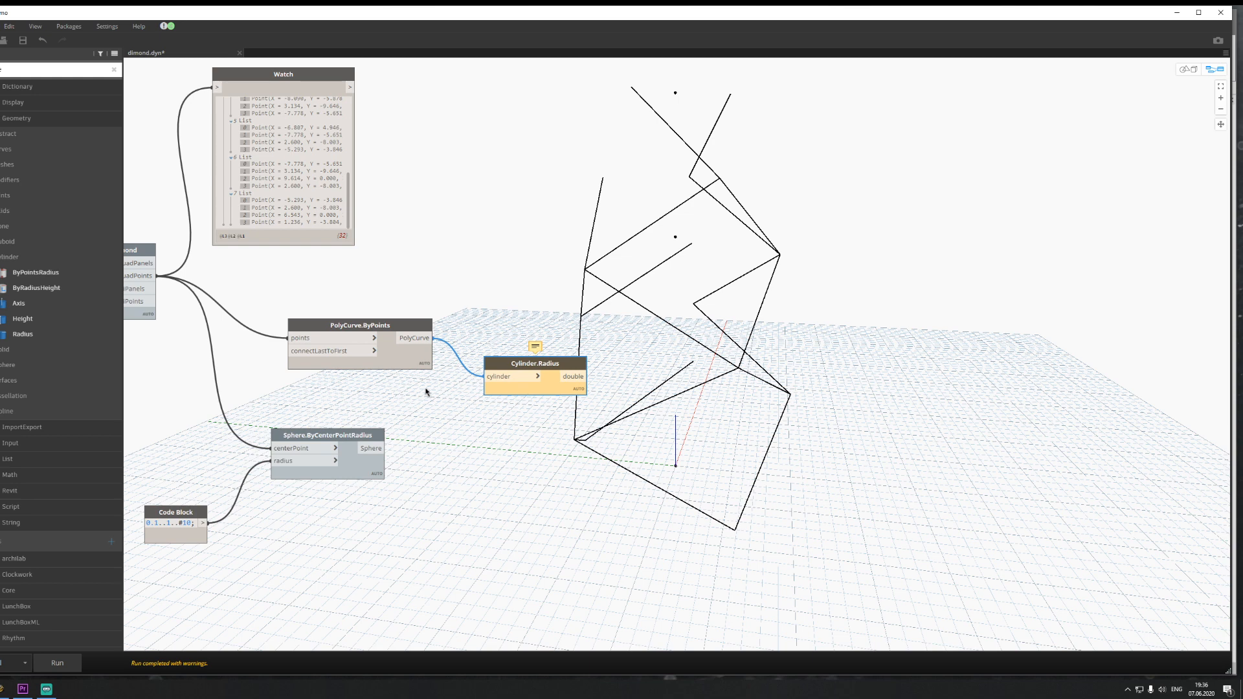
{"action": "key", "text": "Delete"}
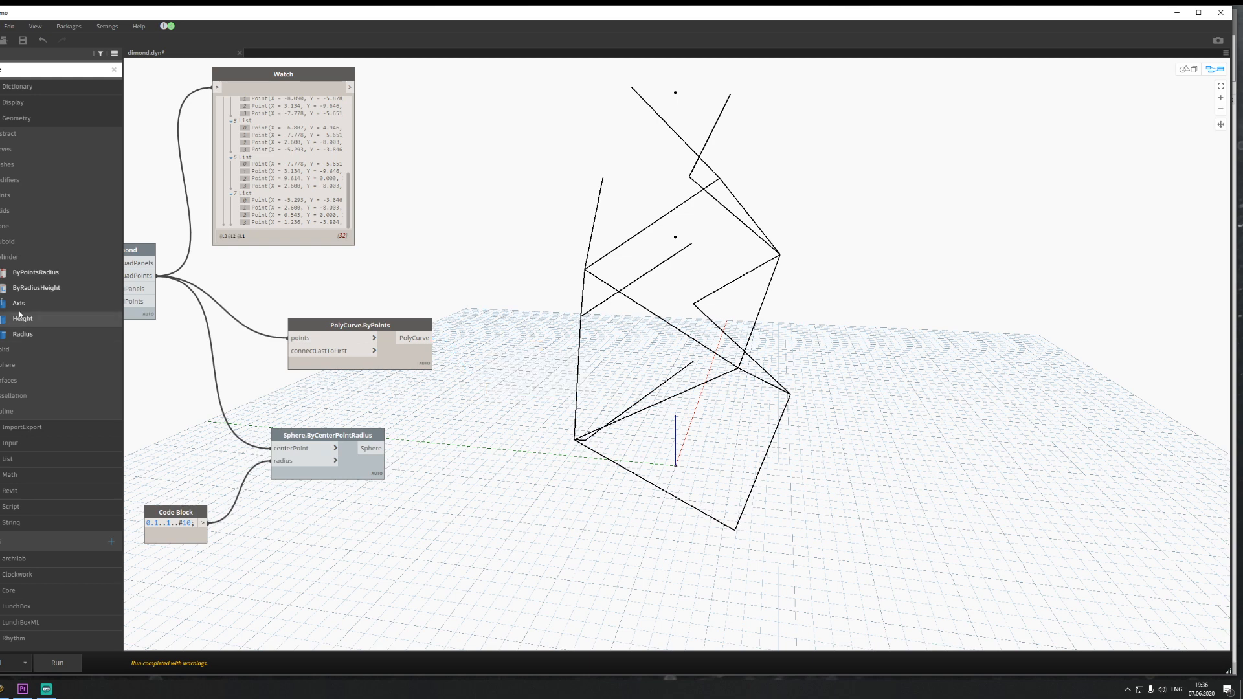
Step: Try a Cylinder.ByRadiusHeight node with the PolyCurve output connected to its cs input, and delete it
{"action": "left_click", "coordinate": [64, 289]}
{"action": "left_click_drag", "start_coordinate": [764, 435], "coordinate": [581, 425]}
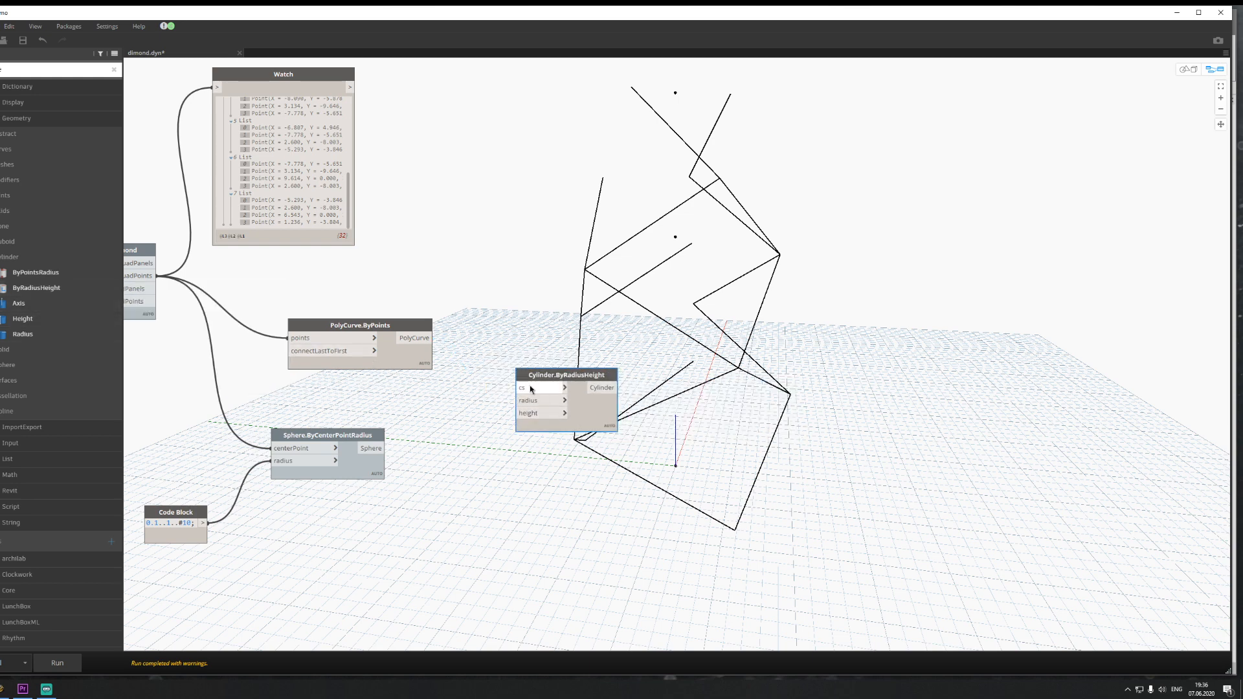
{"action": "left_click_drag", "start_coordinate": [430, 338], "coordinate": [522, 387]}
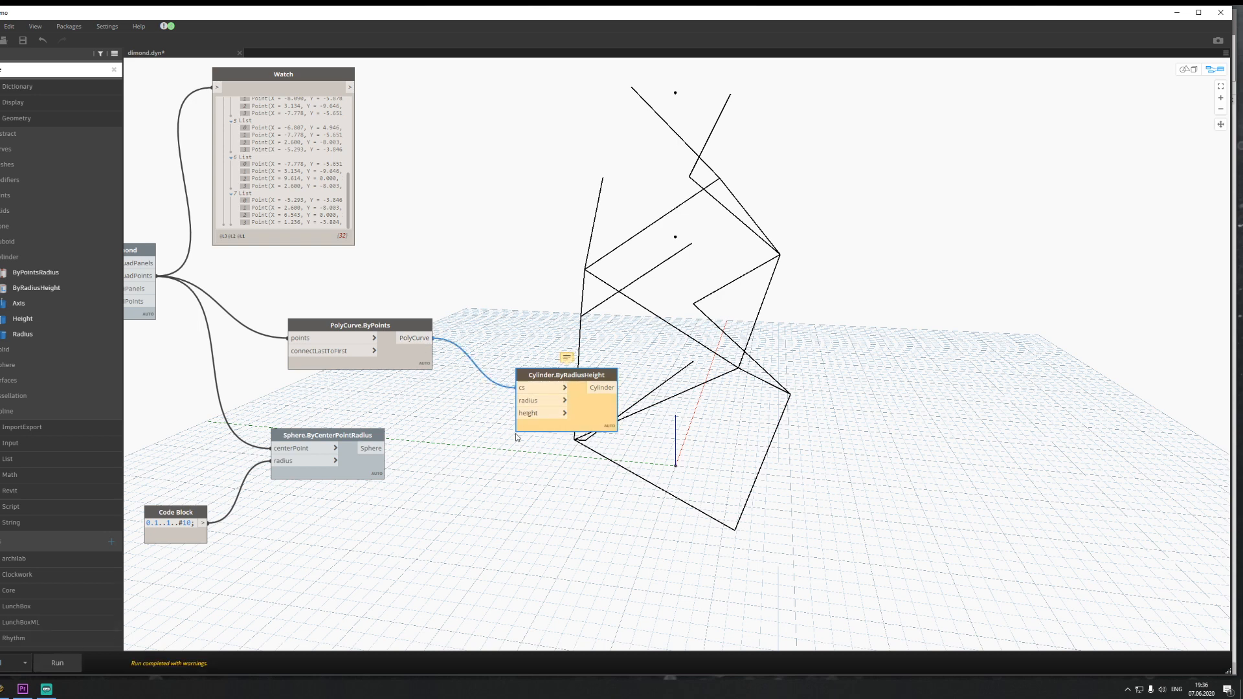
{"action": "key", "text": "Delete"}
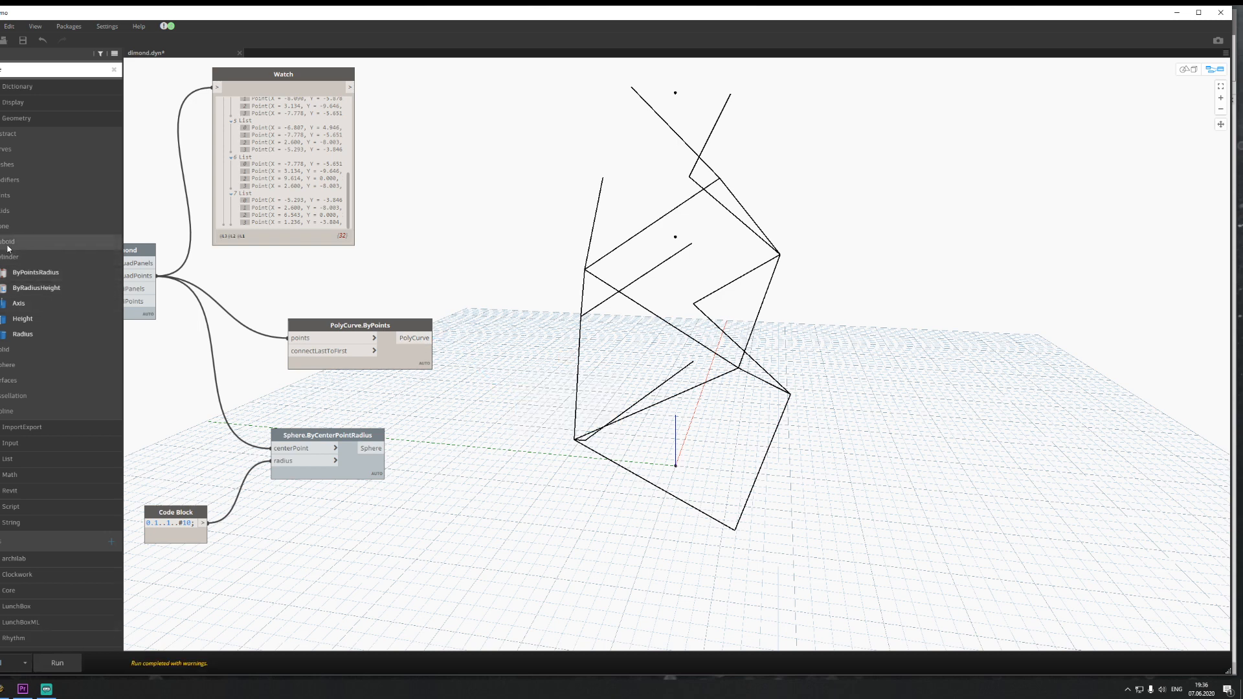
Step: Add a ConvexHull.ByPoints node from the Tessellation nodes, feed its points from the QuadPoints output of Panel.PanelDiamond, and run the graph
{"action": "left_click", "coordinate": [20, 226]}
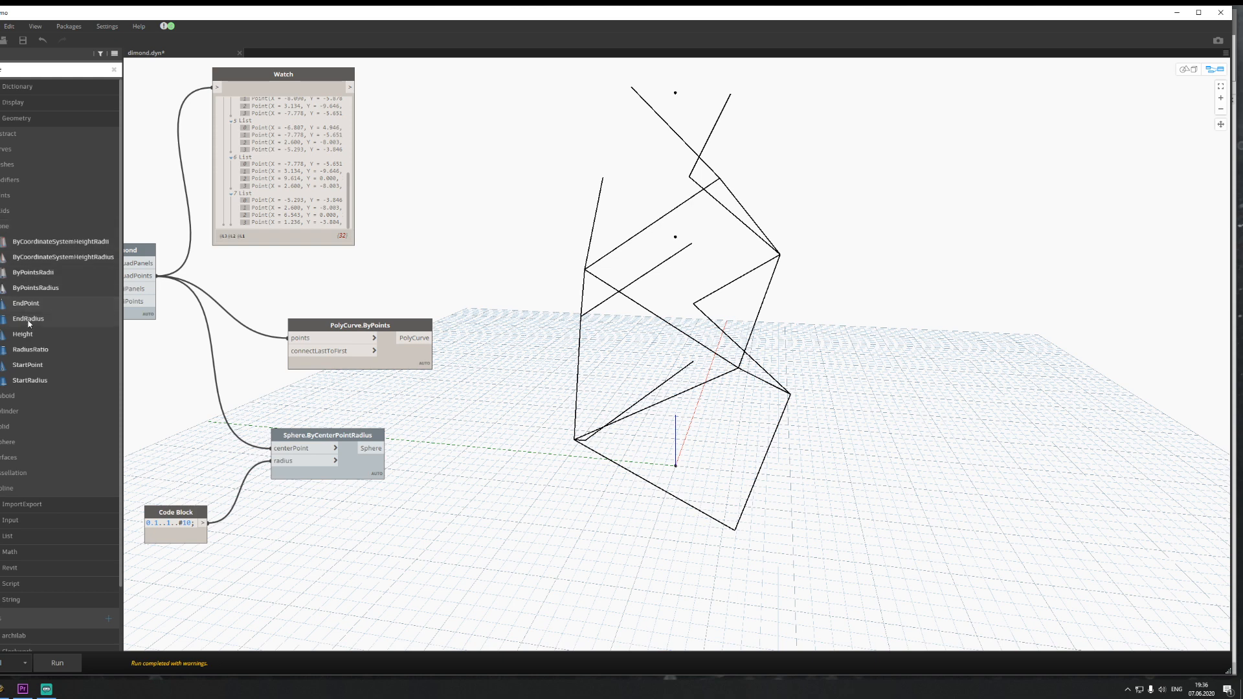
{"action": "left_click", "coordinate": [12, 442]}
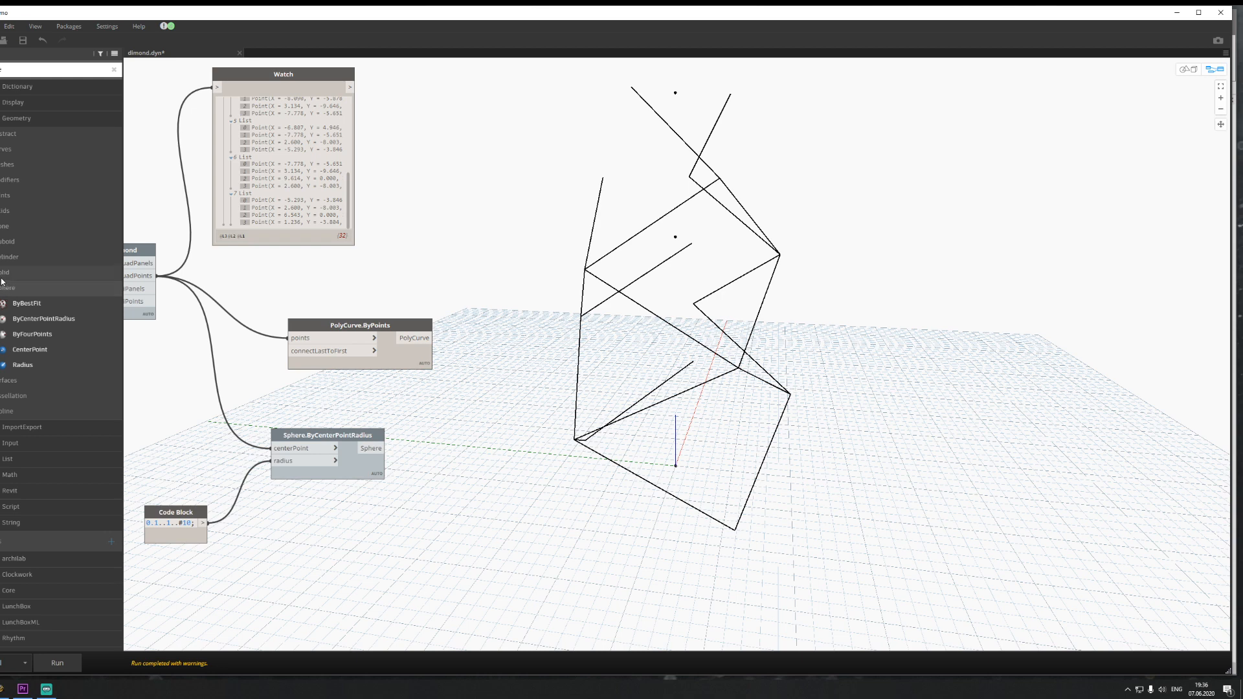
{"action": "left_click", "coordinate": [27, 398]}
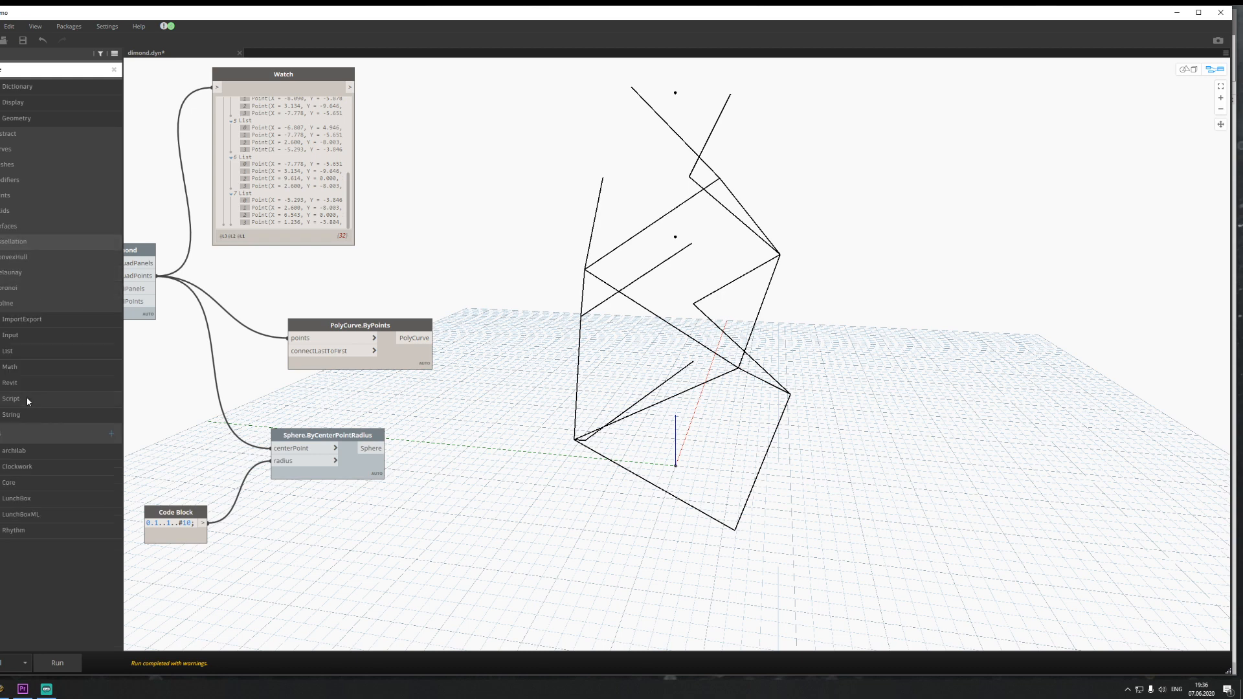
{"action": "left_click", "coordinate": [14, 288]}
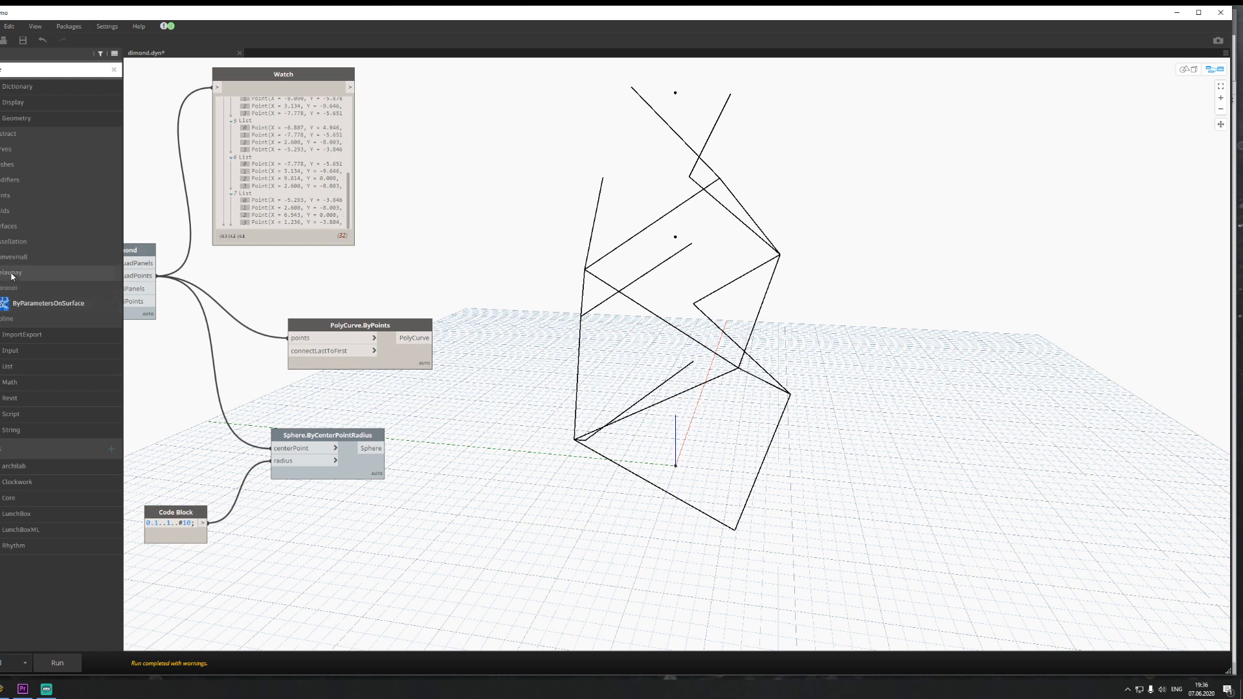
{"action": "left_click", "coordinate": [12, 277]}
{"action": "left_click", "coordinate": [13, 257]}
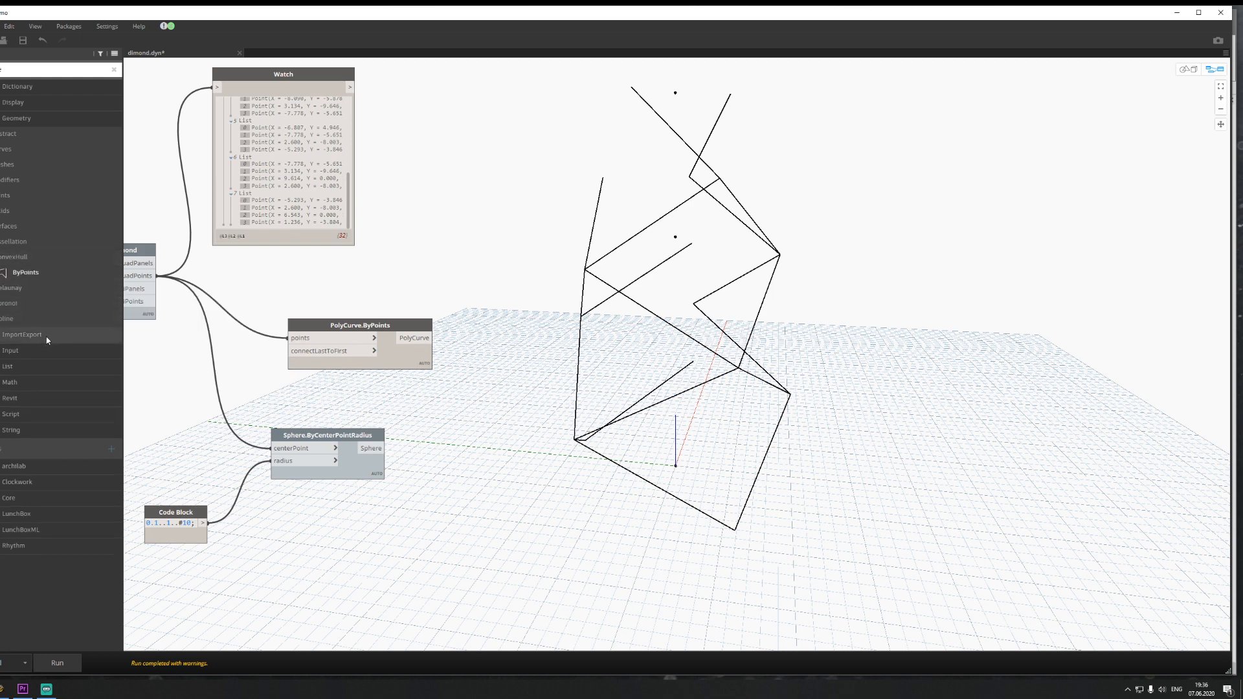
{"action": "left_click", "coordinate": [28, 274]}
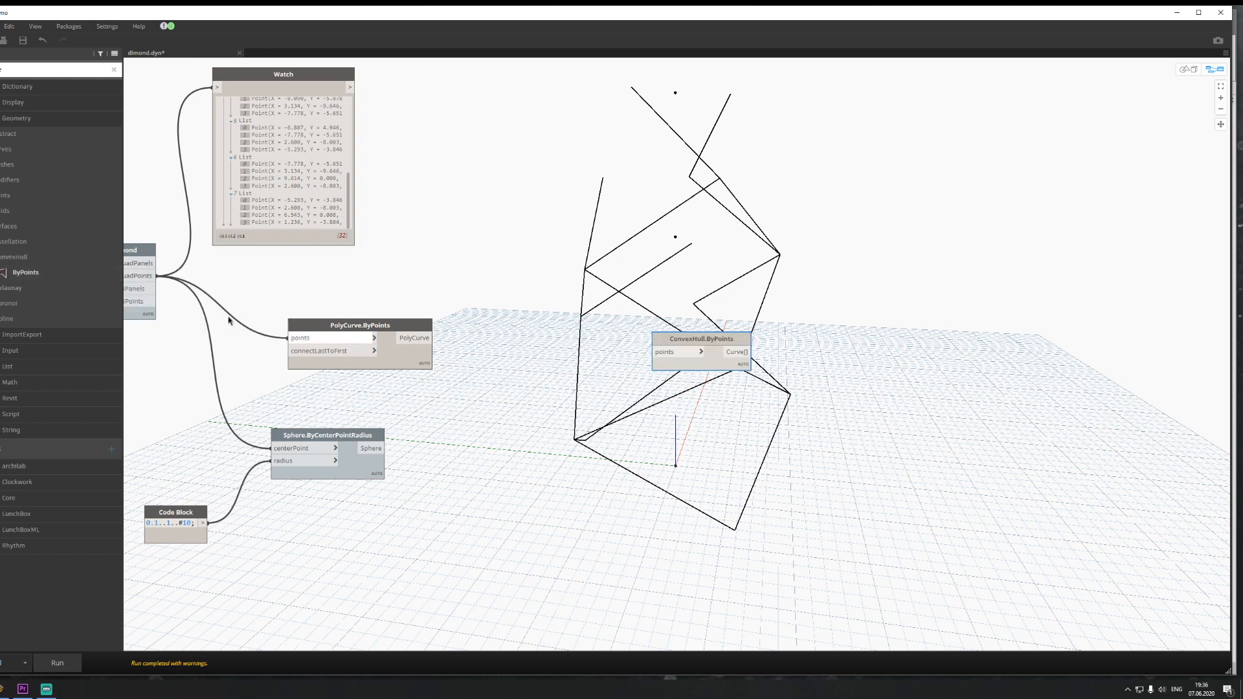
{"action": "left_click", "coordinate": [155, 275]}
{"action": "left_click", "coordinate": [654, 351]}
{"action": "left_click", "coordinate": [74, 671]}
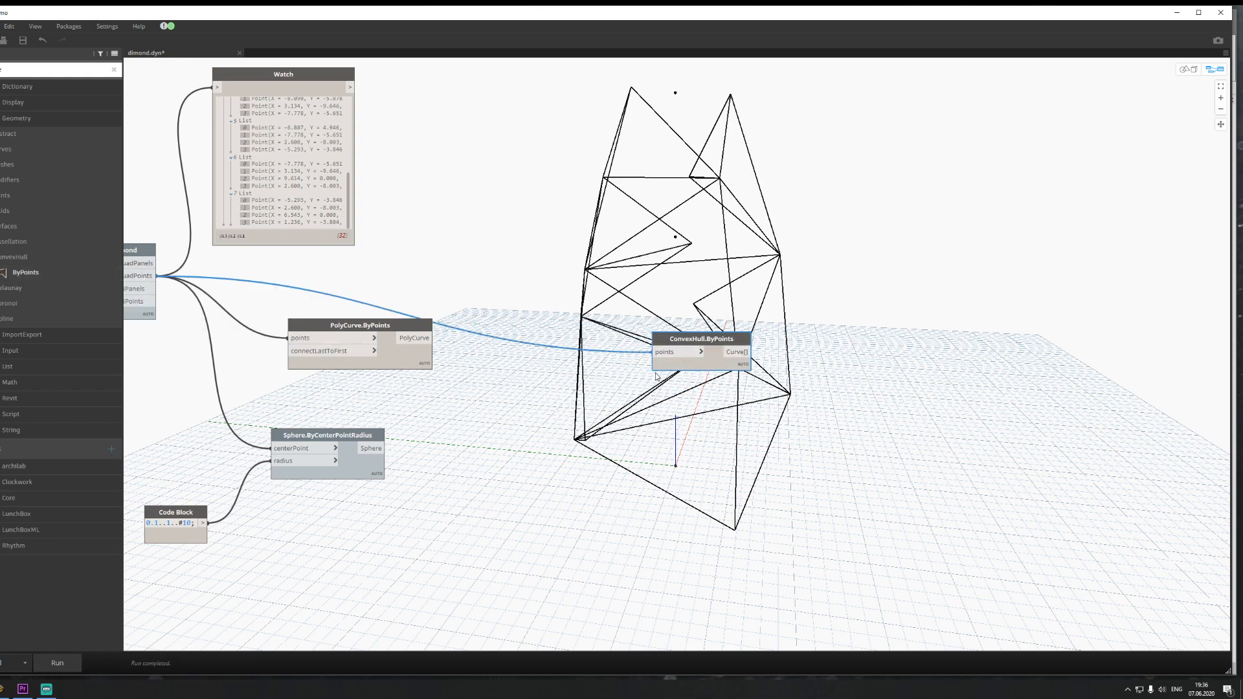
Step: Move ConvexHull.ByPoints closer to Panel.PanelDiamond and delete the PolyCurve.ByPoints node
{"action": "left_click_drag", "start_coordinate": [686, 345], "coordinate": [431, 323]}
{"action": "left_click", "coordinate": [401, 361]}
{"action": "key", "text": "Delete"}
Step: Examine the convex hull curves in the 3D preview from a higher viewing angle
{"action": "middle_click_drag", "start_coordinate": [727, 417], "coordinate": [646, 416]}
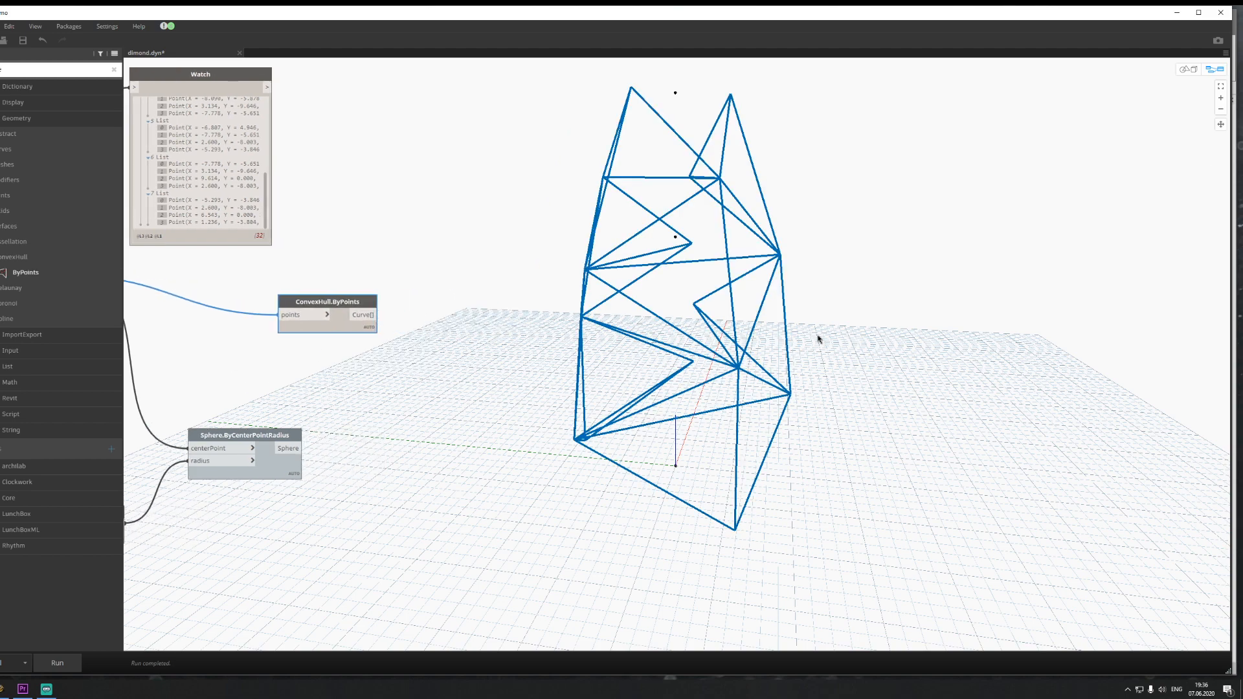
{"action": "left_click", "coordinate": [1188, 69]}
{"action": "left_click", "coordinate": [1220, 141]}
{"action": "left_click_drag", "start_coordinate": [1119, 214], "coordinate": [940, 306]}
{"action": "left_click", "coordinate": [1212, 69]}
{"action": "middle_click_drag", "start_coordinate": [482, 345], "coordinate": [628, 347]}
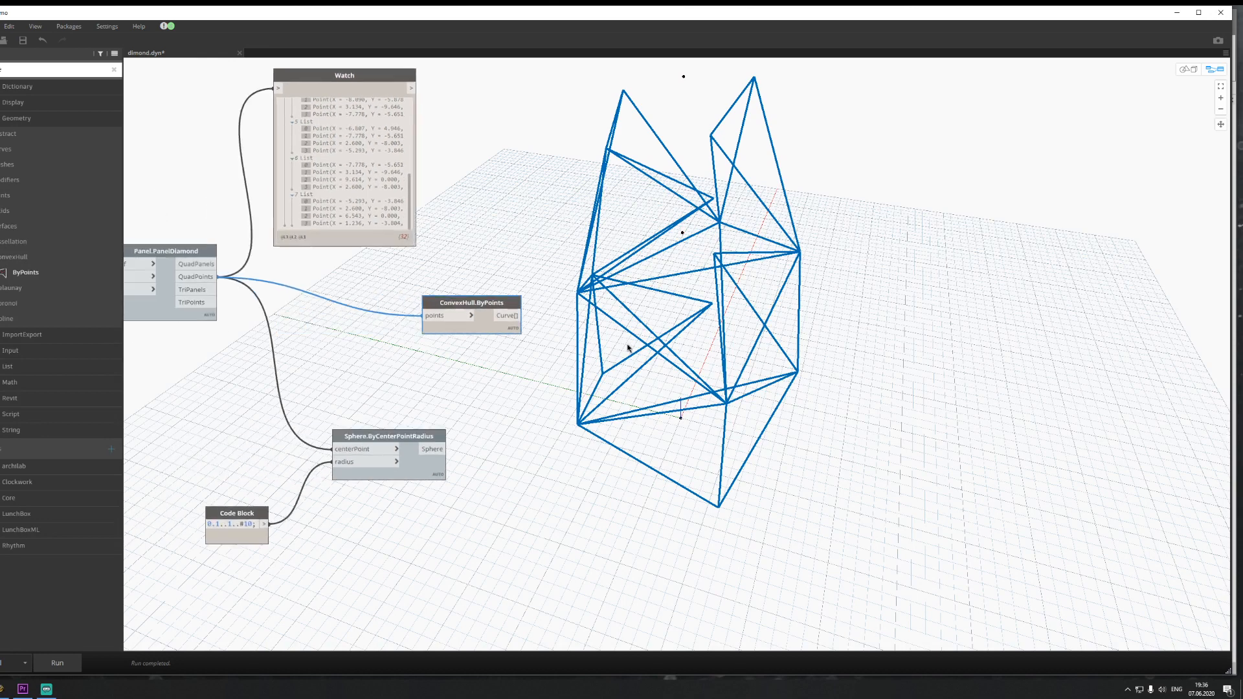
{"action": "left_click", "coordinate": [575, 411]}
{"action": "middle_click_drag", "start_coordinate": [588, 412], "coordinate": [407, 412]}
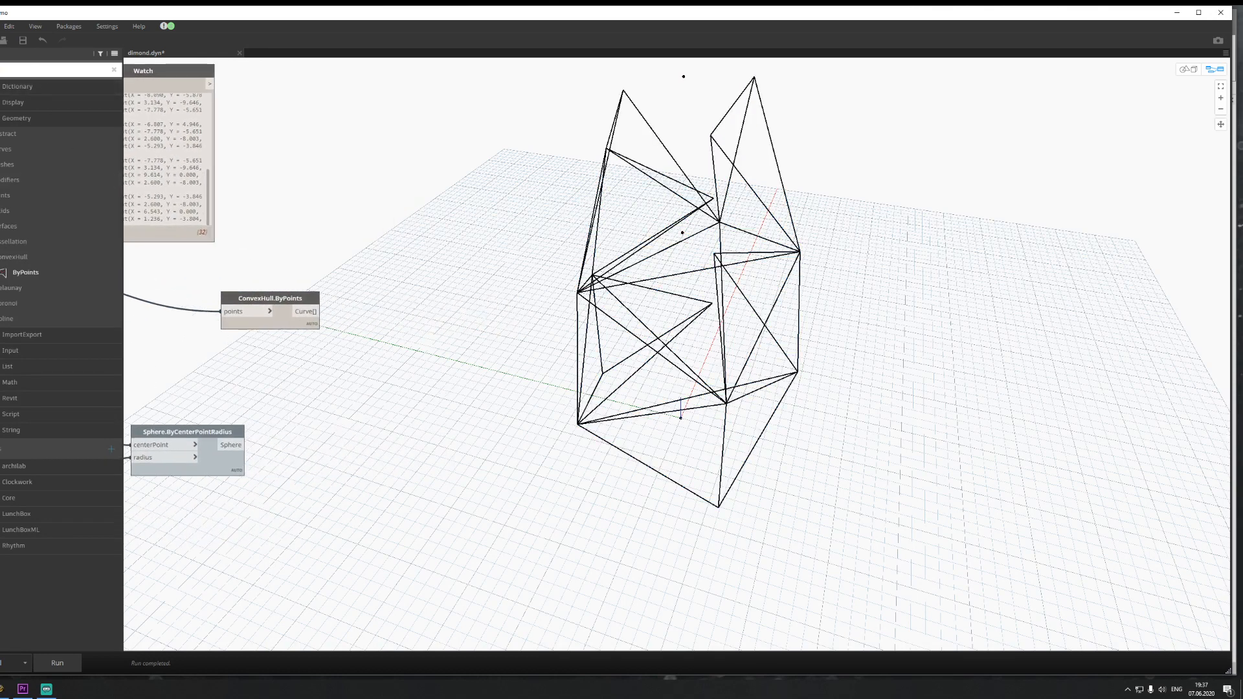
Step: Search the node library for line-related nodes, and clear the search
{"action": "left_click", "coordinate": [16, 119]}
{"action": "type", "text": "line"}
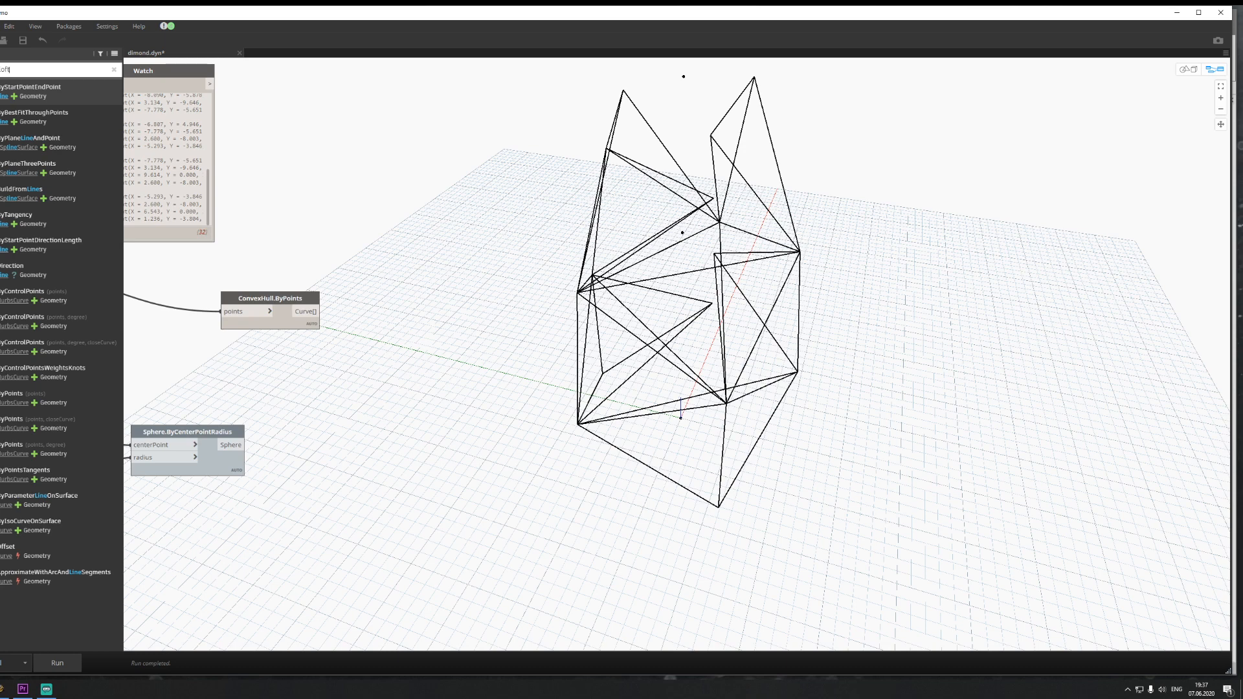
{"action": "key", "text": "BackSpace"}
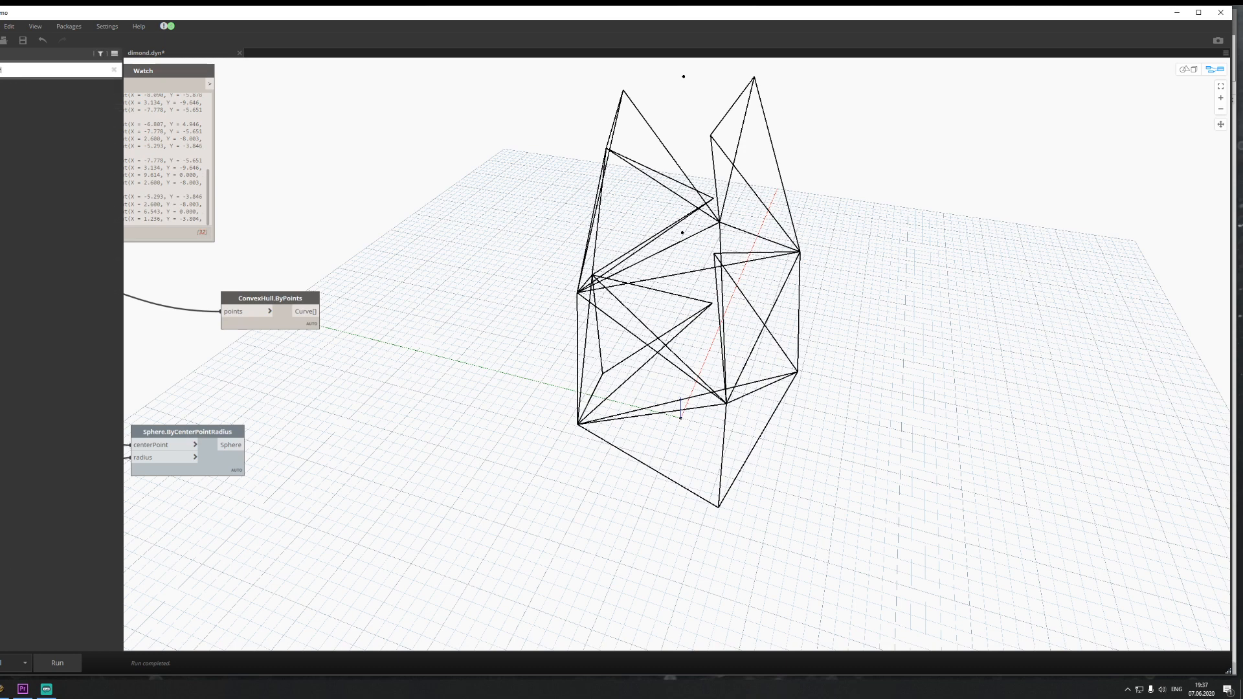
{"action": "key", "text": "BackSpace"}
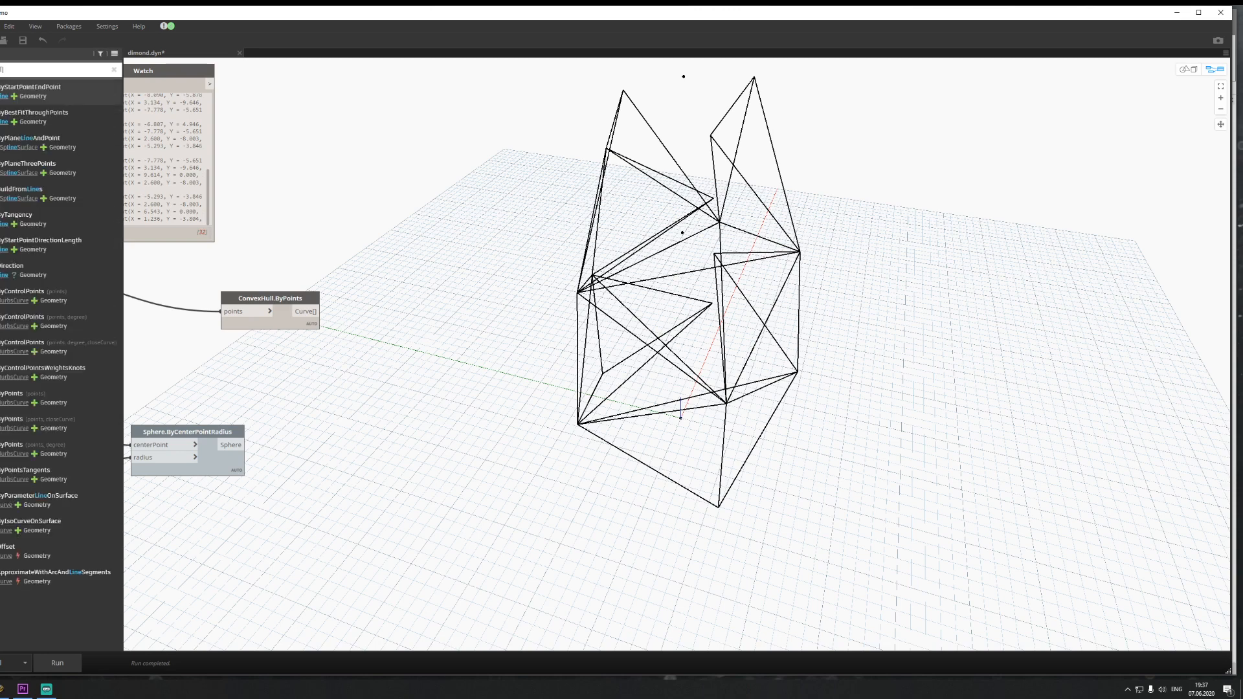
{"action": "type", "text": "Tub"}
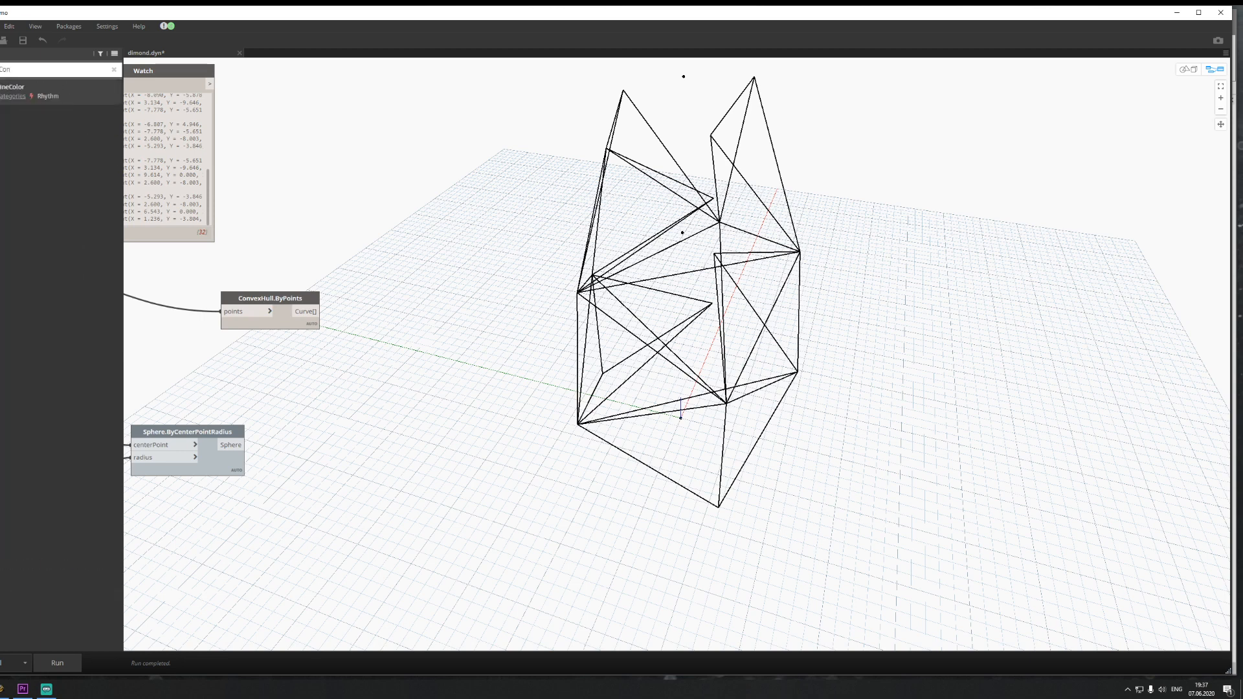
{"action": "type", "text": "e"}
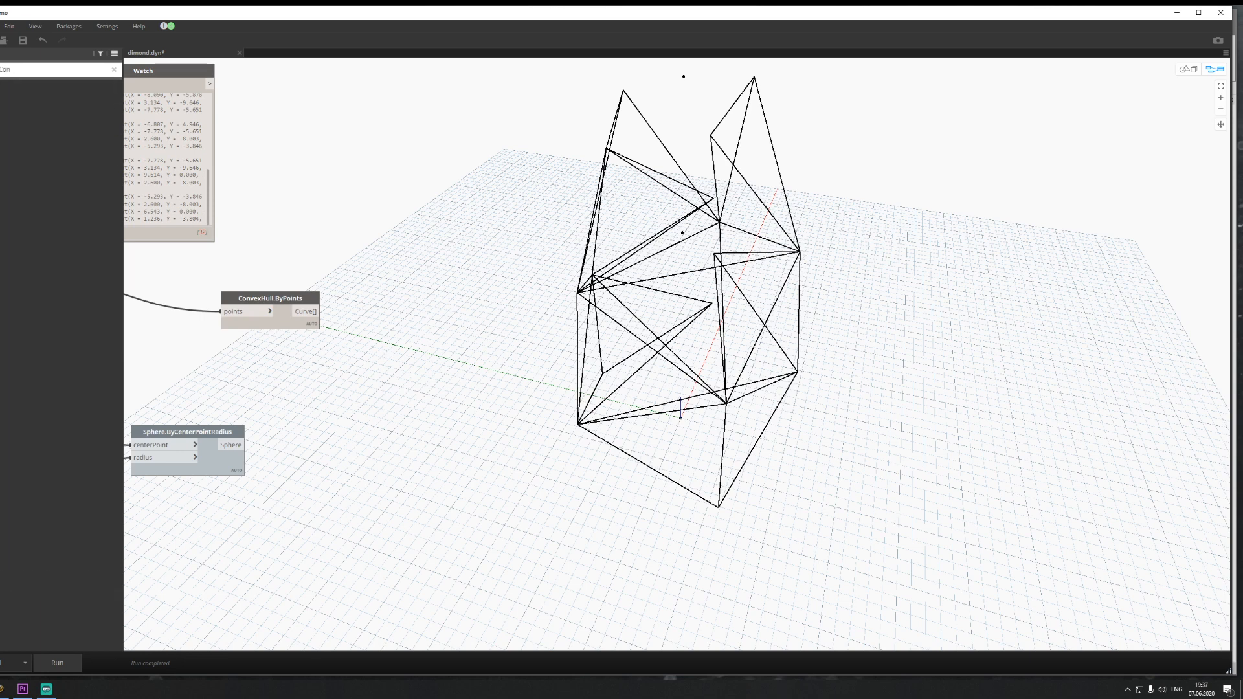
{"action": "key", "text": "BackSpace"}
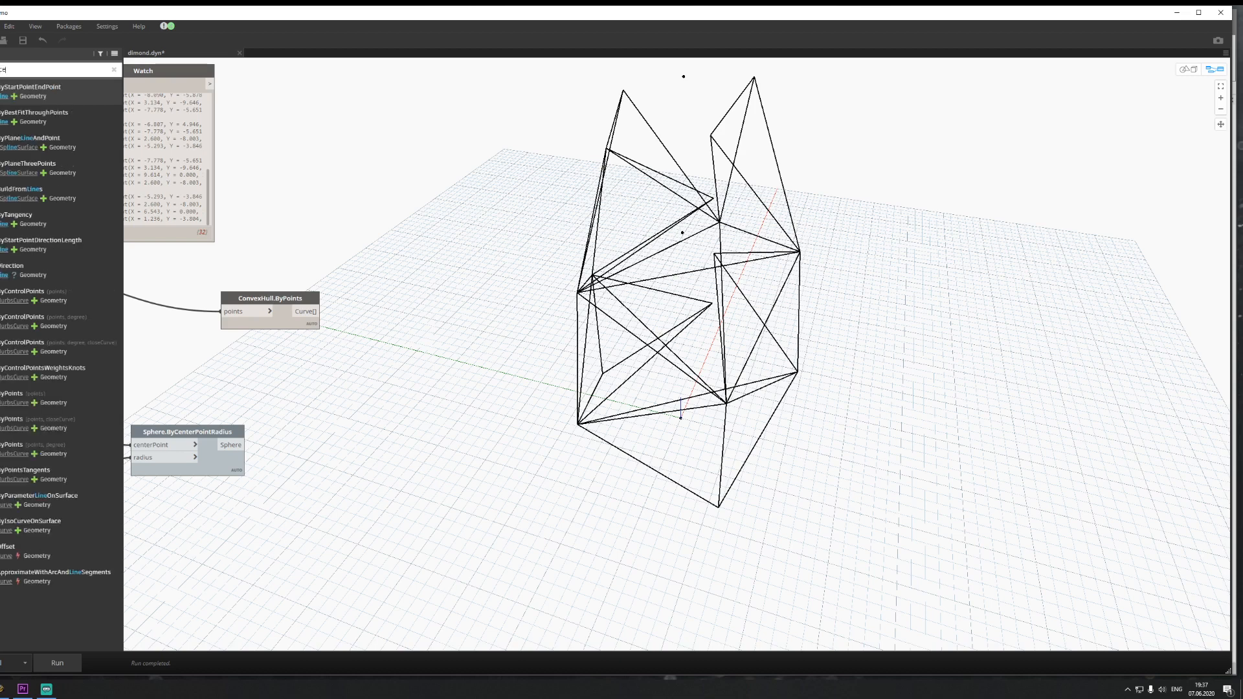
{"action": "type", "text": "er"}
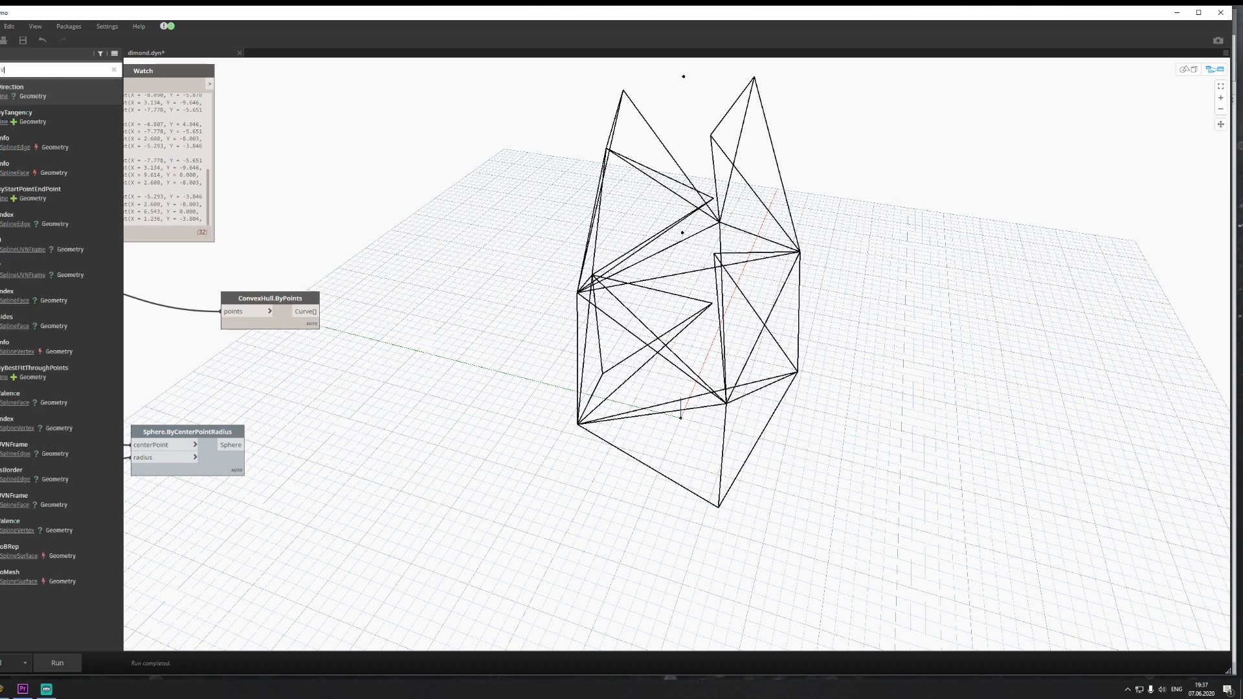
{"action": "type", "text": "e"}
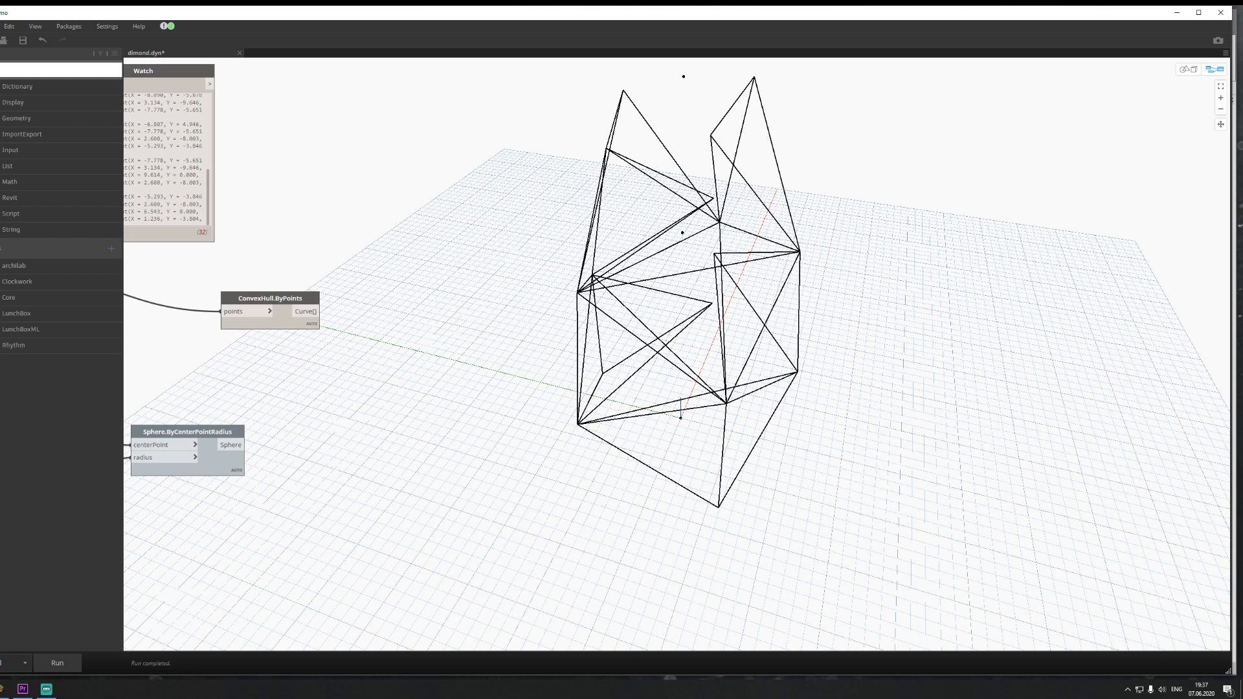
Step: Reposition ConvexHull.ByPoints slightly and reconnect the QuadPoints output of Panel.PanelDiamond to its points input
{"action": "middle_click_drag", "start_coordinate": [244, 448], "coordinate": [451, 439]}
{"action": "mouse_move", "coordinate": [466, 334]}
{"action": "left_mouse_down"}
{"action": "mouse_move", "coordinate": [473, 358]}
{"action": "mouse_move", "coordinate": [507, 361]}
{"action": "mouse_move", "coordinate": [463, 348]}
{"action": "left_mouse_up"}
{"action": "left_click", "coordinate": [465, 342]}
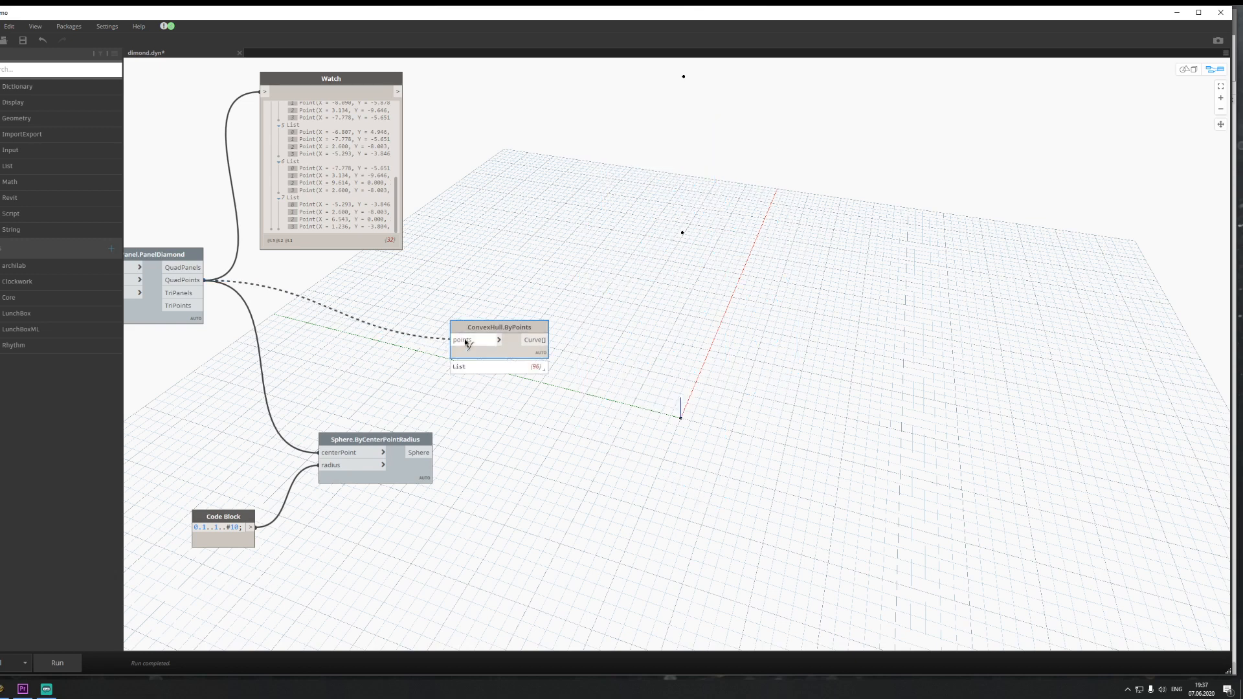
{"action": "left_click", "coordinate": [466, 366]}
{"action": "left_click", "coordinate": [204, 281]}
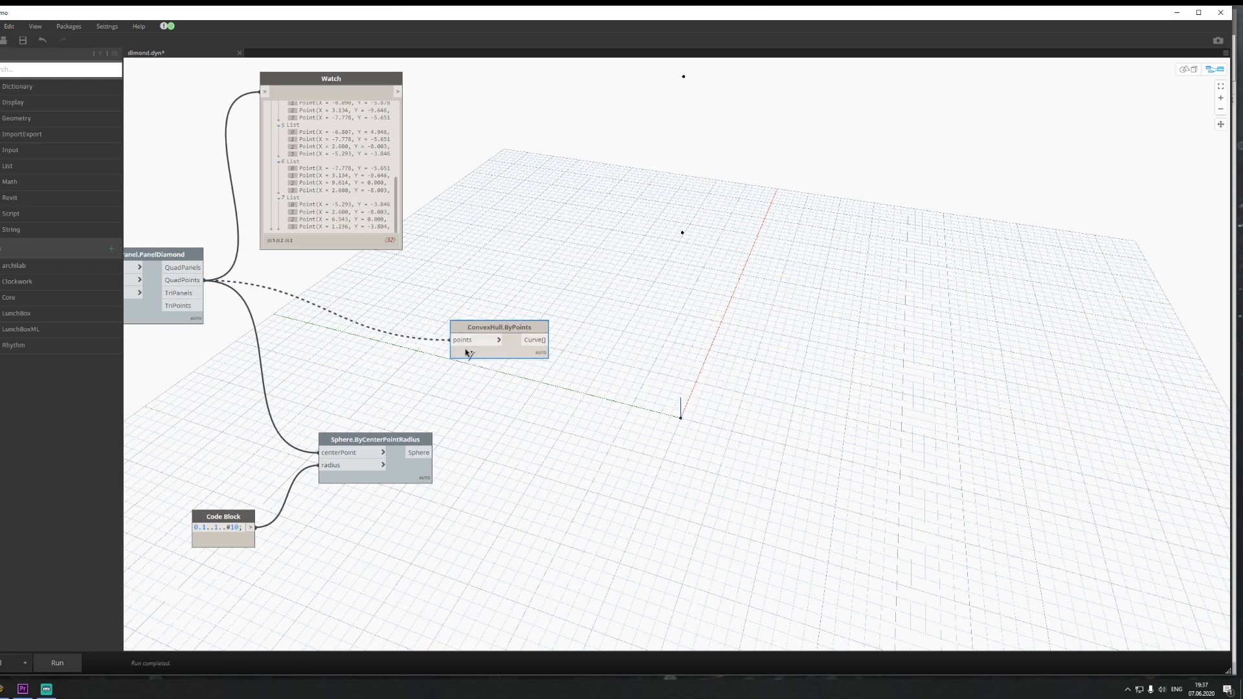
{"action": "left_click", "coordinate": [475, 355]}
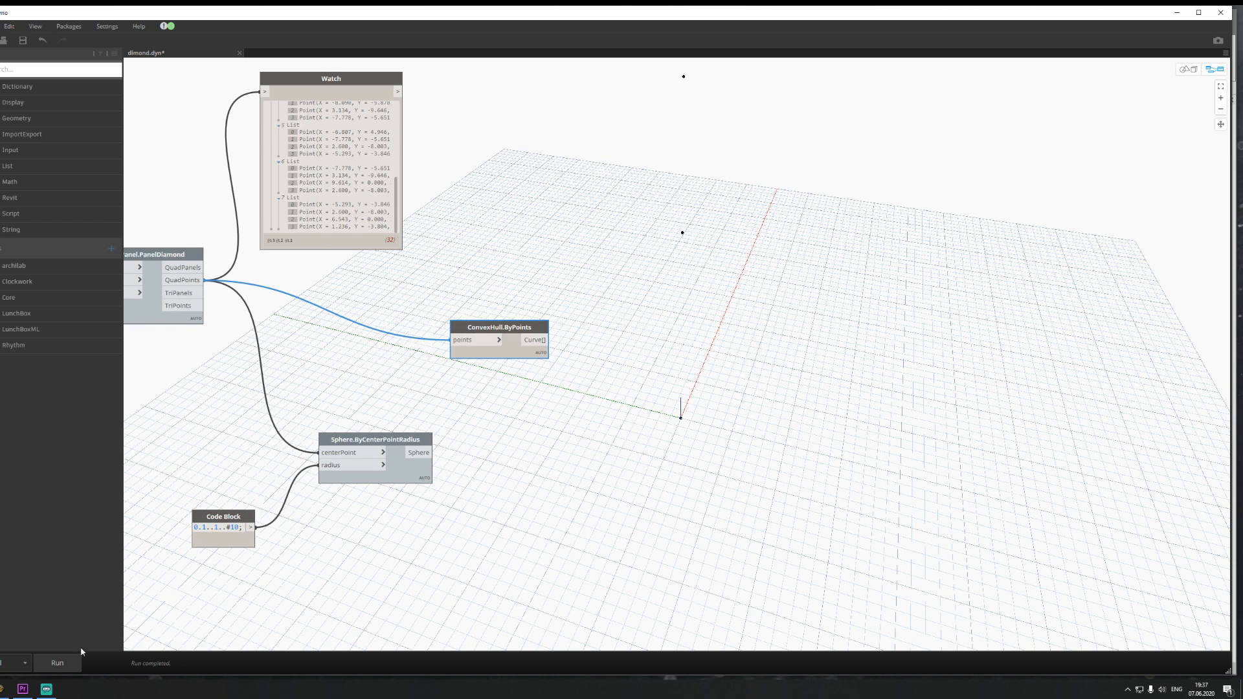
Step: Run the graph and turn on the 3D preview of the Sphere.ByCenterPointRadius node
{"action": "left_click", "coordinate": [65, 662]}
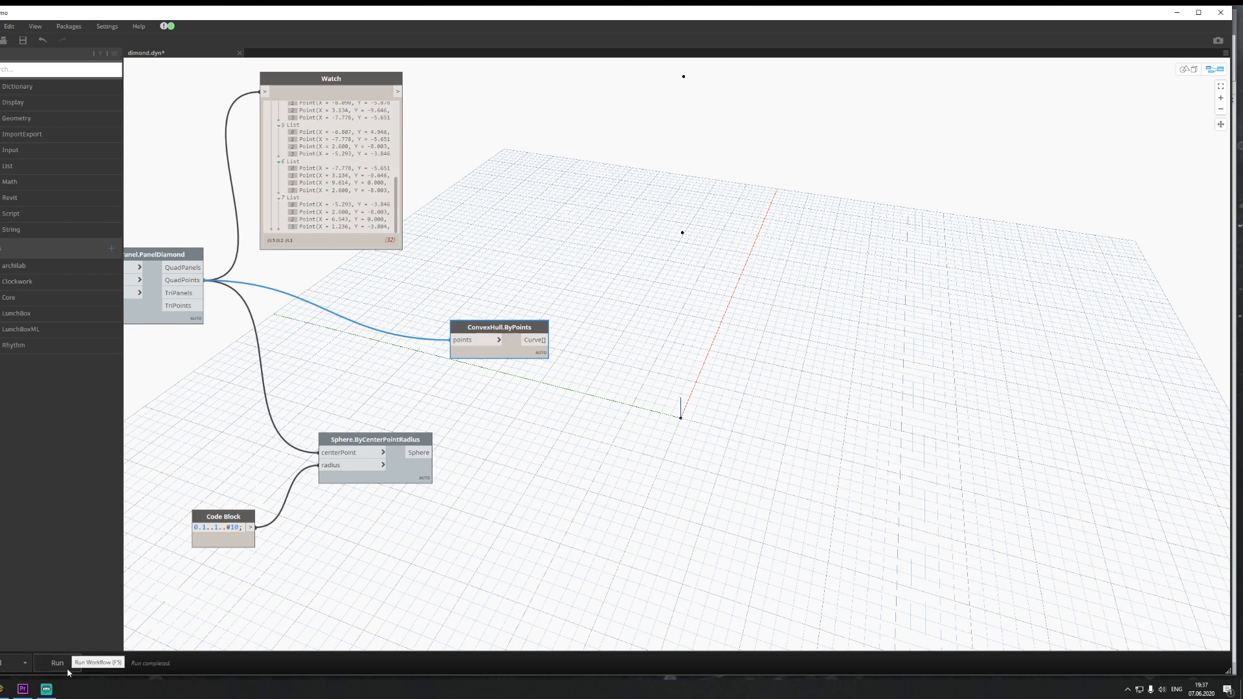
{"action": "right_click", "coordinate": [407, 471]}
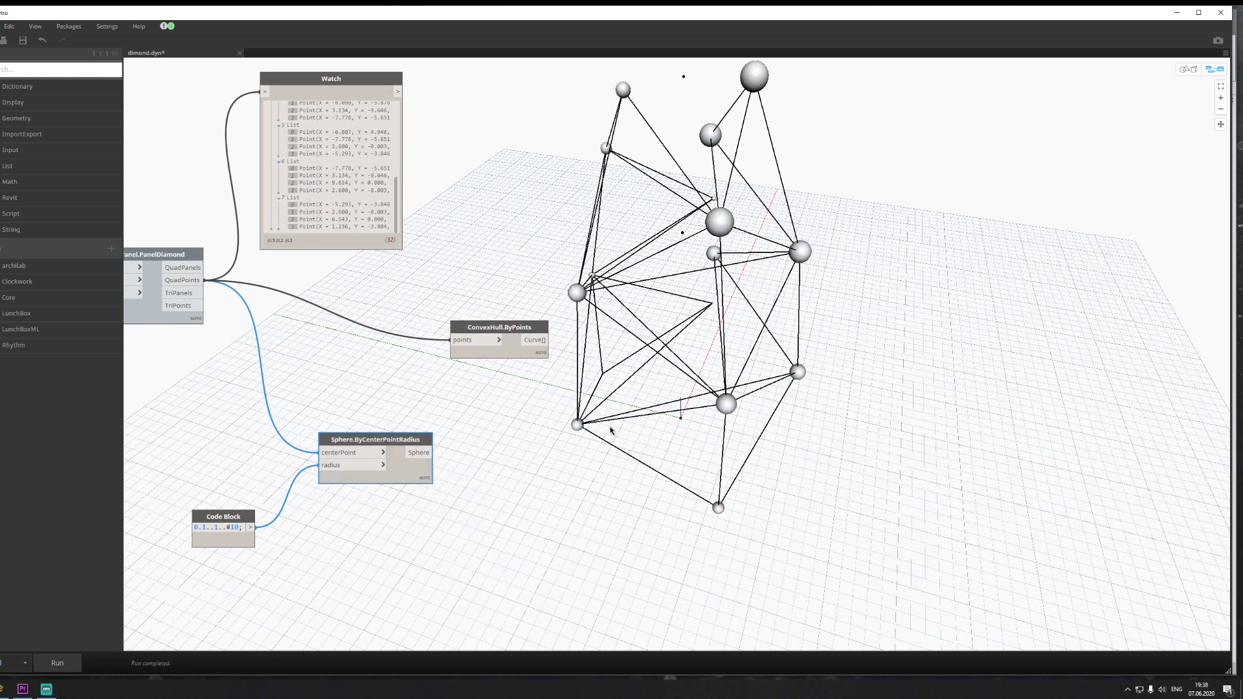
{"action": "middle_click_drag", "start_coordinate": [610, 427], "coordinate": [587, 472]}
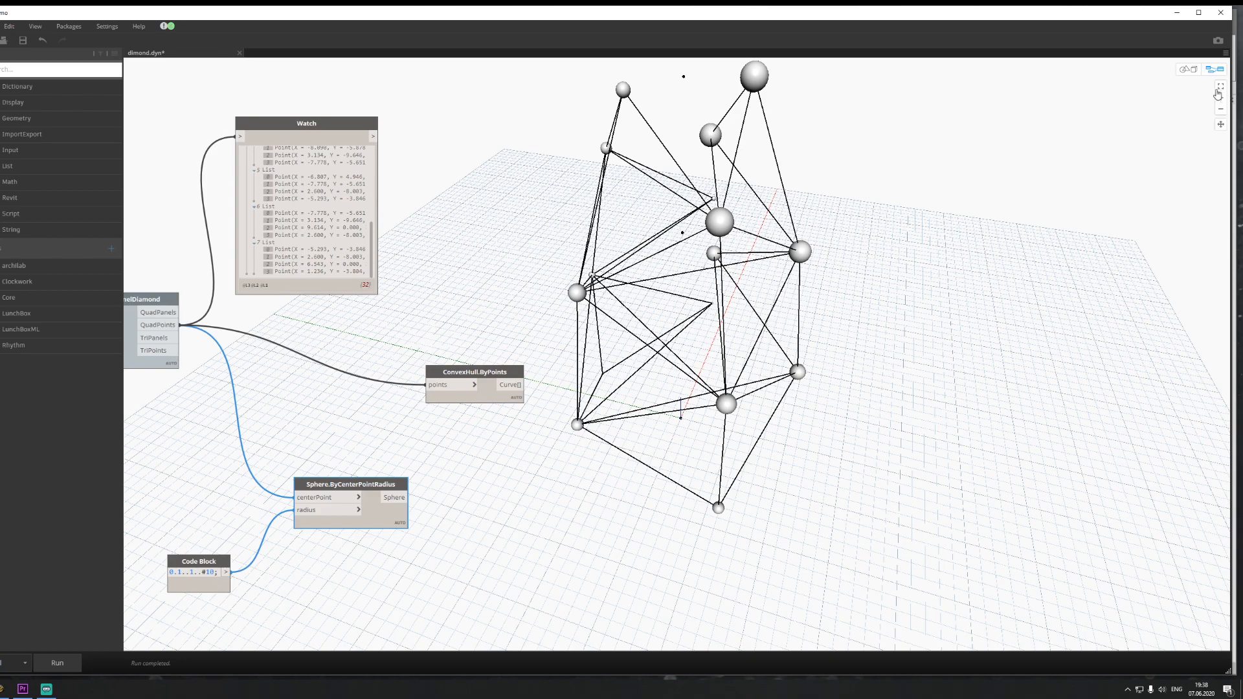
Step: Examine the convex hull curves and point spheres in the 3D preview from another side
{"action": "left_click", "coordinate": [1189, 68]}
{"action": "left_click", "coordinate": [1221, 140]}
{"action": "left_click_drag", "start_coordinate": [896, 383], "coordinate": [773, 360]}
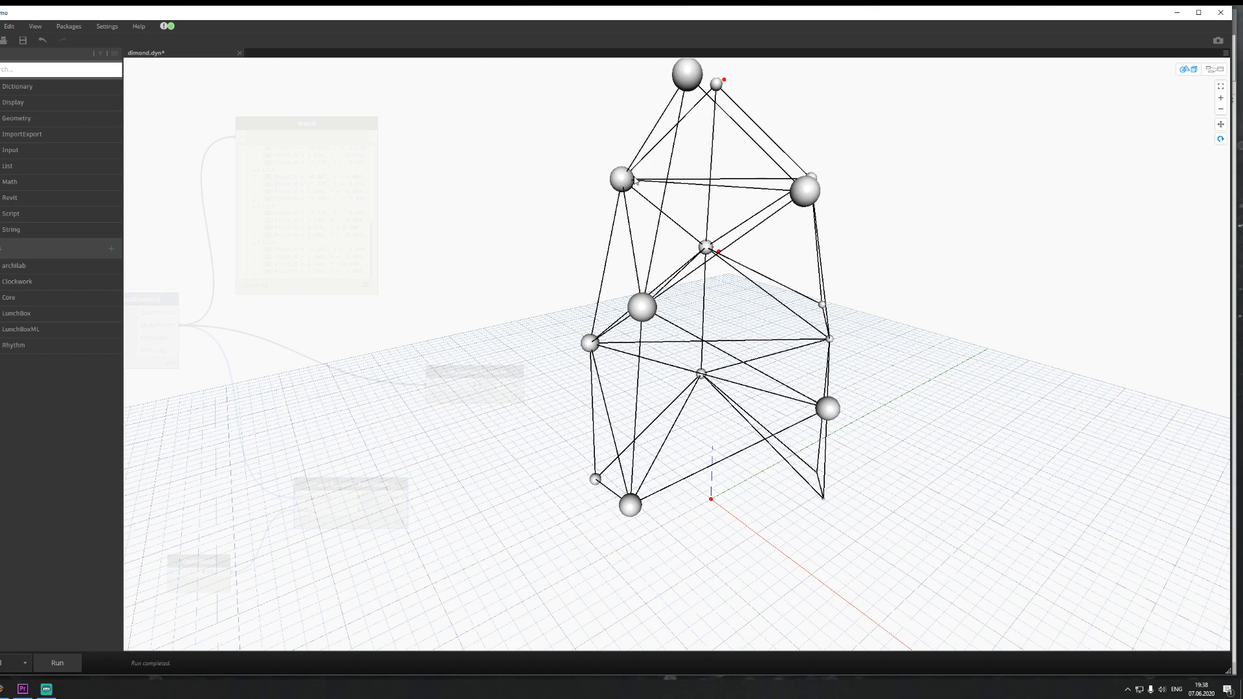
{"action": "left_click", "coordinate": [1220, 139]}
{"action": "left_click", "coordinate": [1215, 69]}
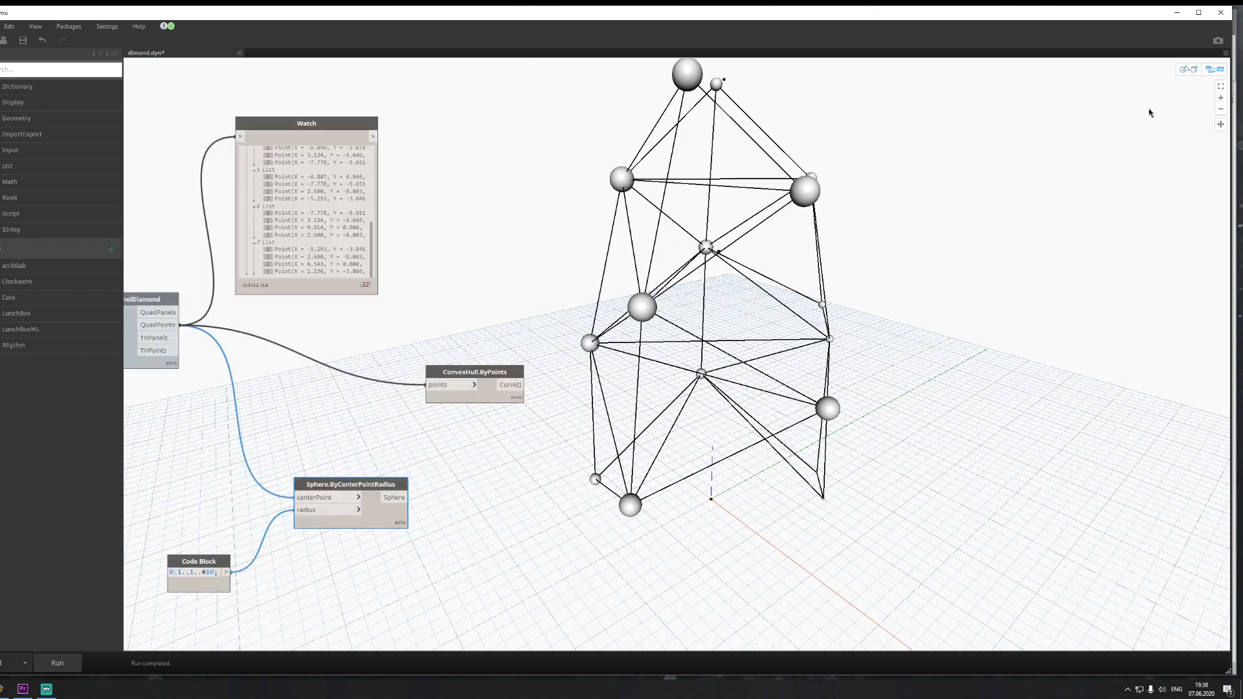
Step: Read through the quad point sublists in the Watch node from the first to the last
{"action": "middle_click_drag", "start_coordinate": [566, 448], "coordinate": [638, 467]}
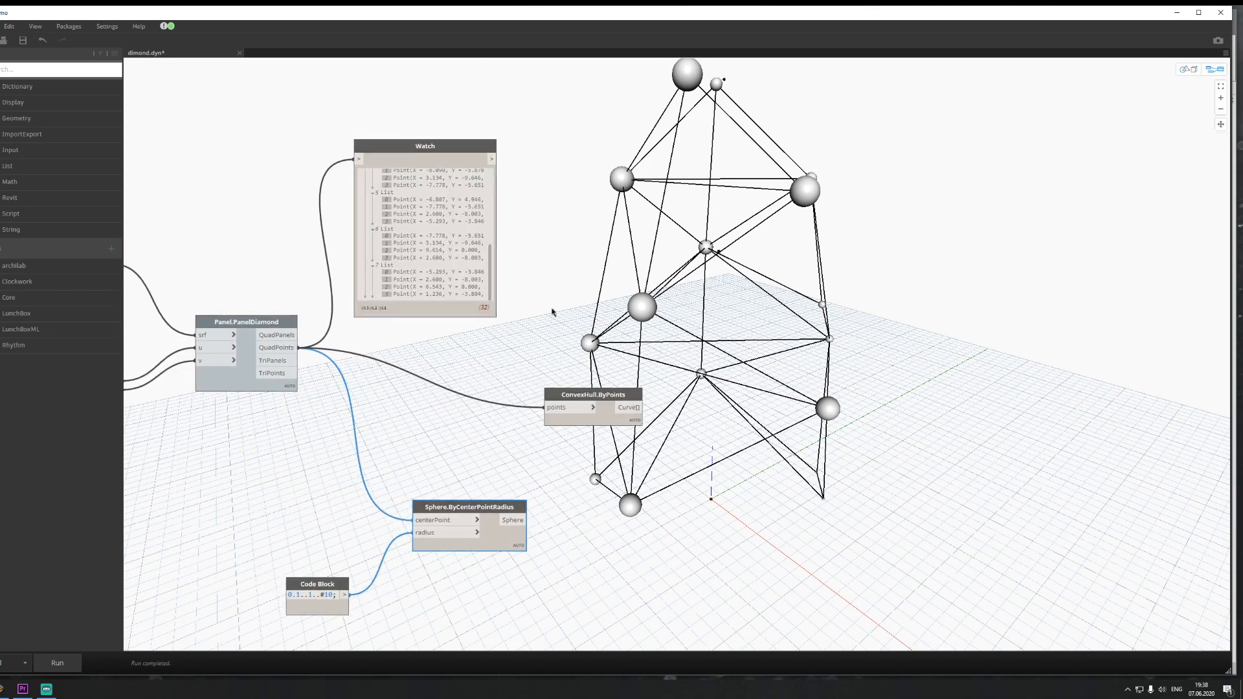
{"action": "middle_click_drag", "start_coordinate": [552, 310], "coordinate": [503, 351]}
{"action": "left_click_drag", "start_coordinate": [404, 188], "coordinate": [416, 186]}
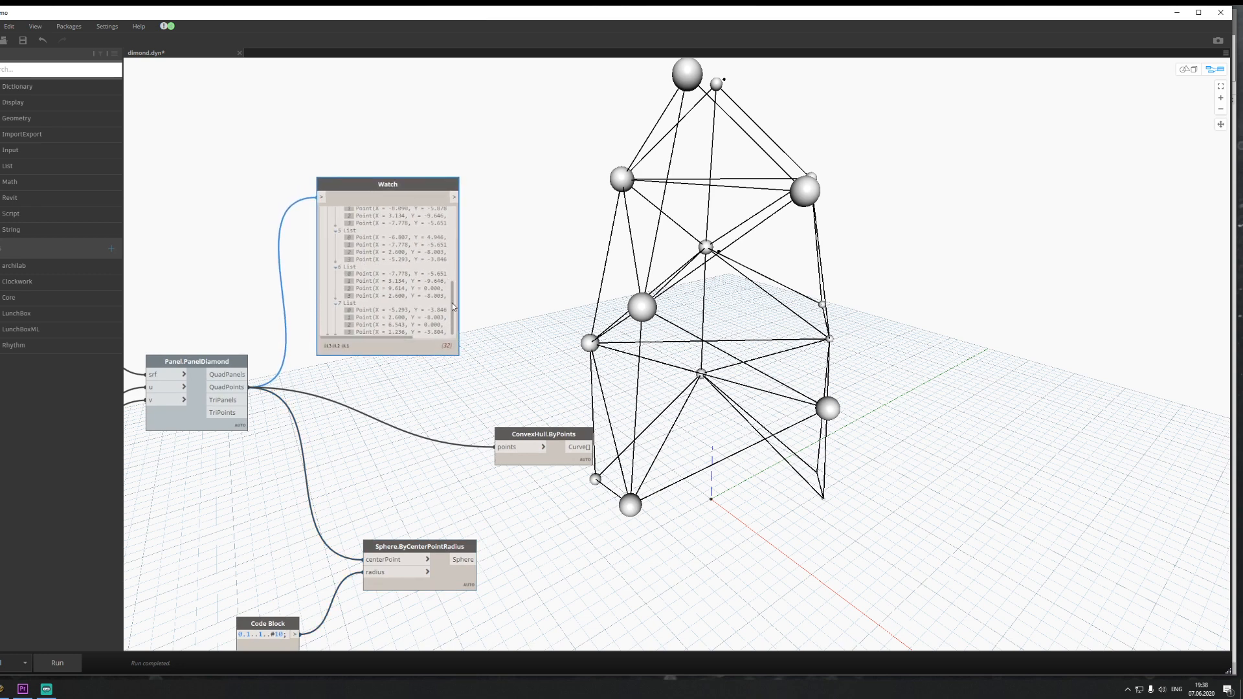
{"action": "left_click_drag", "start_coordinate": [454, 305], "coordinate": [457, 222]}
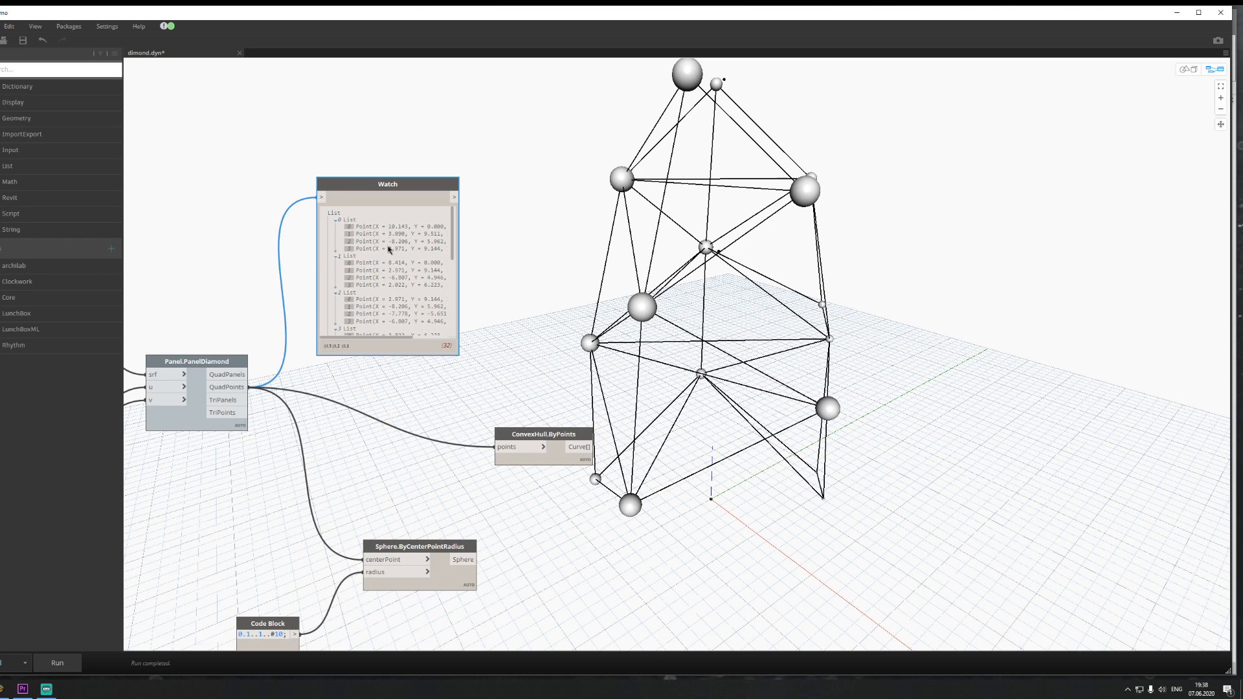
{"action": "middle_click_drag", "start_coordinate": [660, 336], "coordinate": [584, 329]}
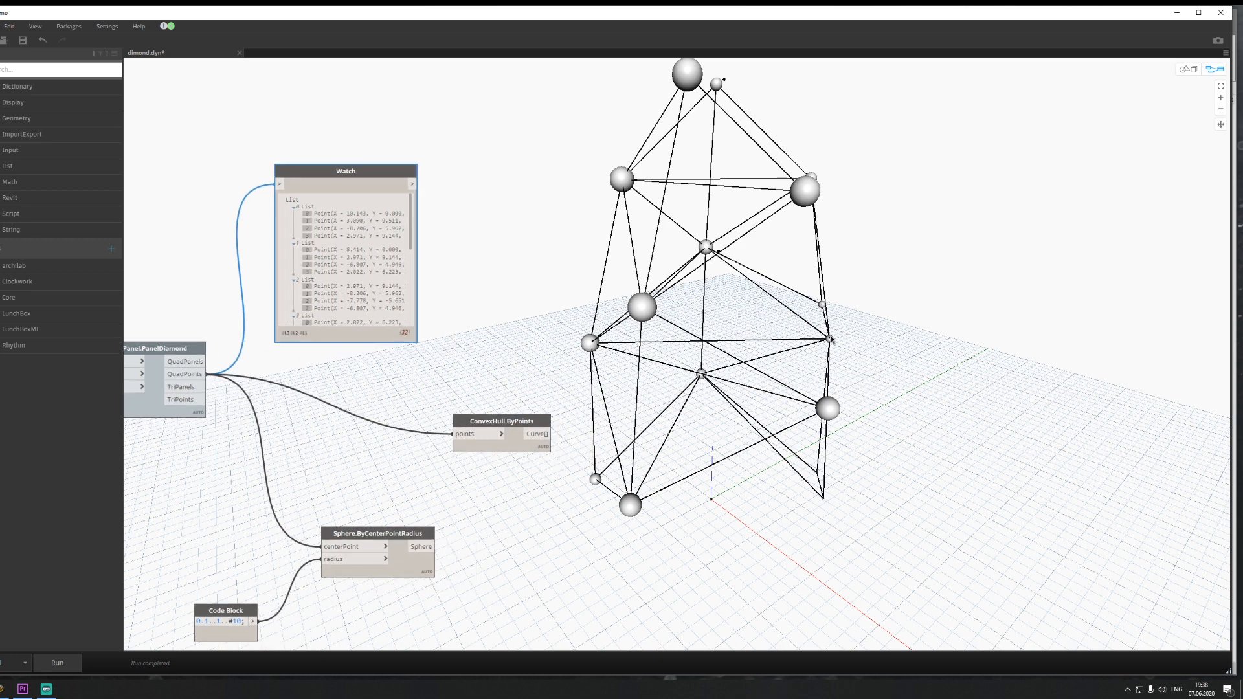
{"action": "middle_click_drag", "start_coordinate": [457, 387], "coordinate": [810, 374]}
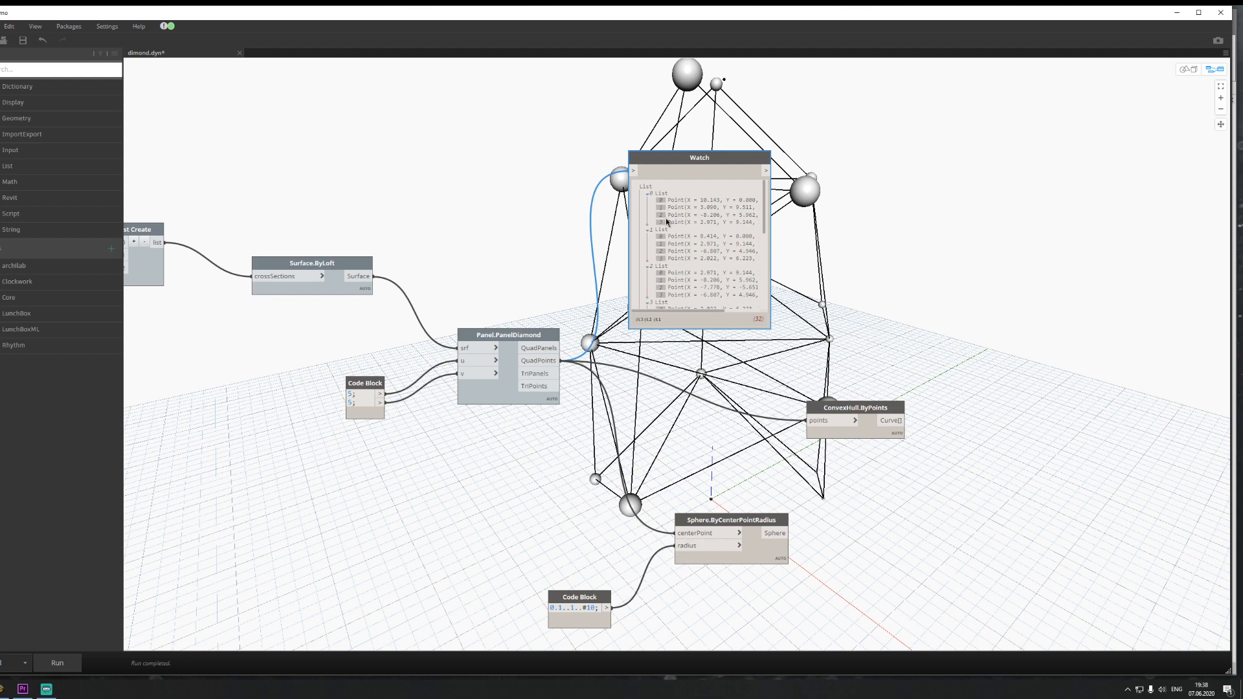
{"action": "scroll", "coordinate": [667, 222], "scroll_direction": "down", "scroll_amount": 5}
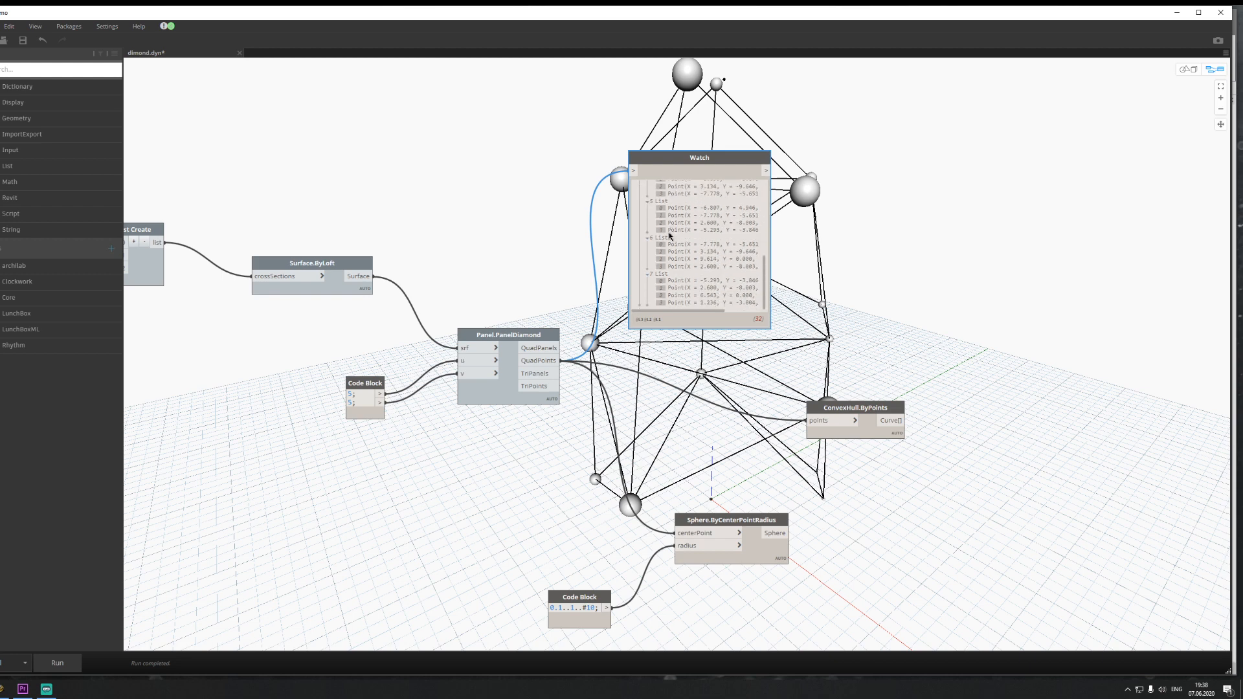
Step: Set the v division of Panel.PanelDiamond to 4 in its code block and run the graph
{"action": "mouse_move", "coordinate": [391, 447]}
{"action": "middle_mouse_down"}
{"action": "mouse_move", "coordinate": [414, 438]}
{"action": "mouse_move", "coordinate": [373, 443]}
{"action": "middle_mouse_up"}
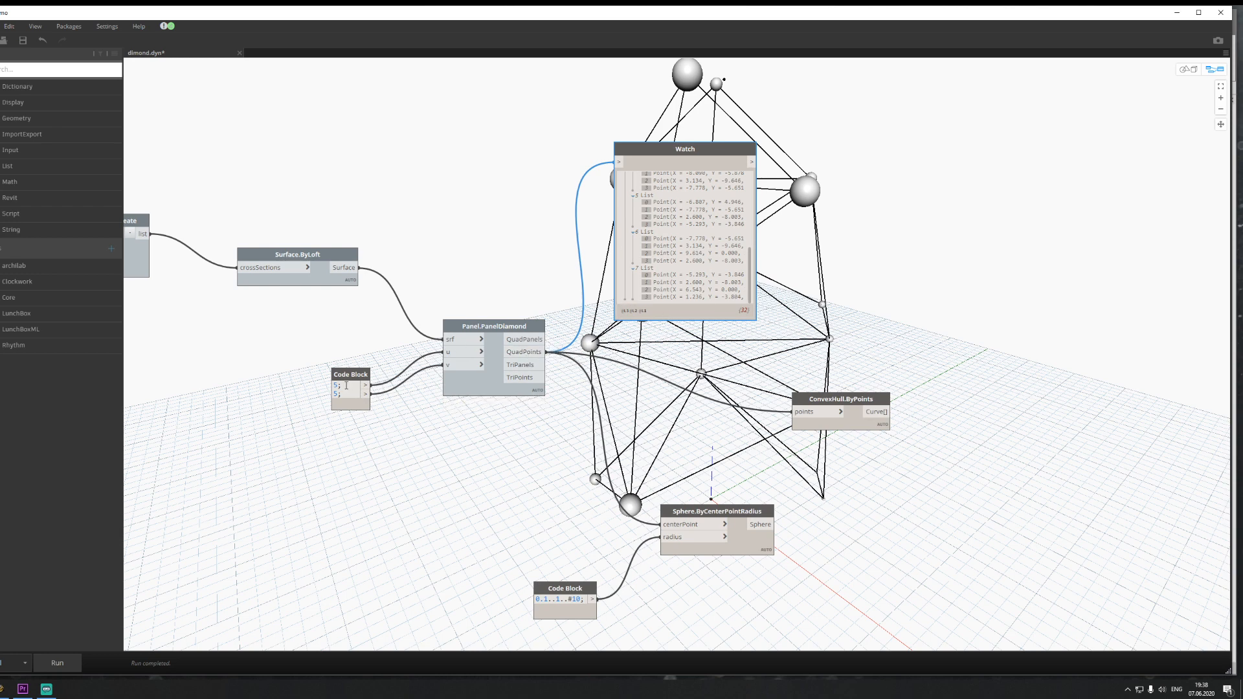
{"action": "left_click_drag", "start_coordinate": [338, 394], "coordinate": [315, 393]}
{"action": "type", "text": "4"}
{"action": "left_click", "coordinate": [439, 446]}
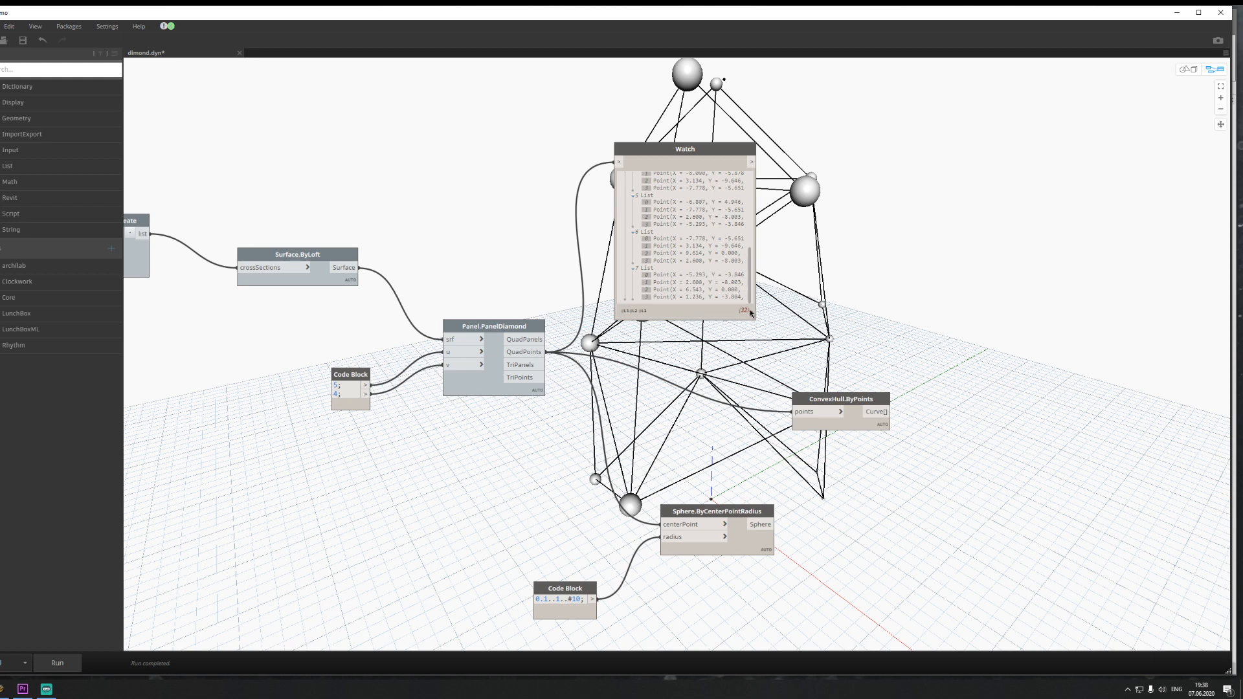
{"action": "left_click", "coordinate": [55, 658]}
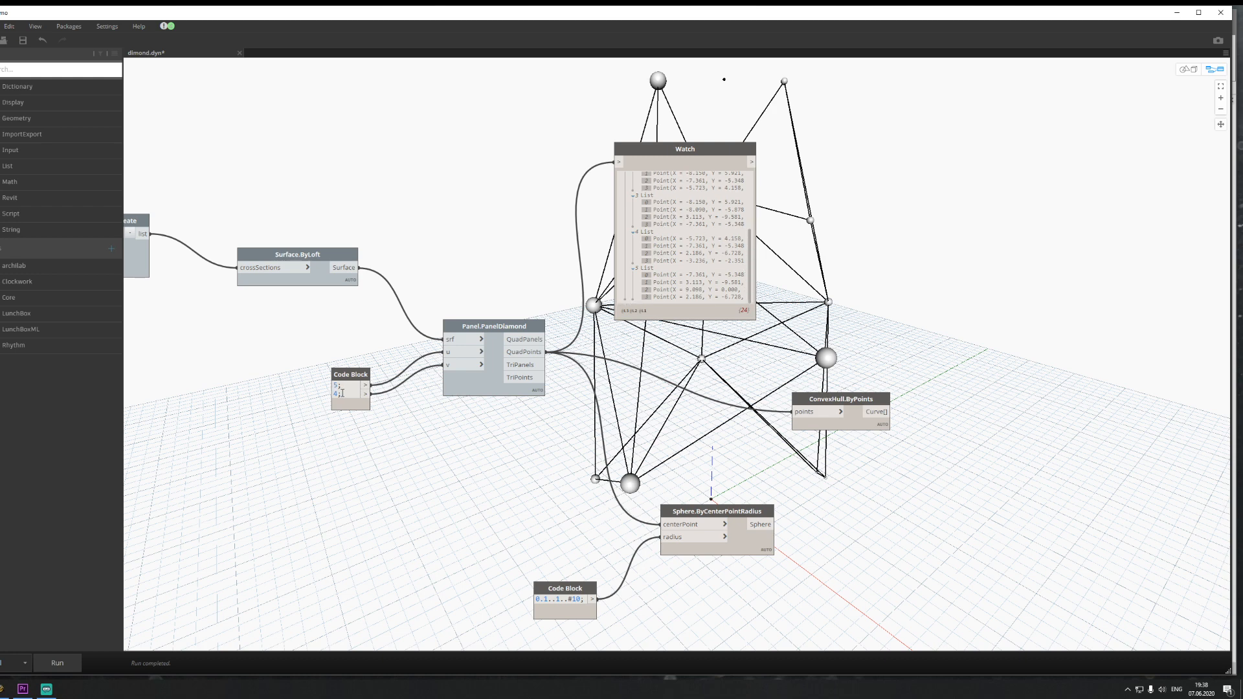
Step: Set the Panel.PanelDiamond divisions to u 2 and v 6 in the code block and run the graph
{"action": "left_click_drag", "start_coordinate": [338, 393], "coordinate": [318, 392]}
{"action": "type", "text": "6"}
{"action": "type", "text": "2"}
{"action": "left_click", "coordinate": [51, 668]}
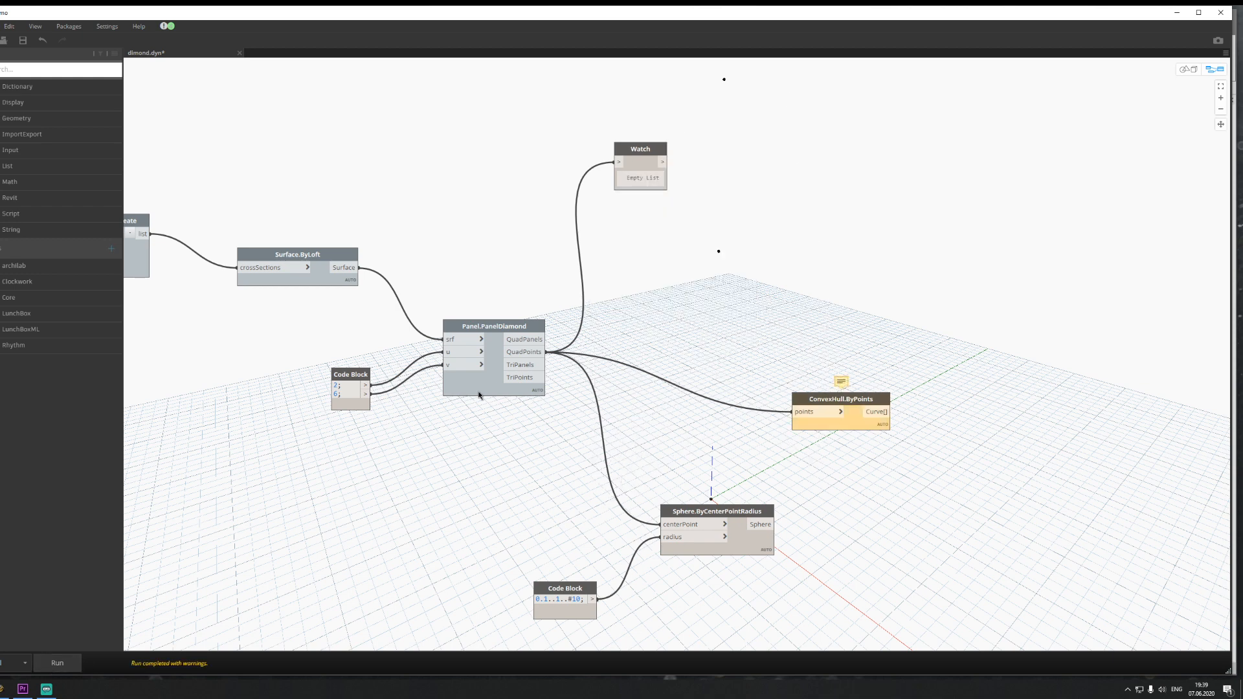
Step: Set the u division of Panel.PanelDiamond to 3 and run the graph
{"action": "type", "text": "3"}
{"action": "left_click", "coordinate": [373, 516]}
{"action": "left_click", "coordinate": [57, 662]}
Step: Read through the regenerated quad point sublists in the Watch node and compare them with the hull curves
{"action": "middle_click_drag", "start_coordinate": [920, 325], "coordinate": [574, 362]}
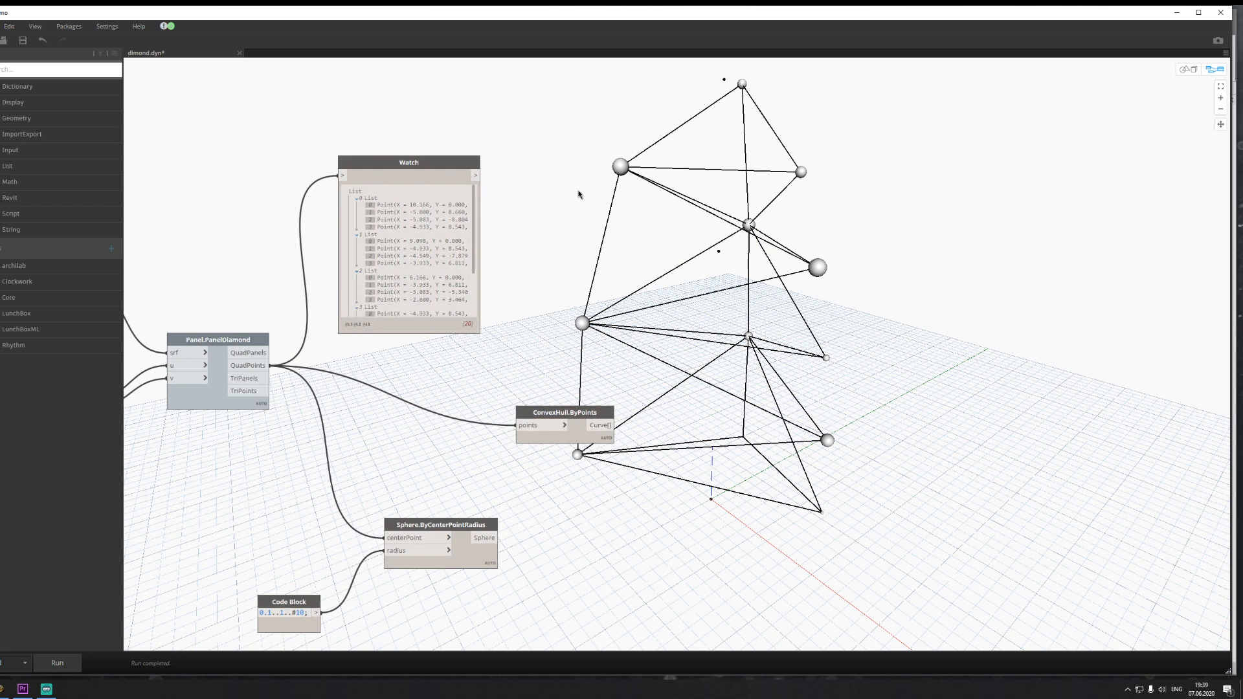
{"action": "left_click_drag", "start_coordinate": [474, 229], "coordinate": [474, 247]}
{"action": "scroll", "coordinate": [474, 248], "scroll_direction": "down", "scroll_amount": 2}
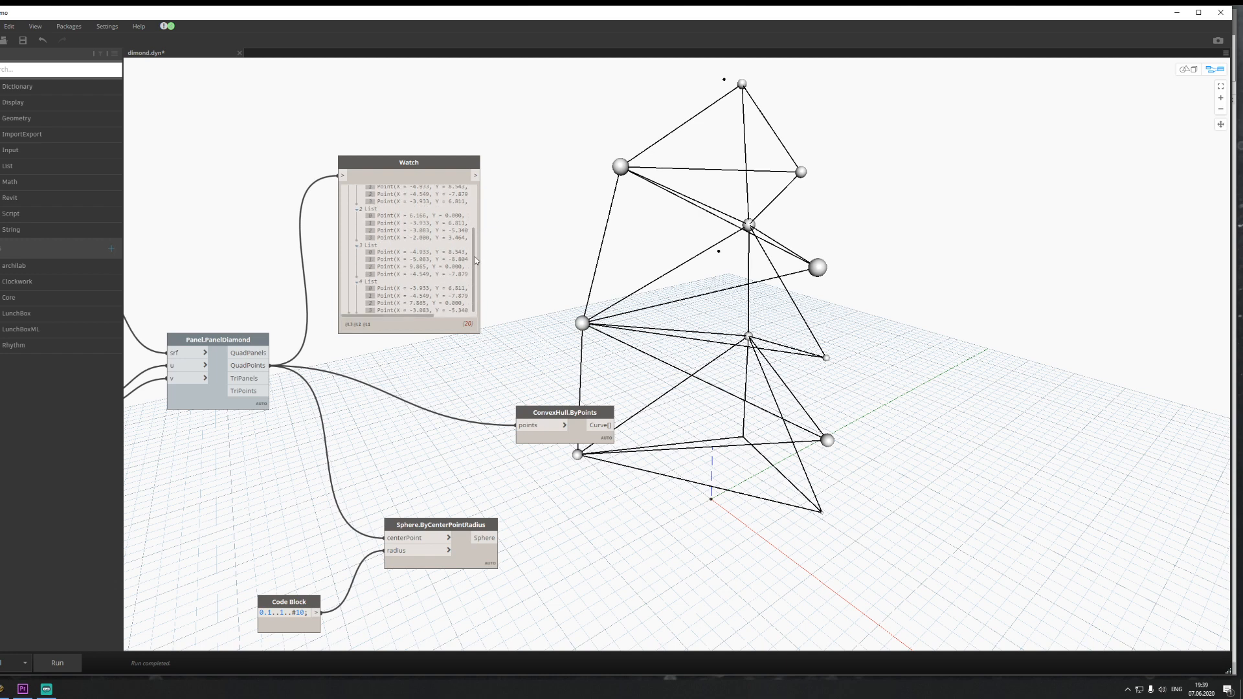
{"action": "scroll", "coordinate": [440, 278], "scroll_direction": "up", "scroll_amount": 3}
{"action": "middle_click_drag", "start_coordinate": [498, 395], "coordinate": [400, 391]}
{"action": "middle_click_drag", "start_coordinate": [751, 481], "coordinate": [834, 464]}
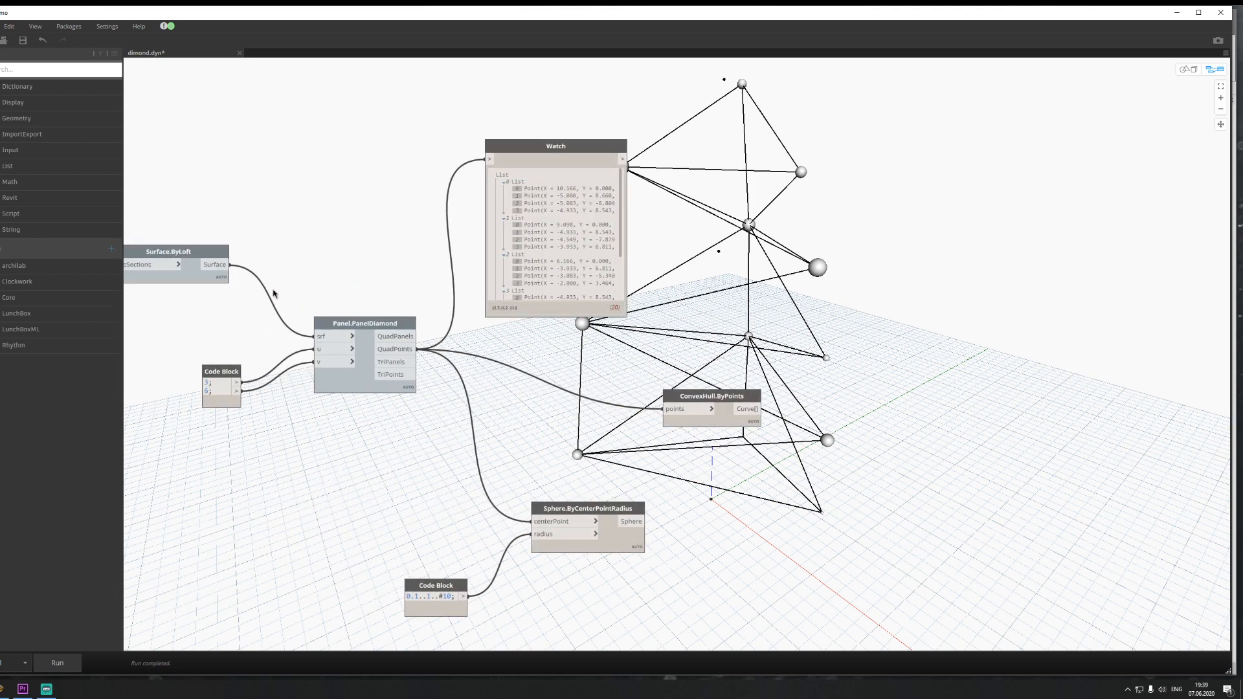
Step: Turn on the preview of Panel.PanelDiamond and turn off the preview of ConvexHull.ByPoints
{"action": "middle_click_drag", "start_coordinate": [277, 295], "coordinate": [378, 301]}
{"action": "right_click", "coordinate": [293, 282]}
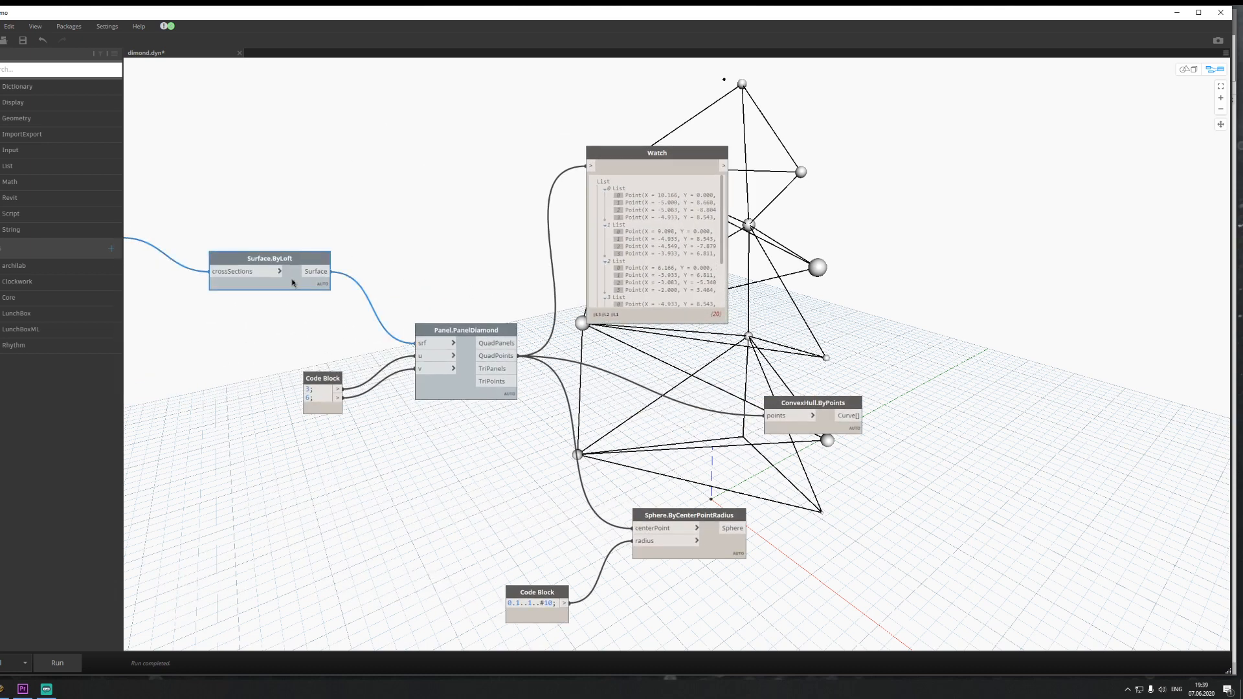
{"action": "right_click", "coordinate": [456, 392]}
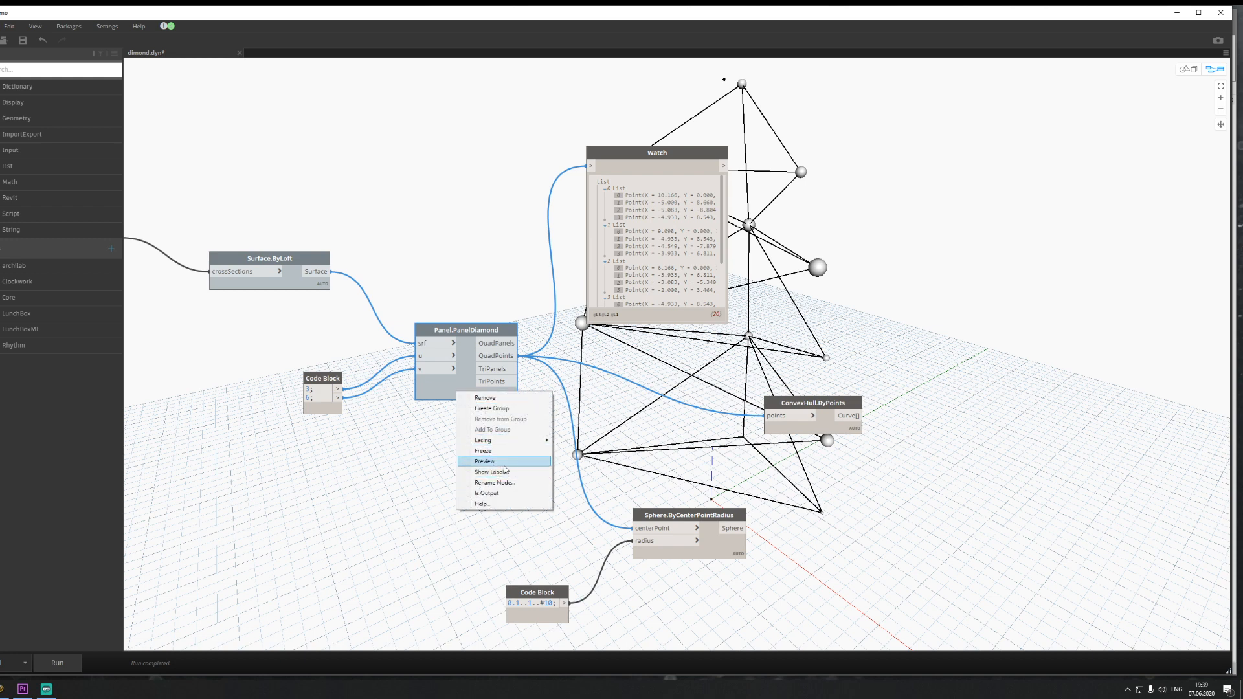
{"action": "left_click", "coordinate": [504, 462]}
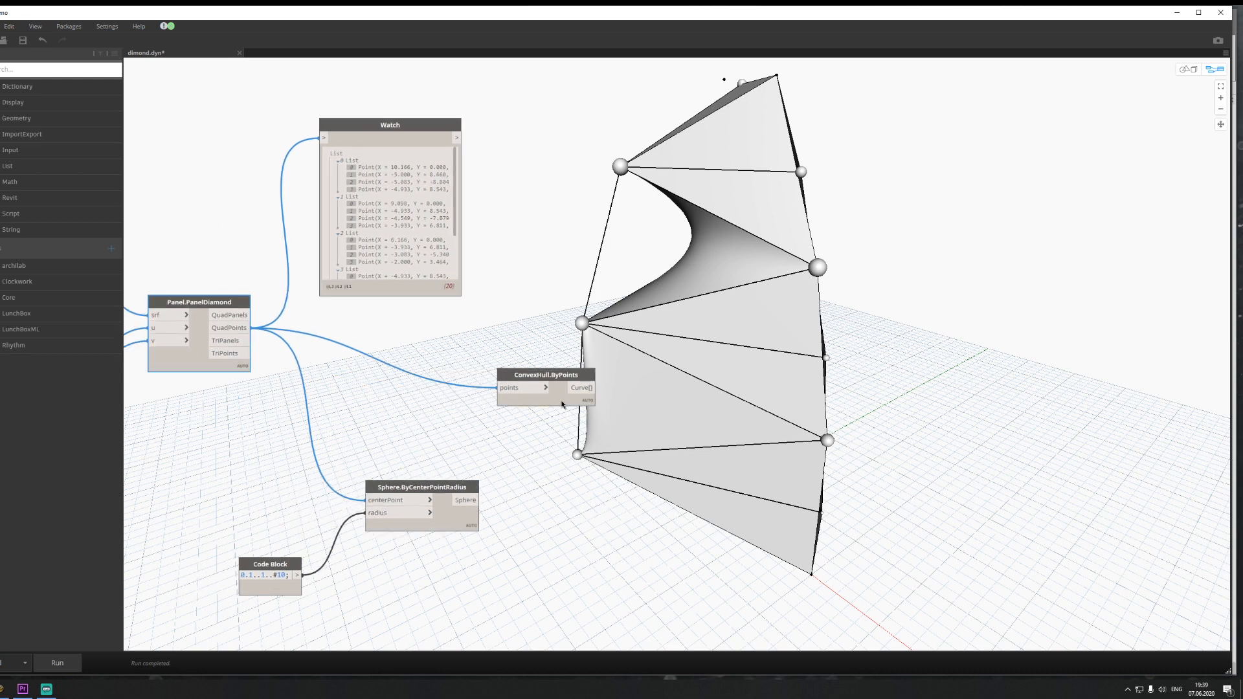
{"action": "right_click", "coordinate": [561, 401]}
{"action": "left_click", "coordinate": [586, 478]}
{"action": "left_click", "coordinate": [689, 515]}
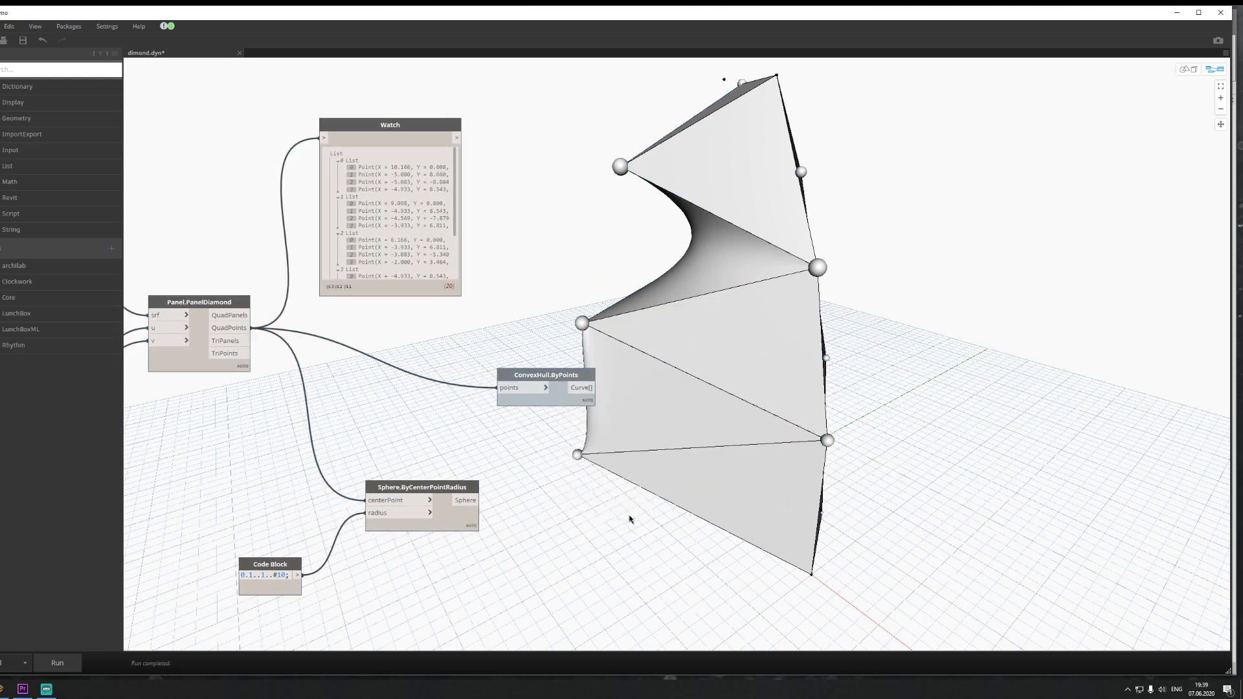
Step: Inspect the diamond panel surfaces and their edges up close from several sides and from below in the 3D preview
{"action": "middle_click_drag", "start_coordinate": [631, 518], "coordinate": [505, 449]}
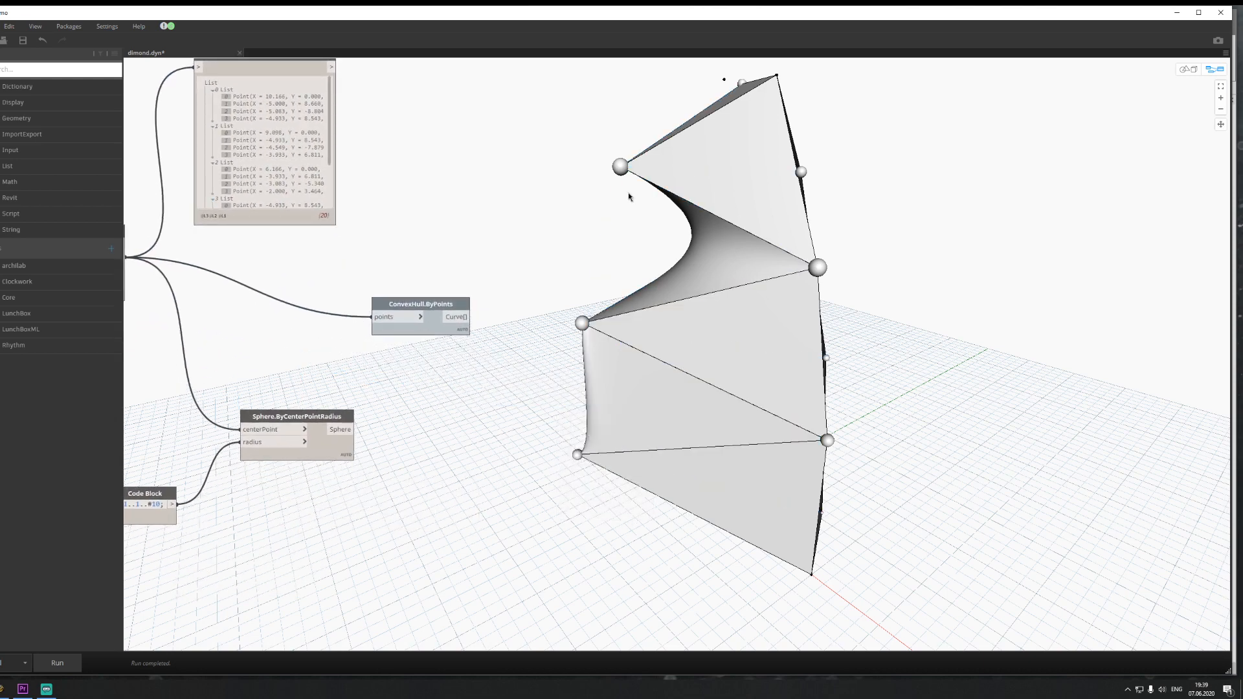
{"action": "middle_click_drag", "start_coordinate": [538, 401], "coordinate": [502, 406]}
{"action": "left_click", "coordinate": [1189, 69]}
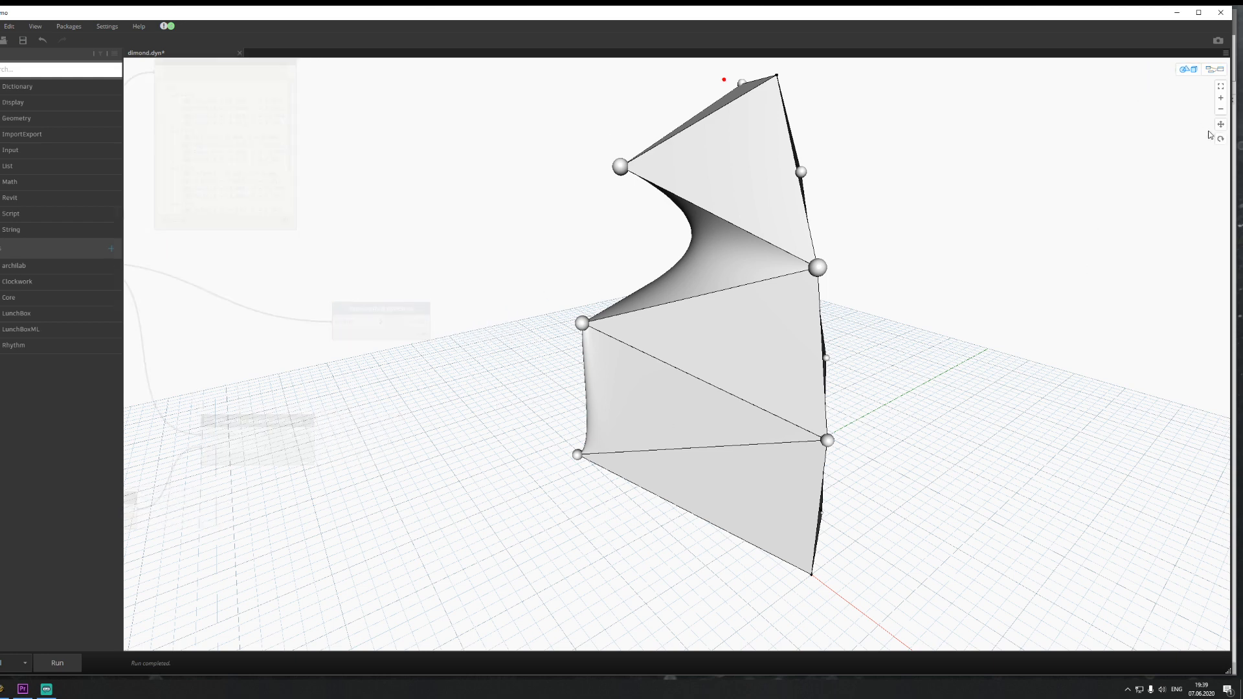
{"action": "left_click", "coordinate": [1220, 138]}
{"action": "left_click_drag", "start_coordinate": [1143, 288], "coordinate": [876, 282]}
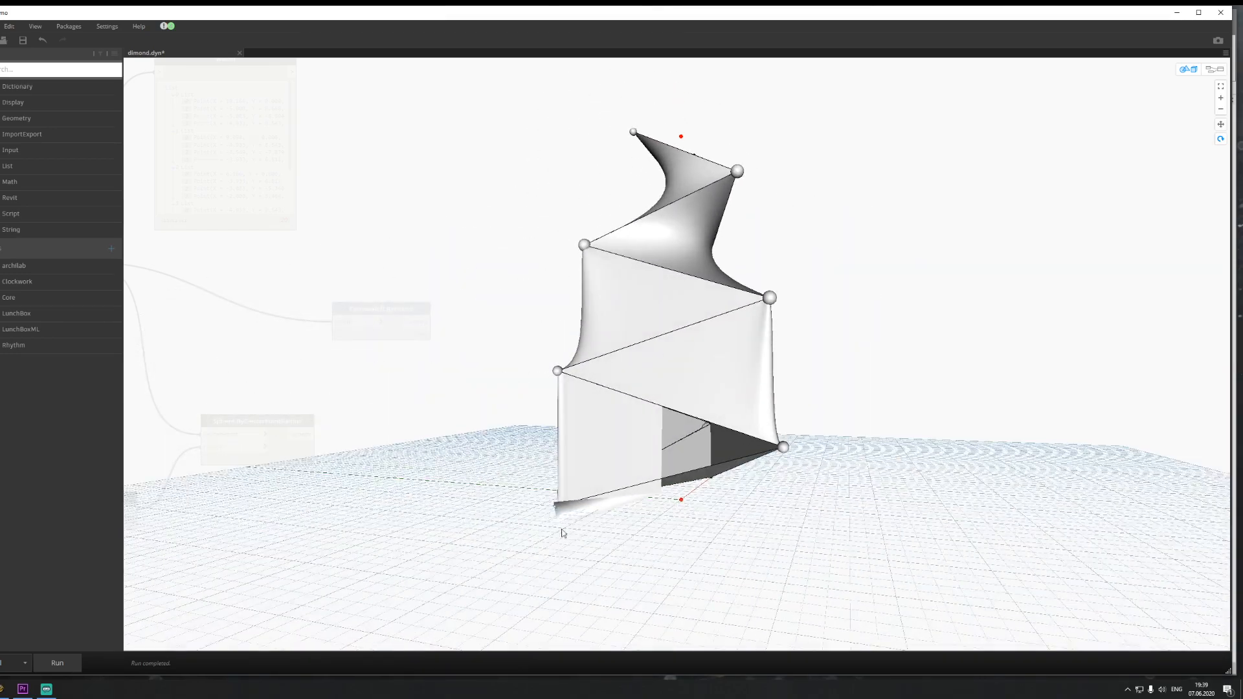
{"action": "left_click_drag", "start_coordinate": [564, 533], "coordinate": [514, 531]}
{"action": "scroll", "coordinate": [530, 495], "scroll_direction": "up", "scroll_amount": 4}
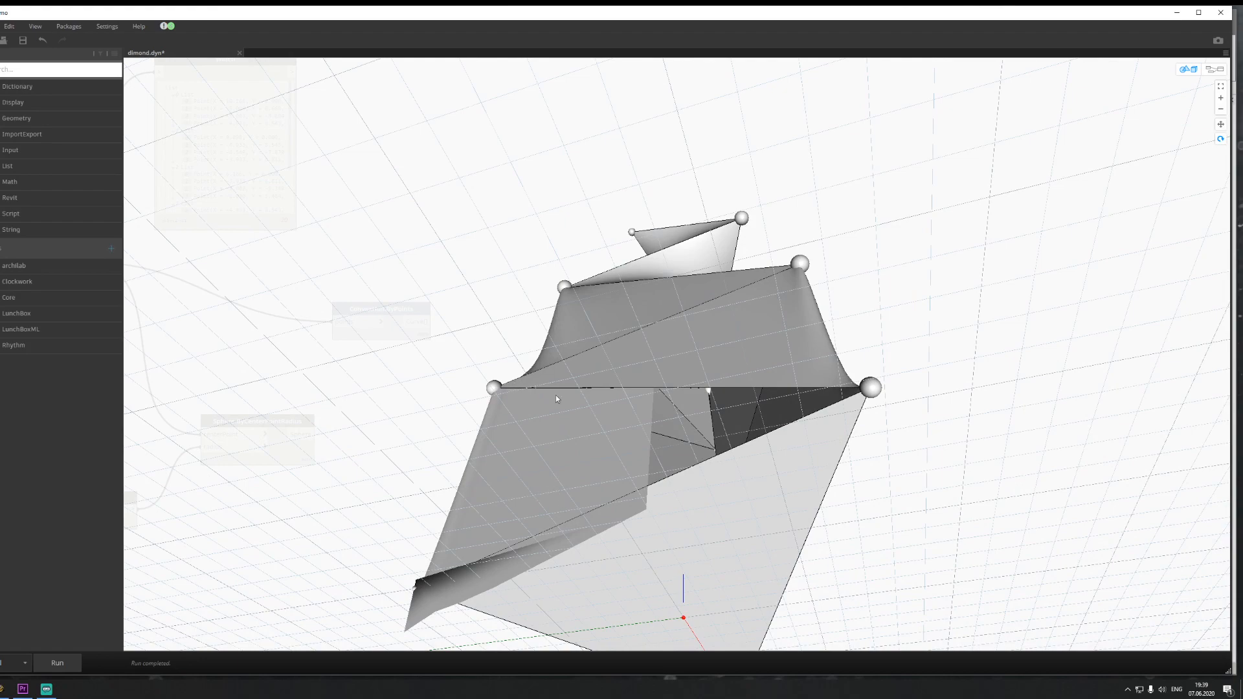
{"action": "left_click_drag", "start_coordinate": [444, 596], "coordinate": [633, 519]}
{"action": "scroll", "coordinate": [633, 511], "scroll_direction": "up", "scroll_amount": 3}
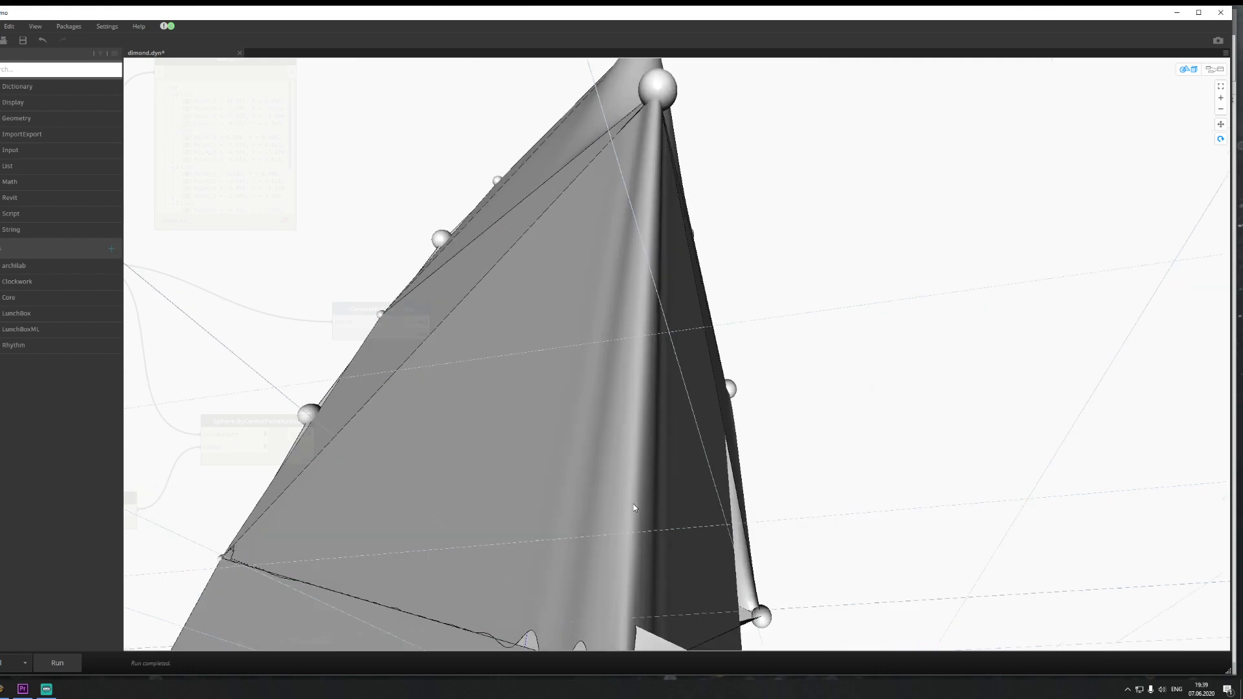
{"action": "scroll", "coordinate": [586, 549], "scroll_direction": "down", "scroll_amount": 1}
{"action": "left_click_drag", "start_coordinate": [556, 558], "coordinate": [895, 575]}
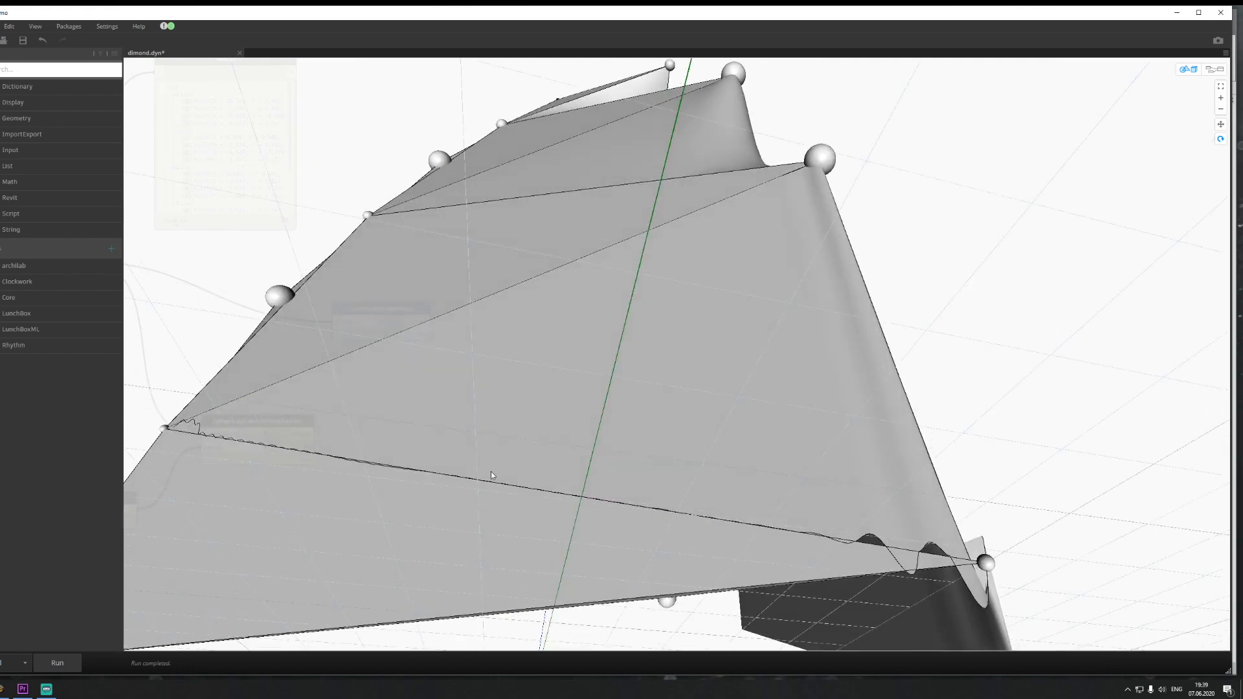
{"action": "mouse_move", "coordinate": [878, 437]}
{"action": "left_mouse_down"}
{"action": "mouse_move", "coordinate": [766, 462]}
{"action": "mouse_move", "coordinate": [750, 482]}
{"action": "mouse_move", "coordinate": [802, 480]}
{"action": "mouse_move", "coordinate": [763, 466]}
{"action": "mouse_move", "coordinate": [754, 446]}
{"action": "mouse_move", "coordinate": [715, 507]}
{"action": "left_mouse_up"}
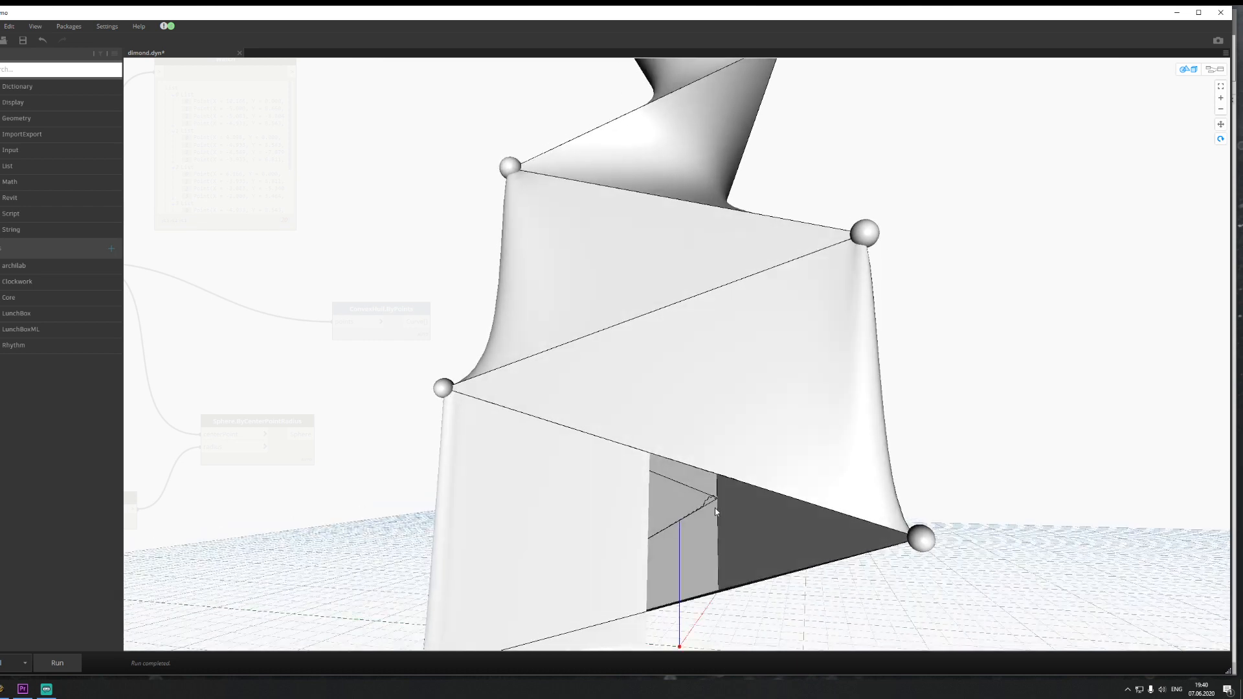
{"action": "left_click", "coordinate": [1221, 140]}
{"action": "left_click", "coordinate": [1188, 73]}
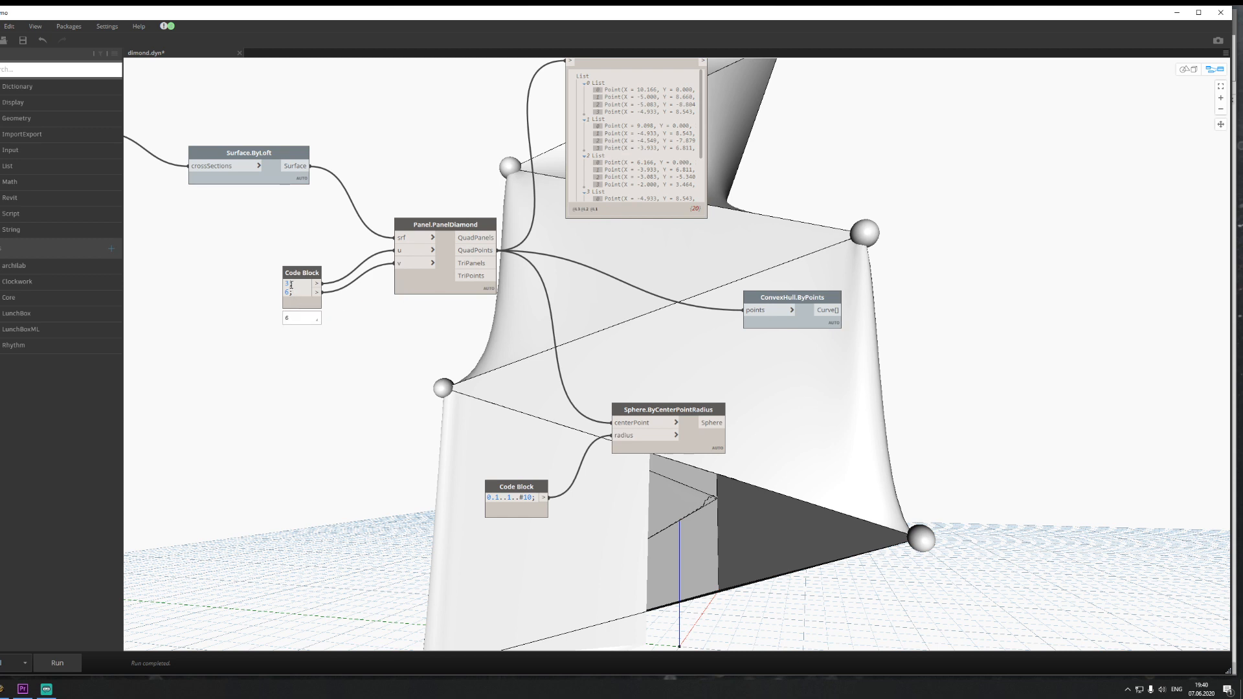
Step: Set the u division of Panel.PanelDiamond to 10 in its code block and run the graph
{"action": "double_click", "coordinate": [289, 285]}
{"action": "type", "text": "10"}
{"action": "left_click", "coordinate": [295, 361]}
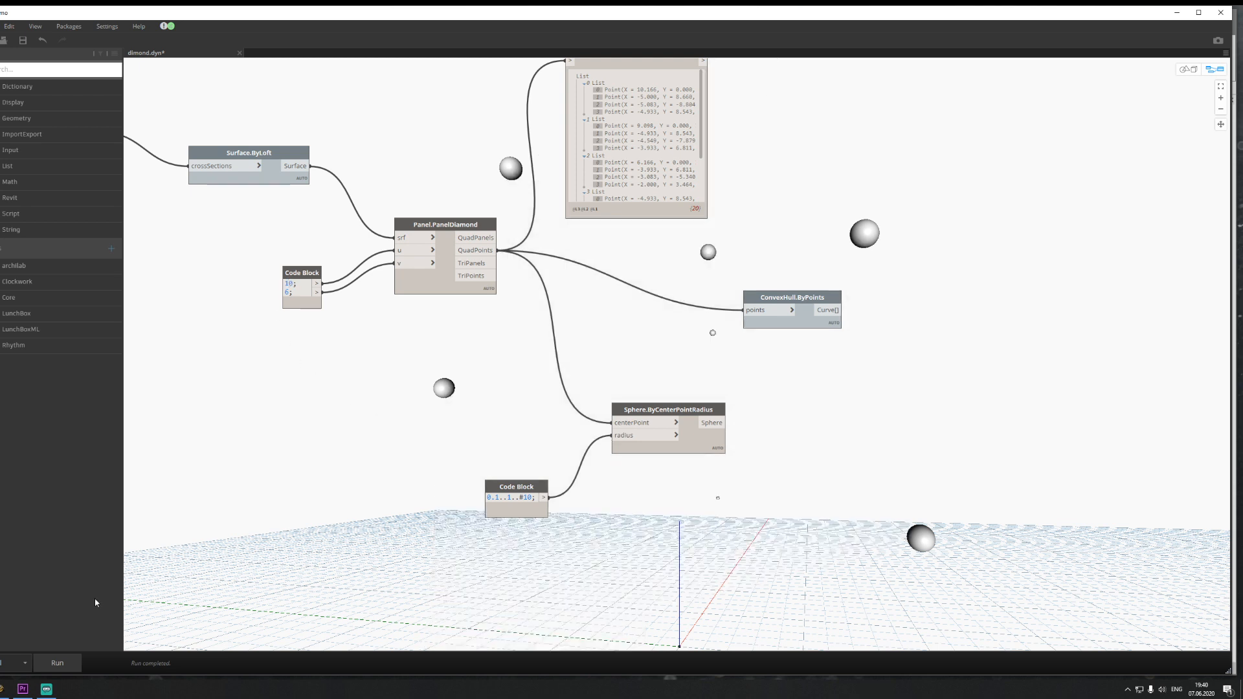
{"action": "left_click", "coordinate": [66, 665]}
Step: Examine the whole diamond-panelled tower and the placement of its spheres in the 3D preview
{"action": "left_click", "coordinate": [1190, 70]}
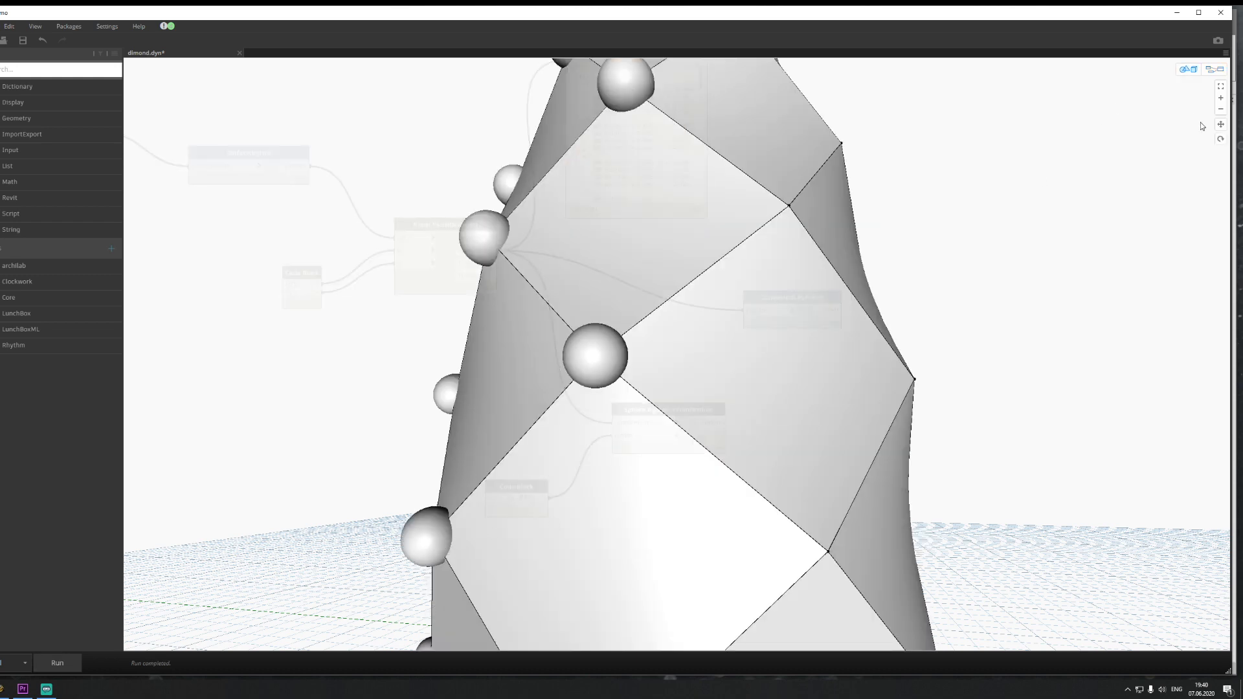
{"action": "left_click", "coordinate": [1222, 140]}
{"action": "mouse_move", "coordinate": [743, 448]}
{"action": "left_mouse_down"}
{"action": "mouse_move", "coordinate": [861, 444]}
{"action": "mouse_move", "coordinate": [742, 511]}
{"action": "mouse_move", "coordinate": [622, 508]}
{"action": "mouse_move", "coordinate": [760, 508]}
{"action": "mouse_move", "coordinate": [710, 458]}
{"action": "mouse_move", "coordinate": [868, 466]}
{"action": "mouse_move", "coordinate": [670, 479]}
{"action": "left_mouse_up"}
{"action": "scroll", "coordinate": [809, 483], "scroll_direction": "down", "scroll_amount": 5}
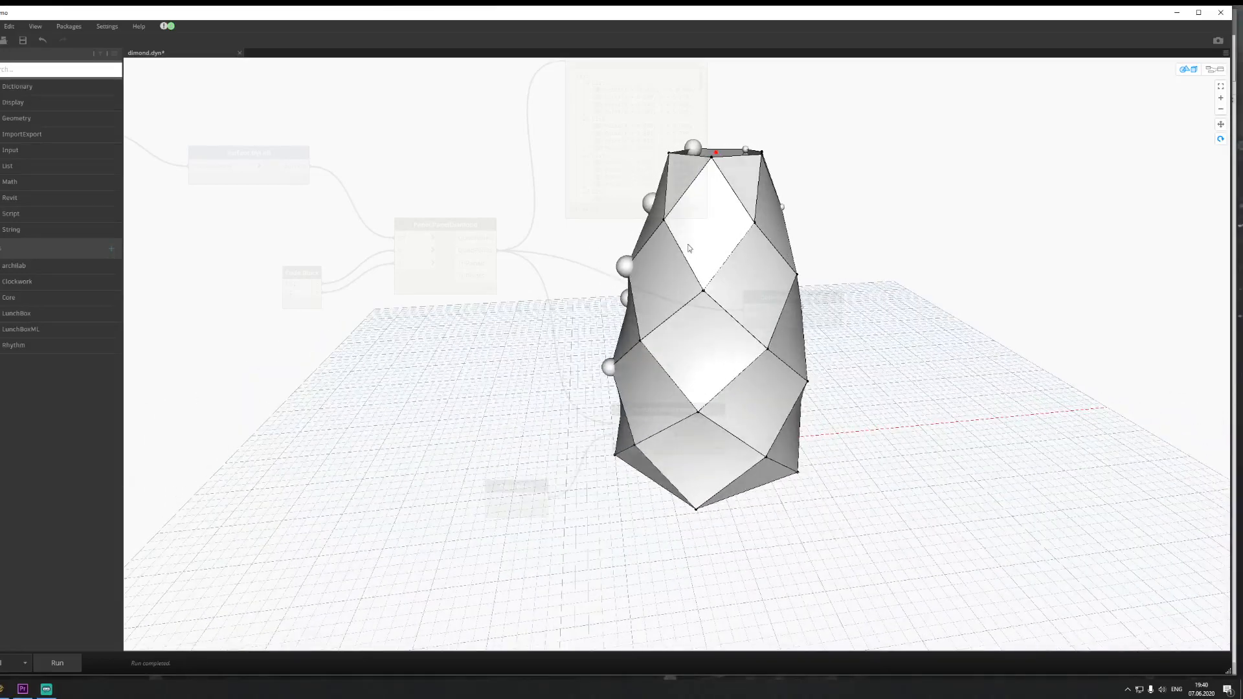
{"action": "left_click", "coordinate": [1220, 139]}
{"action": "left_click", "coordinate": [1214, 70]}
Step: Set the sphere radius range in the code block to 0.1..1..#29 and run the graph
{"action": "scroll", "coordinate": [564, 502], "scroll_direction": "up", "scroll_amount": 2}
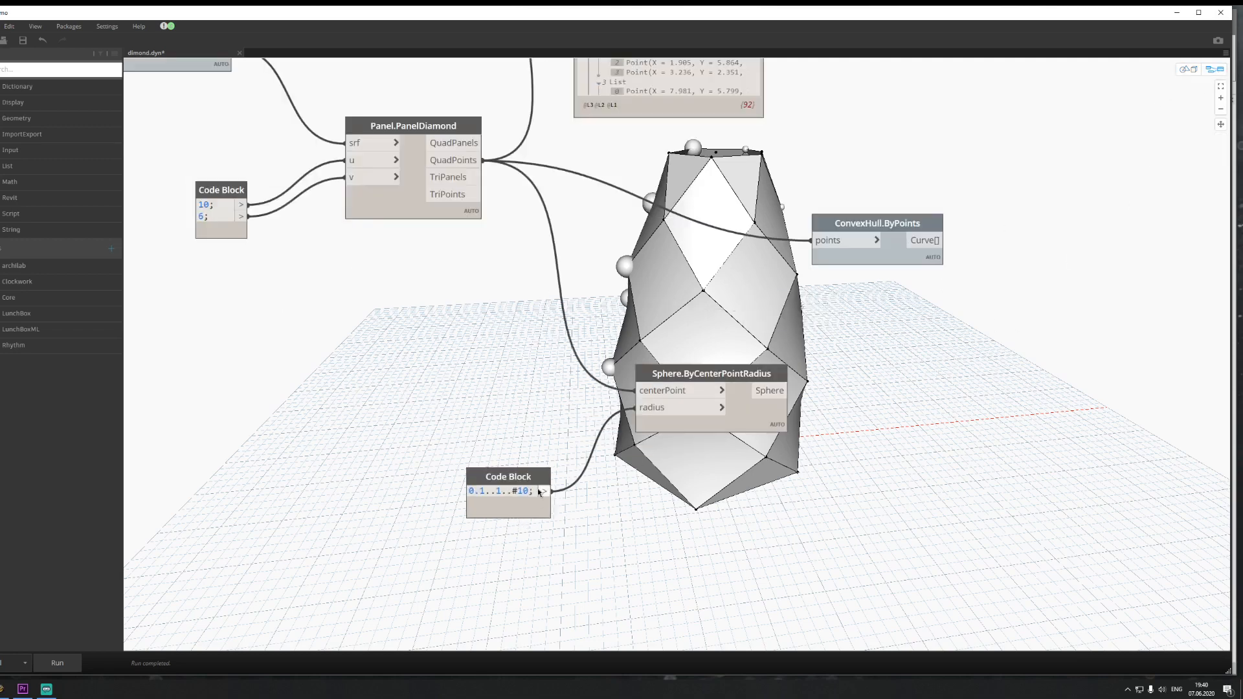
{"action": "double_click", "coordinate": [526, 490]}
{"action": "type", "text": "29"}
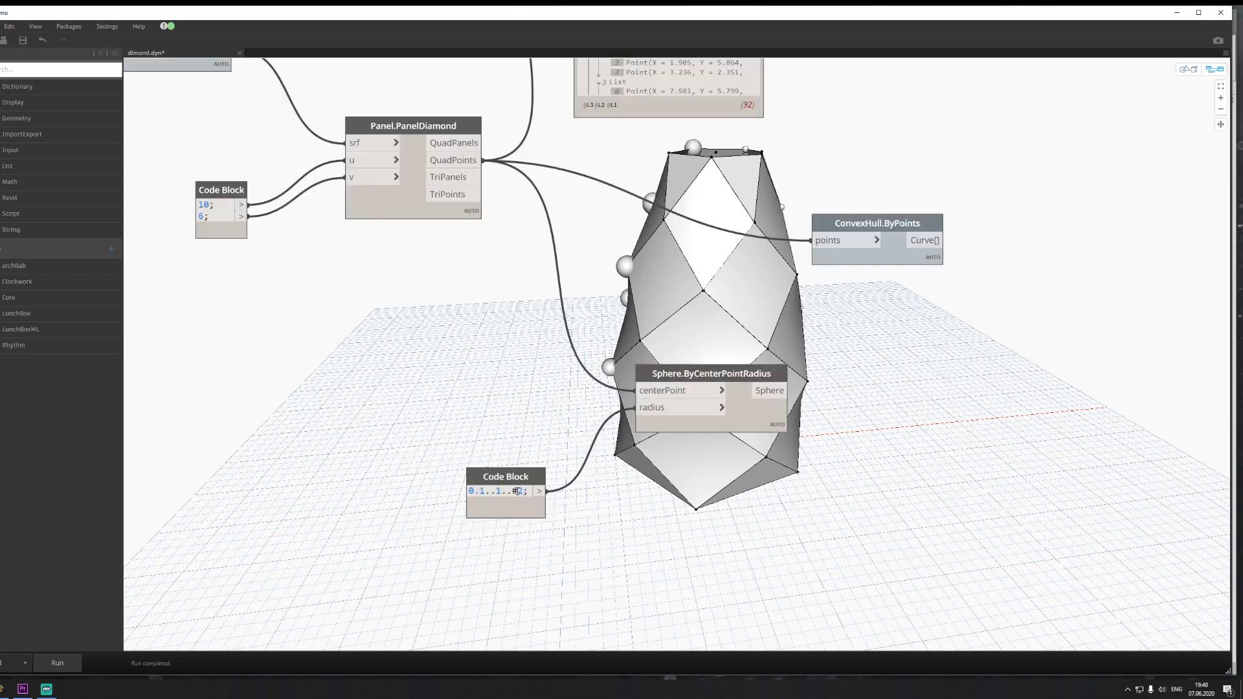
{"action": "left_click", "coordinate": [557, 559]}
{"action": "left_click", "coordinate": [65, 662]}
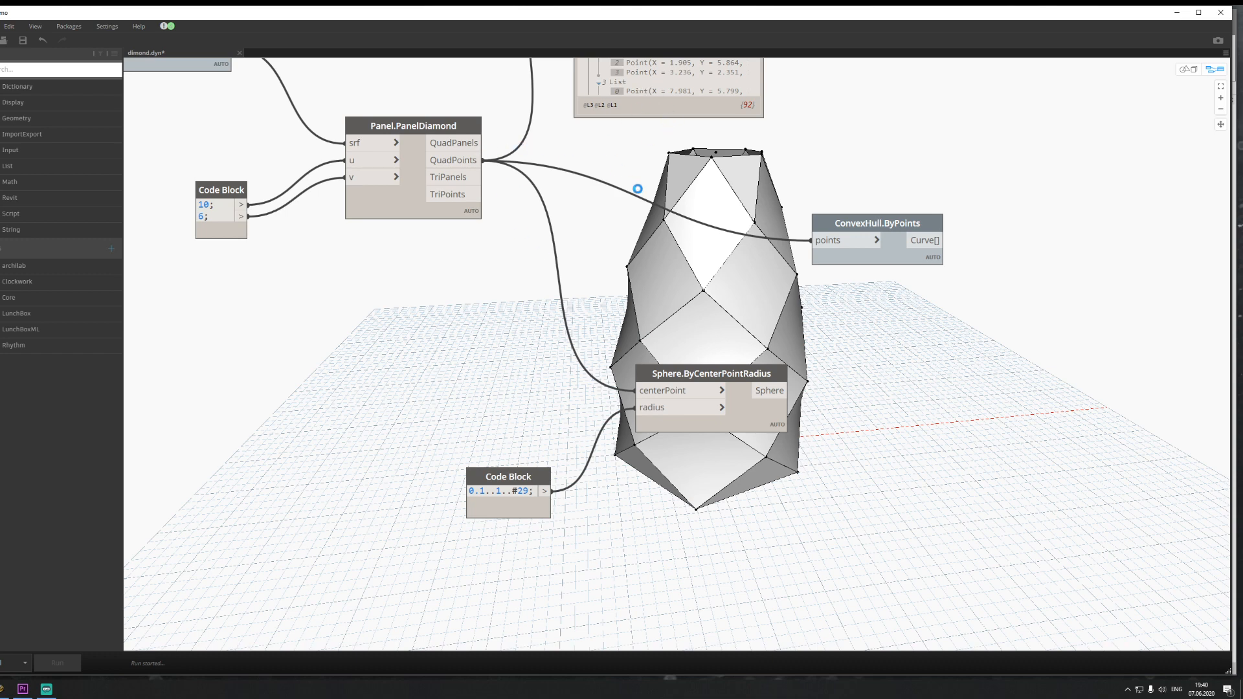
{"action": "middle_click_drag", "start_coordinate": [958, 387], "coordinate": [527, 647]}
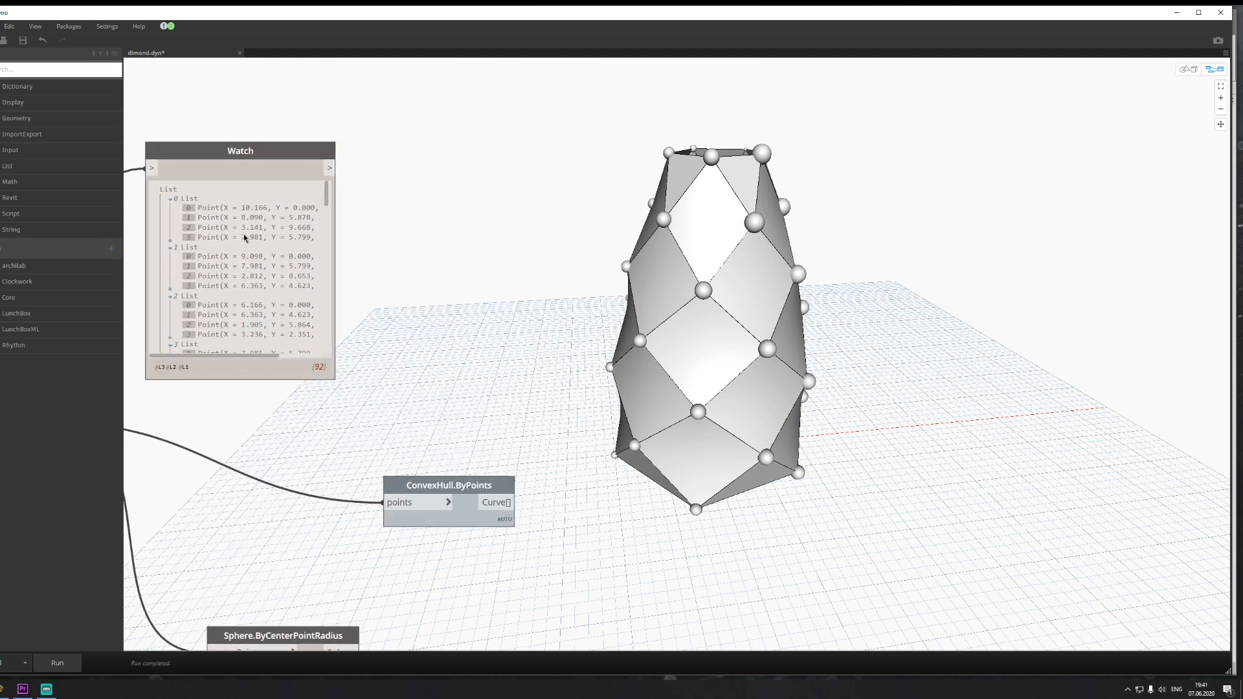
{"action": "middle_click_drag", "start_coordinate": [356, 314], "coordinate": [696, 331]}
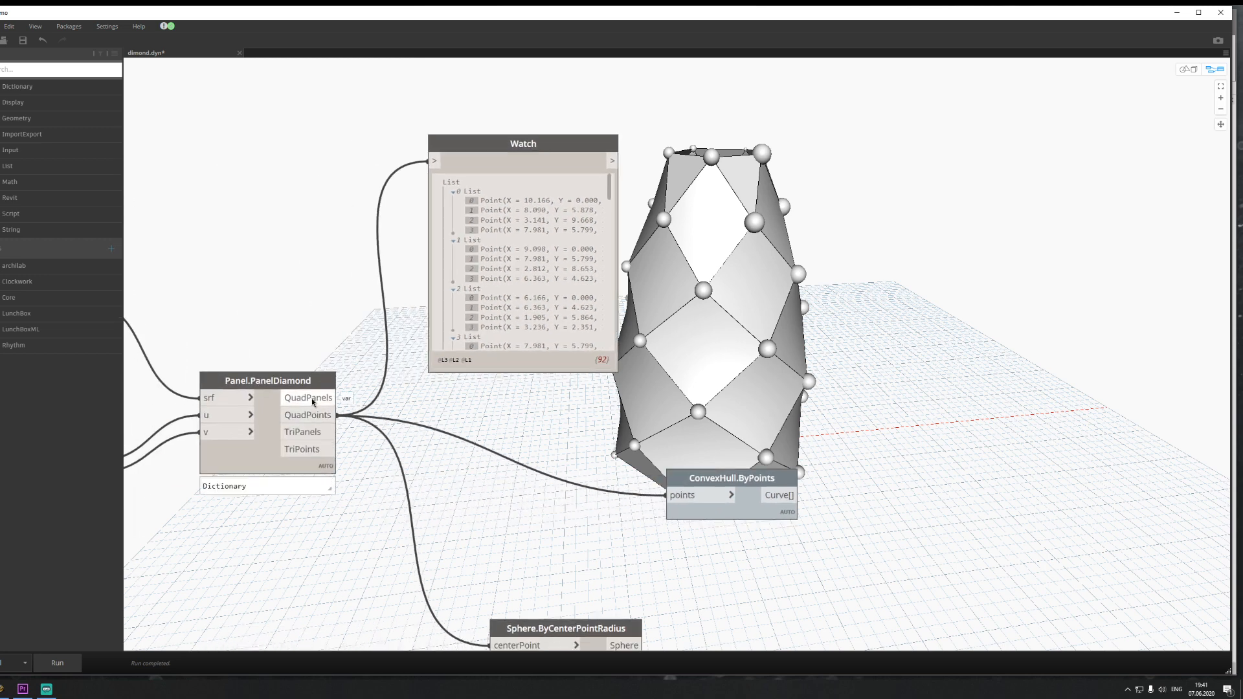
Step: Locate PanelDiamond in the node library and examine the LunchBox panel and point nodes listed around it
{"action": "left_click", "coordinate": [2, 690]}
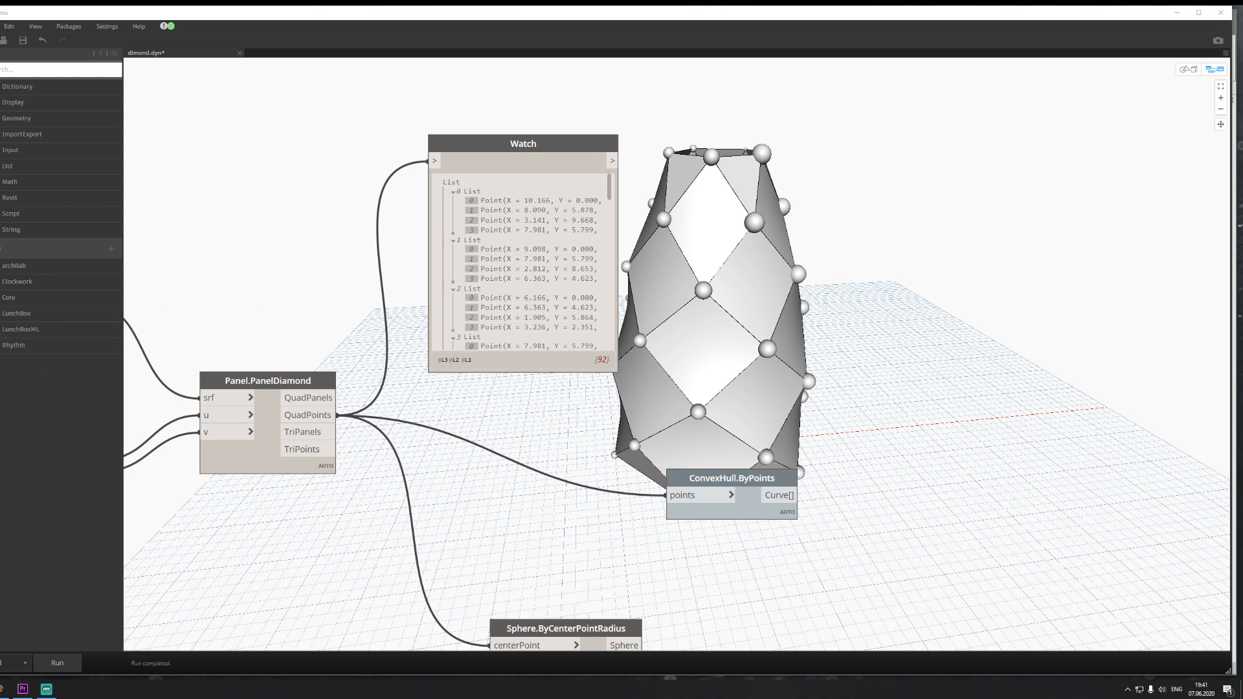
{"action": "left_click", "coordinate": [16, 313]}
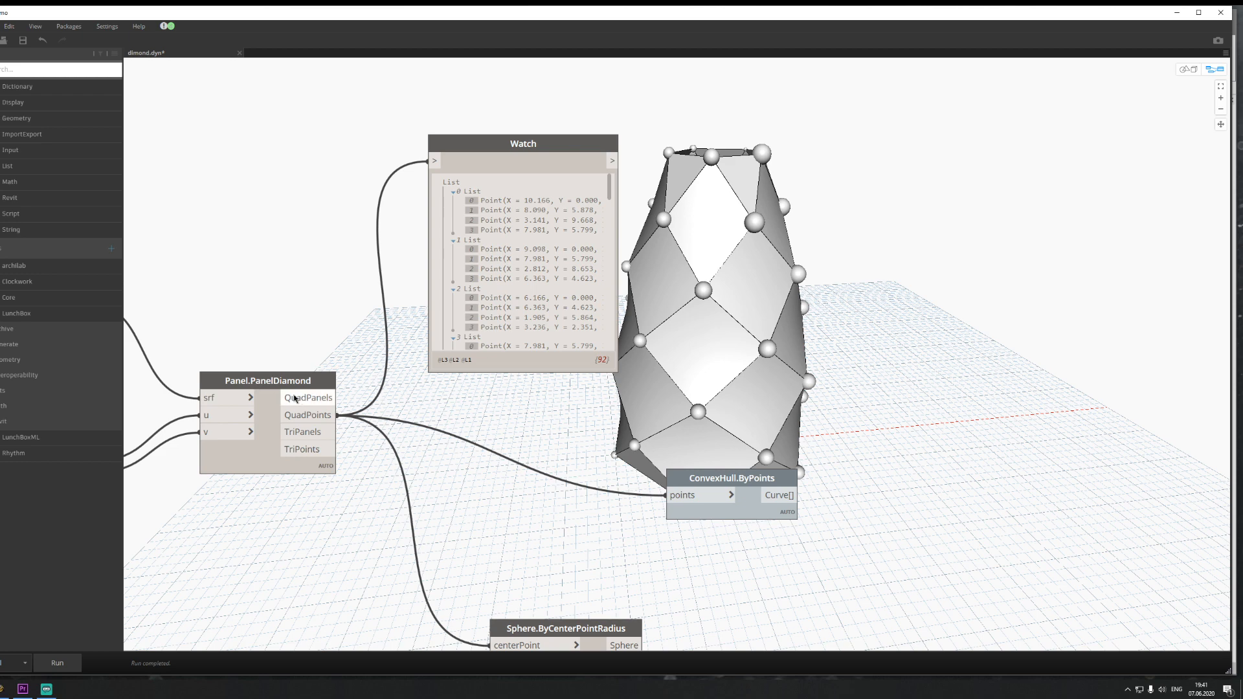
{"action": "left_click", "coordinate": [38, 70]}
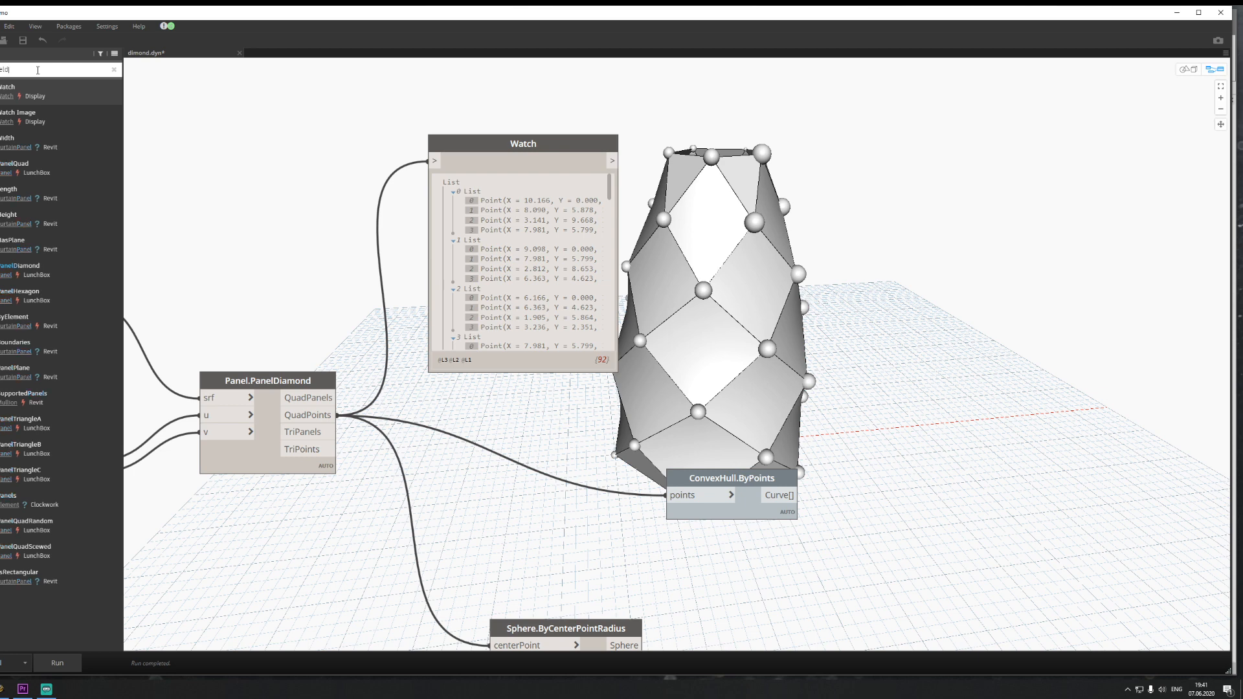
{"action": "type", "text": "eldim"}
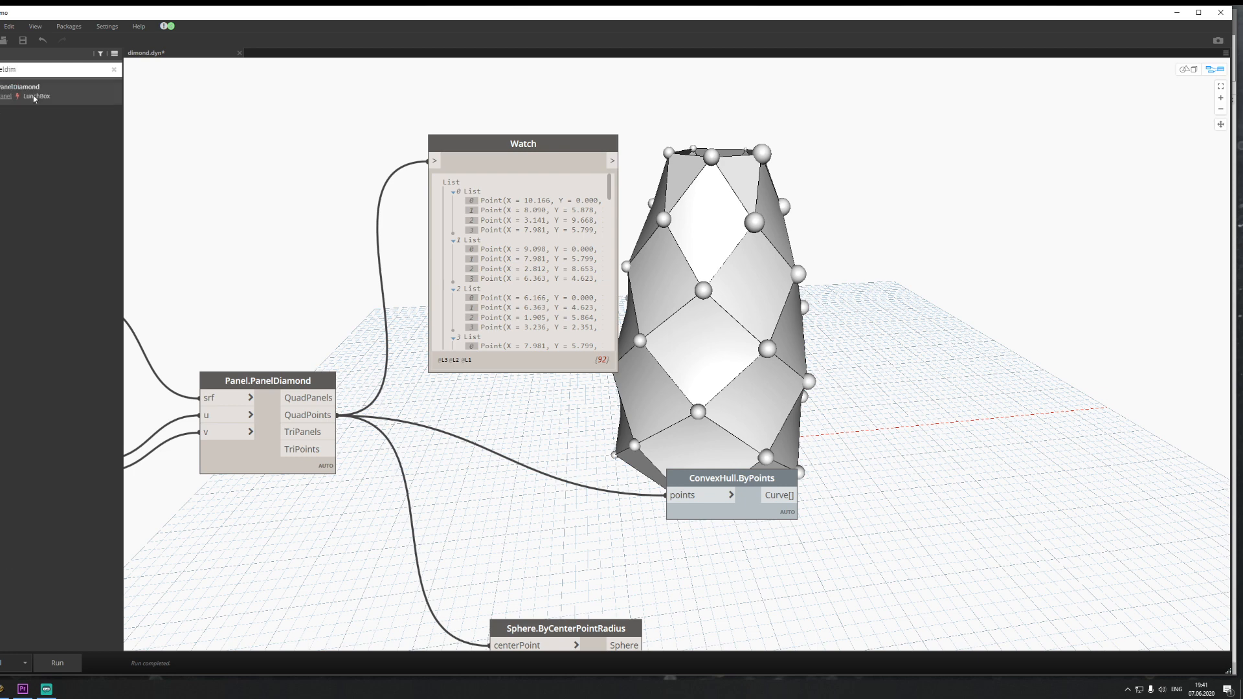
{"action": "left_click", "coordinate": [35, 96]}
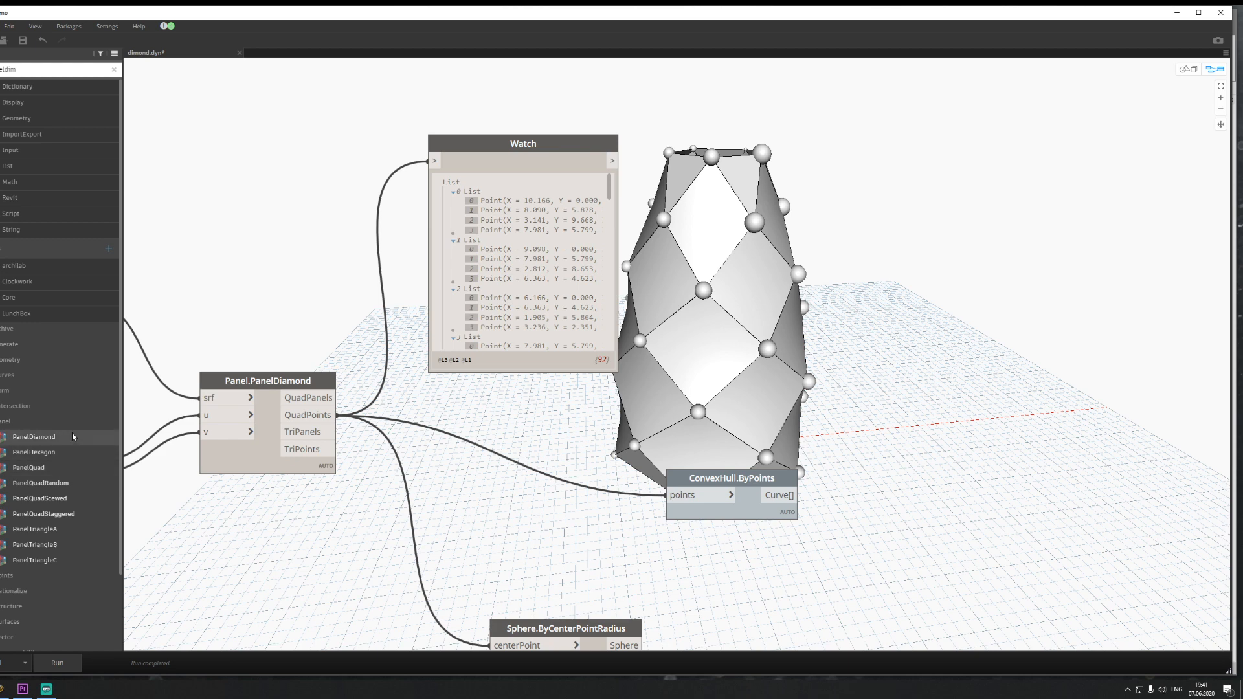
{"action": "mouse_move", "coordinate": [66, 457]}
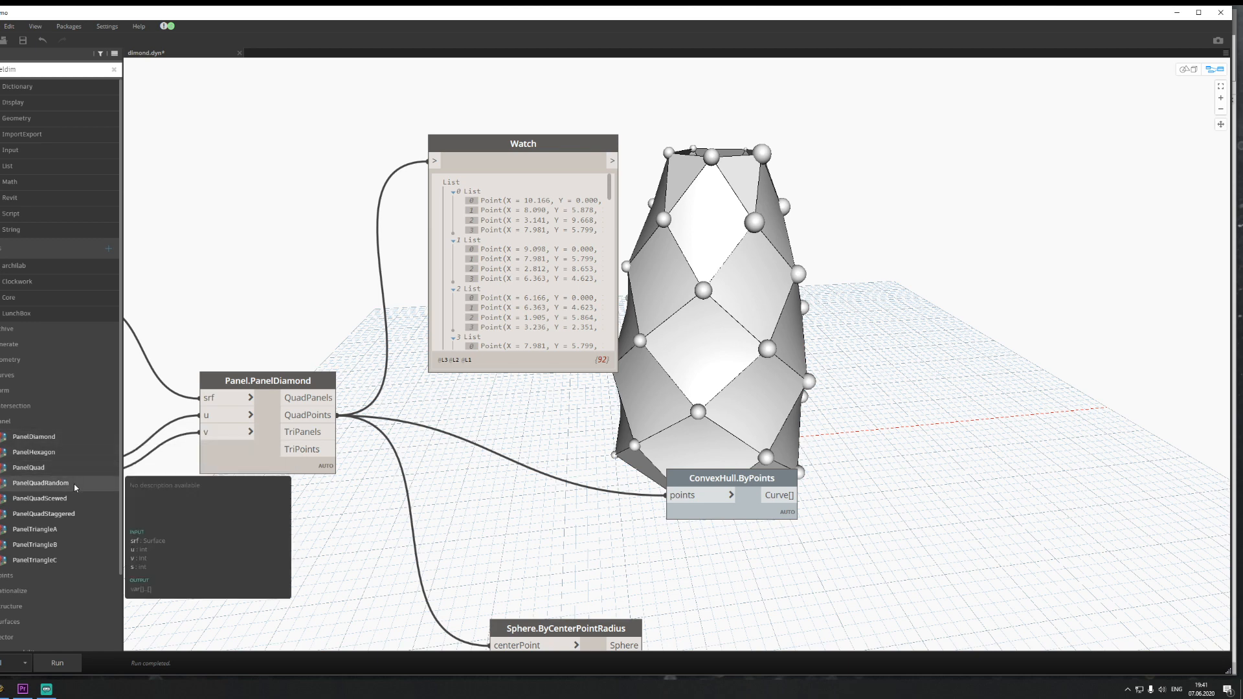
{"action": "mouse_move", "coordinate": [75, 533]}
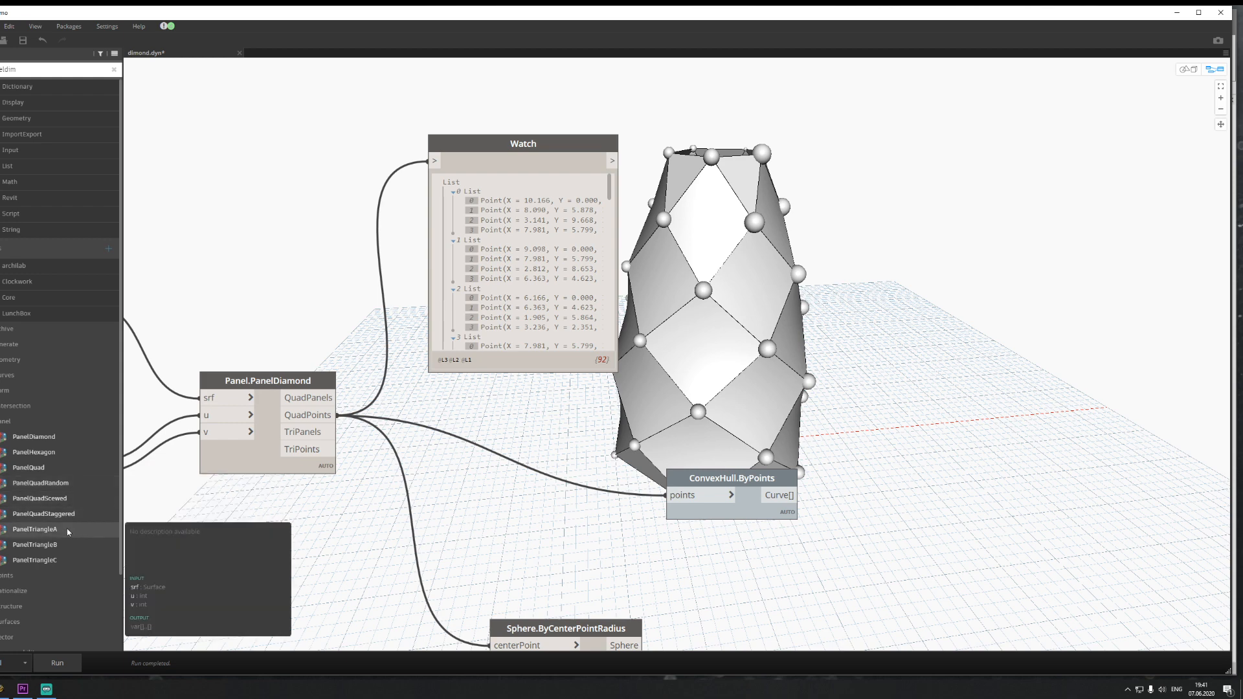
{"action": "left_click", "coordinate": [65, 576]}
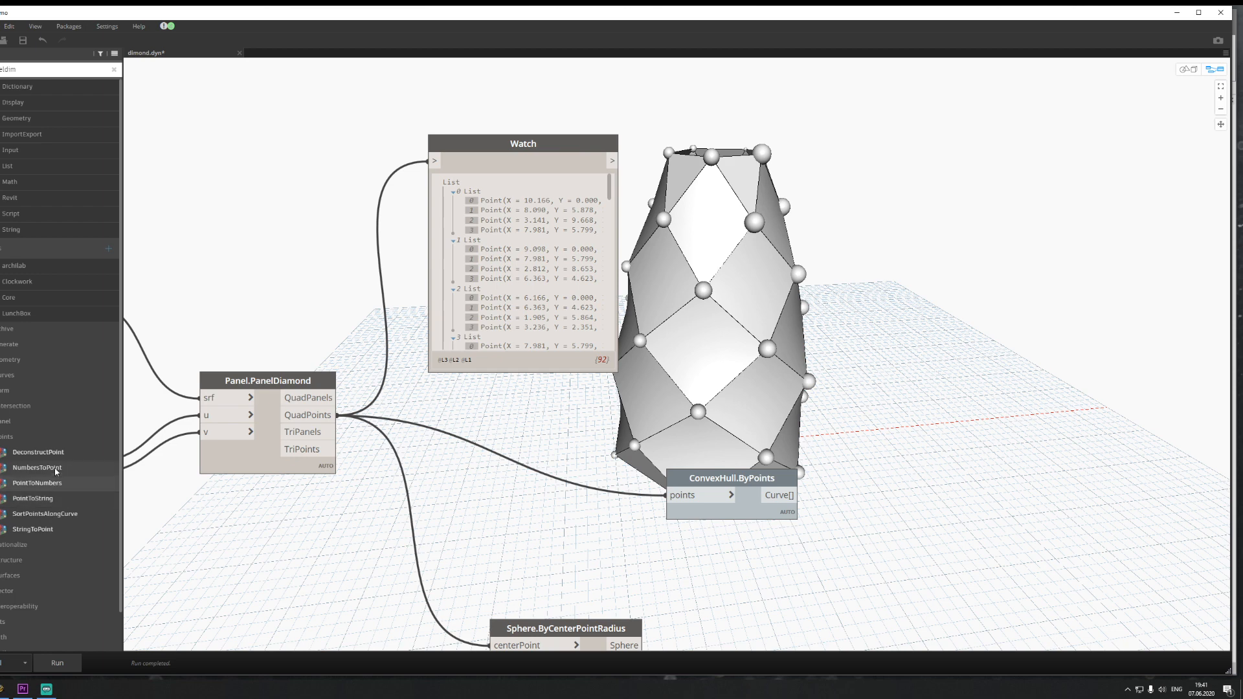
{"action": "mouse_move", "coordinate": [65, 472]}
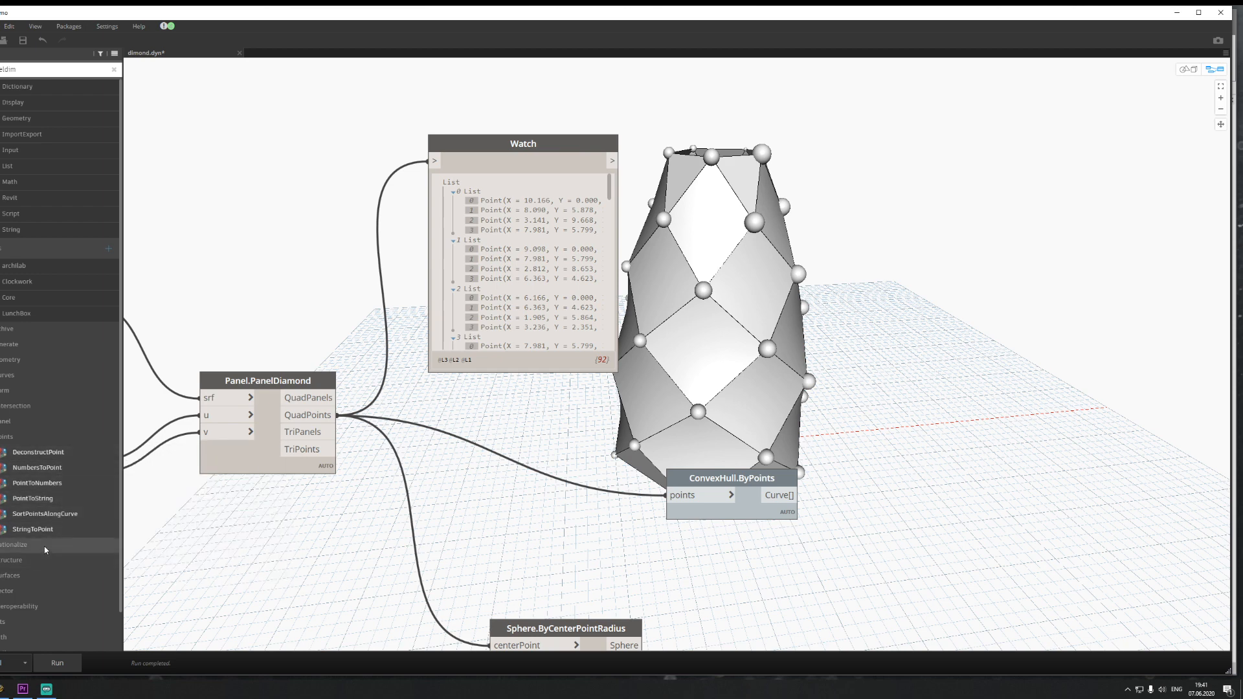
{"action": "left_click", "coordinate": [32, 422]}
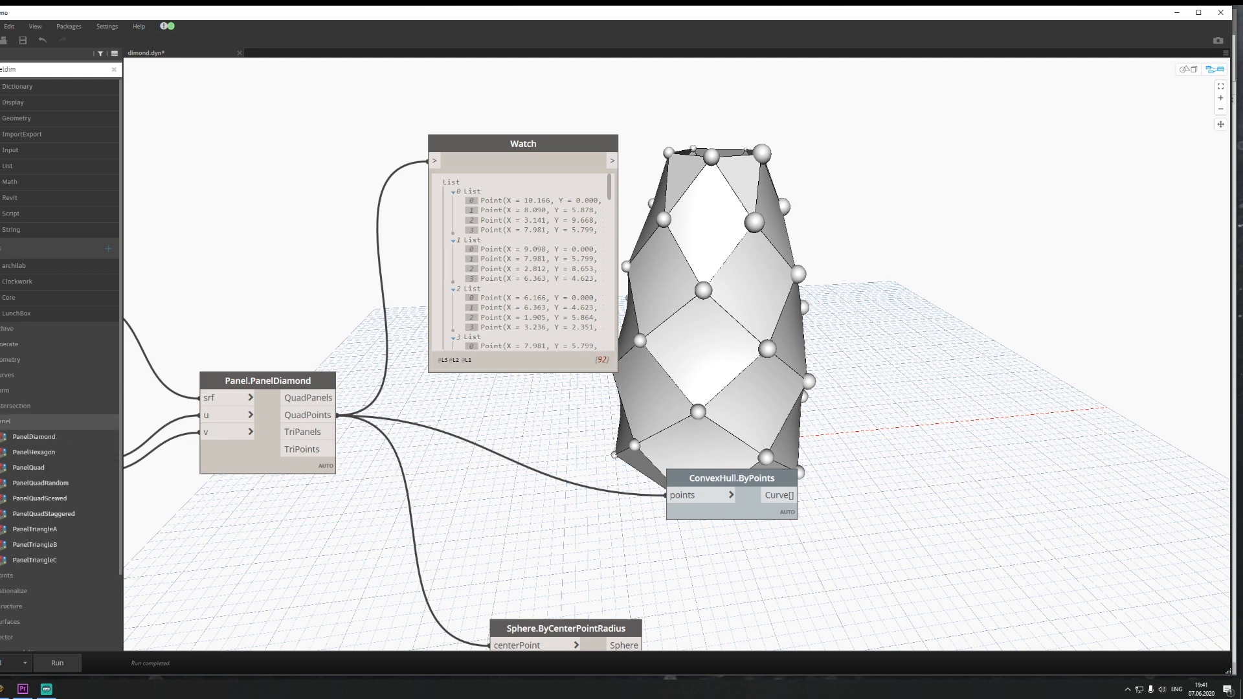
Step: Add a Panel.PanelQuad node and place it above the Panel.PanelDiamond node
{"action": "left_click", "coordinate": [49, 474]}
{"action": "left_click_drag", "start_coordinate": [649, 348], "coordinate": [455, 456]}
{"action": "middle_click_drag", "start_coordinate": [454, 456], "coordinate": [614, 370]}
{"action": "left_click_drag", "start_coordinate": [650, 373], "coordinate": [408, 93]}
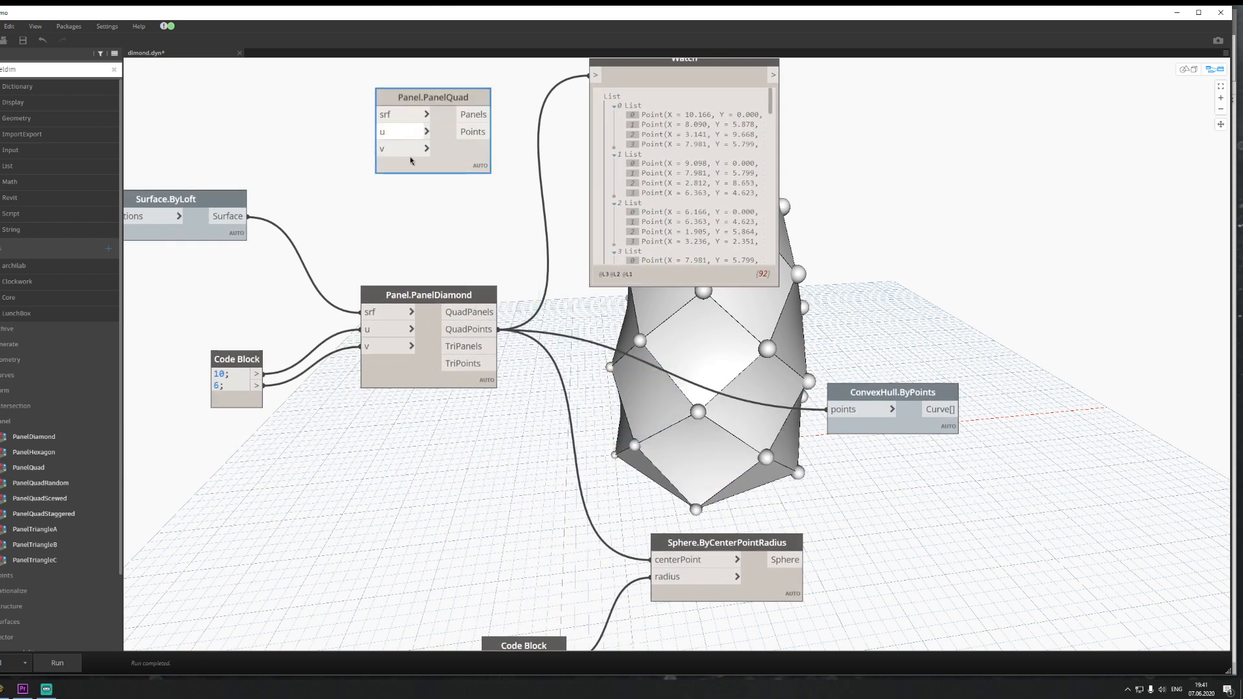
Step: Turn off the previews of Panel.PanelDiamond and Sphere.ByCenterPointRadius
{"action": "middle_click_drag", "start_coordinate": [409, 154], "coordinate": [400, 289]}
{"action": "key", "text": "ctrl+a"}
{"action": "right_click", "coordinate": [401, 509]}
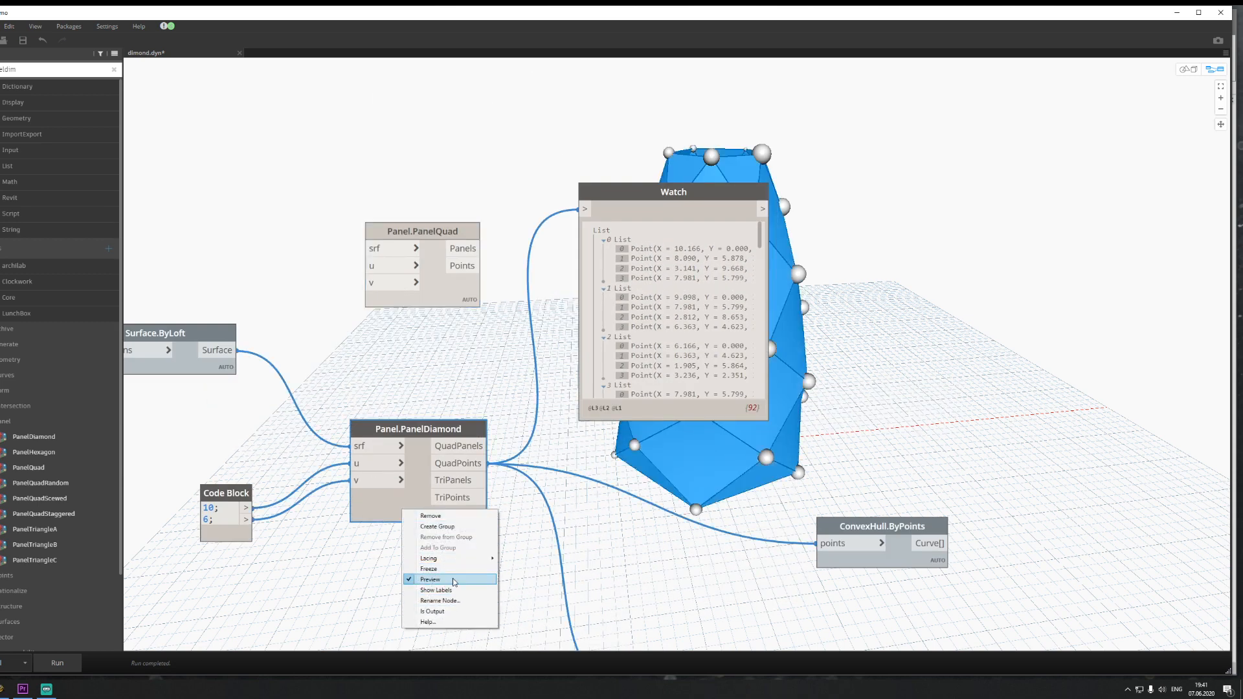
{"action": "left_click", "coordinate": [441, 581]}
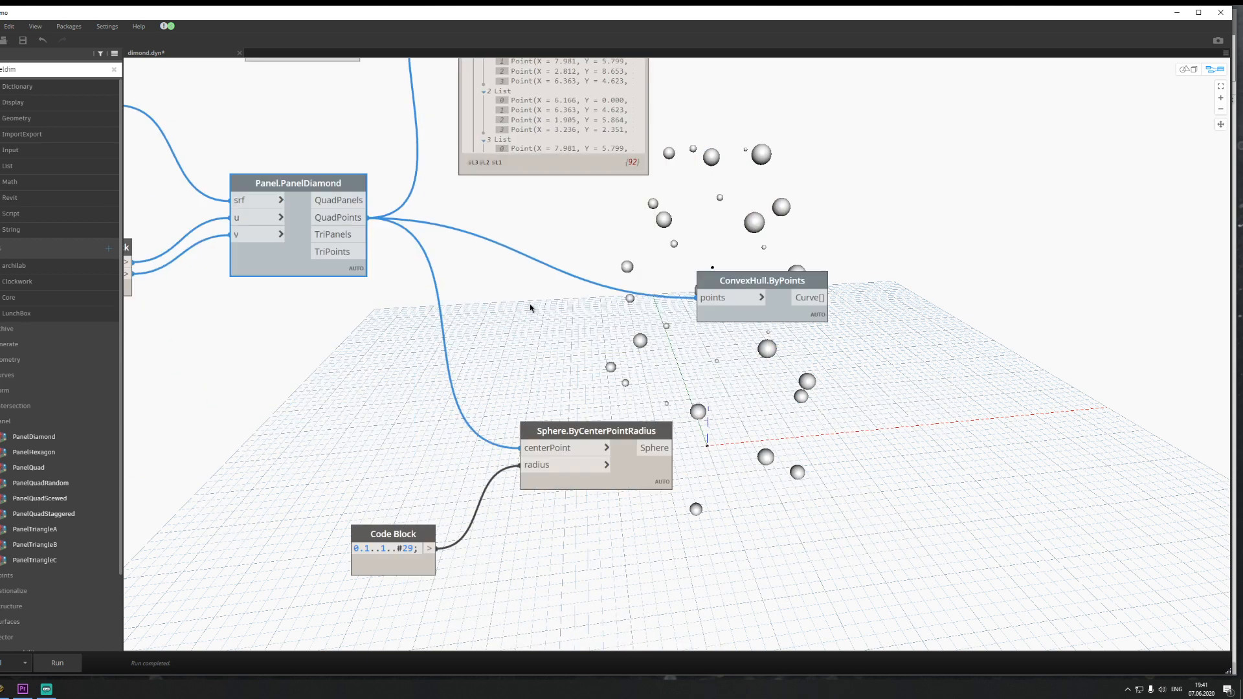
{"action": "left_click", "coordinate": [612, 478]}
{"action": "right_click", "coordinate": [636, 477]}
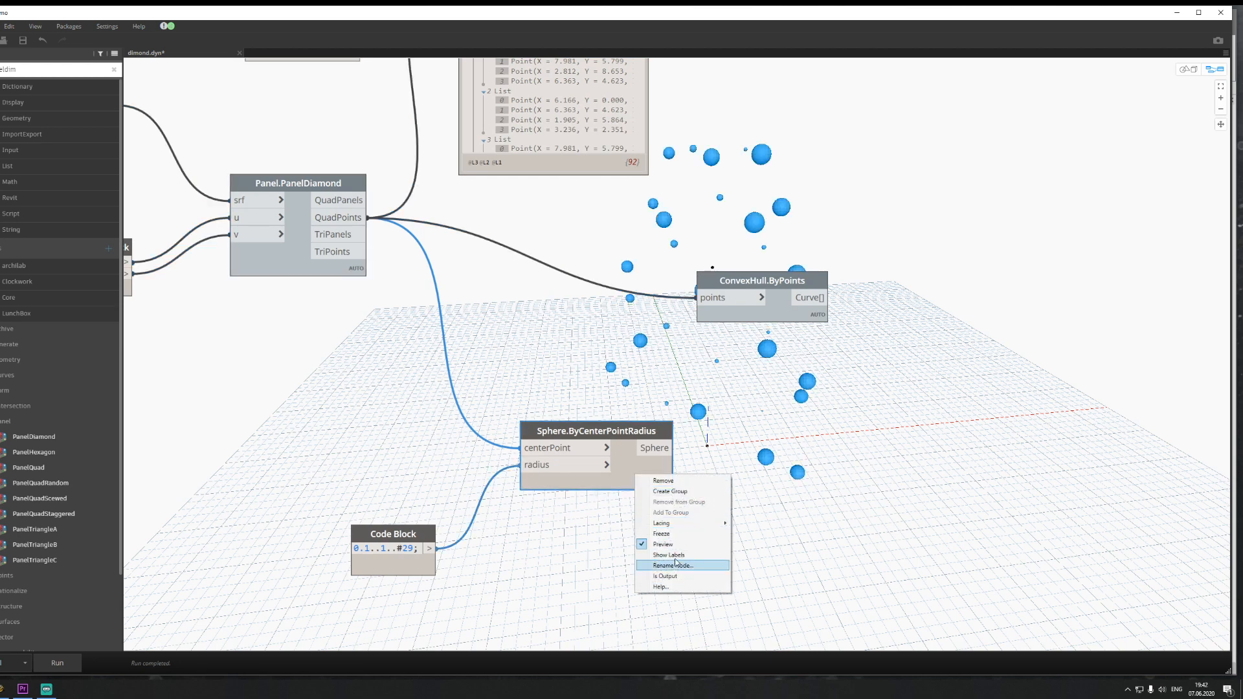
{"action": "left_click", "coordinate": [662, 544]}
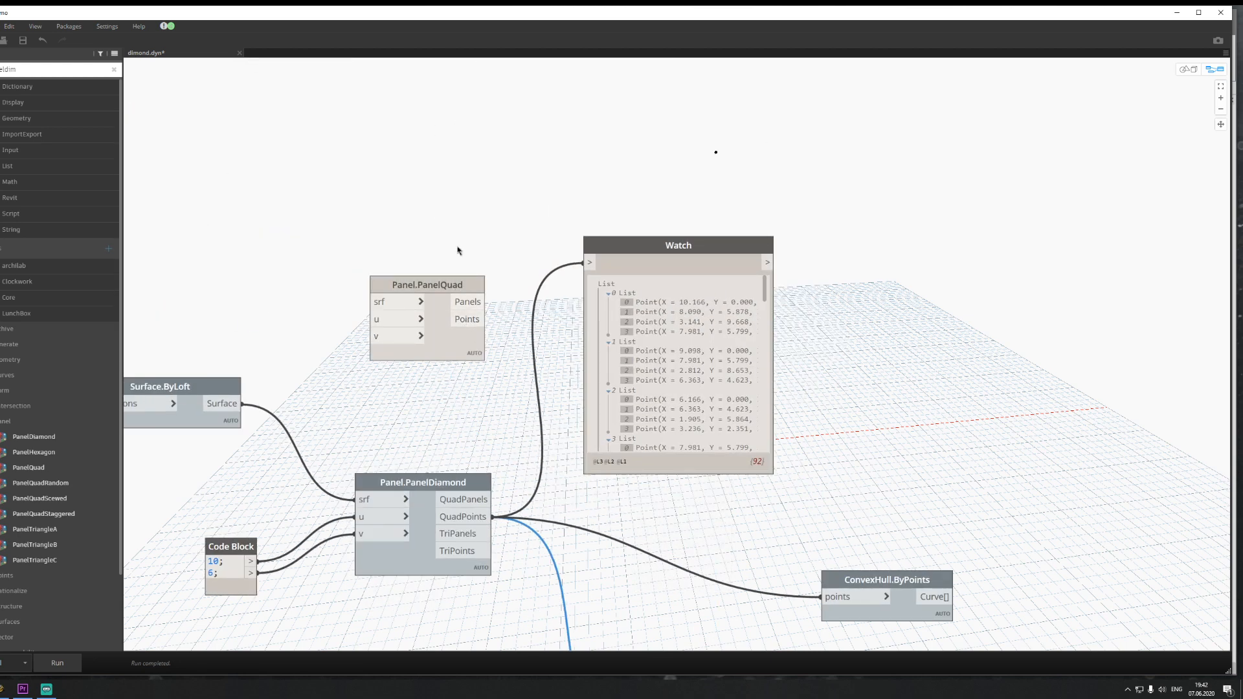
Step: Connect the Surface.ByLoft surface and the code block values 10 and 6 to srf, u and v of Panel.PanelQuad, and run the graph
{"action": "left_click_drag", "start_coordinate": [431, 283], "coordinate": [457, 130]}
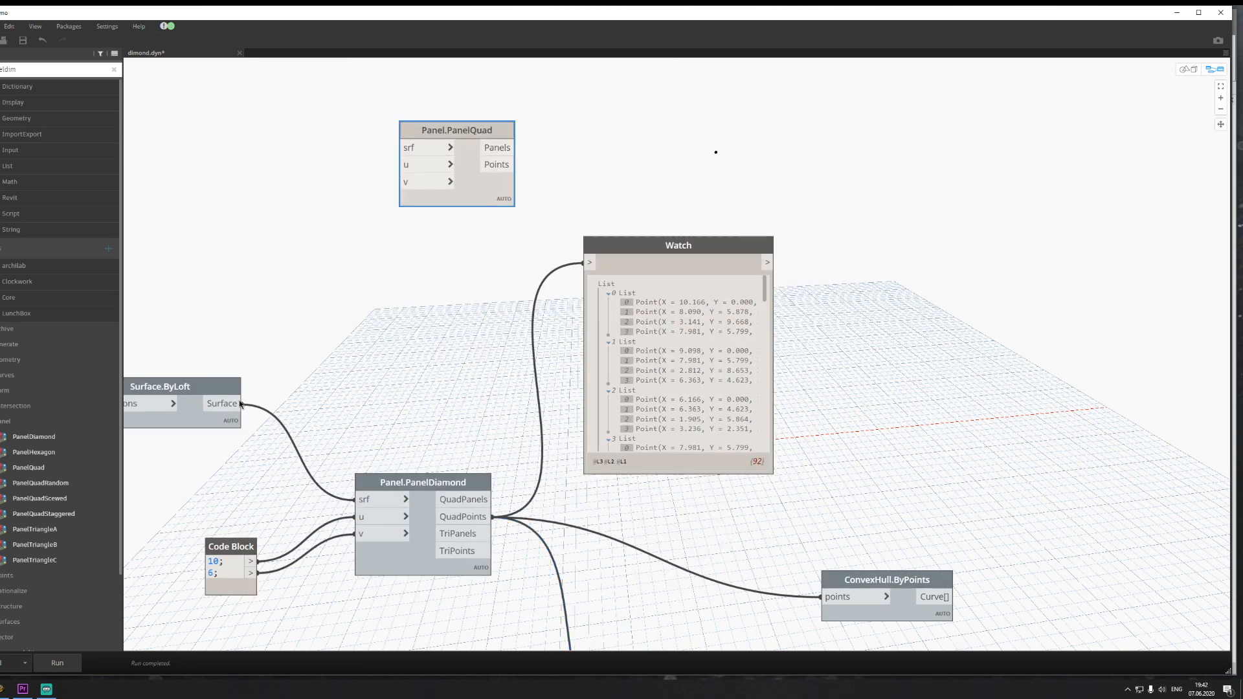
{"action": "left_click", "coordinate": [233, 404]}
{"action": "left_click", "coordinate": [405, 147]}
{"action": "middle_click_drag", "start_coordinate": [388, 287], "coordinate": [461, 341]}
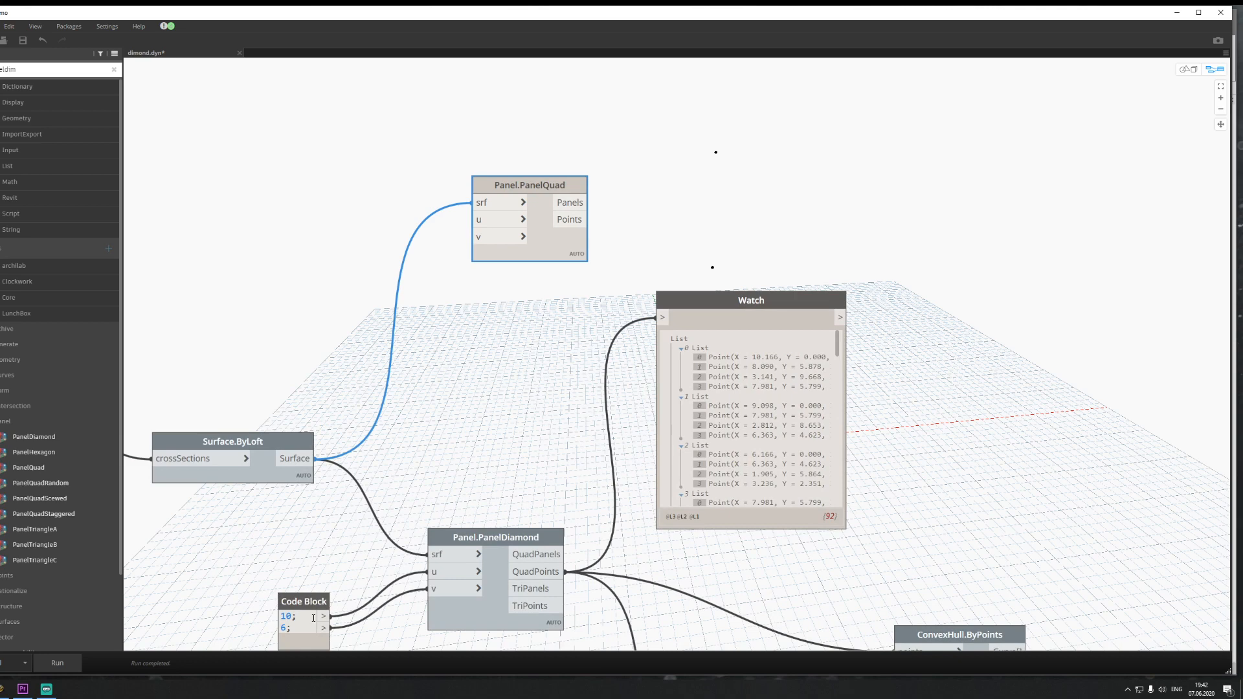
{"action": "left_click", "coordinate": [324, 616]}
{"action": "left_click", "coordinate": [473, 220]}
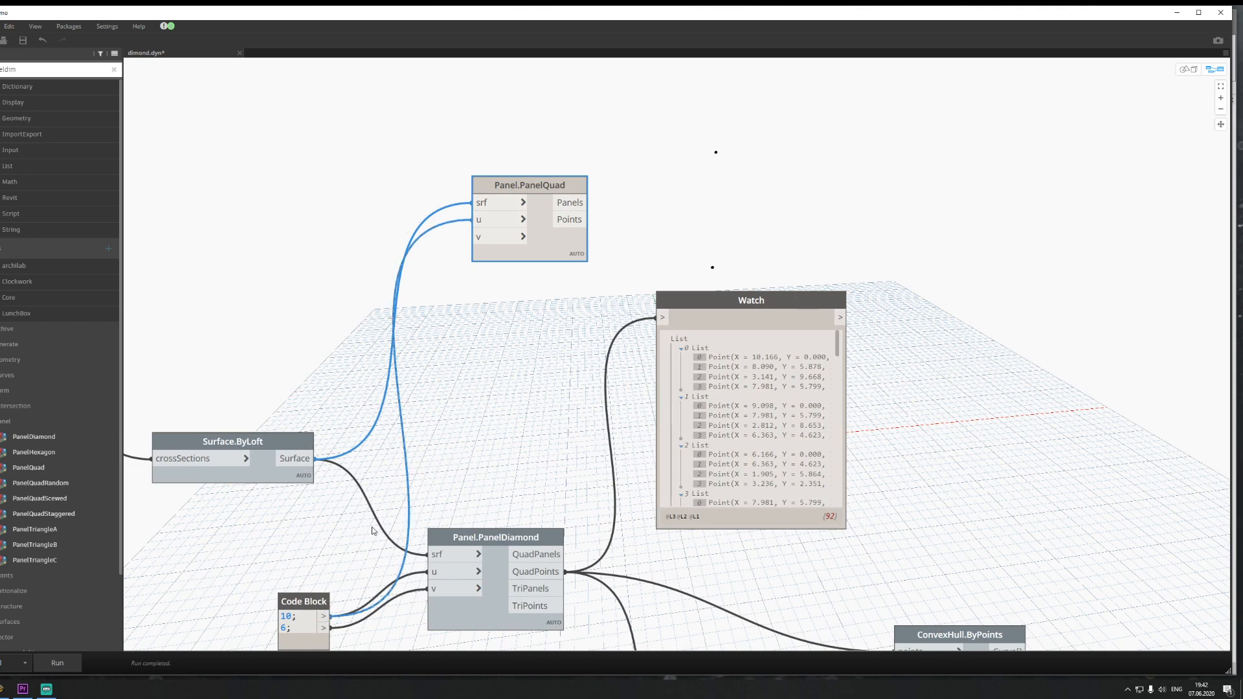
{"action": "left_click", "coordinate": [323, 629]}
{"action": "left_click", "coordinate": [474, 237]}
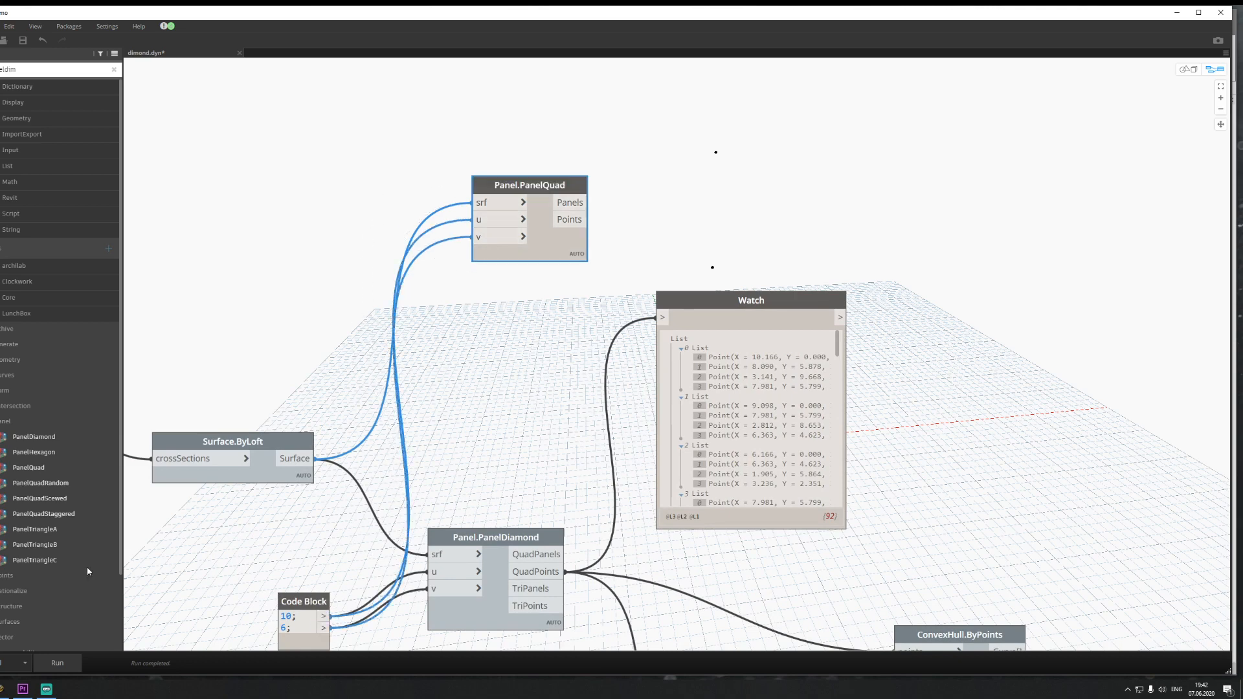
{"action": "left_click", "coordinate": [72, 662]}
Step: Move the Panel.PanelQuad node so it sits directly above the Watch node
{"action": "middle_click_drag", "start_coordinate": [648, 331], "coordinate": [293, 344]}
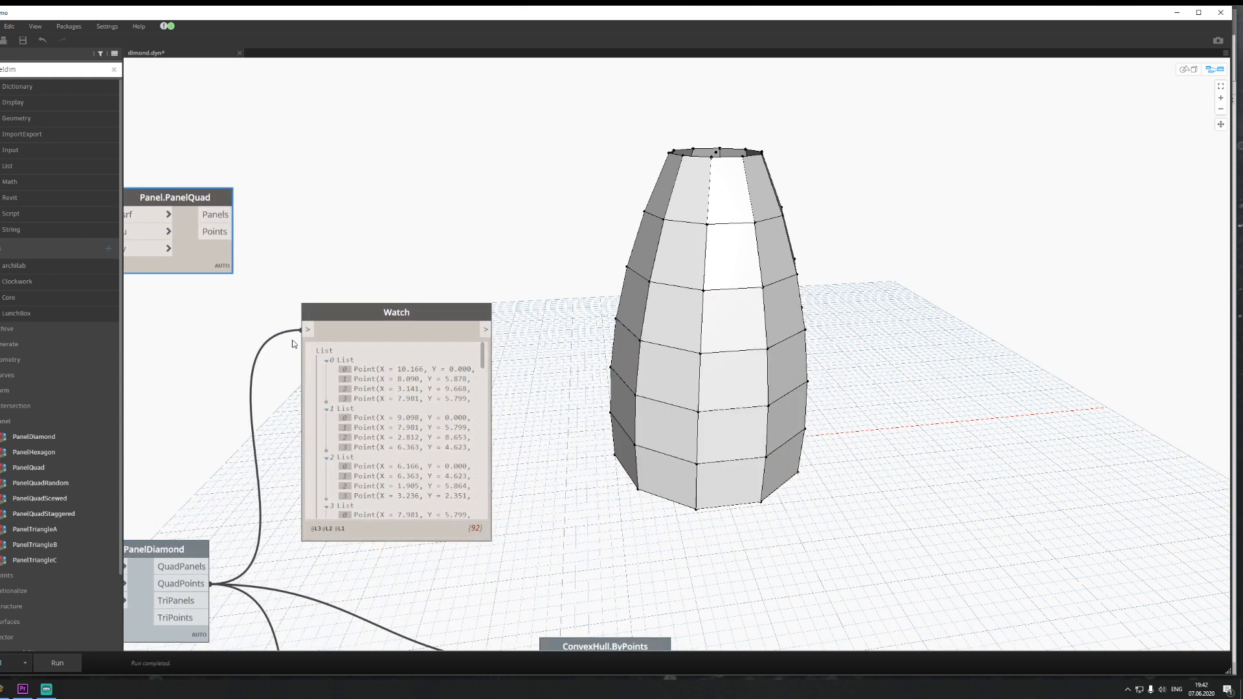
{"action": "middle_click_drag", "start_coordinate": [496, 333], "coordinate": [497, 440]}
{"action": "left_click_drag", "start_coordinate": [177, 310], "coordinate": [393, 224]}
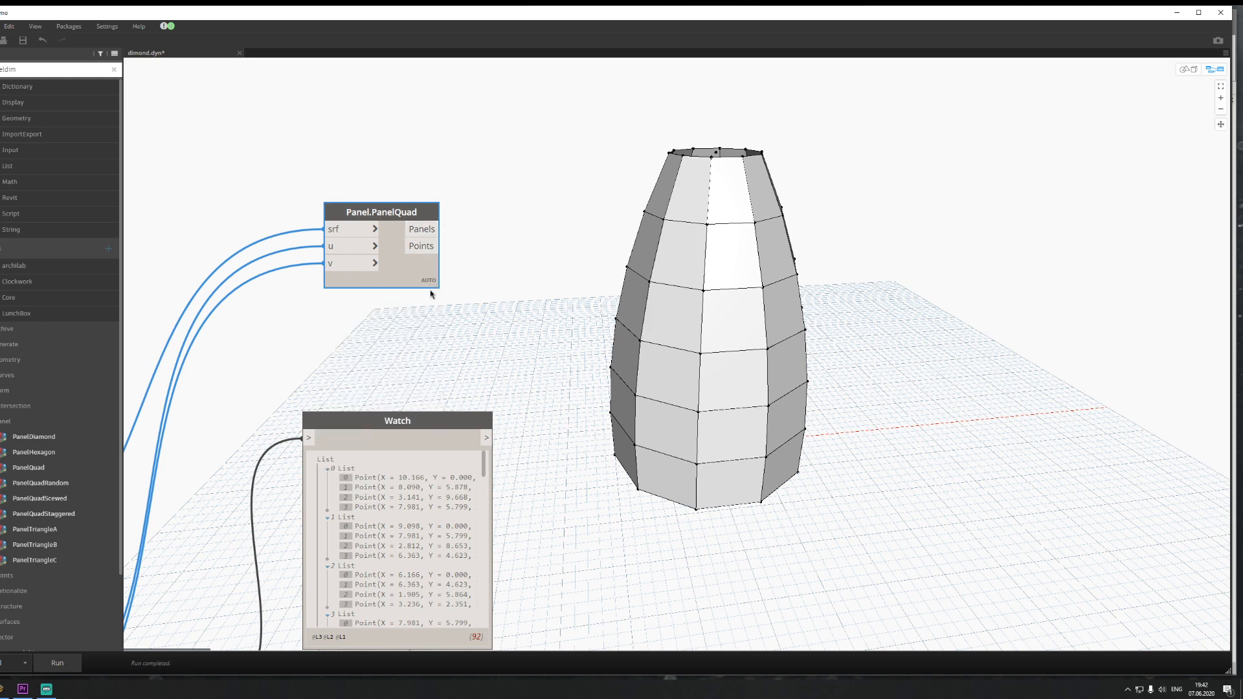
Step: Search the node library for panel nodes and look through the matching entries
{"action": "scroll", "coordinate": [574, 330], "scroll_direction": "down", "scroll_amount": 4}
{"action": "middle_click_drag", "start_coordinate": [646, 464], "coordinate": [566, 380]}
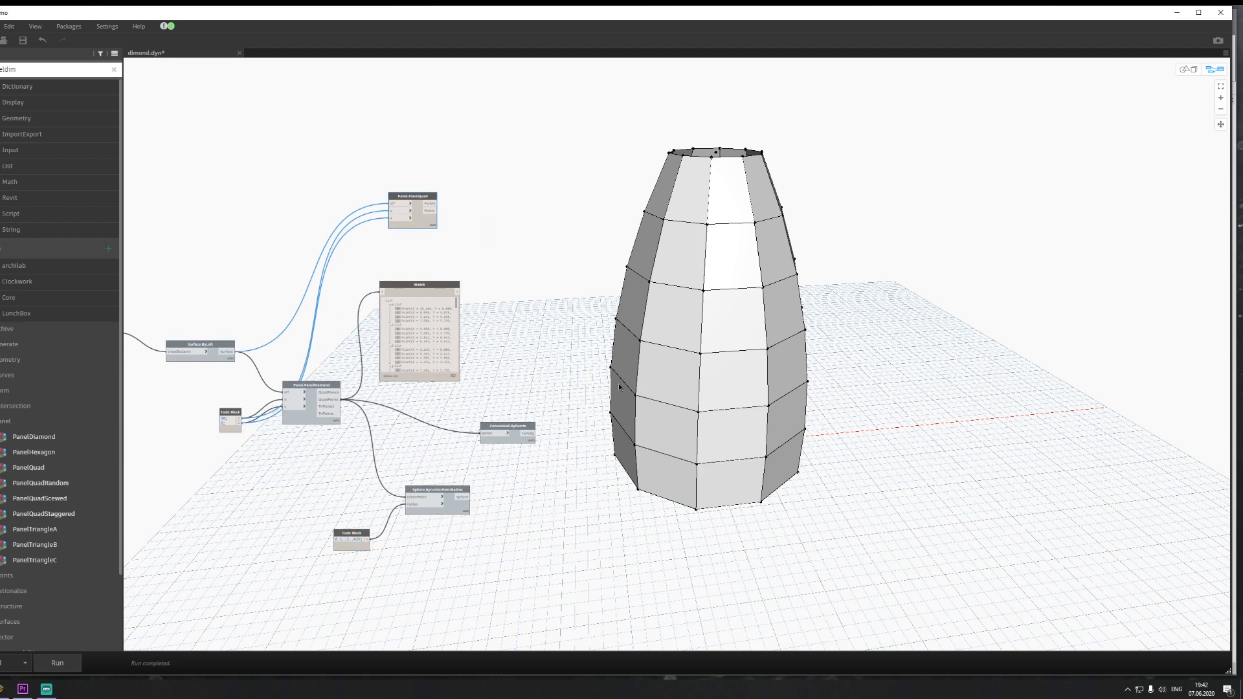
{"action": "scroll", "coordinate": [567, 380], "scroll_direction": "up", "scroll_amount": 2}
{"action": "mouse_move", "coordinate": [497, 351]}
{"action": "middle_mouse_down"}
{"action": "mouse_move", "coordinate": [491, 429]}
{"action": "mouse_move", "coordinate": [499, 346]}
{"action": "middle_mouse_up"}
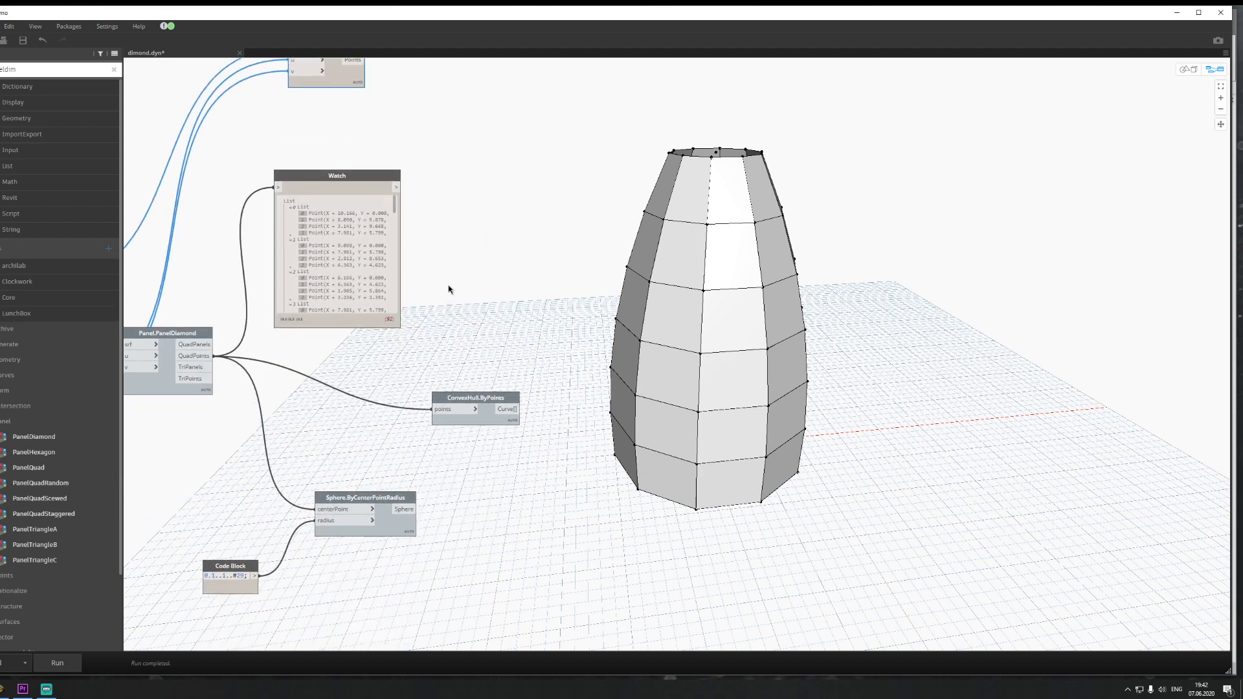
{"action": "middle_click_drag", "start_coordinate": [451, 290], "coordinate": [463, 349]}
{"action": "right_click", "coordinate": [605, 259]}
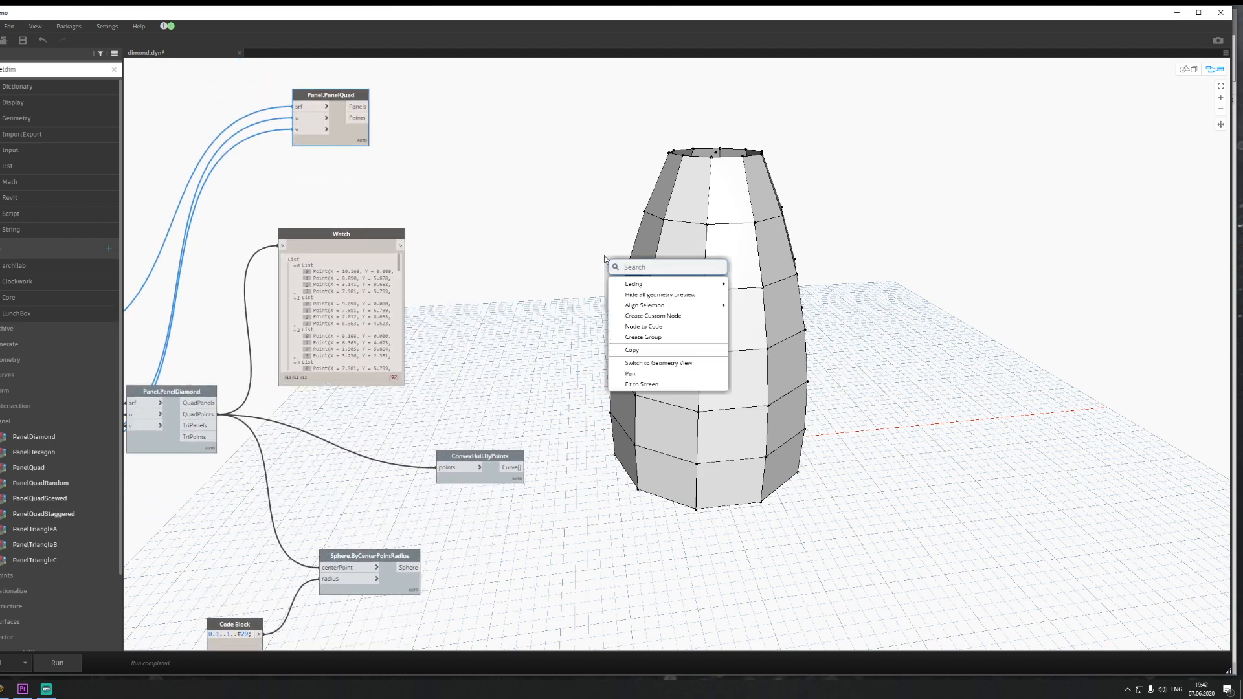
{"action": "type", "text": "panels"}
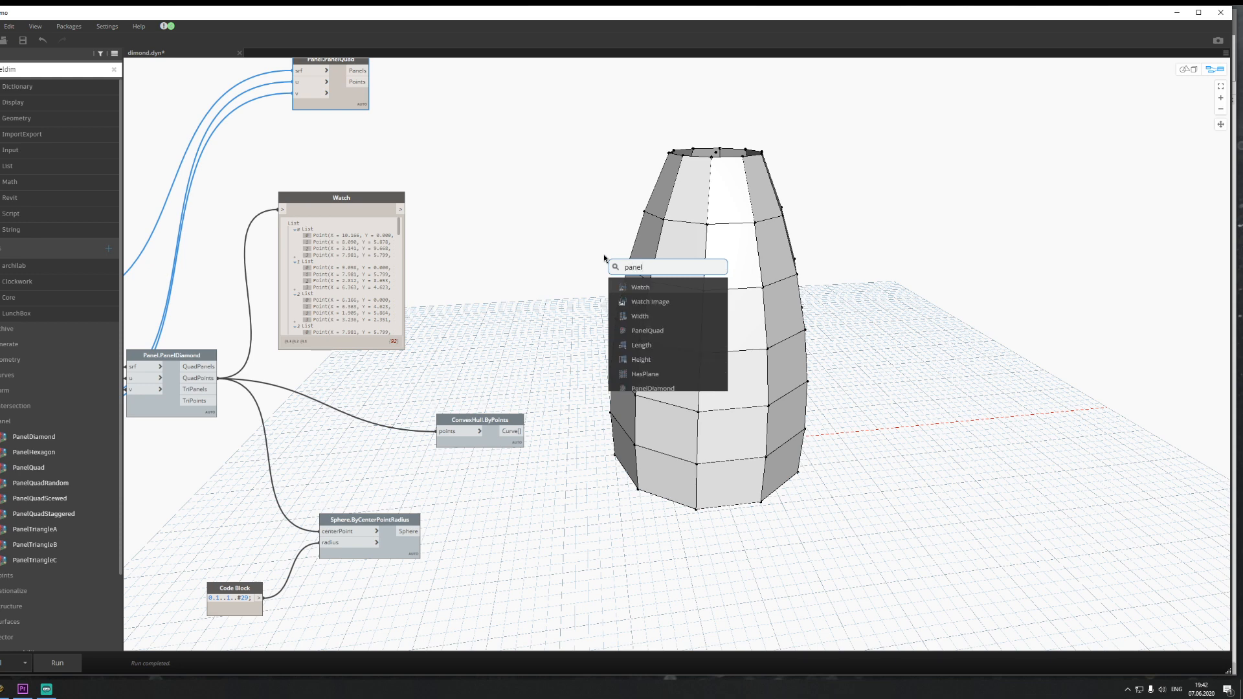
{"action": "scroll", "coordinate": [645, 336], "scroll_direction": "down", "scroll_amount": 7}
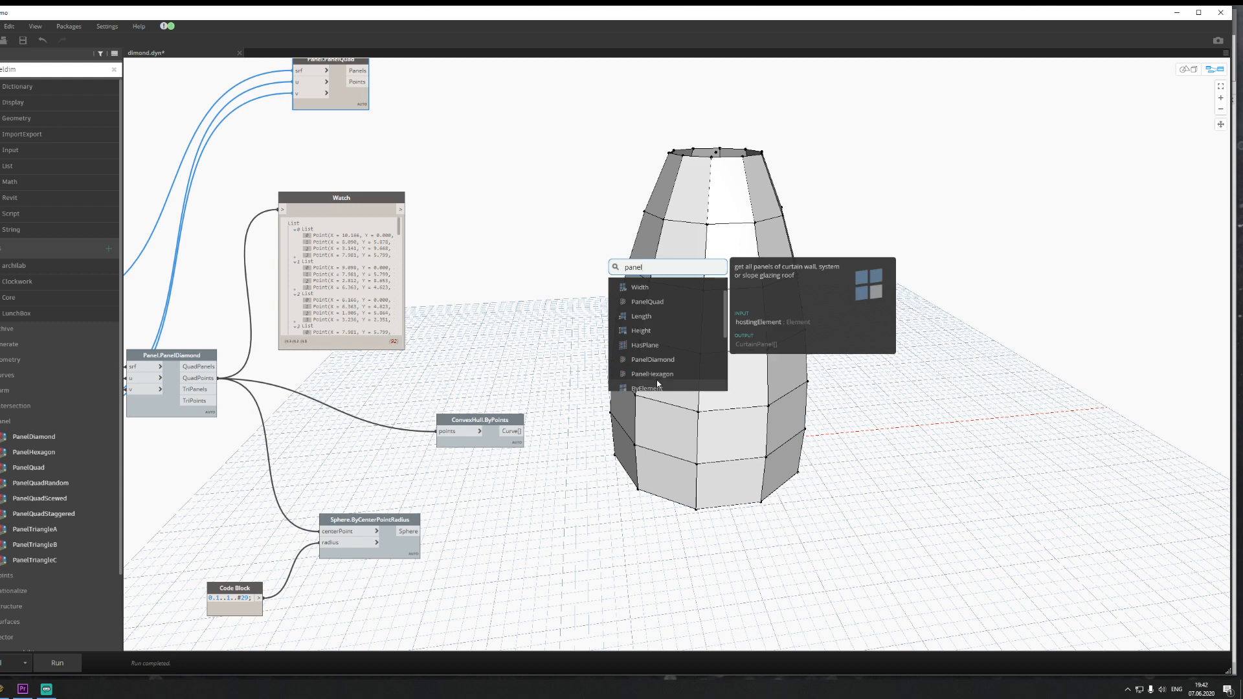
{"action": "scroll", "coordinate": [661, 362], "scroll_direction": "down", "scroll_amount": 3}
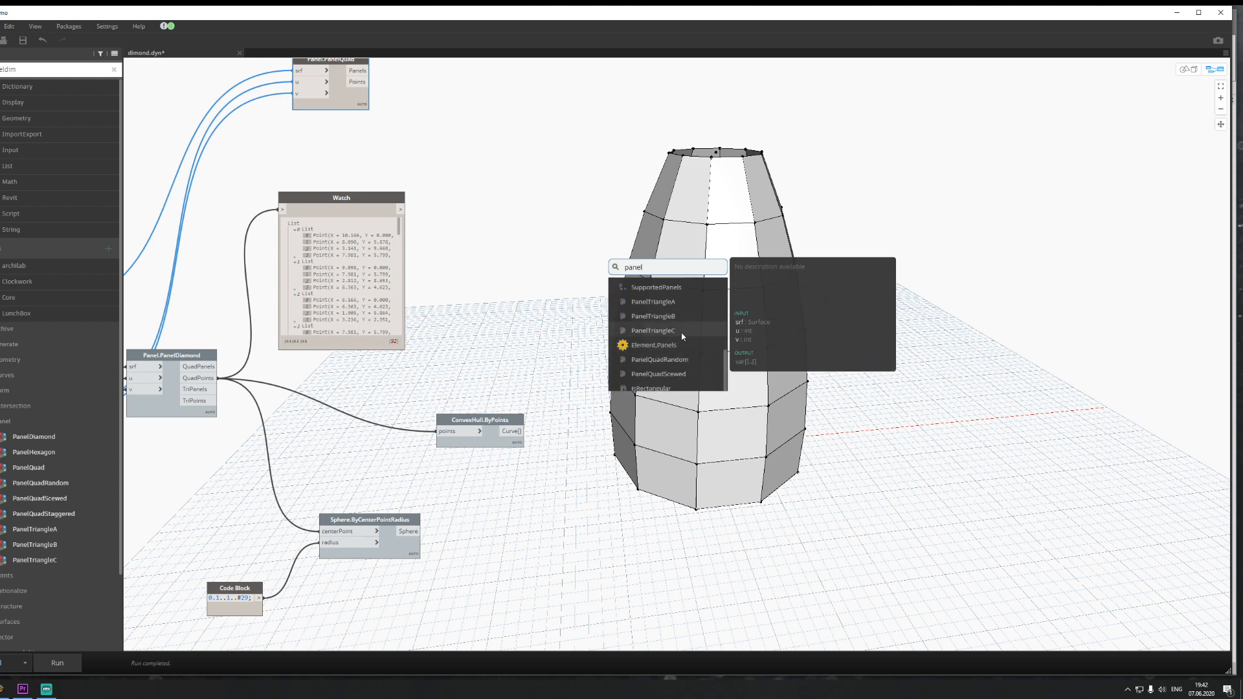
{"action": "scroll", "coordinate": [682, 336], "scroll_direction": "up", "scroll_amount": 2}
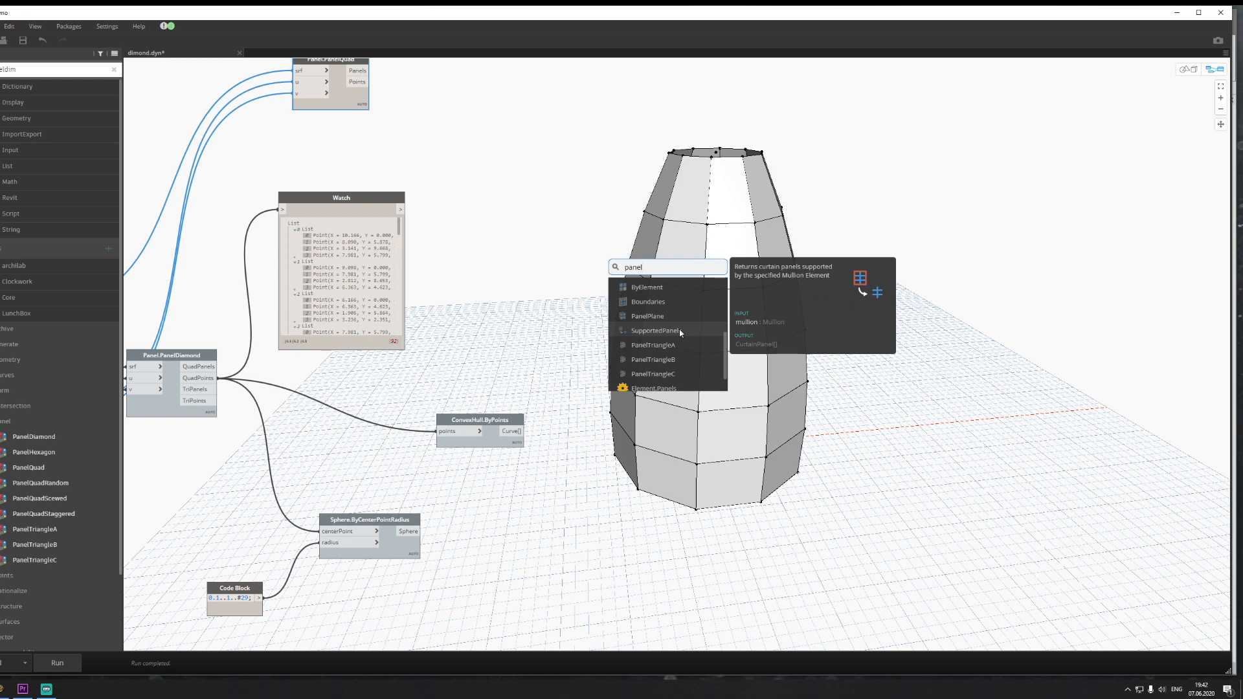
{"action": "type", "text": "ins"}
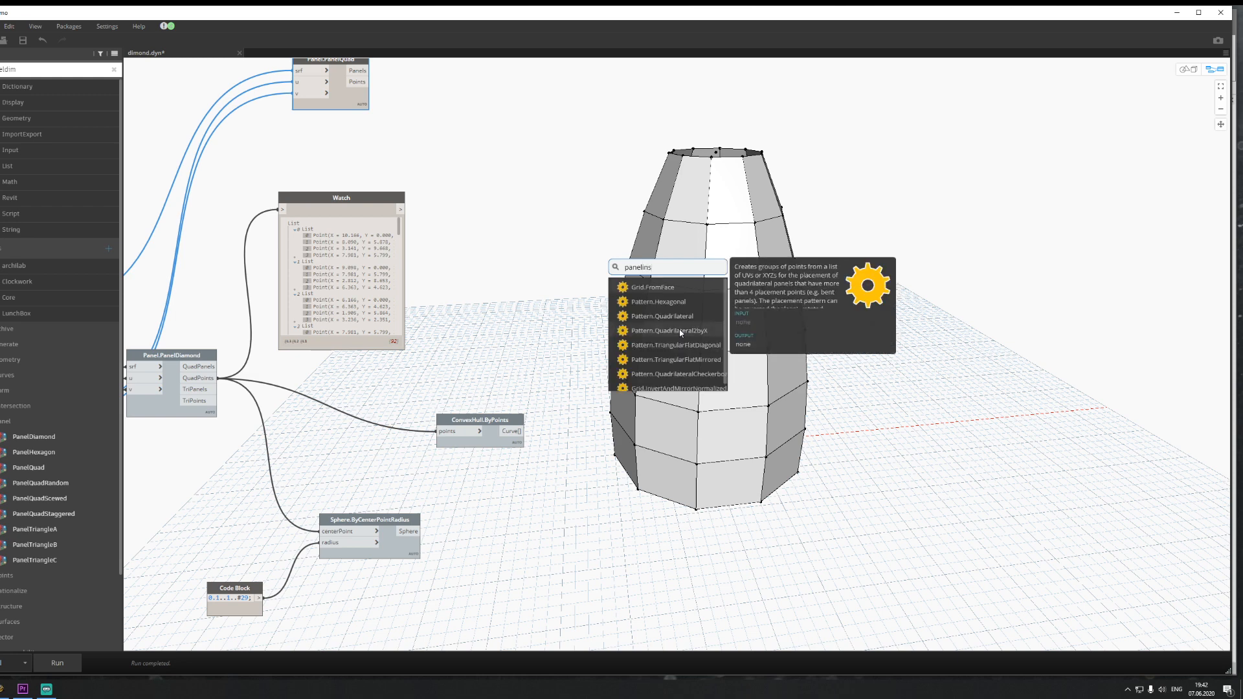
{"action": "key", "text": "BackSpace"}
{"action": "key", "text": "BackSpace"}
{"action": "key", "text": "BackSpace"}
{"action": "key", "text": "BackSpace"}
{"action": "key", "text": "BackSpace"}
{"action": "key", "text": "BackSpace"}
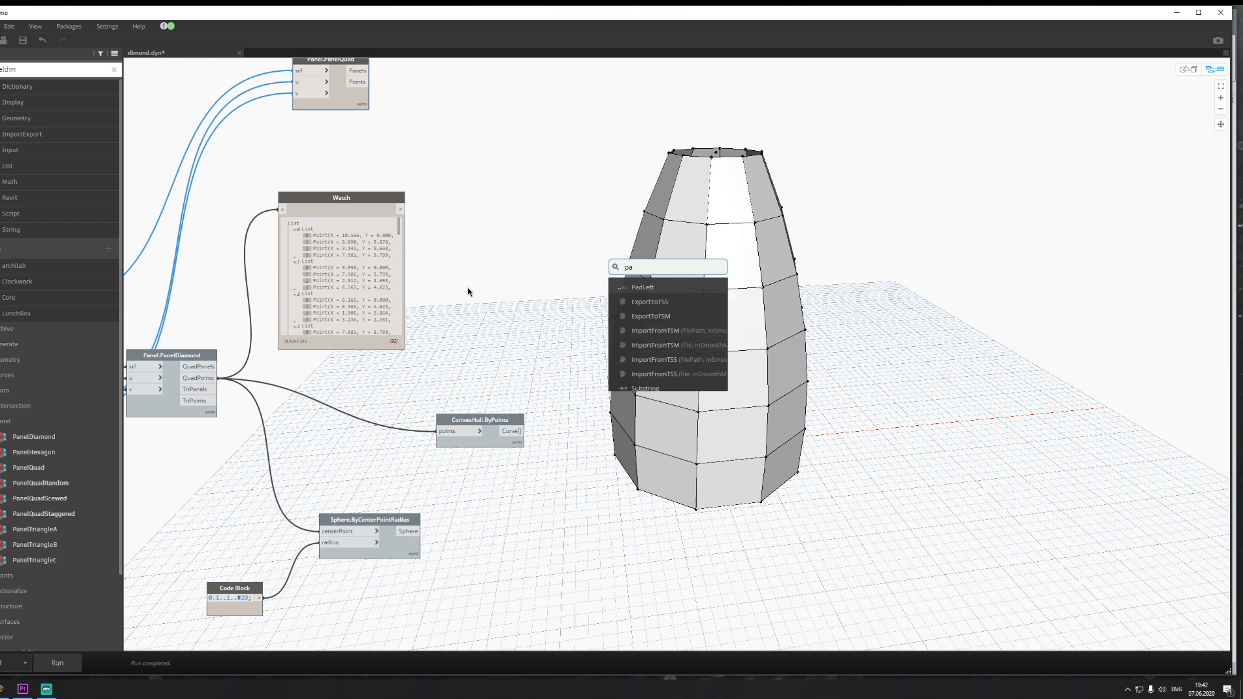
{"action": "left_click", "coordinate": [469, 292]}
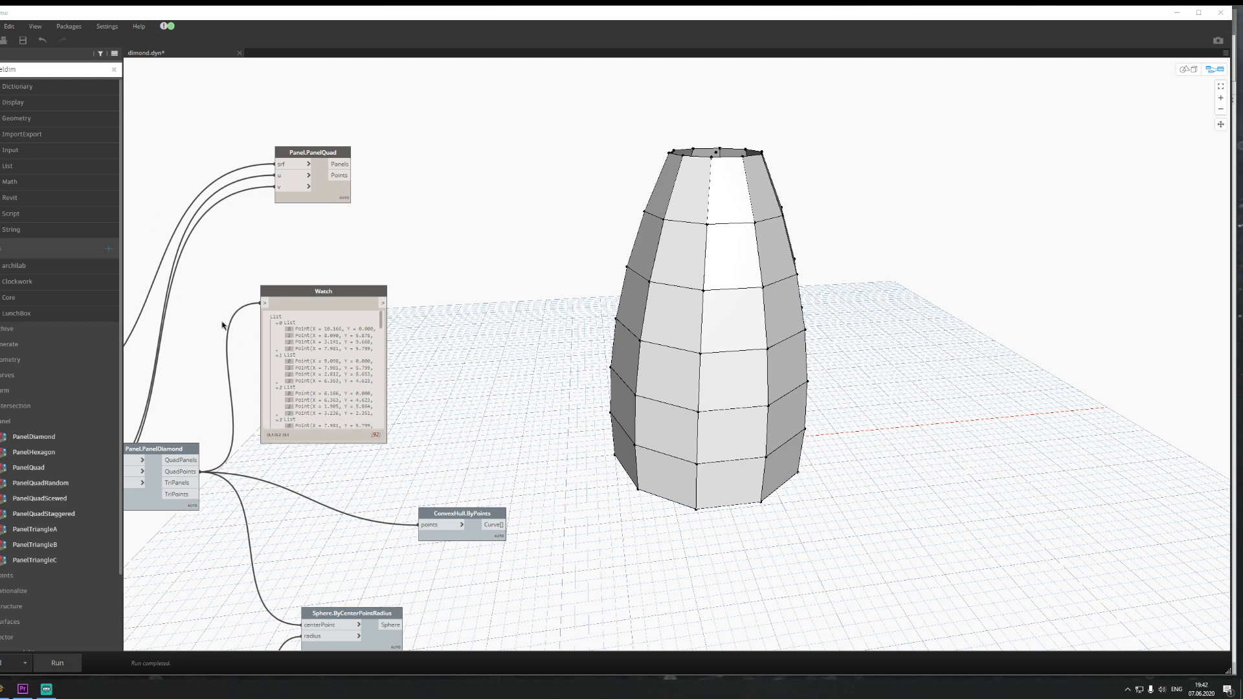
Step: Reposition the Panel.PanelQuad and Watch nodes and connect the Panels output of Panel.PanelQuad to the Watch node
{"action": "middle_click_drag", "start_coordinate": [591, 388], "coordinate": [534, 392]}
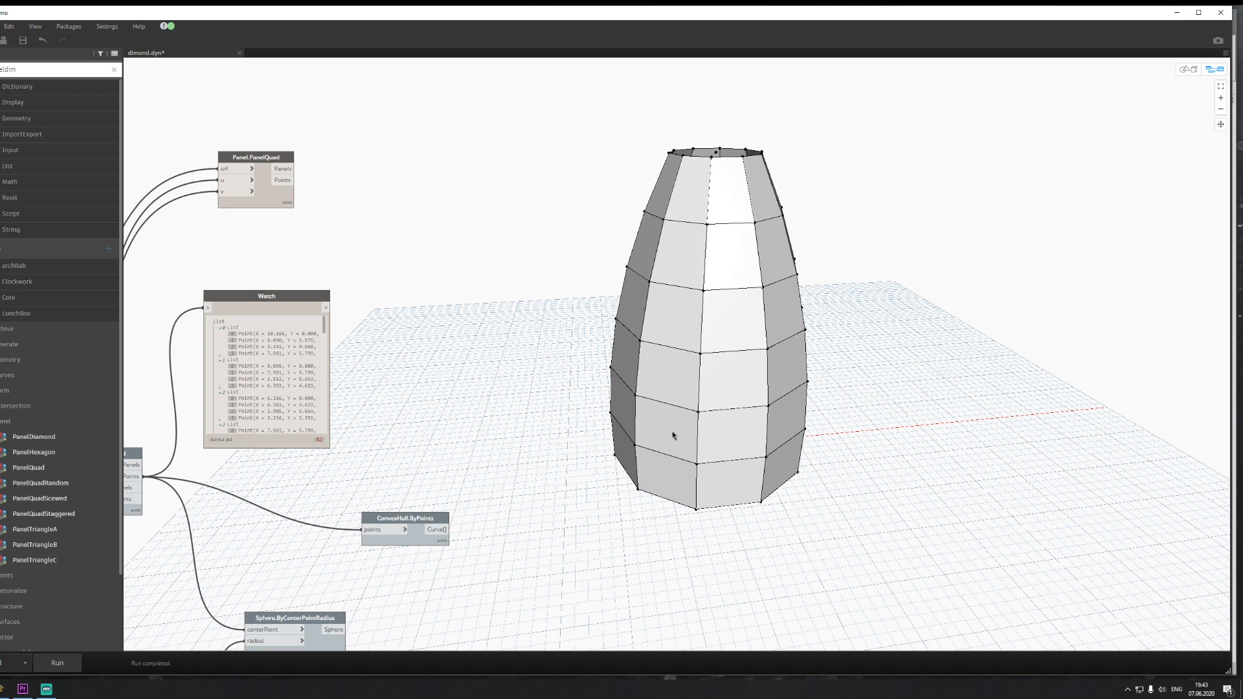
{"action": "middle_click_drag", "start_coordinate": [397, 277], "coordinate": [547, 279]}
{"action": "left_click_drag", "start_coordinate": [417, 202], "coordinate": [448, 232]}
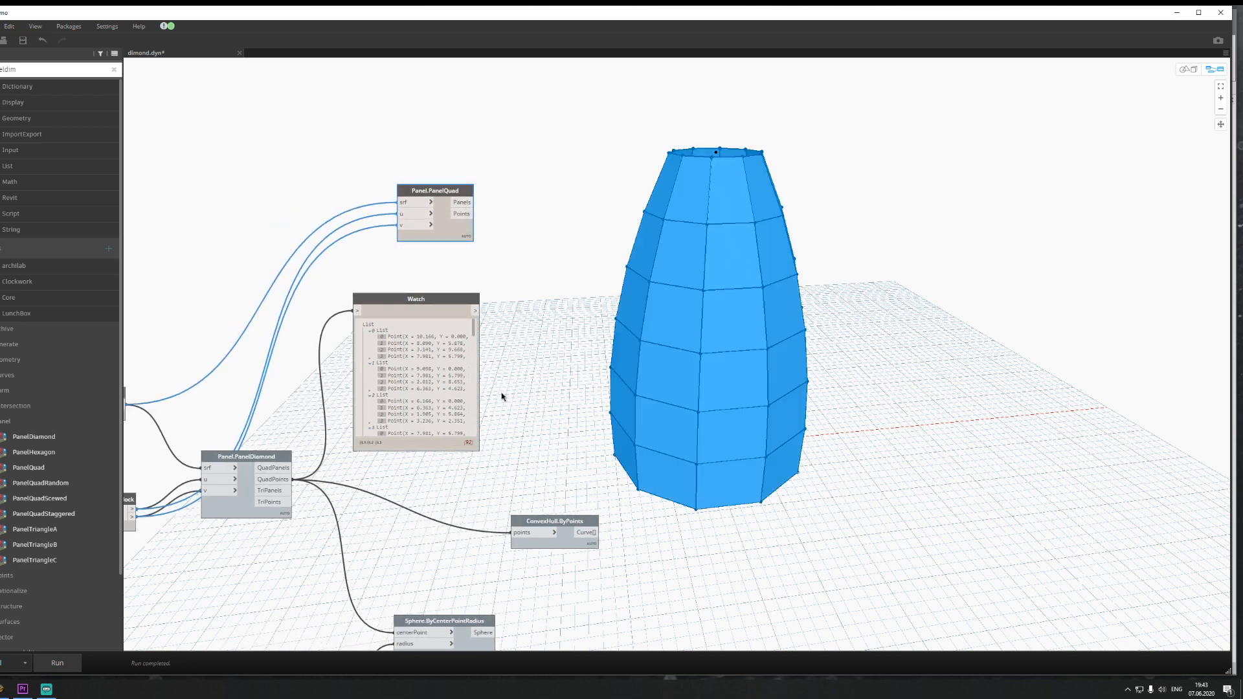
{"action": "left_click", "coordinate": [425, 286]}
{"action": "left_click_drag", "start_coordinate": [411, 302], "coordinate": [595, 261]}
{"action": "left_click", "coordinate": [463, 203]}
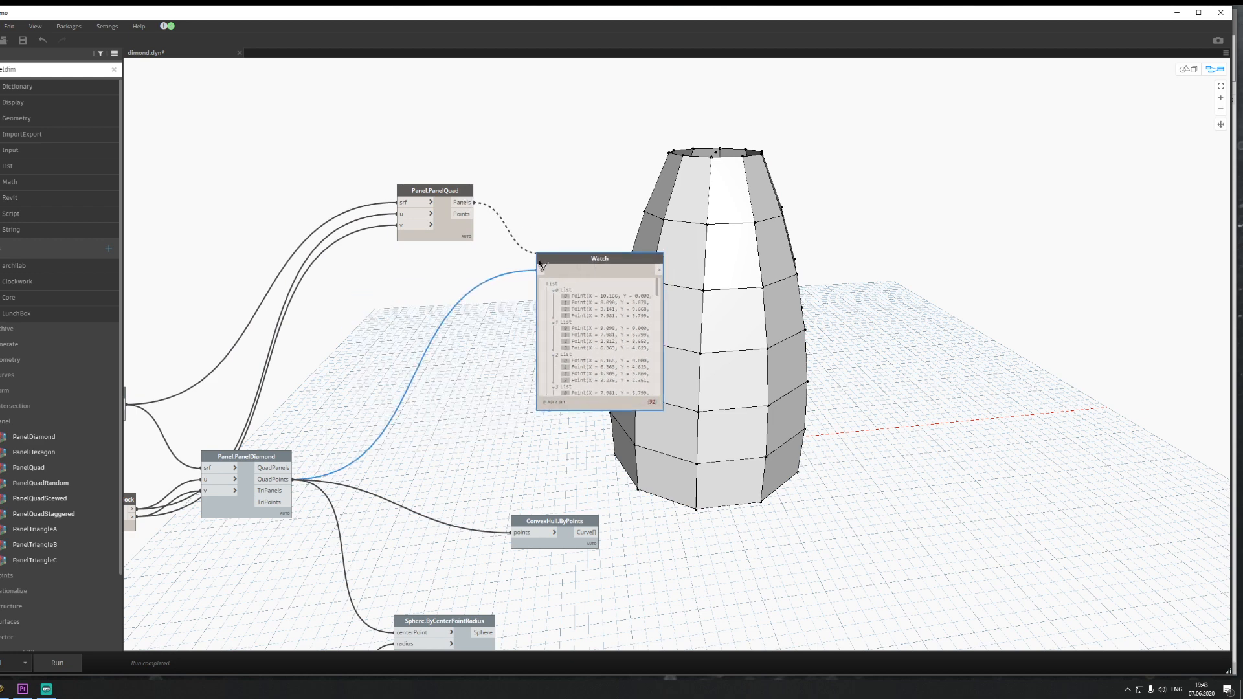
{"action": "left_click", "coordinate": [542, 269]}
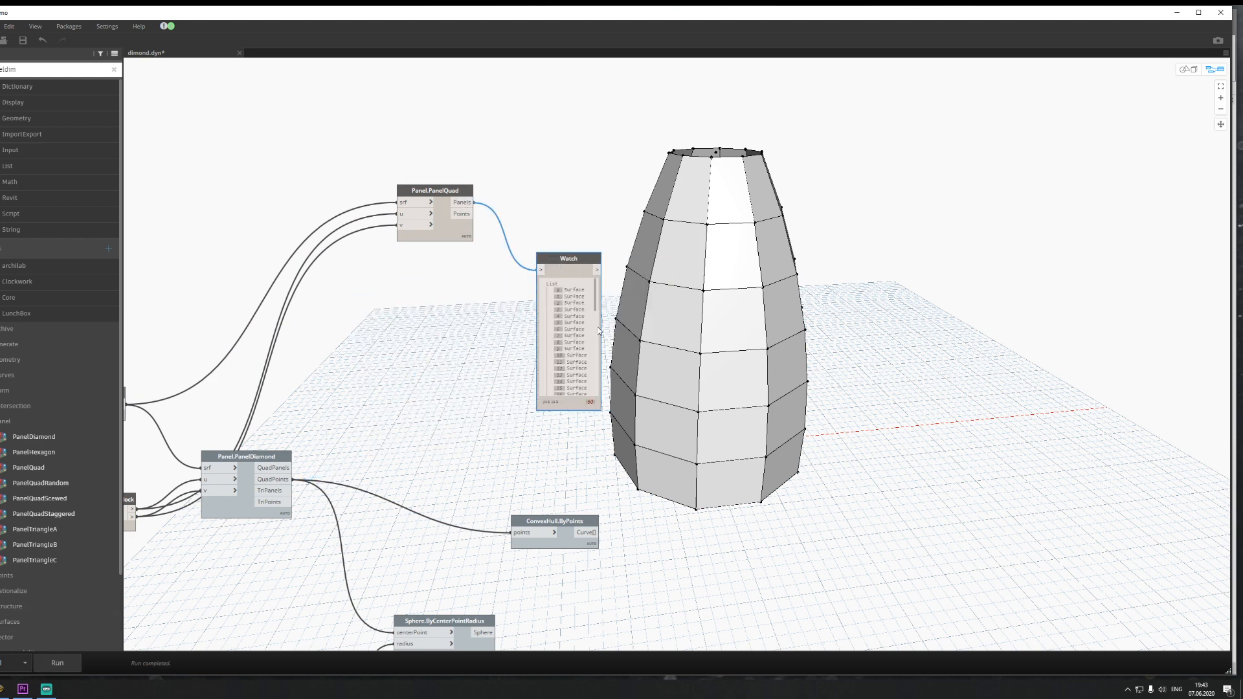
{"action": "left_click_drag", "start_coordinate": [561, 260], "coordinate": [511, 288]}
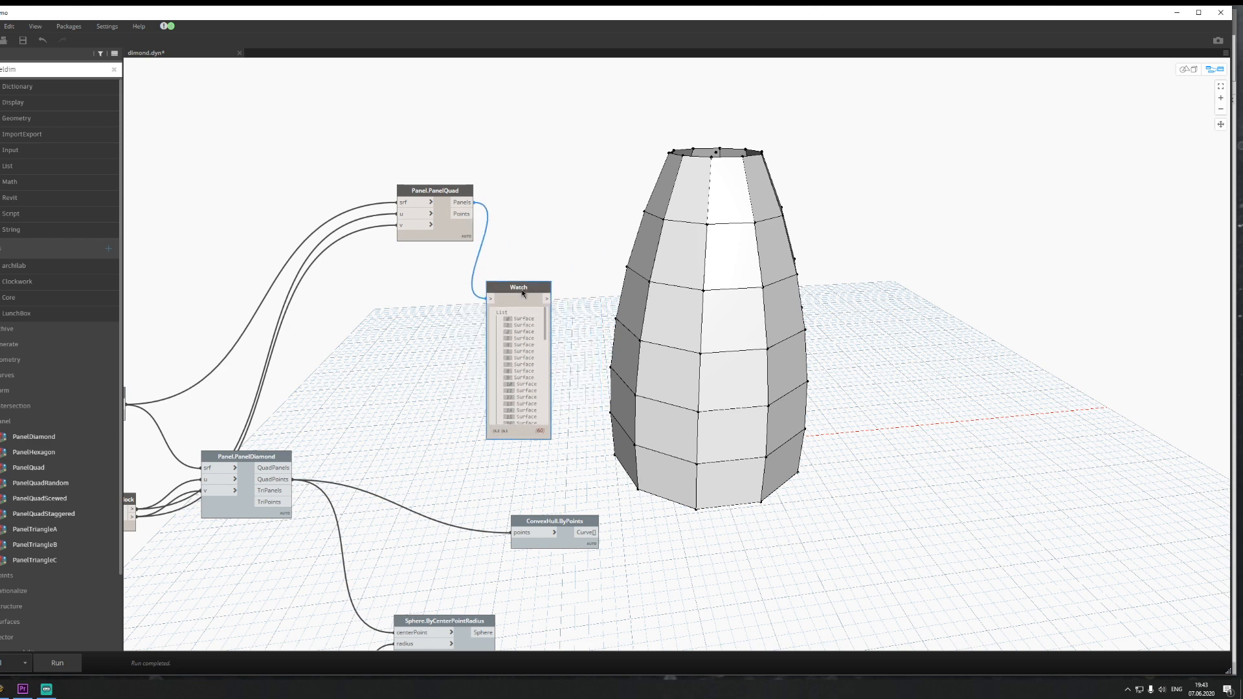
Step: Set the code block feeding the z input of the middle circle's Point.ByCoordinates to 15
{"action": "middle_click_drag", "start_coordinate": [734, 402], "coordinate": [528, 386]}
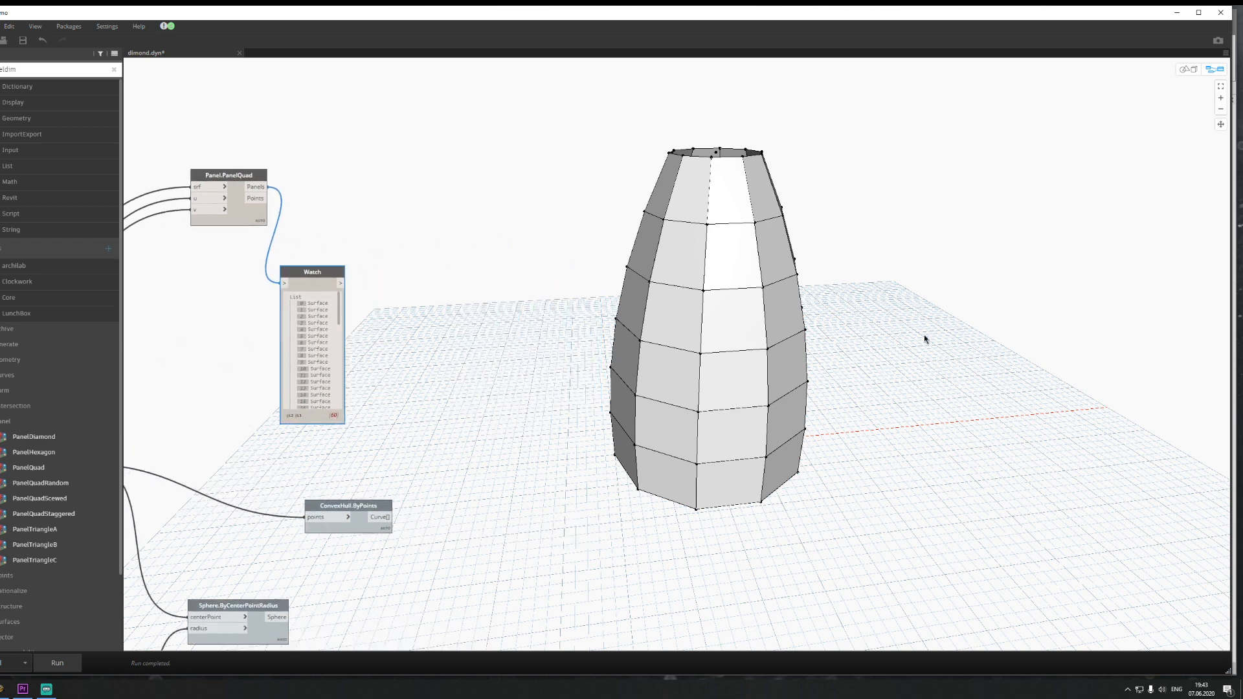
{"action": "left_click", "coordinate": [1180, 73]}
{"action": "left_click", "coordinate": [1221, 139]}
{"action": "left_click_drag", "start_coordinate": [1010, 291], "coordinate": [382, 283]}
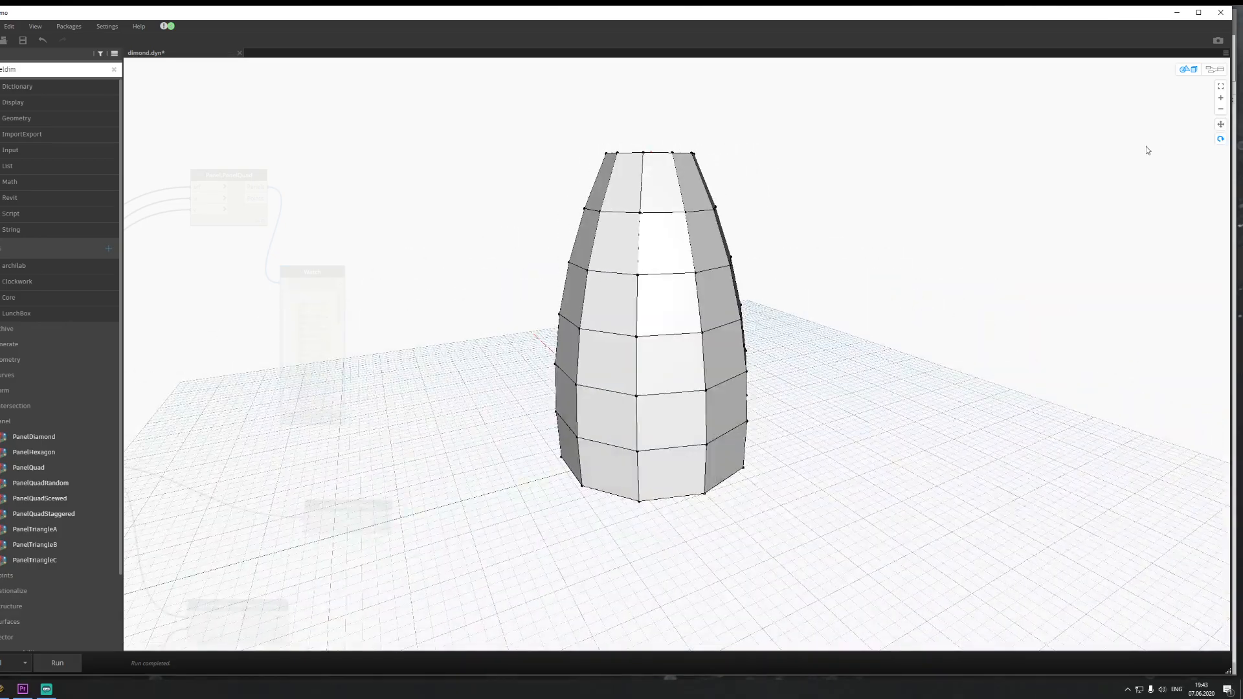
{"action": "left_click", "coordinate": [1220, 139]}
{"action": "left_click", "coordinate": [1215, 69]}
{"action": "scroll", "coordinate": [639, 355], "scroll_direction": "down", "scroll_amount": 3}
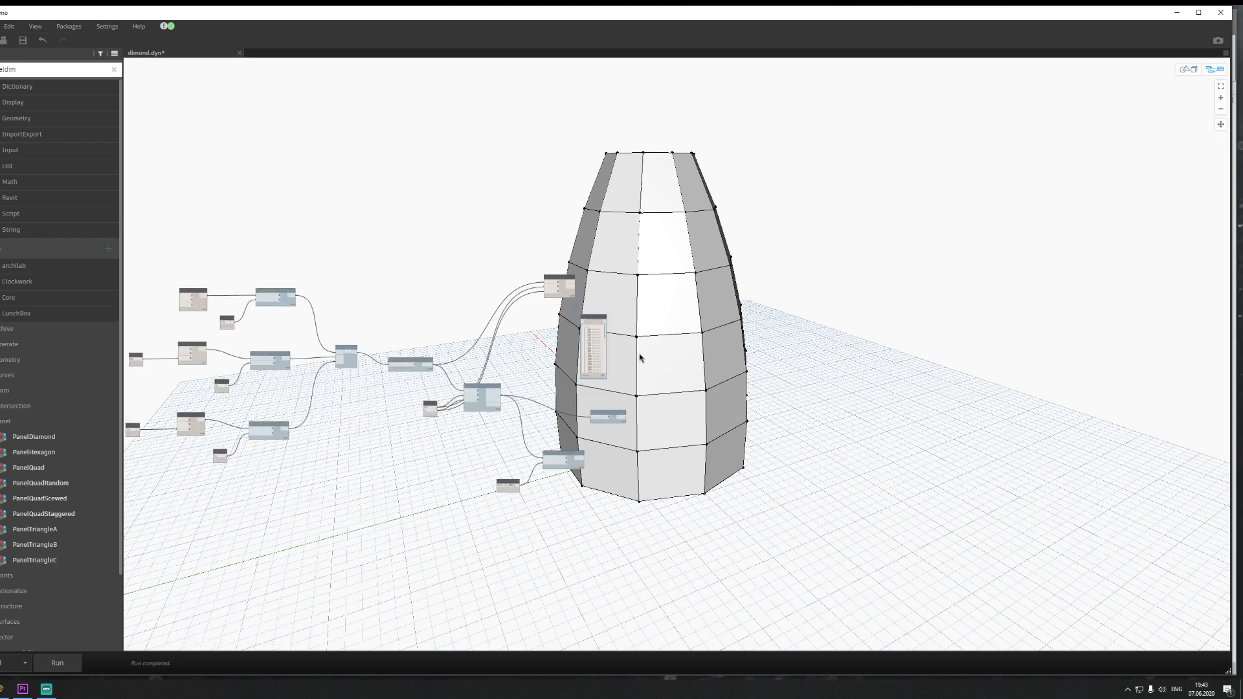
{"action": "scroll", "coordinate": [614, 348], "scroll_direction": "up", "scroll_amount": 5}
{"action": "scroll", "coordinate": [308, 331], "scroll_direction": "up", "scroll_amount": 4}
{"action": "double_click", "coordinate": [274, 348]}
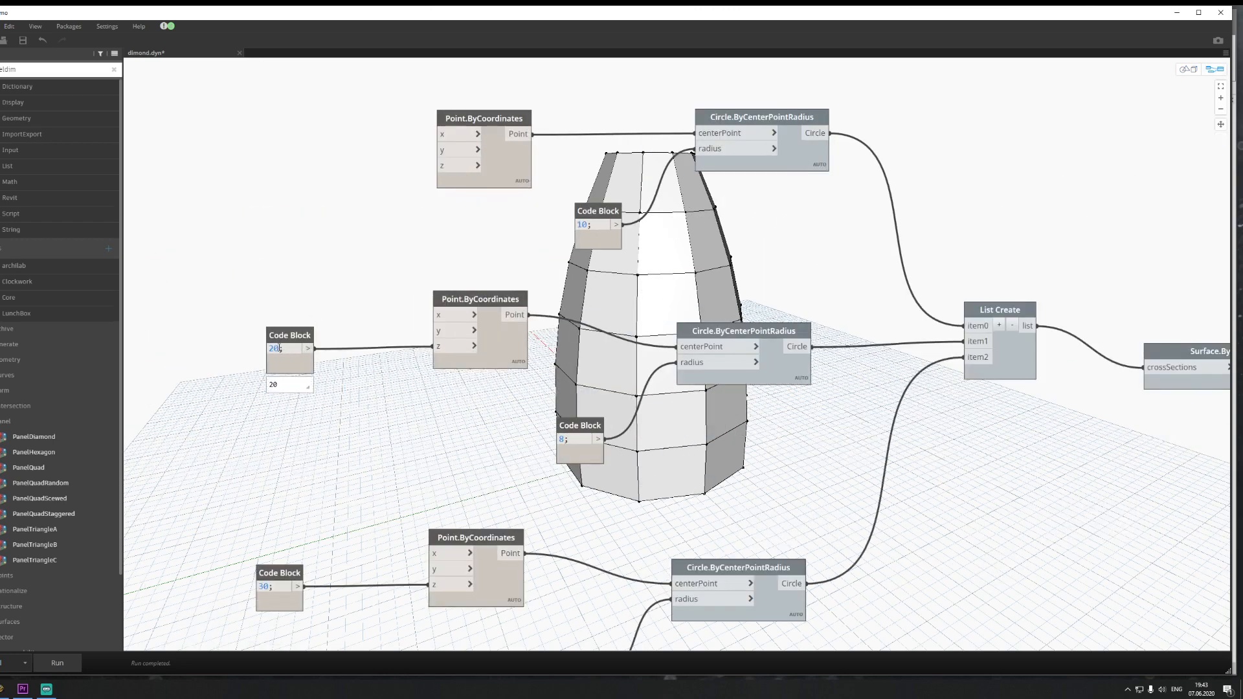
{"action": "type", "text": "15;"}
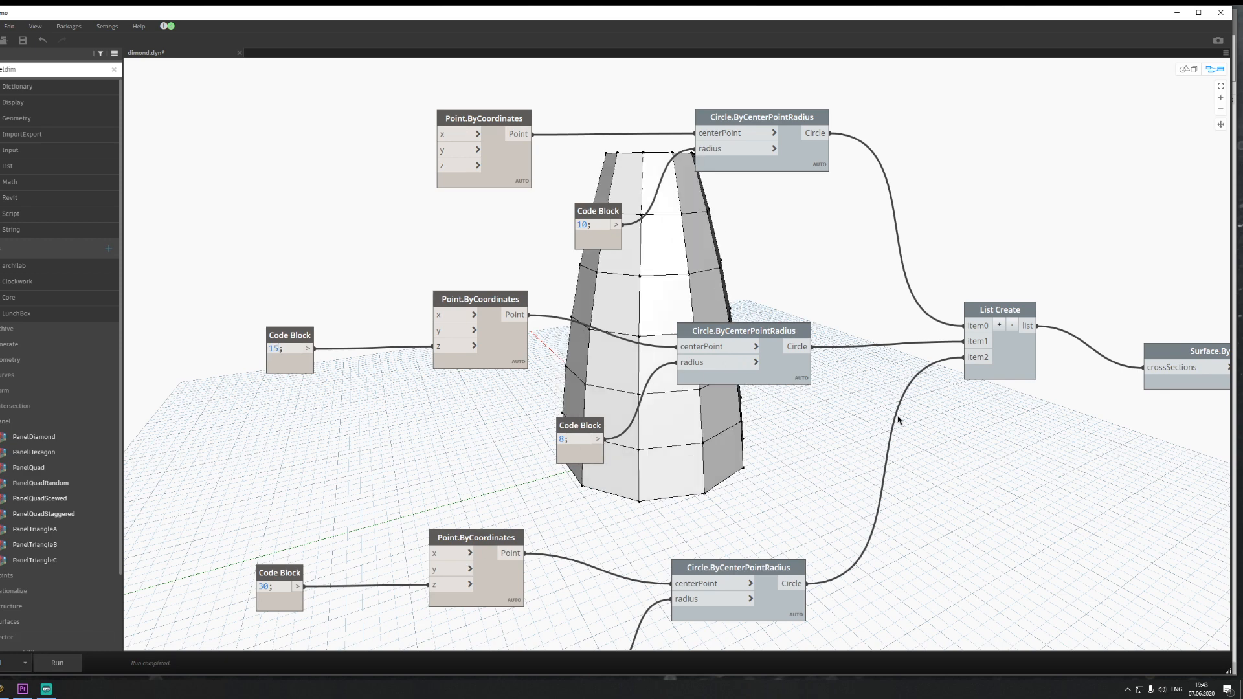
{"action": "middle_click_drag", "start_coordinate": [875, 440], "coordinate": [920, 463]}
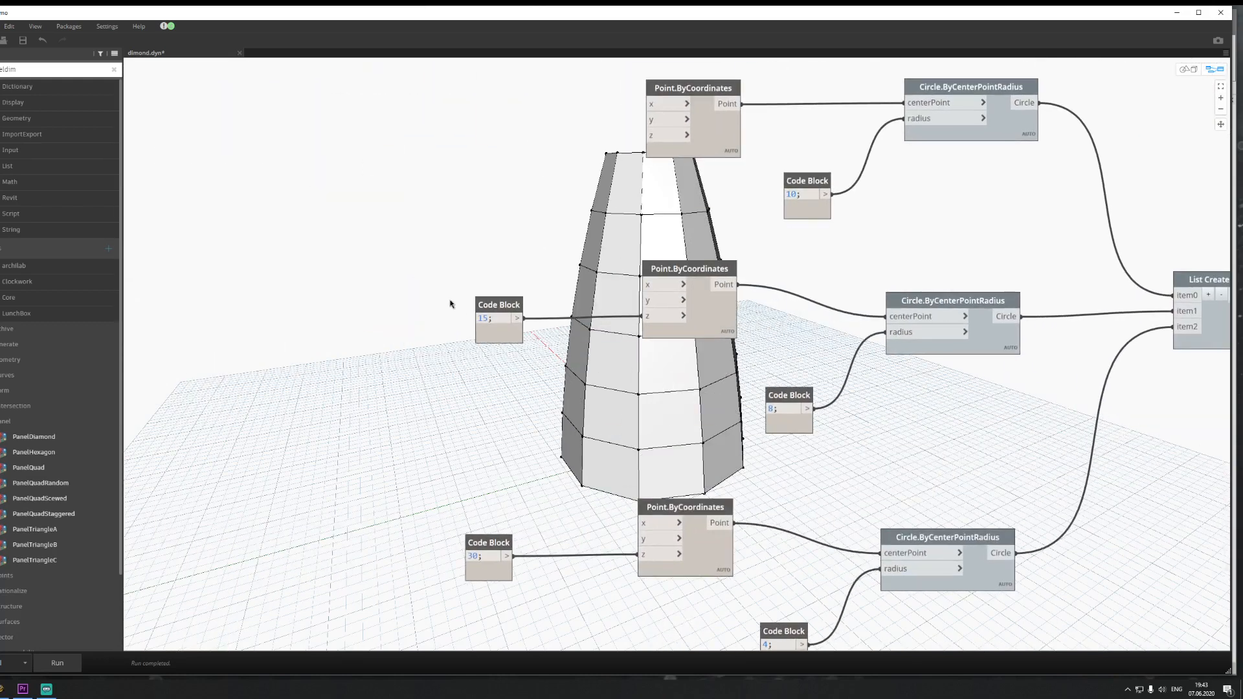
{"action": "double_click", "coordinate": [483, 318]}
{"action": "left_click", "coordinate": [528, 382]}
Step: Set the radius code block of the middle Circle.ByCenterPointRadius to 3
{"action": "middle_click_drag", "start_coordinate": [732, 422], "coordinate": [588, 382]}
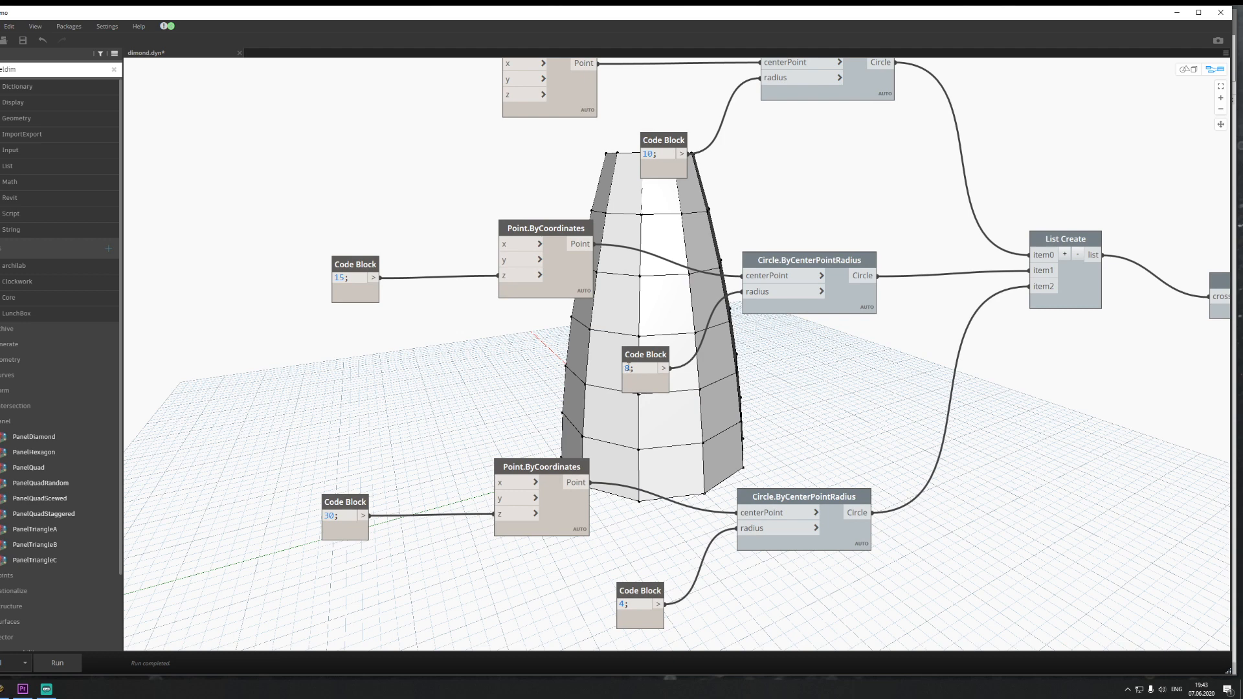
{"action": "mouse_move", "coordinate": [630, 369]}
{"action": "left_click_drag", "start_coordinate": [623, 368], "coordinate": [608, 388]}
{"action": "type", "text": "3"}
{"action": "left_click", "coordinate": [529, 445]}
{"action": "left_click", "coordinate": [56, 668]}
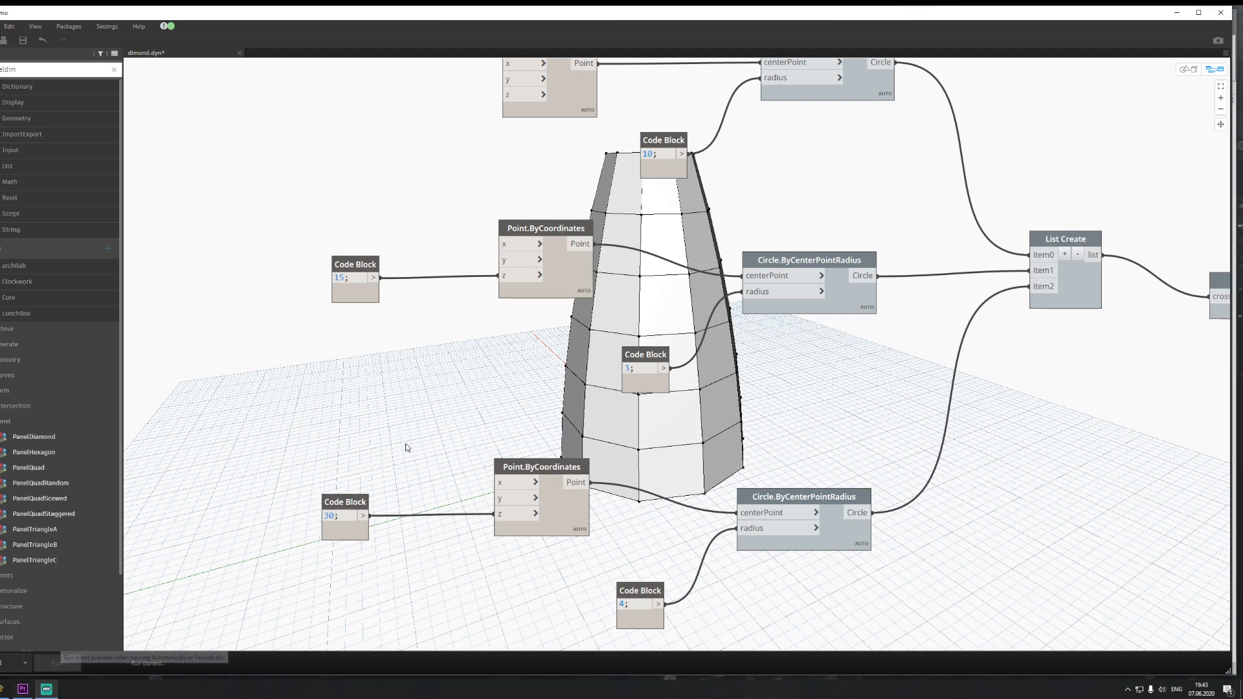
Step: Disconnect the QuadPoints output of Panel.PanelDiamond from ConvexHull.ByPoints and from the centerPoint input of Sphere.ByCenterPointRadius
{"action": "middle_click_drag", "start_coordinate": [573, 378], "coordinate": [539, 375]}
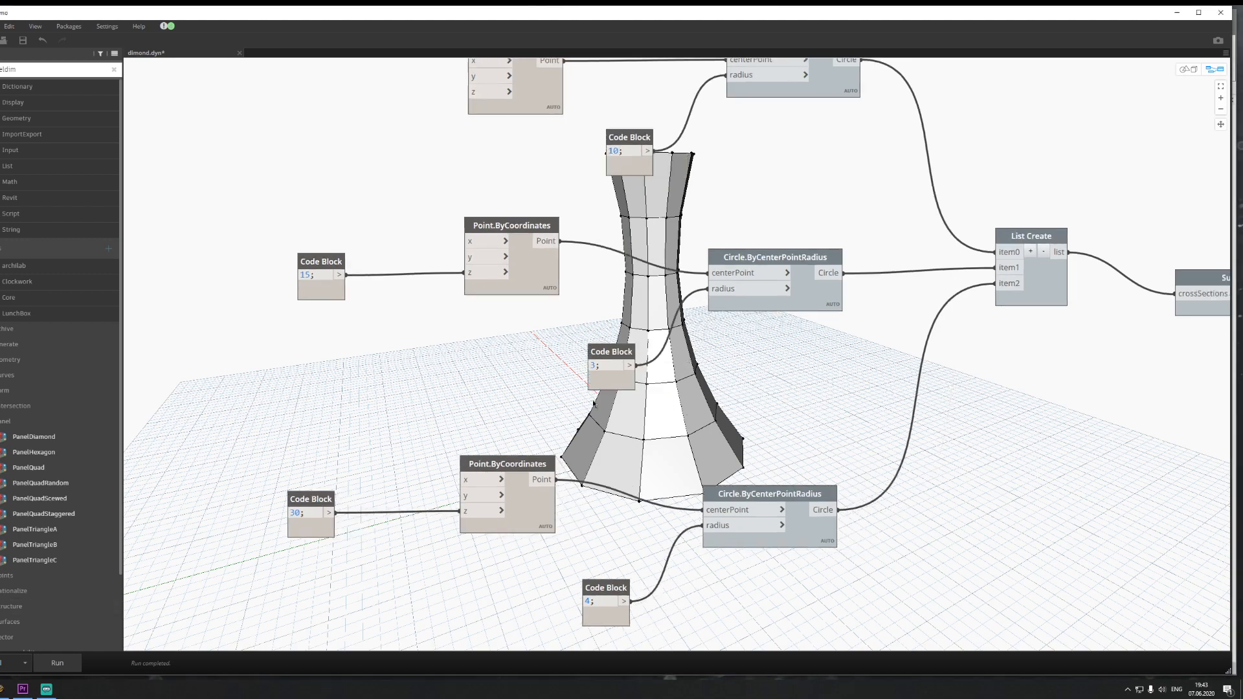
{"action": "scroll", "coordinate": [539, 375], "scroll_direction": "down", "scroll_amount": 4}
{"action": "middle_click_drag", "start_coordinate": [1096, 403], "coordinate": [585, 402]}
{"action": "scroll", "coordinate": [581, 226], "scroll_direction": "up", "scroll_amount": 1}
{"action": "scroll", "coordinate": [581, 226], "scroll_direction": "up", "scroll_amount": 1}
{"action": "middle_click_drag", "start_coordinate": [468, 437], "coordinate": [578, 369]}
{"action": "scroll", "coordinate": [339, 442], "scroll_direction": "up", "scroll_amount": 3}
{"action": "scroll", "coordinate": [656, 493], "scroll_direction": "down", "scroll_amount": 2}
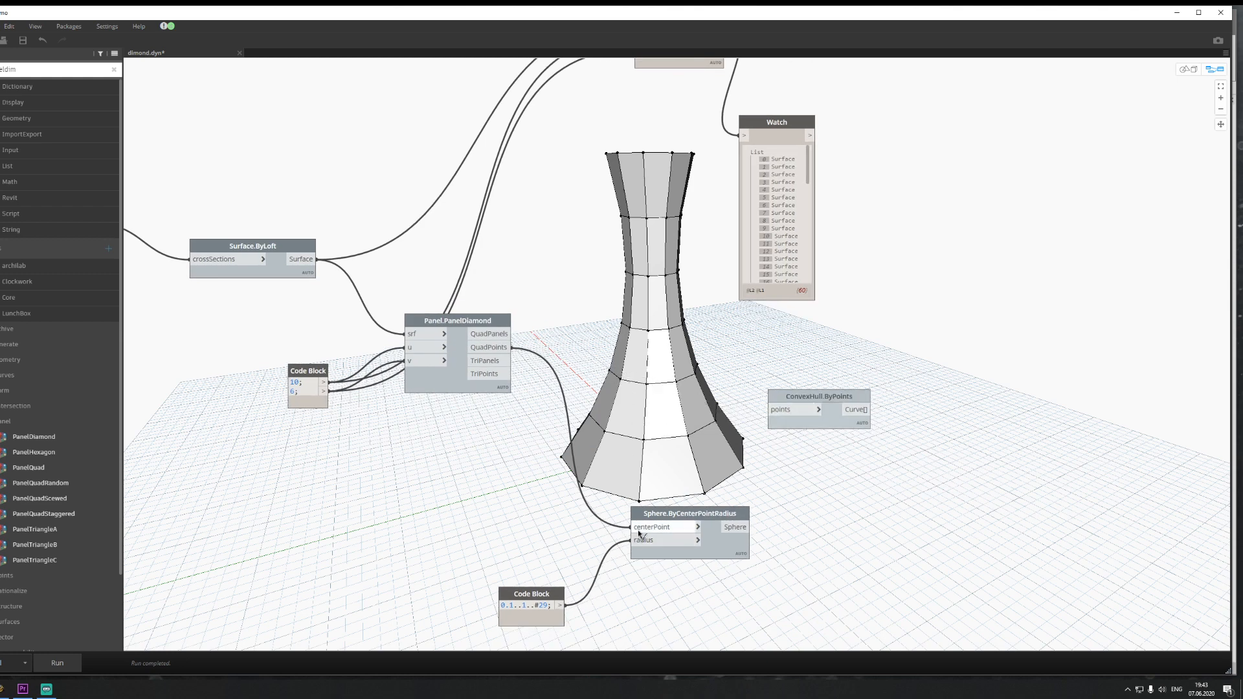
{"action": "left_click_drag", "start_coordinate": [633, 527], "coordinate": [557, 447]}
Step: Move Panel.PanelDiamond away from the code block and disconnect its srf, u and v inputs
{"action": "left_click_drag", "start_coordinate": [447, 387], "coordinate": [614, 438]}
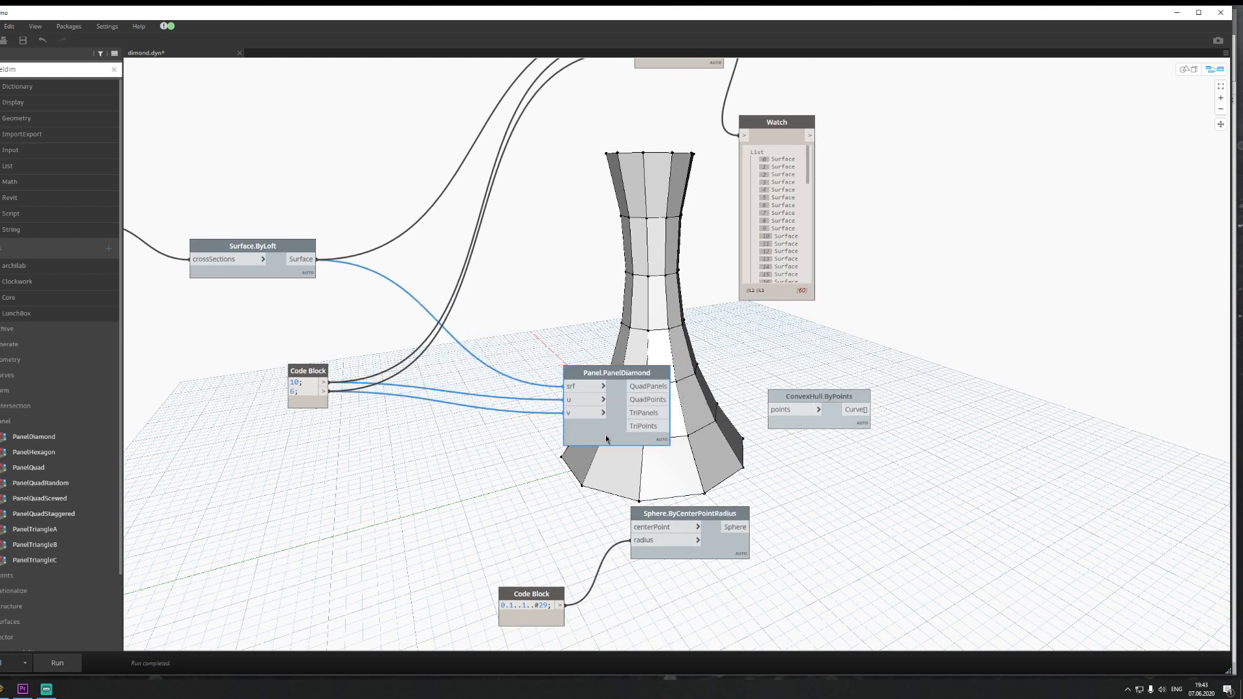
{"action": "middle_click_drag", "start_coordinate": [614, 438], "coordinate": [717, 459]}
{"action": "left_click_drag", "start_coordinate": [686, 433], "coordinate": [594, 426]}
{"action": "left_click_drag", "start_coordinate": [685, 408], "coordinate": [615, 397]}
{"action": "middle_click_drag", "start_coordinate": [615, 398], "coordinate": [625, 402]}
Step: Set the code block values for the u and v panel divisions to 20 and 10
{"action": "scroll", "coordinate": [624, 406], "scroll_direction": "up", "scroll_amount": 2}
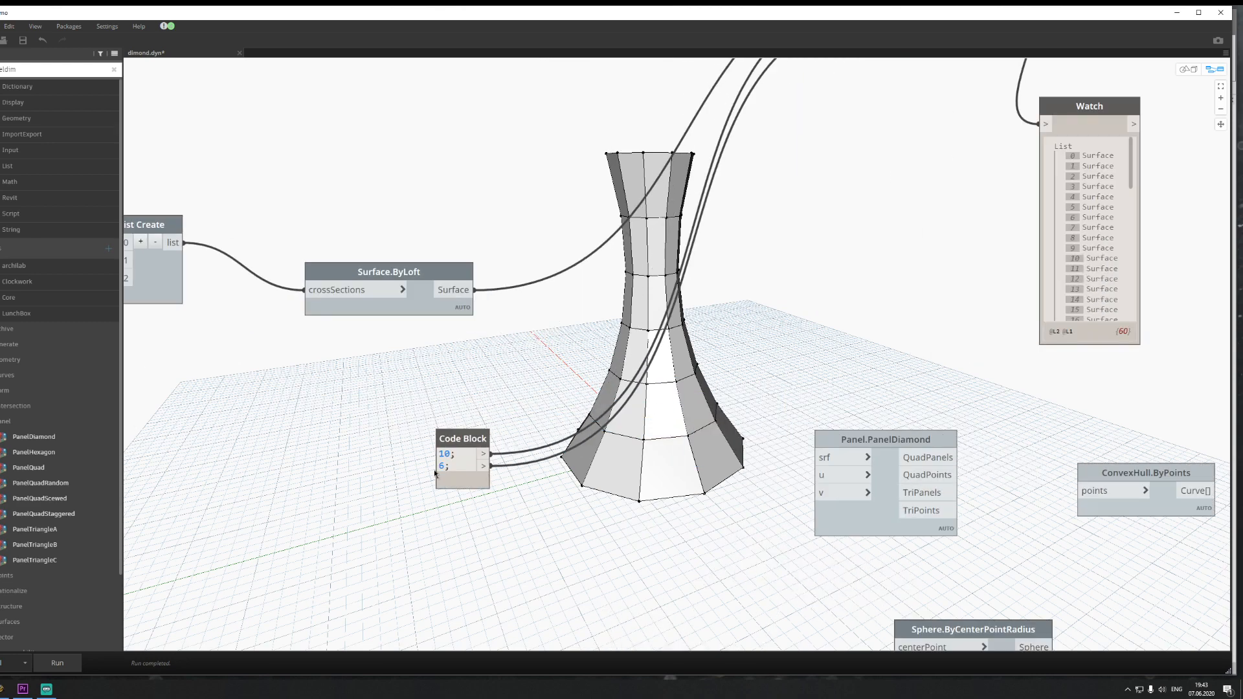
{"action": "left_click_drag", "start_coordinate": [451, 455], "coordinate": [435, 456]}
{"action": "type", "text": "20"}
{"action": "left_click", "coordinate": [536, 500]}
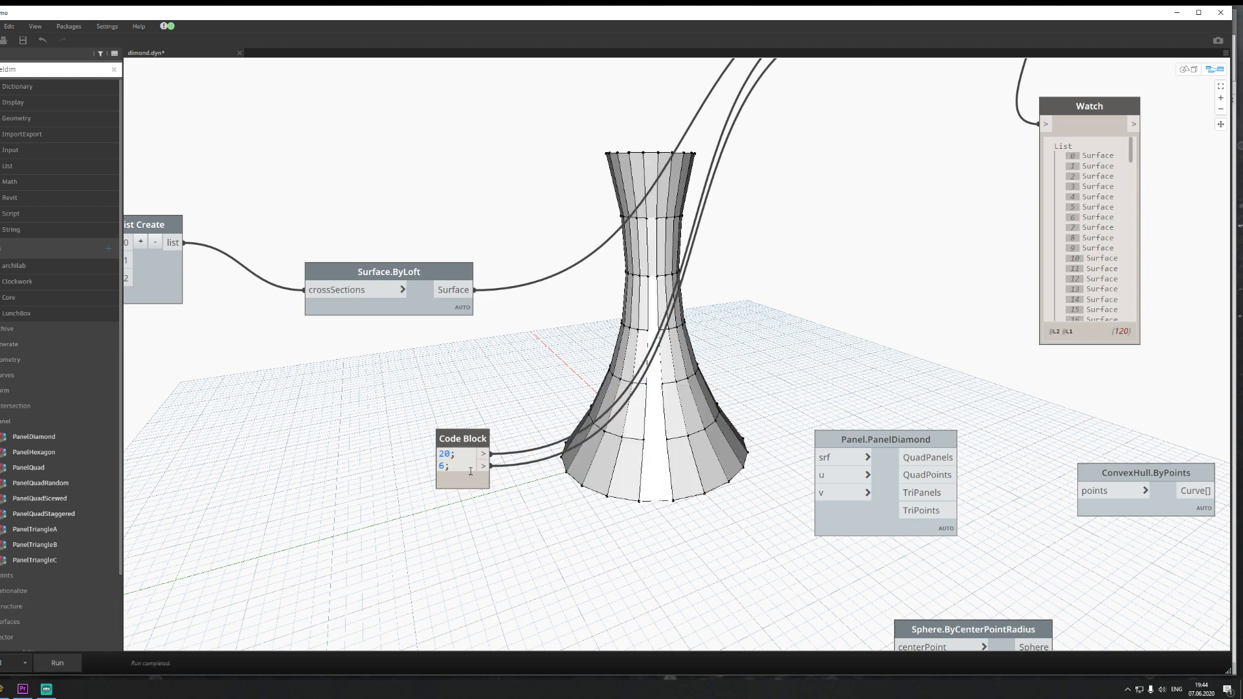
{"action": "left_click_drag", "start_coordinate": [448, 466], "coordinate": [402, 467]}
{"action": "type", "text": "10"}
{"action": "left_click", "coordinate": [467, 518]}
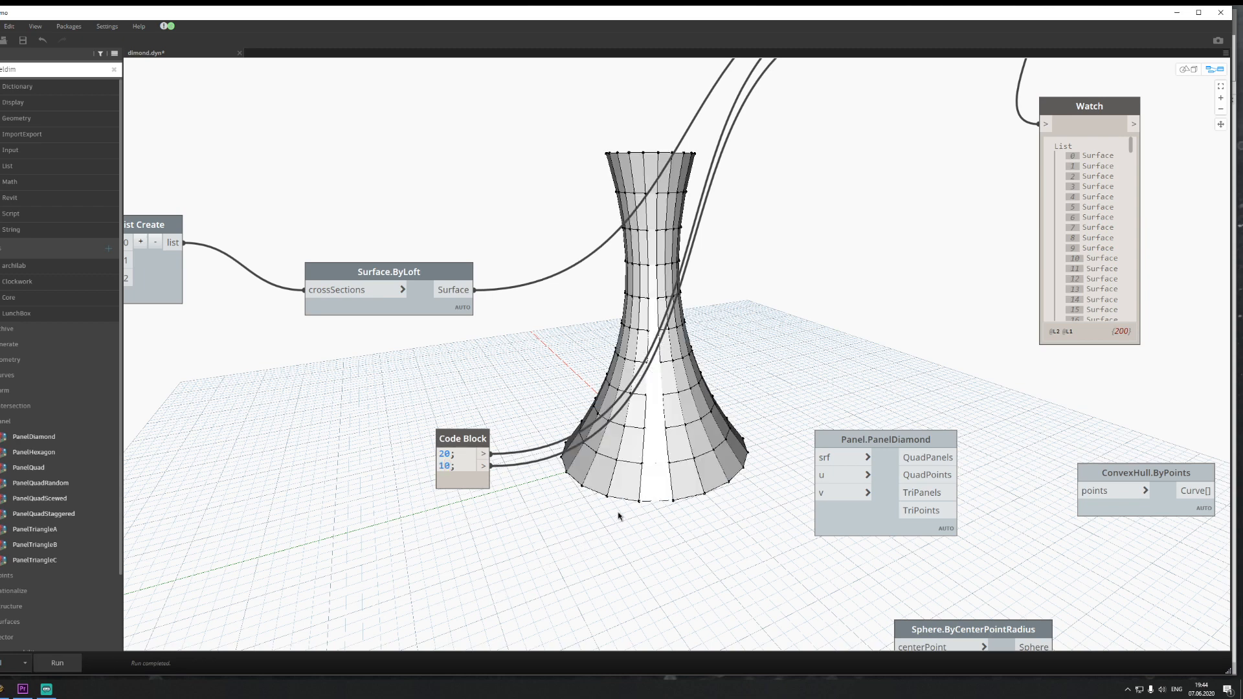
Step: Move the Watch node farther from Panel.PanelQuad, then add a Panel.PanelHexagon node and place it directly above Panel.PanelQuad
{"action": "scroll", "coordinate": [667, 495], "scroll_direction": "down", "scroll_amount": 3}
{"action": "middle_click_drag", "start_coordinate": [1068, 400], "coordinate": [486, 468]}
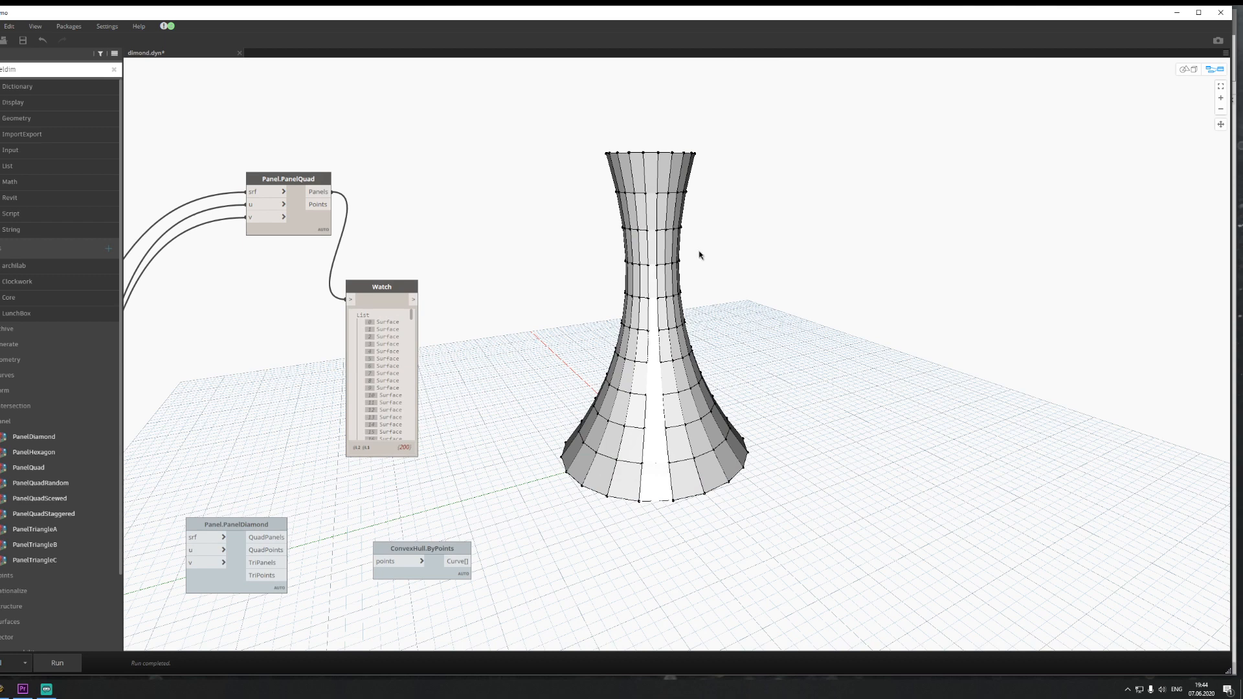
{"action": "left_click_drag", "start_coordinate": [398, 289], "coordinate": [484, 296]}
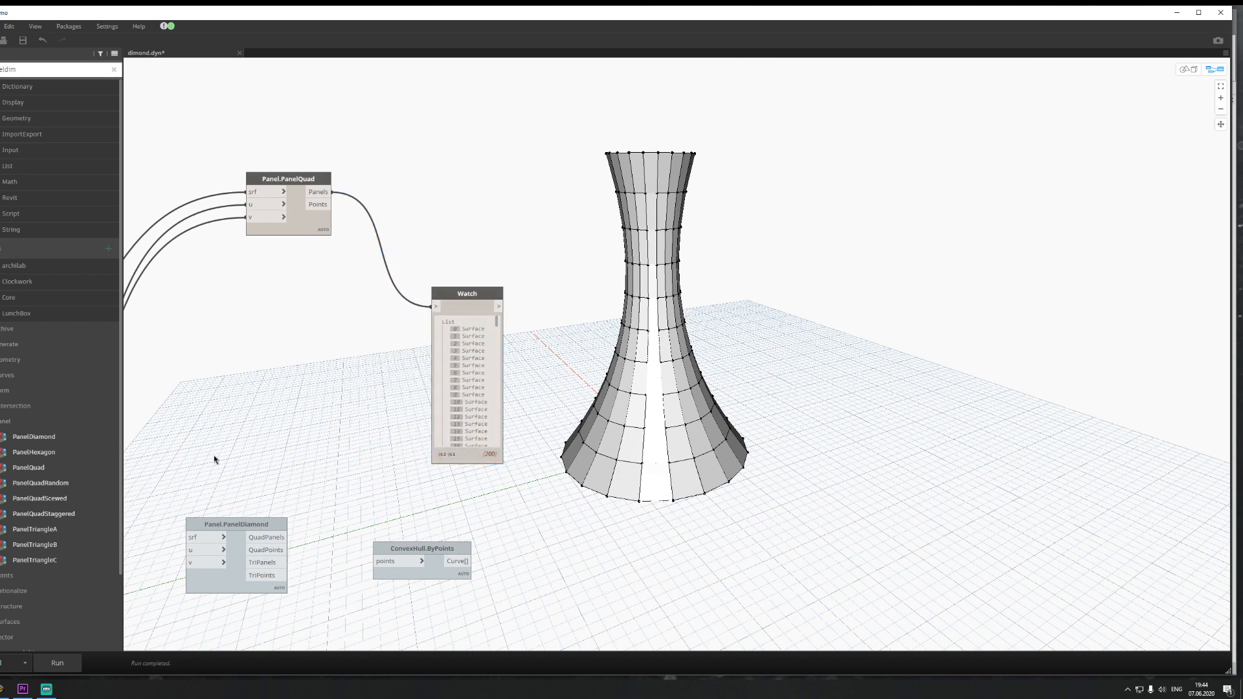
{"action": "left_click", "coordinate": [34, 452]}
{"action": "left_click_drag", "start_coordinate": [734, 376], "coordinate": [505, 135]}
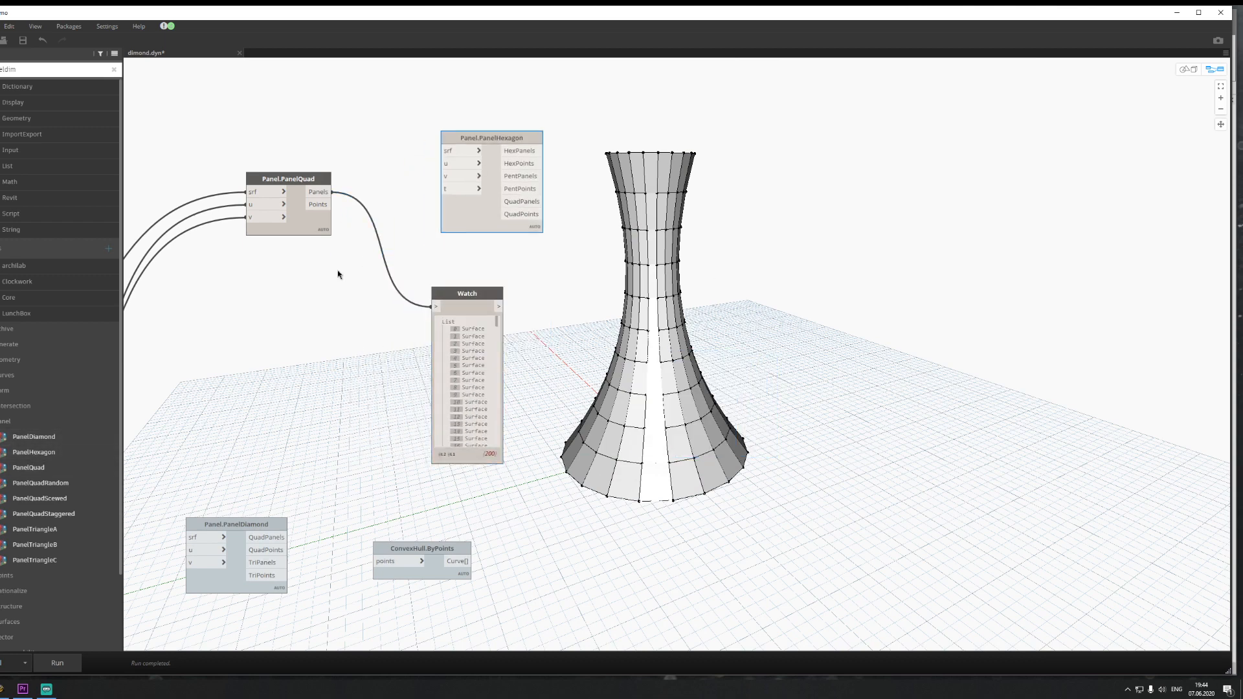
{"action": "middle_click_drag", "start_coordinate": [337, 274], "coordinate": [551, 427]}
{"action": "left_click_drag", "start_coordinate": [683, 286], "coordinate": [481, 188]}
Step: Connect the code block's 20 and 10 outputs to u and v of Panel.PanelHexagon, and the Surface.ByLoft output to its srf input
{"action": "middle_click_drag", "start_coordinate": [293, 381], "coordinate": [455, 332]}
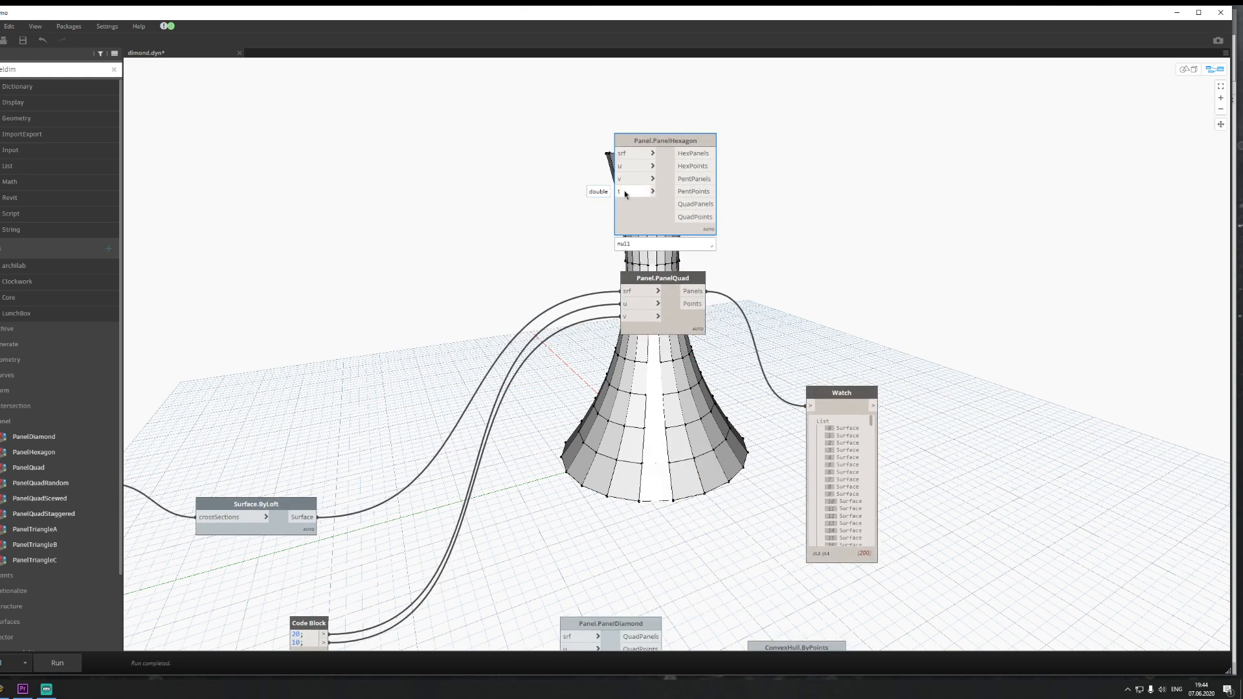
{"action": "left_click", "coordinate": [326, 635]}
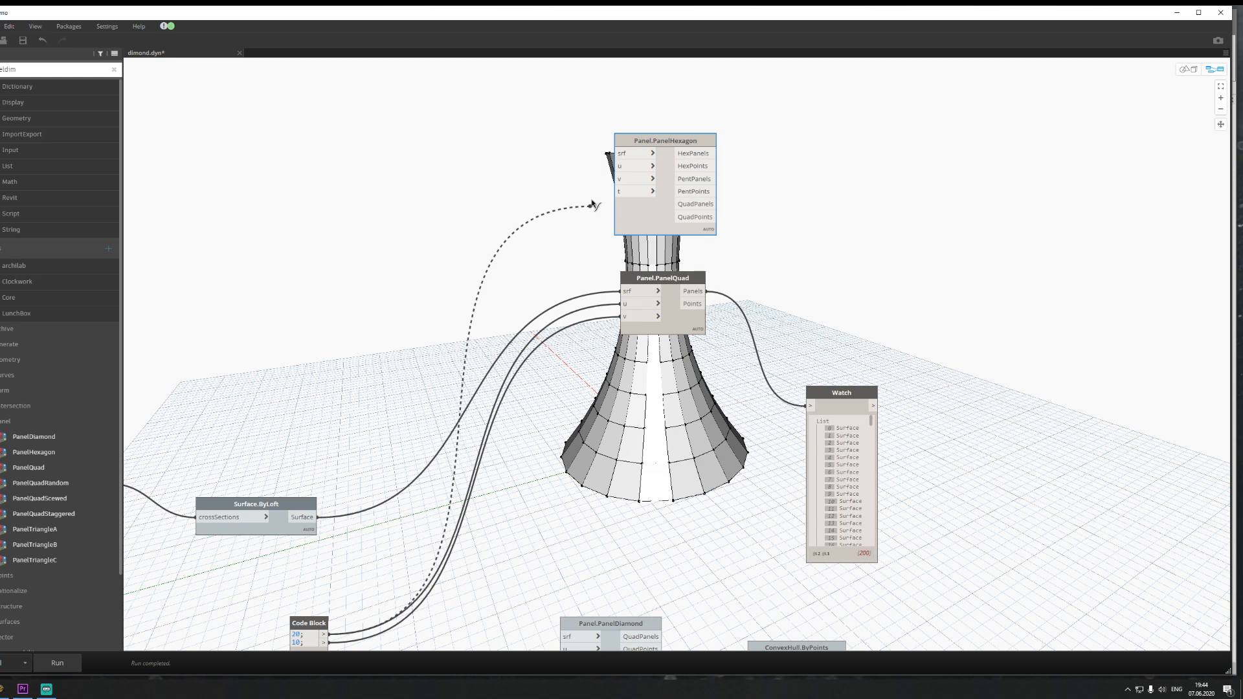
{"action": "left_click", "coordinate": [620, 167]}
{"action": "left_click", "coordinate": [327, 642]}
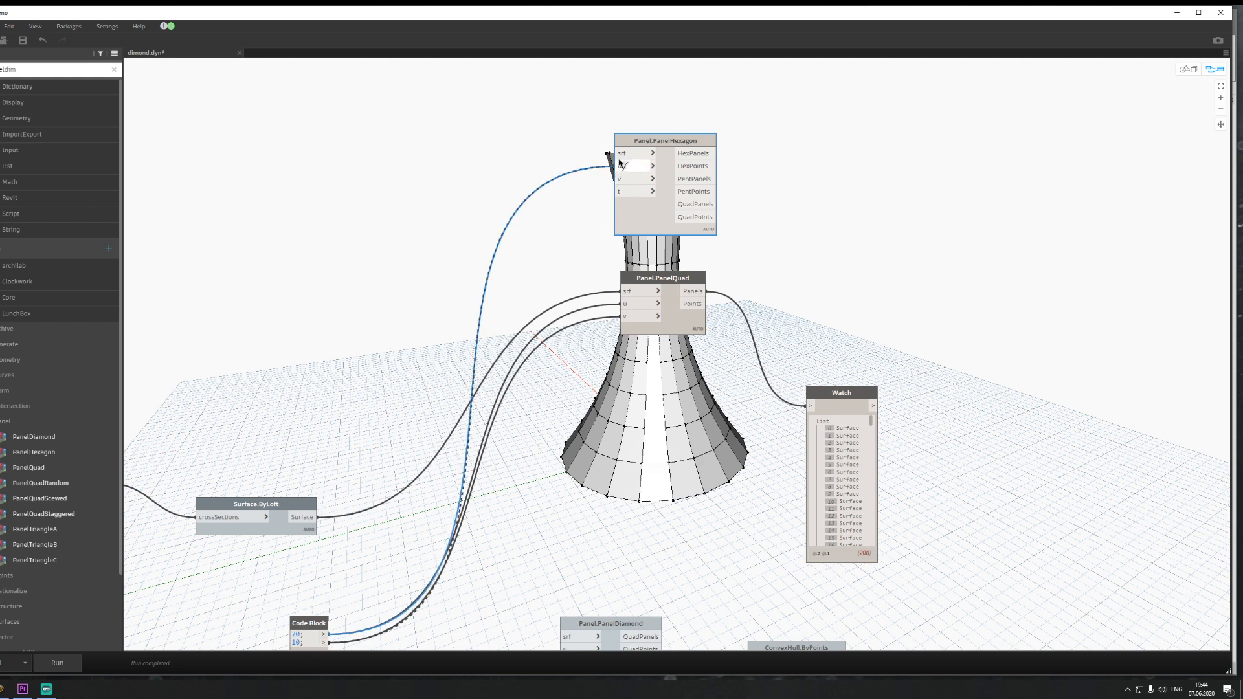
{"action": "left_click", "coordinate": [623, 180]}
{"action": "left_click", "coordinate": [333, 499]}
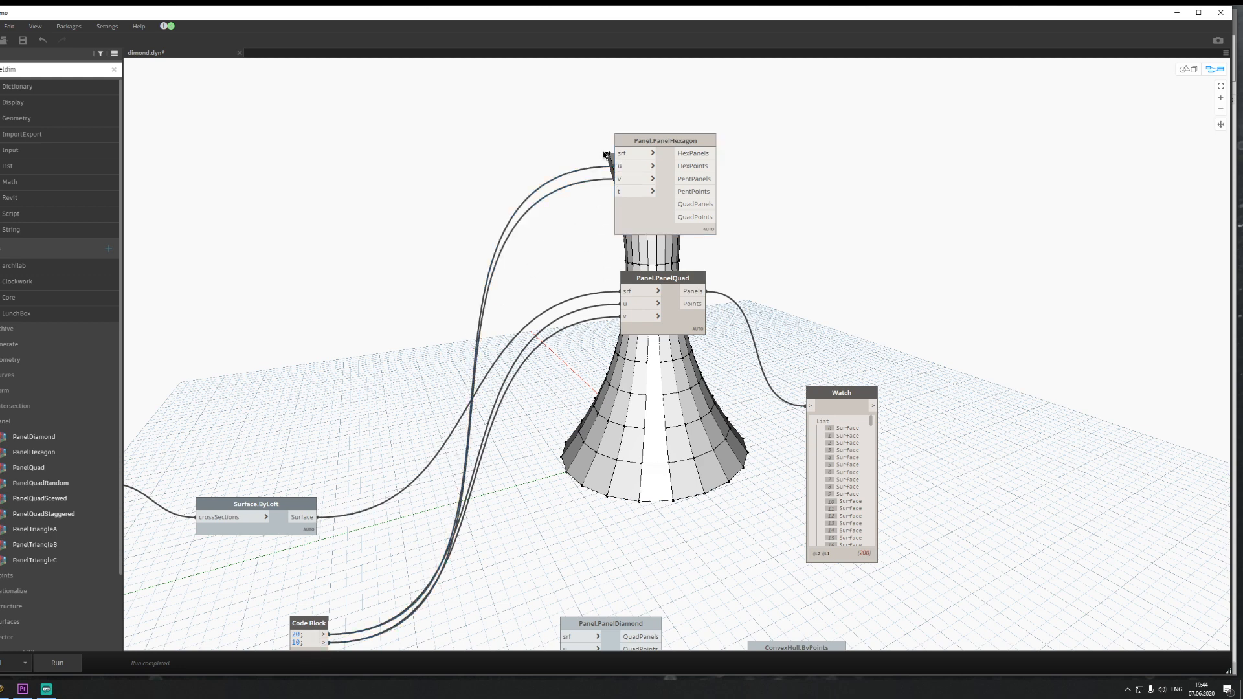
{"action": "left_click", "coordinate": [305, 517]}
{"action": "left_click", "coordinate": [618, 154]}
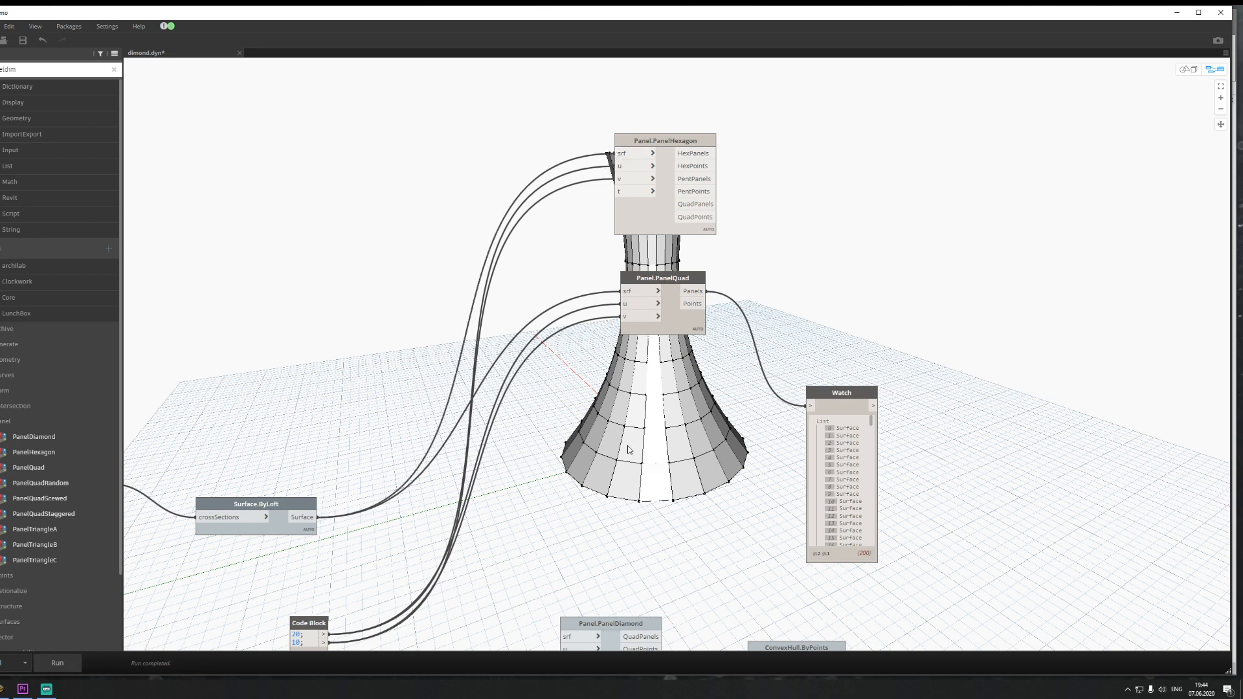
Step: Add a code block with the value 10, connect it to the t input of Panel.PanelHexagon and run the graph
{"action": "middle_click_drag", "start_coordinate": [726, 464], "coordinate": [504, 475]}
{"action": "left_click_drag", "start_coordinate": [449, 217], "coordinate": [499, 212]}
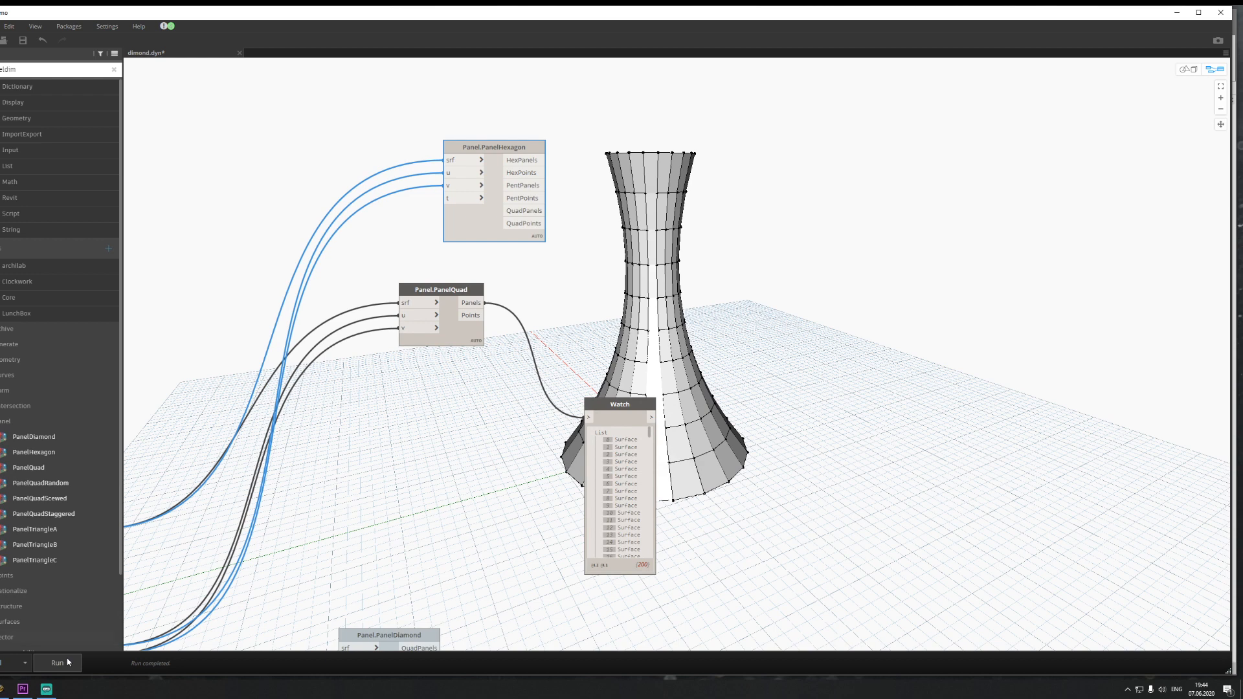
{"action": "middle_click_drag", "start_coordinate": [506, 425], "coordinate": [561, 434]}
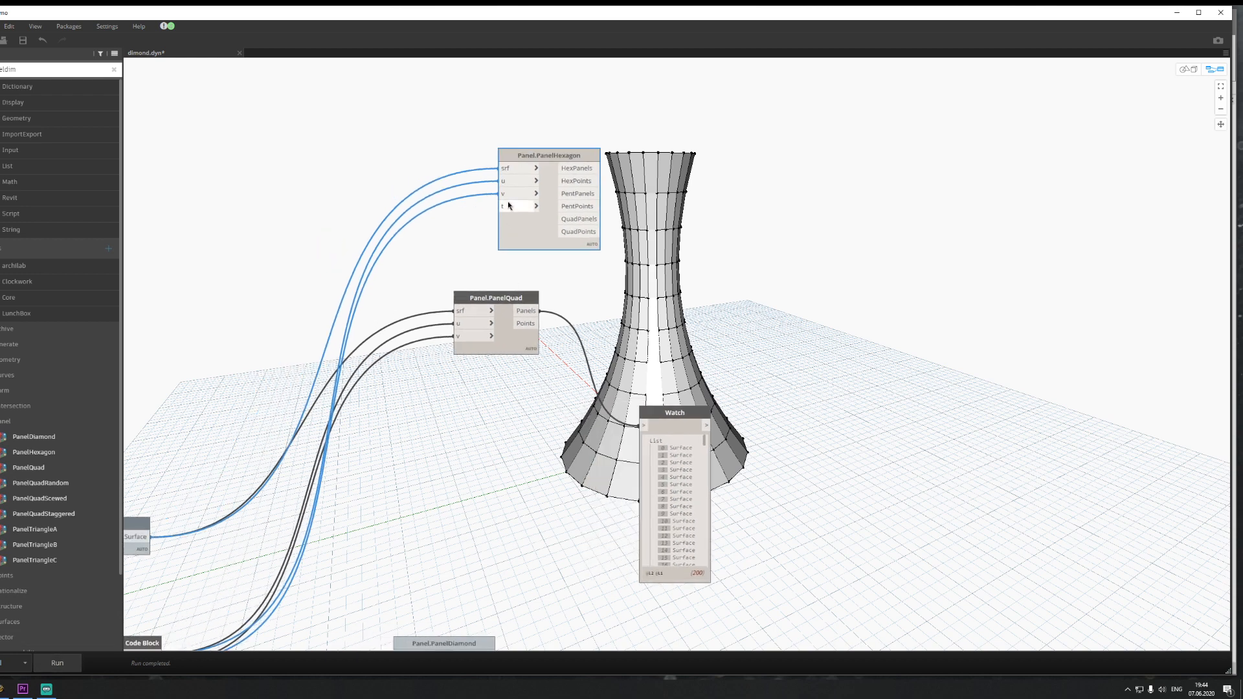
{"action": "double_click", "coordinate": [423, 247]}
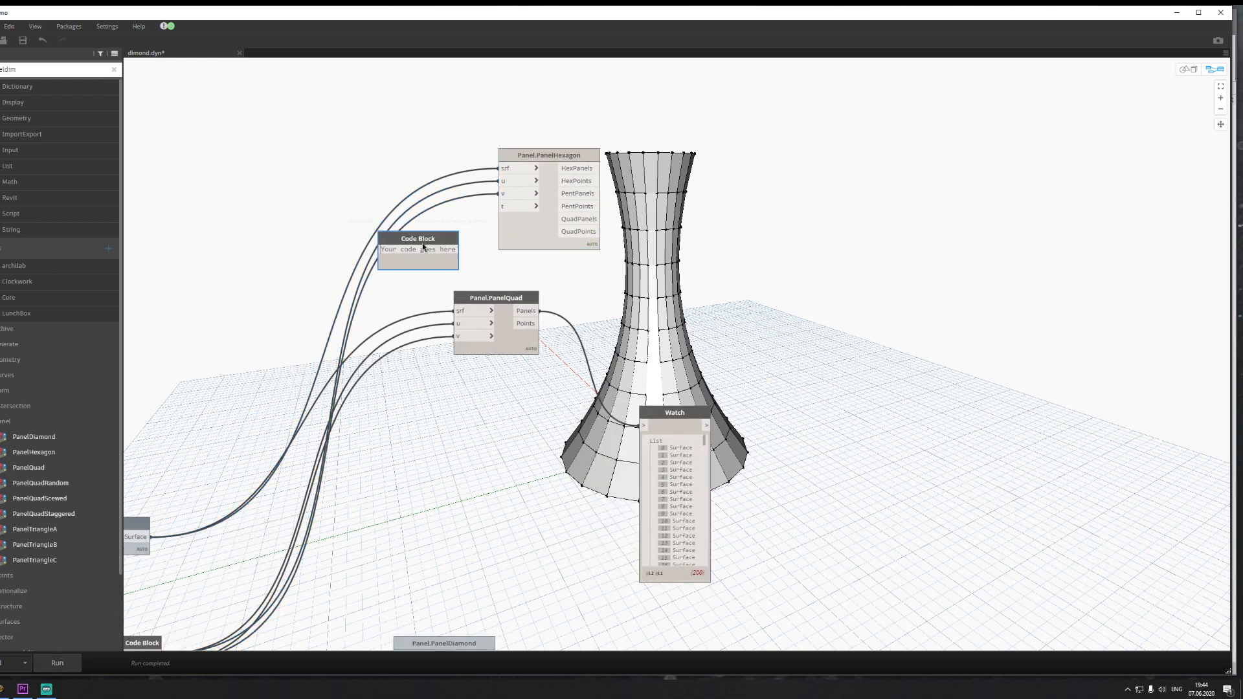
{"action": "type", "text": "10"}
{"action": "left_click", "coordinate": [445, 263]}
{"action": "left_click_drag", "start_coordinate": [413, 249], "coordinate": [499, 206]}
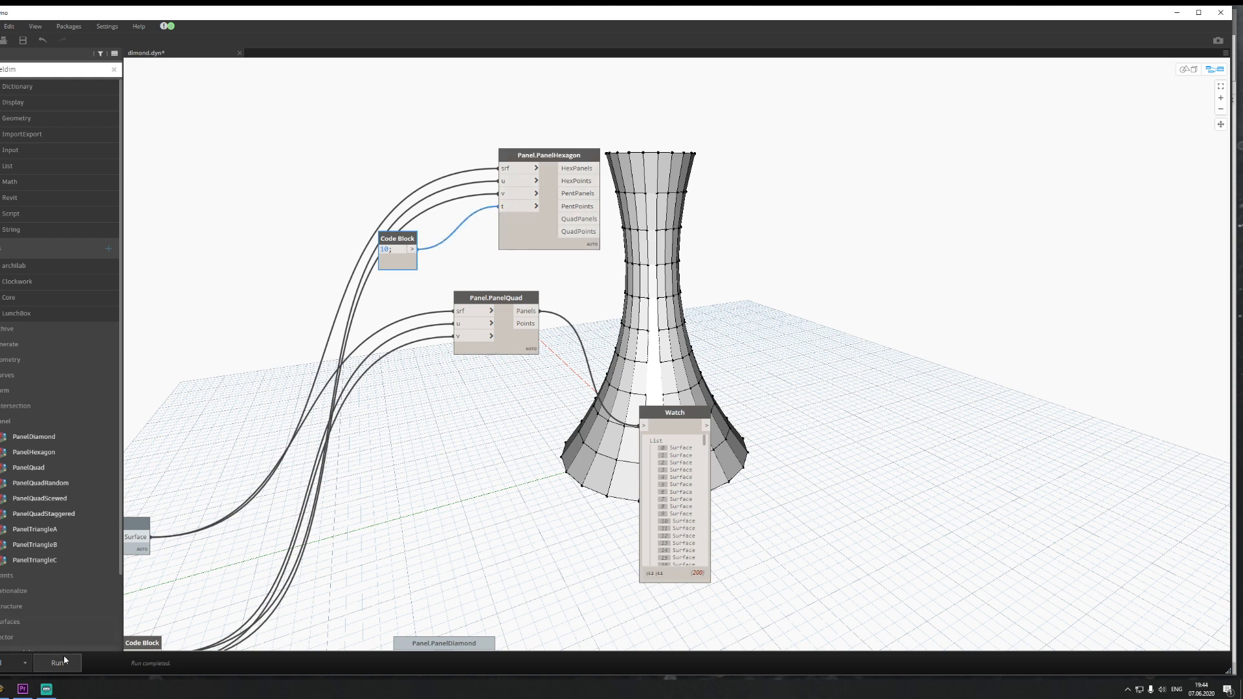
{"action": "left_click", "coordinate": [64, 658]}
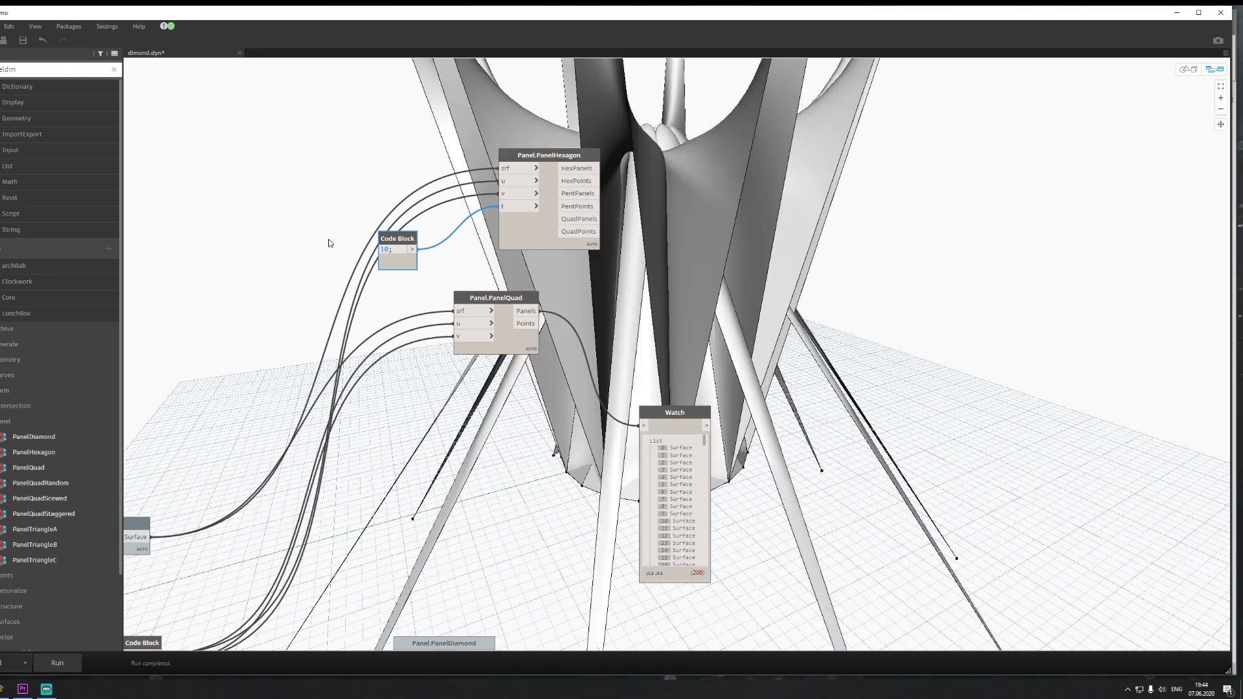
Step: Disconnect the srf, u and v inputs of Panel.PanelQuad and move that node farther below Panel.PanelHexagon
{"action": "left_click", "coordinate": [1189, 68]}
{"action": "scroll", "coordinate": [835, 297], "scroll_direction": "down", "scroll_amount": 5}
{"action": "scroll", "coordinate": [790, 296], "scroll_direction": "up", "scroll_amount": 2}
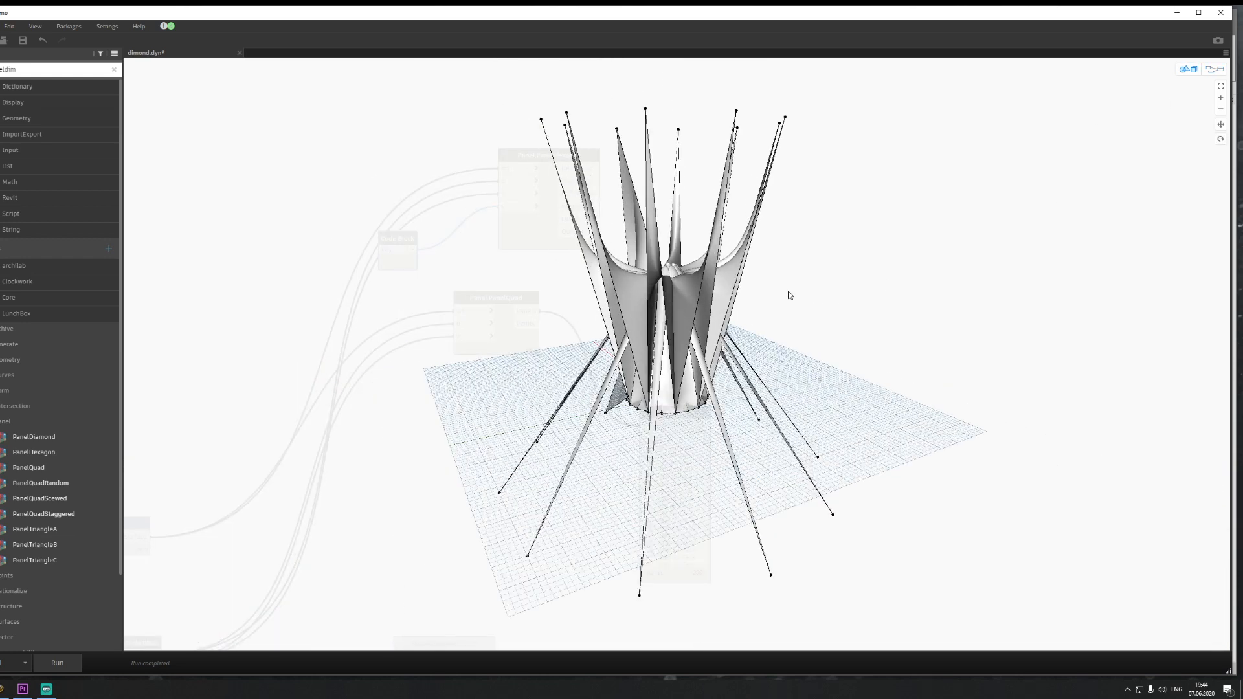
{"action": "left_click", "coordinate": [1215, 69]}
{"action": "left_click_drag", "start_coordinate": [939, 225], "coordinate": [874, 255]}
{"action": "middle_click_drag", "start_coordinate": [632, 260], "coordinate": [640, 274]}
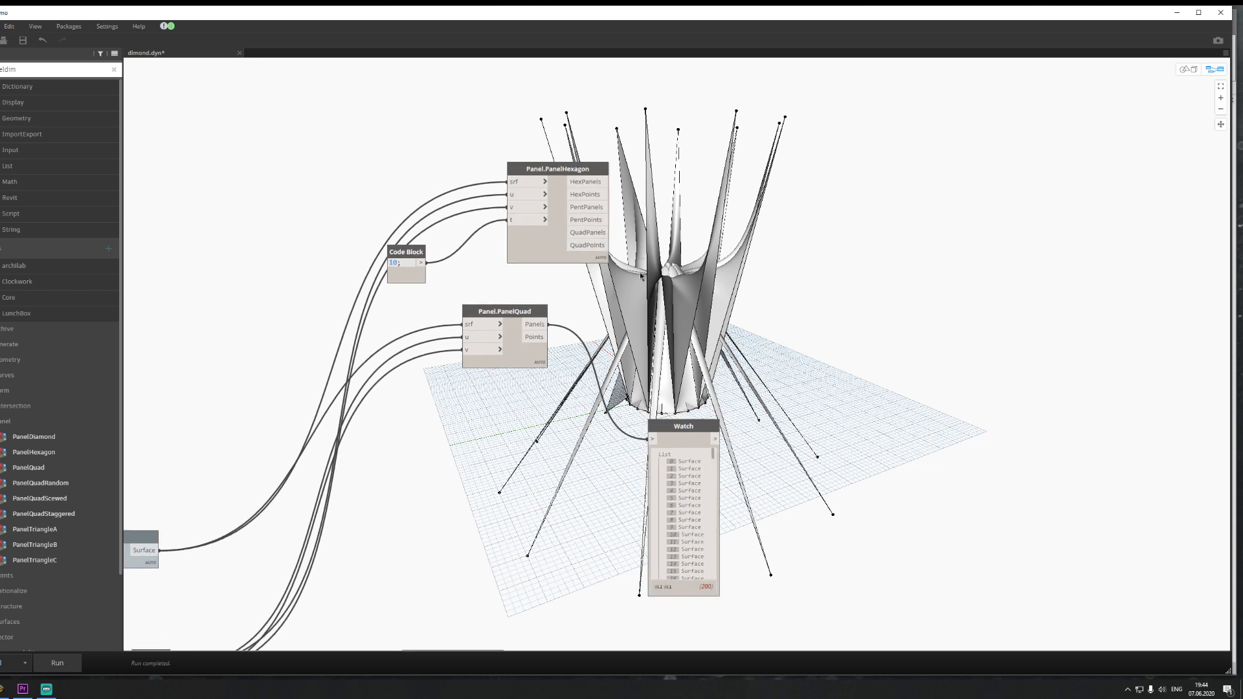
{"action": "left_click", "coordinate": [522, 356]}
{"action": "left_click_drag", "start_coordinate": [468, 326], "coordinate": [428, 374]}
{"action": "left_click_drag", "start_coordinate": [527, 367], "coordinate": [541, 508]}
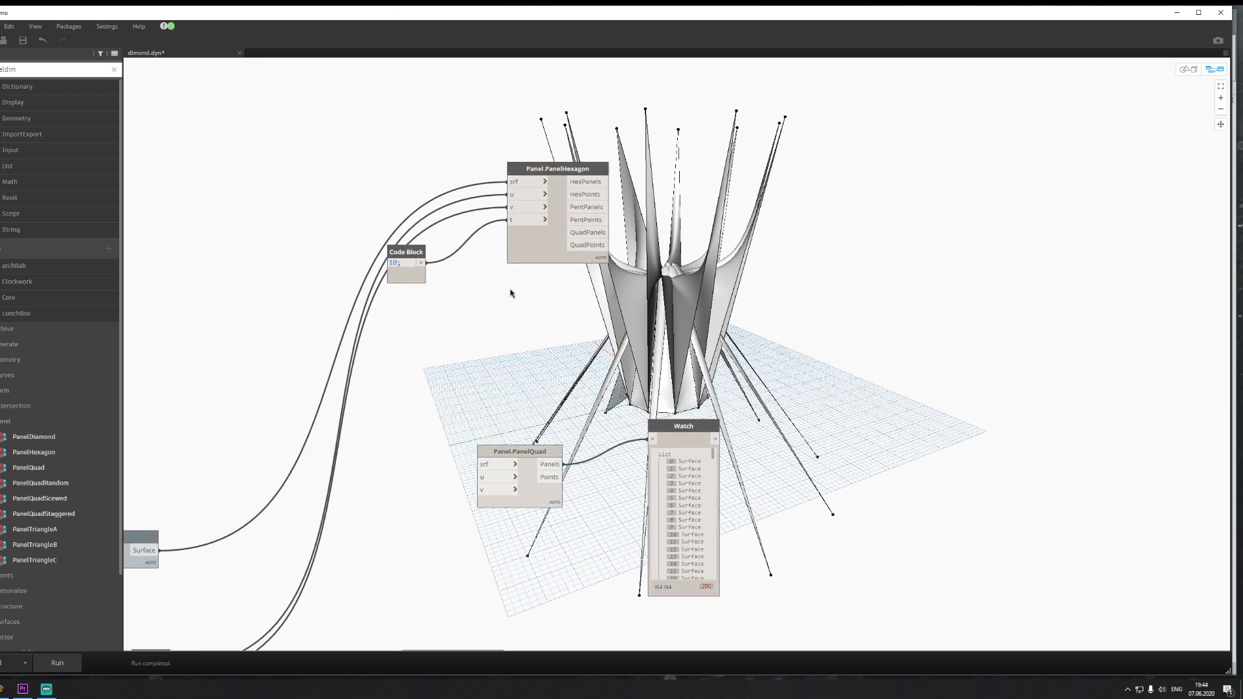
Step: Set the code block value feeding the t input of Panel.PanelHexagon to 2
{"action": "middle_click_drag", "start_coordinate": [473, 269], "coordinate": [505, 297]}
{"action": "left_click_drag", "start_coordinate": [441, 285], "coordinate": [472, 291]}
{"action": "type", "text": "2"}
{"action": "left_click", "coordinate": [538, 396]}
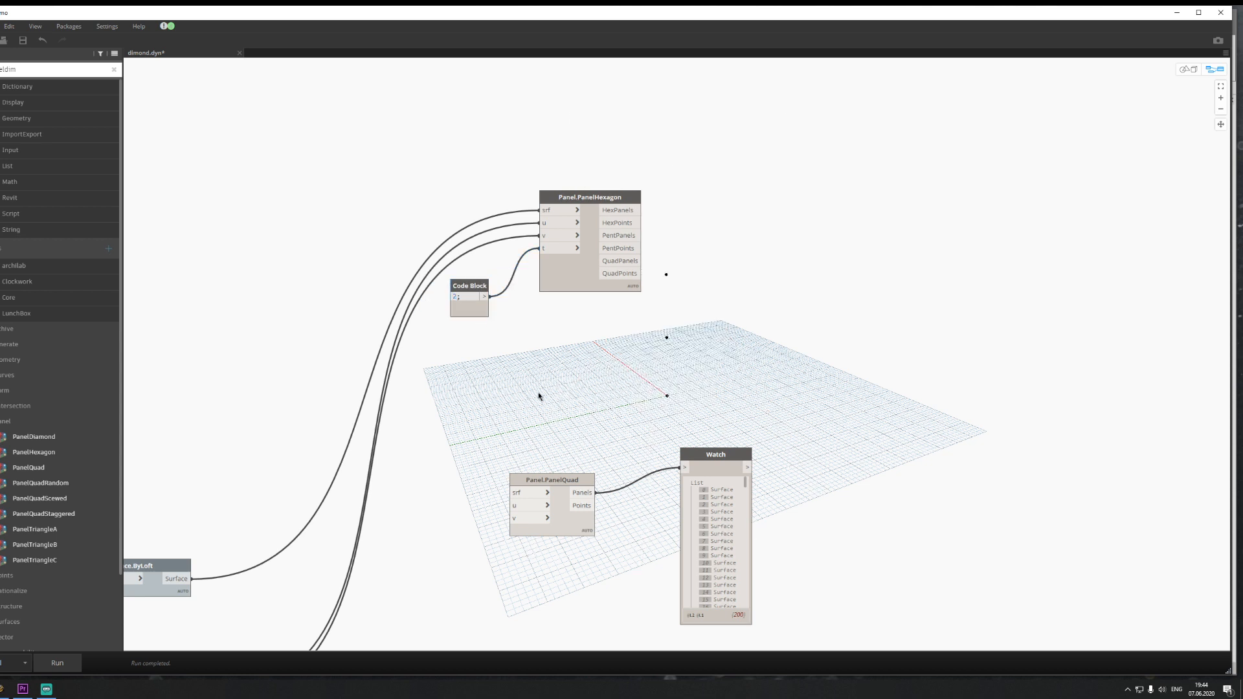
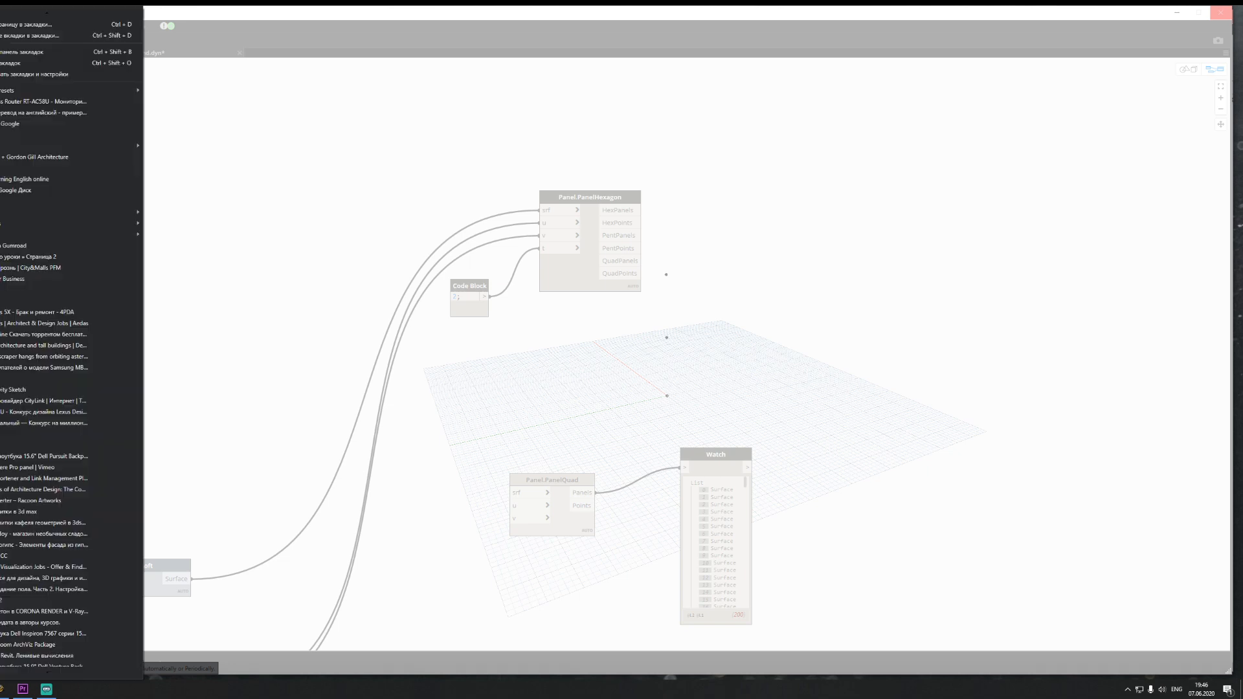
Step: Force the unresponsive Revit and Dynamo session to close and cancel the problem report
{"action": "left_click", "coordinate": [5, 180]}
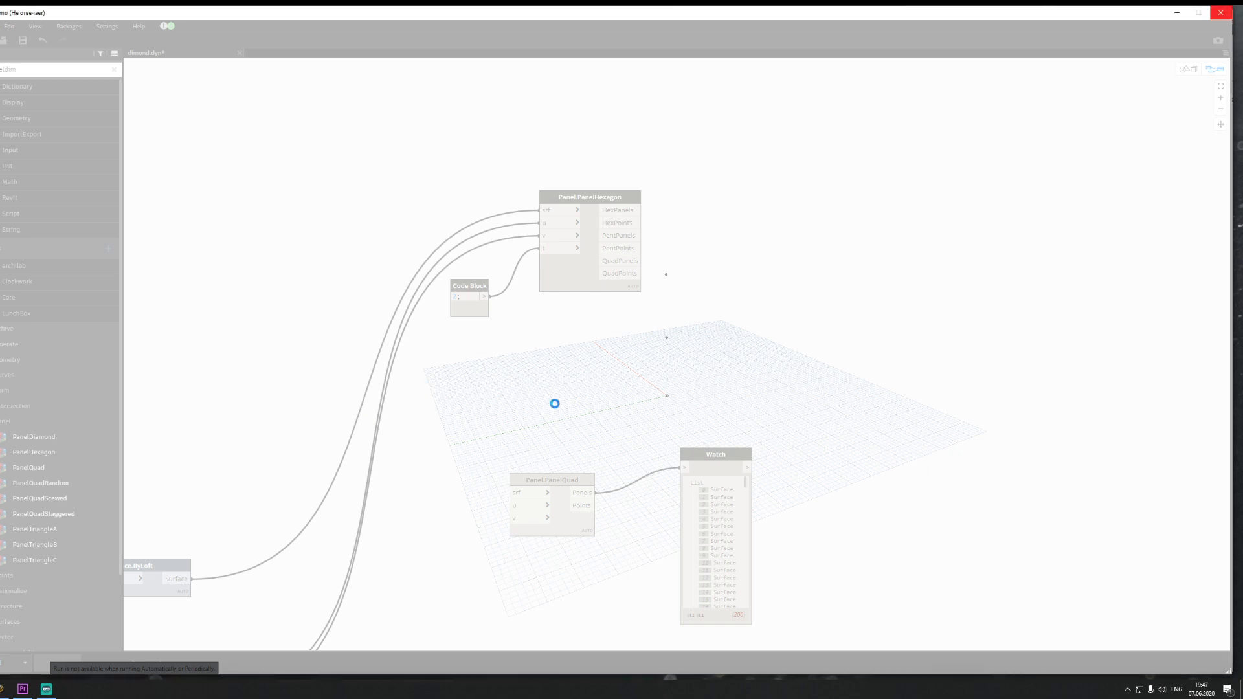
{"action": "left_click", "coordinate": [1221, 12]}
{"action": "left_click", "coordinate": [570, 357]}
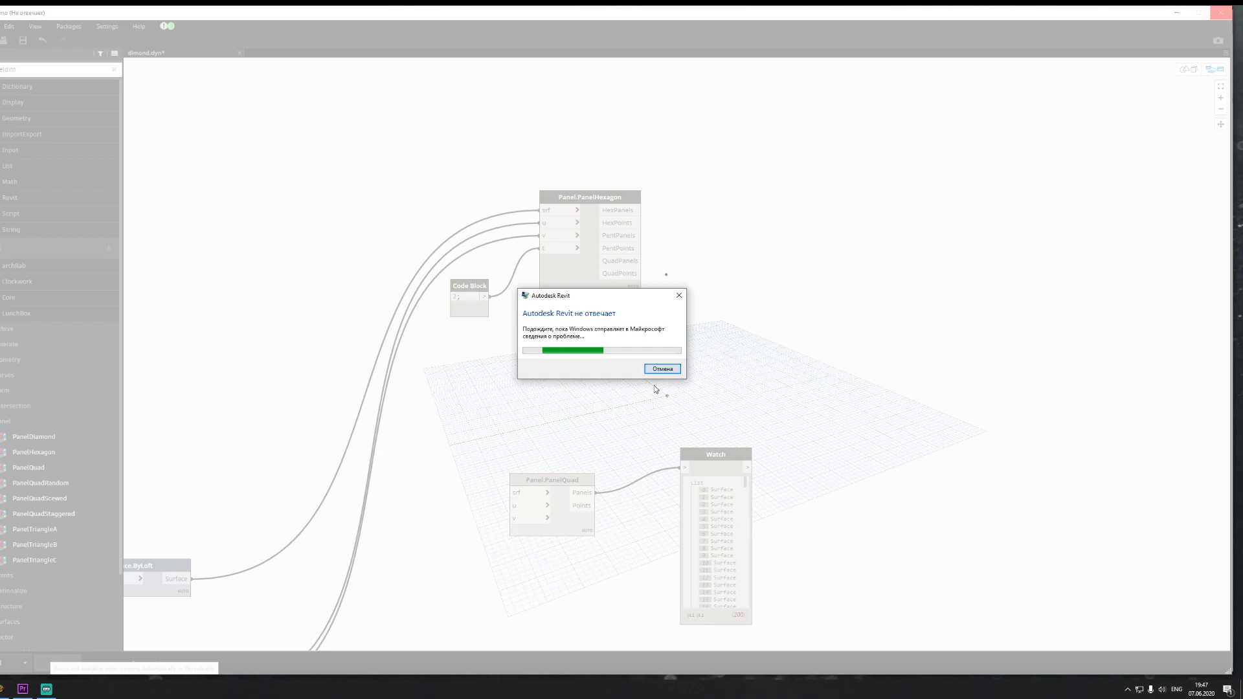
{"action": "left_click", "coordinate": [662, 369]}
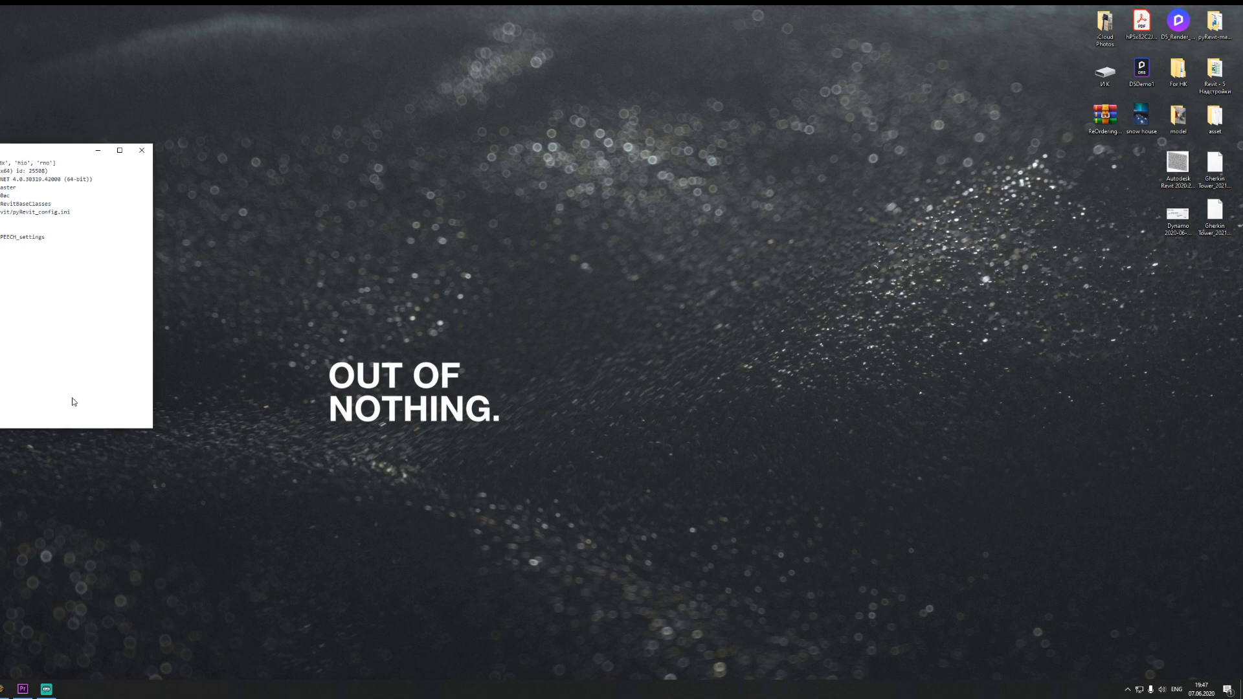
Step: Close the pyRevit output window, enlarge Revit and create a family from the Metric Mass template in the Conceptual Mass folder
{"action": "left_click", "coordinate": [142, 151]}
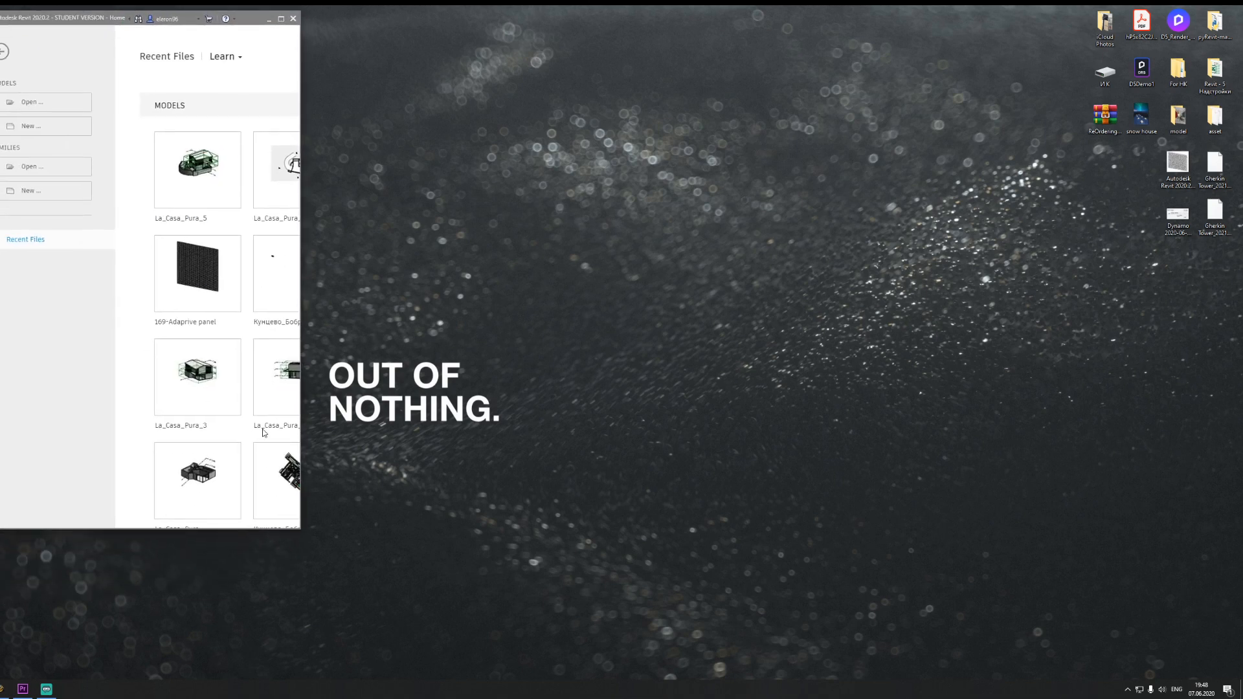
{"action": "left_click_drag", "start_coordinate": [298, 528], "coordinate": [1230, 673]}
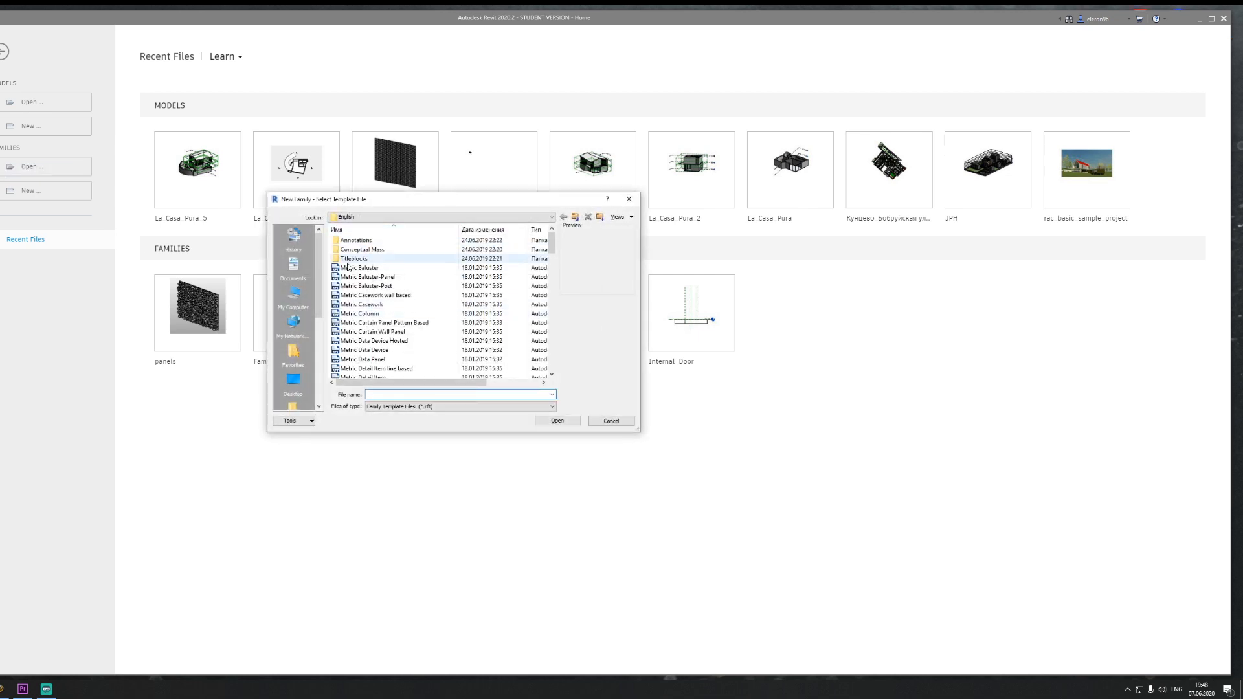
{"action": "left_click", "coordinate": [392, 217]}
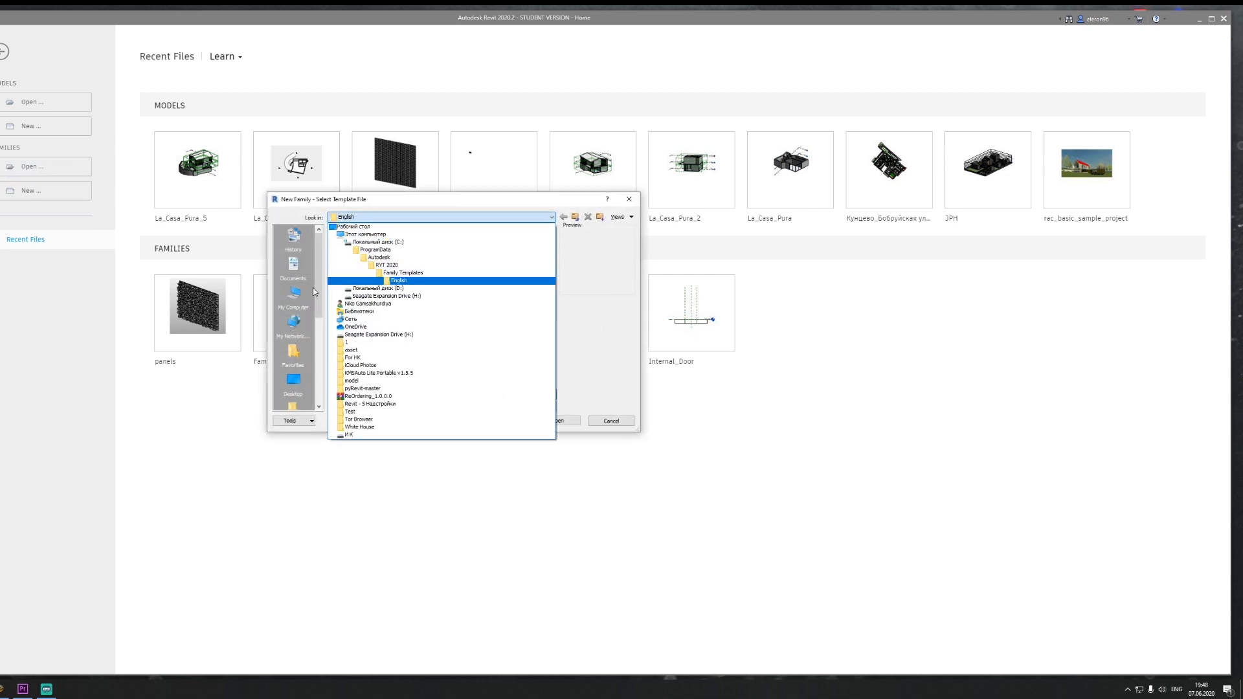
{"action": "left_click", "coordinate": [399, 280]}
{"action": "double_click", "coordinate": [363, 252]}
{"action": "left_click", "coordinate": [356, 240]}
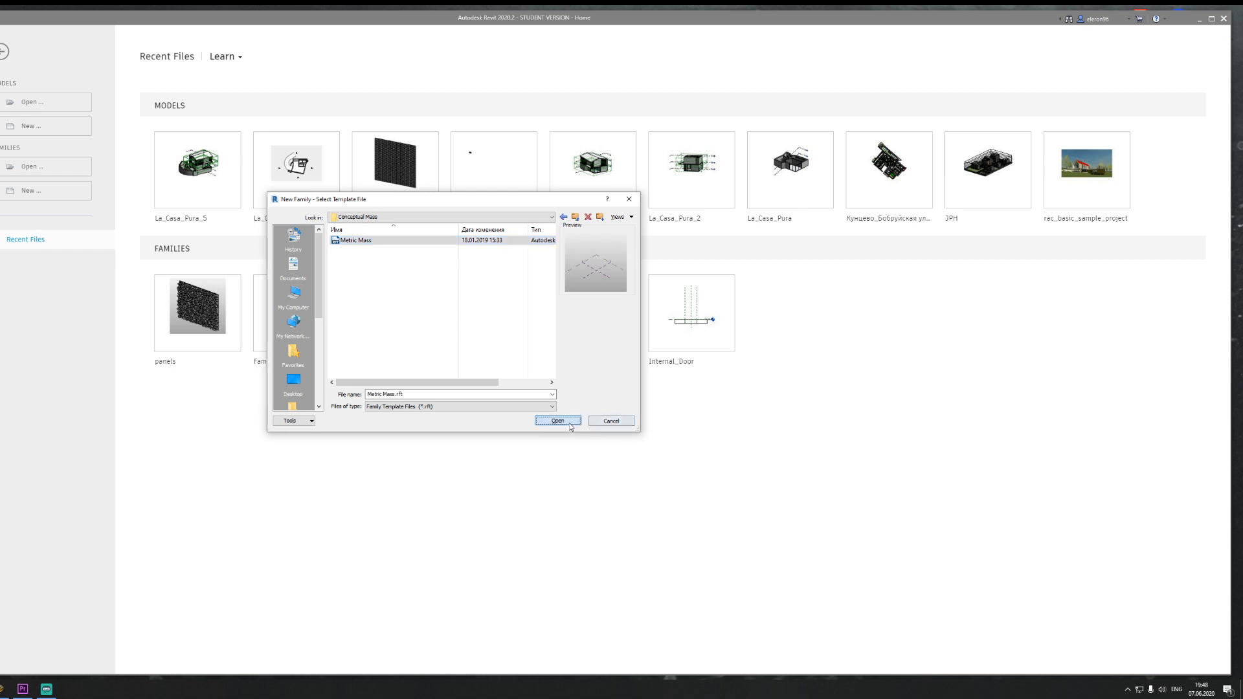
{"action": "left_click", "coordinate": [570, 425]}
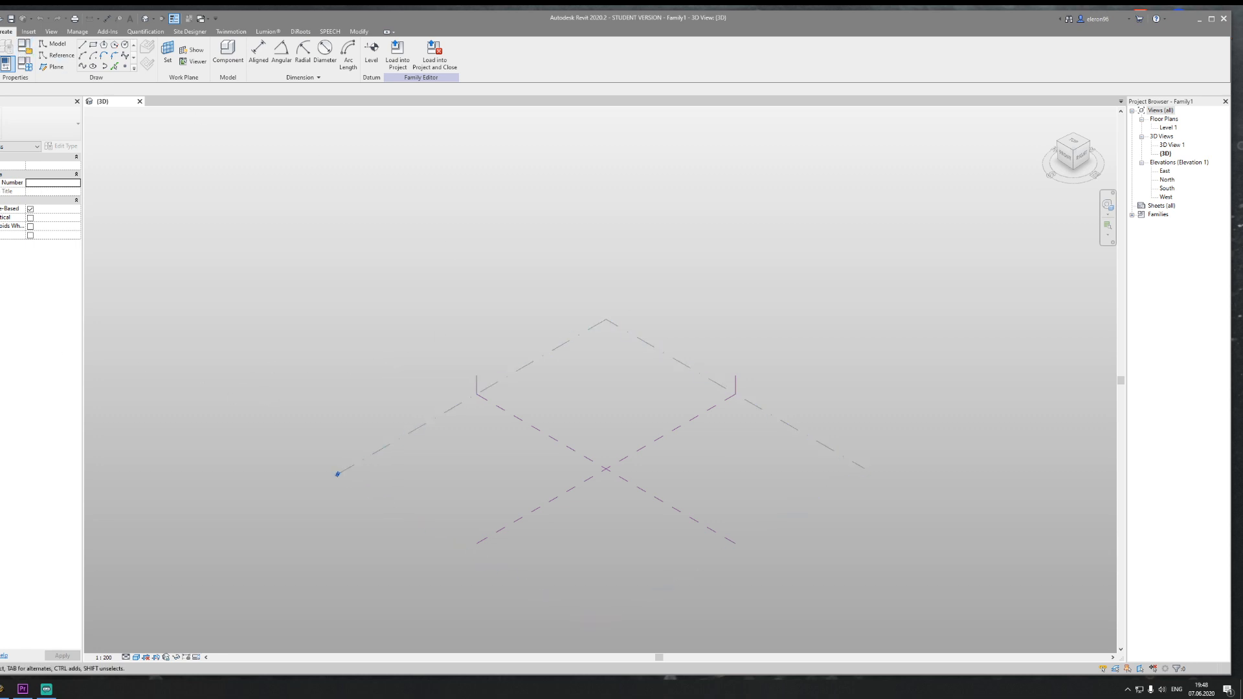
Step: Launch Dynamo from Revit, open the graph dimond.dyn and enlarge the Dynamo window
{"action": "left_click", "coordinate": [0, 31]}
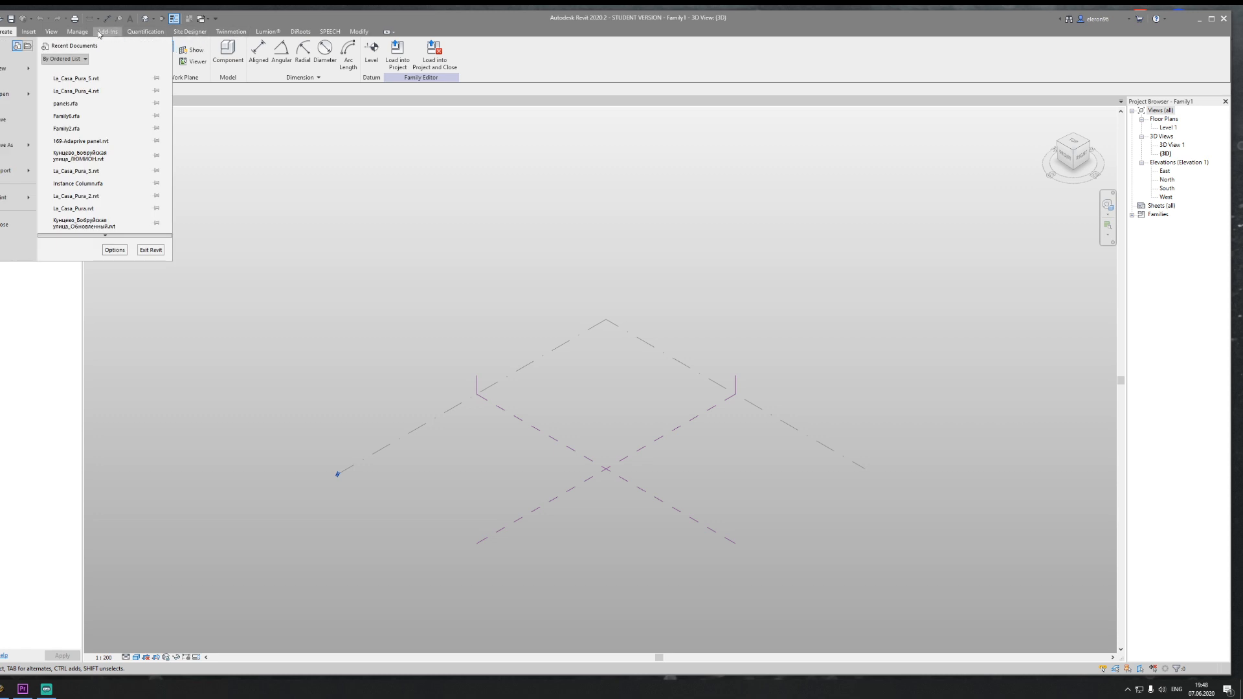
{"action": "left_click", "coordinate": [77, 31]}
{"action": "left_click", "coordinate": [566, 53]}
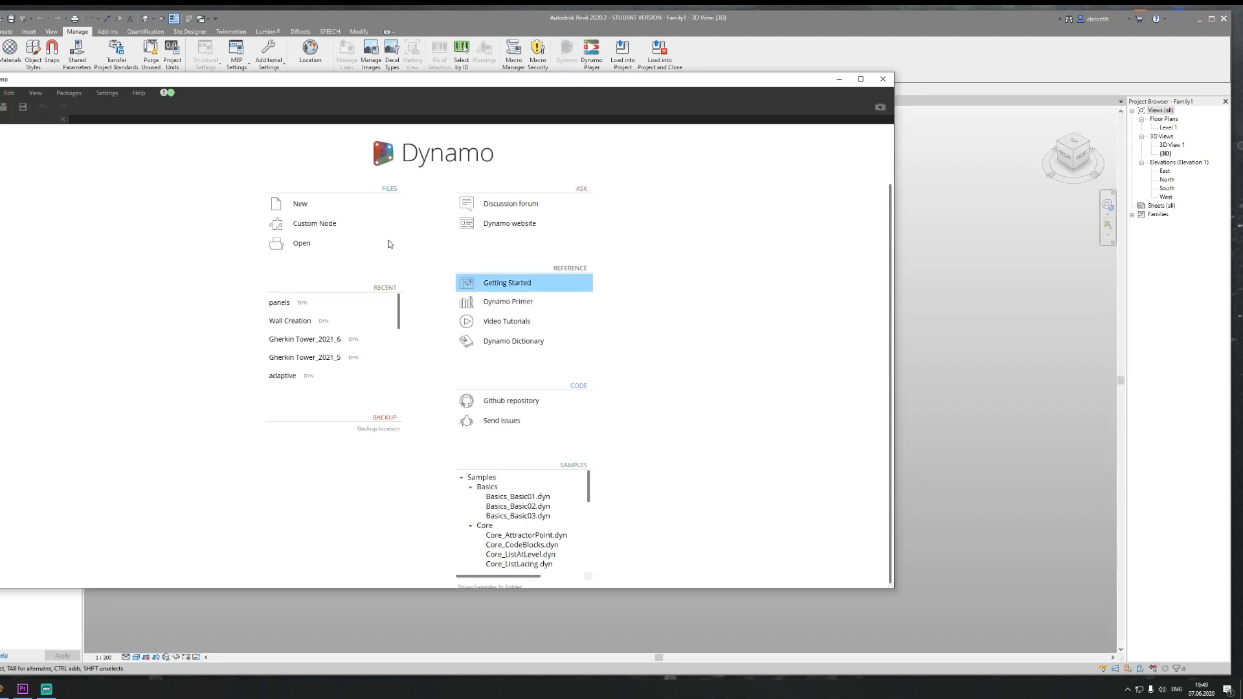
{"action": "left_click", "coordinate": [337, 243]}
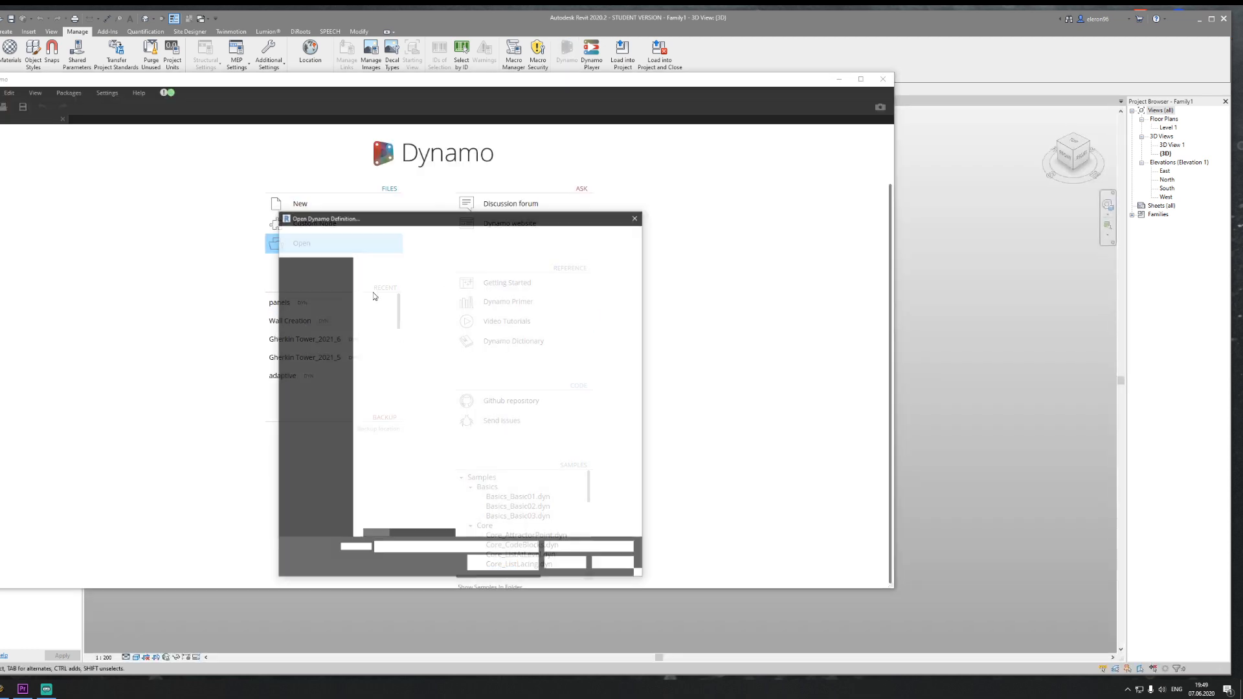
{"action": "left_click", "coordinate": [439, 298]}
{"action": "left_click", "coordinate": [561, 563]}
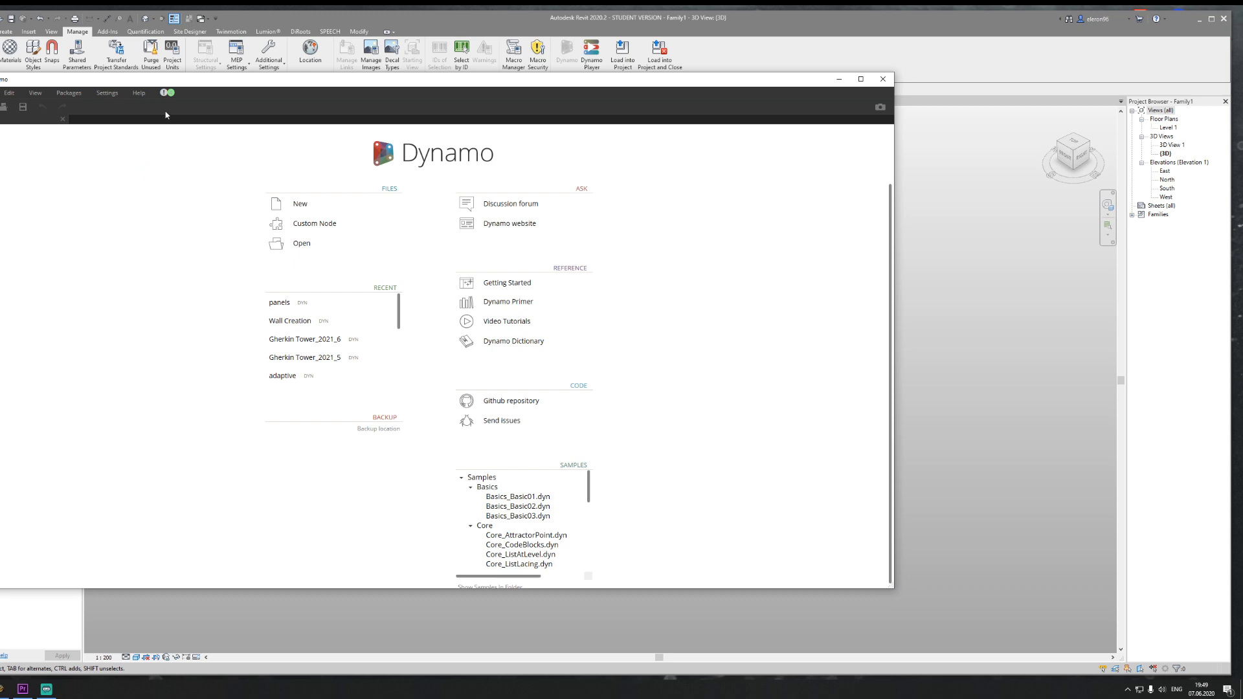
{"action": "left_click_drag", "start_coordinate": [142, 81], "coordinate": [138, 18]}
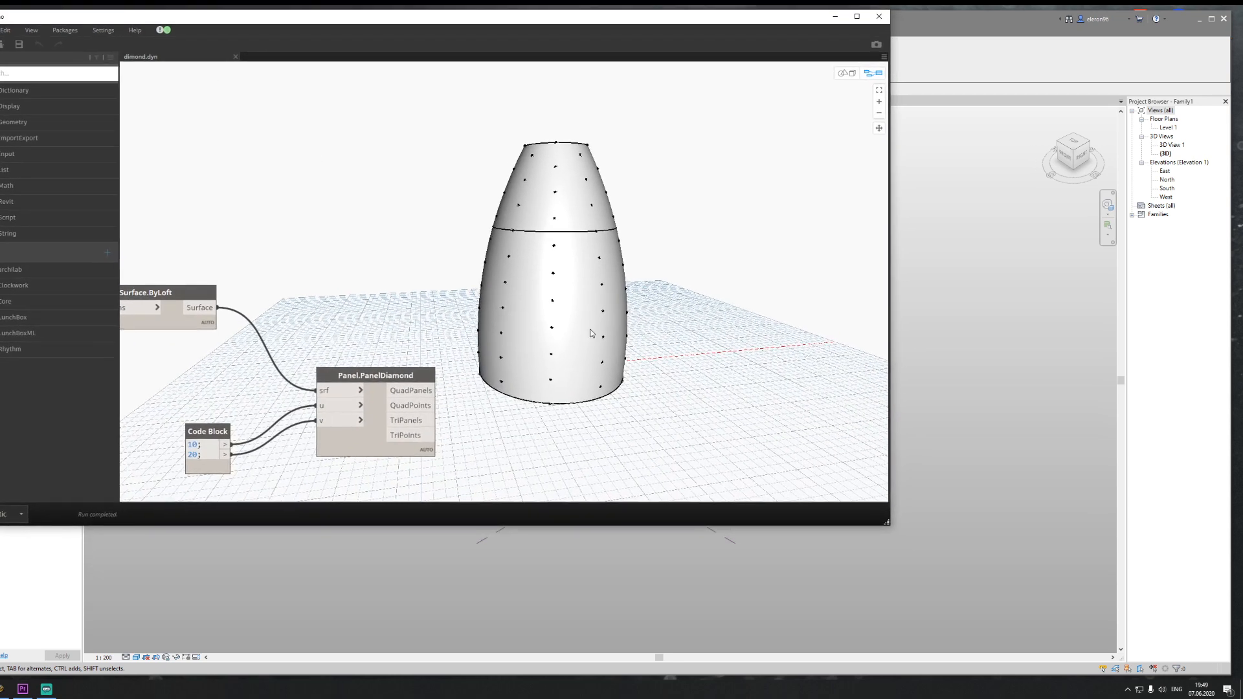
{"action": "left_click_drag", "start_coordinate": [886, 522], "coordinate": [1224, 660]}
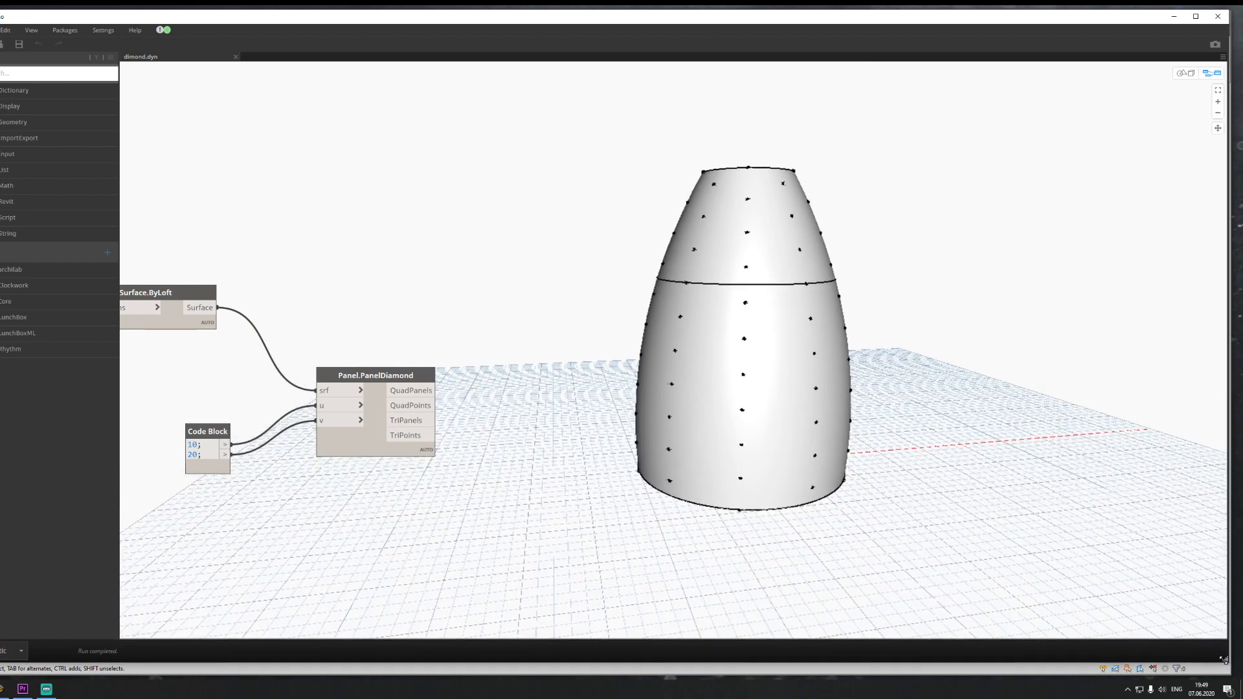
Step: Turn off the geometry preview of the Surface.ByLoft node
{"action": "middle_click_drag", "start_coordinate": [169, 315], "coordinate": [389, 314]}
{"action": "right_click", "coordinate": [390, 314]}
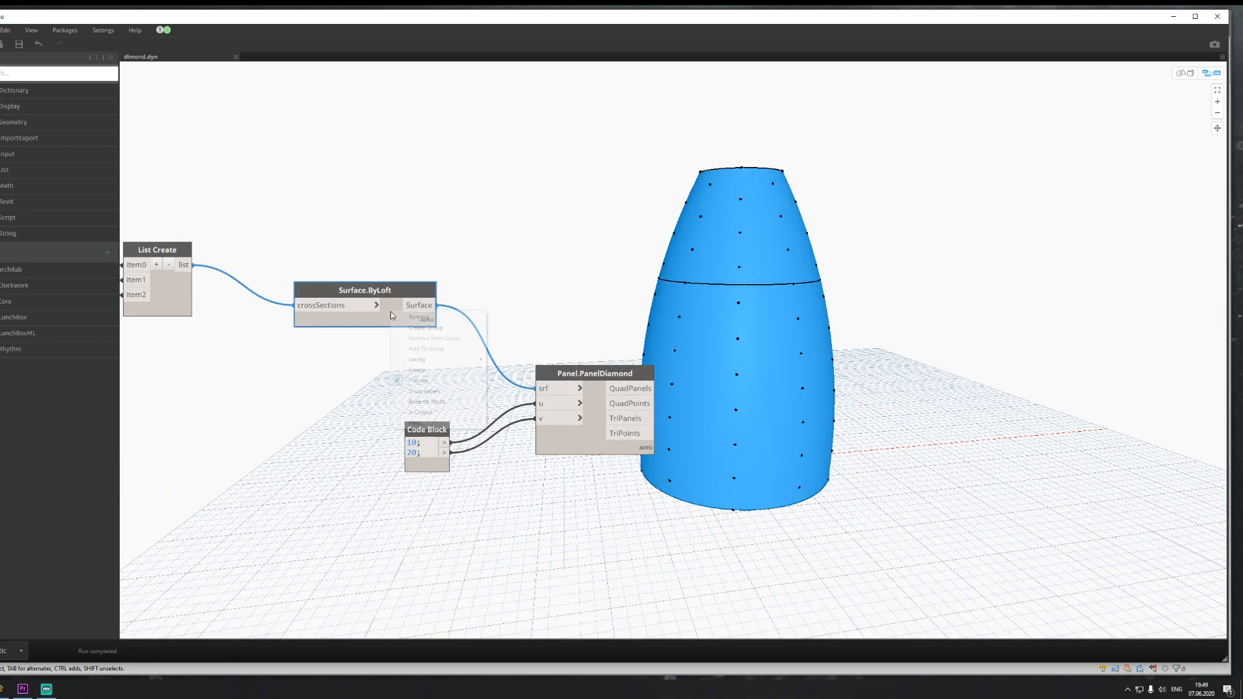
{"action": "left_click", "coordinate": [419, 380]}
{"action": "middle_click_drag", "start_coordinate": [679, 373], "coordinate": [479, 315]}
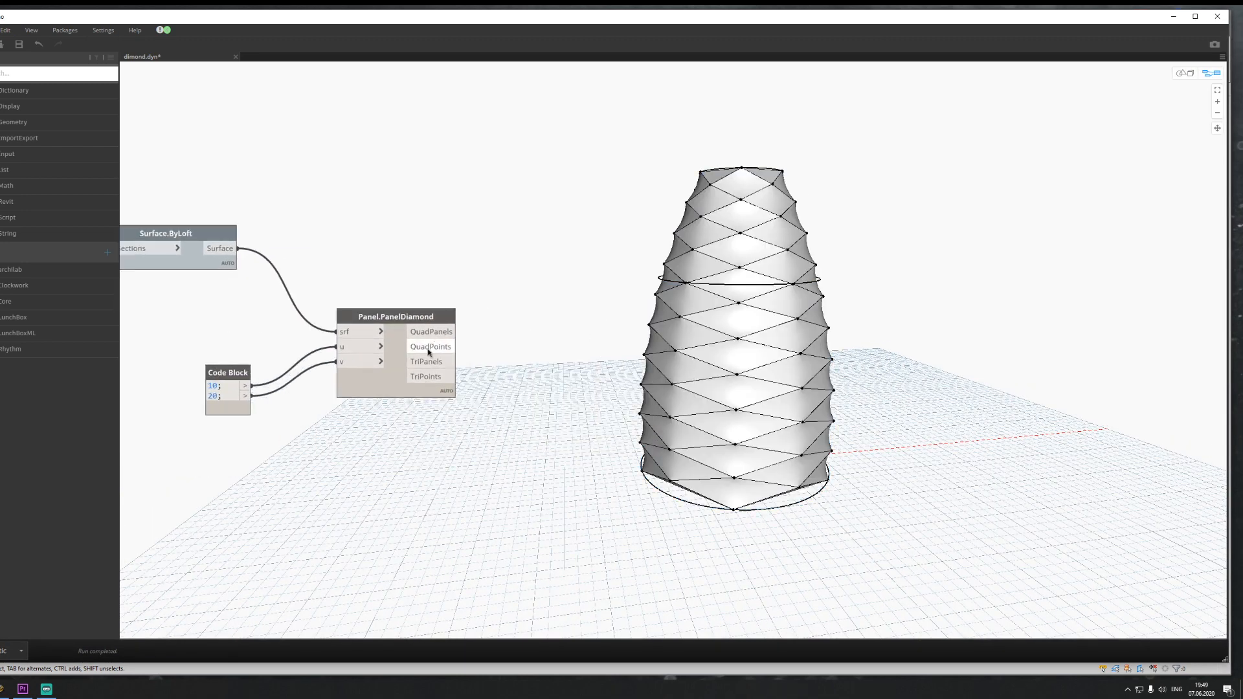
{"action": "middle_click_drag", "start_coordinate": [381, 458], "coordinate": [434, 432]}
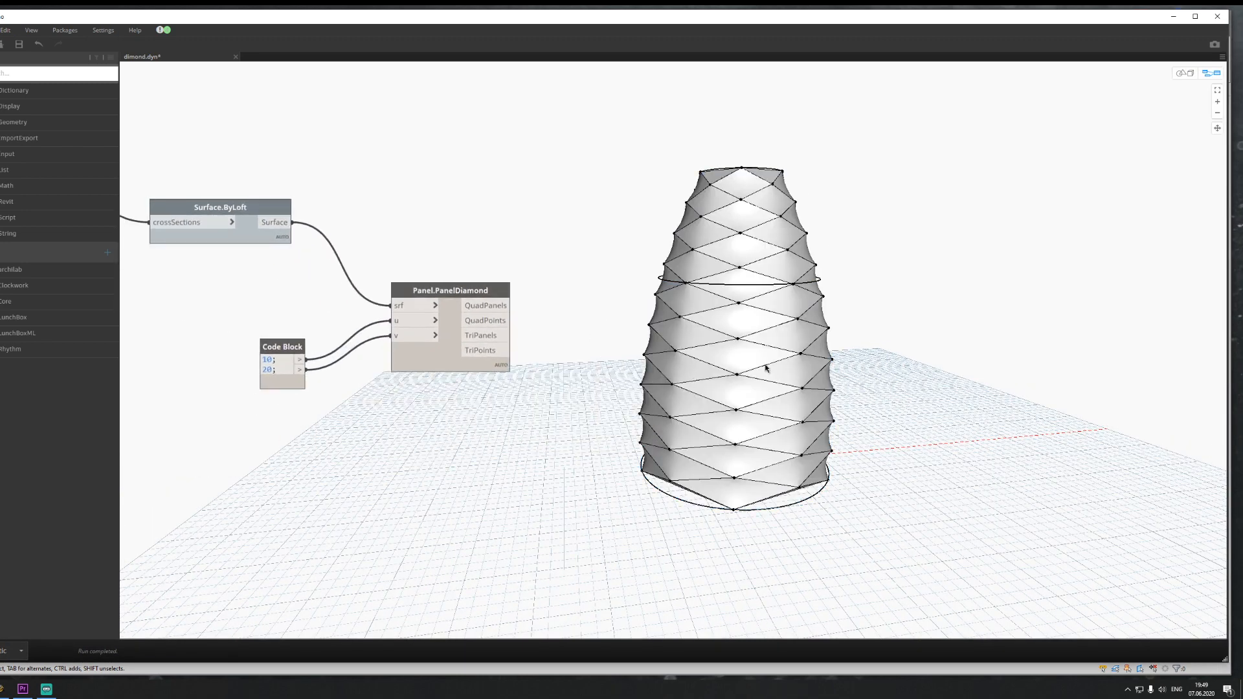
Step: Set the code block values driving u and v of Panel.PanelDiamond to 20 and 10
{"action": "left_click_drag", "start_coordinate": [275, 369], "coordinate": [235, 364]}
{"action": "left_click", "coordinate": [269, 371]}
{"action": "double_click", "coordinate": [270, 370]}
{"action": "type", "text": "12"}
{"action": "key", "text": "BackSpace"}
{"action": "type", "text": "0"}
{"action": "left_click_drag", "start_coordinate": [272, 360], "coordinate": [251, 364]}
{"action": "type", "text": "20"}
{"action": "left_click", "coordinate": [175, 546]}
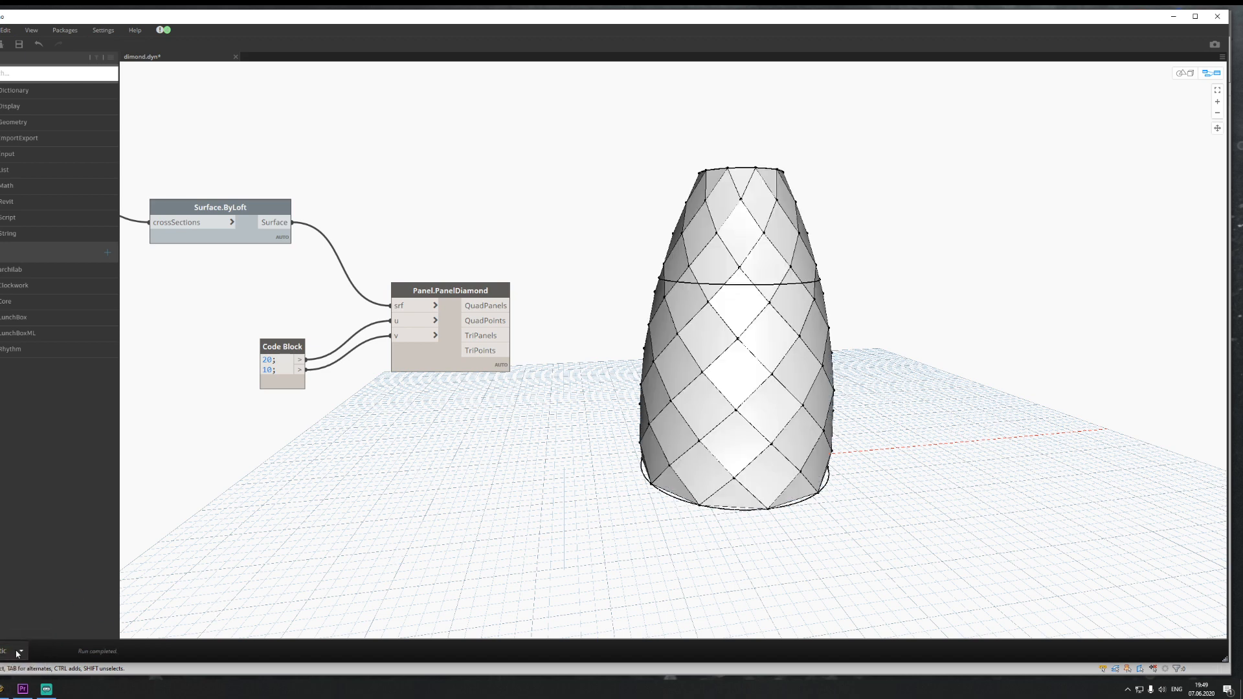
Step: Switch the graph's run mode to Manual and minimize the Dynamo window to return to Revit
{"action": "left_click", "coordinate": [13, 651]}
{"action": "left_click", "coordinate": [12, 599]}
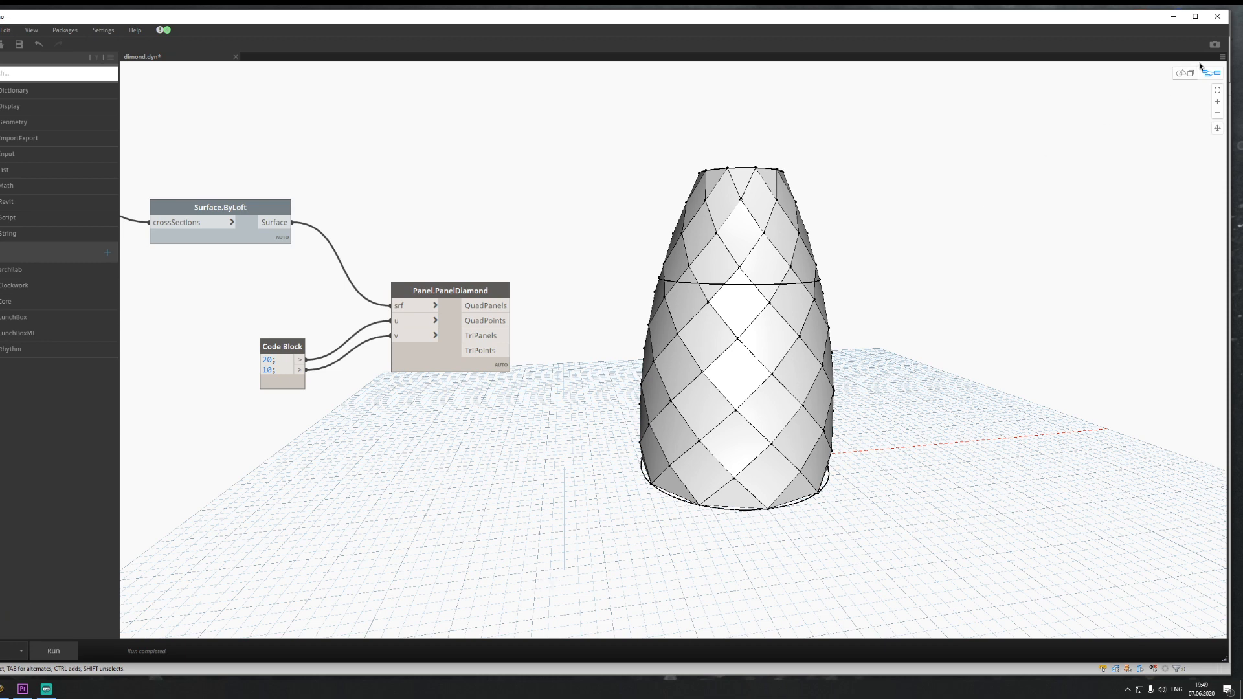
{"action": "left_click", "coordinate": [1173, 16]}
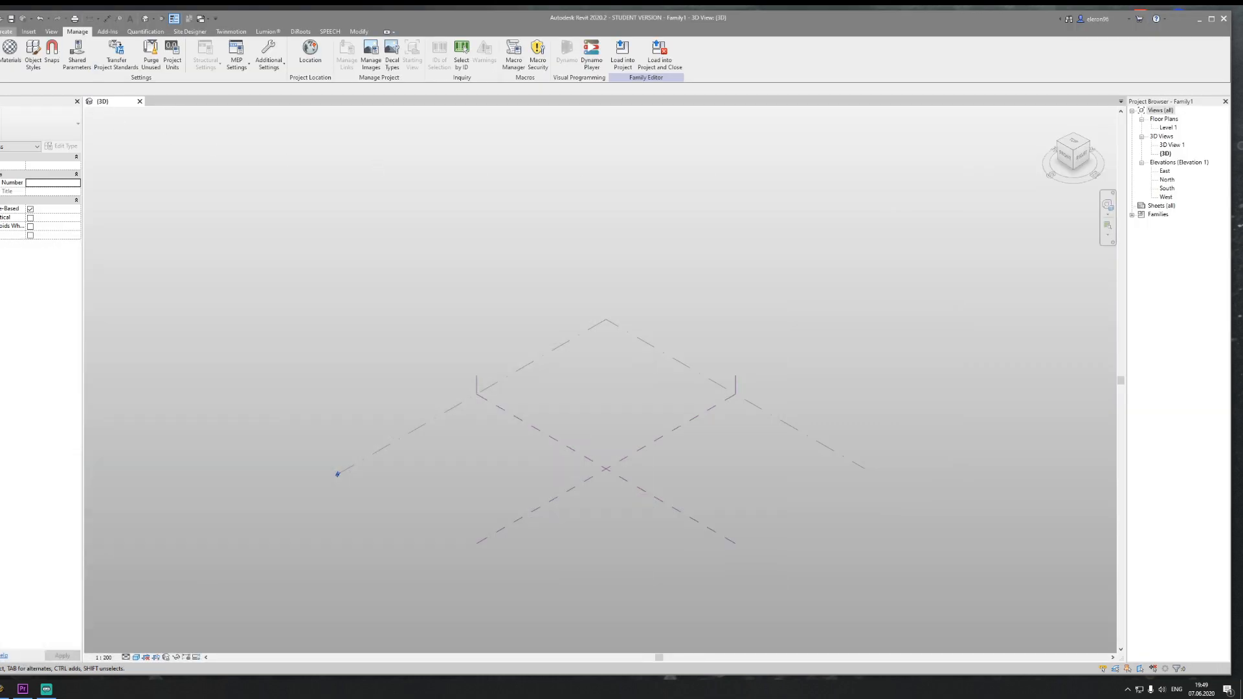
Step: Start a new family and bring up the choice of family templates
{"action": "left_click", "coordinate": [6, 32]}
{"action": "left_click", "coordinate": [0, 32]}
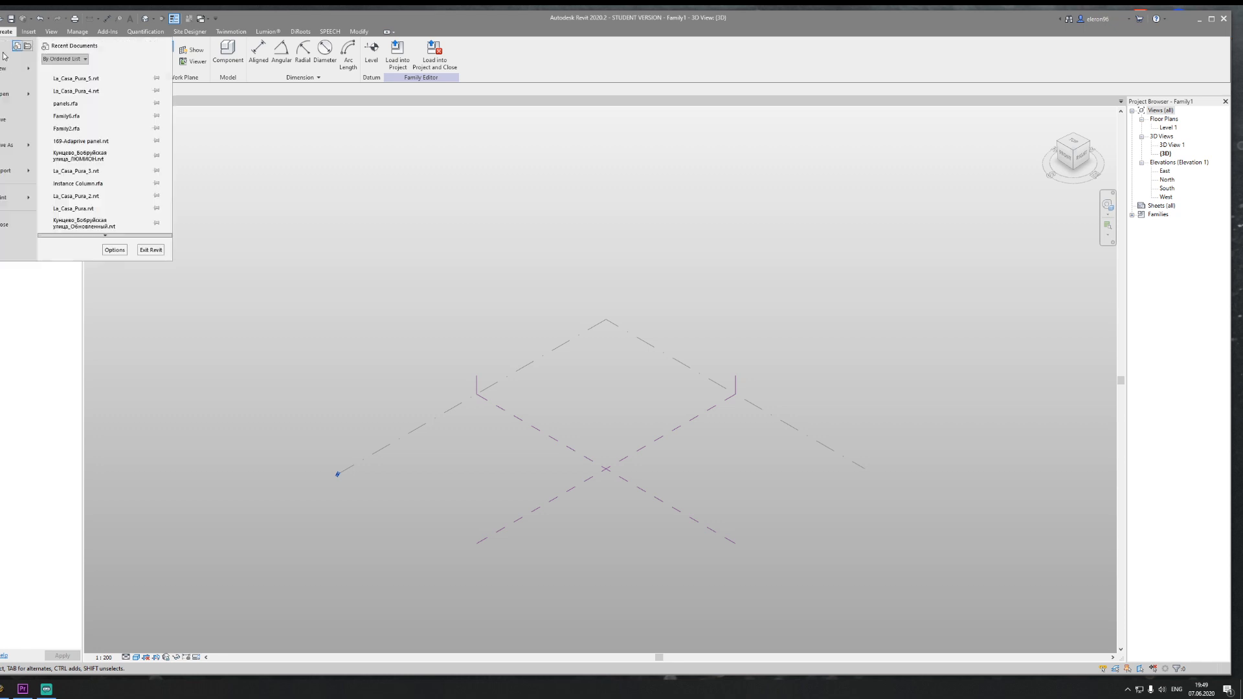
{"action": "mouse_move", "coordinate": [28, 69]}
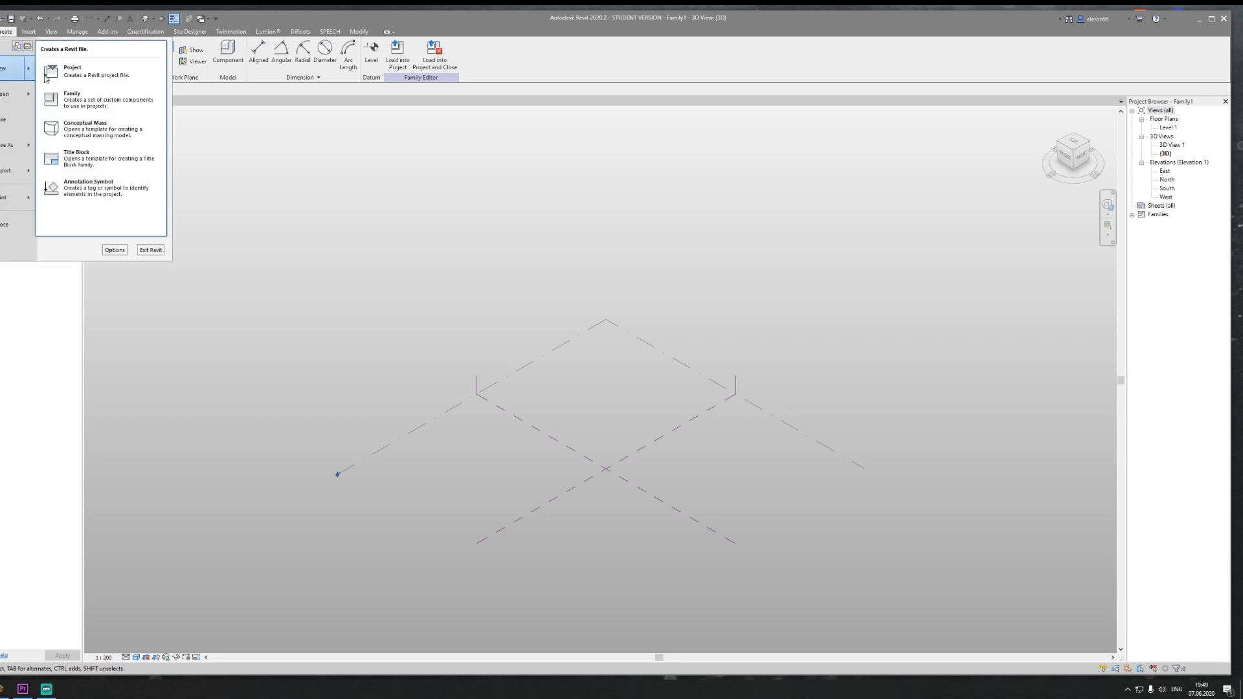
{"action": "left_click", "coordinate": [97, 102]}
{"action": "left_click", "coordinate": [483, 286]}
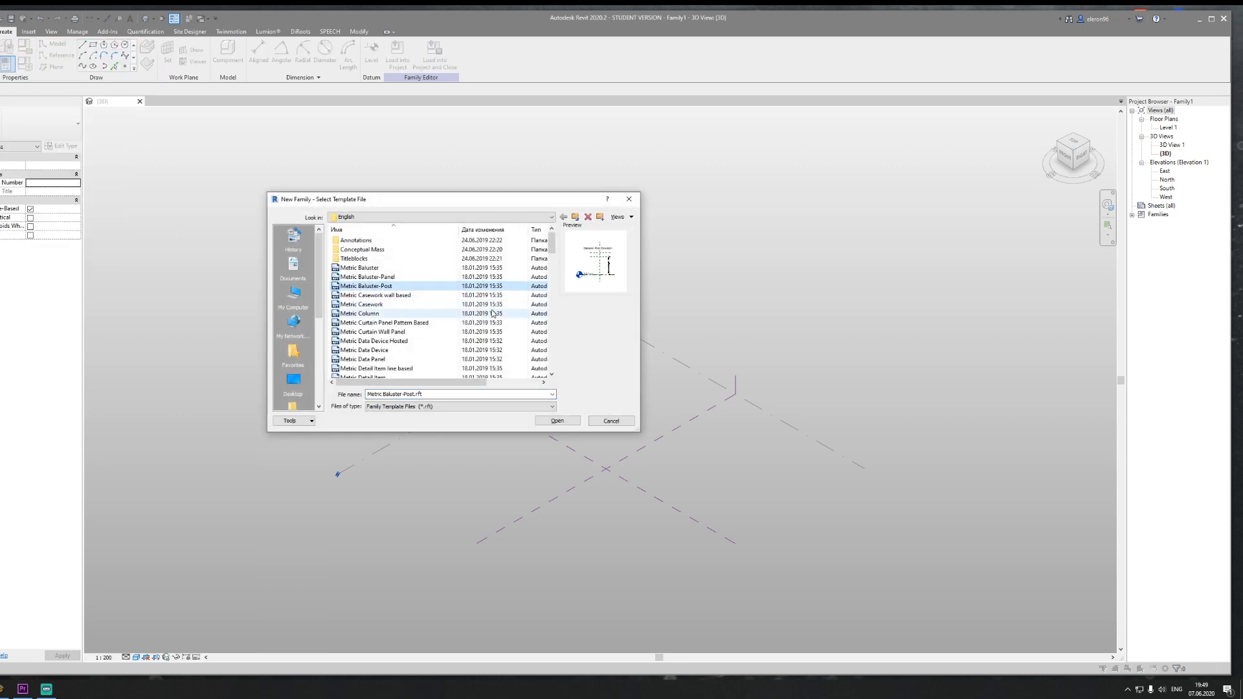
Step: Look through the metric family templates in the English folder for a suitable one
{"action": "key", "text": "Down"}
{"action": "key", "text": "Down"}
{"action": "key", "text": "Down"}
{"action": "key", "text": "Down"}
{"action": "key", "text": "Down"}
{"action": "key", "text": "Down"}
{"action": "key", "text": "Up"}
{"action": "key", "text": "Up"}
{"action": "key", "text": "Up"}
{"action": "key", "text": "Down"}
{"action": "key", "text": "Down"}
{"action": "key", "text": "Down"}
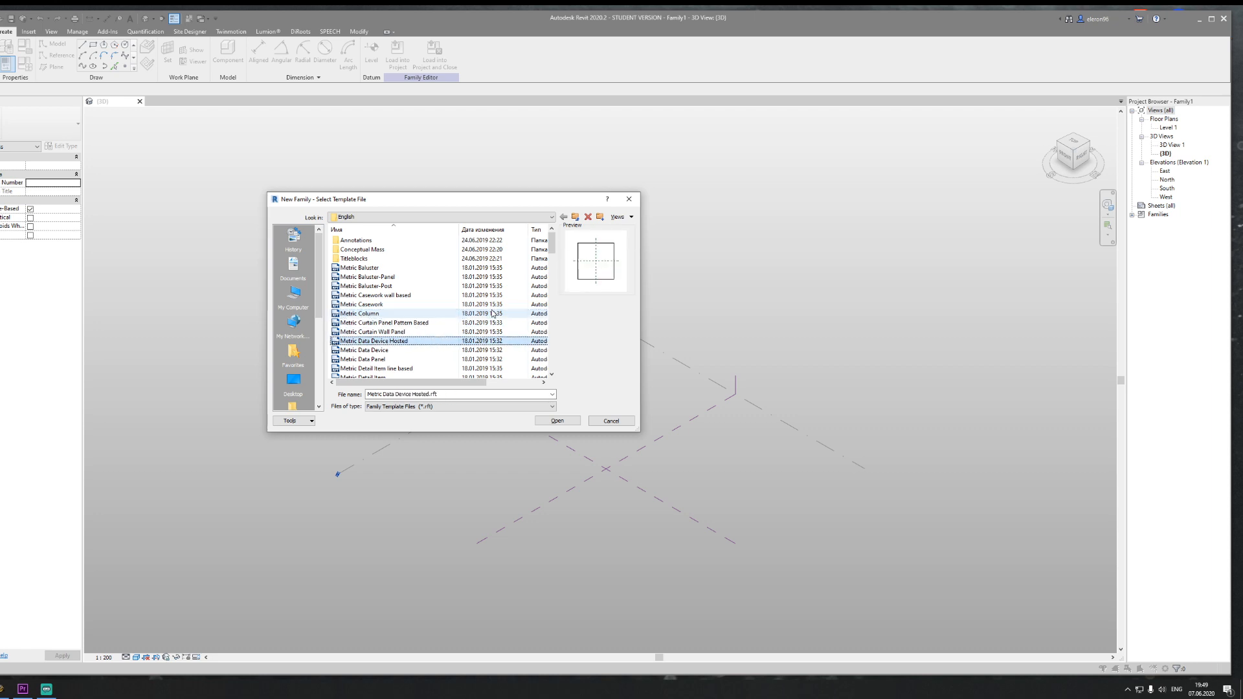
{"action": "key", "text": "Down"}
{"action": "key", "text": "Down"}
{"action": "key", "text": "Down"}
{"action": "key", "text": "Down"}
{"action": "key", "text": "Down"}
{"action": "key", "text": "Down"}
{"action": "key", "text": "Down"}
{"action": "key", "text": "Down"}
{"action": "key", "text": "Down"}
{"action": "key", "text": "Down"}
{"action": "key", "text": "Down"}
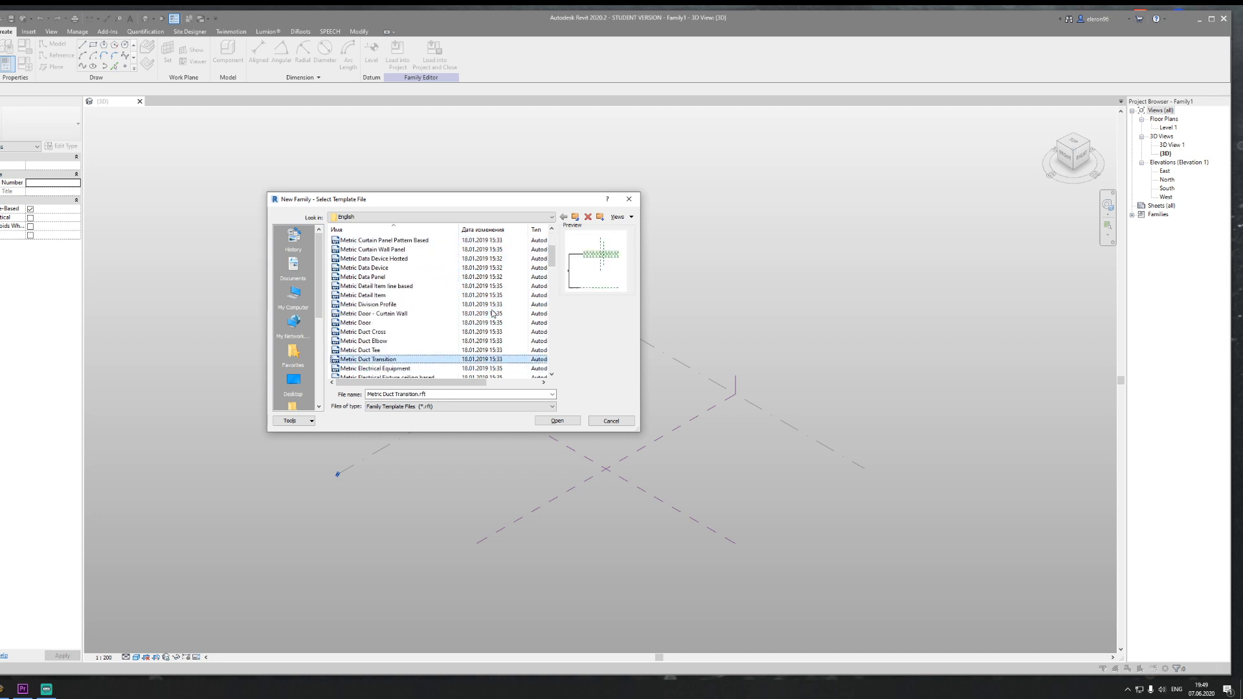
{"action": "key", "text": "Up"}
{"action": "key", "text": "Up"}
{"action": "key", "text": "Up"}
{"action": "key", "text": "Up"}
{"action": "key", "text": "Up"}
{"action": "key", "text": "Up"}
{"action": "key", "text": "Up"}
{"action": "key", "text": "Up"}
{"action": "key", "text": "Up"}
{"action": "key", "text": "Up"}
{"action": "key", "text": "Up"}
{"action": "key", "text": "Up"}
{"action": "key", "text": "Up"}
{"action": "key", "text": "Up"}
{"action": "key", "text": "Up"}
{"action": "key", "text": "Up"}
{"action": "key", "text": "Up"}
{"action": "key", "text": "Up"}
{"action": "key", "text": "Up"}
{"action": "key", "text": "Up"}
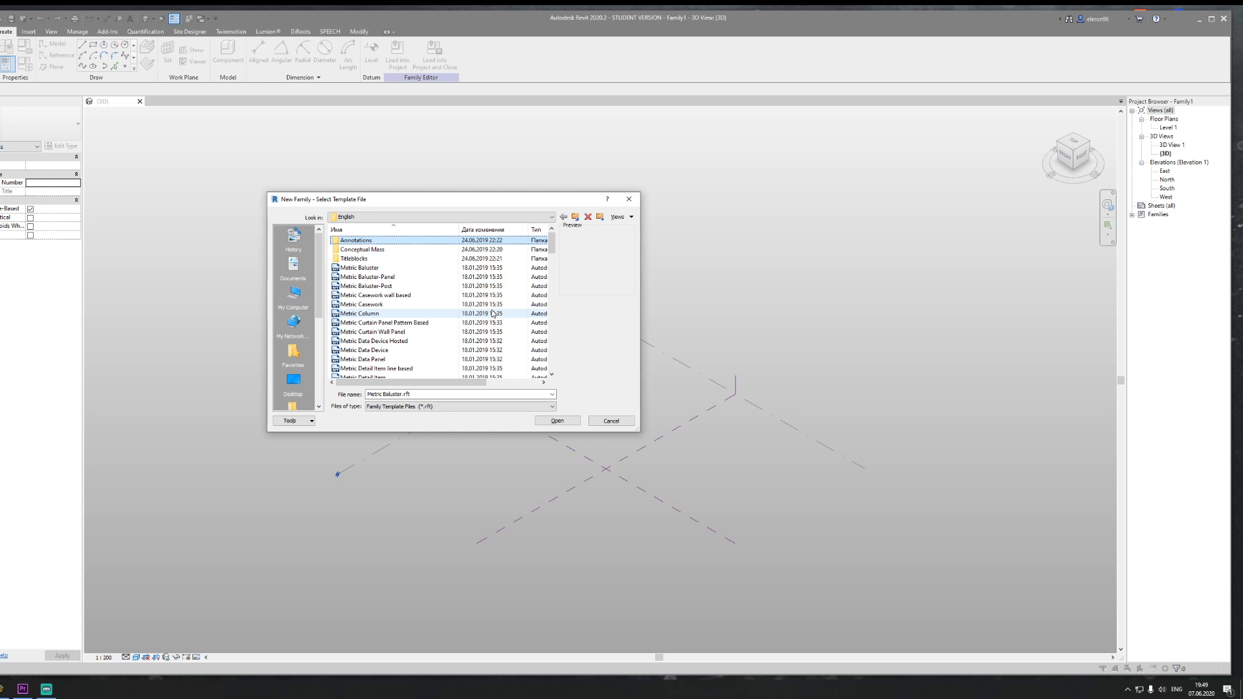
Step: Create the new family from the Metric Generic Model Adaptive template
{"action": "scroll", "coordinate": [493, 313], "scroll_direction": "down", "scroll_amount": 10}
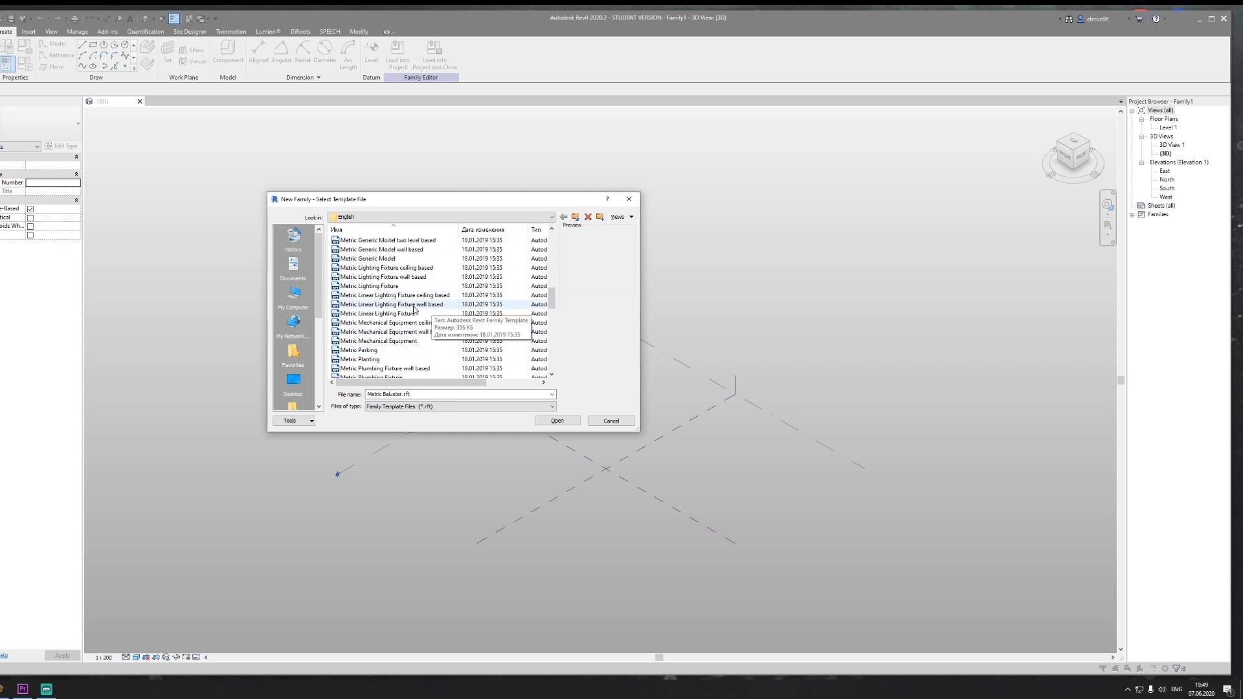
{"action": "left_click", "coordinate": [414, 250]}
{"action": "scroll", "coordinate": [425, 261], "scroll_direction": "up", "scroll_amount": 3}
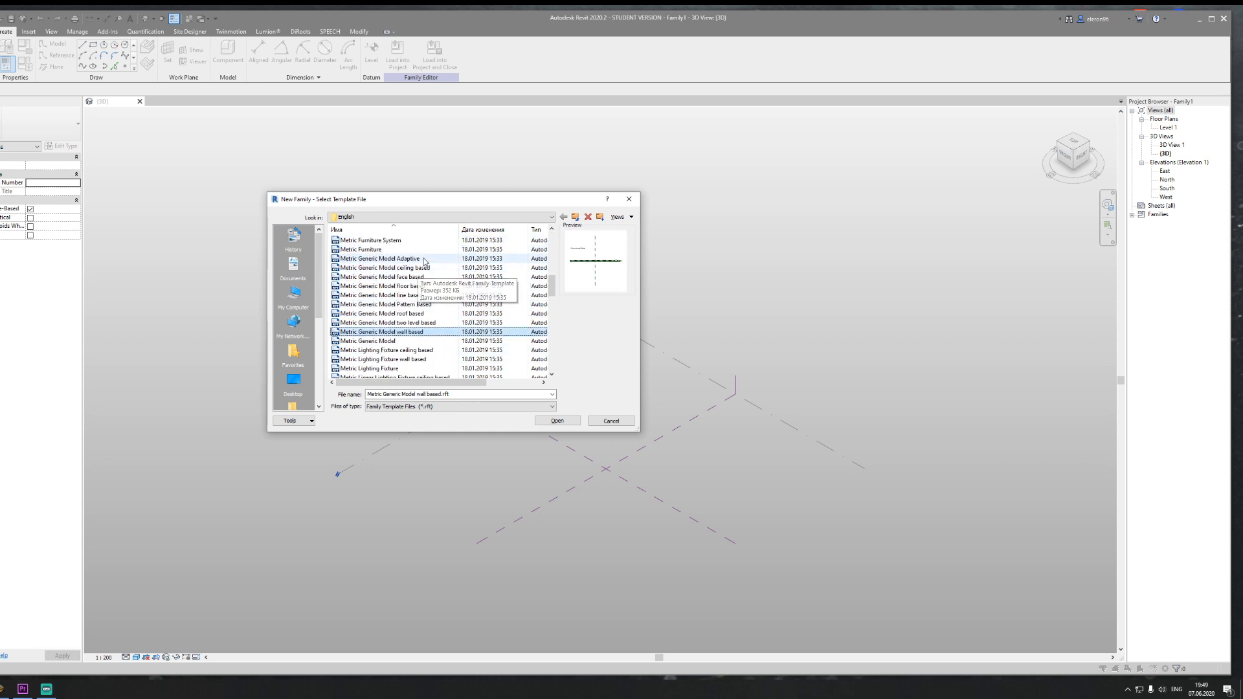
{"action": "left_click", "coordinate": [424, 260]}
{"action": "left_click", "coordinate": [572, 422]}
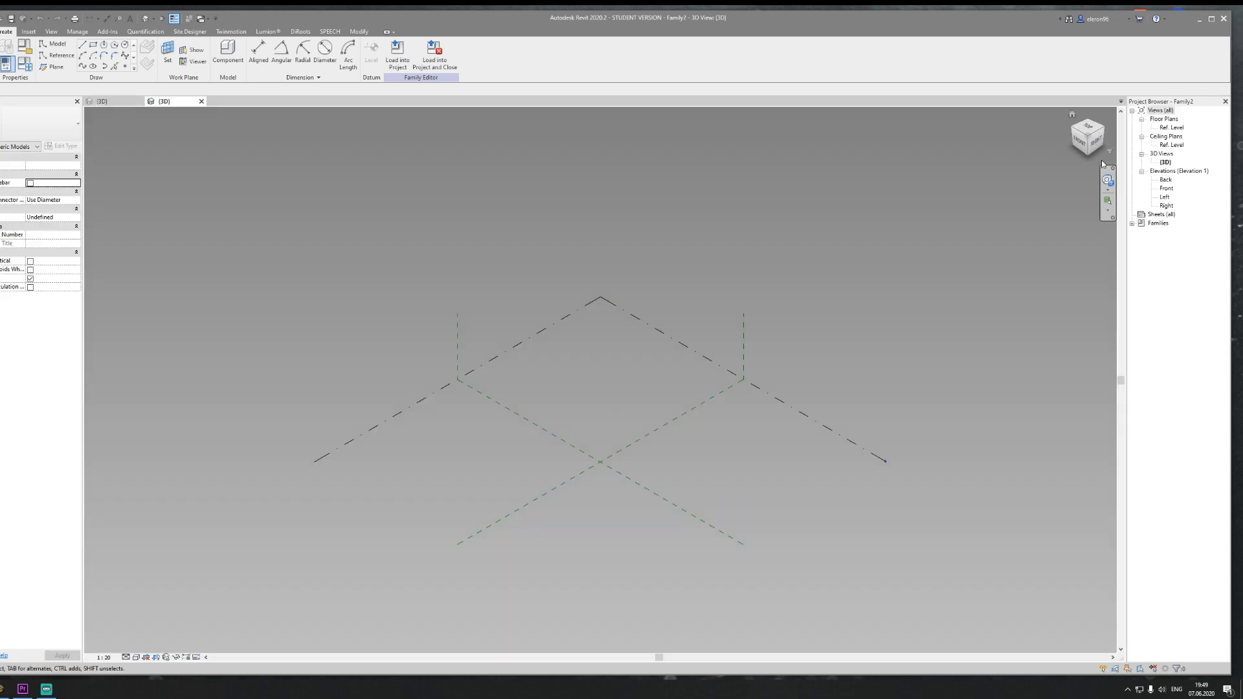
Step: On the Ref. Level floor plan, place four reference points as a rough rectangle with its first corner at the reference planes' intersection
{"action": "double_click", "coordinate": [1172, 128]}
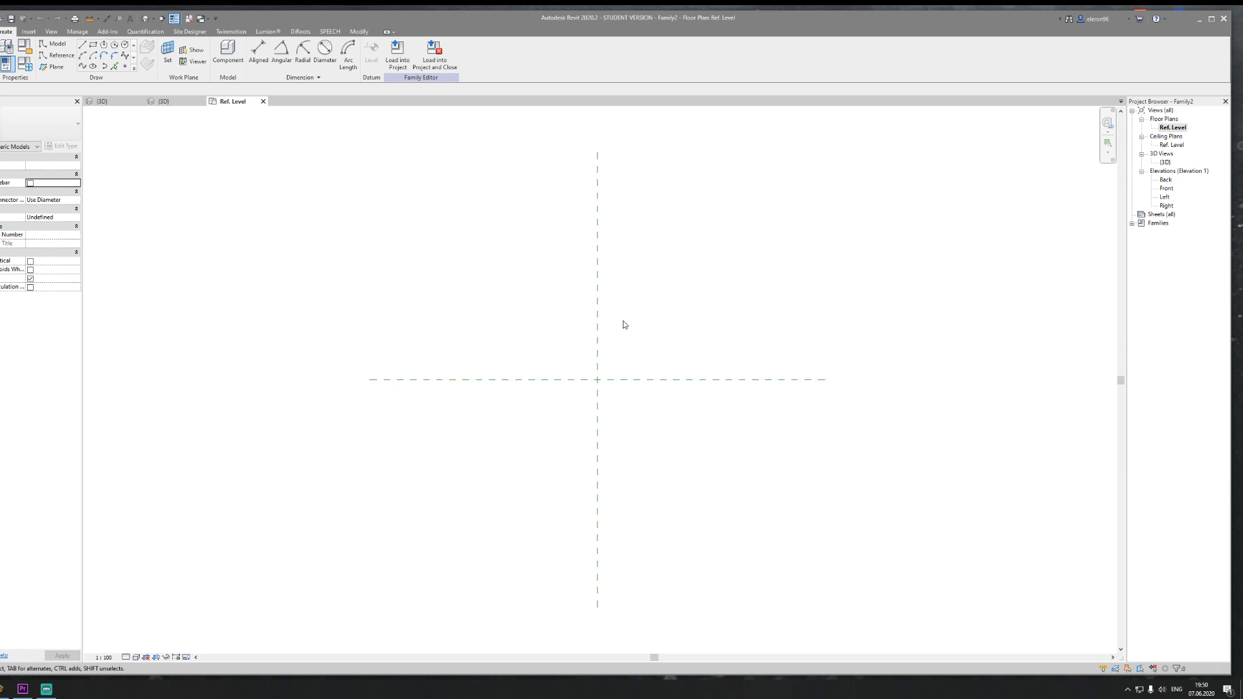
{"action": "middle_click_drag", "start_coordinate": [624, 322], "coordinate": [470, 327]}
{"action": "left_click", "coordinate": [59, 57]}
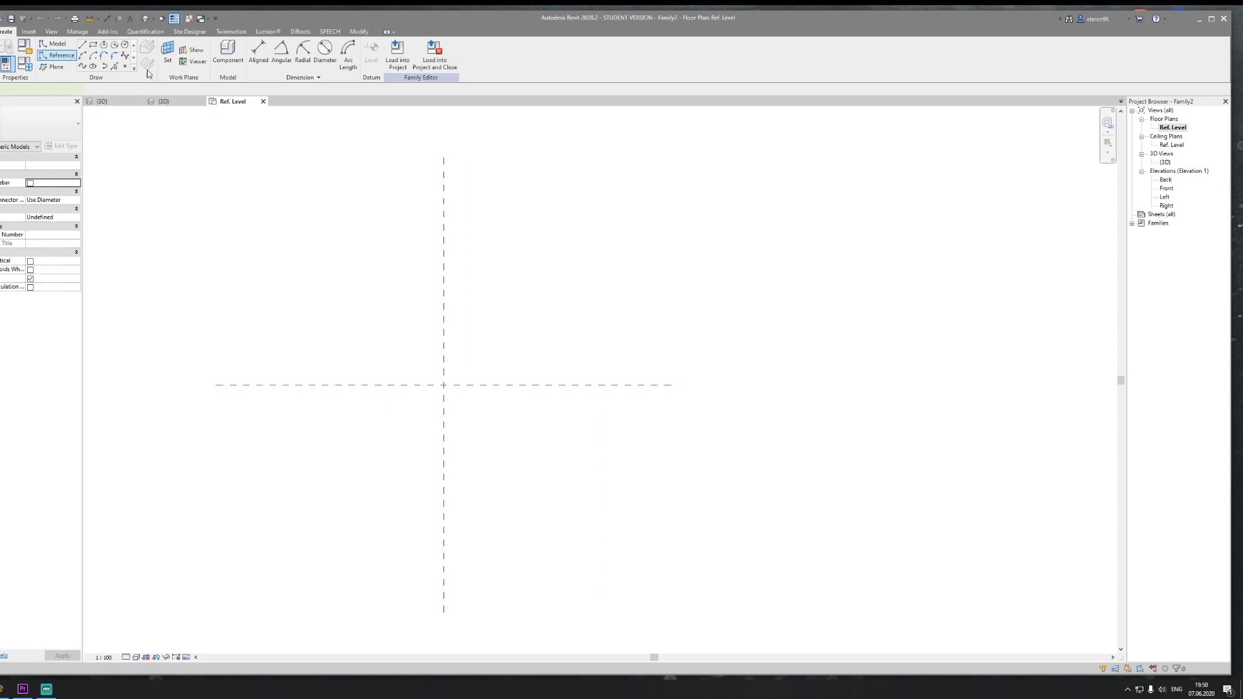
{"action": "scroll", "coordinate": [463, 360], "scroll_direction": "up", "scroll_amount": 1}
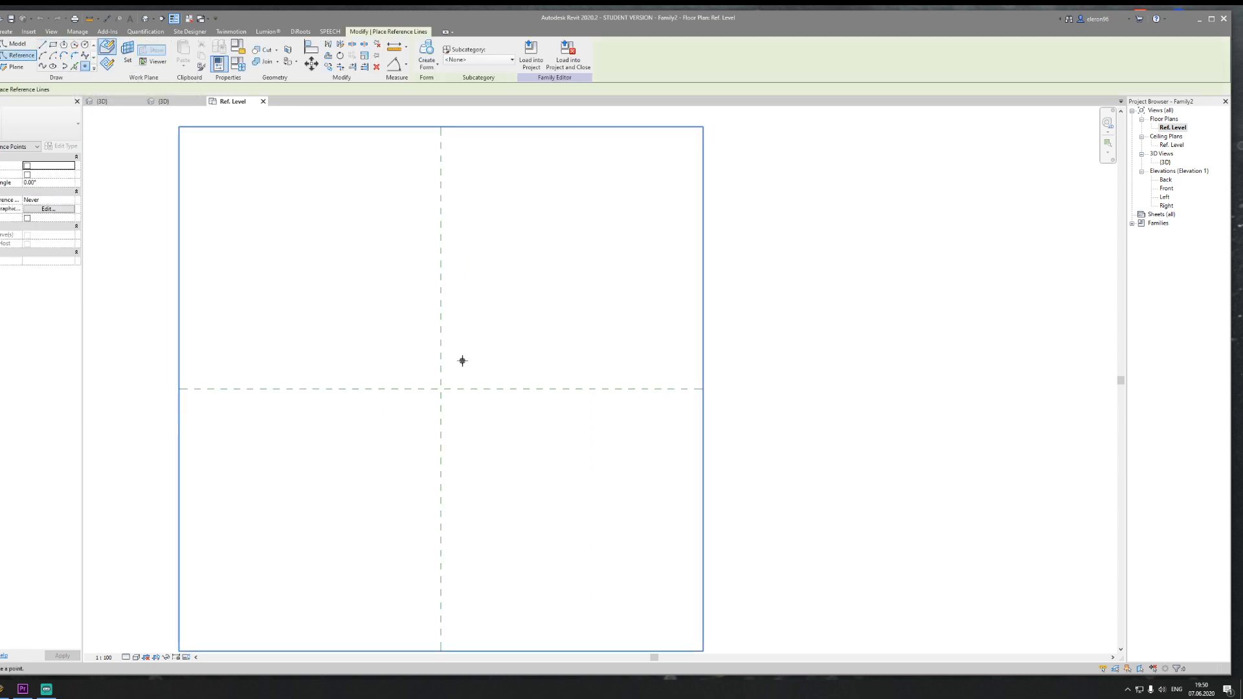
{"action": "scroll", "coordinate": [463, 361], "scroll_direction": "up", "scroll_amount": 2}
{"action": "left_click", "coordinate": [415, 395]}
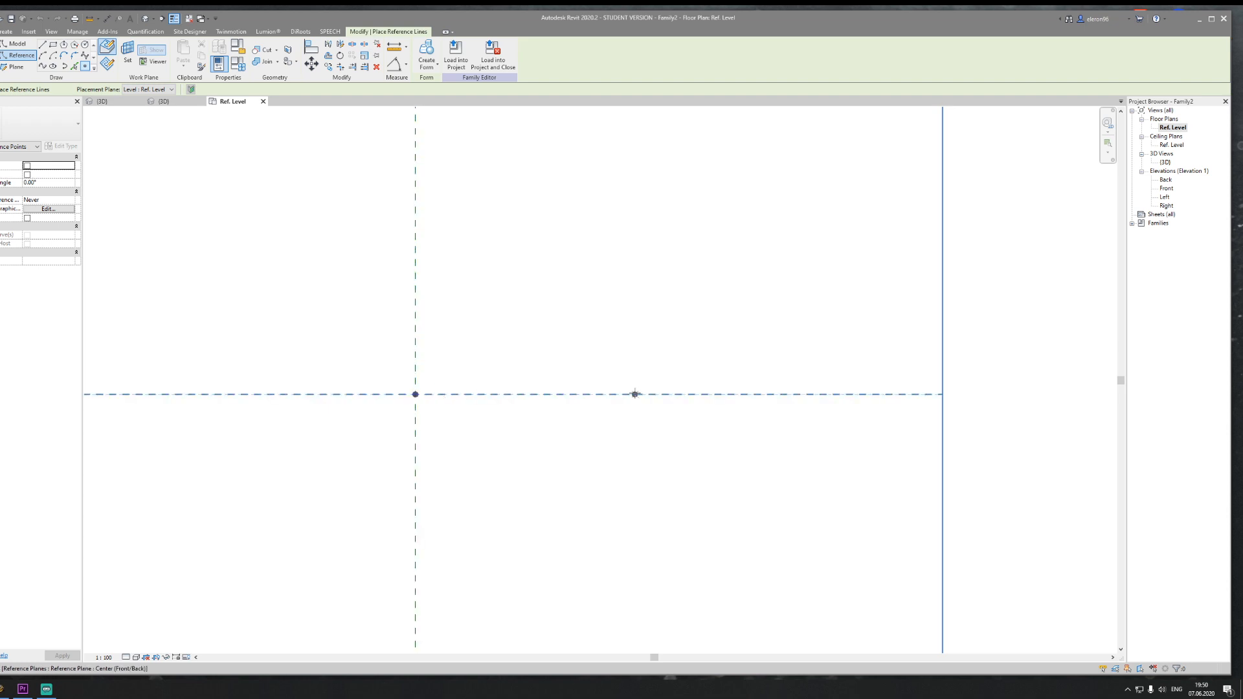
{"action": "left_click", "coordinate": [635, 393]}
{"action": "left_click", "coordinate": [635, 511]}
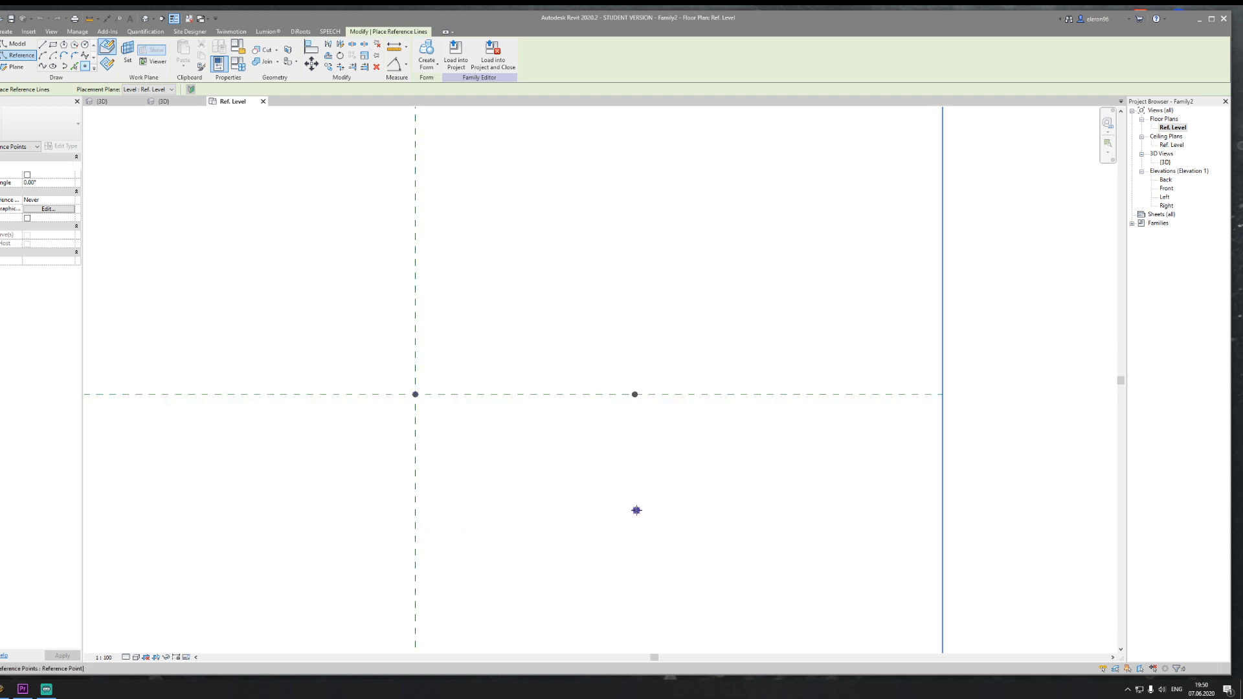
{"action": "left_click", "coordinate": [415, 519]}
{"action": "key", "text": "Escape"}
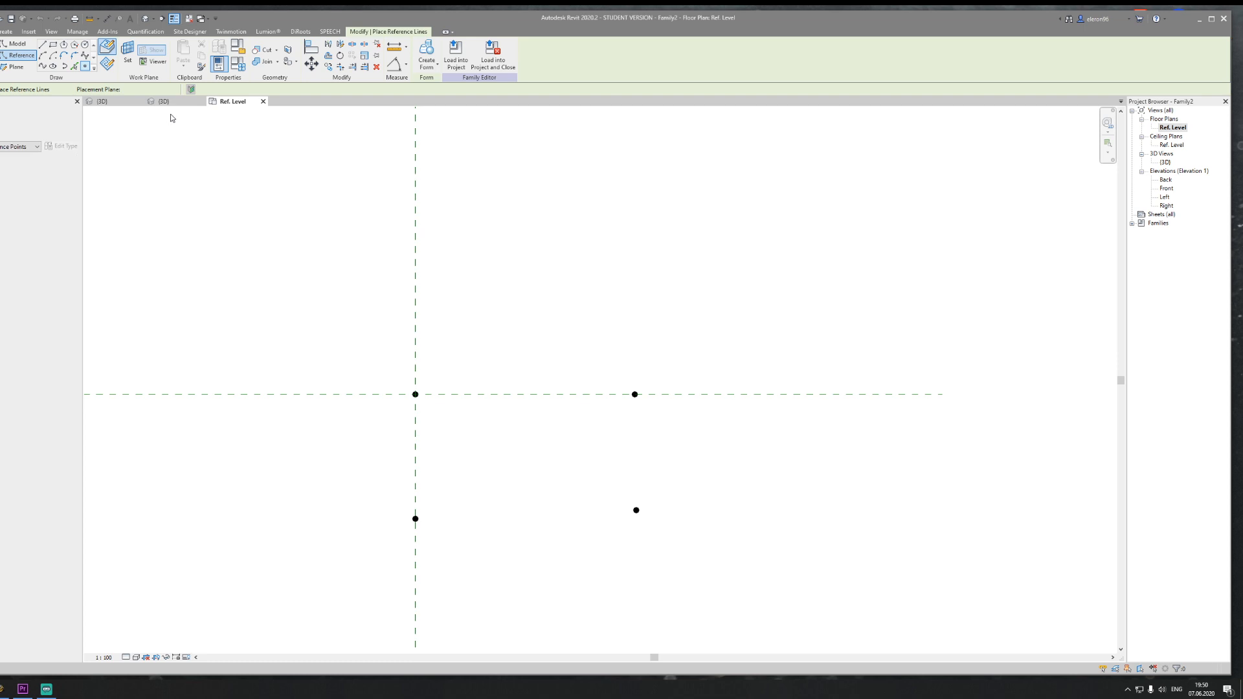
Step: In the 3D view, make all four reference points adaptive
{"action": "left_click", "coordinate": [163, 101]}
{"action": "left_click_drag", "start_coordinate": [451, 411], "coordinate": [724, 557]}
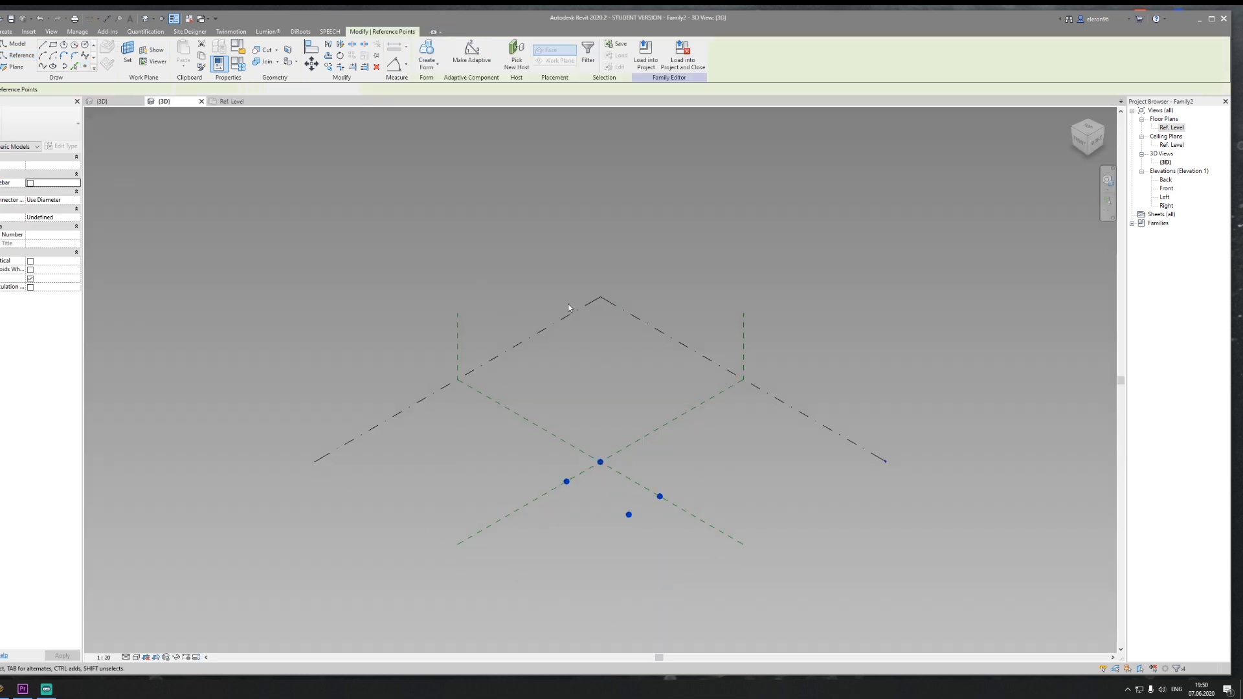
{"action": "left_click", "coordinate": [461, 53]}
{"action": "middle_click_drag", "start_coordinate": [651, 378], "coordinate": [495, 363]}
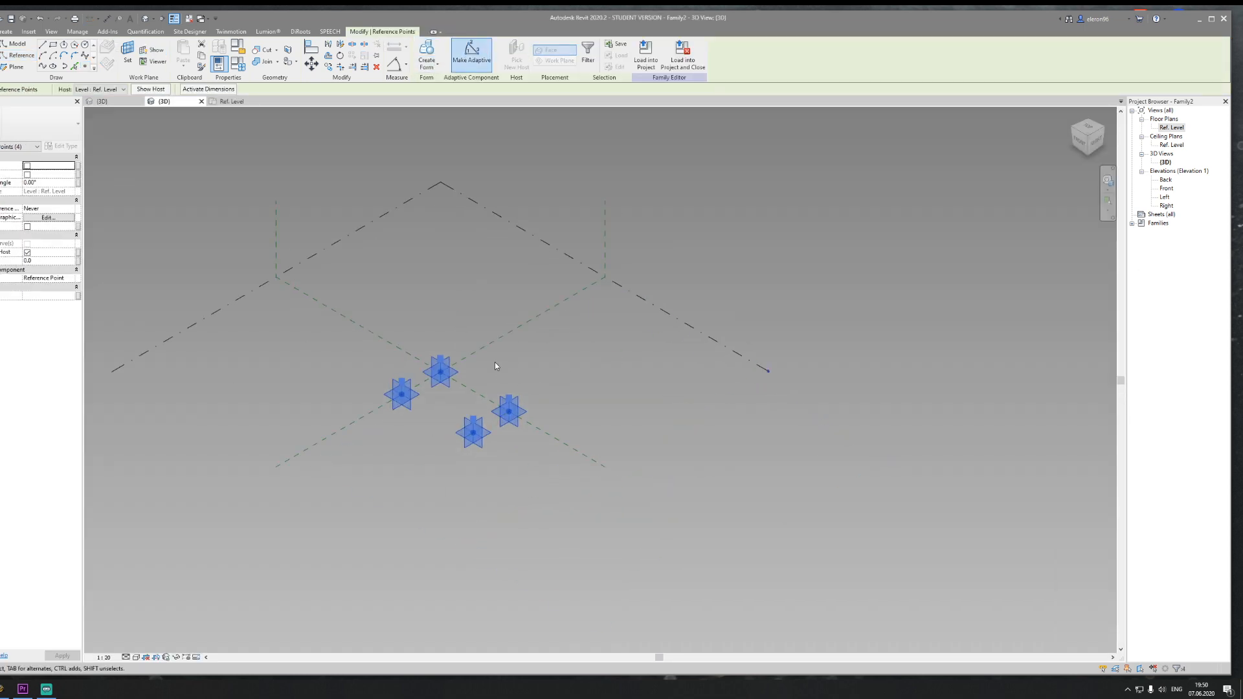
{"action": "scroll", "coordinate": [495, 363], "scroll_direction": "up", "scroll_amount": 4}
{"action": "left_click", "coordinate": [507, 455]}
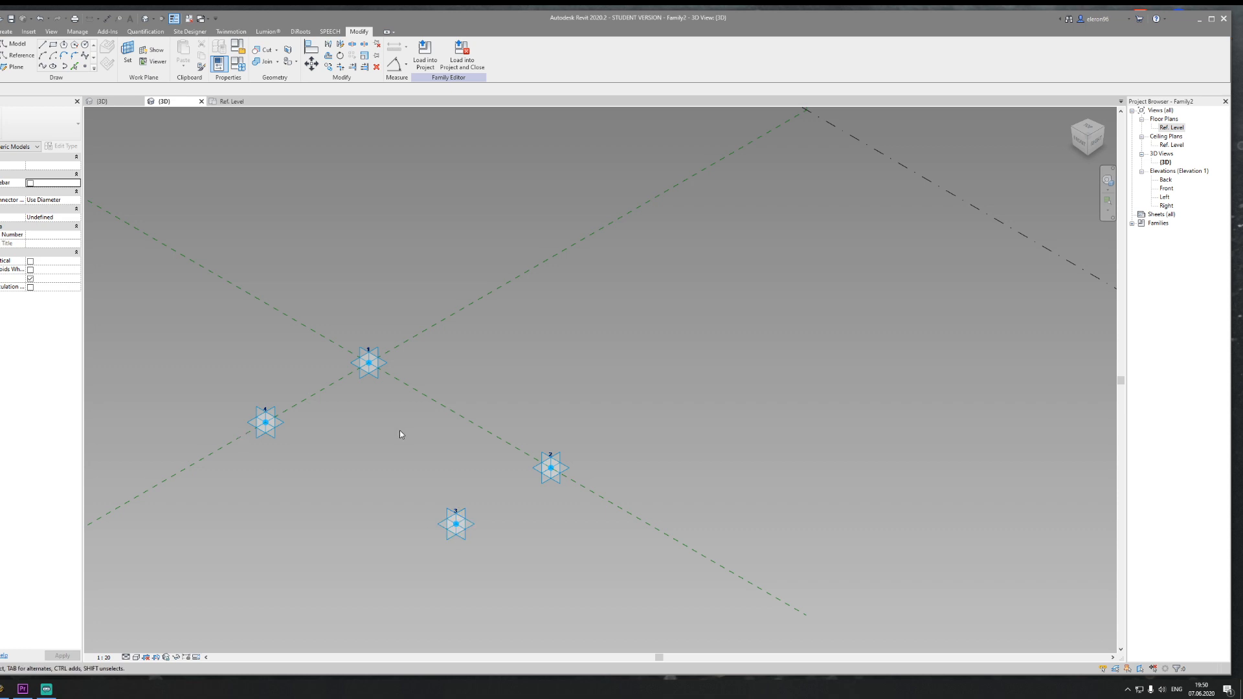
Step: Draw a closed loop of reference lines through adaptive points 1, 2, 3 and 4 with 3D Snapping on
{"action": "middle_click_drag", "start_coordinate": [398, 430], "coordinate": [456, 384]}
{"action": "left_click", "coordinate": [20, 57]}
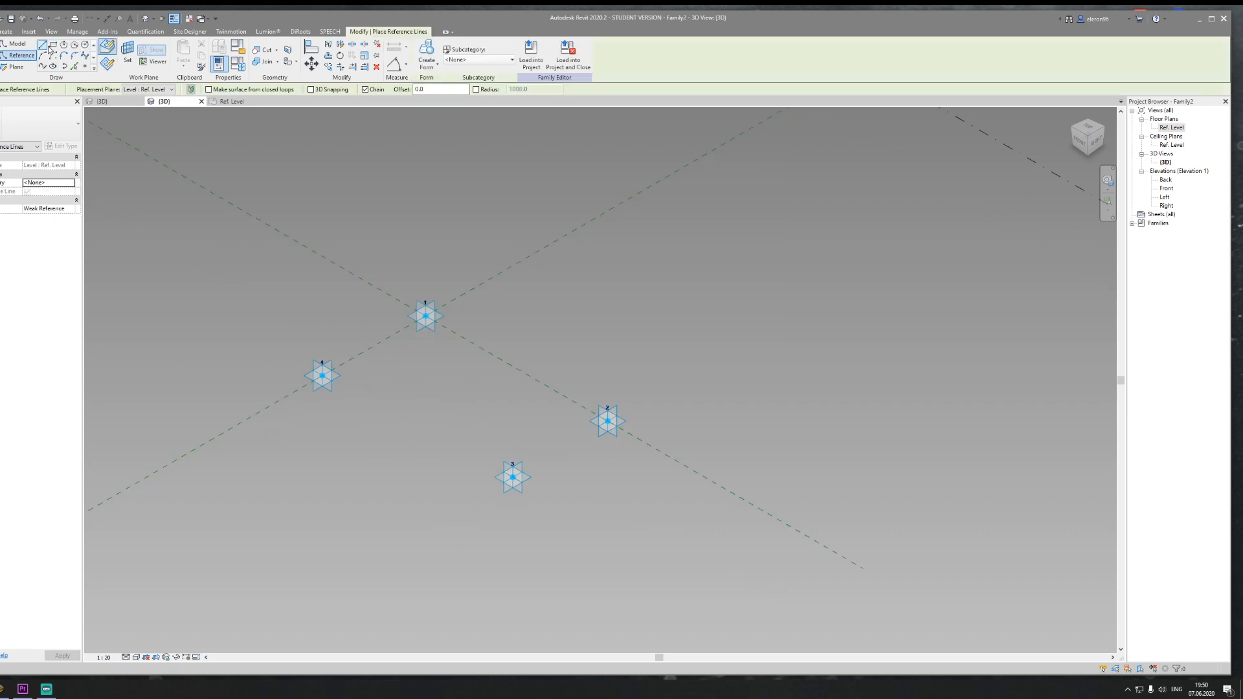
{"action": "left_click", "coordinate": [311, 89]}
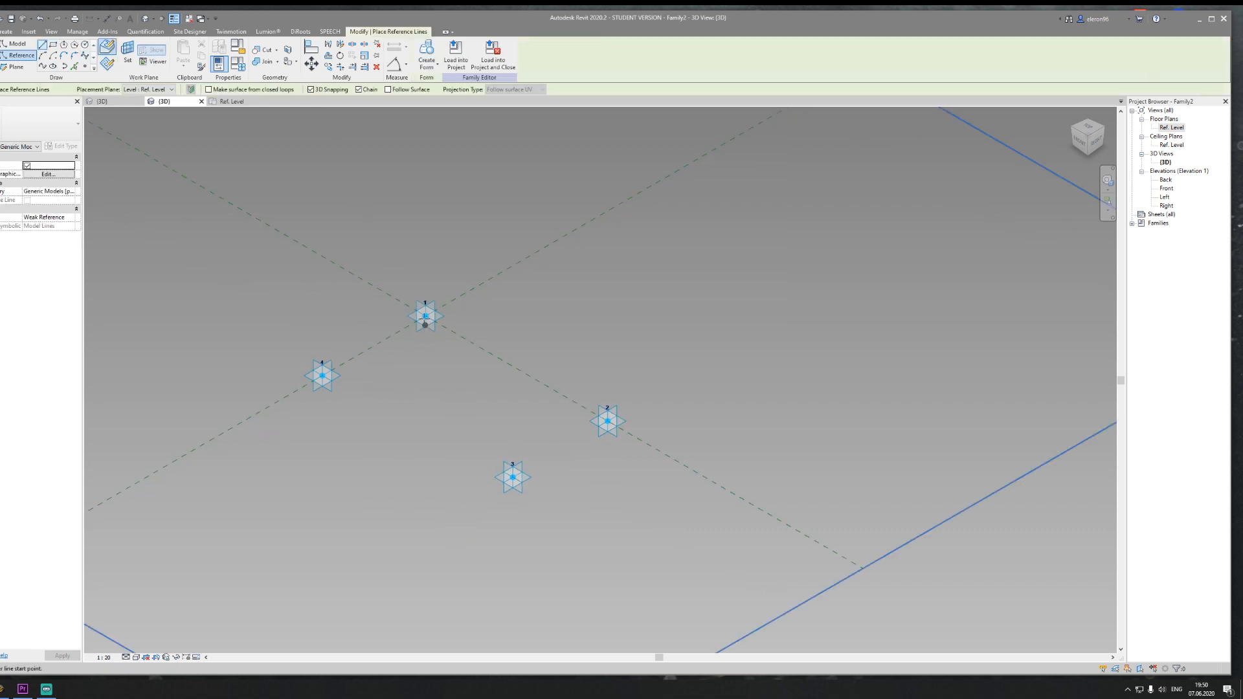
{"action": "left_click", "coordinate": [426, 316]}
{"action": "left_click", "coordinate": [609, 422]}
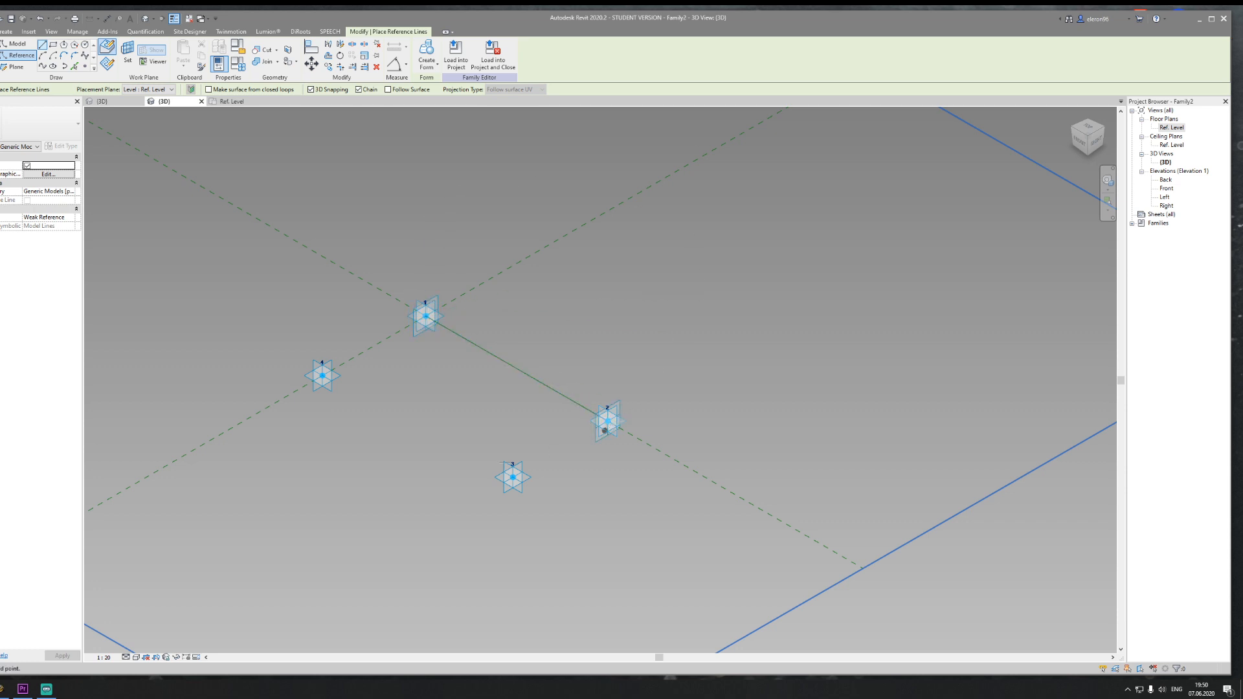
{"action": "left_click", "coordinate": [513, 477]}
{"action": "left_click", "coordinate": [322, 375]}
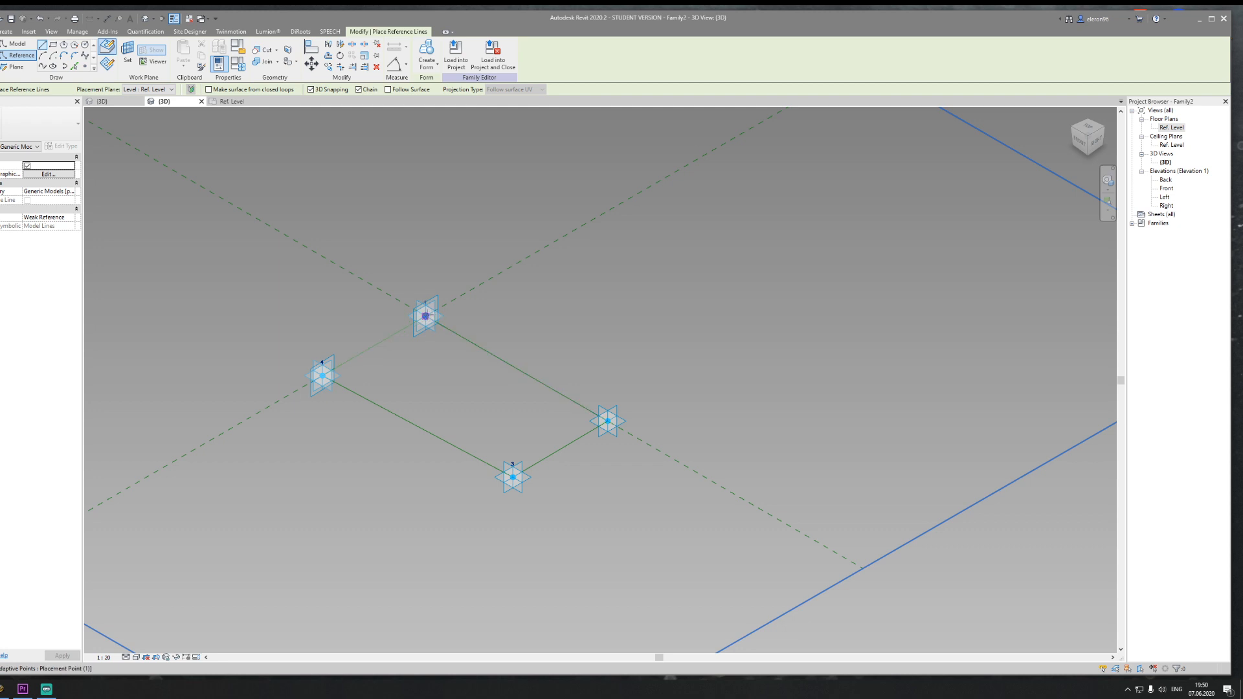
{"action": "left_click", "coordinate": [426, 316]}
Step: Place a reference point at the middle of the line between adaptive points 3 and 4 and always show its reference planes
{"action": "left_click", "coordinate": [85, 66]}
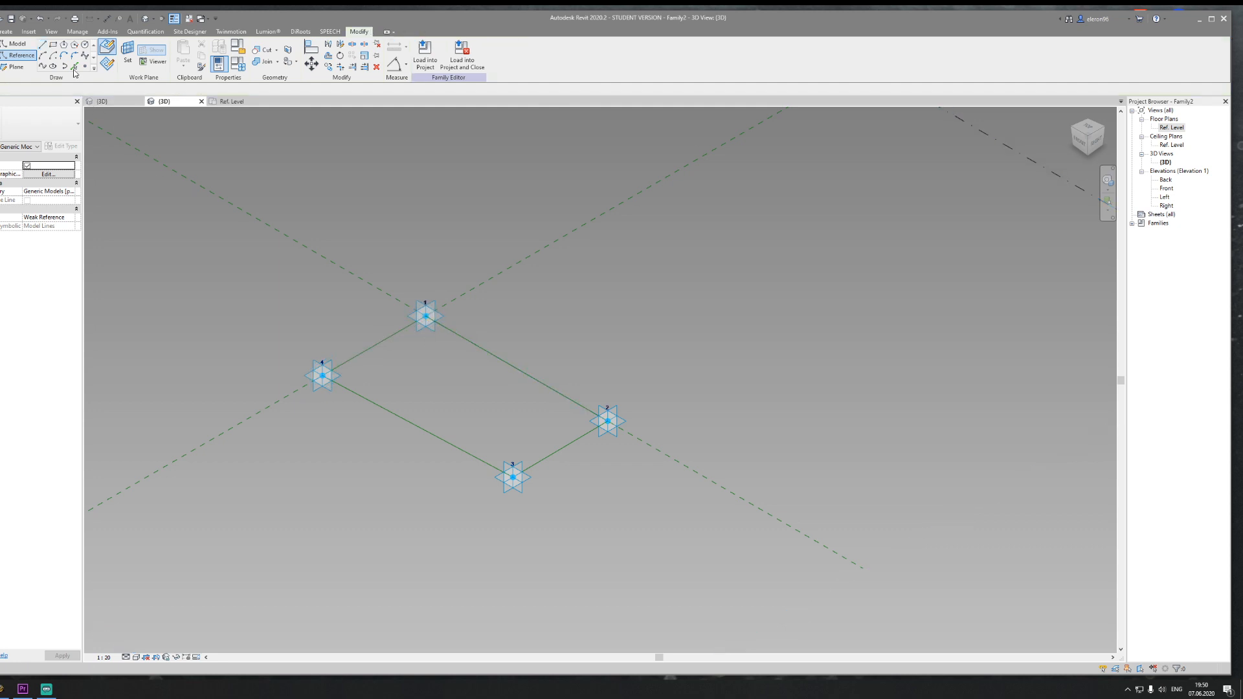
{"action": "left_click", "coordinate": [418, 427]}
{"action": "key", "text": "Escape"}
{"action": "key", "text": "Escape"}
{"action": "left_click", "coordinate": [418, 427]}
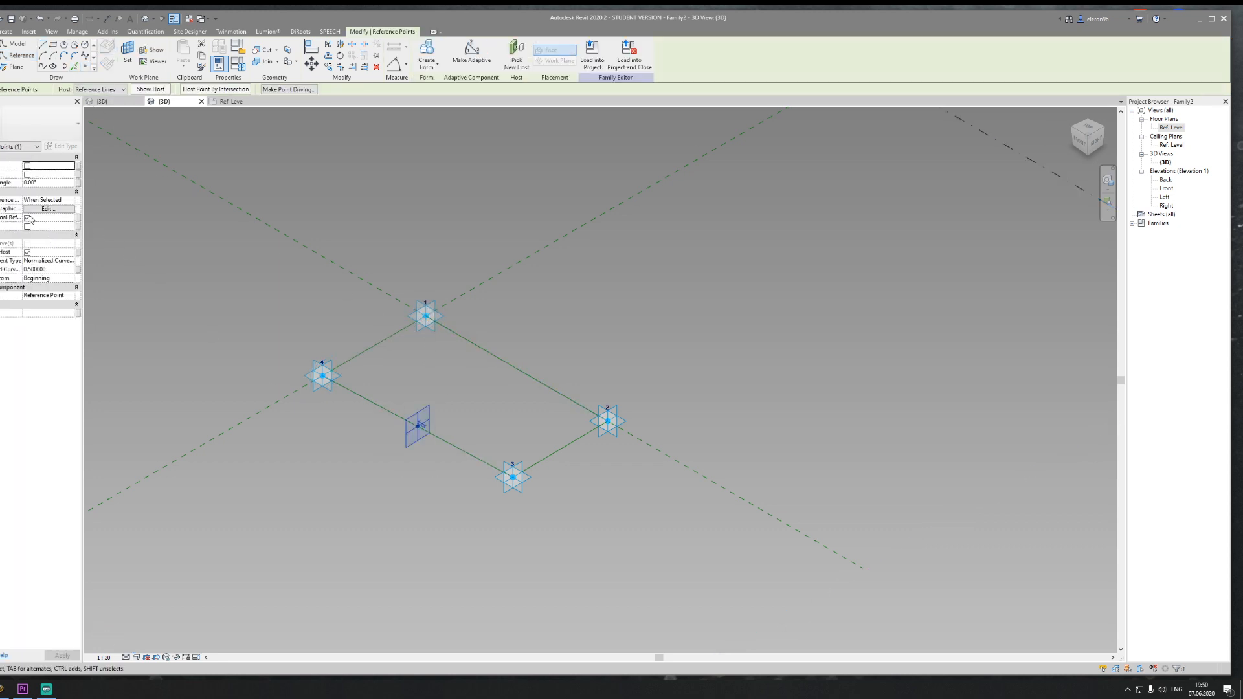
{"action": "left_click", "coordinate": [57, 201]}
{"action": "left_click", "coordinate": [39, 223]}
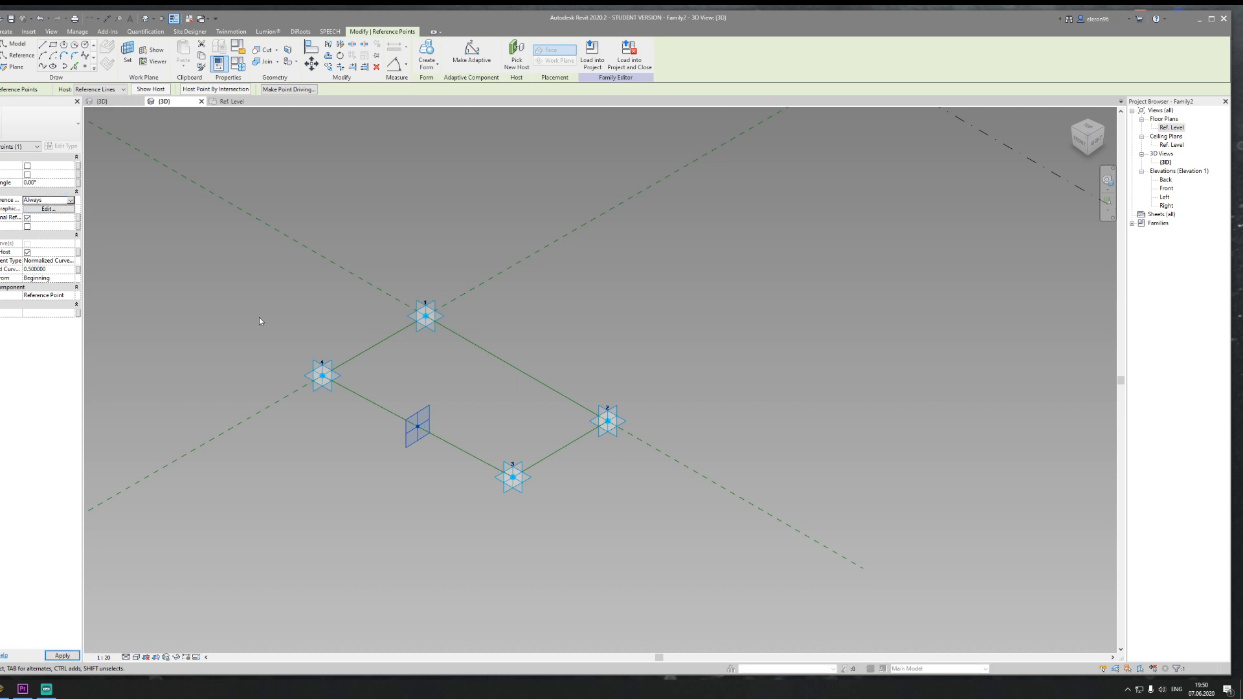
{"action": "left_click", "coordinate": [410, 491]}
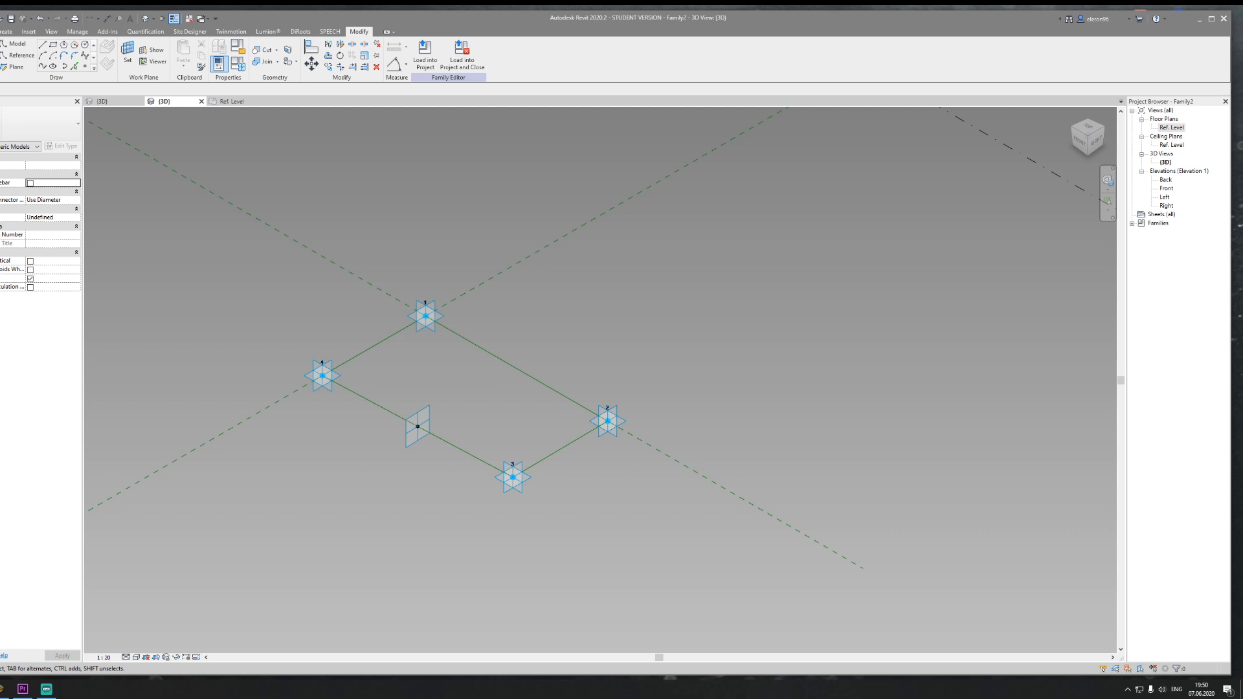
Step: Set the work plane to the hosted point's plane and draw a reference-line circle of about 800 mm radius centred on that point
{"action": "scroll", "coordinate": [449, 383], "scroll_direction": "up", "scroll_amount": 3}
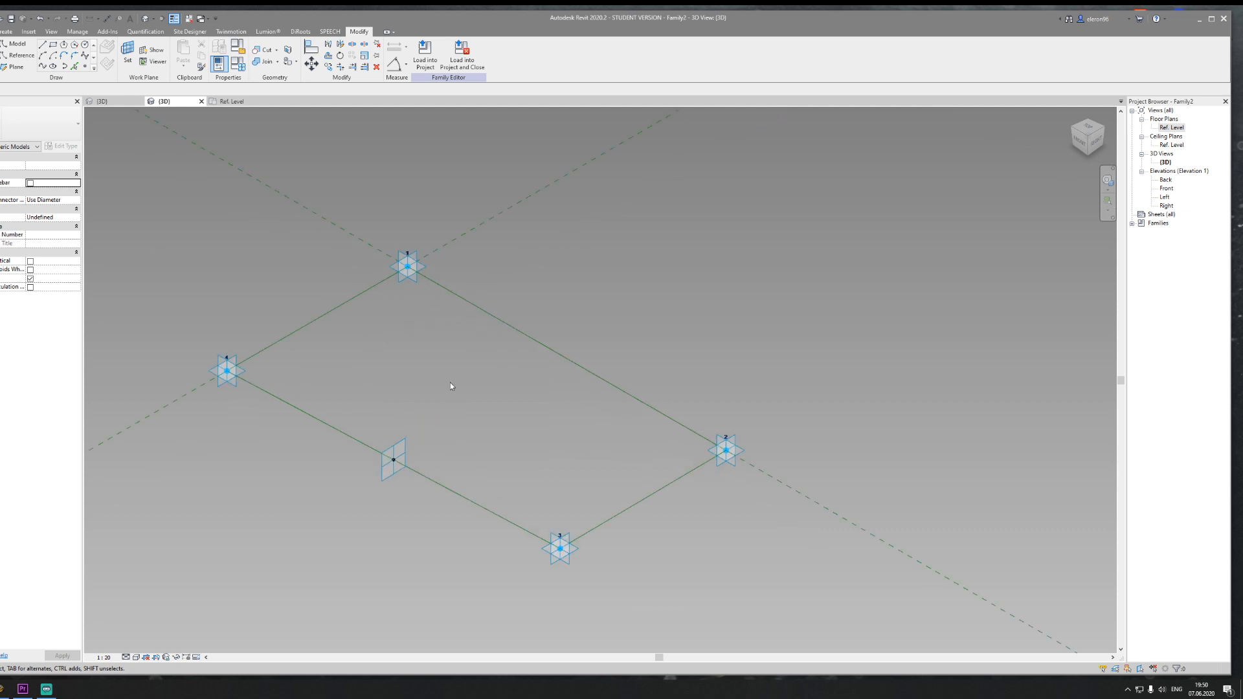
{"action": "left_click", "coordinate": [127, 54]}
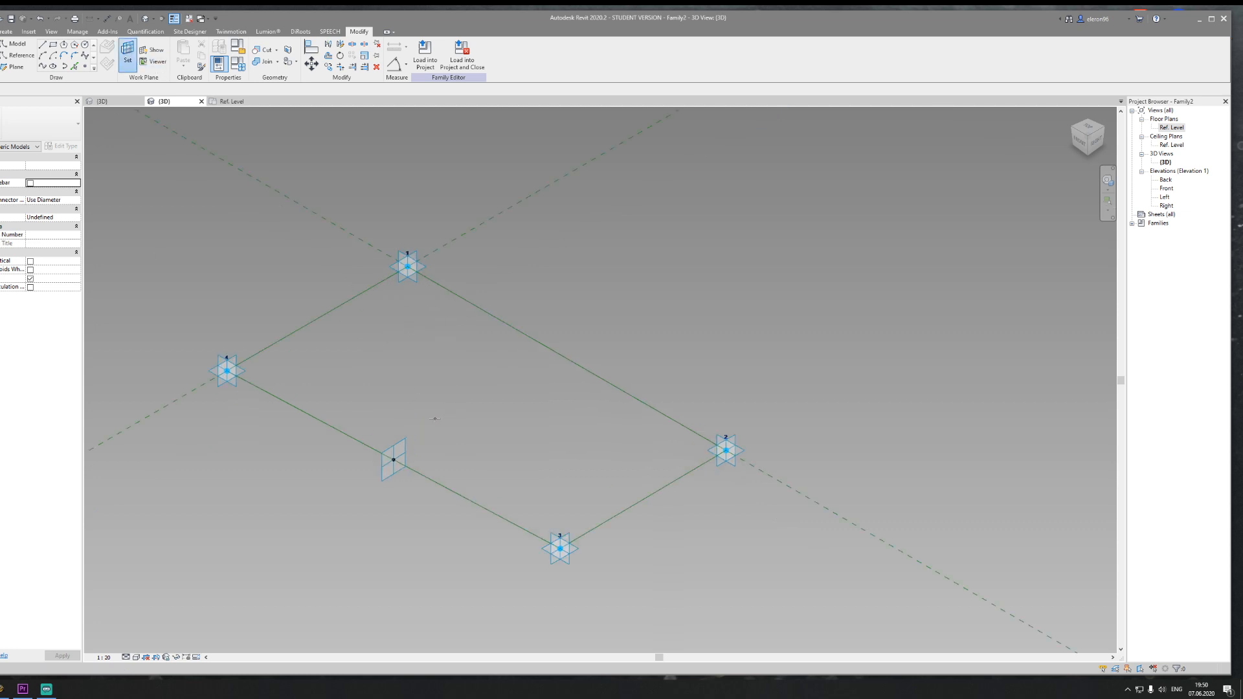
{"action": "left_click", "coordinate": [400, 448]}
{"action": "left_click", "coordinate": [19, 55]}
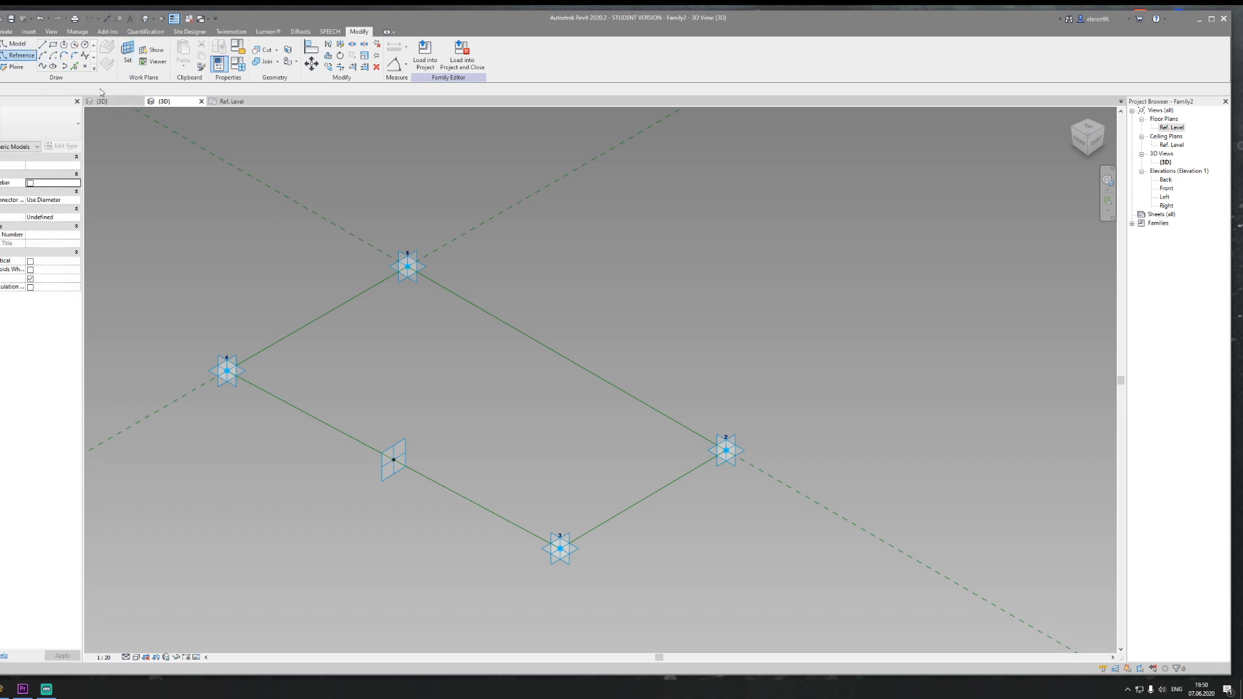
{"action": "left_click", "coordinate": [85, 44]}
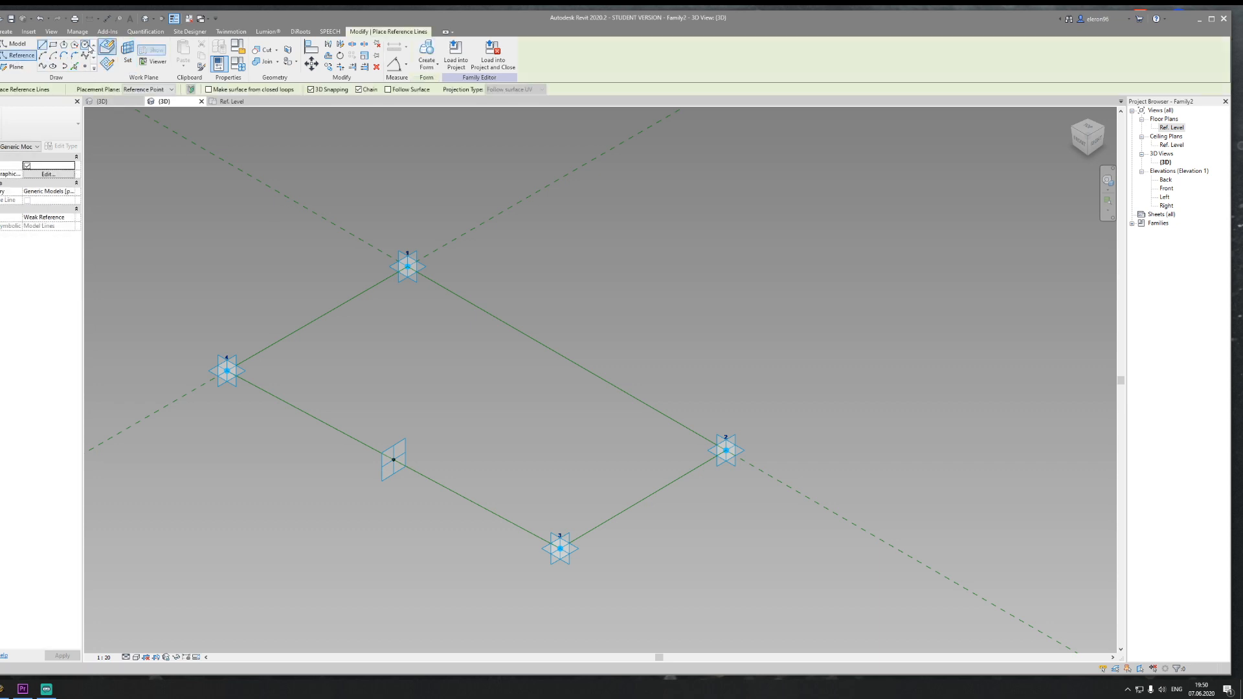
{"action": "left_click", "coordinate": [393, 460]}
{"action": "left_click", "coordinate": [393, 507]}
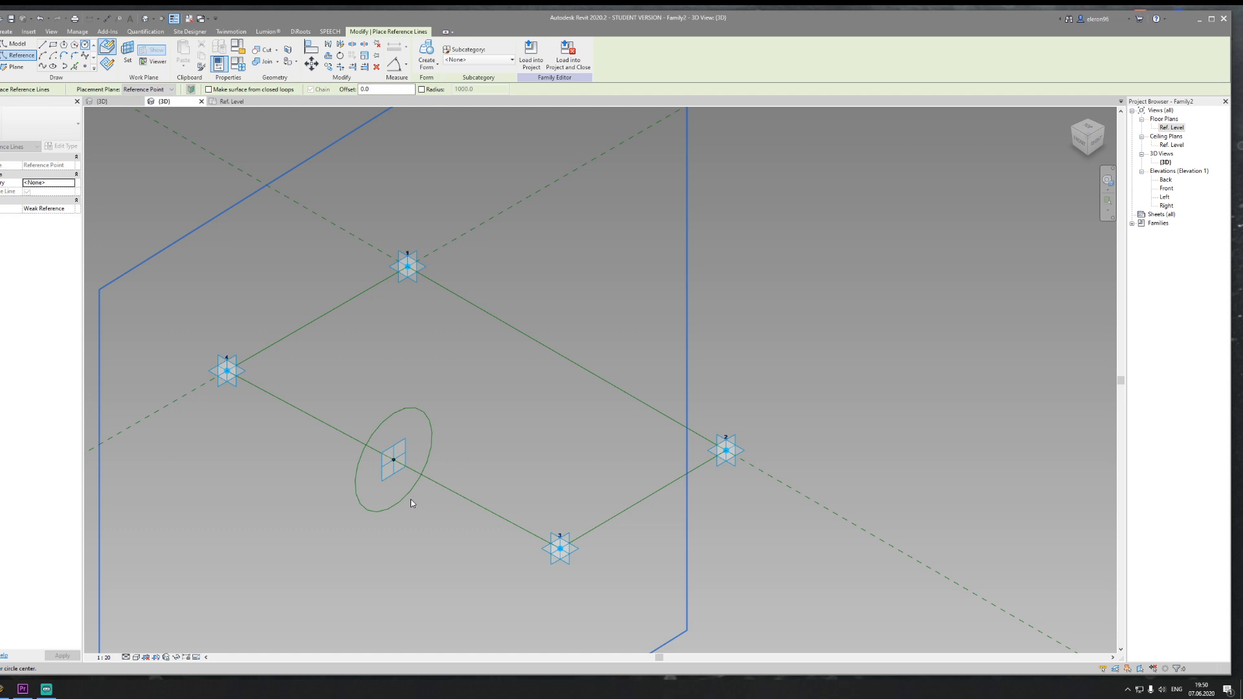
Step: Set the circle's radius to 1 mm
{"action": "left_click", "coordinate": [404, 430]}
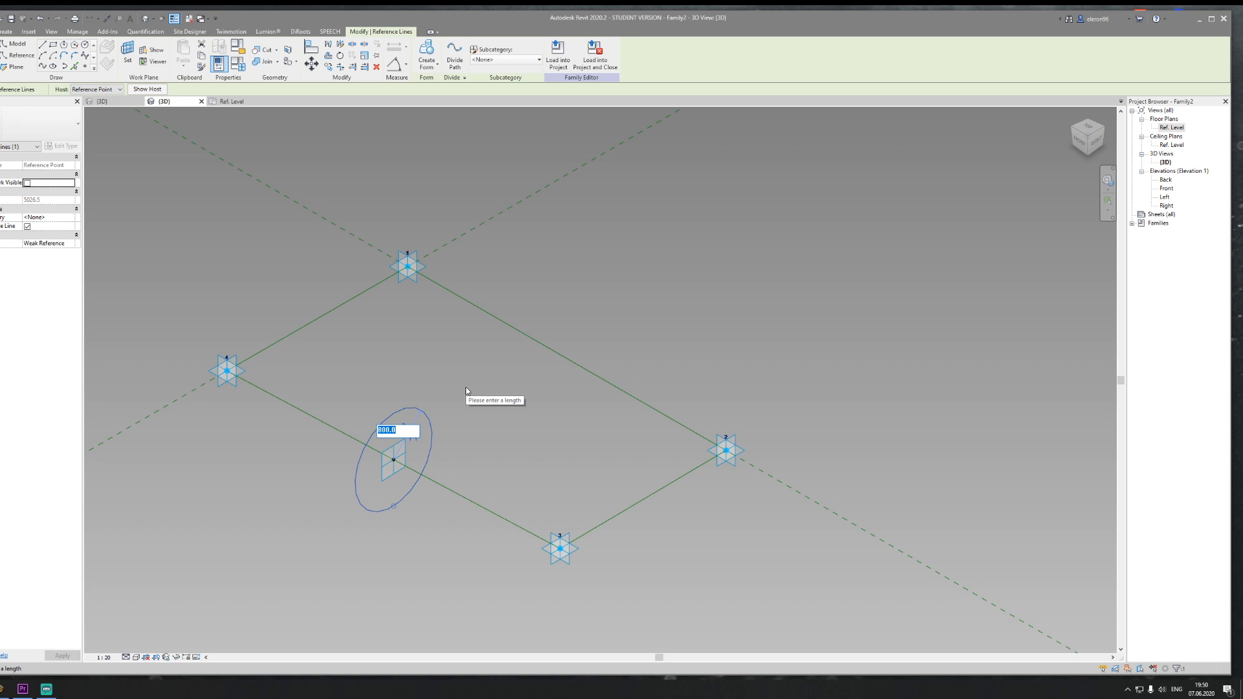
{"action": "type", "text": "50"}
{"action": "key", "text": "BackSpace"}
{"action": "key", "text": "BackSpace"}
{"action": "type", "text": "1"}
{"action": "key", "text": "Return"}
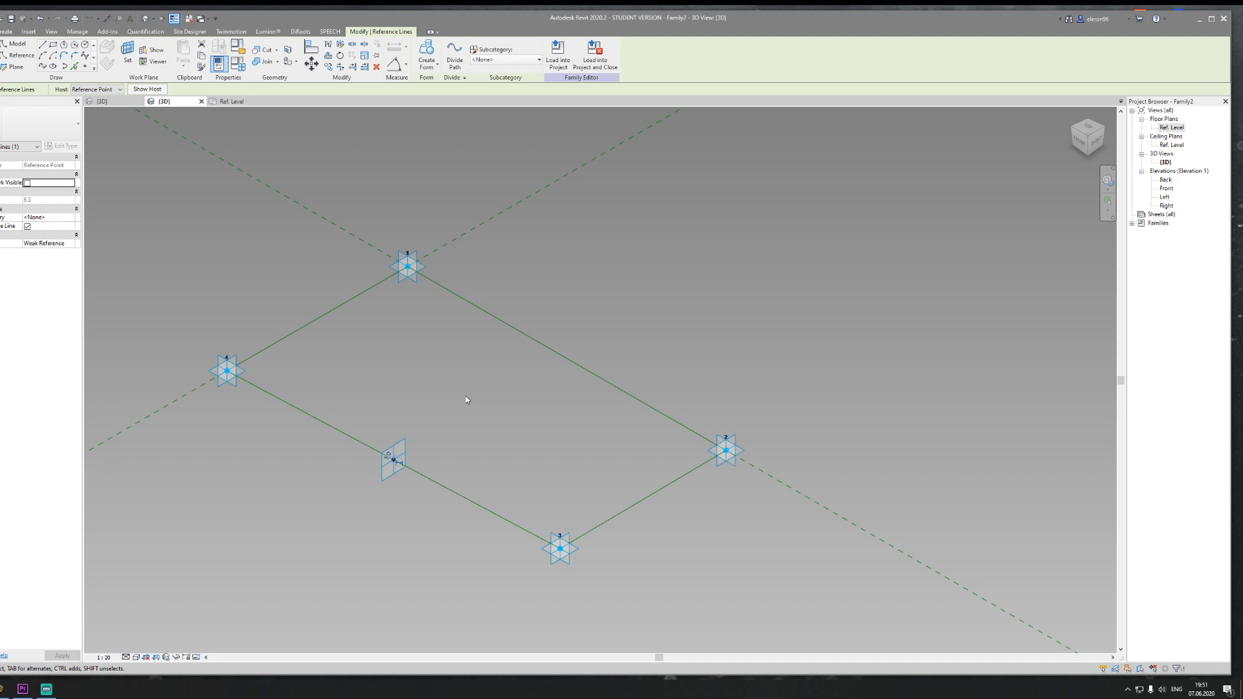
Step: Create a form by sweeping the small circle along the closed loop of reference lines
{"action": "scroll", "coordinate": [415, 463], "scroll_direction": "up", "scroll_amount": 5}
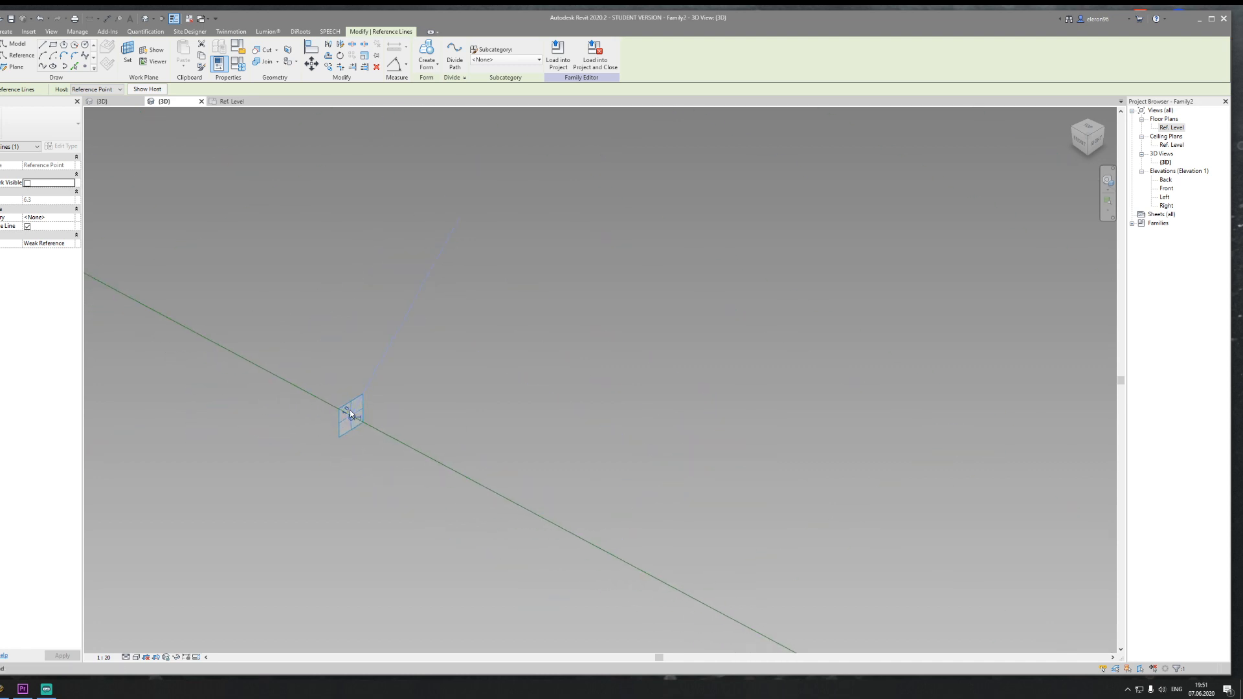
{"action": "key", "text": "Escape"}
{"action": "left_click", "coordinate": [410, 438]}
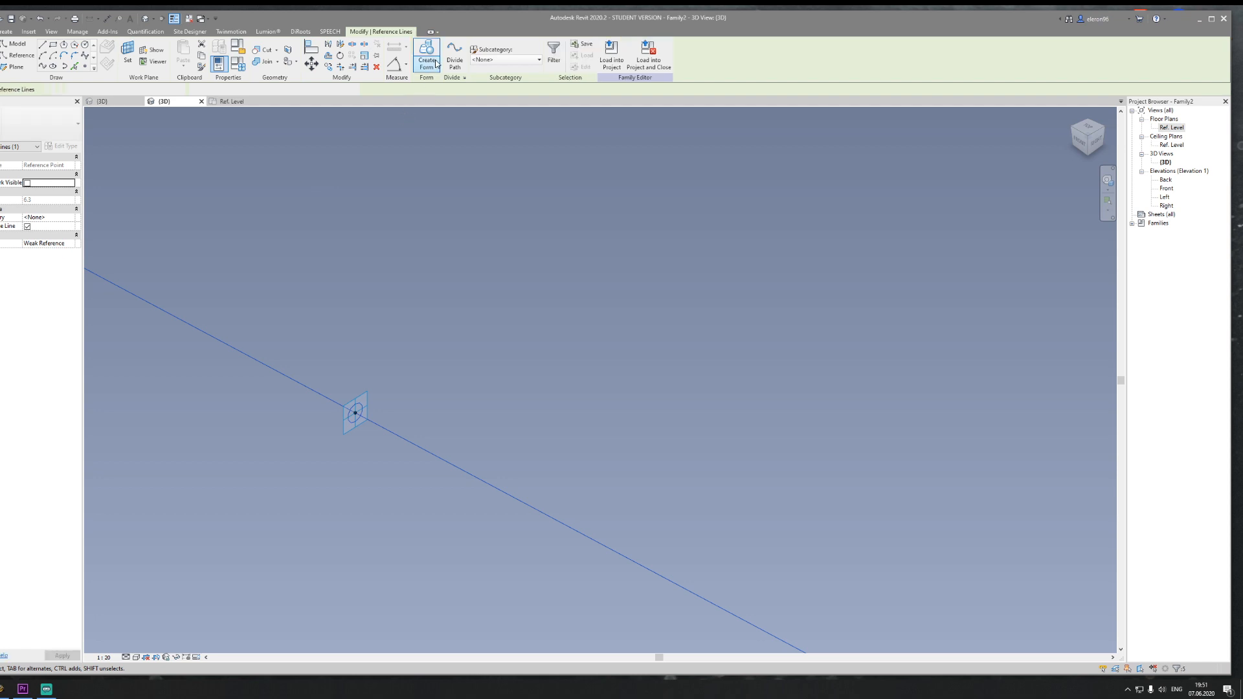
{"action": "left_click", "coordinate": [427, 55]}
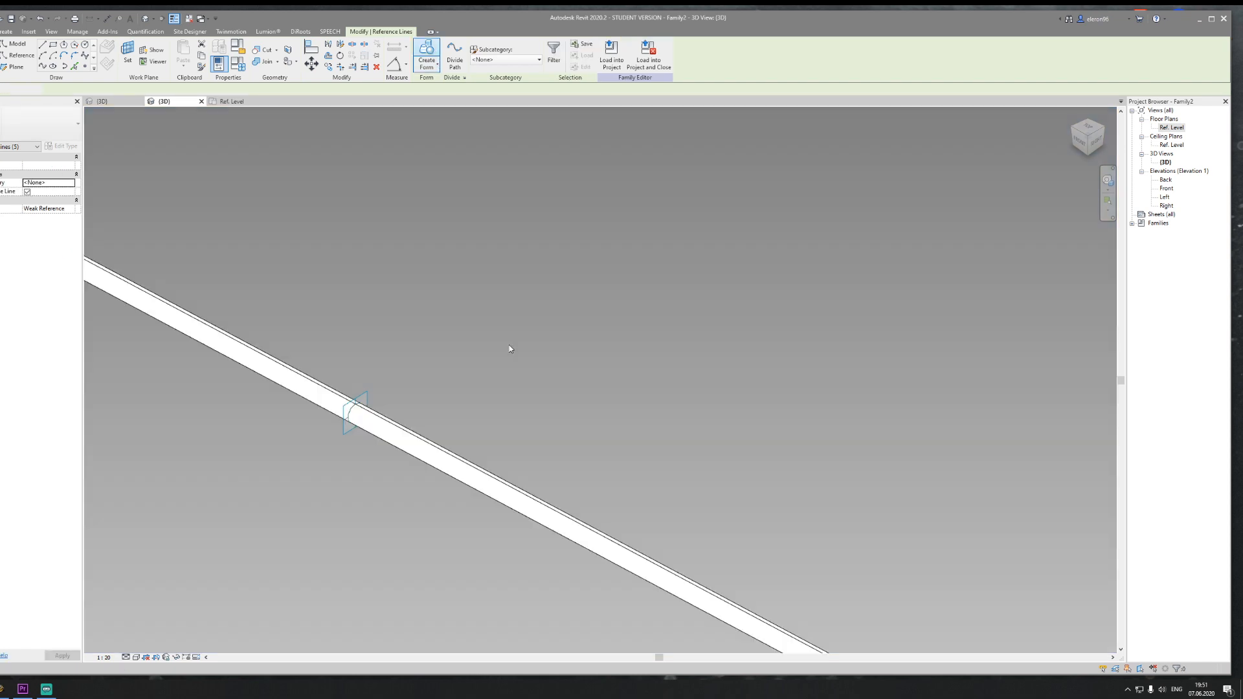
{"action": "key", "text": "Escape"}
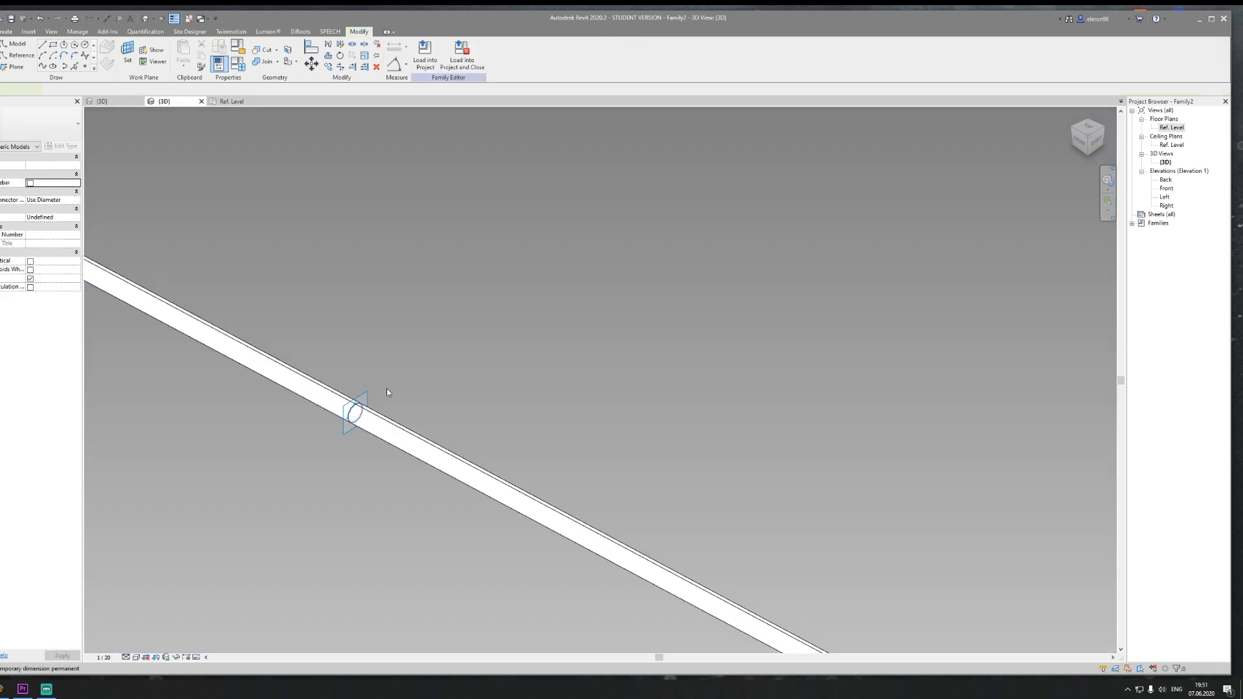
Step: Select the profile circle of the swept frame
{"action": "left_click", "coordinate": [353, 413]}
{"action": "scroll", "coordinate": [355, 418], "scroll_direction": "up", "scroll_amount": 2}
{"action": "left_click", "coordinate": [355, 460]}
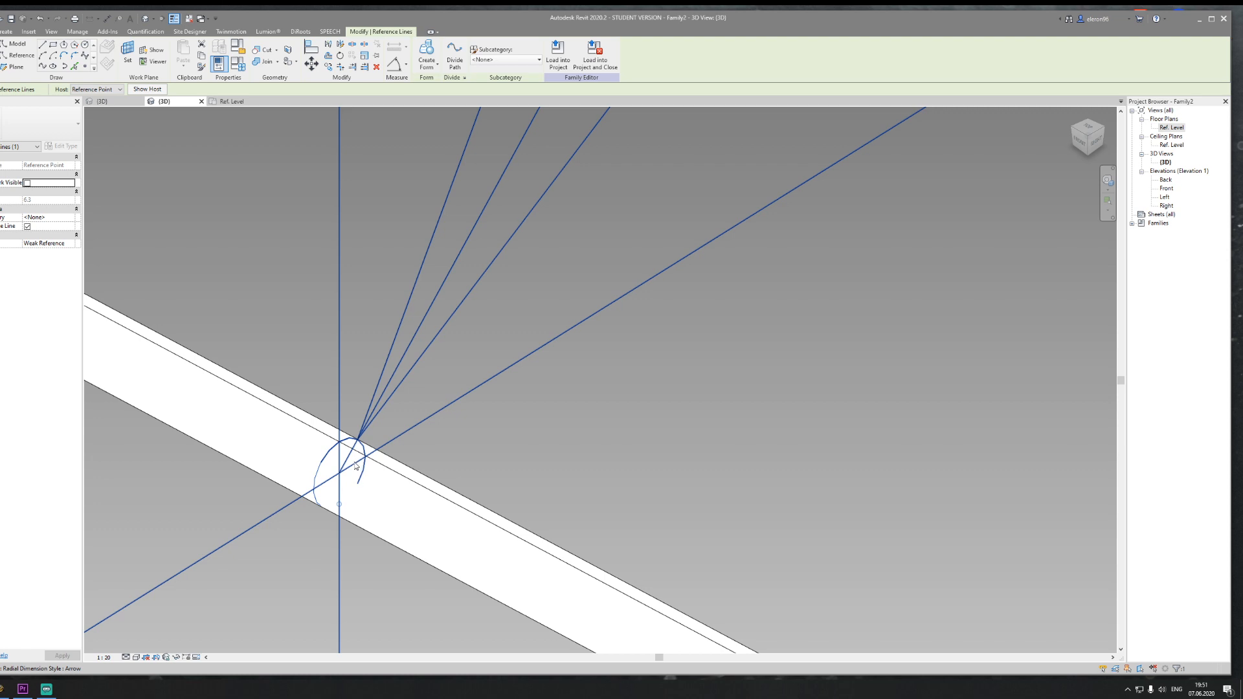
Step: Label the arc's radial dimension with a new instance family parameter named Radius
{"action": "left_click", "coordinate": [352, 455]}
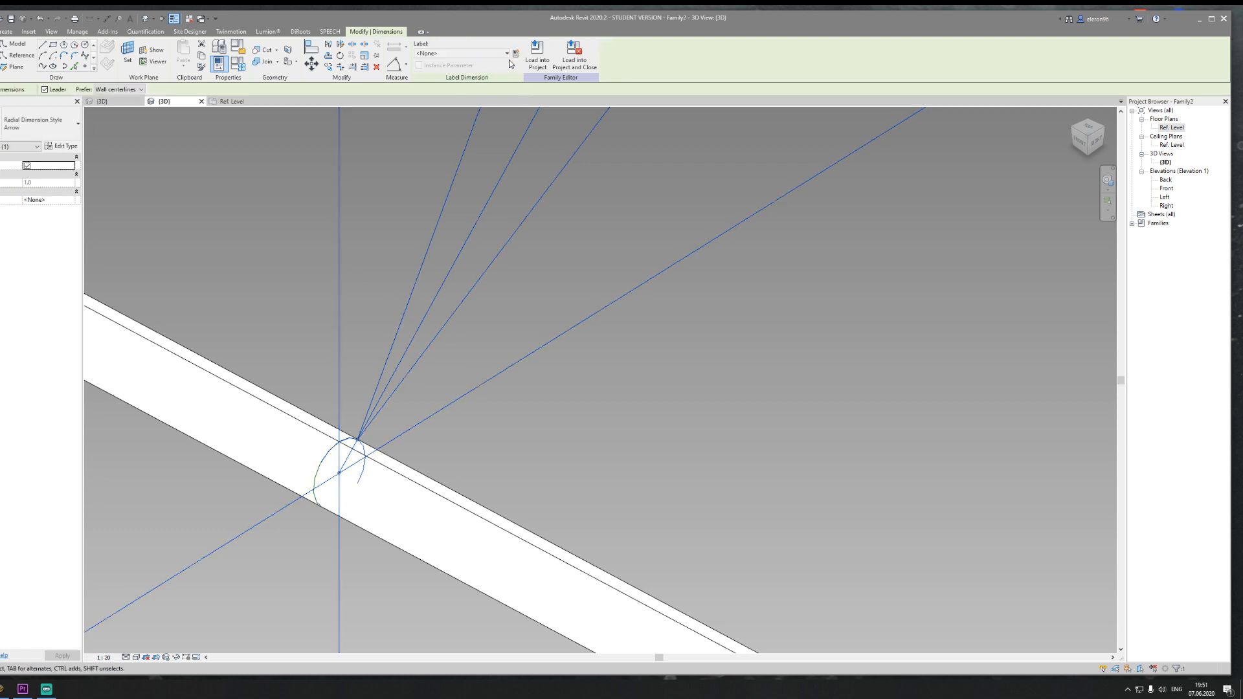
{"action": "left_click", "coordinate": [612, 325]}
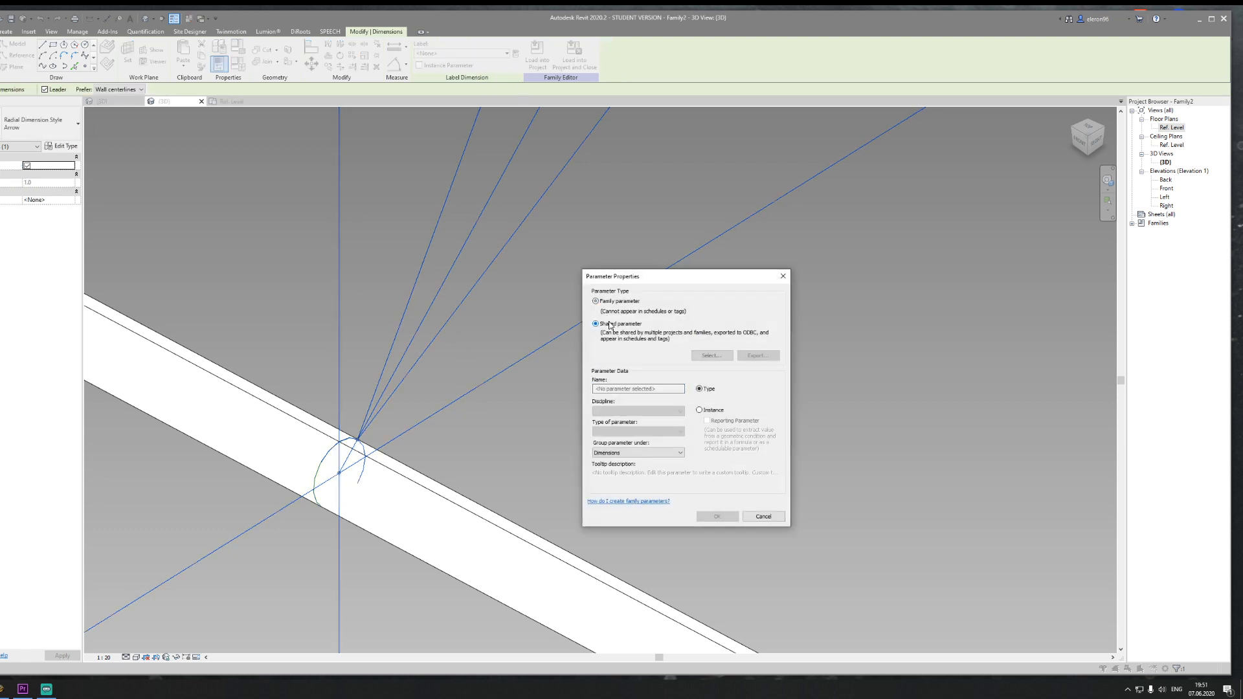
{"action": "left_click", "coordinate": [615, 306]}
{"action": "left_click", "coordinate": [641, 389]}
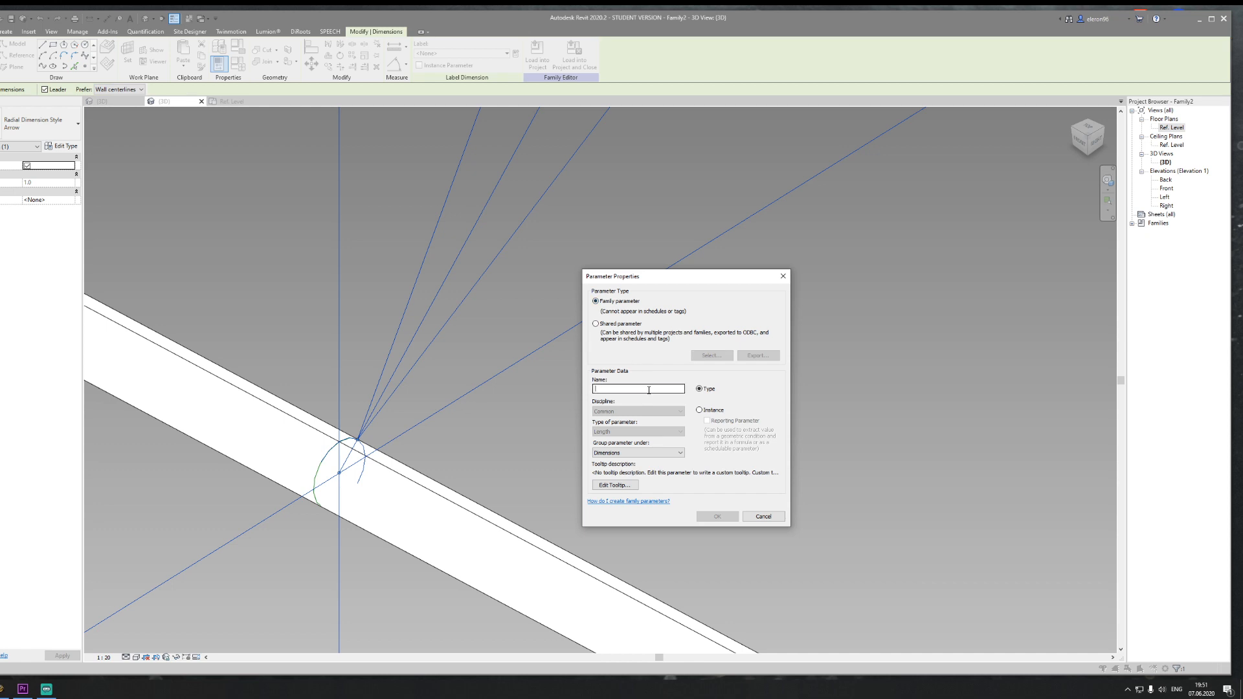
{"action": "type", "text": "Radius"}
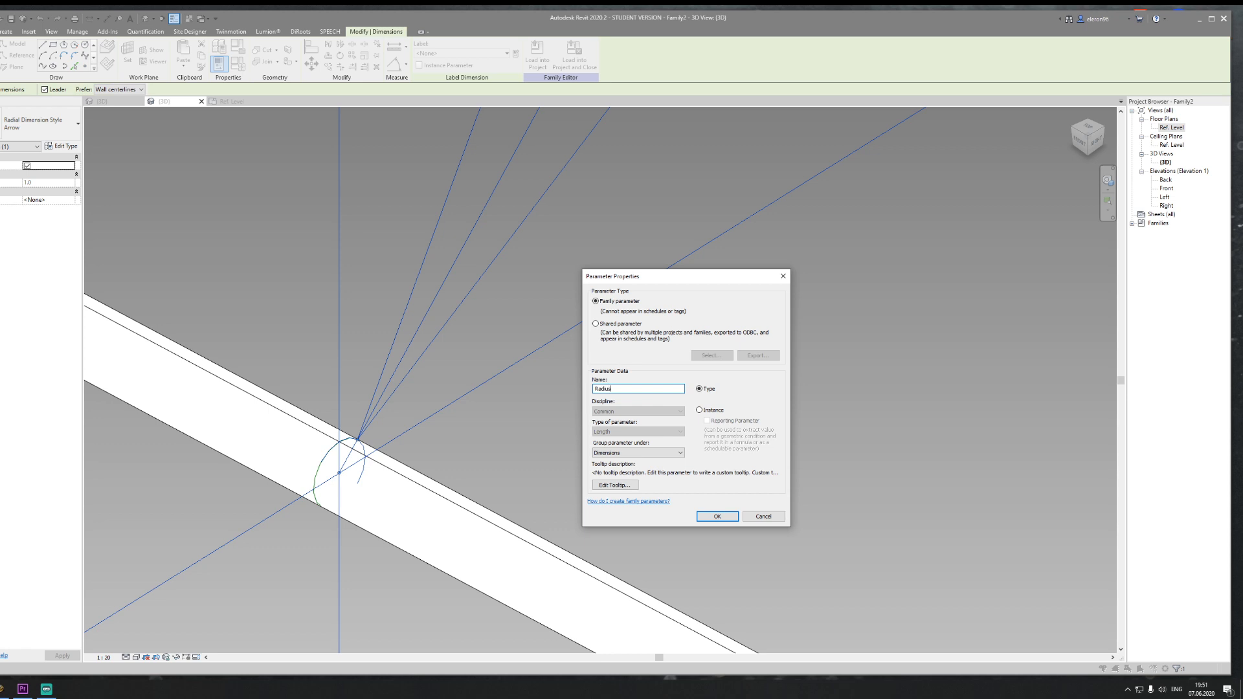
{"action": "left_click", "coordinate": [712, 409]}
{"action": "left_click", "coordinate": [718, 517]}
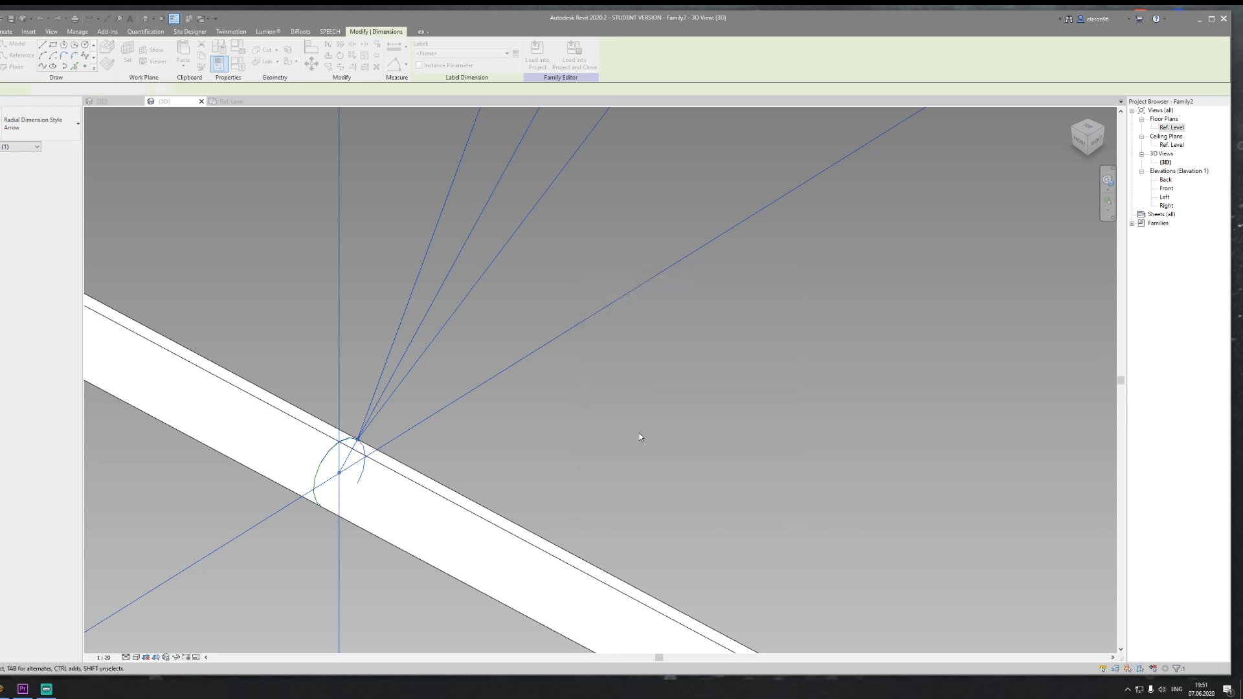
Step: Load the finished adaptive family into the Family1 mass file without placing an instance
{"action": "scroll", "coordinate": [640, 434], "scroll_direction": "down", "scroll_amount": 3}
{"action": "scroll", "coordinate": [645, 432], "scroll_direction": "down", "scroll_amount": 6}
{"action": "key", "text": "Escape"}
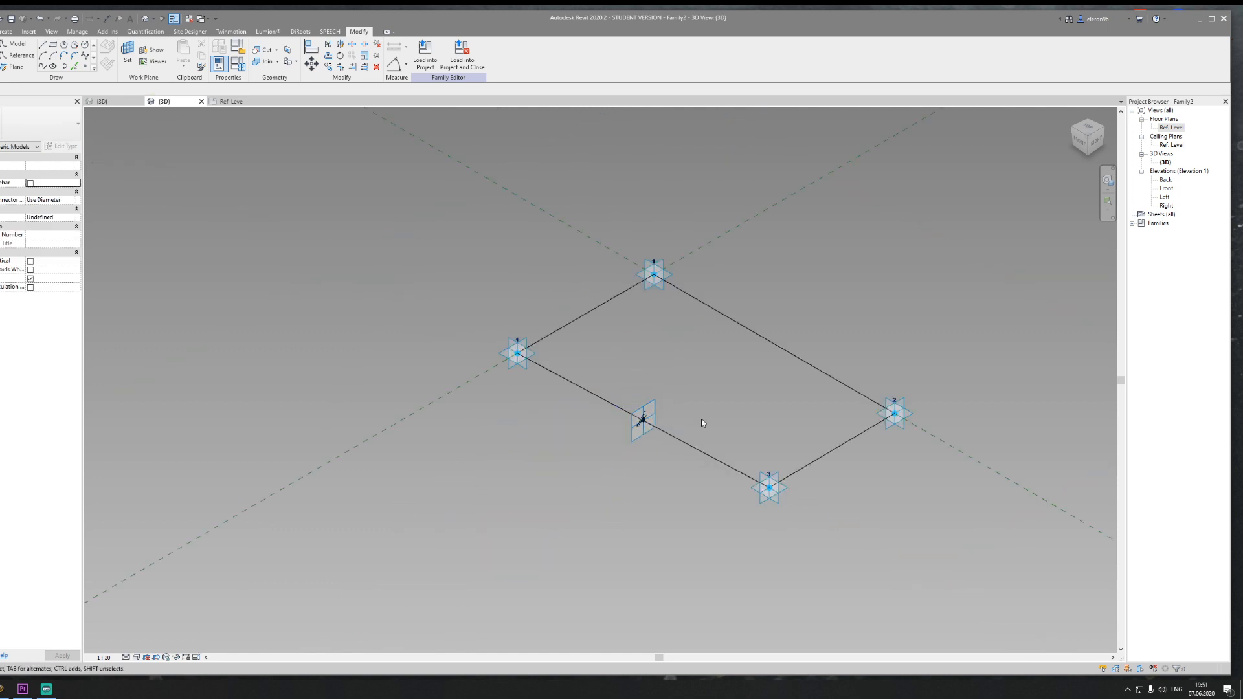
{"action": "scroll", "coordinate": [691, 523], "scroll_direction": "up", "scroll_amount": 1}
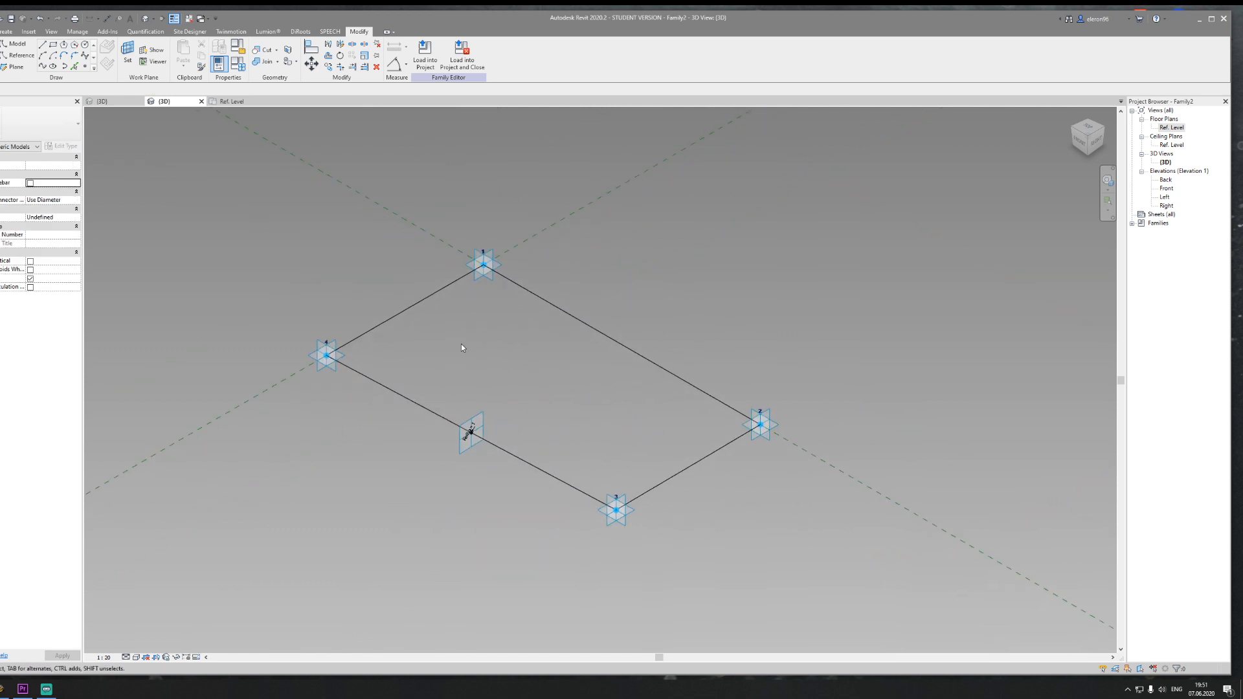
{"action": "left_click", "coordinate": [424, 55]}
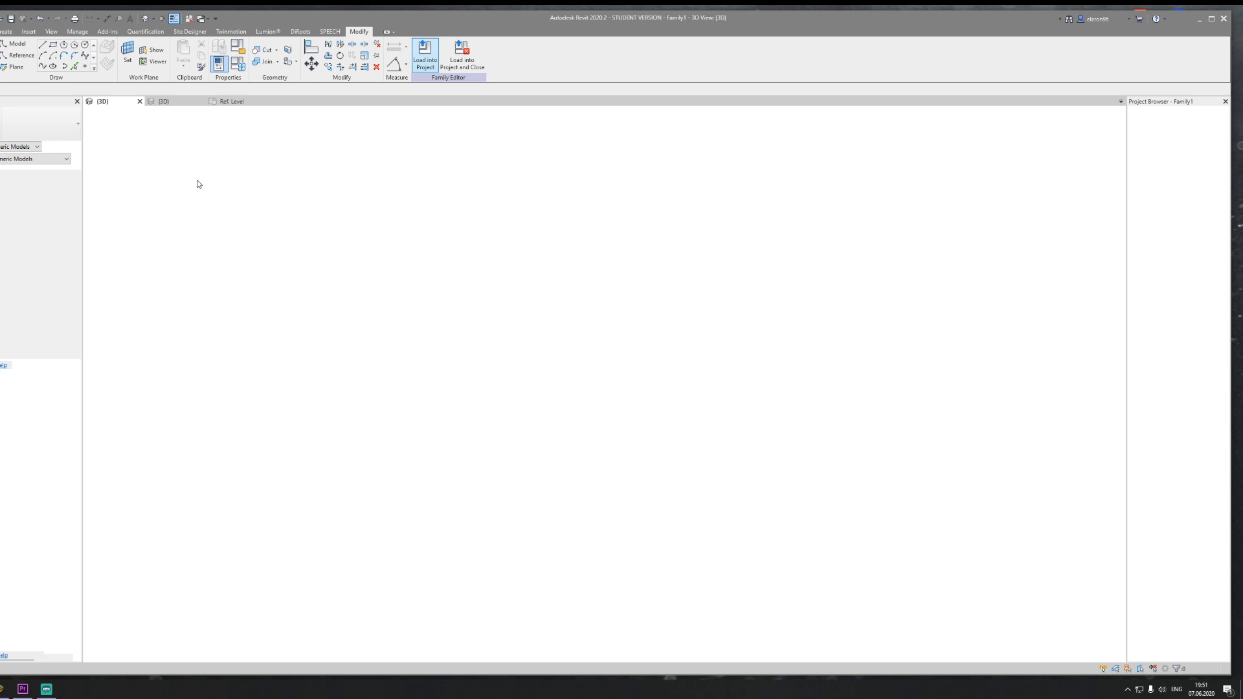
{"action": "key", "text": "Escape"}
{"action": "key", "text": "Escape"}
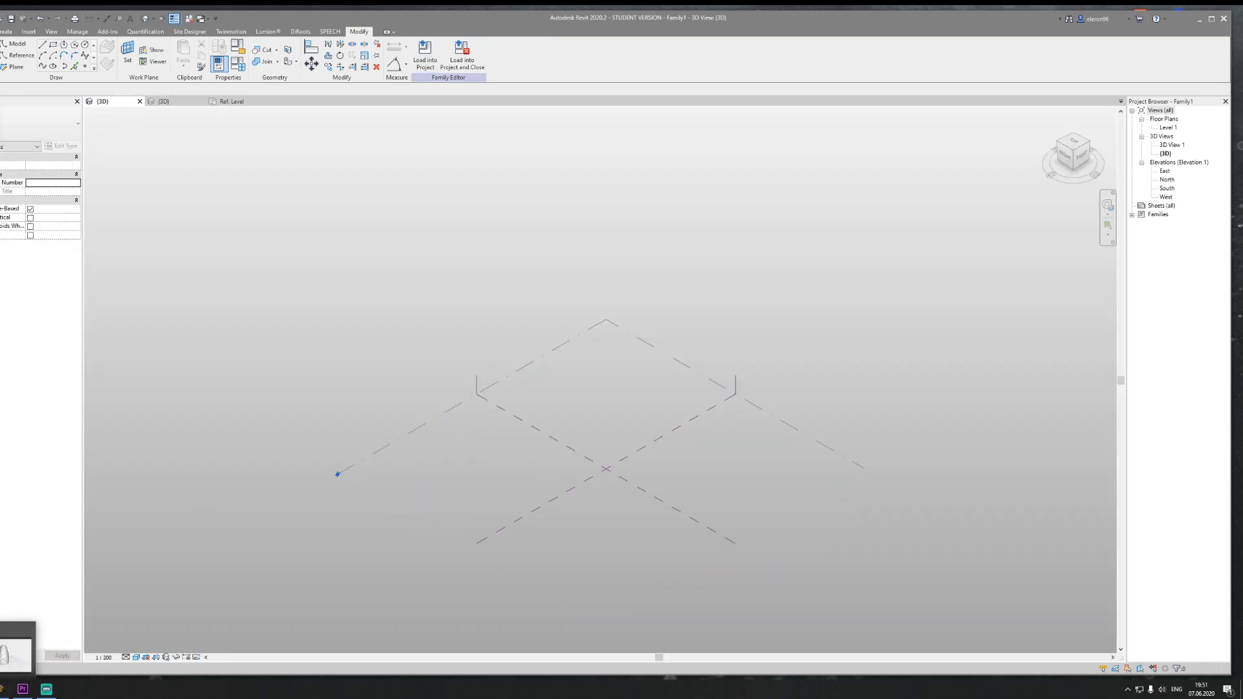
Step: Switch to Dynamo, add a Family Types node set to Family2:Family2, and place it above Panel.PanelDiamond
{"action": "left_click", "coordinate": [18, 647]}
{"action": "middle_click_drag", "start_coordinate": [430, 448], "coordinate": [453, 401]}
{"action": "middle_click_drag", "start_coordinate": [555, 462], "coordinate": [425, 415]}
{"action": "right_click", "coordinate": [425, 419]}
{"action": "type", "text": "fami"}
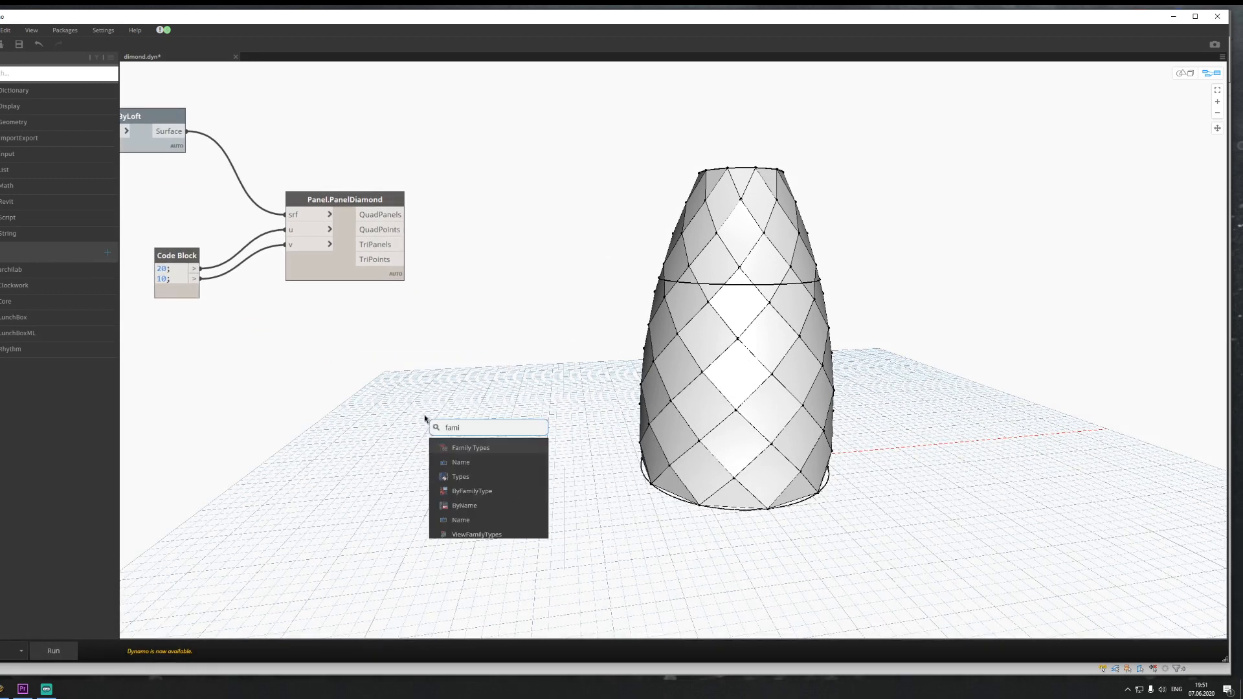
{"action": "key", "text": "Return"}
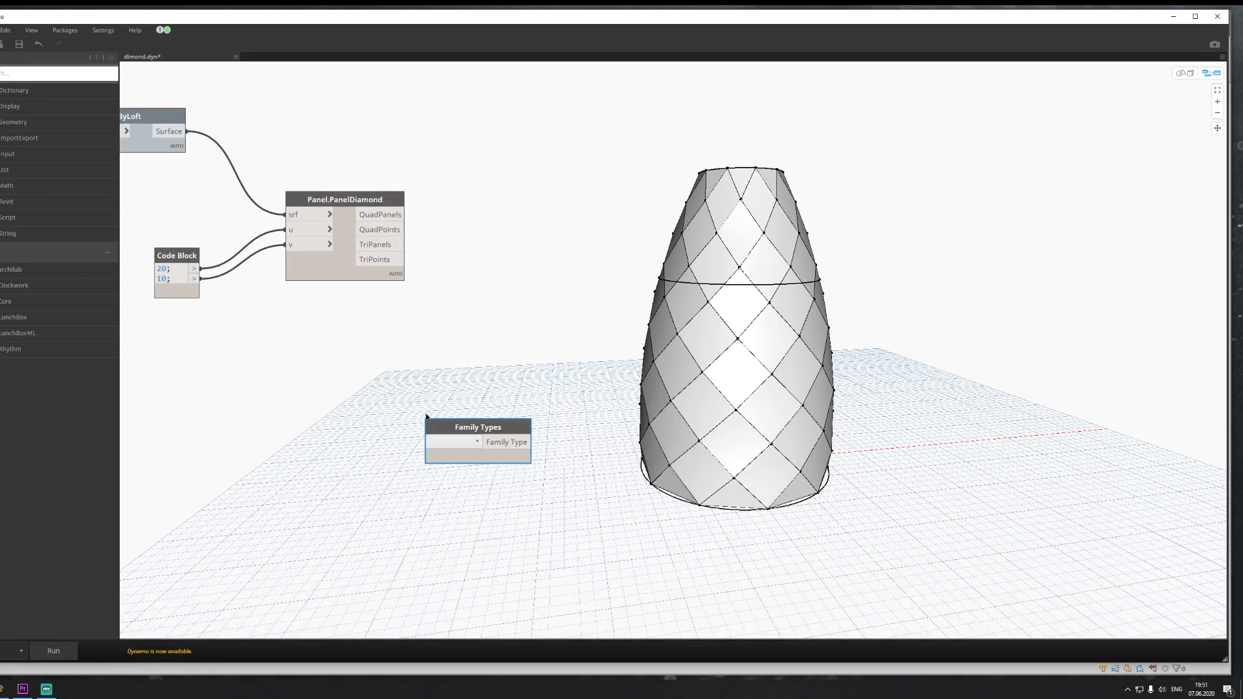
{"action": "left_click", "coordinate": [458, 442]}
{"action": "left_click", "coordinate": [466, 480]}
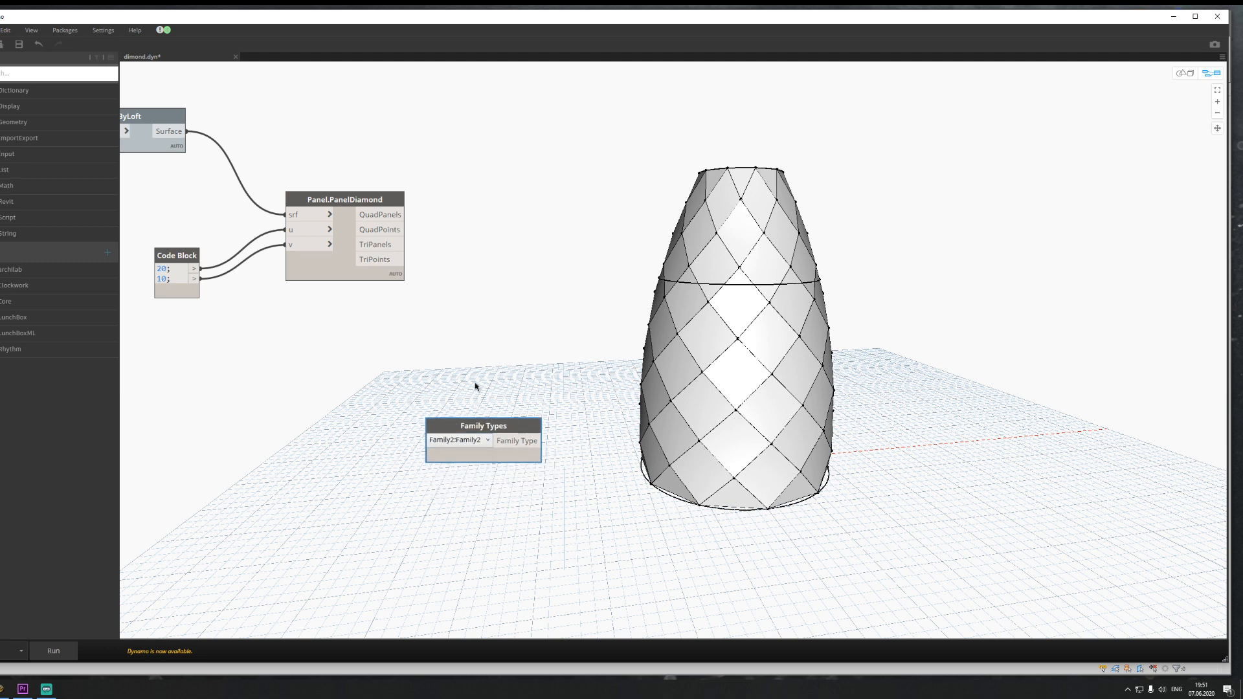
{"action": "left_click_drag", "start_coordinate": [477, 426], "coordinate": [441, 132]}
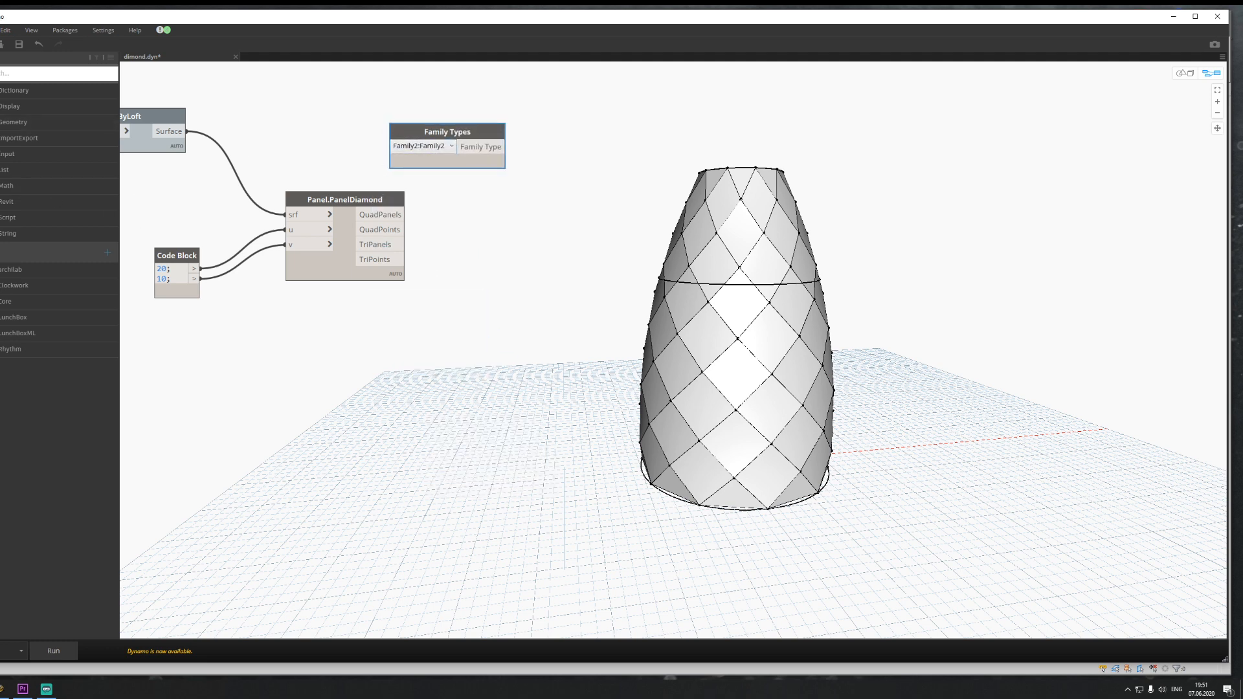
{"action": "right_click", "coordinate": [483, 361]}
{"action": "type", "text": "ada"}
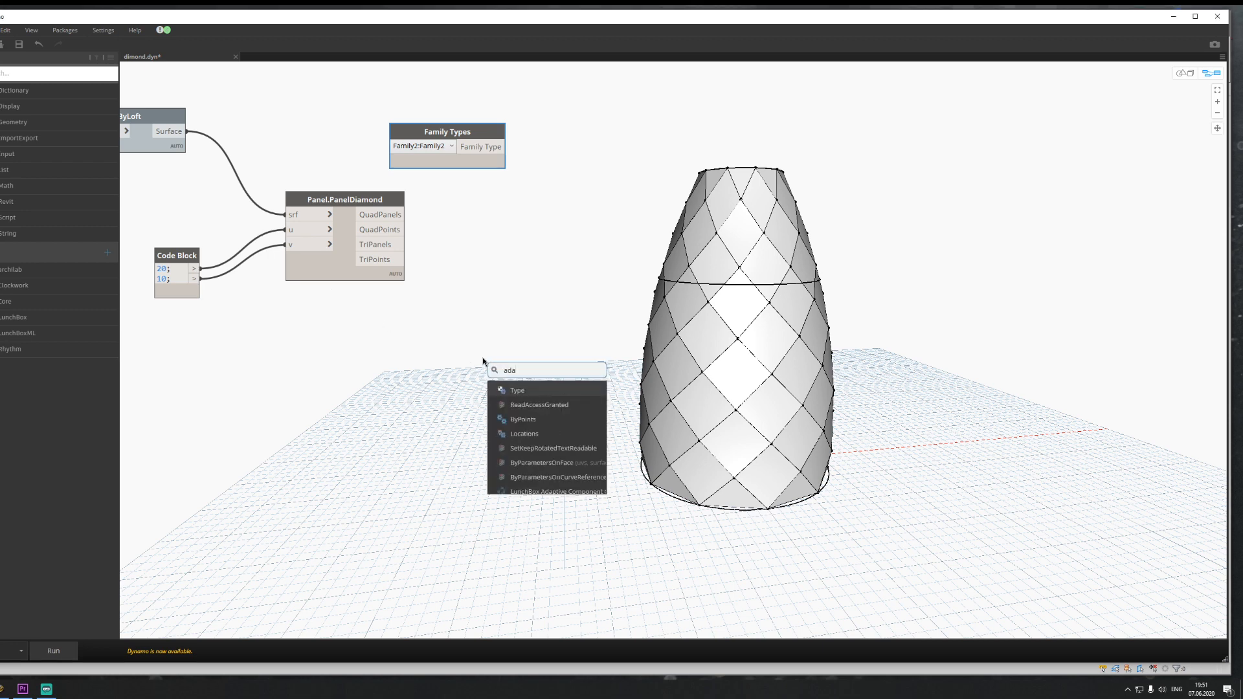
{"action": "type", "text": "p"}
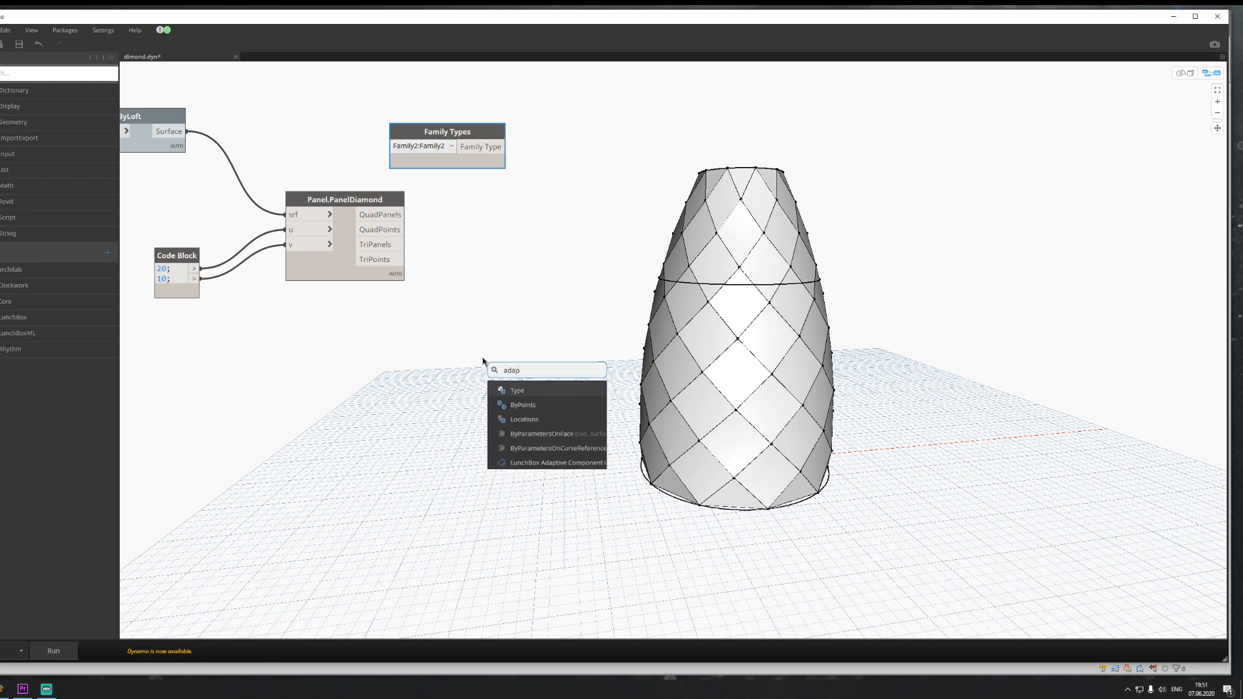
{"action": "type", "text": "tive"}
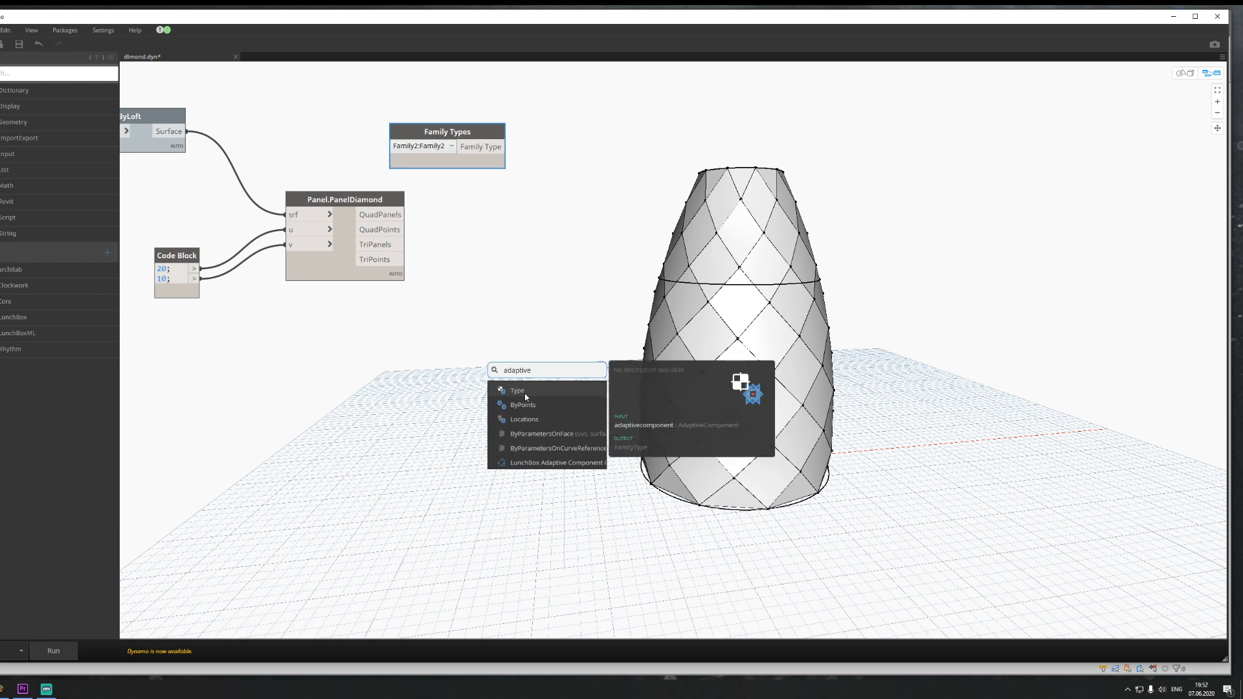
{"action": "left_click", "coordinate": [546, 463]}
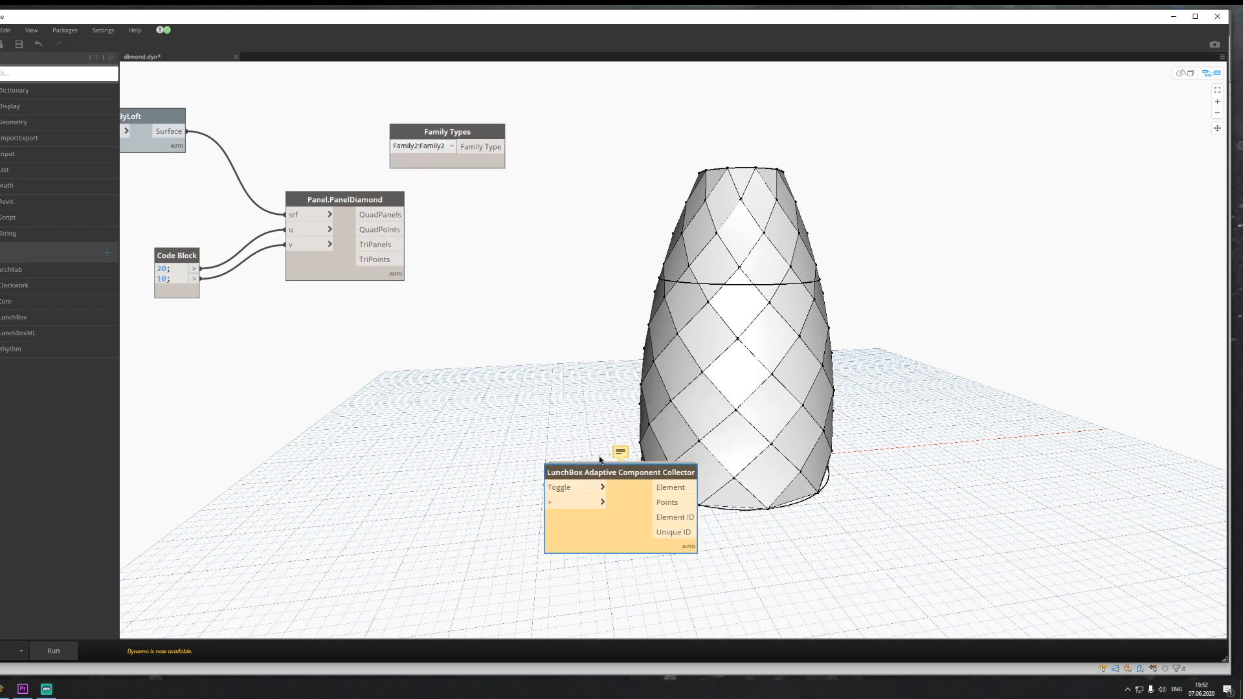
{"action": "key", "text": "Delete"}
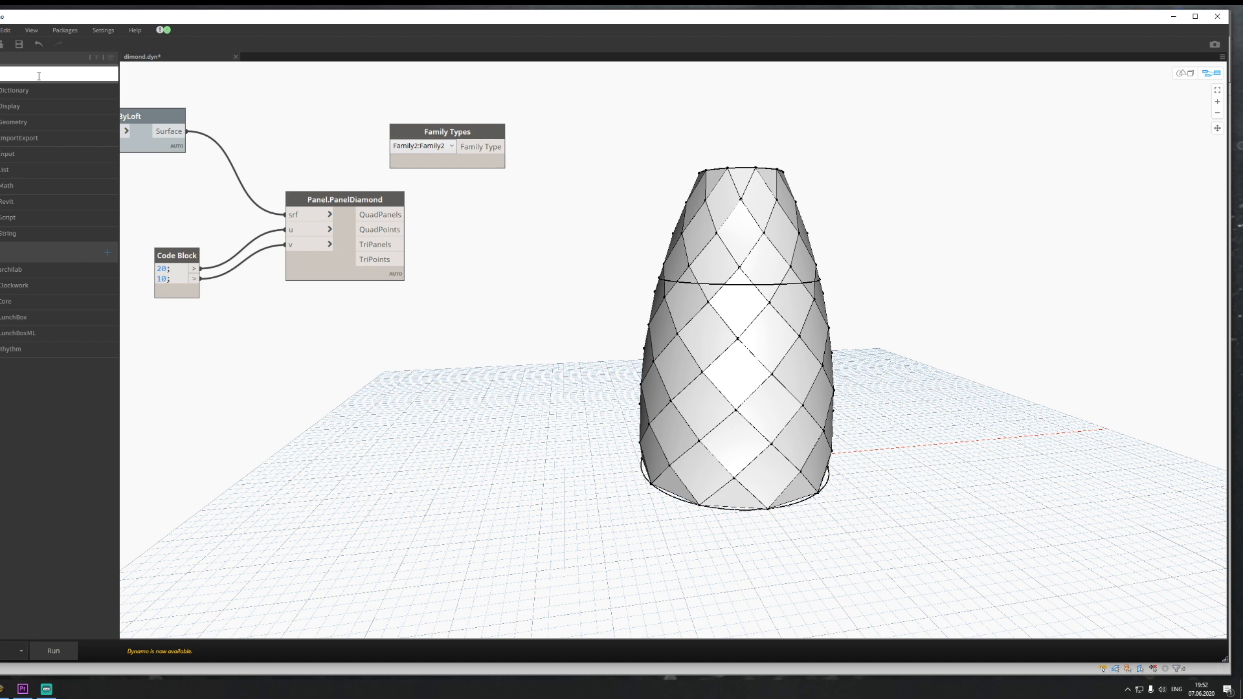
Step: Search the node library for adaptive component nodes
{"action": "type", "text": "a"}
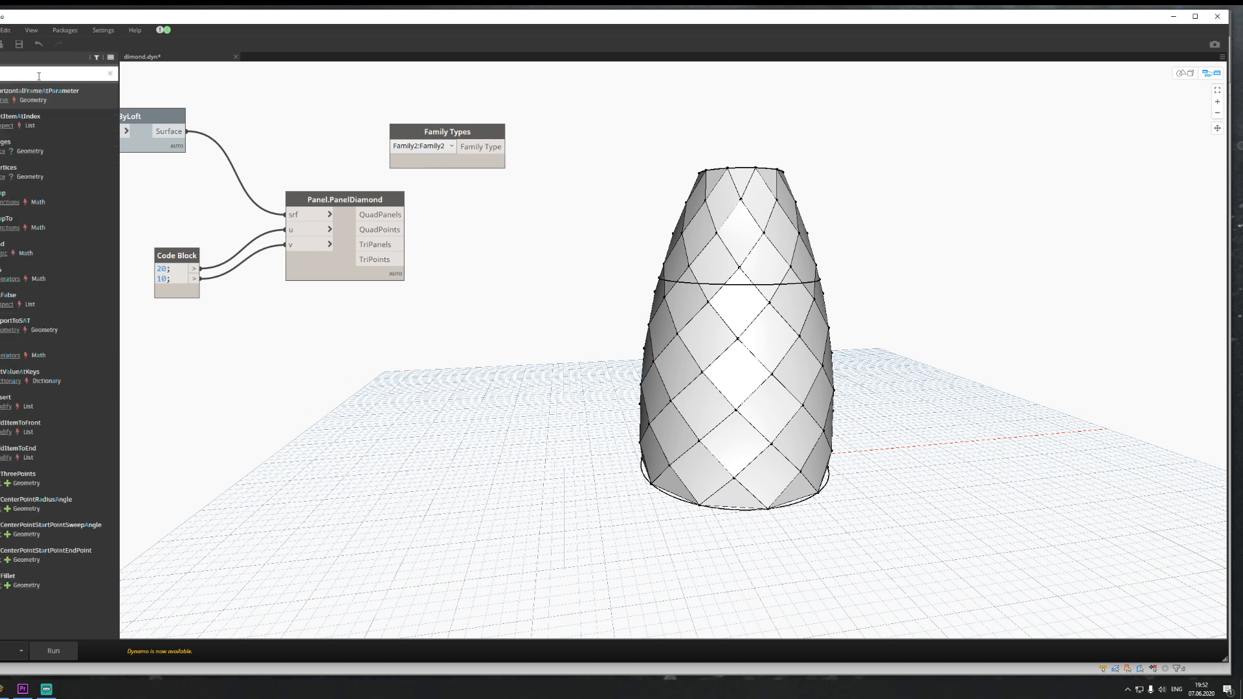
{"action": "type", "text": "d"}
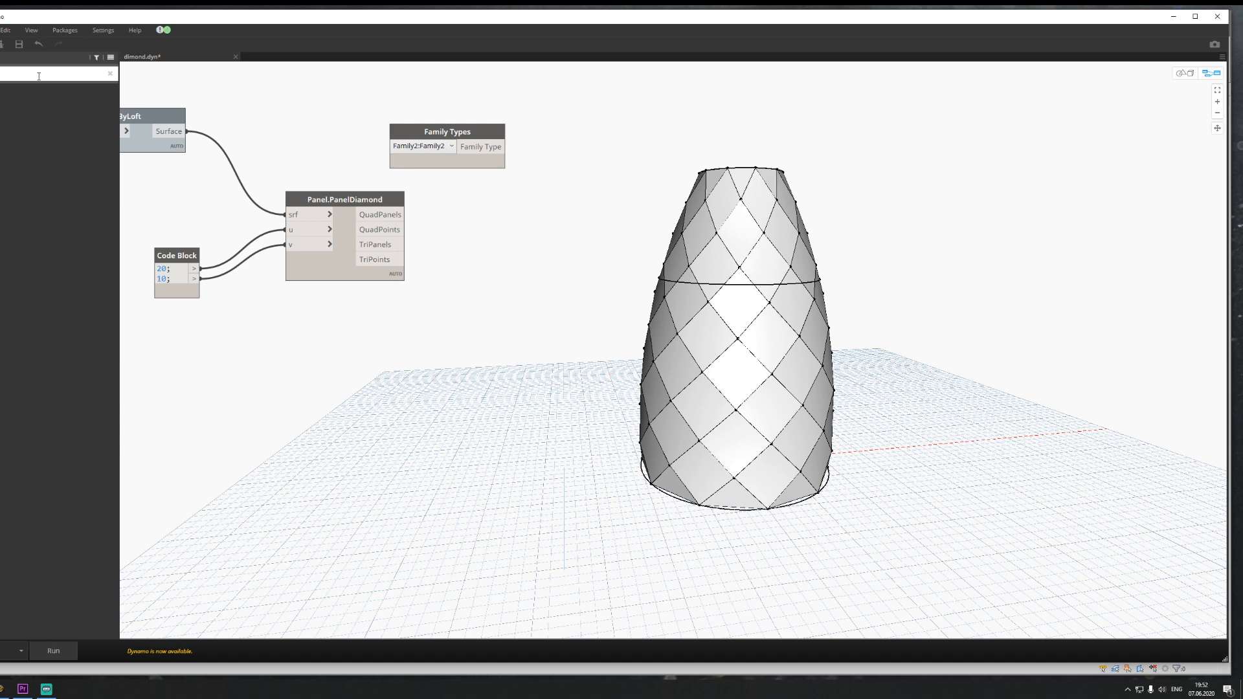
{"action": "type", "text": "a"}
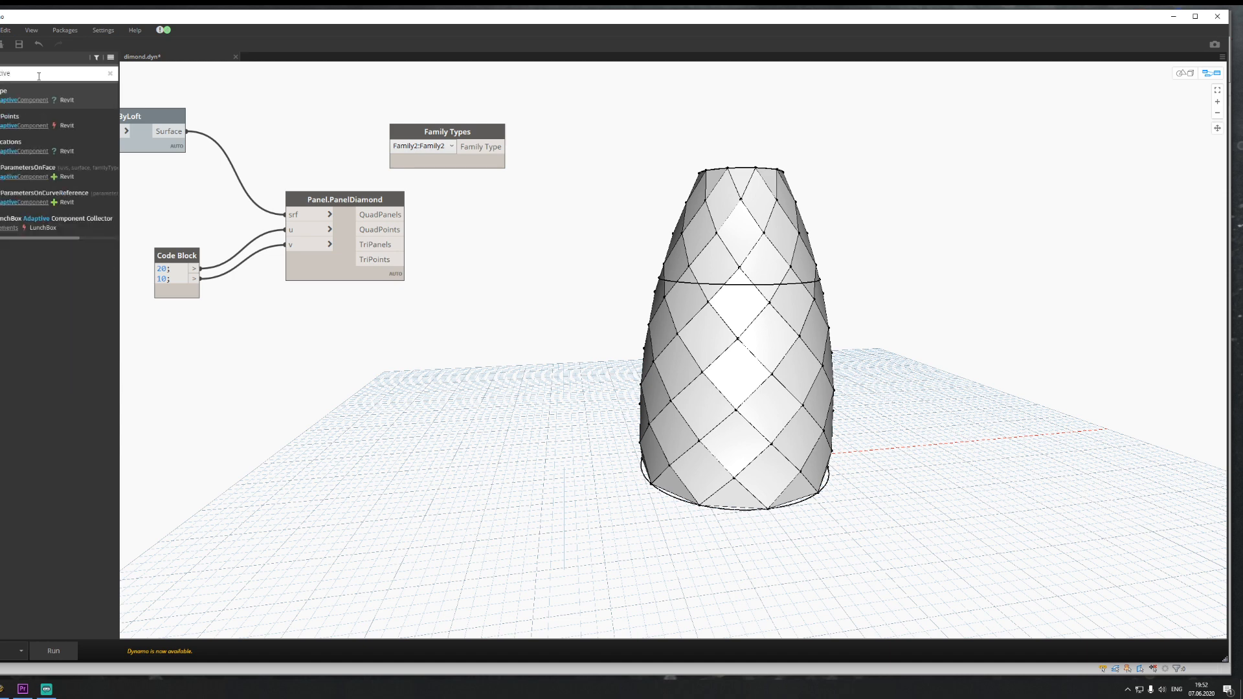
Step: Place an AdaptiveComponent.ByParametersOnCurveReference node and feed its familyType input from the Family Types node
{"action": "left_click", "coordinate": [97, 195]}
{"action": "left_click_drag", "start_coordinate": [692, 333], "coordinate": [572, 301]}
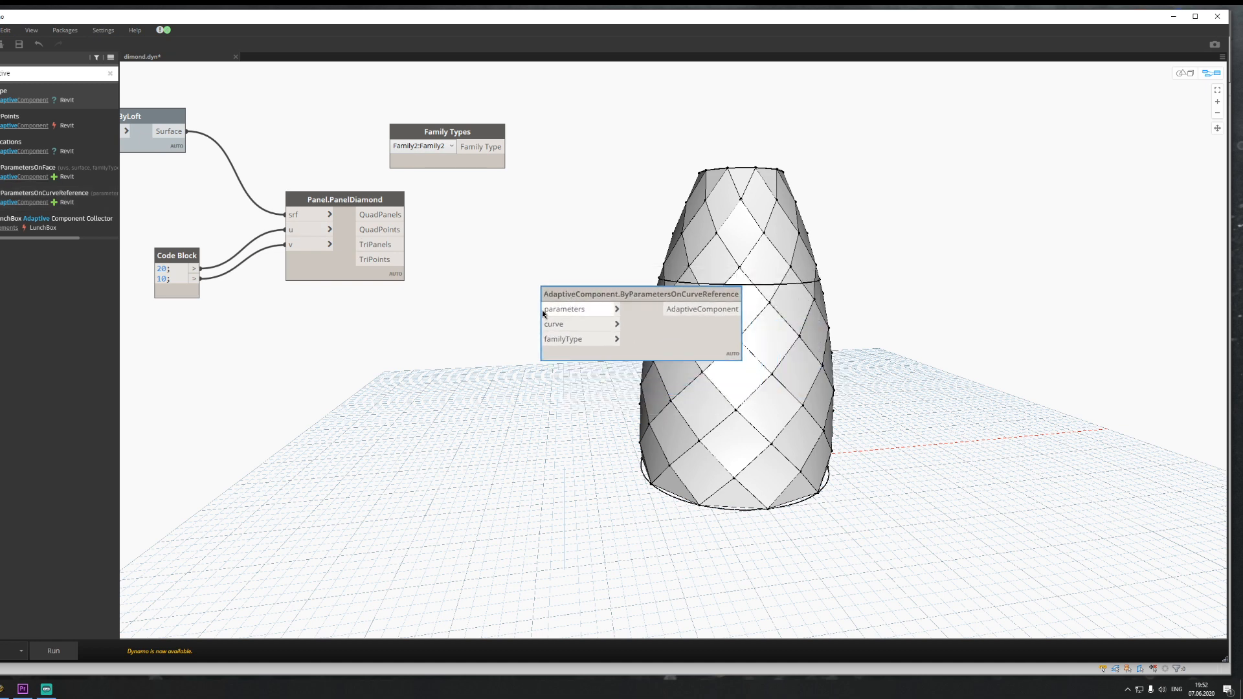
{"action": "left_click_drag", "start_coordinate": [447, 132], "coordinate": [543, 339]}
{"action": "left_click", "coordinate": [552, 410]}
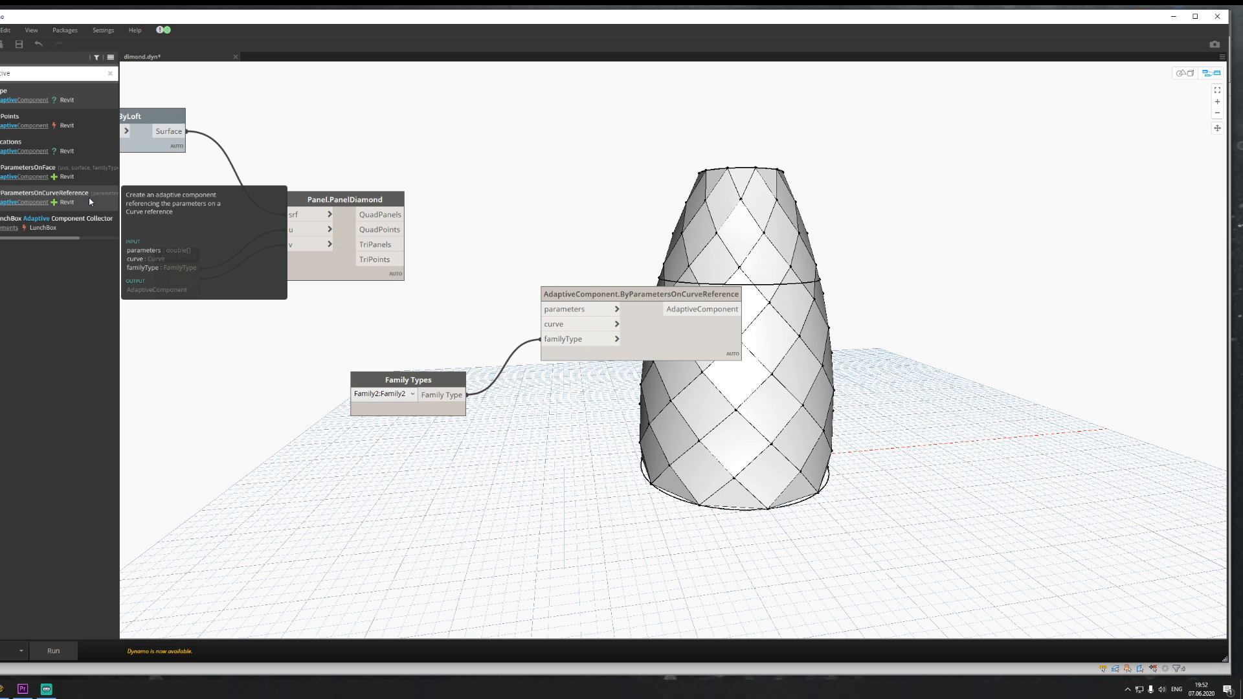
{"action": "left_click", "coordinate": [29, 172]}
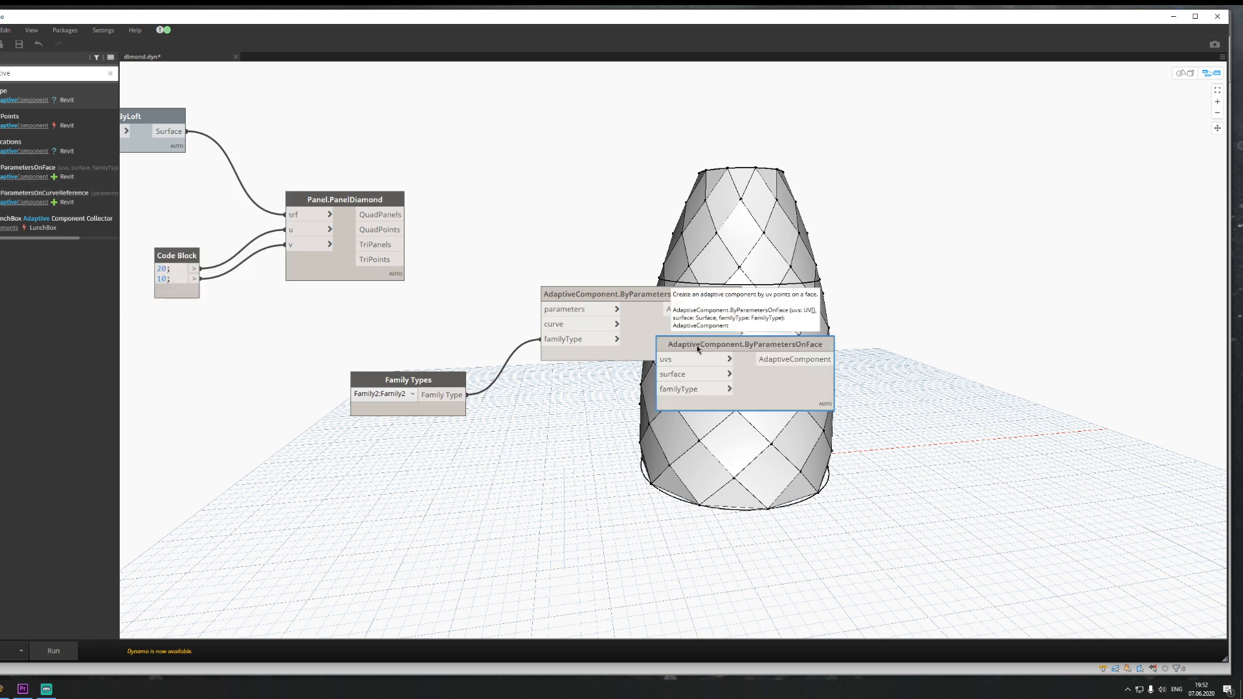
{"action": "left_click_drag", "start_coordinate": [698, 350], "coordinate": [587, 207]}
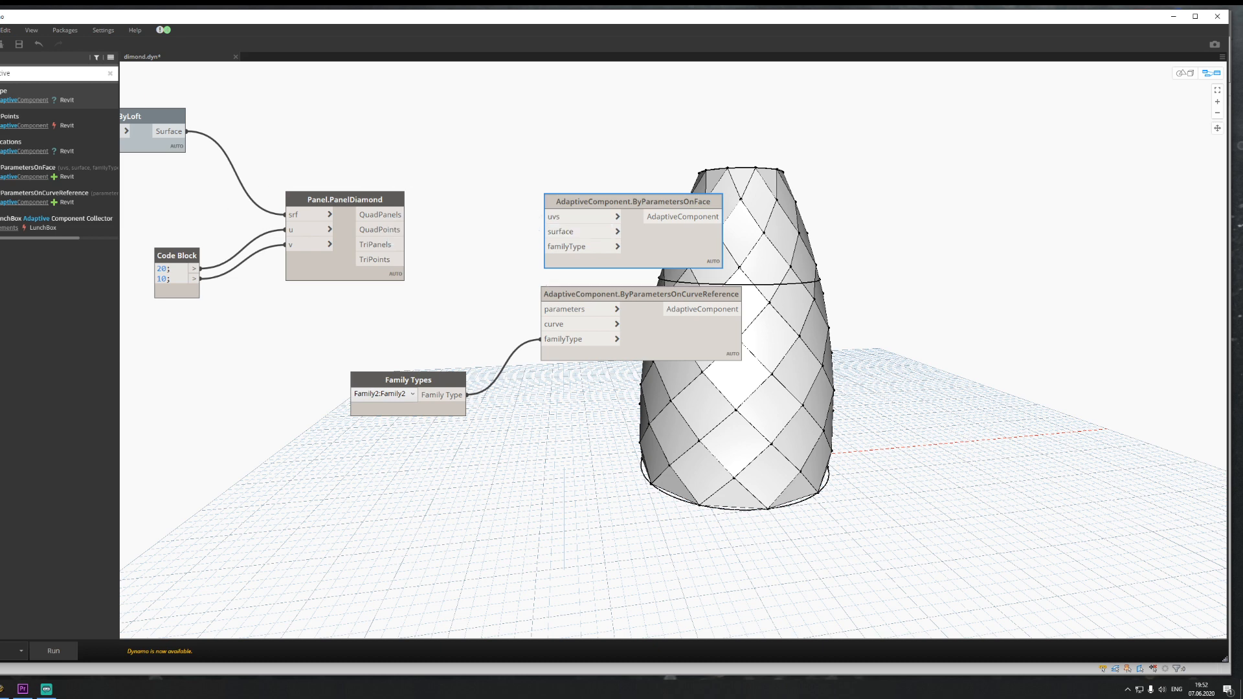
{"action": "key", "text": "Delete"}
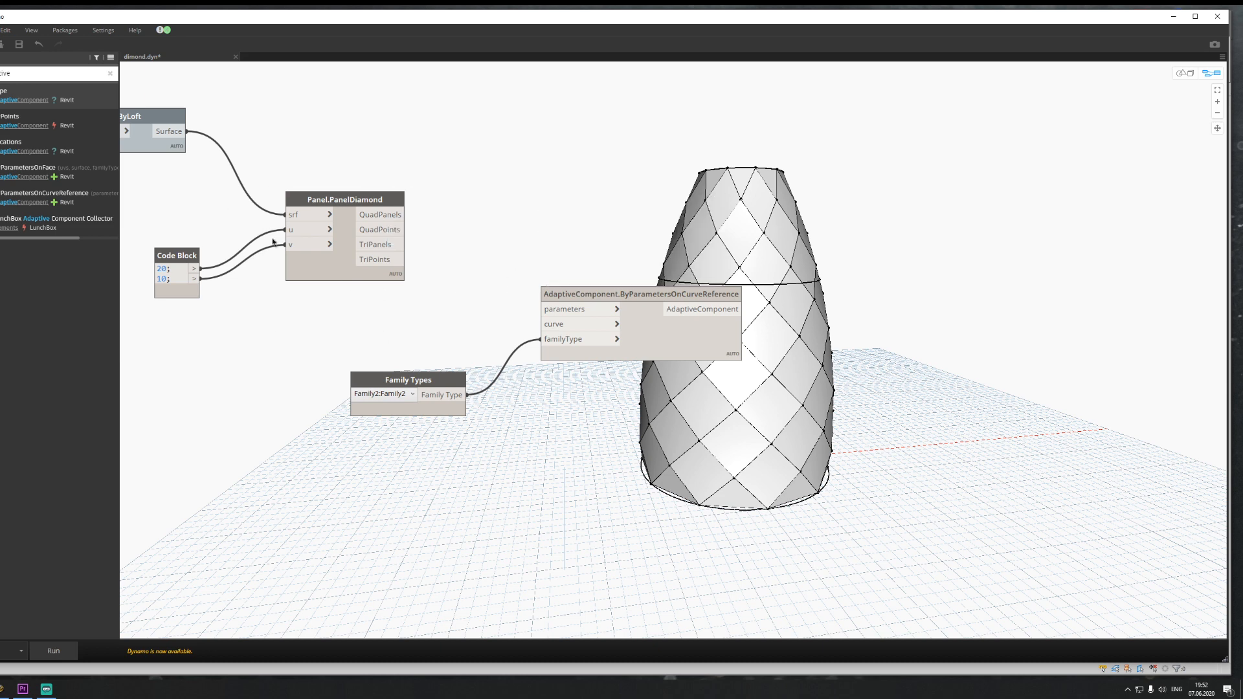
Step: Replace the curve-reference node with AdaptiveComponent.ByPoints, wiring Family Type to familyType and Panel.PanelDiamond's QuadPoints to points
{"action": "left_click", "coordinate": [84, 116]}
{"action": "left_click_drag", "start_coordinate": [700, 357], "coordinate": [557, 312]}
{"action": "left_click", "coordinate": [620, 293]}
{"action": "key", "text": "Delete"}
{"action": "left_click", "coordinate": [445, 397]}
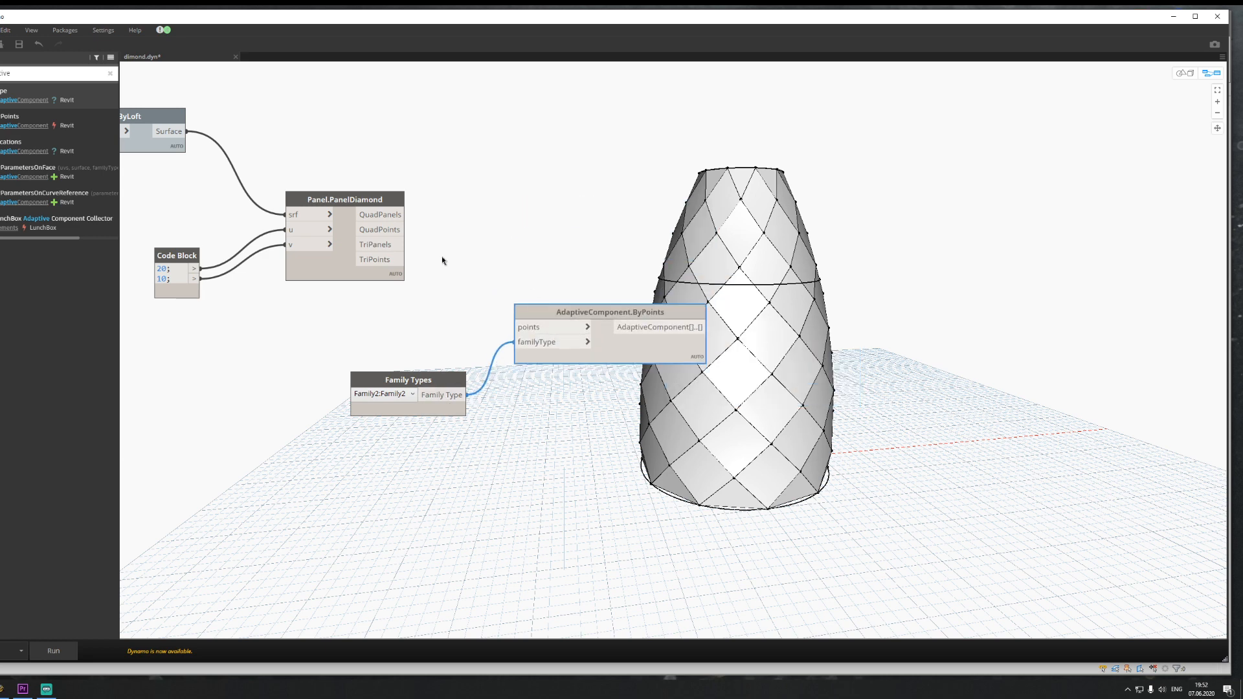
{"action": "left_click", "coordinate": [405, 230]}
{"action": "left_click", "coordinate": [517, 327]}
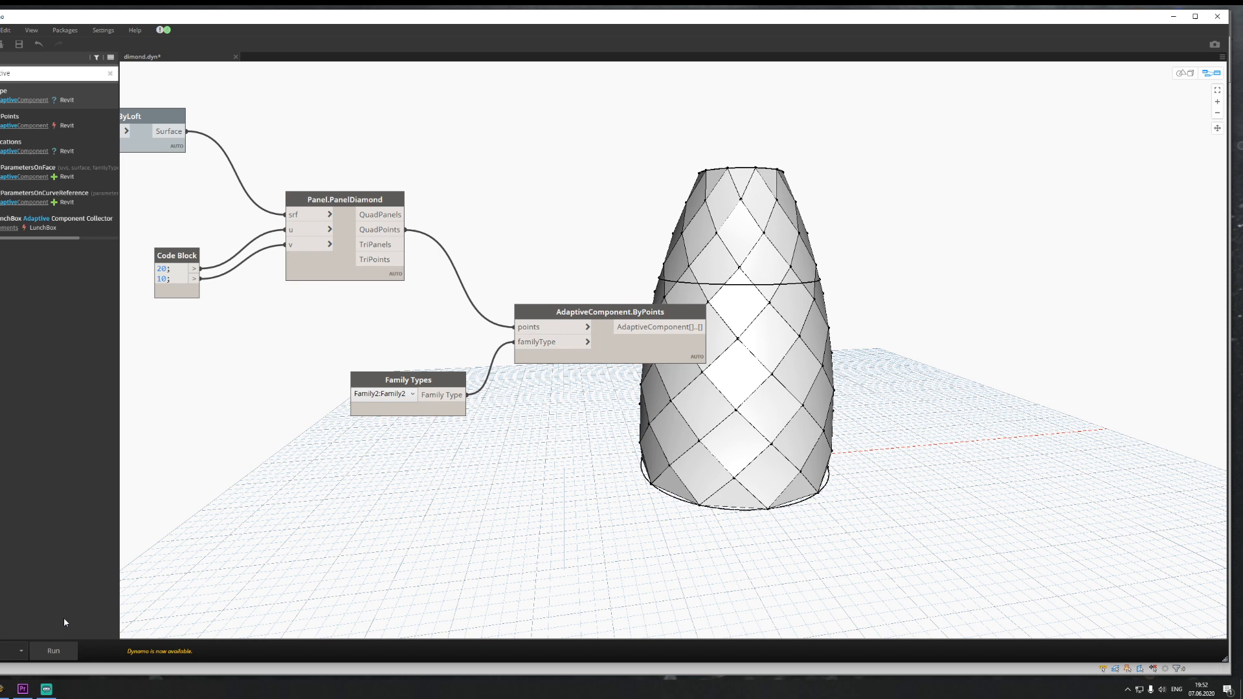
Step: Run the graph and switch to Revit to examine the generated diamond lattice tower
{"action": "left_click", "coordinate": [54, 650]}
{"action": "left_click", "coordinate": [1172, 17]}
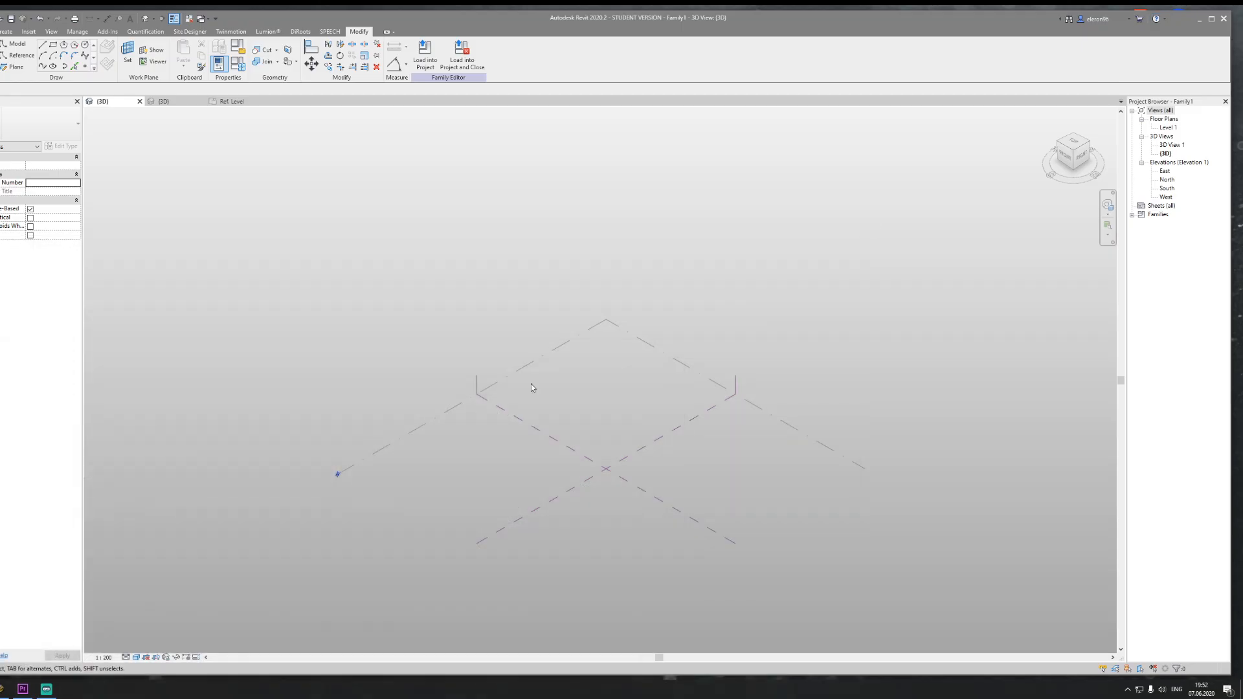
{"action": "scroll", "coordinate": [611, 457], "scroll_direction": "up", "scroll_amount": 5}
{"action": "scroll", "coordinate": [558, 504], "scroll_direction": "up", "scroll_amount": 5}
{"action": "scroll", "coordinate": [554, 518], "scroll_direction": "up", "scroll_amount": 5}
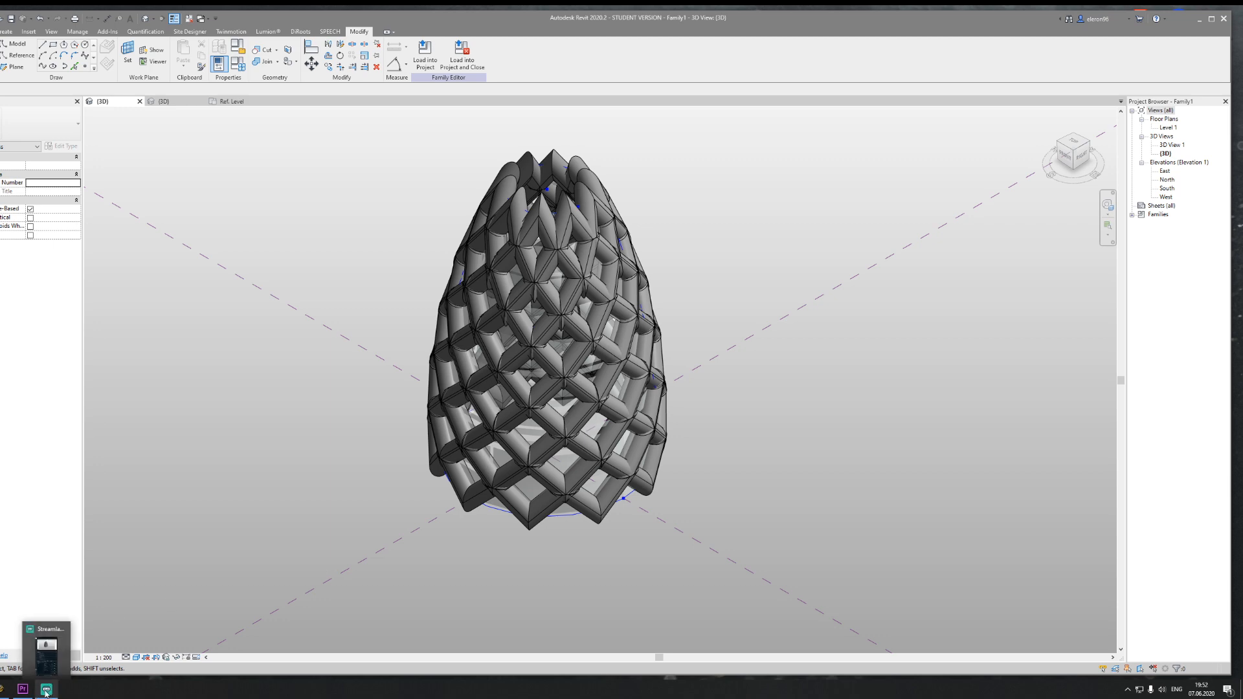
Step: Switch back to Dynamo, turn off the preview of Panel.PanelDiamond and turn on the preview of Surface.ByLoft
{"action": "mouse_move", "coordinate": [1, 690]}
{"action": "left_click", "coordinate": [14, 655]}
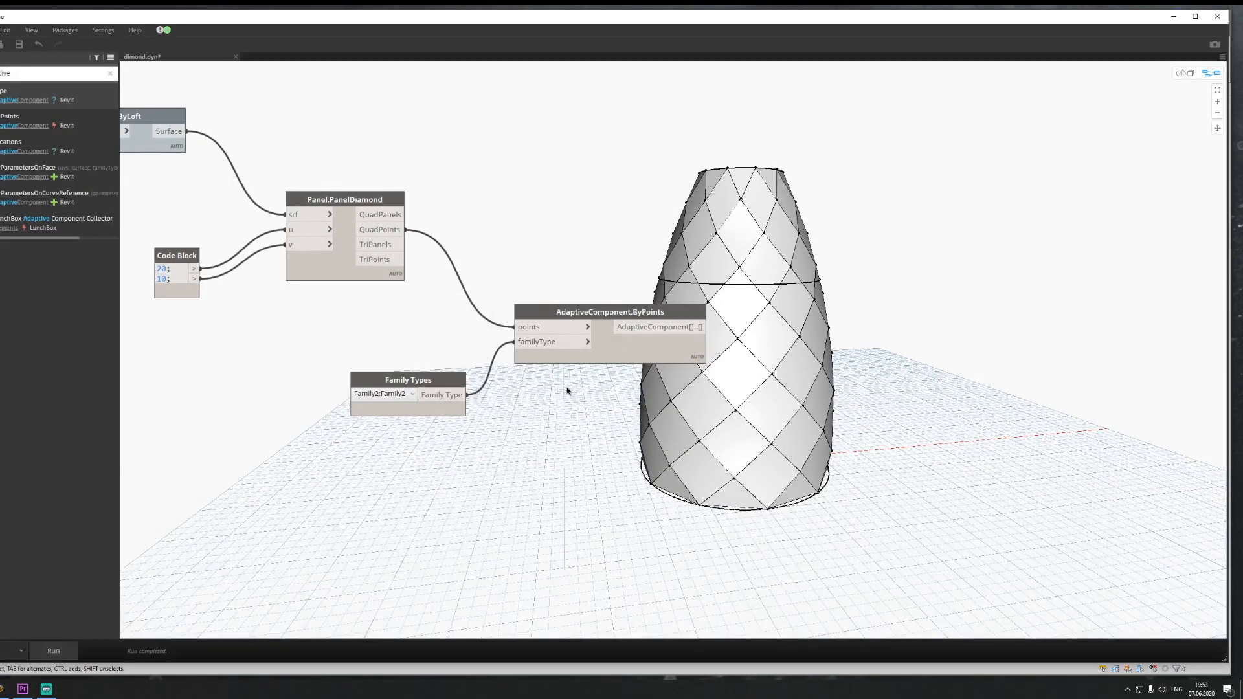
{"action": "scroll", "coordinate": [553, 390], "scroll_direction": "down", "scroll_amount": 4}
{"action": "middle_click_drag", "start_coordinate": [441, 336], "coordinate": [509, 372]}
{"action": "scroll", "coordinate": [418, 322], "scroll_direction": "up", "scroll_amount": 3}
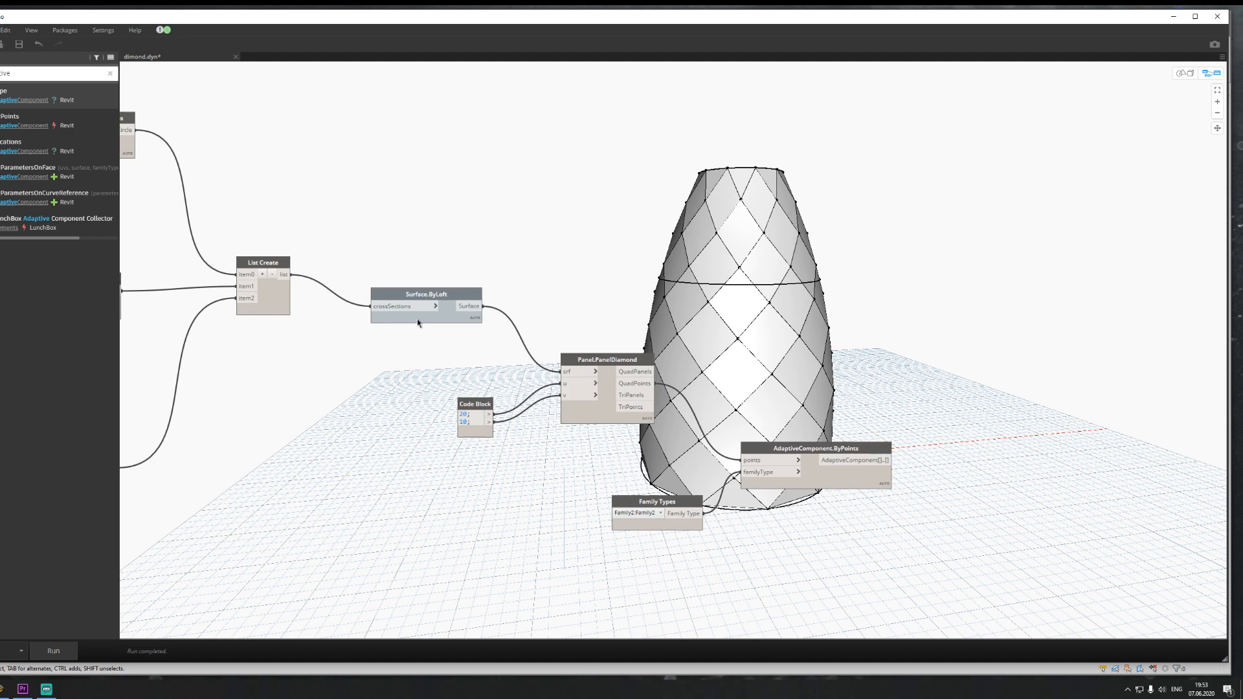
{"action": "left_click", "coordinate": [585, 414]}
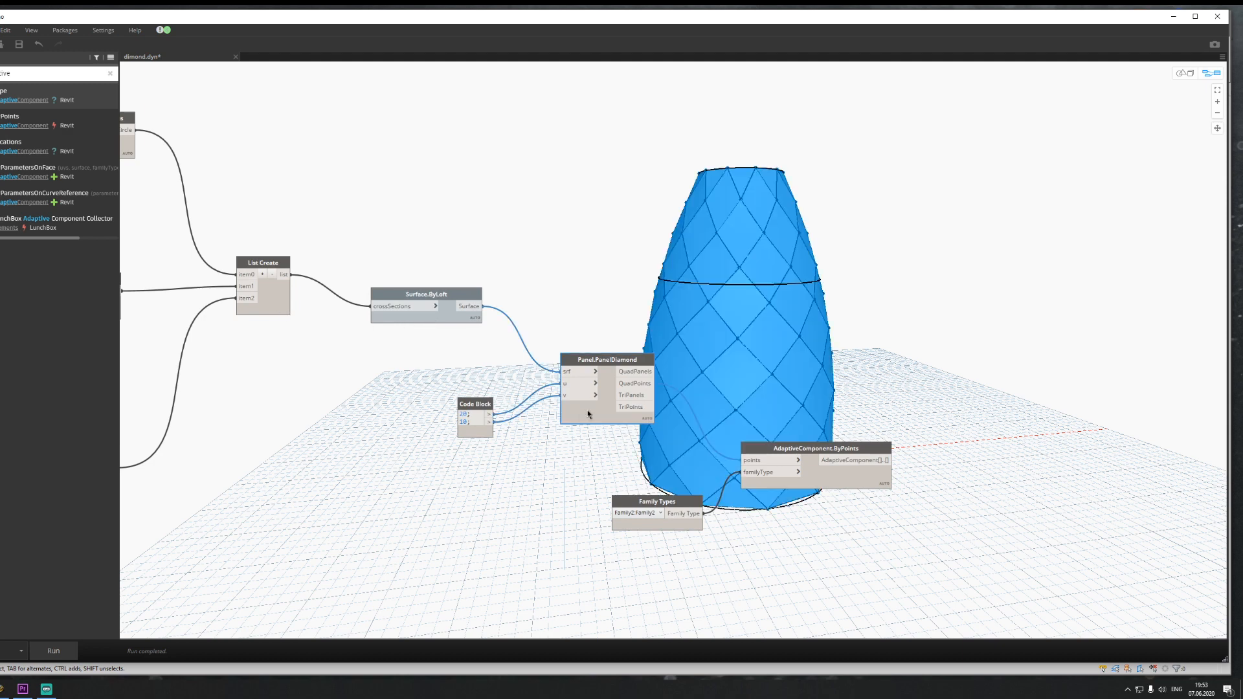
{"action": "right_click", "coordinate": [588, 414]}
{"action": "left_click", "coordinate": [525, 509]}
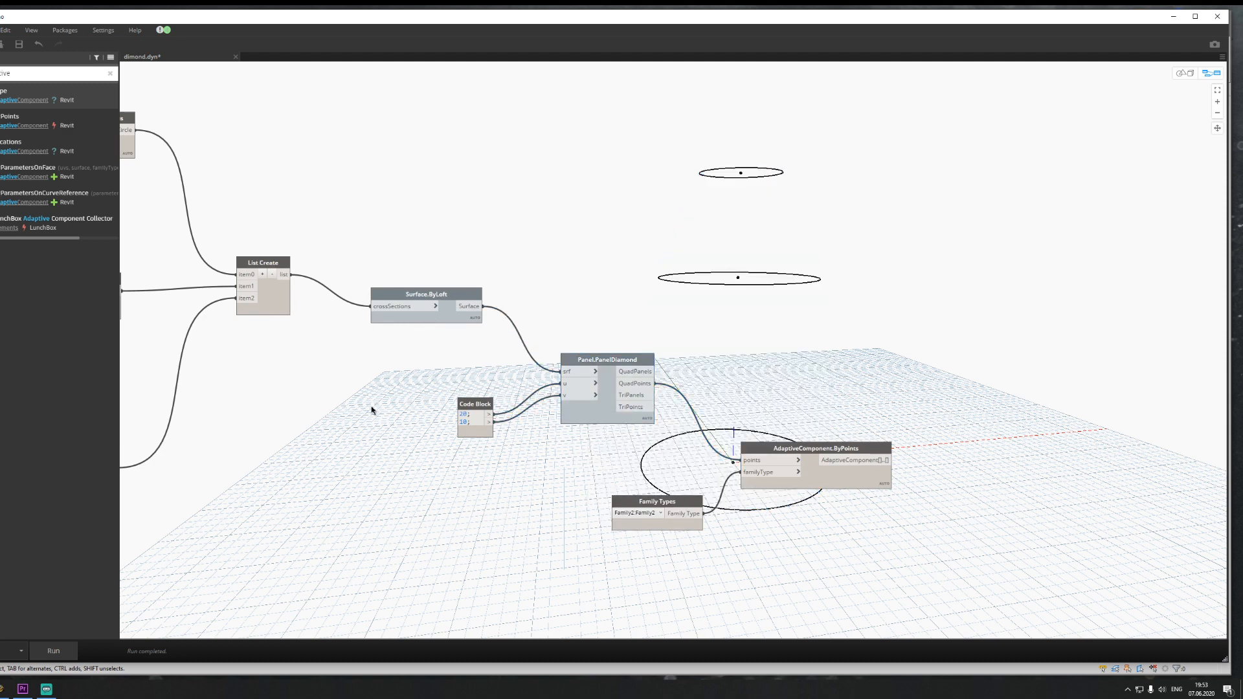
{"action": "right_click", "coordinate": [460, 321]}
{"action": "left_click", "coordinate": [495, 389]}
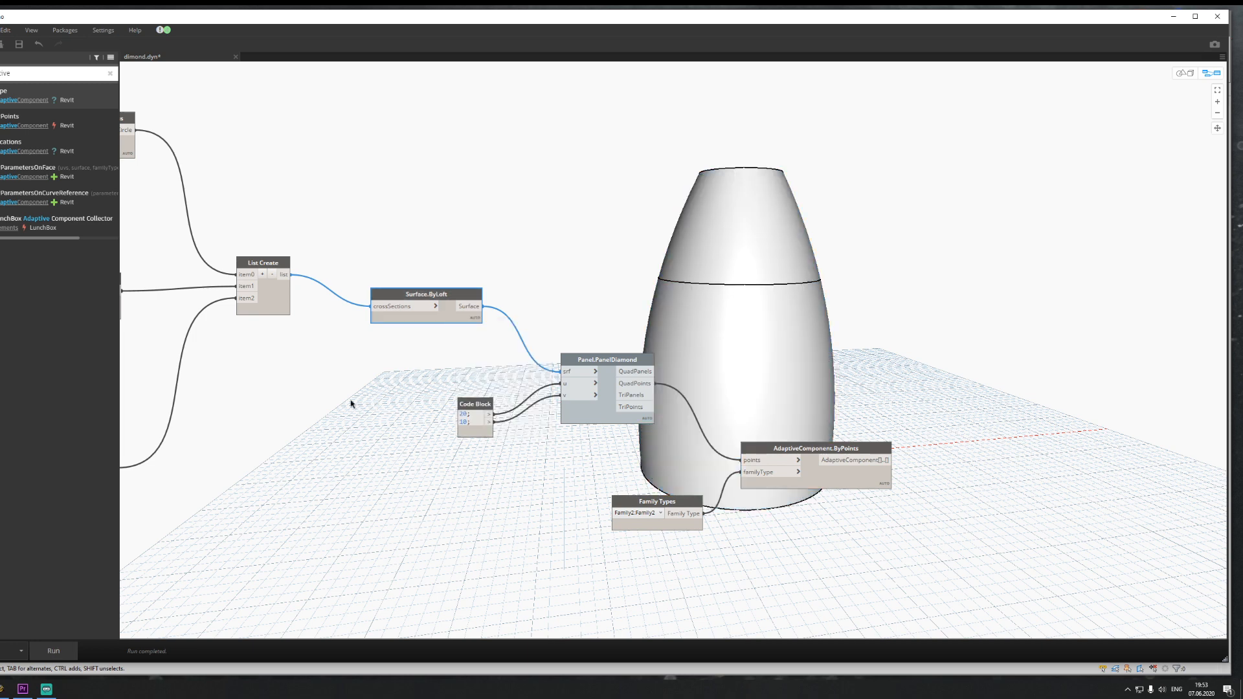
Step: Spread the List Create and Surface.ByLoft nodes apart to open a gap between them, and search the node library for "scale"
{"action": "middle_click_drag", "start_coordinate": [351, 403], "coordinate": [489, 413]}
{"action": "left_click_drag", "start_coordinate": [410, 314], "coordinate": [353, 306]}
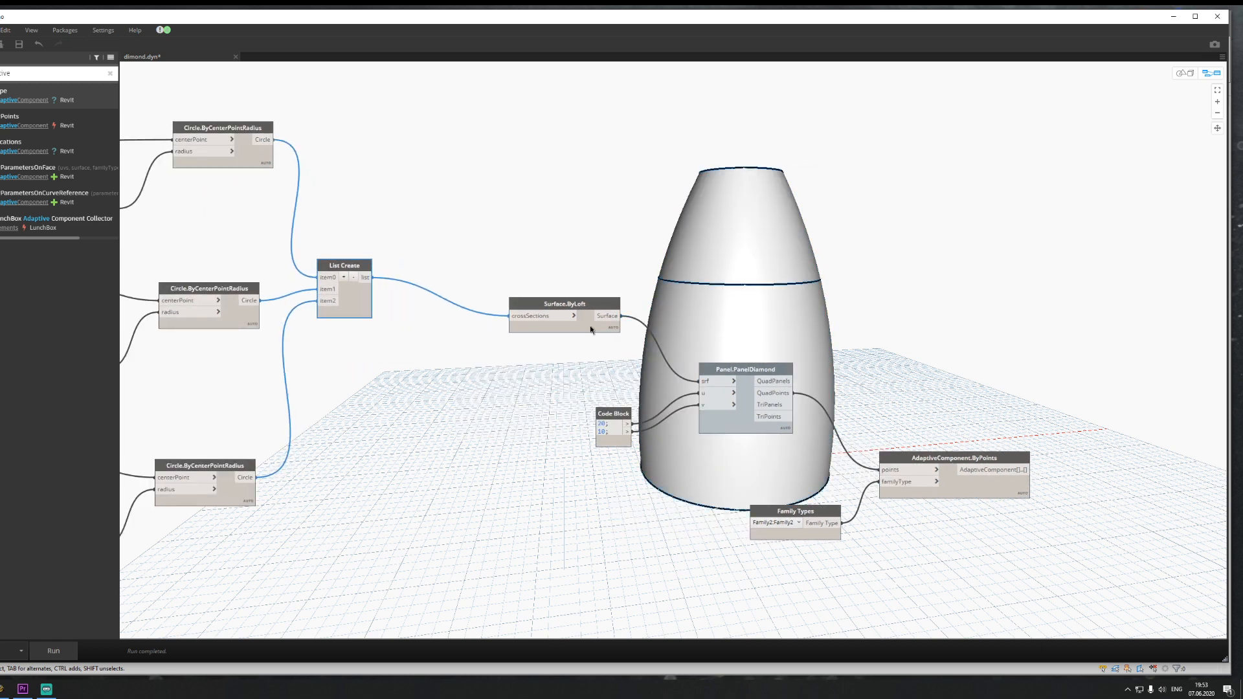
{"action": "left_click_drag", "start_coordinate": [591, 328], "coordinate": [625, 325]}
{"action": "middle_click_drag", "start_coordinate": [451, 386], "coordinate": [493, 395]}
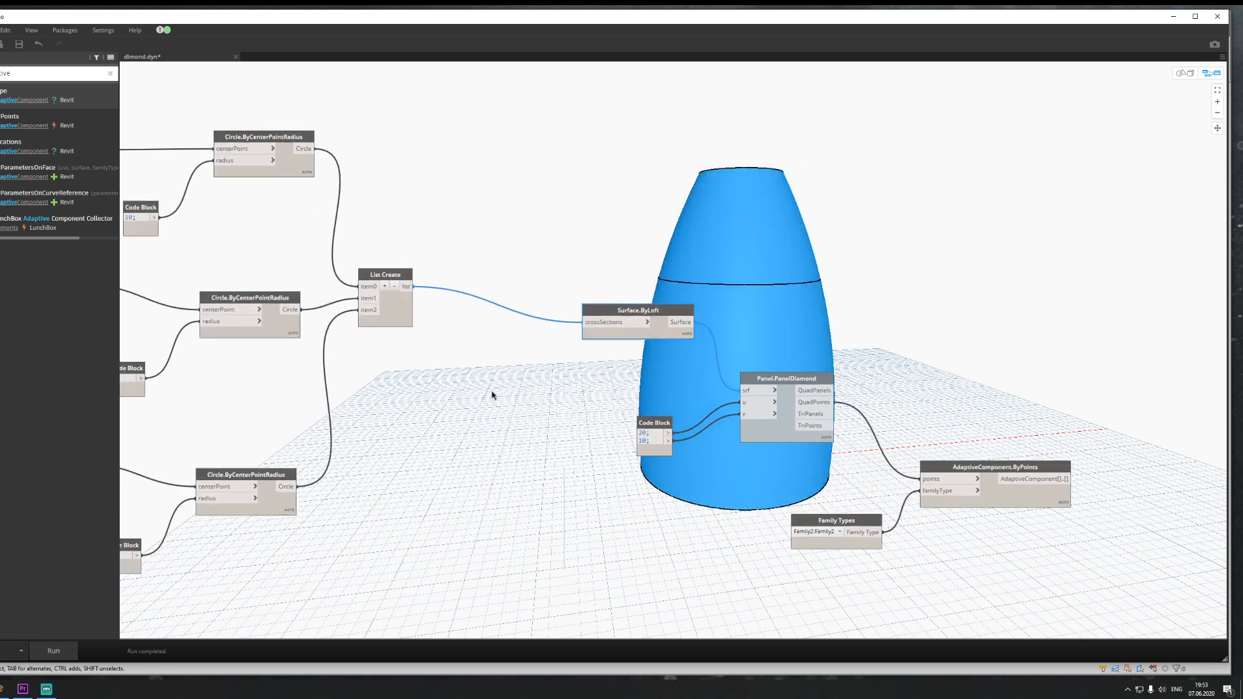
{"action": "scroll", "coordinate": [480, 348], "scroll_direction": "up", "scroll_amount": 3}
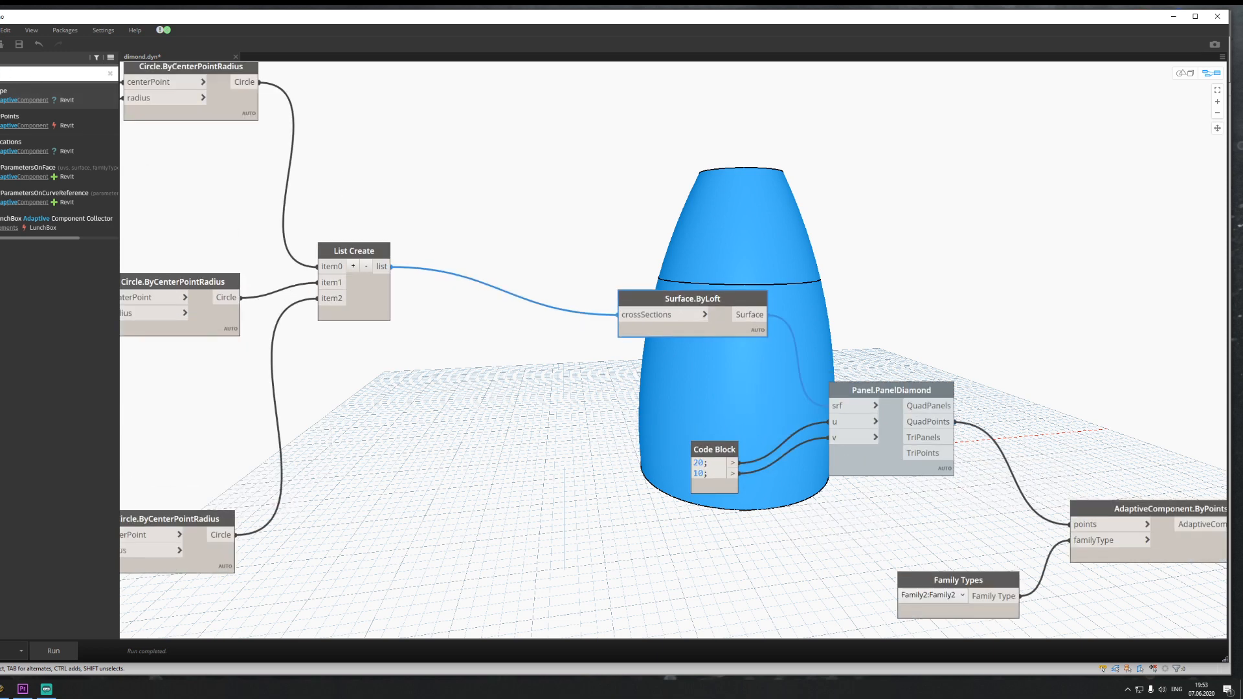
{"action": "type", "text": "scale"}
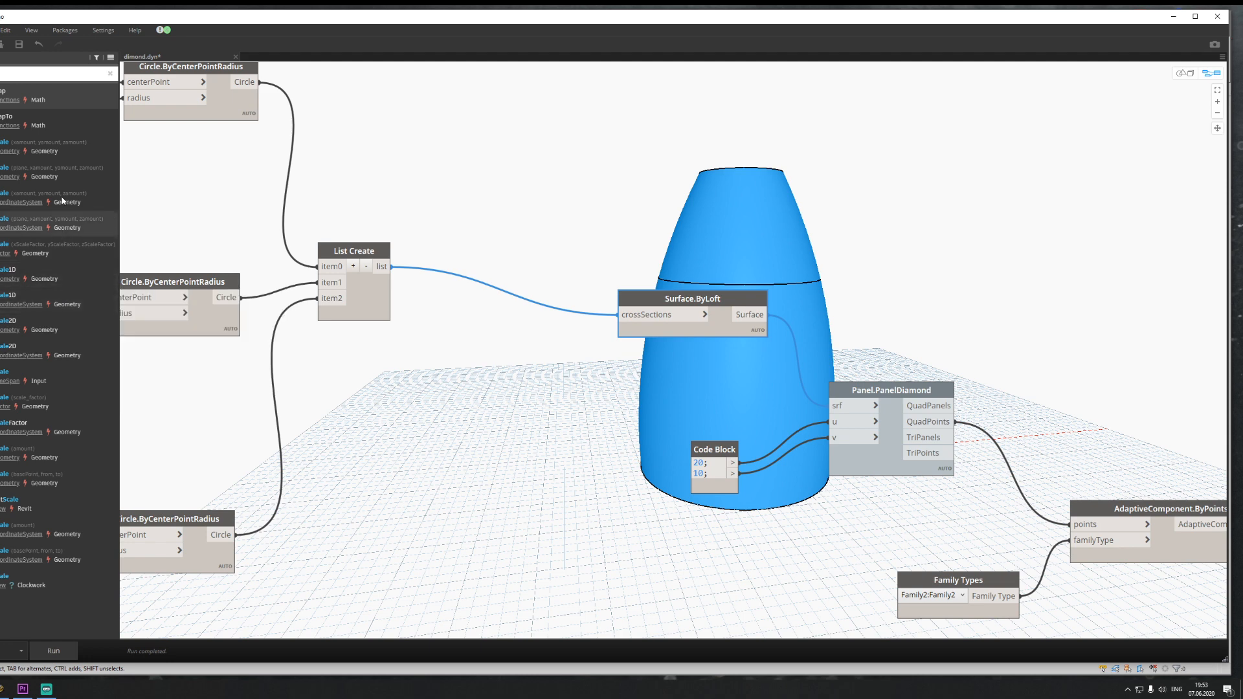
{"action": "left_click", "coordinate": [29, 146]}
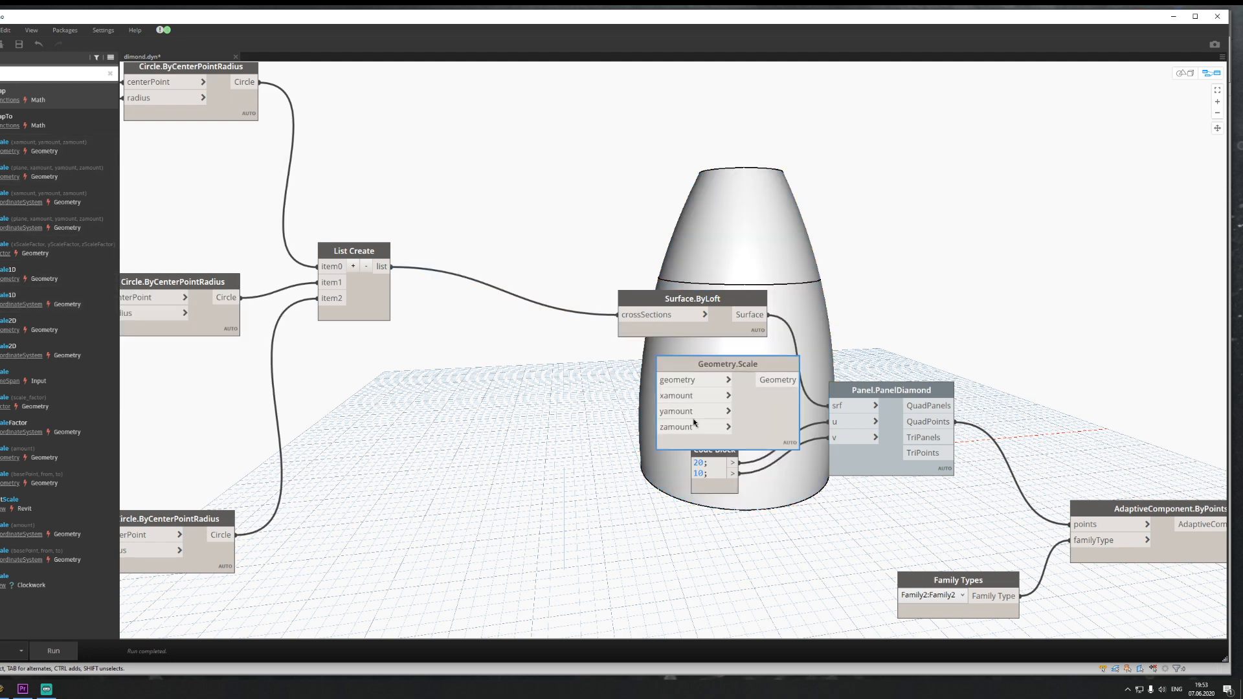
{"action": "left_click_drag", "start_coordinate": [715, 378], "coordinate": [451, 385]}
{"action": "key", "text": "Delete"}
Step: Place the Geometry.Scale node with a single amount input between List Create and Surface.ByLoft, feeding its geometry input from List Create's list
{"action": "mouse_move", "coordinate": [90, 277]}
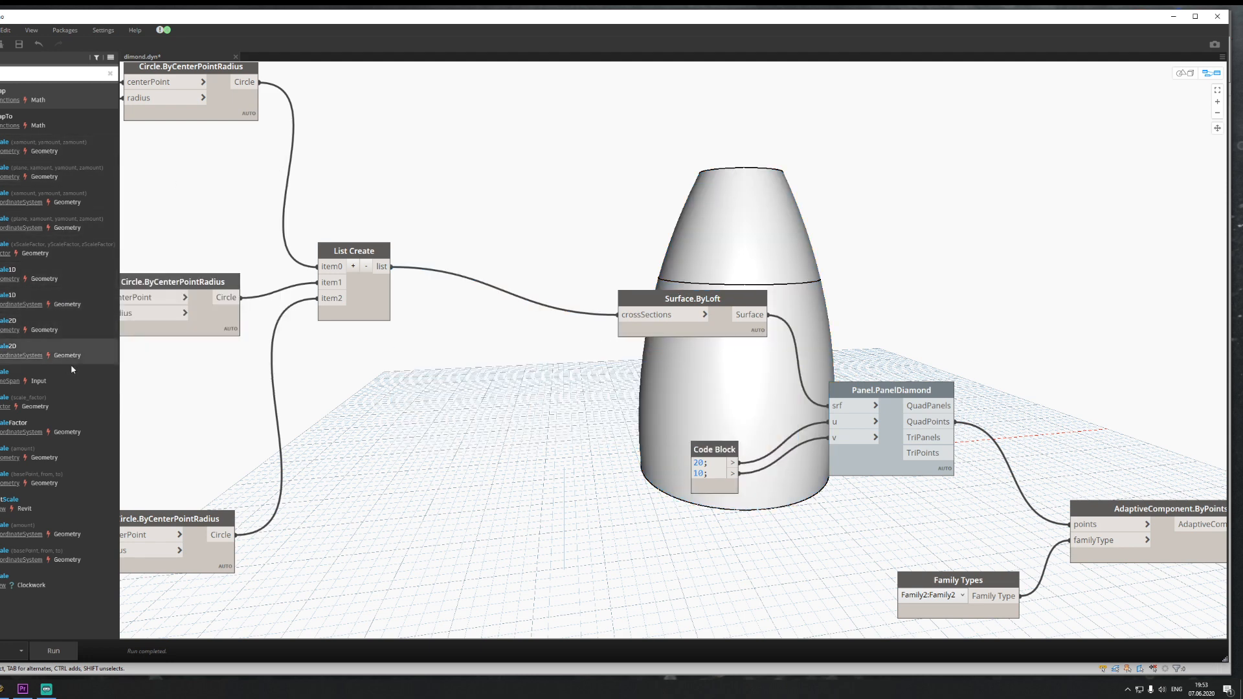
{"action": "left_click", "coordinate": [39, 453]}
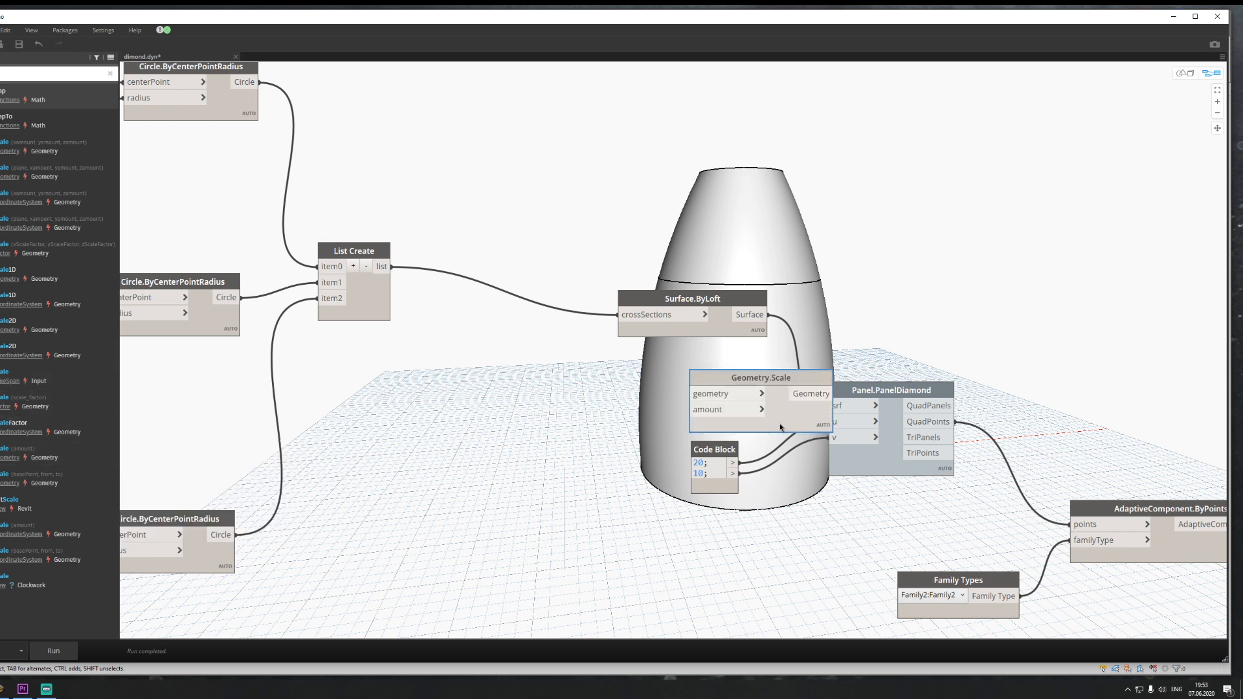
{"action": "left_click_drag", "start_coordinate": [752, 421], "coordinate": [500, 368]}
{"action": "left_click", "coordinate": [392, 267]}
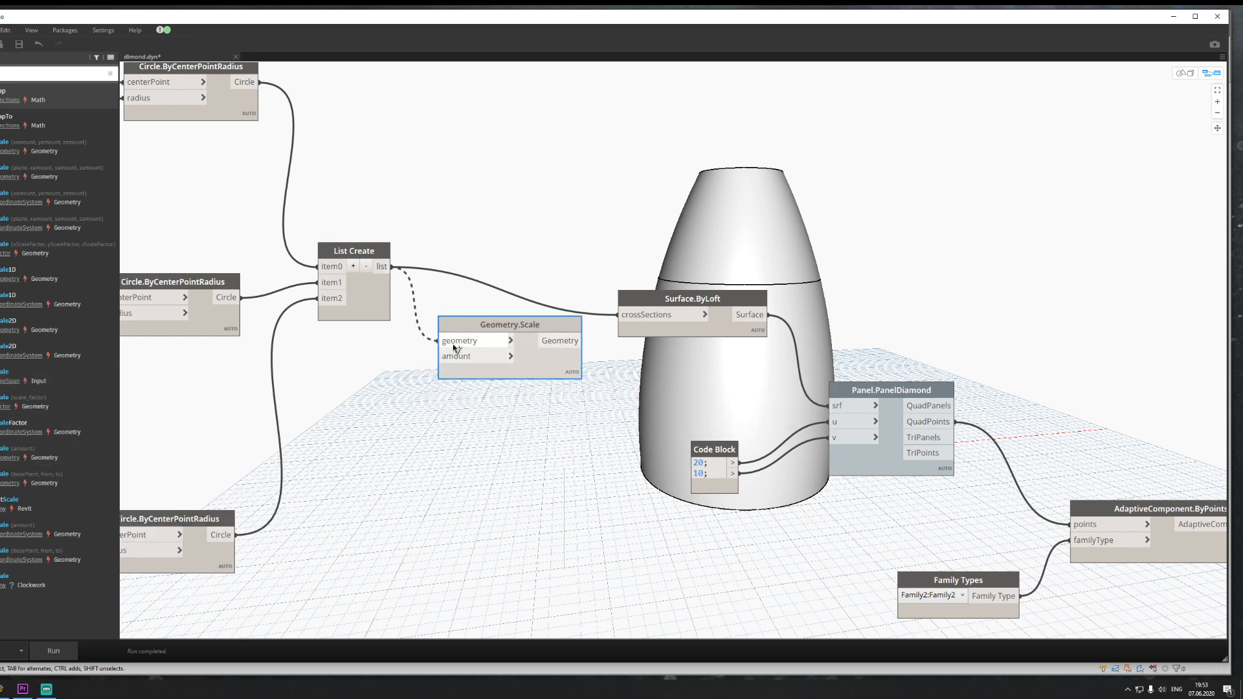
{"action": "left_click", "coordinate": [441, 340]}
Step: Add a Code Block with the value 100 and connect it to the amount input of Geometry.Scale
{"action": "double_click", "coordinate": [387, 425]}
{"action": "type", "text": "1"}
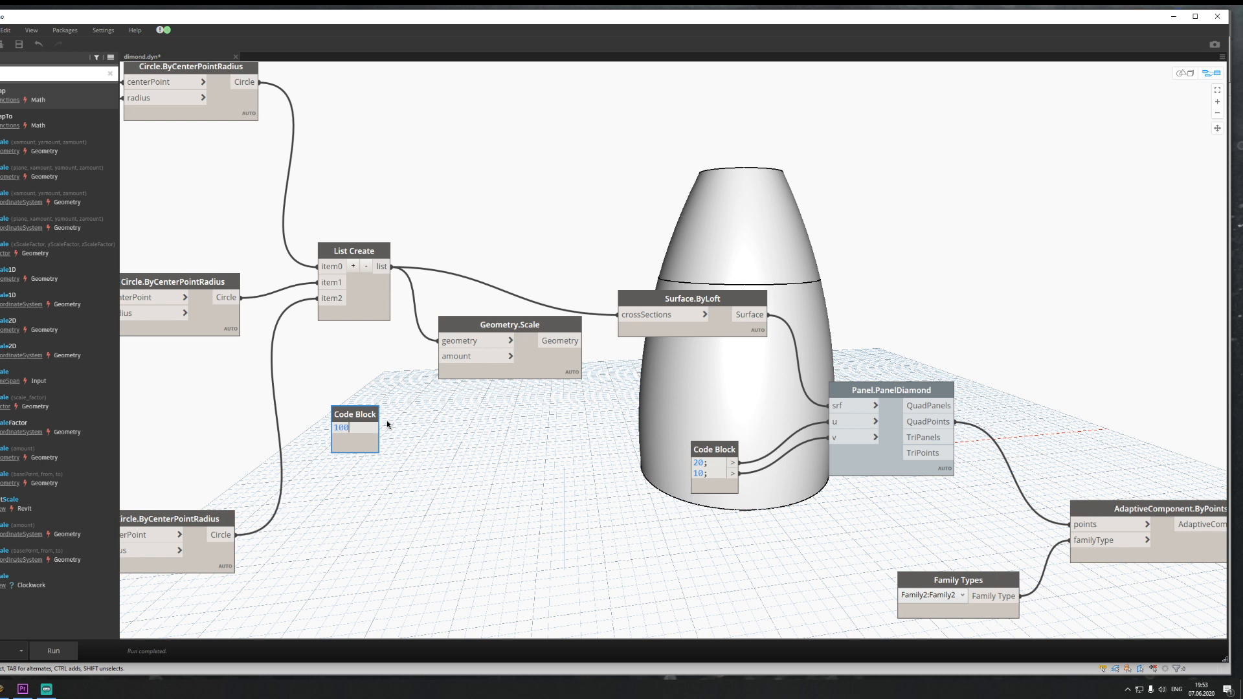
{"action": "type", "text": "00"}
{"action": "left_click", "coordinate": [387, 425]}
{"action": "left_click", "coordinate": [376, 425]}
{"action": "left_click", "coordinate": [441, 356]}
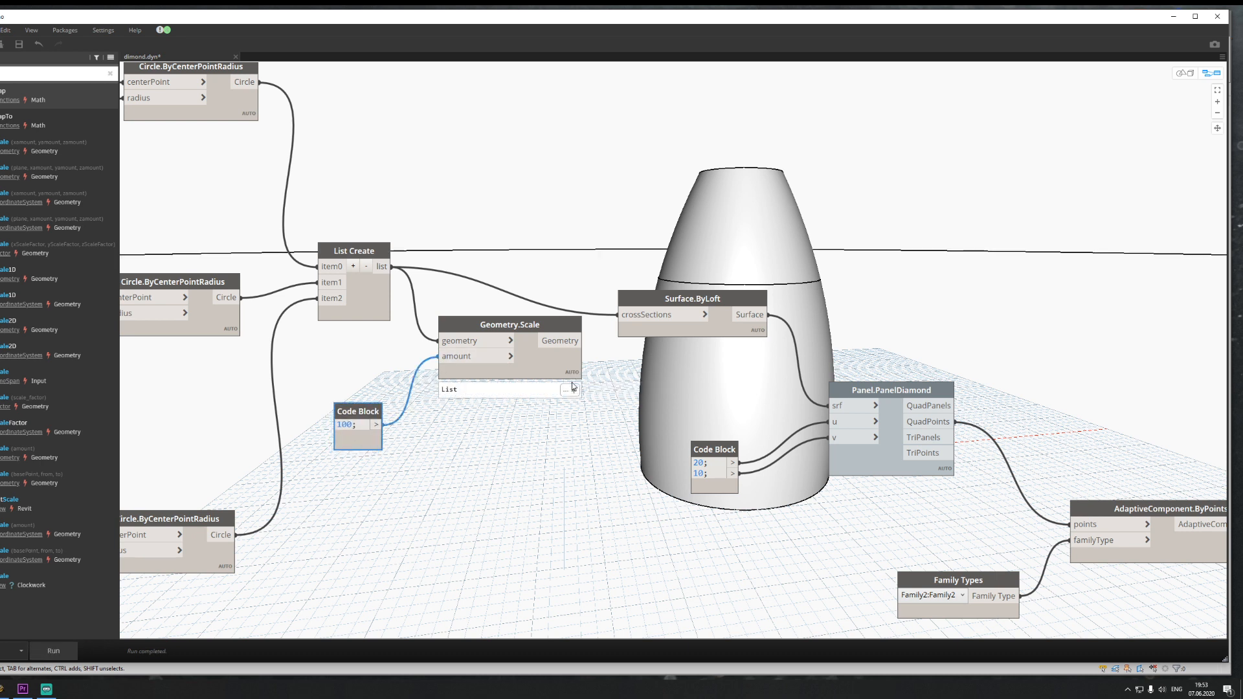
Step: Connect the Geometry output of Geometry.Scale to the crossSections input of Surface.ByLoft
{"action": "mouse_move", "coordinate": [573, 391]}
{"action": "left_click", "coordinate": [583, 341]}
{"action": "left_click", "coordinate": [618, 315]}
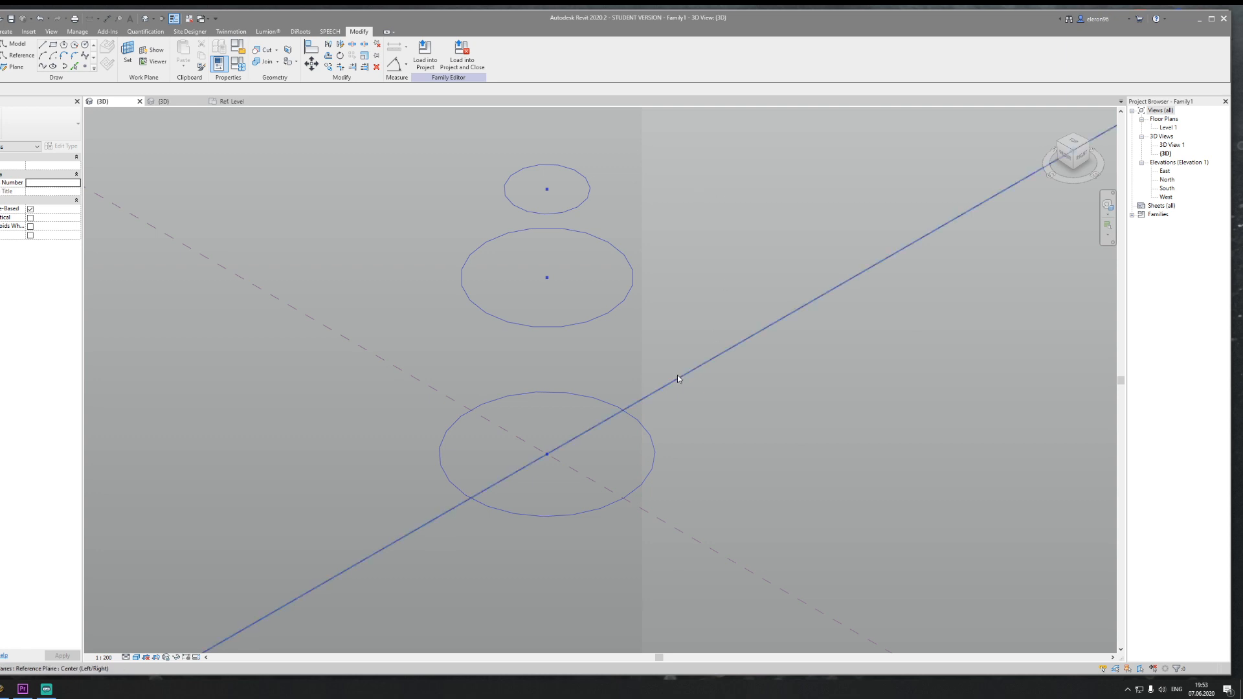
Step: Examine the scaled diamond lattice in Revit up close and from several sides, picking individual panels to check their outlines
{"action": "scroll", "coordinate": [671, 374], "scroll_direction": "down", "scroll_amount": 15}
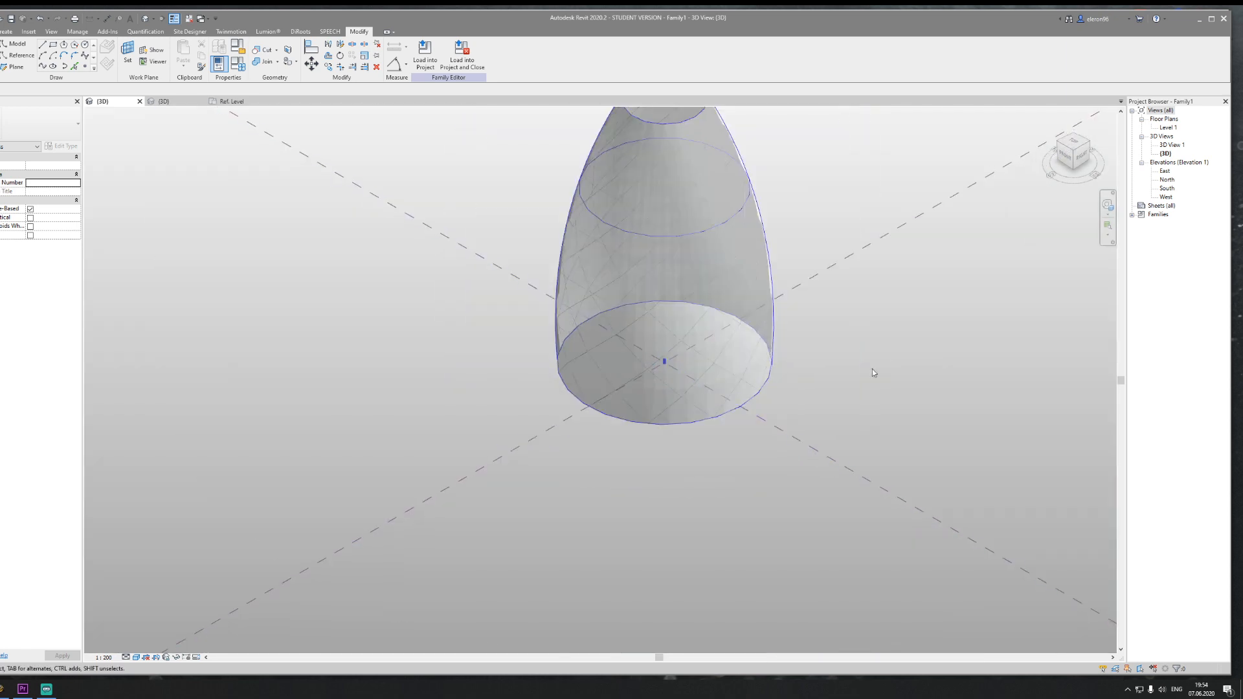
{"action": "middle_click_drag", "start_coordinate": [872, 369], "coordinate": [786, 411]}
{"action": "scroll", "coordinate": [748, 500], "scroll_direction": "up", "scroll_amount": 4}
{"action": "scroll", "coordinate": [907, 394], "scroll_direction": "up", "scroll_amount": 7}
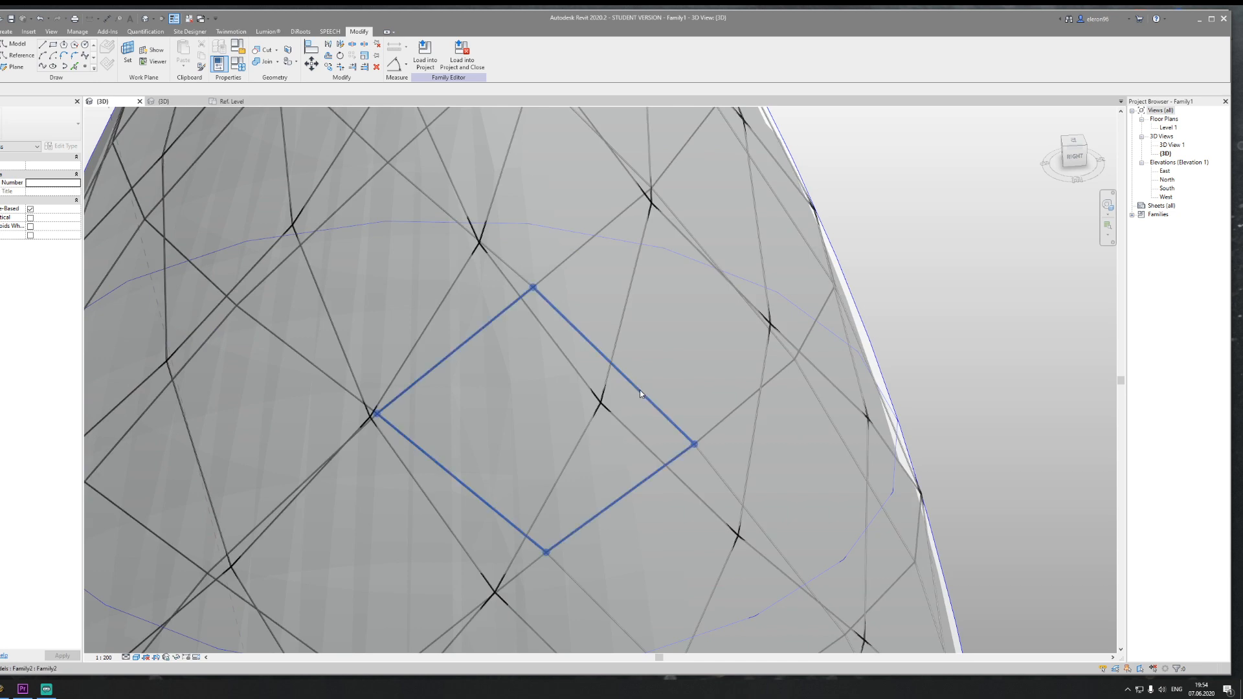
{"action": "left_click", "coordinate": [618, 417]}
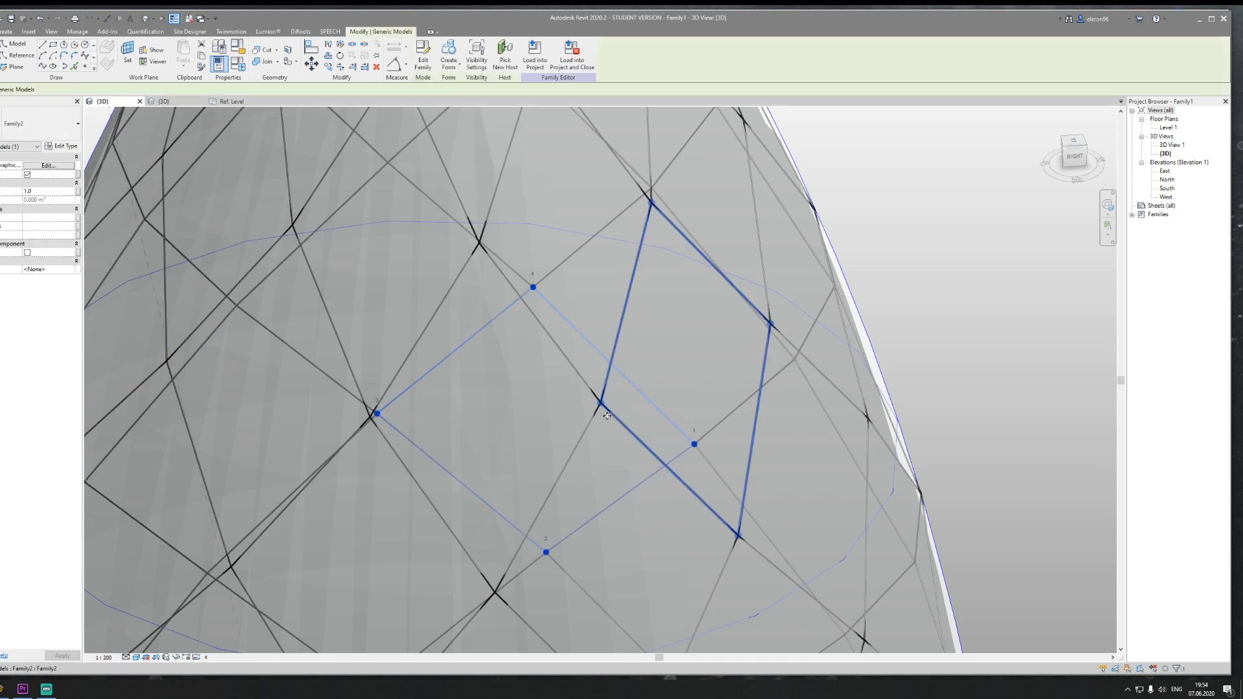
{"action": "left_click", "coordinate": [582, 428]}
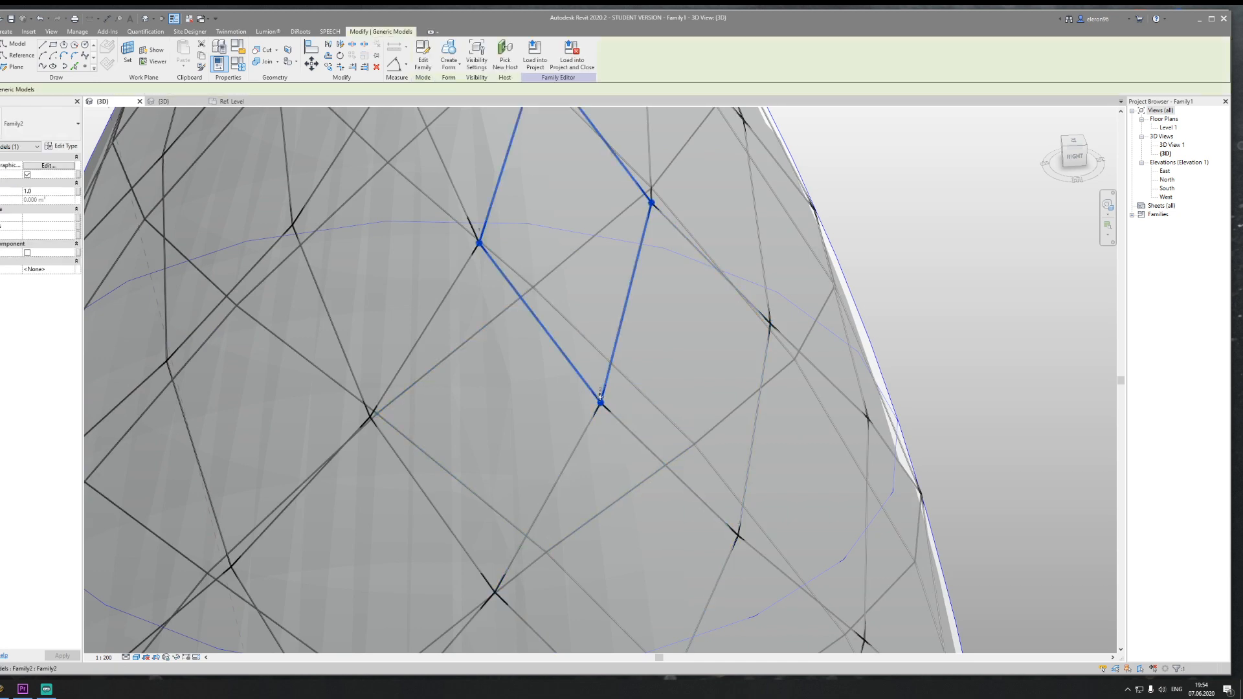
{"action": "left_click", "coordinate": [632, 388]}
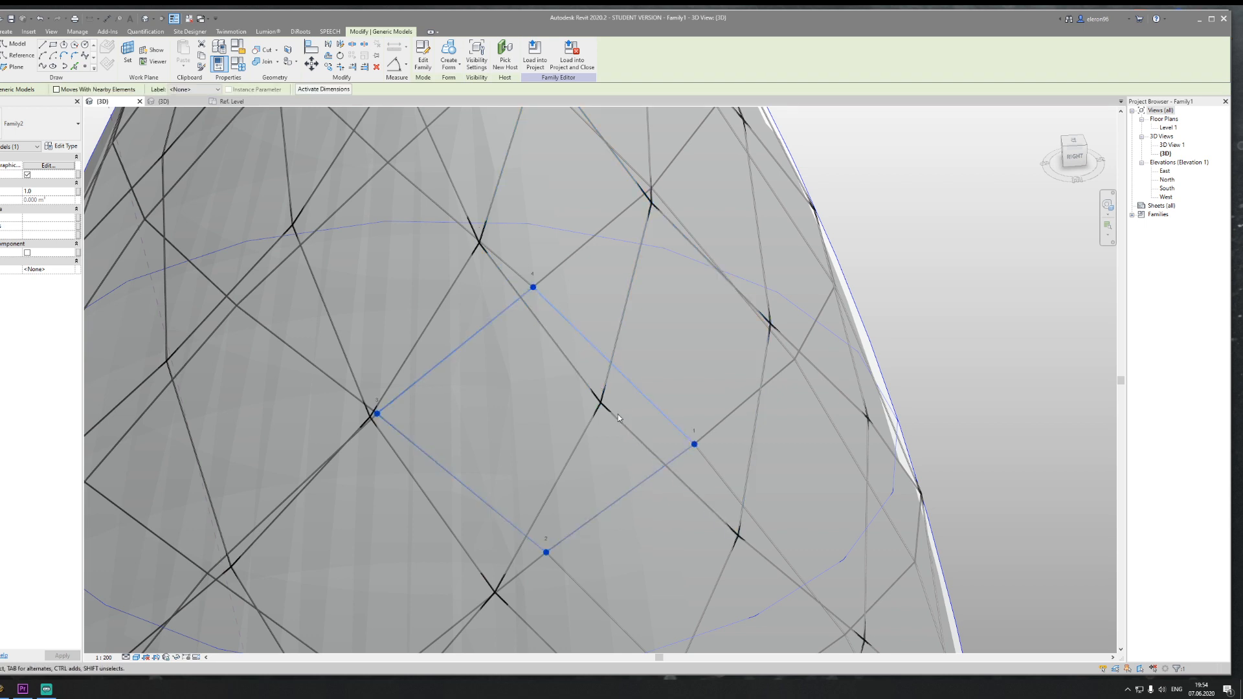
{"action": "left_click", "coordinate": [617, 422]}
{"action": "left_click", "coordinate": [634, 392]}
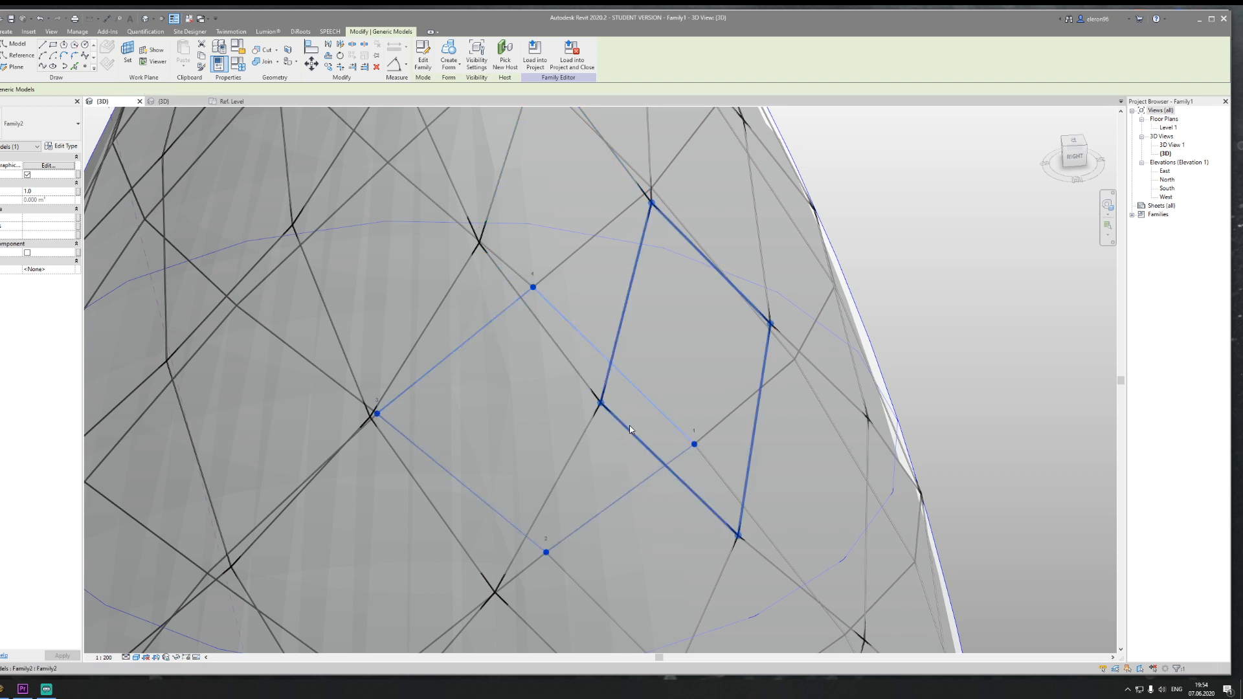
{"action": "scroll", "coordinate": [708, 430], "scroll_direction": "down", "scroll_amount": 6}
{"action": "scroll", "coordinate": [650, 386], "scroll_direction": "up", "scroll_amount": 4}
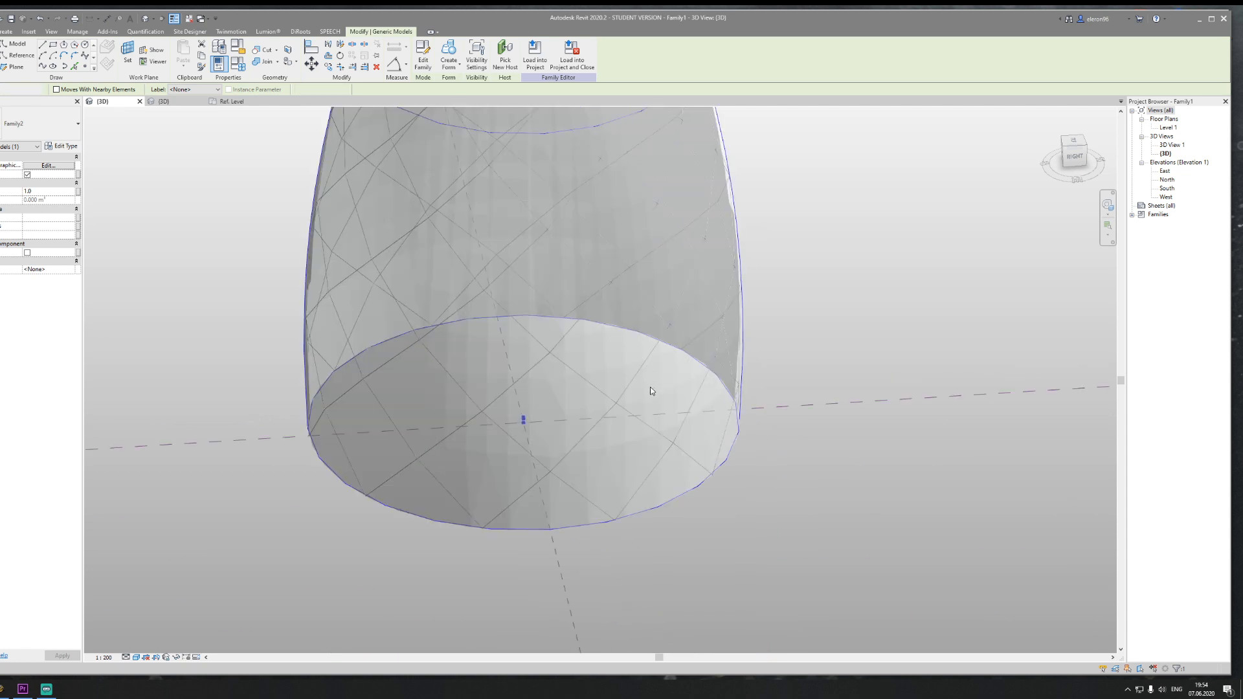
{"action": "key", "text": "Escape"}
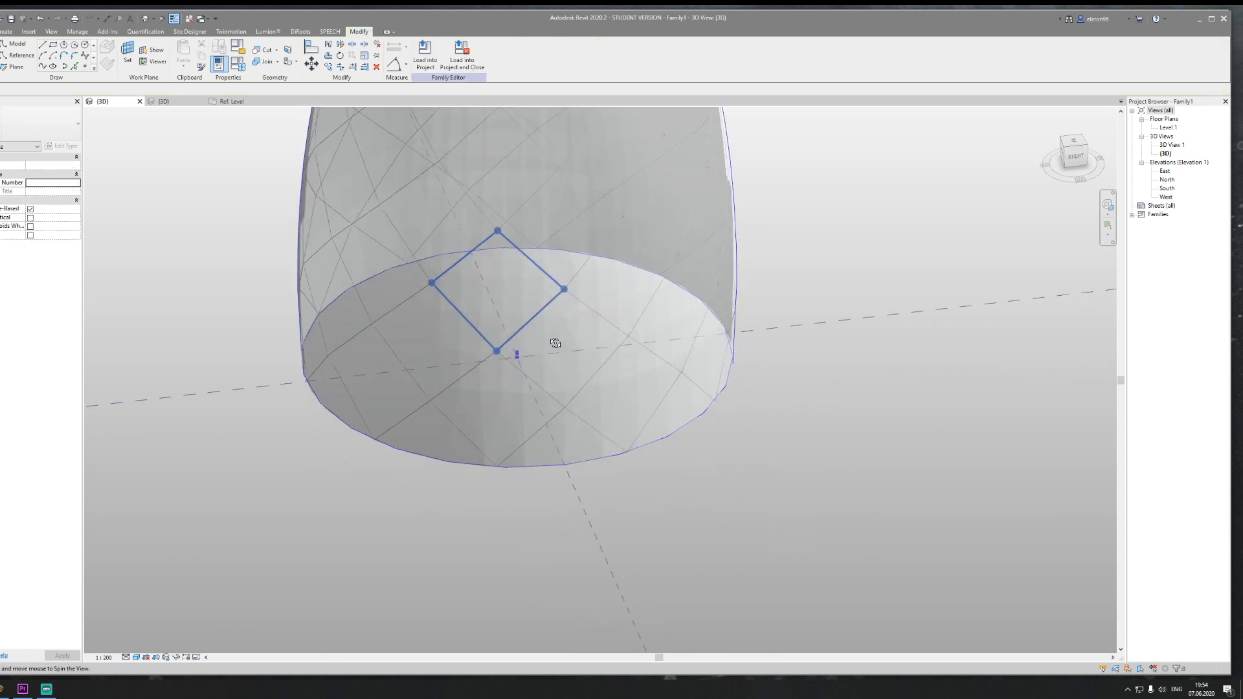
{"action": "middle_click_drag", "start_coordinate": [528, 336], "coordinate": [654, 285], "text": "shift"}
{"action": "middle_click_drag", "start_coordinate": [476, 353], "coordinate": [638, 386]}
{"action": "middle_click_drag", "start_coordinate": [638, 385], "coordinate": [724, 356], "text": "shift"}
{"action": "middle_click_drag", "start_coordinate": [517, 356], "coordinate": [730, 364]}
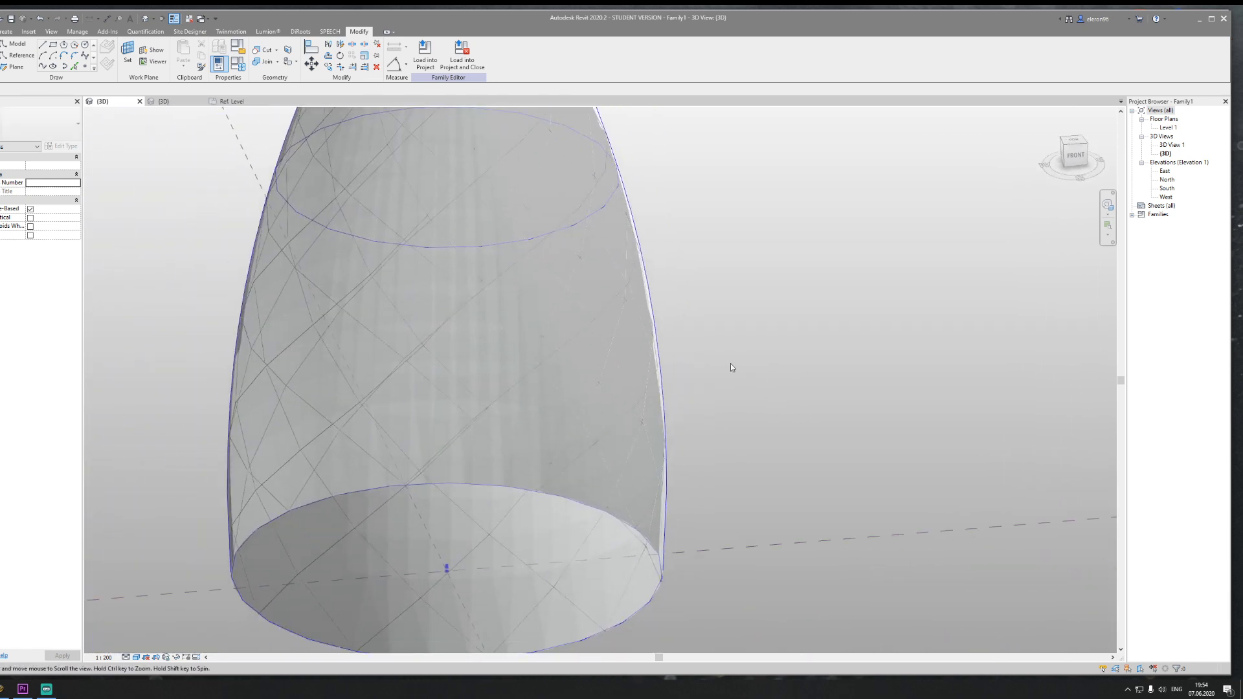
{"action": "scroll", "coordinate": [732, 408], "scroll_direction": "down", "scroll_amount": 5}
{"action": "middle_click_drag", "start_coordinate": [816, 402], "coordinate": [616, 423], "text": "shift"}
{"action": "scroll", "coordinate": [578, 373], "scroll_direction": "up", "scroll_amount": 3}
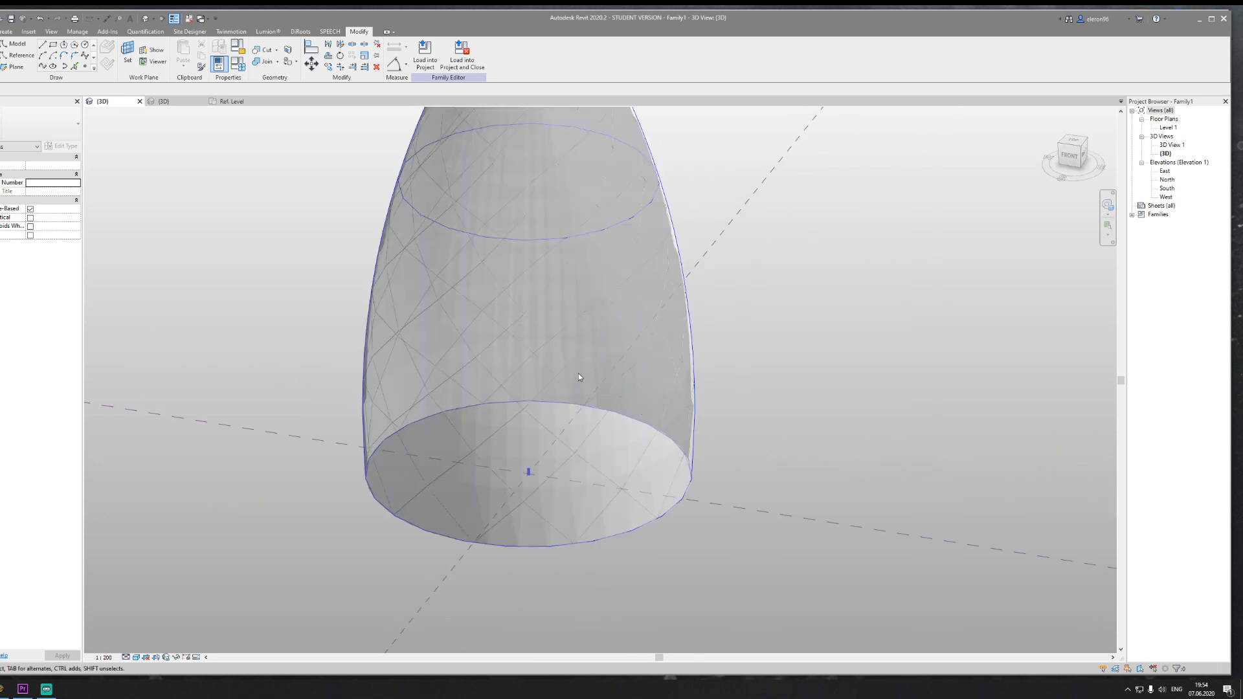
Step: Select one diamond panel near the tower's base and associate its Radius with a new instance family parameter named Radius
{"action": "left_click", "coordinate": [546, 434]}
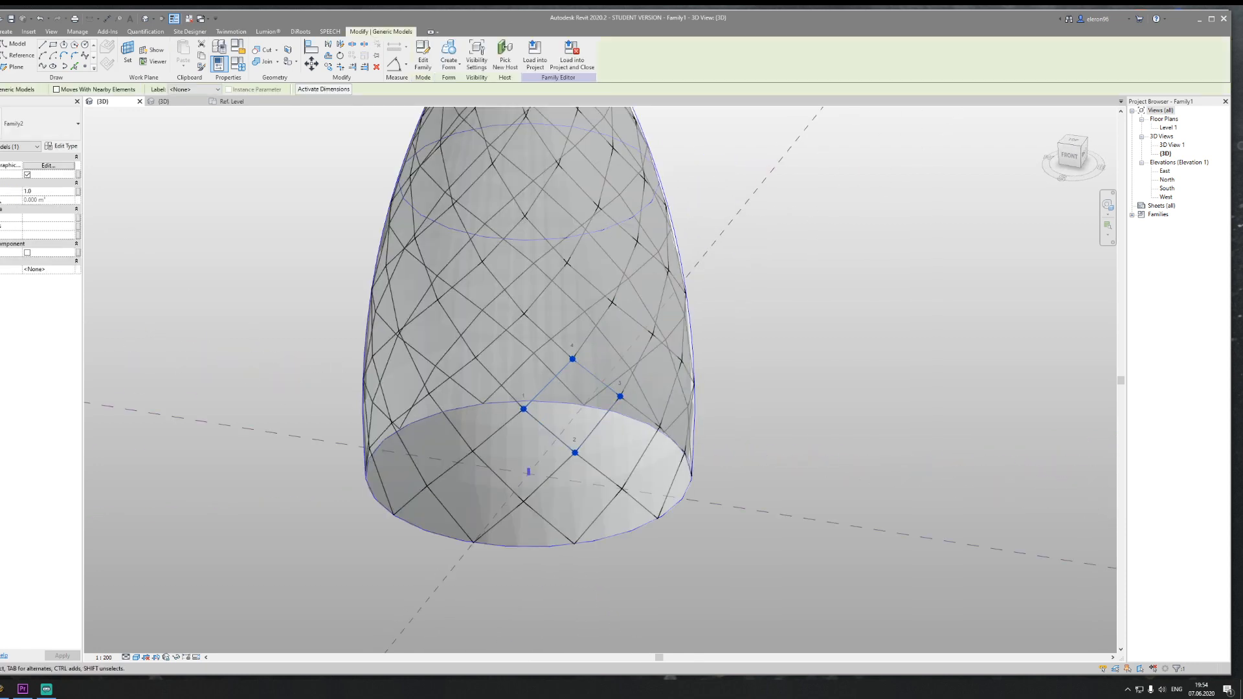
{"action": "left_click", "coordinate": [78, 196]}
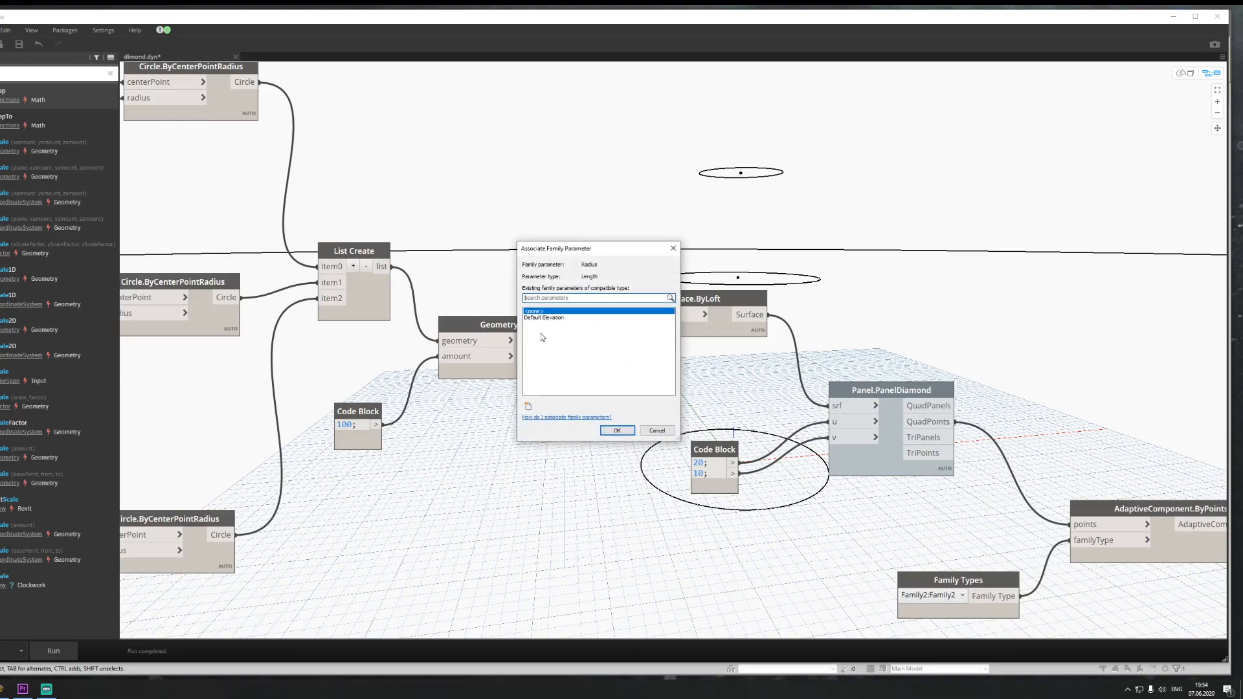
{"action": "left_click", "coordinate": [529, 405]}
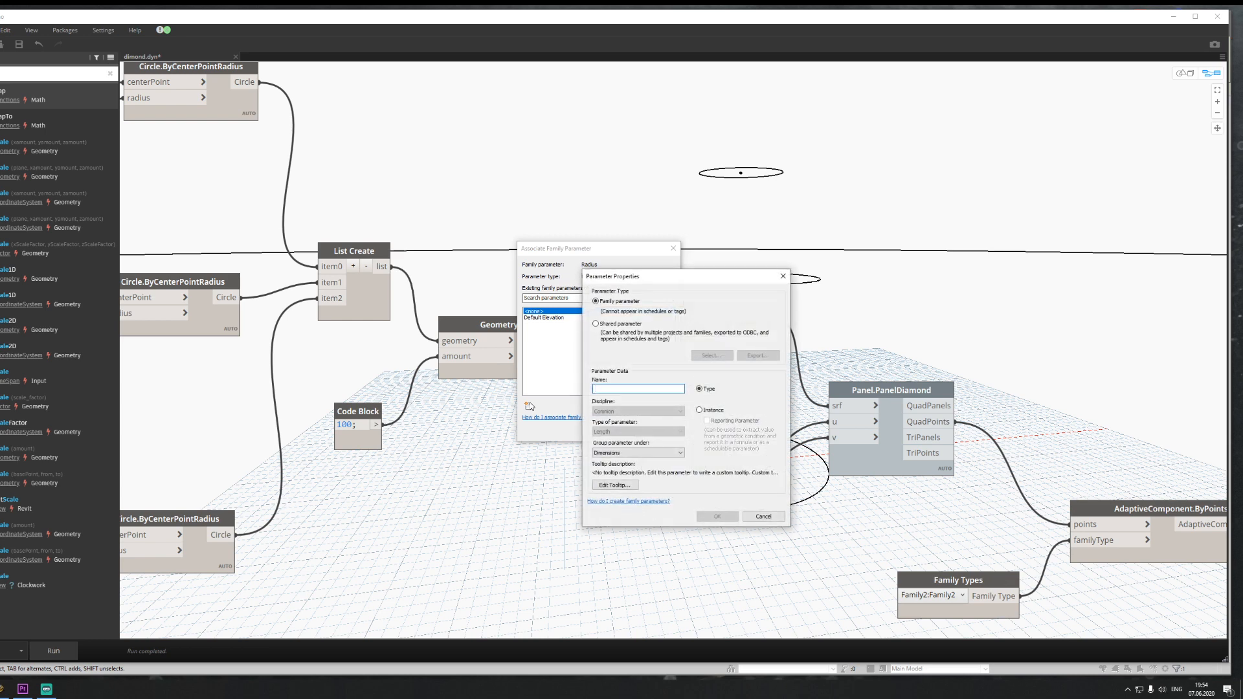
{"action": "type", "text": "Radius"}
{"action": "left_click", "coordinate": [717, 516]}
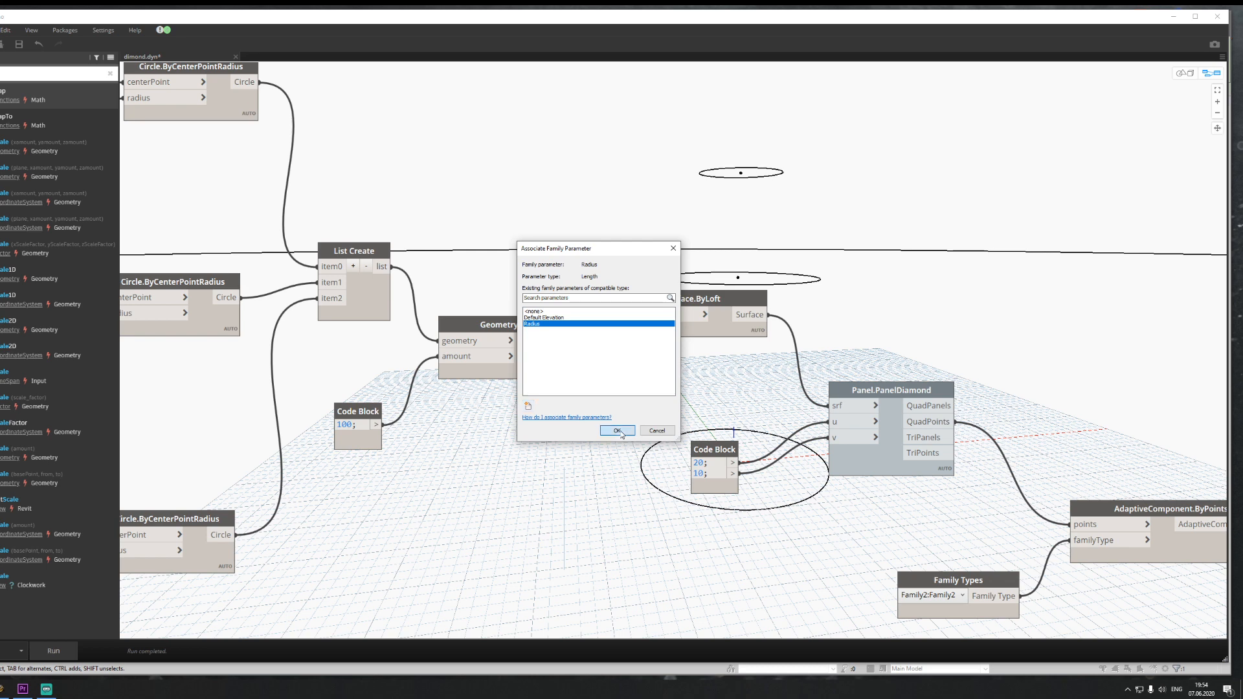
{"action": "left_click", "coordinate": [618, 432]}
Step: Minimize Dynamo and set the family's Radius parameter to 10 in Revit's Family Types
{"action": "left_click", "coordinate": [1174, 16]}
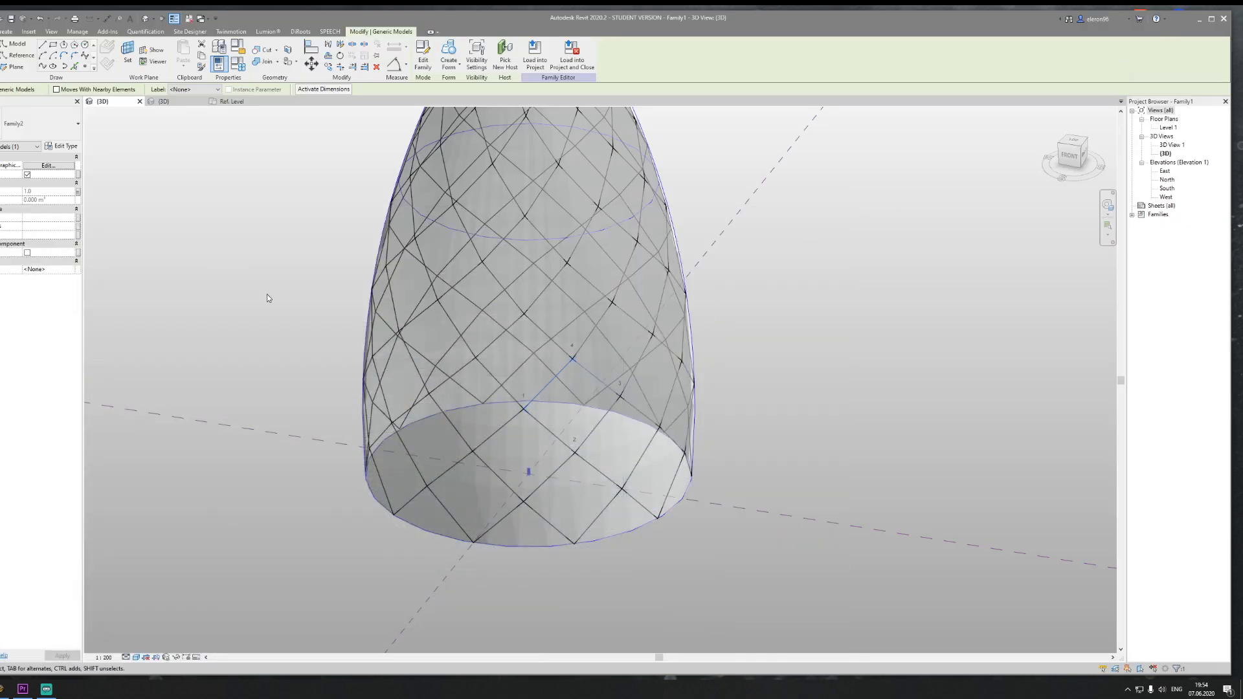
{"action": "left_click", "coordinate": [5, 31]}
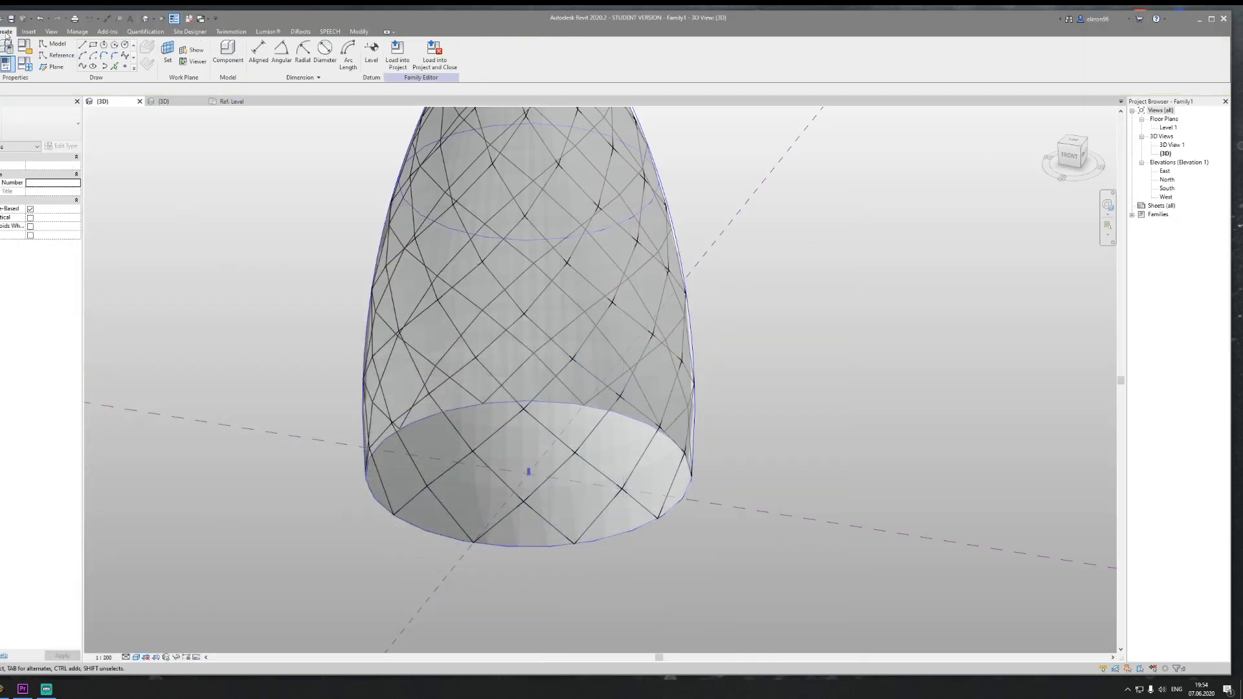
{"action": "left_click", "coordinate": [25, 64]}
{"action": "left_click", "coordinate": [653, 293]}
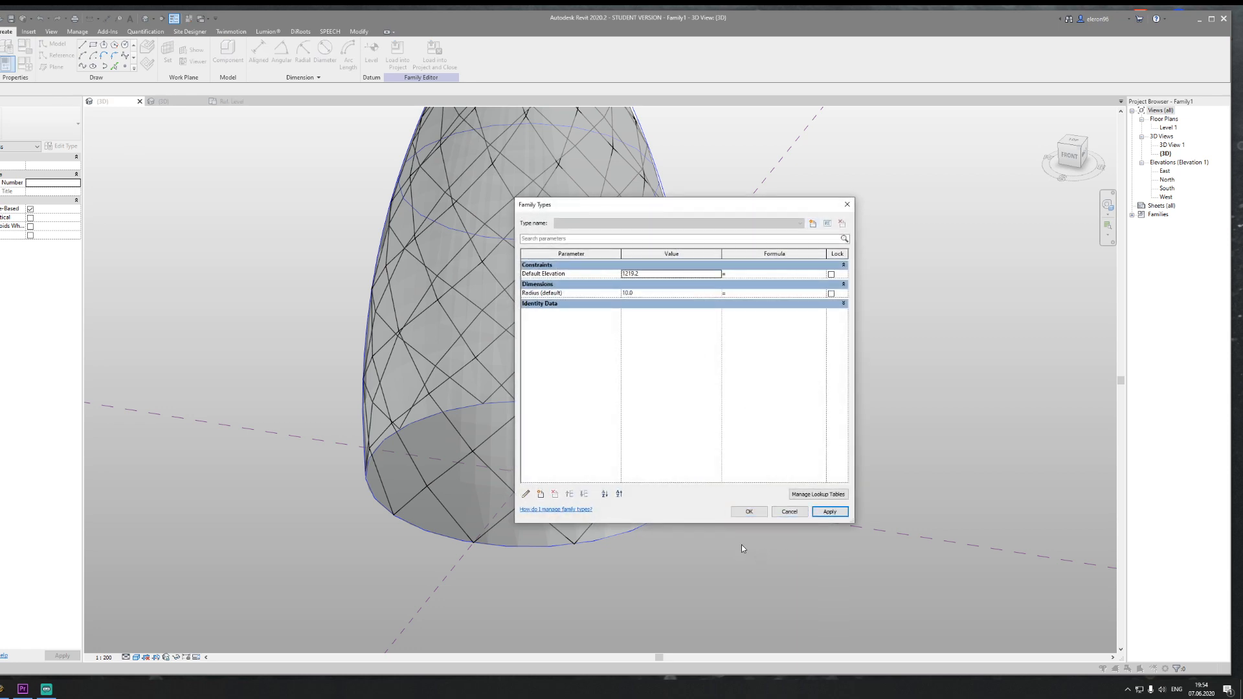
{"action": "left_click", "coordinate": [748, 511]}
Step: Select all instances of the Family2 diamond panel and associate their Radius with the Radius family parameter
{"action": "scroll", "coordinate": [527, 408], "scroll_direction": "up", "scroll_amount": 5}
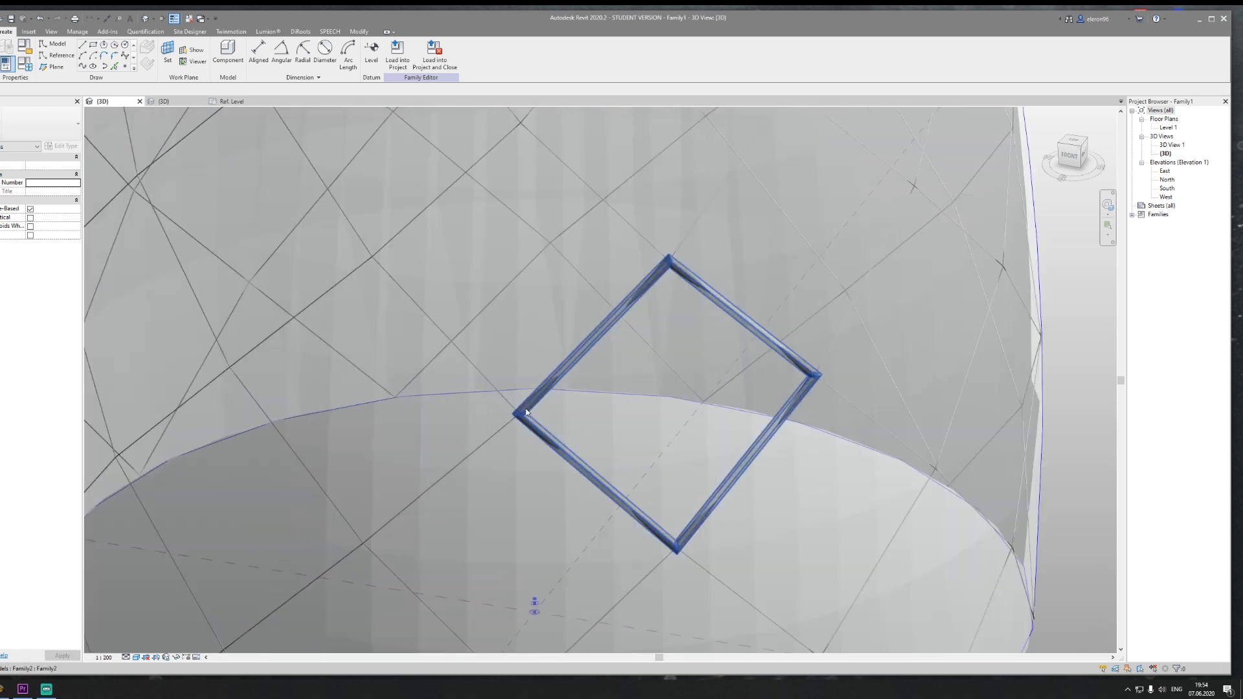
{"action": "right_click", "coordinate": [484, 449]}
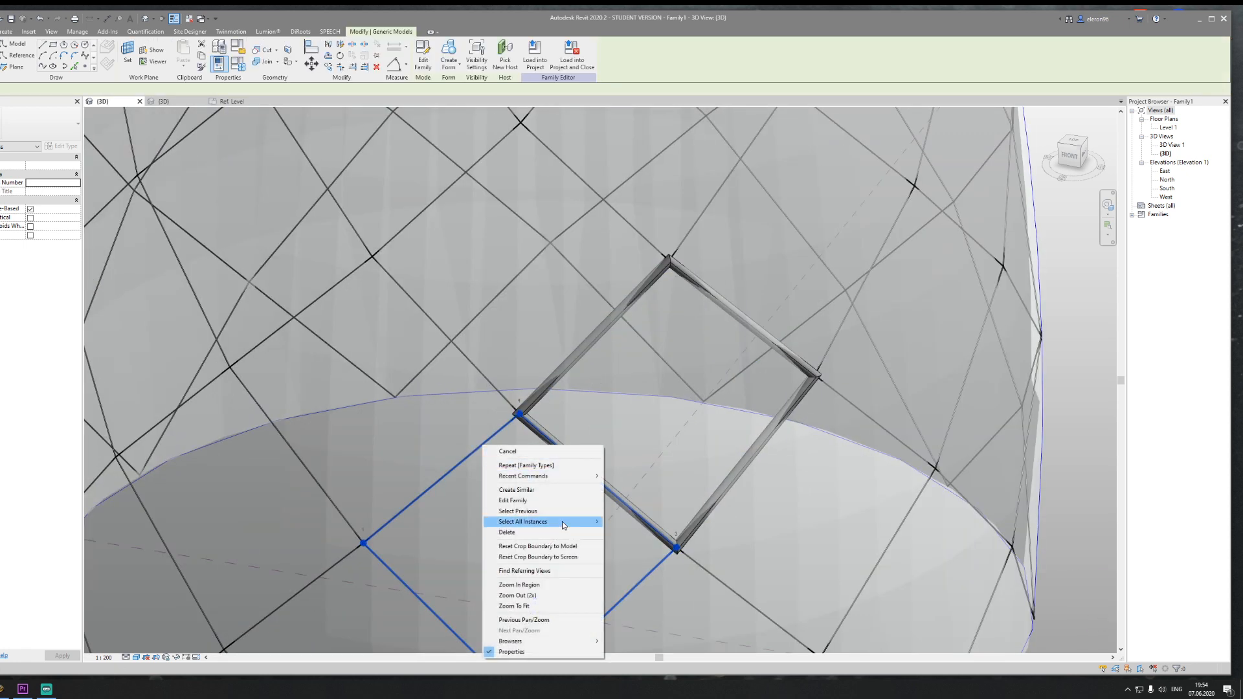
{"action": "mouse_move", "coordinate": [563, 521]}
{"action": "left_click", "coordinate": [653, 533]}
{"action": "scroll", "coordinate": [579, 479], "scroll_direction": "down", "scroll_amount": 5}
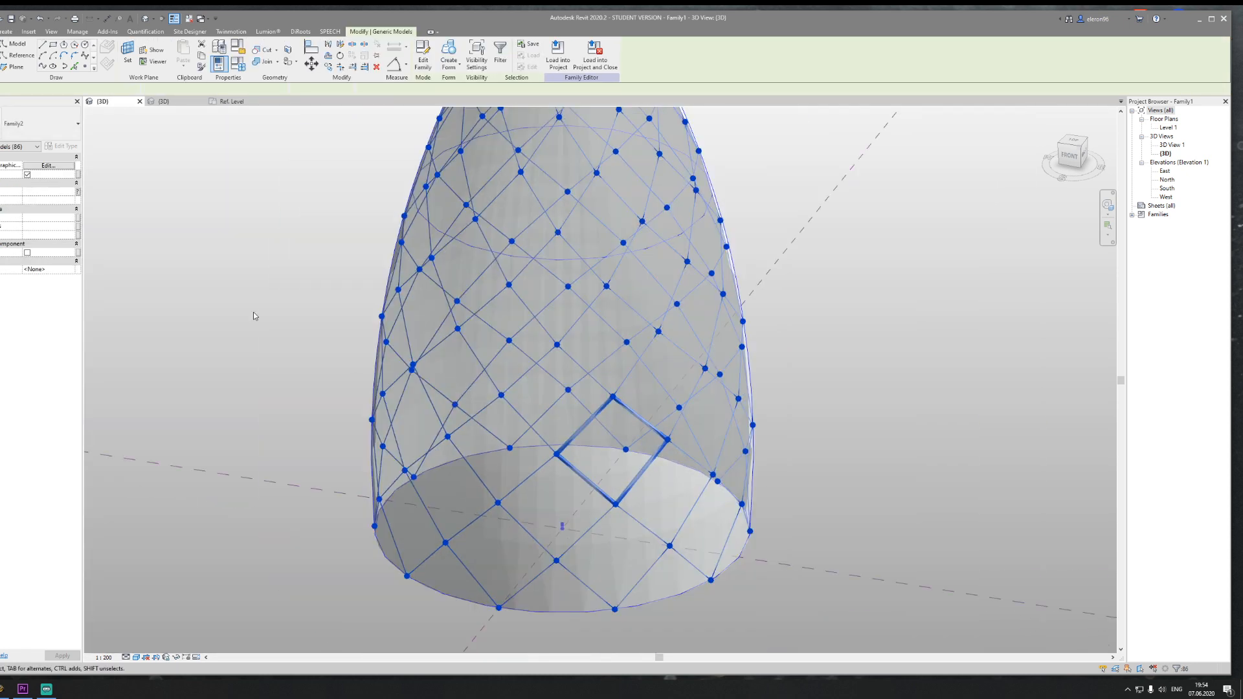
{"action": "left_click", "coordinate": [78, 193]}
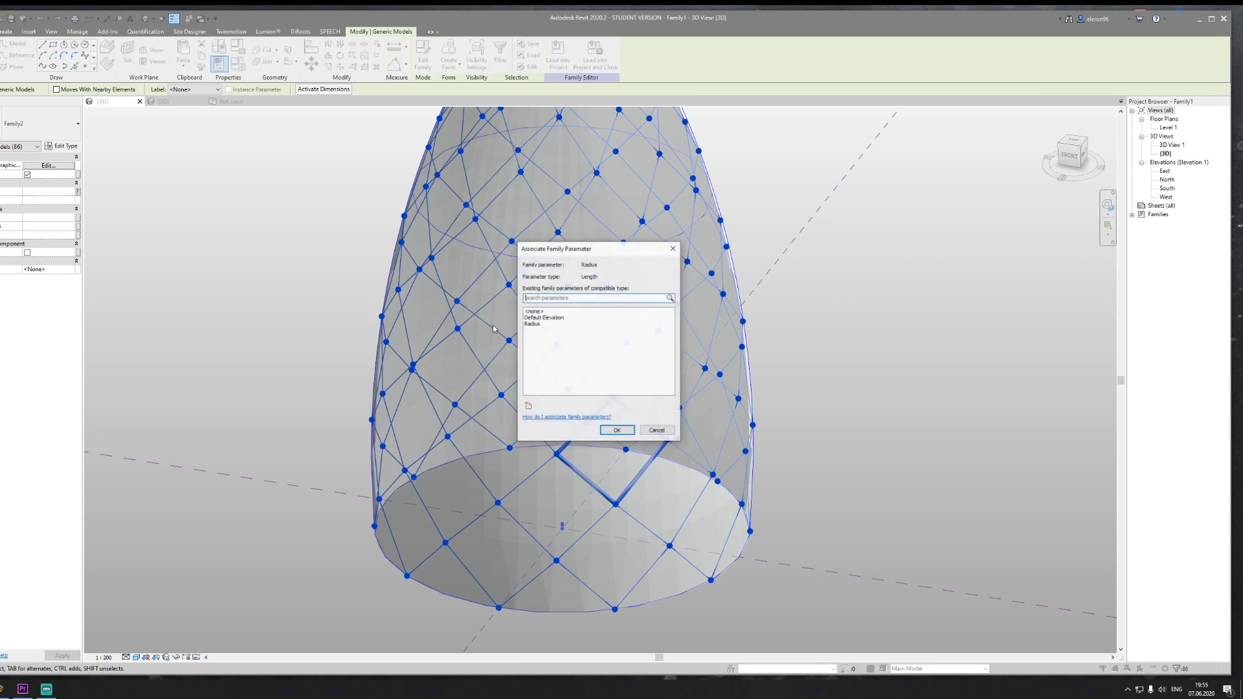
{"action": "left_click", "coordinate": [530, 318]}
{"action": "left_click", "coordinate": [533, 323]}
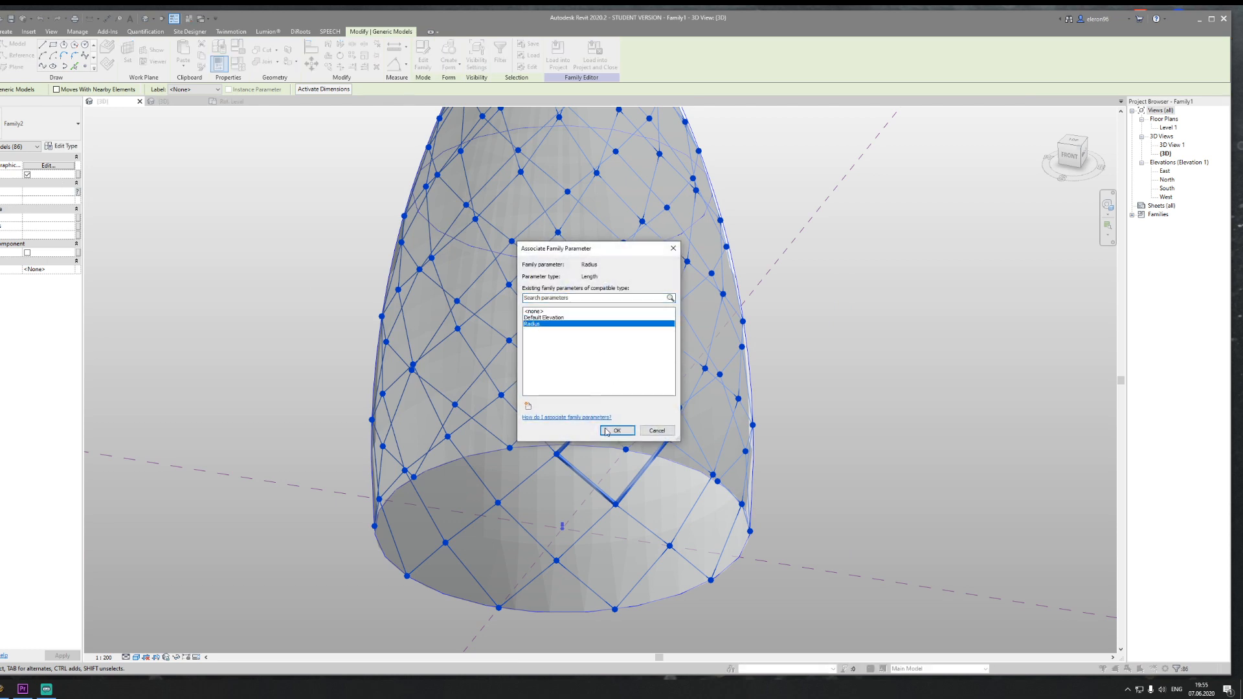
{"action": "left_click", "coordinate": [617, 431]}
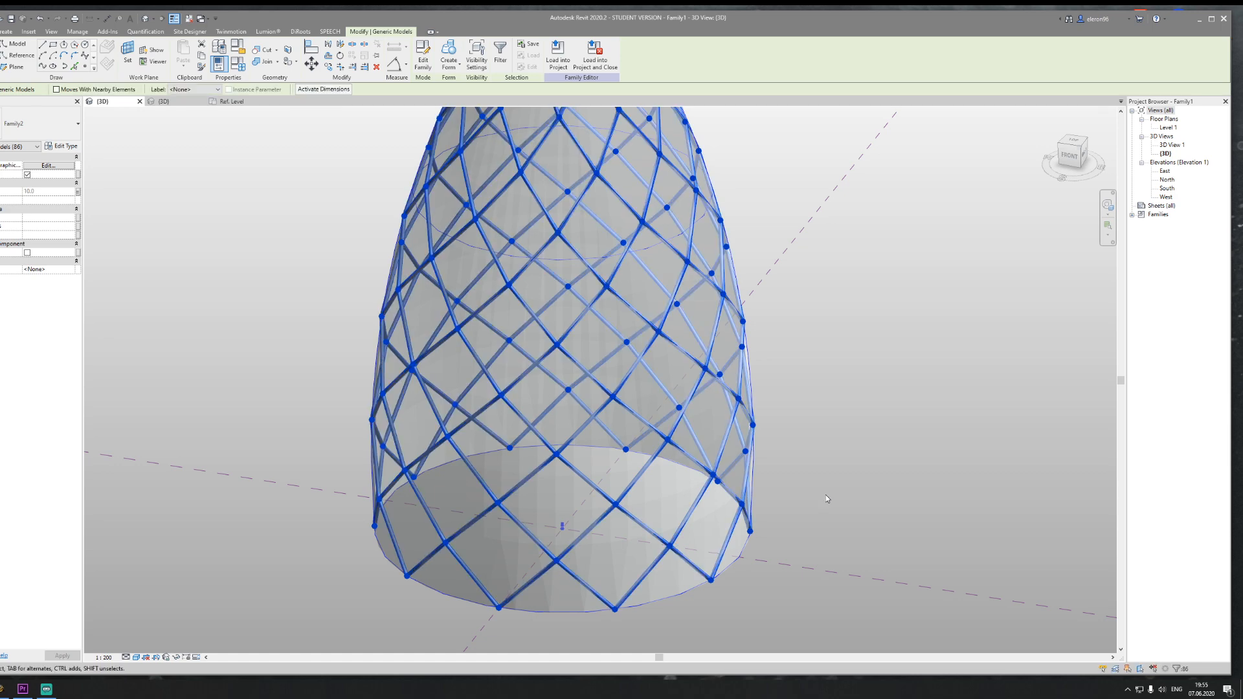
{"action": "left_click", "coordinate": [825, 495]}
{"action": "scroll", "coordinate": [839, 487], "scroll_direction": "down", "scroll_amount": 2}
{"action": "mouse_move", "coordinate": [841, 480]}
{"action": "middle_mouse_down", "text": "shift"}
{"action": "mouse_move", "coordinate": [884, 473]}
{"action": "mouse_move", "coordinate": [689, 470]}
{"action": "mouse_move", "coordinate": [613, 483]}
{"action": "mouse_move", "coordinate": [451, 276]}
{"action": "mouse_move", "coordinate": [402, 269]}
{"action": "mouse_move", "coordinate": [670, 263]}
{"action": "middle_mouse_up", "text": "shift"}
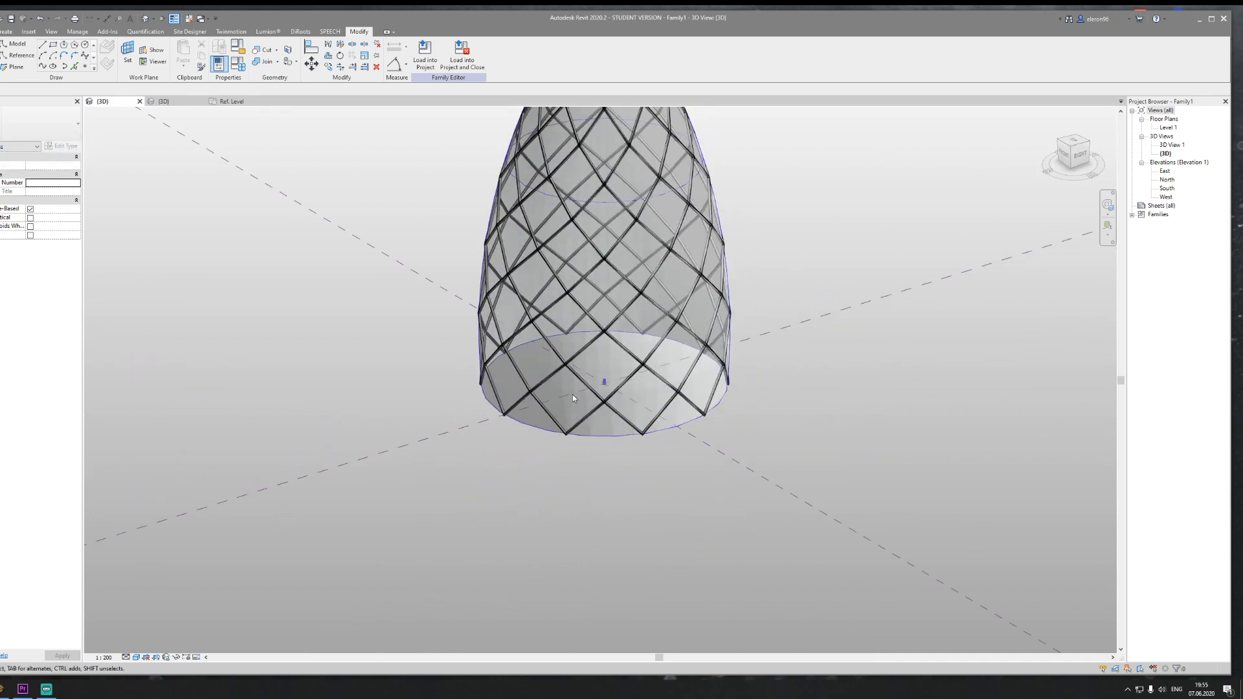
Step: Examine the whole lattice tower from the side, picking one diamond panel near its base to check its outline
{"action": "middle_click_drag", "start_coordinate": [546, 439], "coordinate": [394, 383], "text": "shift"}
{"action": "left_click", "coordinate": [445, 513]}
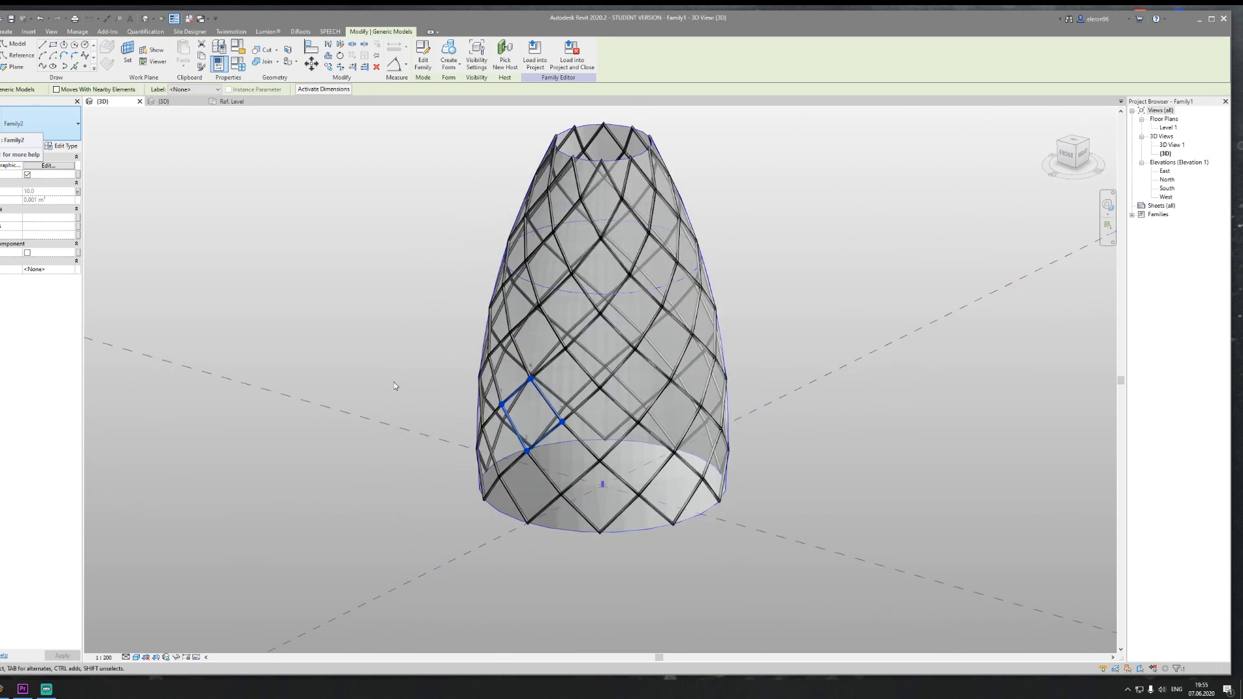
{"action": "left_click", "coordinate": [394, 382]}
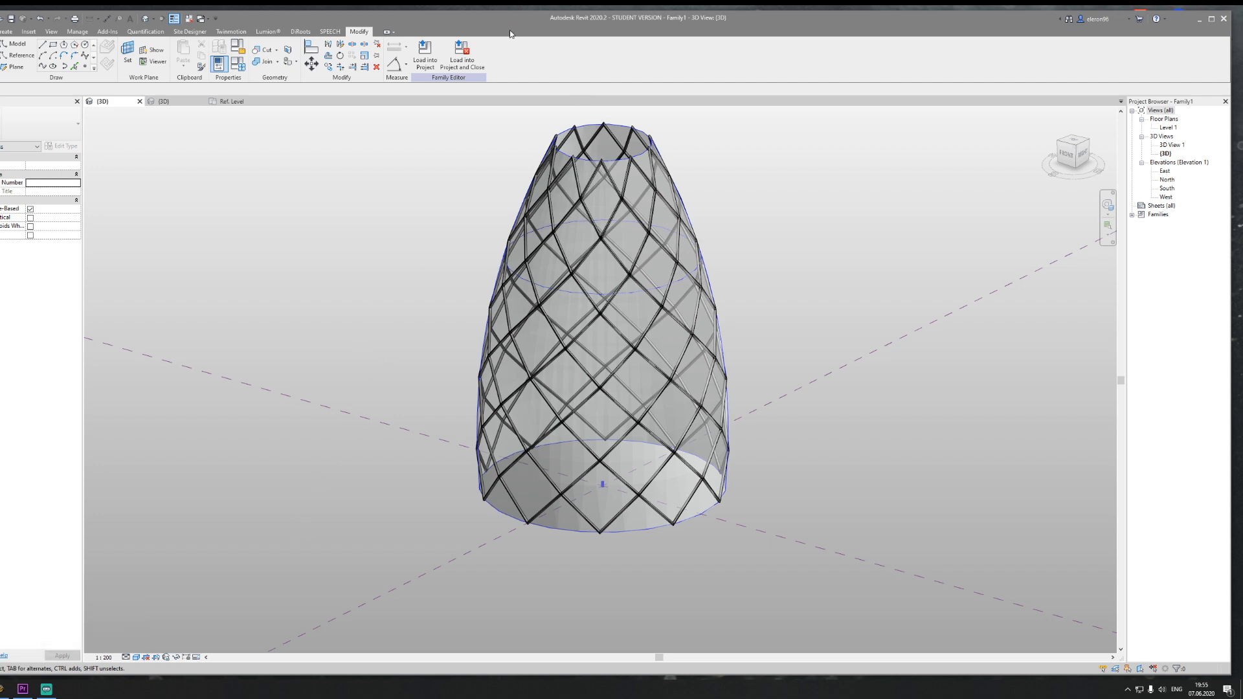
{"action": "mouse_move", "coordinate": [510, 30]}
{"action": "left_mouse_down"}
{"action": "mouse_move", "coordinate": [491, 471]}
{"action": "mouse_move", "coordinate": [512, 32]}
{"action": "left_mouse_up"}
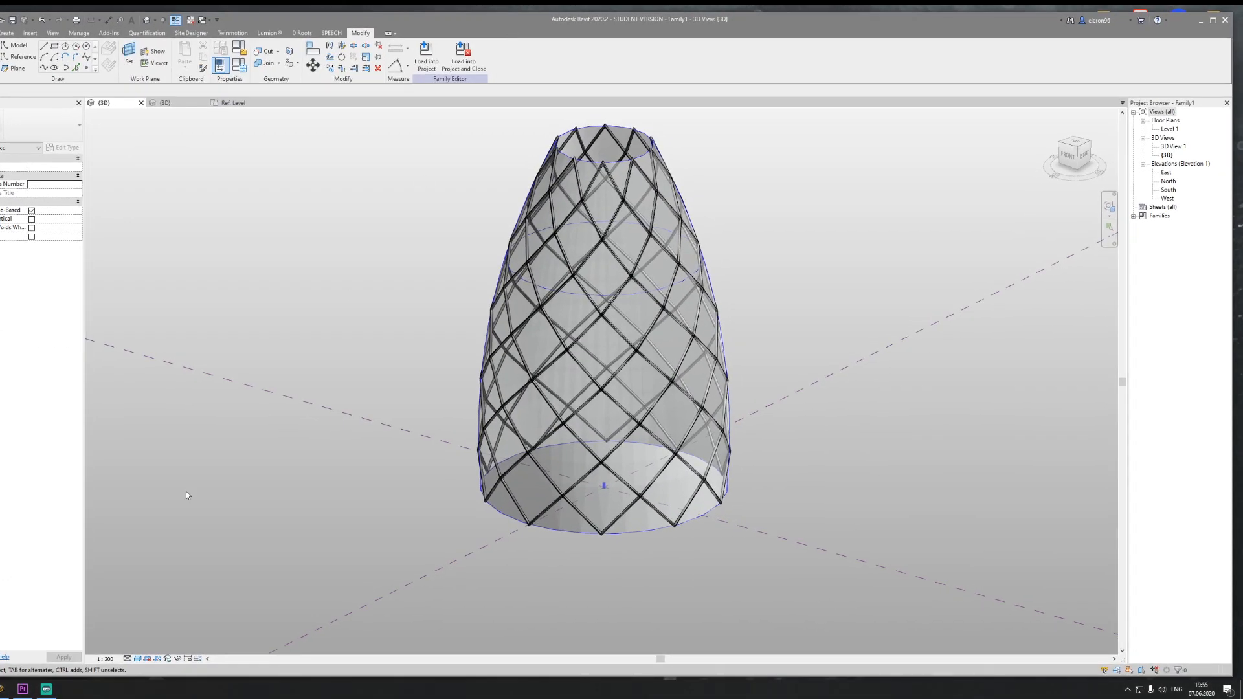
Step: Switch to Dynamo and examine the circle nodes and the lofted tower in the 3D background preview
{"action": "mouse_move", "coordinate": [1, 689]}
{"action": "left_click", "coordinate": [18, 655]}
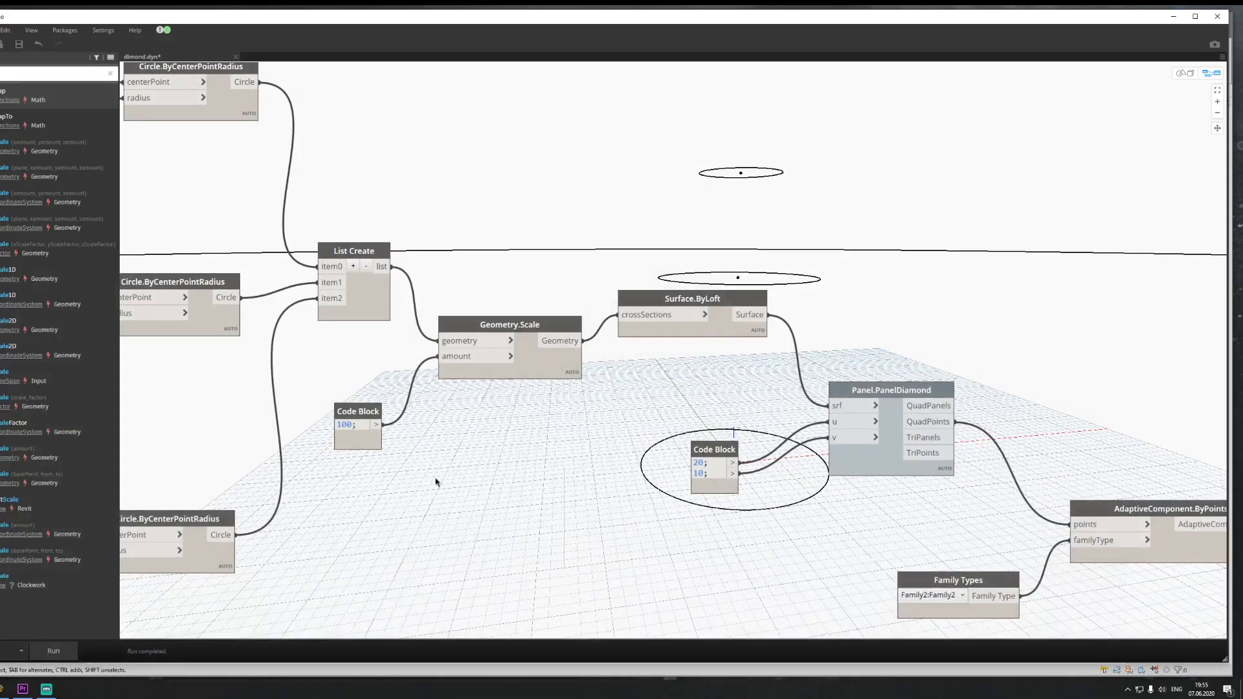
{"action": "scroll", "coordinate": [495, 463], "scroll_direction": "down", "scroll_amount": 5}
{"action": "middle_click_drag", "start_coordinate": [478, 520], "coordinate": [580, 478]}
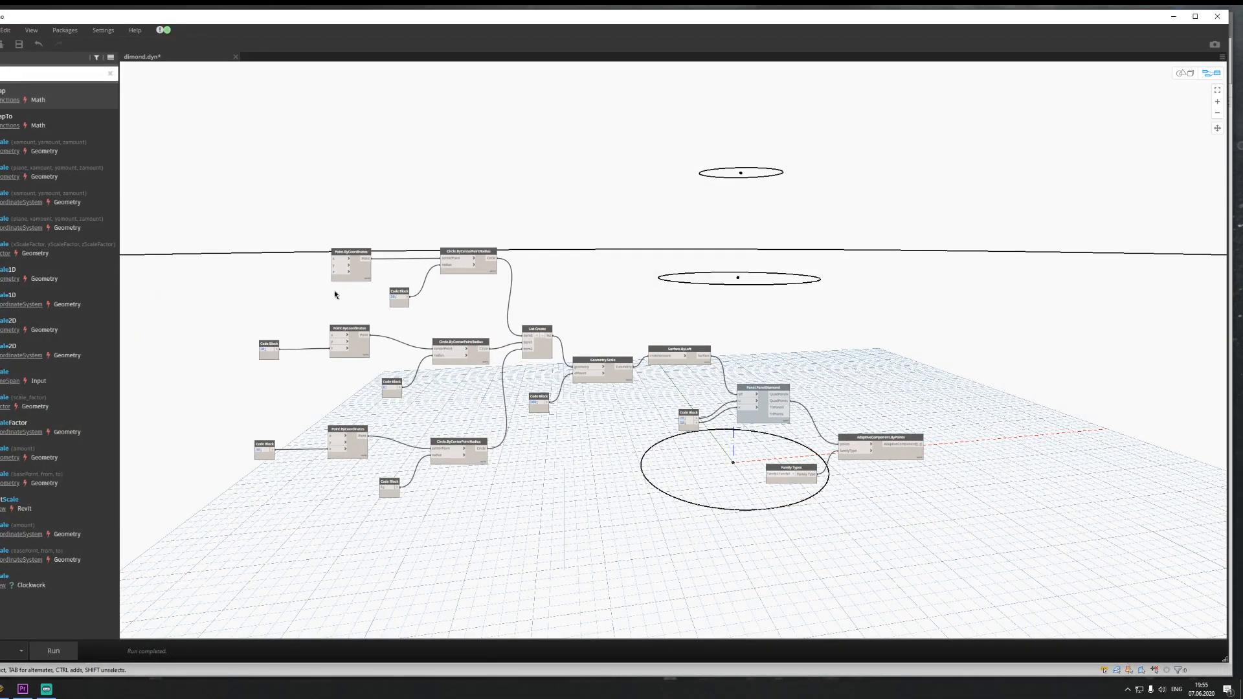
{"action": "middle_click_drag", "start_coordinate": [299, 234], "coordinate": [359, 269]}
{"action": "scroll", "coordinate": [359, 269], "scroll_direction": "up", "scroll_amount": 4}
{"action": "left_click_drag", "start_coordinate": [439, 303], "coordinate": [299, 293]}
{"action": "left_click_drag", "start_coordinate": [638, 299], "coordinate": [520, 263]}
{"action": "left_click", "coordinate": [885, 255]}
{"action": "left_click", "coordinate": [1180, 73]}
{"action": "scroll", "coordinate": [920, 269], "scroll_direction": "down", "scroll_amount": 15}
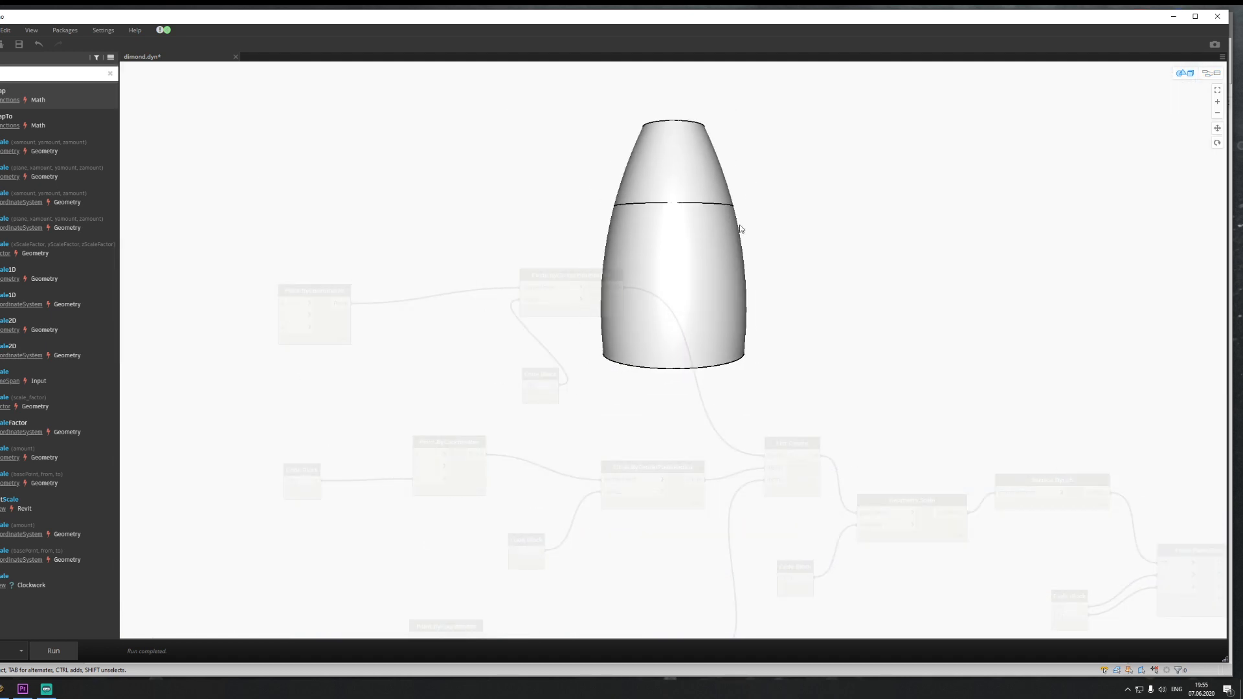
{"action": "middle_click_drag", "start_coordinate": [738, 198], "coordinate": [729, 323]}
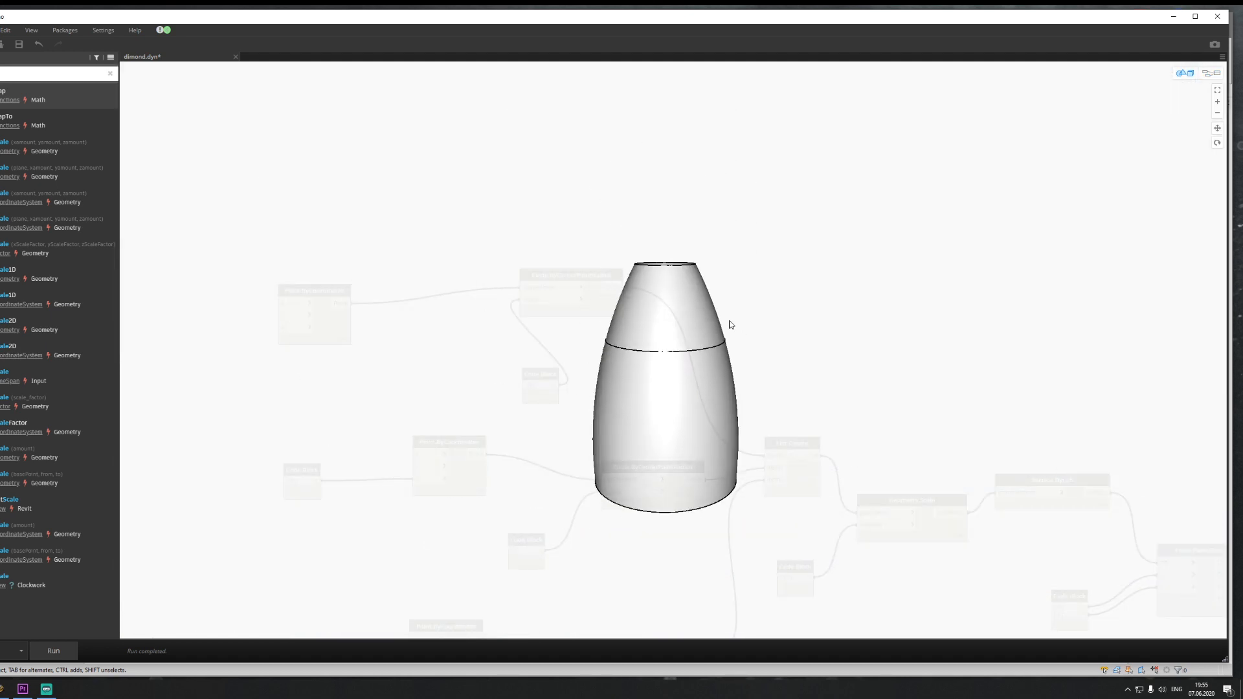
Step: Set the third circle centre's z-coordinate to 50, run the graph and inspect the regenerated tower in Revit
{"action": "left_click", "coordinate": [1211, 76]}
{"action": "middle_click_drag", "start_coordinate": [521, 569], "coordinate": [582, 294]}
{"action": "scroll", "coordinate": [427, 288], "scroll_direction": "up", "scroll_amount": 2}
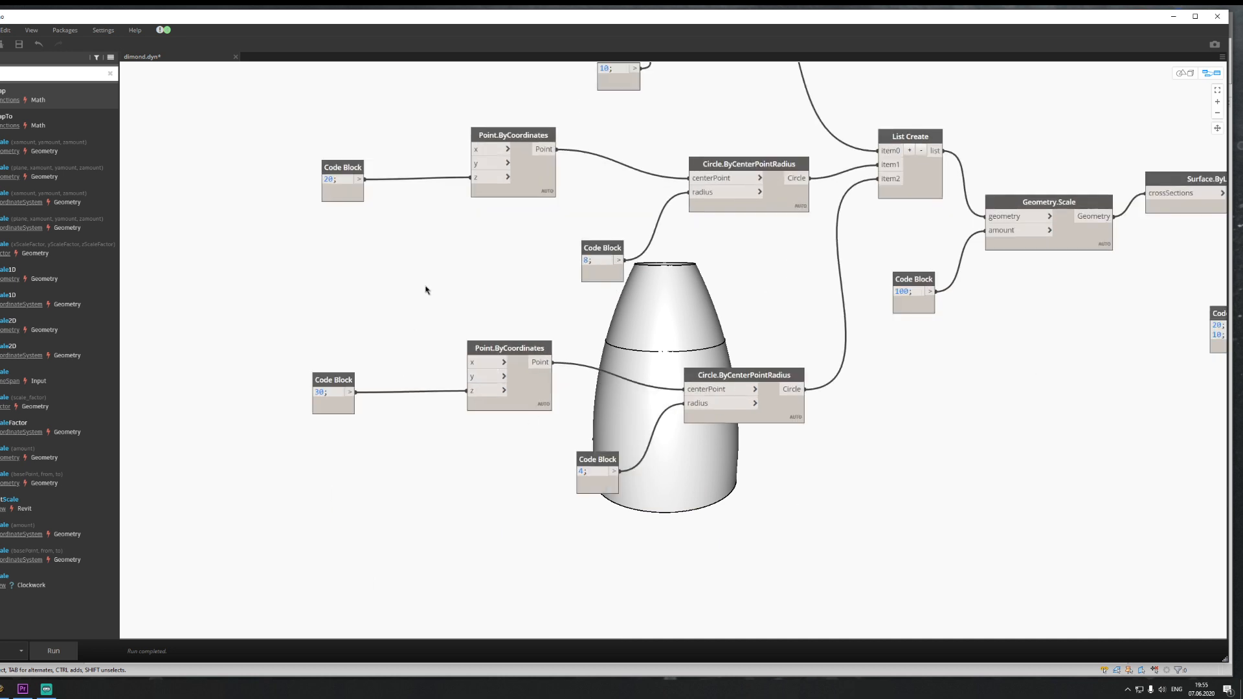
{"action": "double_click", "coordinate": [329, 405]}
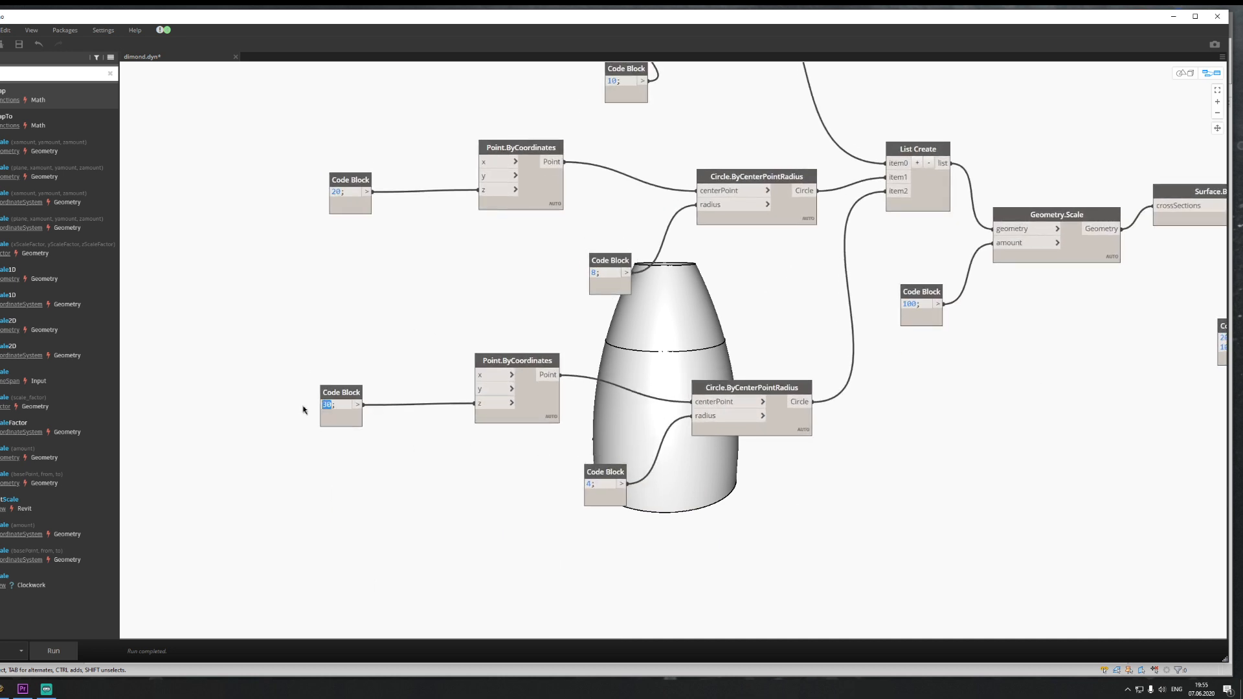
{"action": "type", "text": "50"}
{"action": "left_click", "coordinate": [42, 657]}
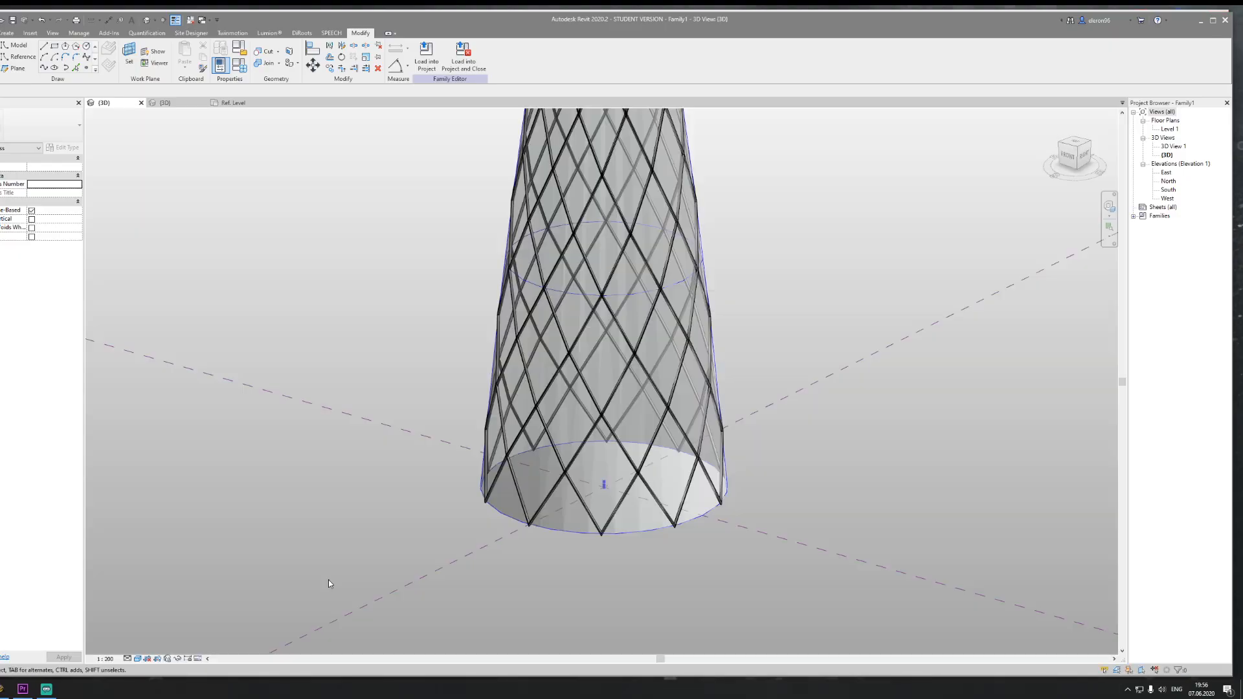
{"action": "scroll", "coordinate": [375, 465], "scroll_direction": "down", "scroll_amount": 5}
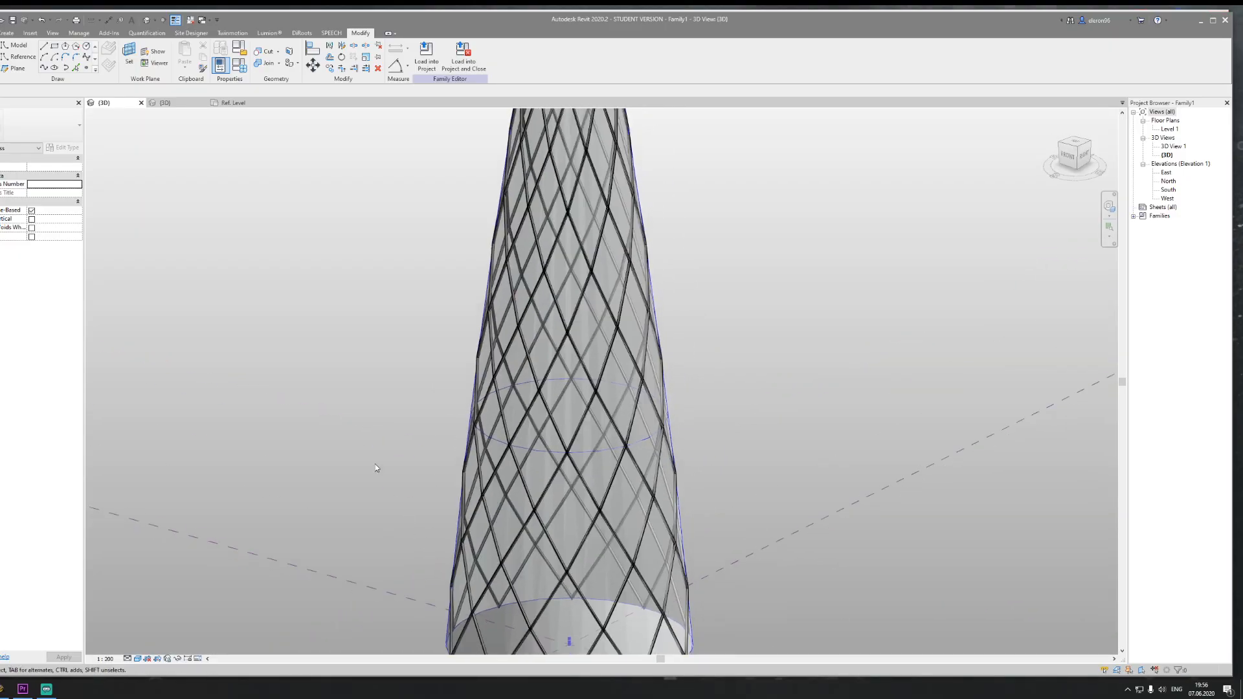
{"action": "middle_click_drag", "start_coordinate": [371, 457], "coordinate": [314, 461], "text": "shift"}
{"action": "scroll", "coordinate": [314, 461], "scroll_direction": "up", "scroll_amount": 5}
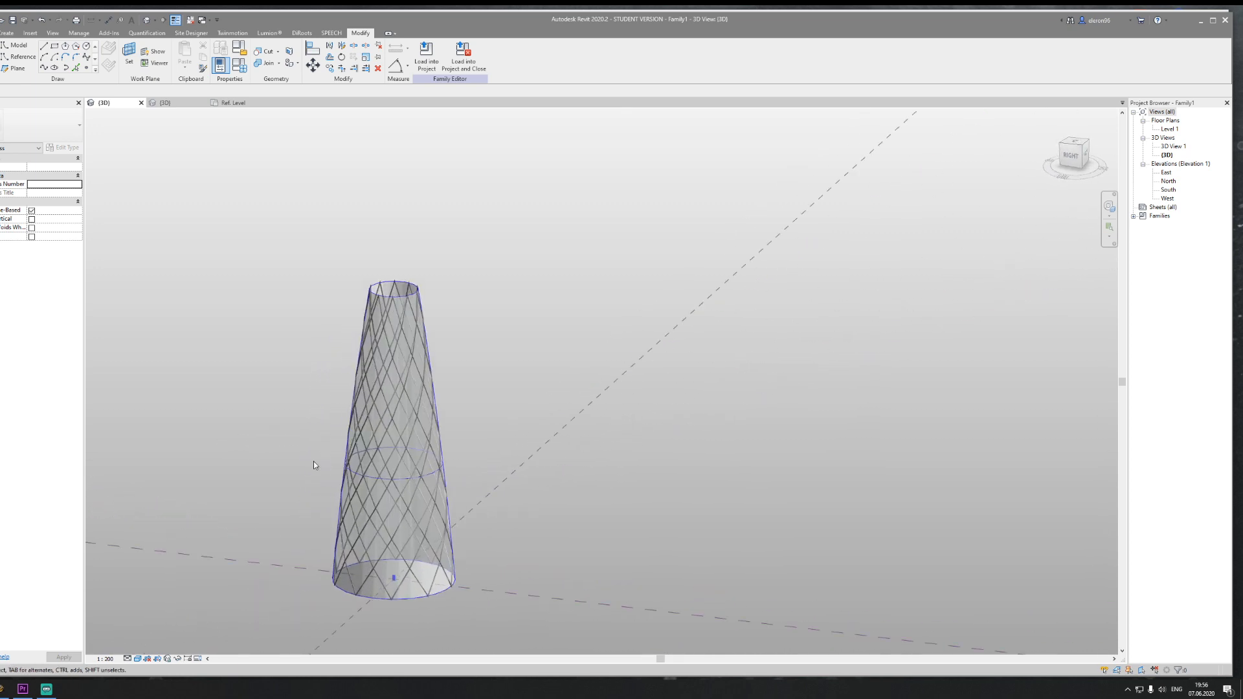
{"action": "scroll", "coordinate": [351, 479], "scroll_direction": "down", "scroll_amount": 2}
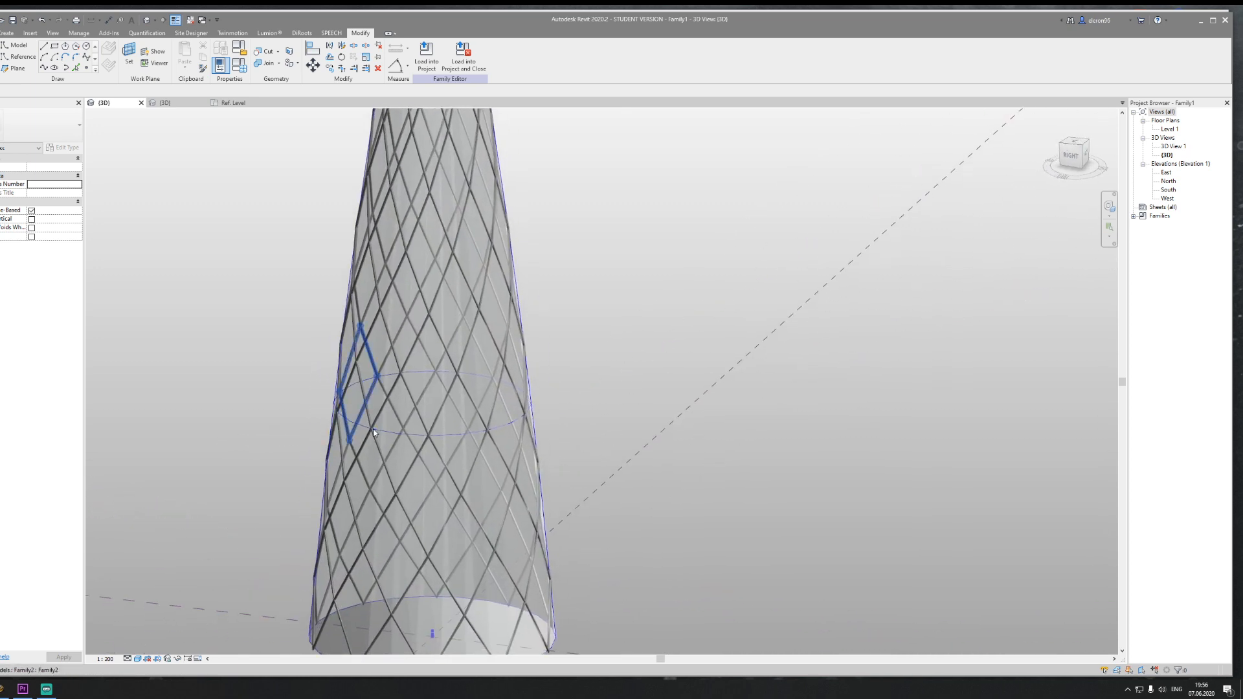
Step: Open the Ref. Level plan of the Family2 panel family and change its visual style, zoomed in on the panel's frame edge
{"action": "left_click", "coordinate": [228, 103]}
{"action": "scroll", "coordinate": [453, 363], "scroll_direction": "up", "scroll_amount": 2}
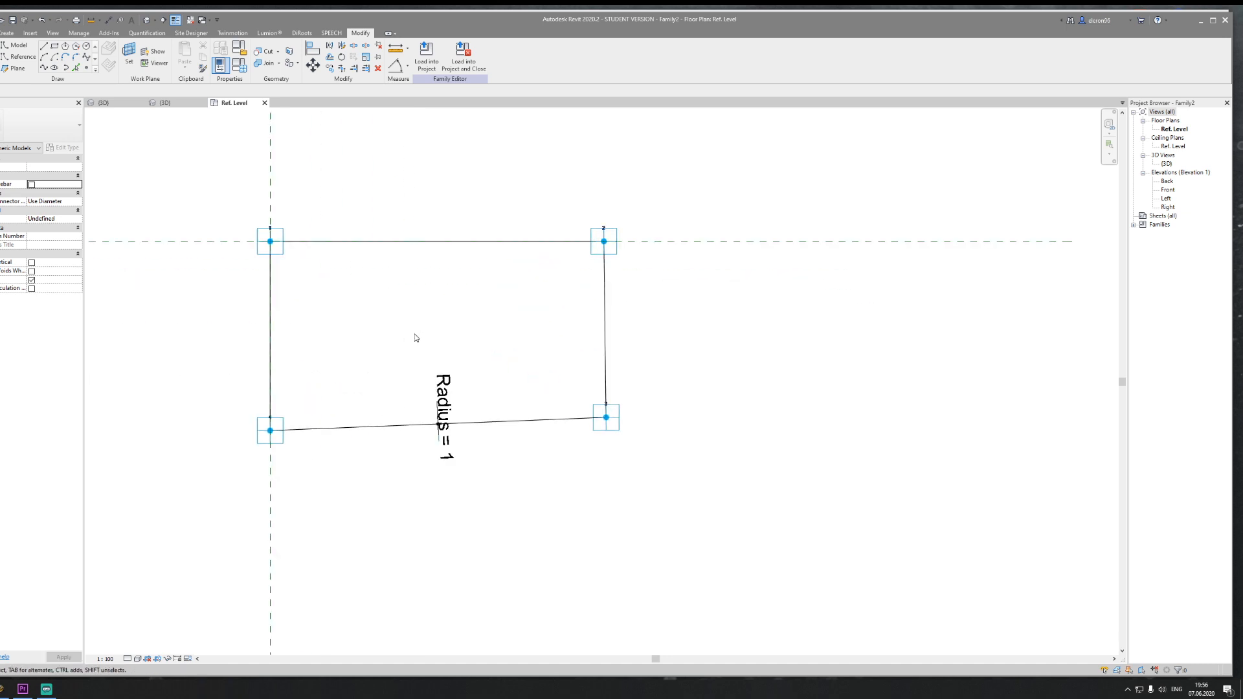
{"action": "scroll", "coordinate": [302, 405], "scroll_direction": "up", "scroll_amount": 5}
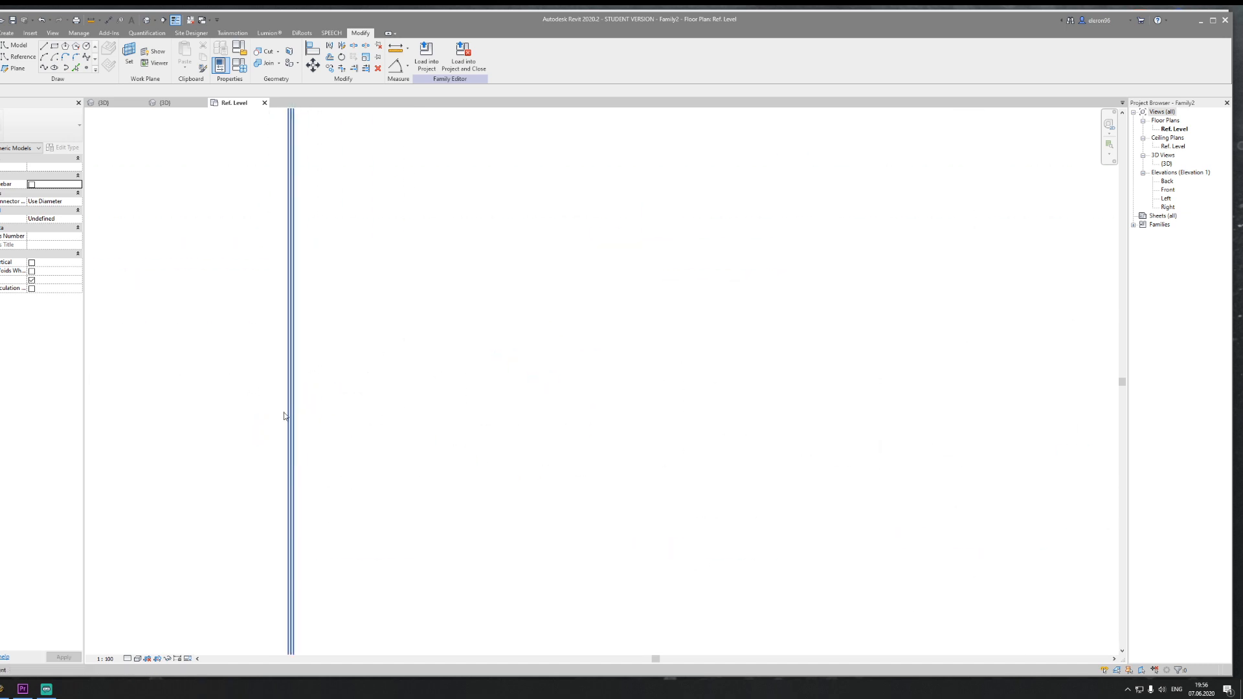
{"action": "scroll", "coordinate": [298, 418], "scroll_direction": "up", "scroll_amount": 3}
{"action": "scroll", "coordinate": [322, 415], "scroll_direction": "up", "scroll_amount": 1}
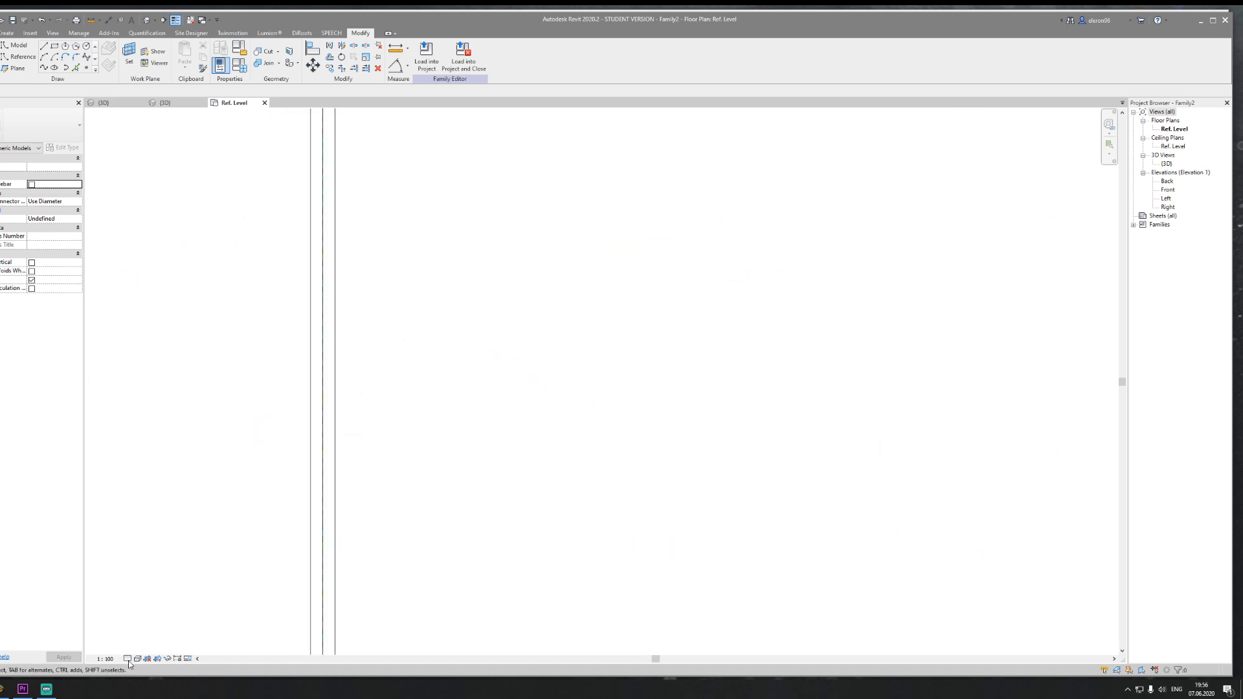
{"action": "left_click", "coordinate": [137, 659]}
{"action": "left_click", "coordinate": [157, 600]}
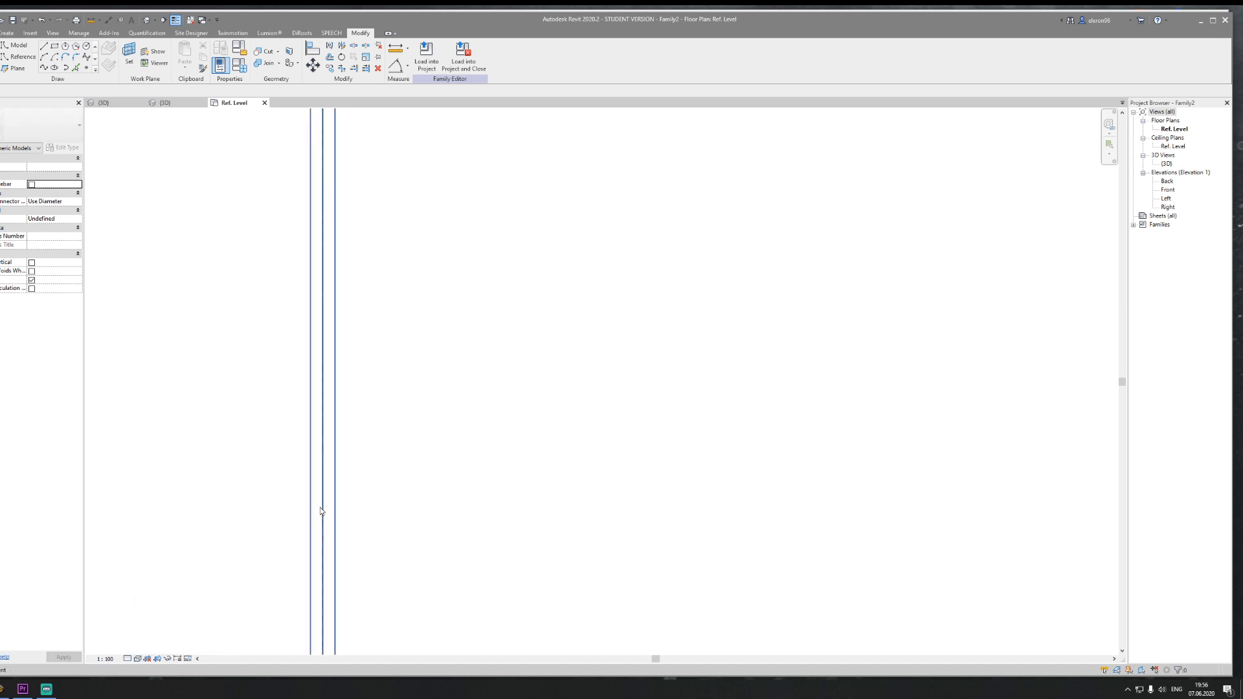
Step: Create a flat surface form from the chain of four reference lines outlining the adaptive panel
{"action": "key", "text": "Tab"}
{"action": "left_click", "coordinate": [322, 511]}
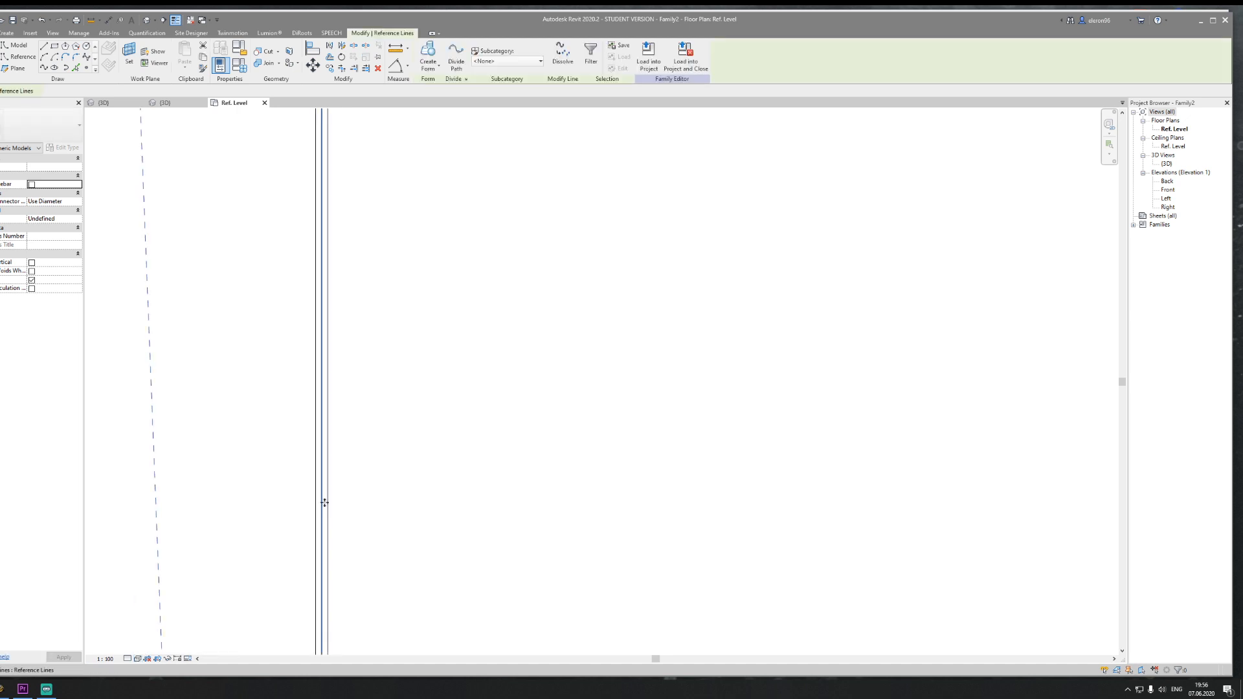
{"action": "scroll", "coordinate": [343, 492], "scroll_direction": "down", "scroll_amount": 5}
{"action": "middle_click_drag", "start_coordinate": [609, 505], "coordinate": [468, 498]}
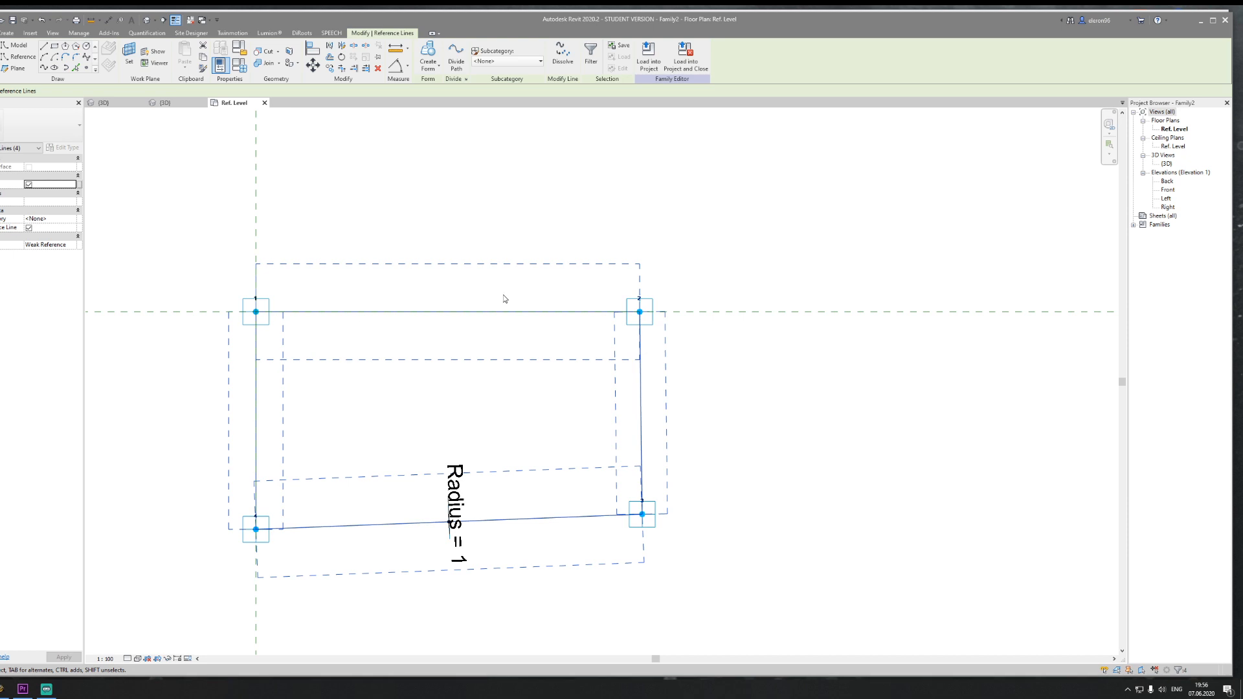
{"action": "key", "text": "alt+Tab"}
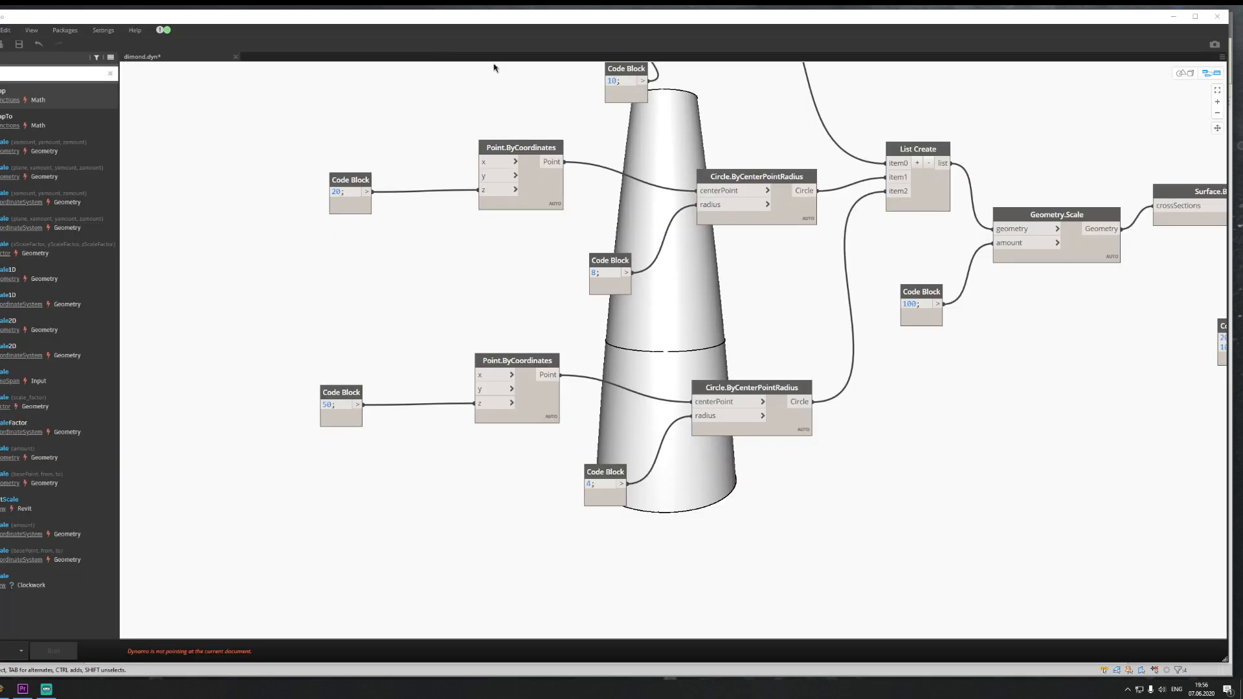
{"action": "left_click", "coordinate": [1174, 19]}
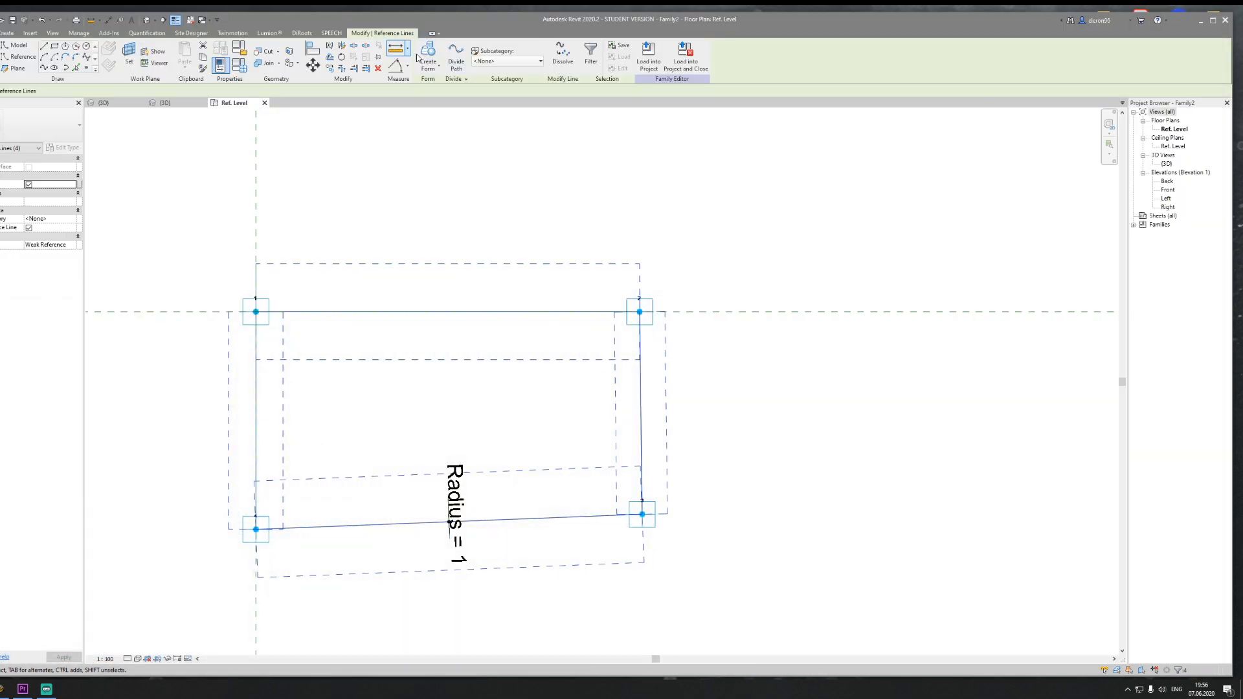
{"action": "left_click", "coordinate": [406, 444]}
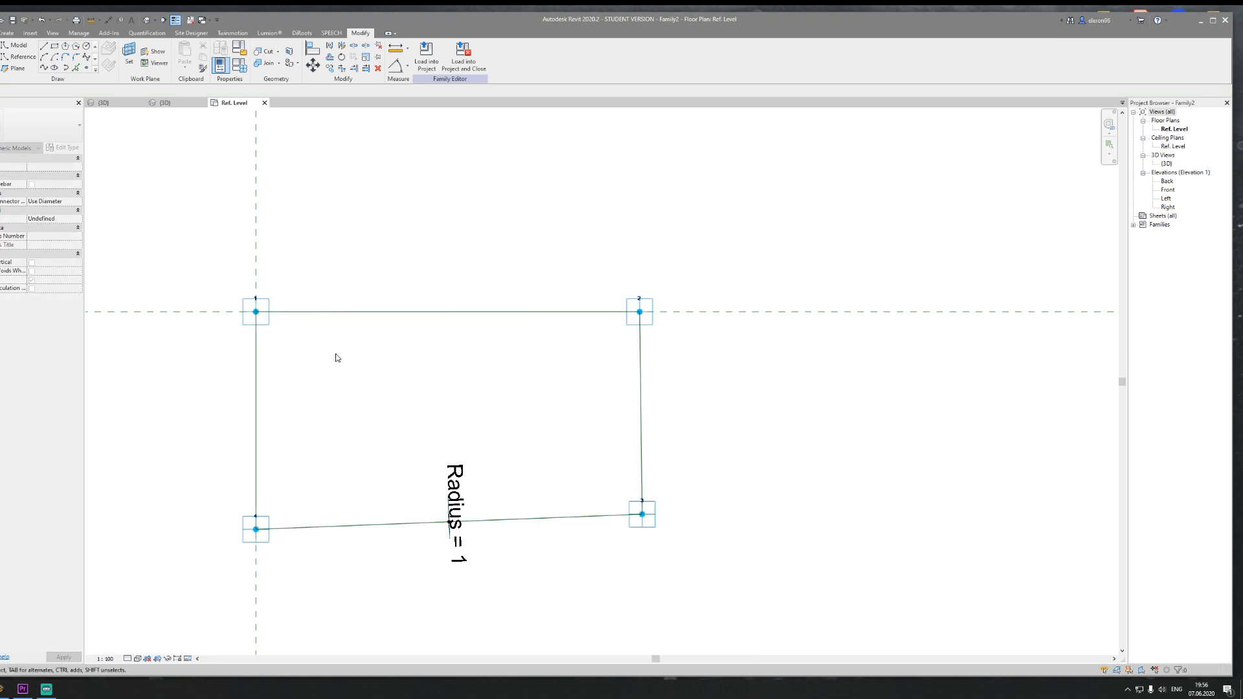
Step: Select the panel's flat surface in the Family2 3D view and choose Glass as its material
{"action": "left_click", "coordinate": [181, 103]}
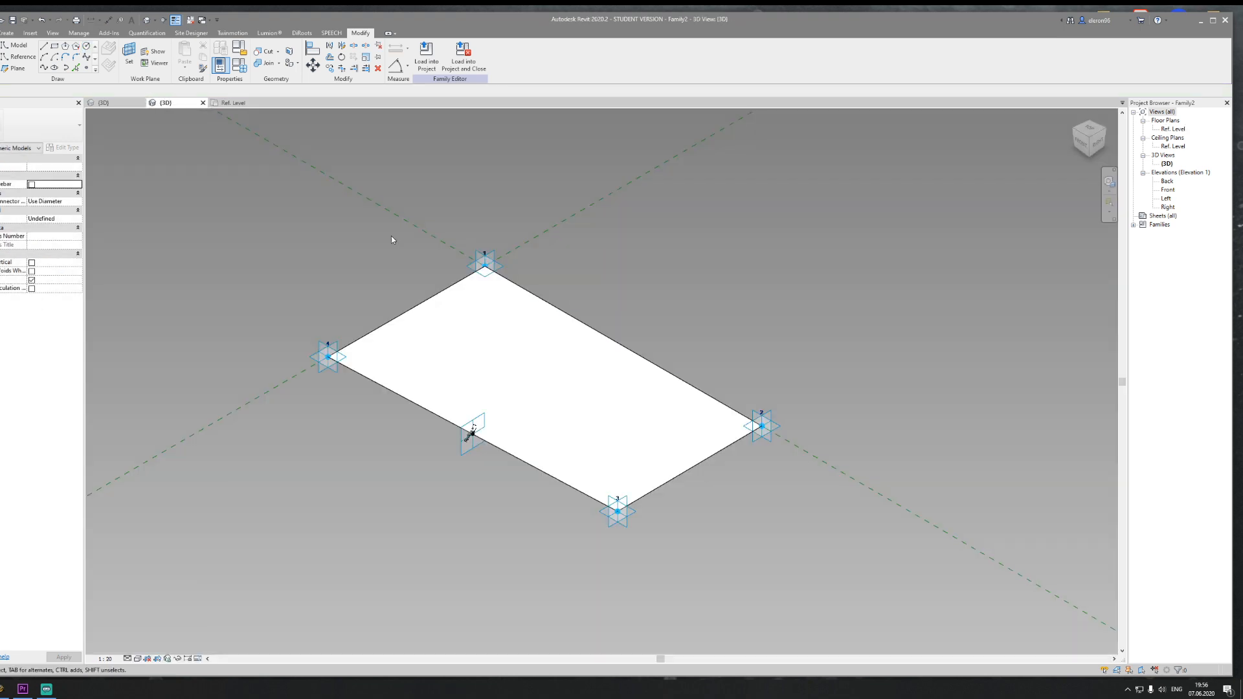
{"action": "left_click", "coordinate": [495, 367]}
{"action": "middle_click_drag", "start_coordinate": [495, 367], "coordinate": [514, 391], "text": "shift"}
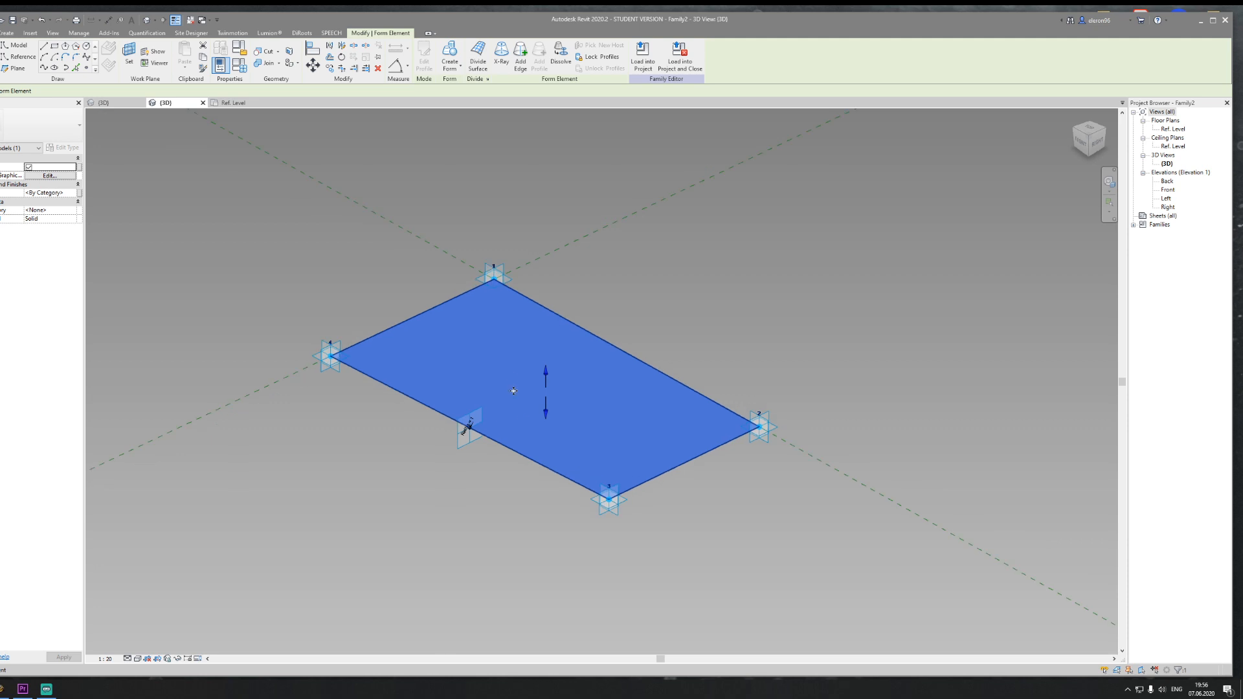
{"action": "scroll", "coordinate": [526, 374], "scroll_direction": "up", "scroll_amount": 2}
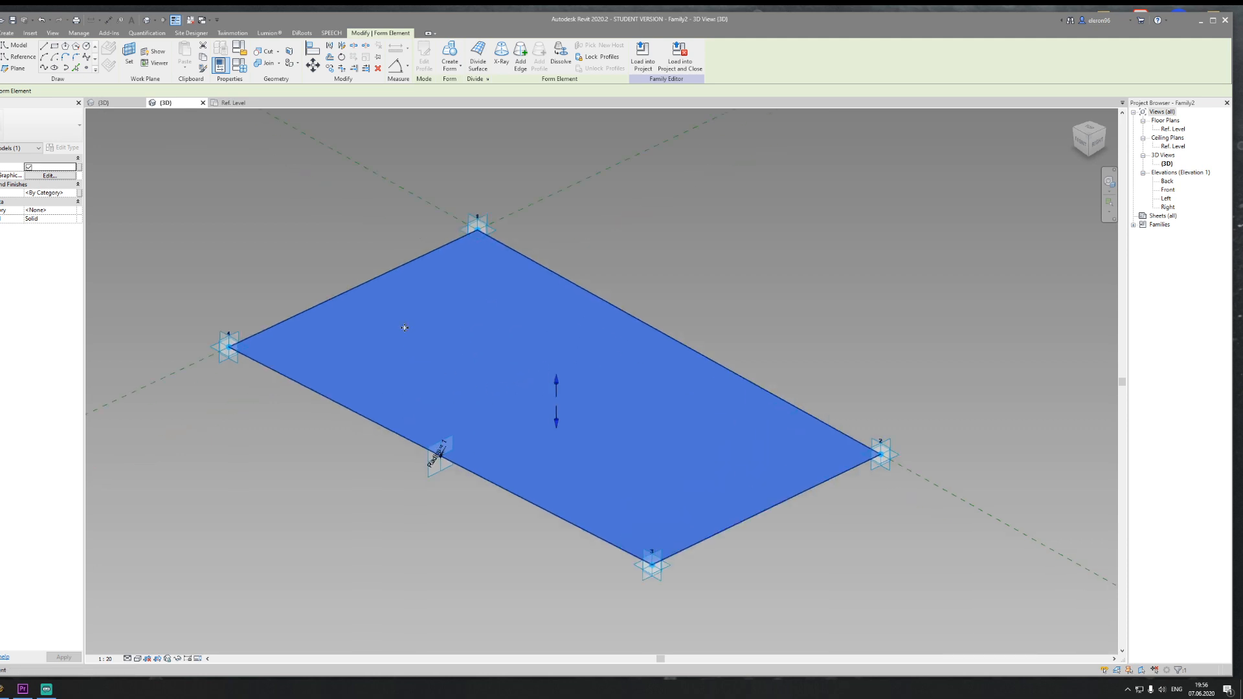
{"action": "left_click", "coordinate": [71, 194]}
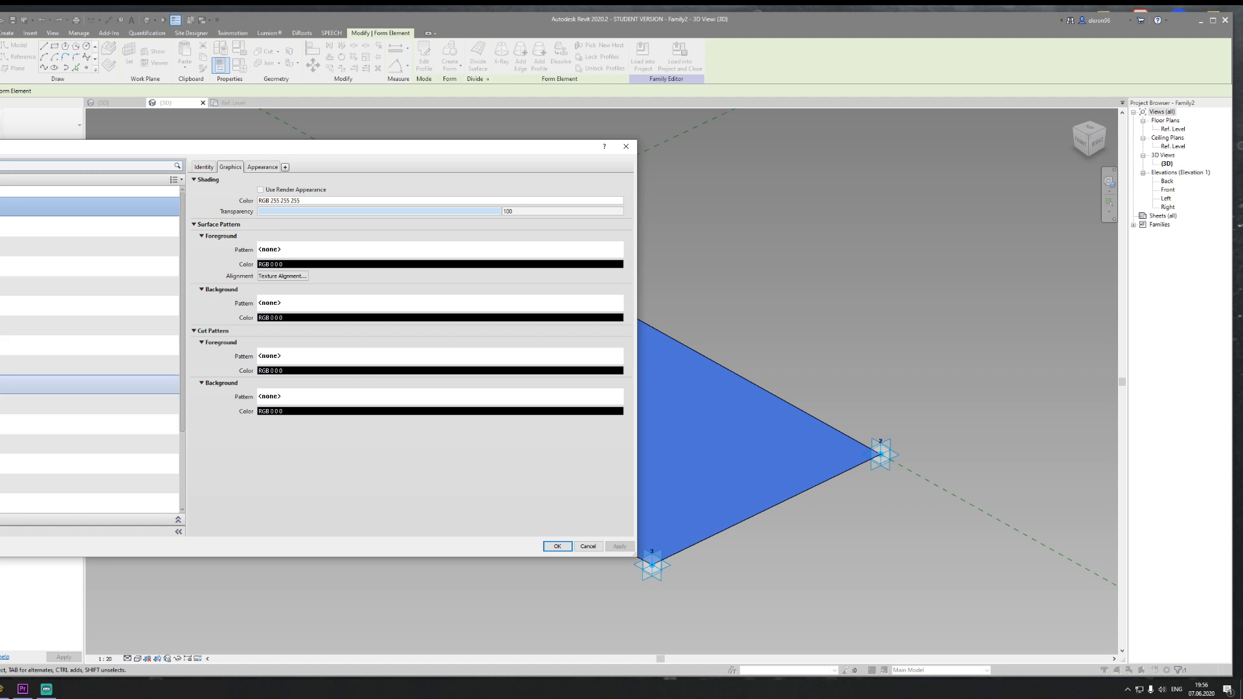
{"action": "left_click", "coordinate": [297, 252]}
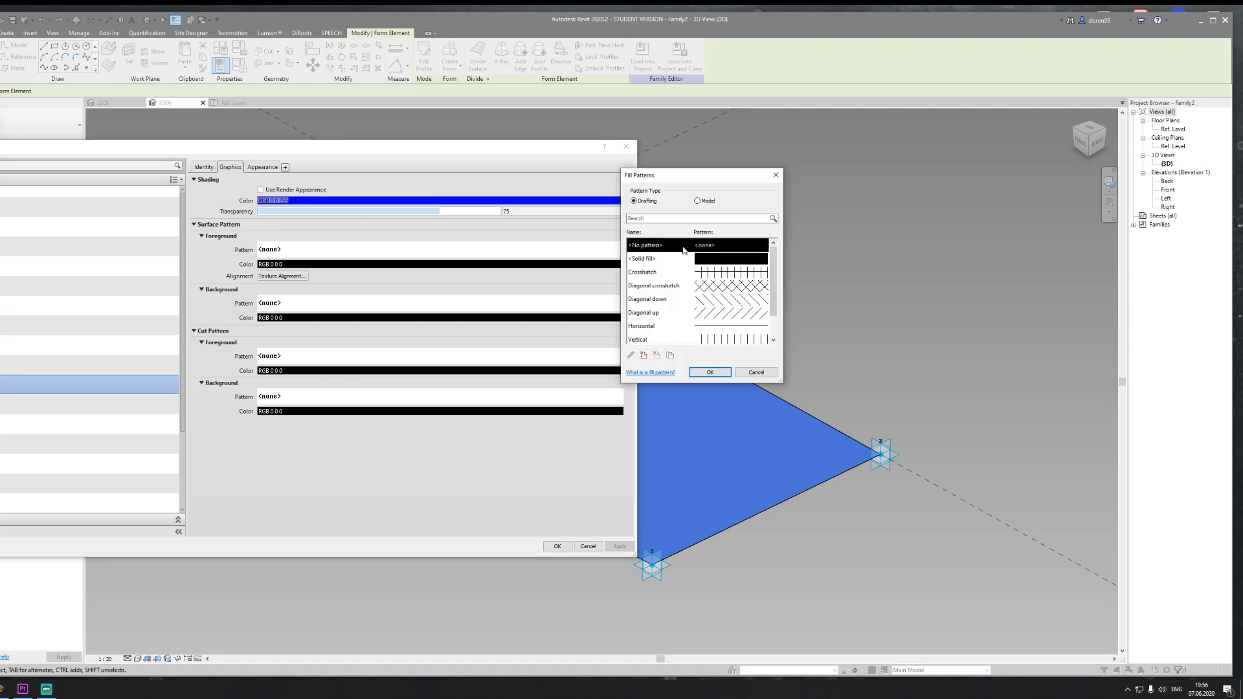
{"action": "left_click", "coordinate": [774, 176]}
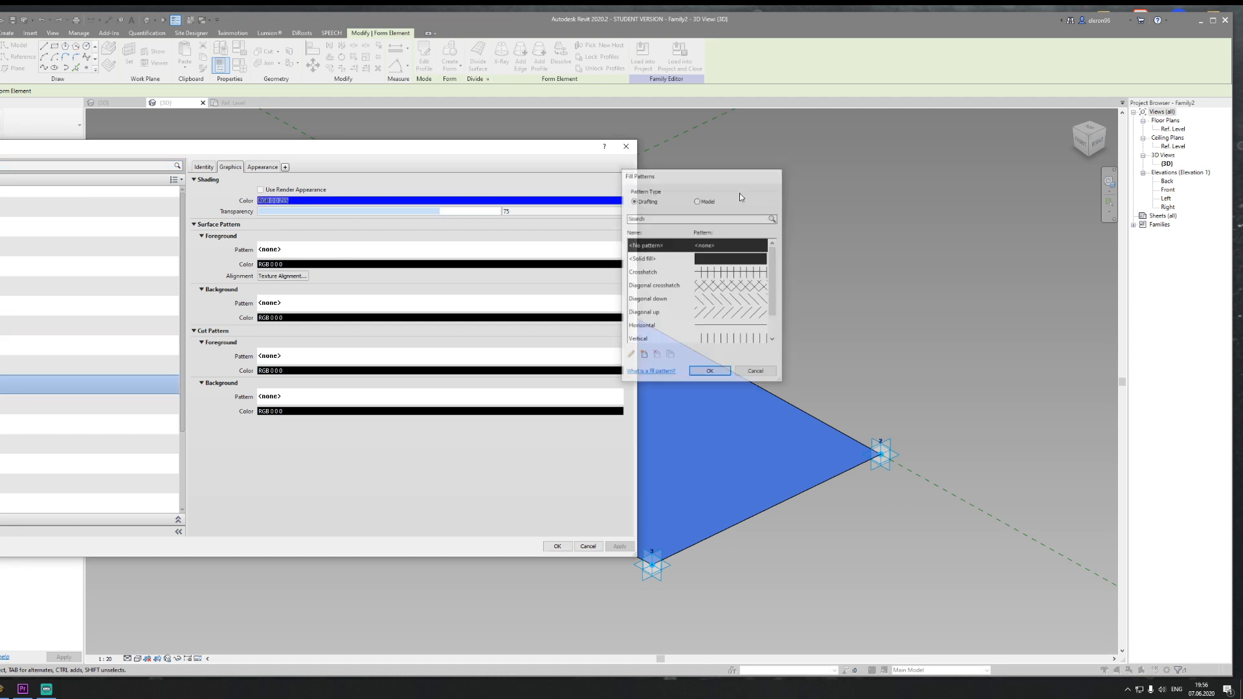
Step: Make Glass use its render appearance for shading, set its surface foreground pattern to a bright blue solid fill, and apply the material
{"action": "left_click", "coordinate": [261, 190]}
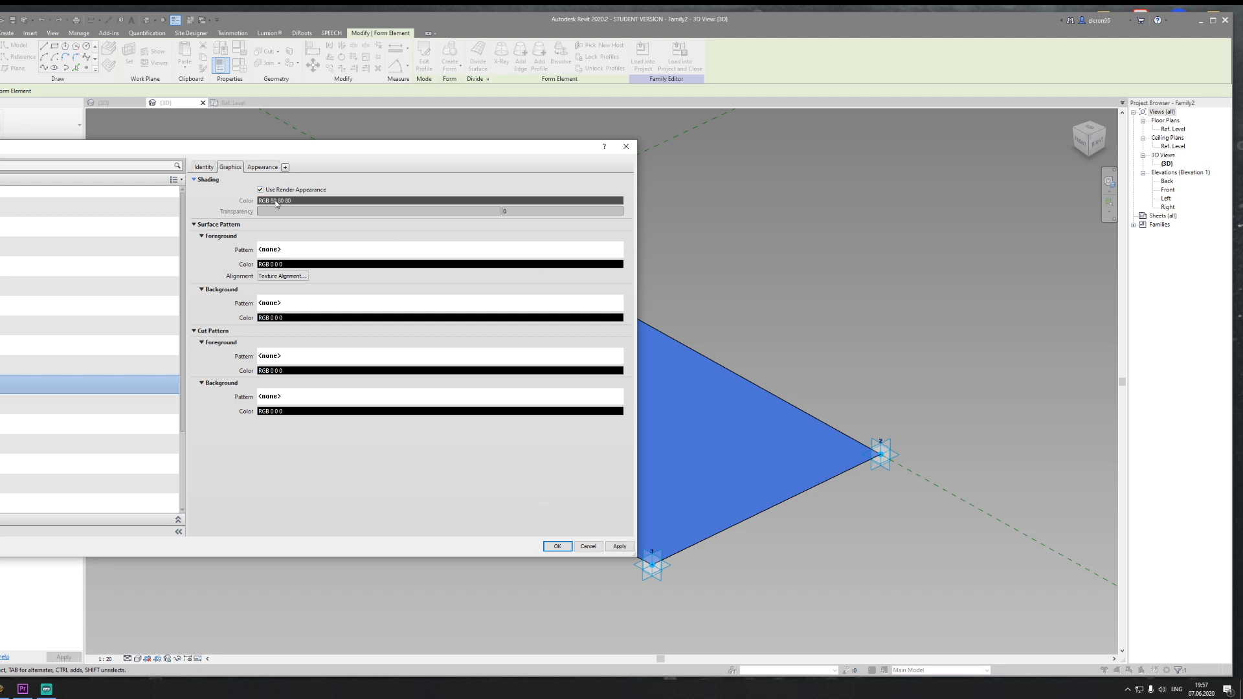
{"action": "left_click", "coordinate": [278, 249]}
{"action": "left_click", "coordinate": [657, 259]}
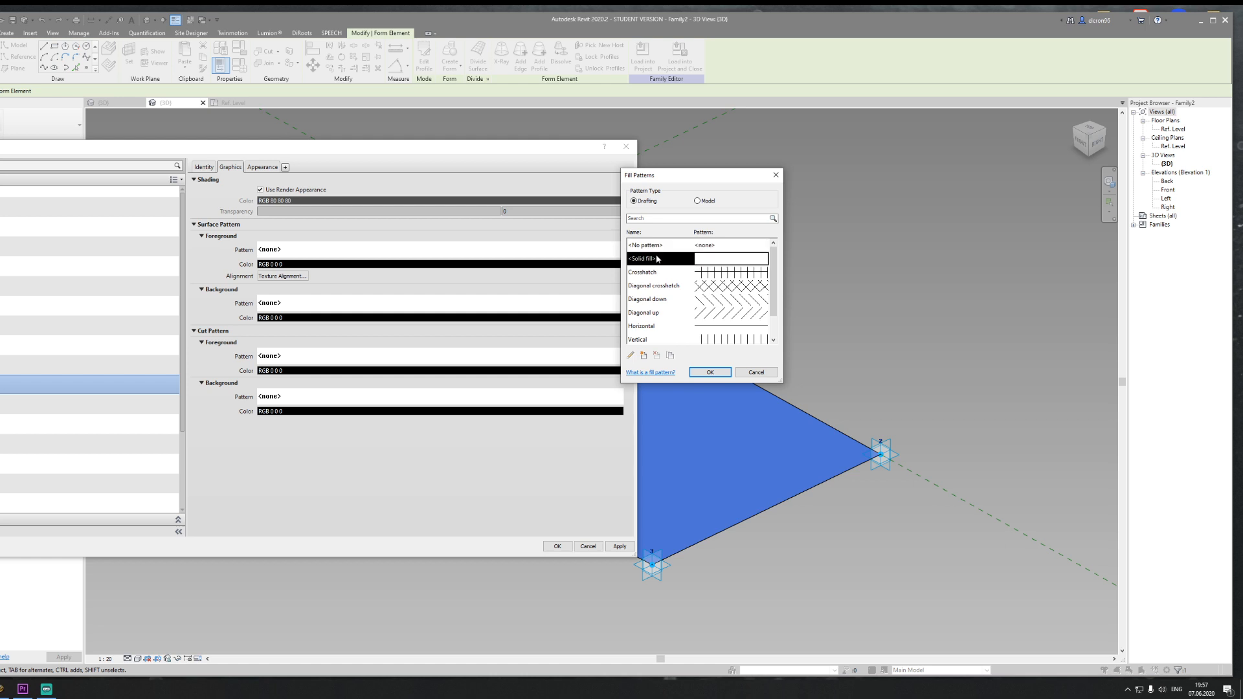
{"action": "key", "text": "Return"}
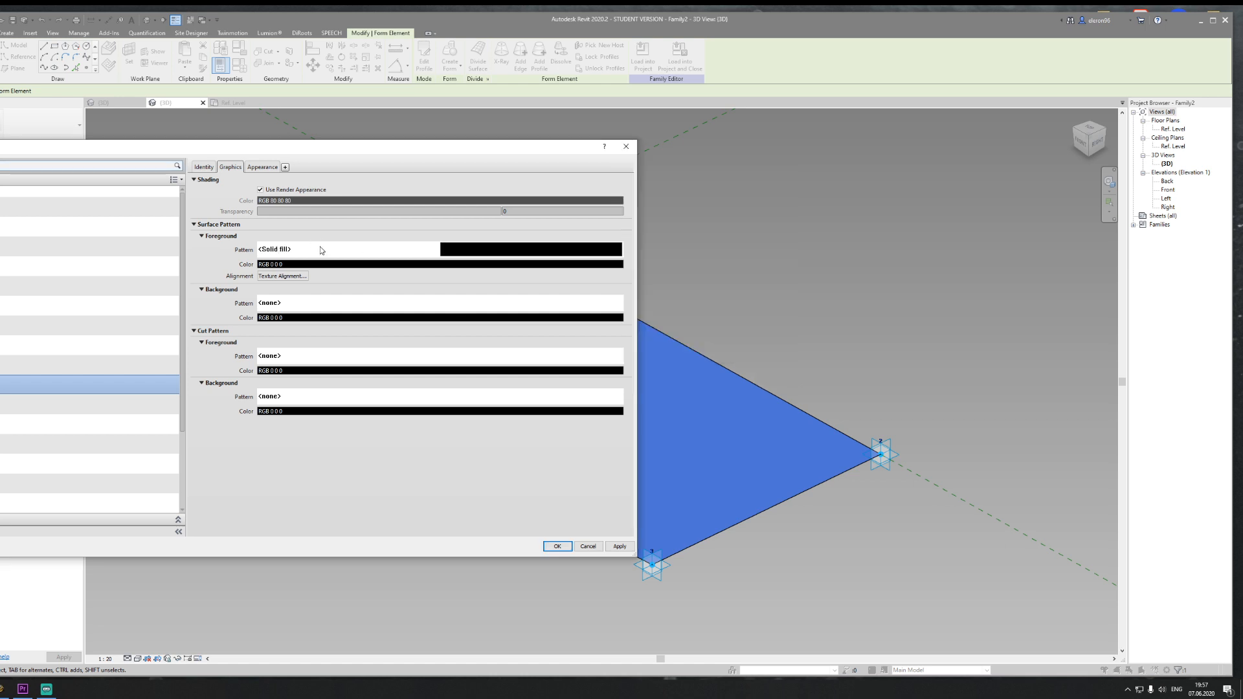
{"action": "left_click", "coordinate": [361, 266]}
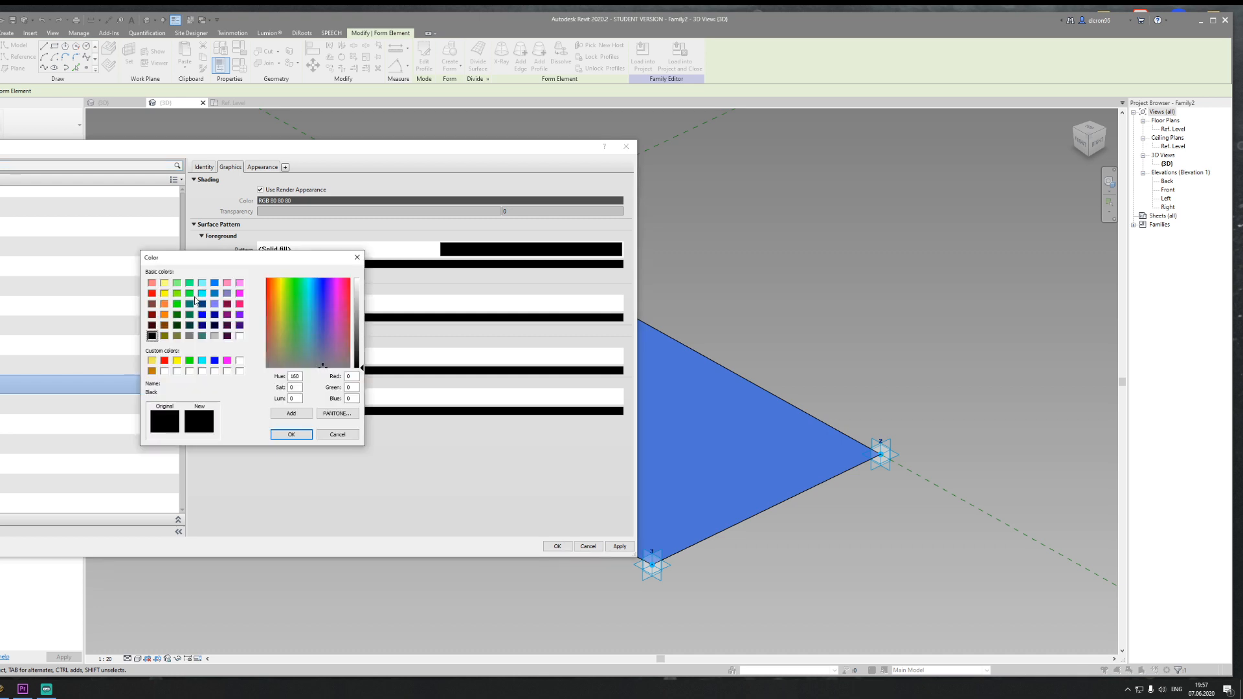
{"action": "left_click", "coordinate": [215, 282]}
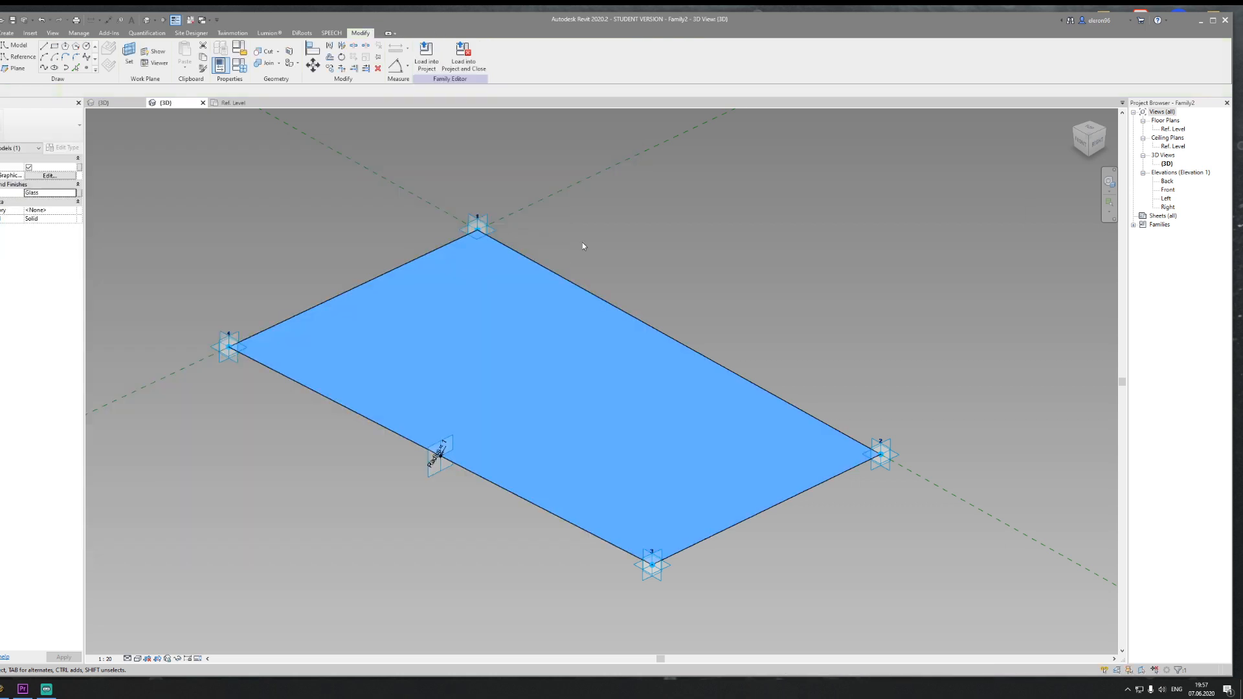
Step: Load the updated Family2 panel into the Family1 tower, overwriting the existing version
{"action": "left_click", "coordinate": [426, 55]}
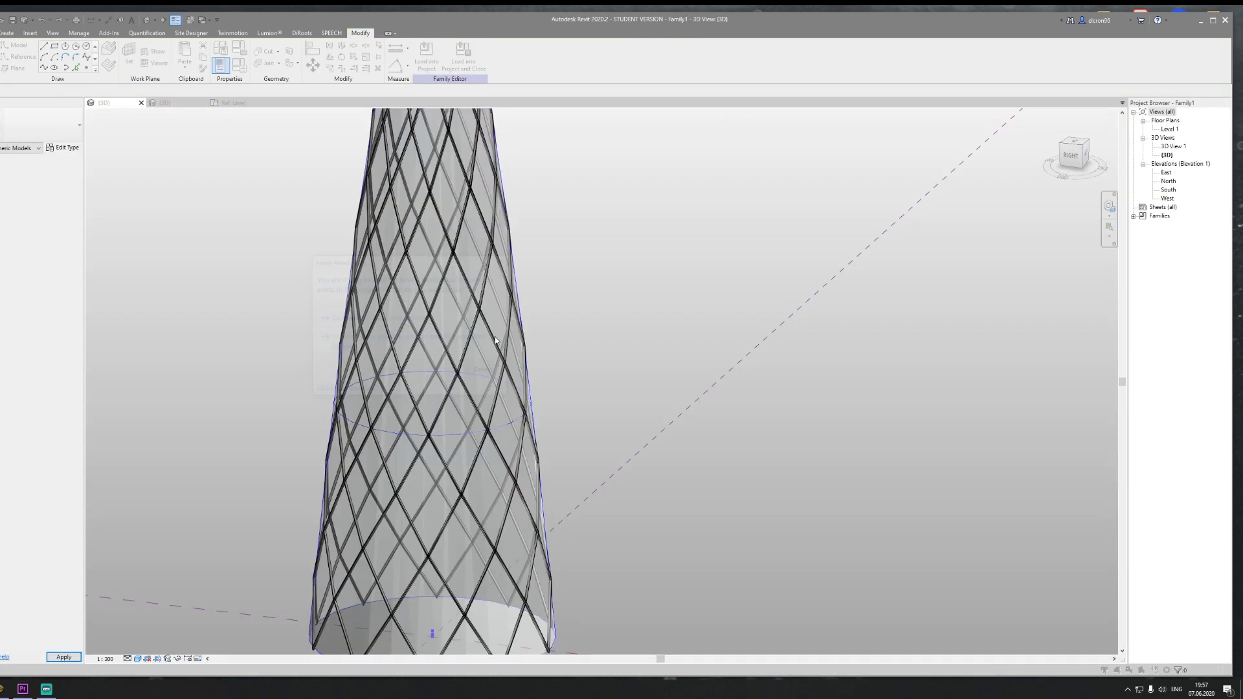
{"action": "left_click", "coordinate": [345, 325]}
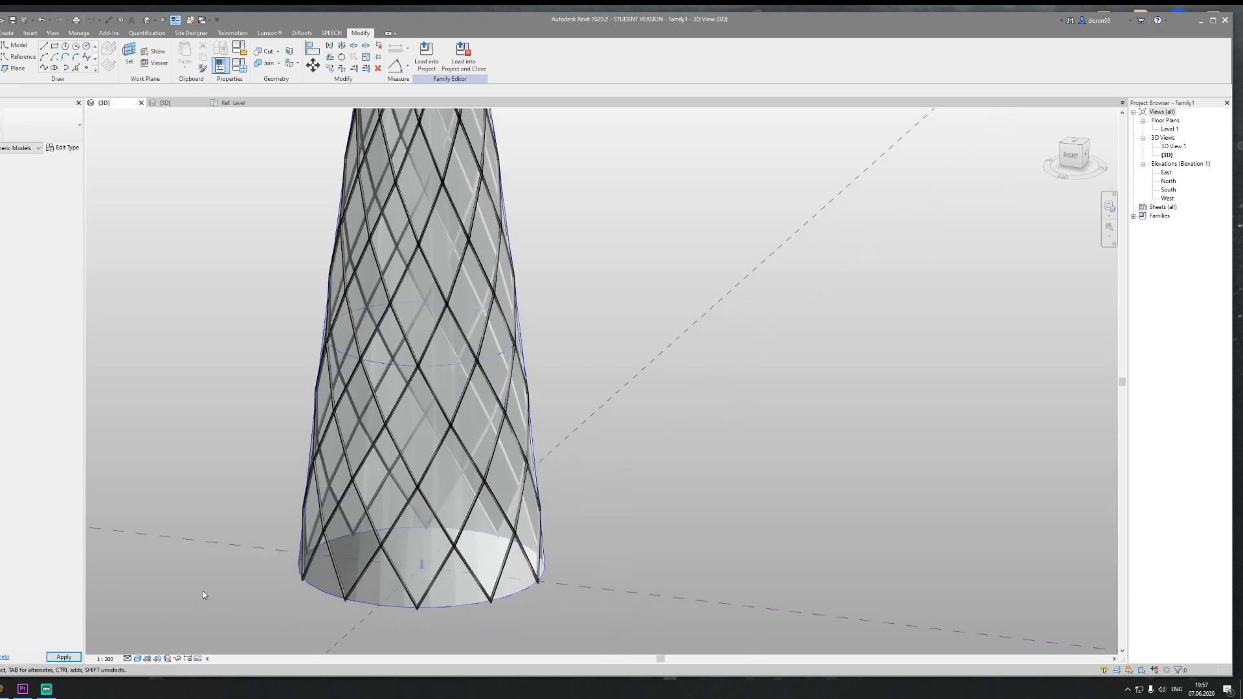
Step: Switch the tower's 3D view to a visual style with plain white panels and dark lattice edges
{"action": "left_click", "coordinate": [138, 659]}
{"action": "left_click", "coordinate": [156, 607]}
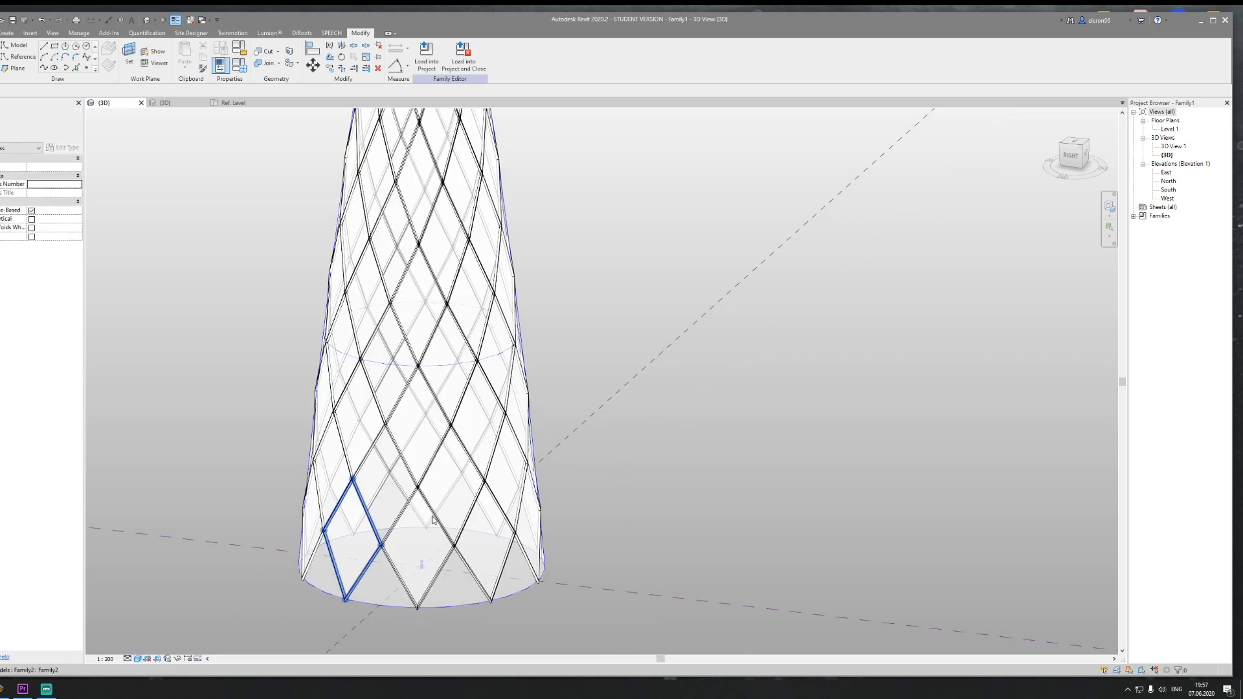
{"action": "middle_click_drag", "start_coordinate": [454, 489], "coordinate": [321, 526], "text": "shift"}
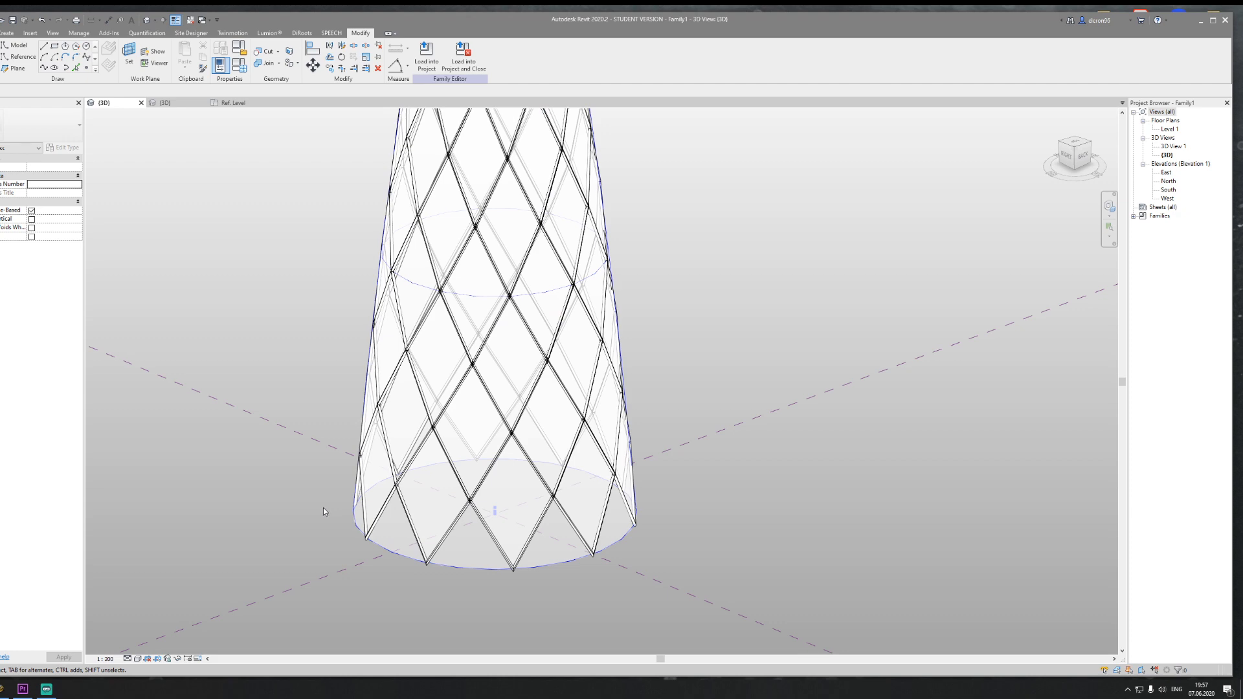
{"action": "scroll", "coordinate": [326, 508], "scroll_direction": "down", "scroll_amount": 5}
{"action": "middle_click_drag", "start_coordinate": [492, 489], "coordinate": [327, 496], "text": "shift"}
{"action": "scroll", "coordinate": [331, 497], "scroll_direction": "up", "scroll_amount": 3}
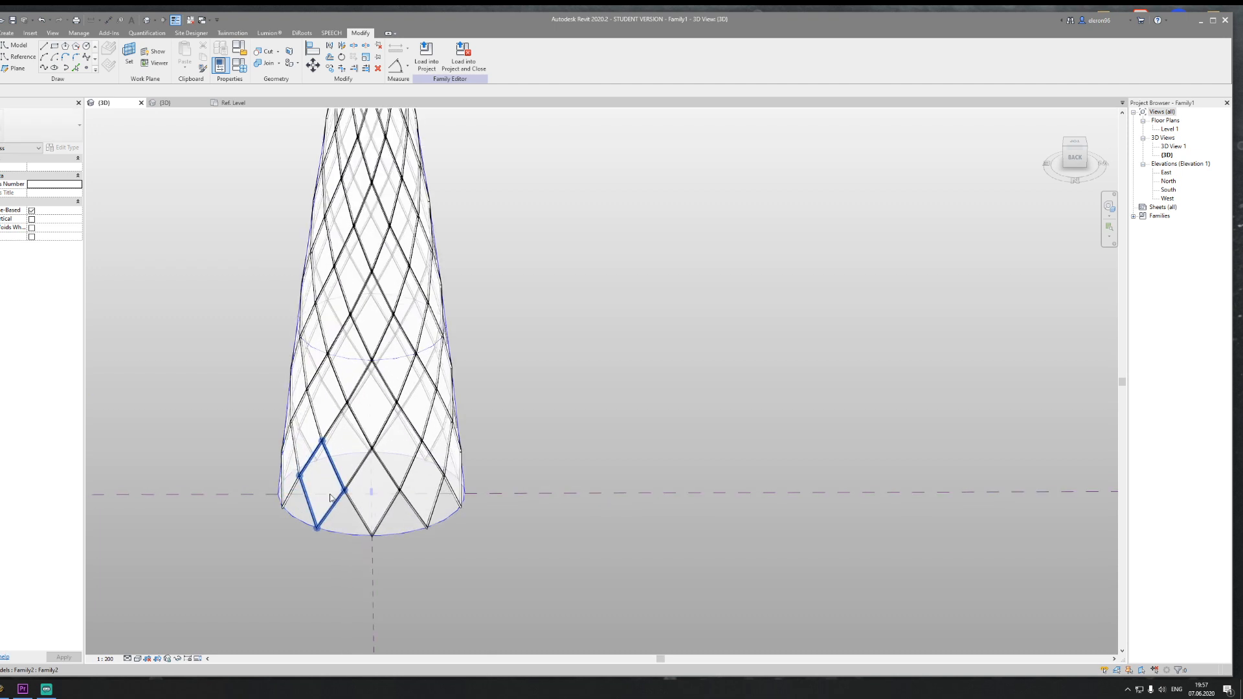
Step: Check the type properties of a Family2 panel at the tower's base for a material parameter
{"action": "left_click", "coordinate": [310, 523]}
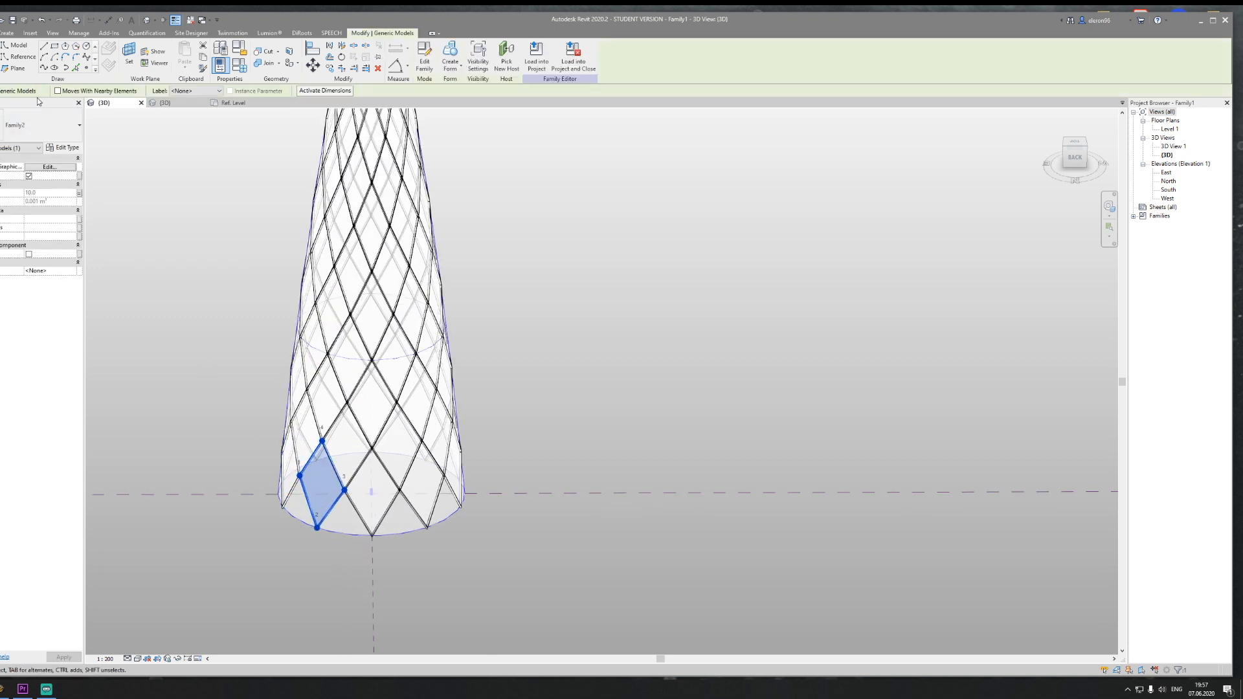
{"action": "left_click", "coordinate": [64, 147]}
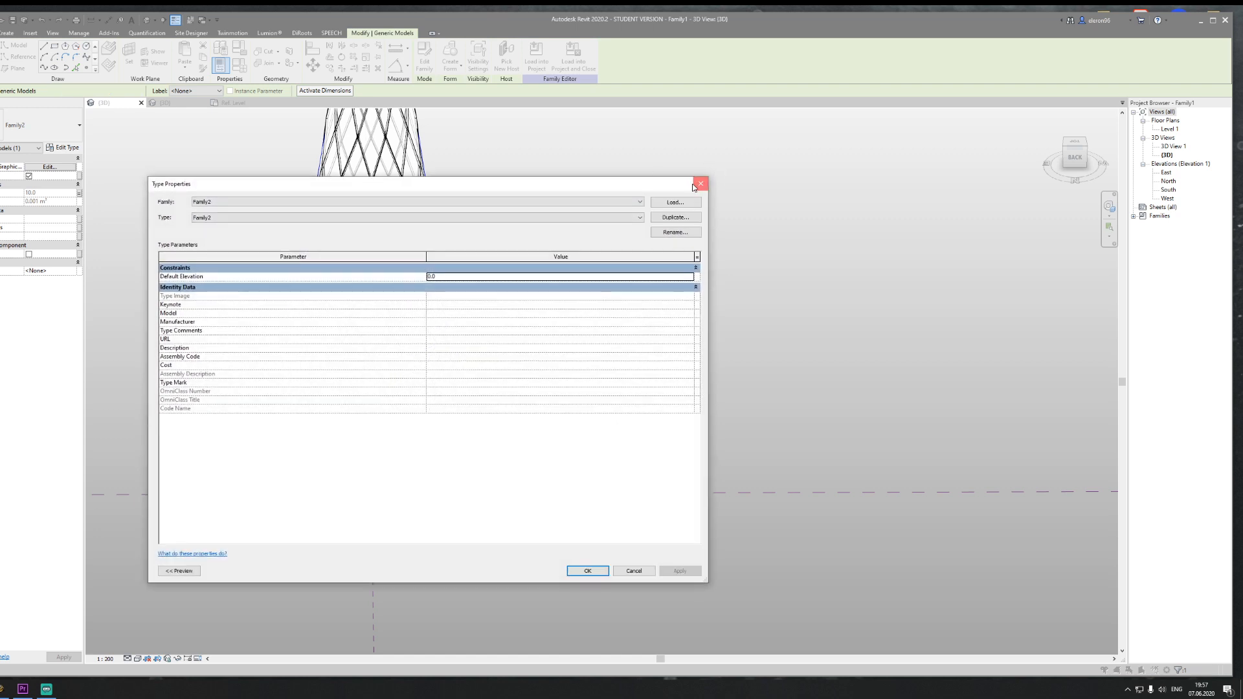
{"action": "left_click", "coordinate": [700, 184]}
Step: Link the Family2 surface's material to a new type parameter named Glass and reload the panel into Family1, overwriting the existing version and its parameter values
{"action": "left_click", "coordinate": [224, 104]}
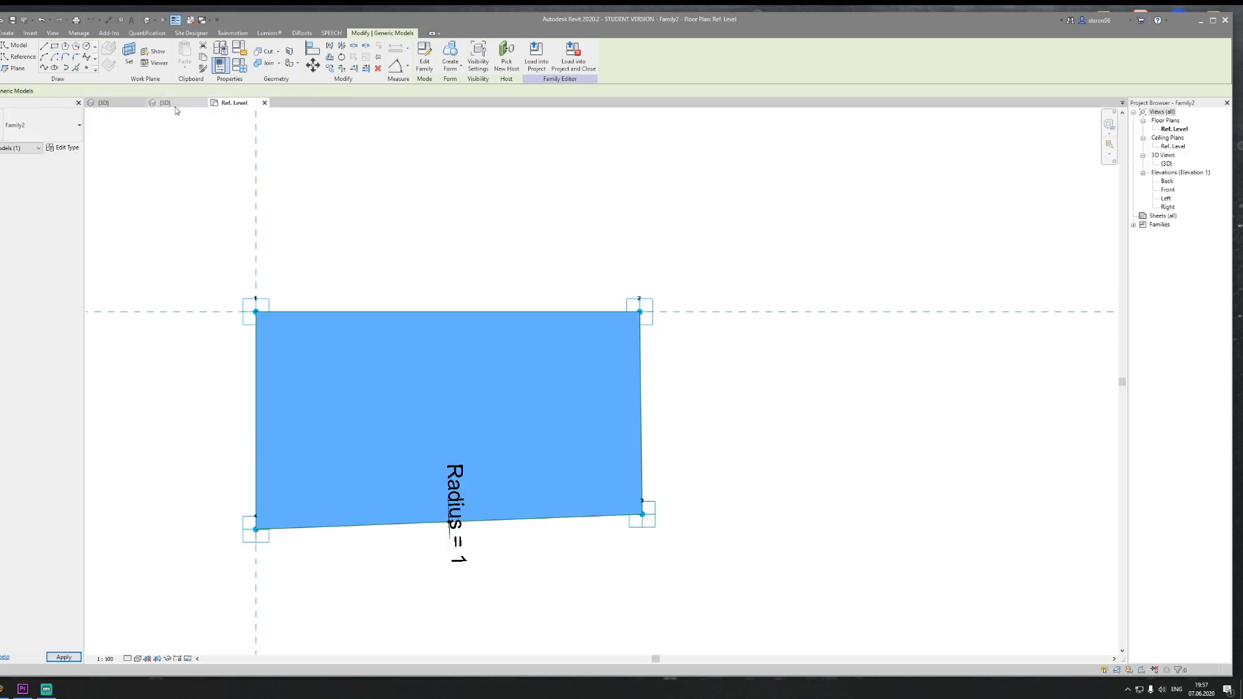
{"action": "left_click", "coordinate": [180, 105]}
{"action": "left_click", "coordinate": [406, 384]}
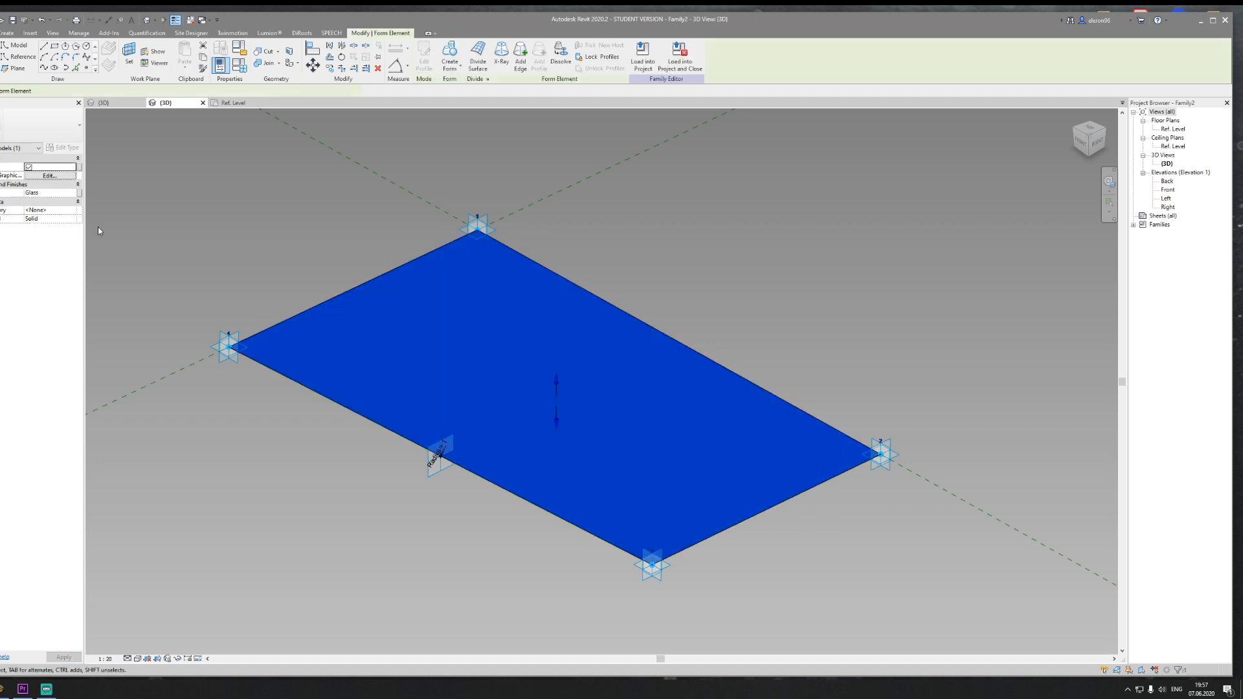
{"action": "left_click", "coordinate": [79, 193]}
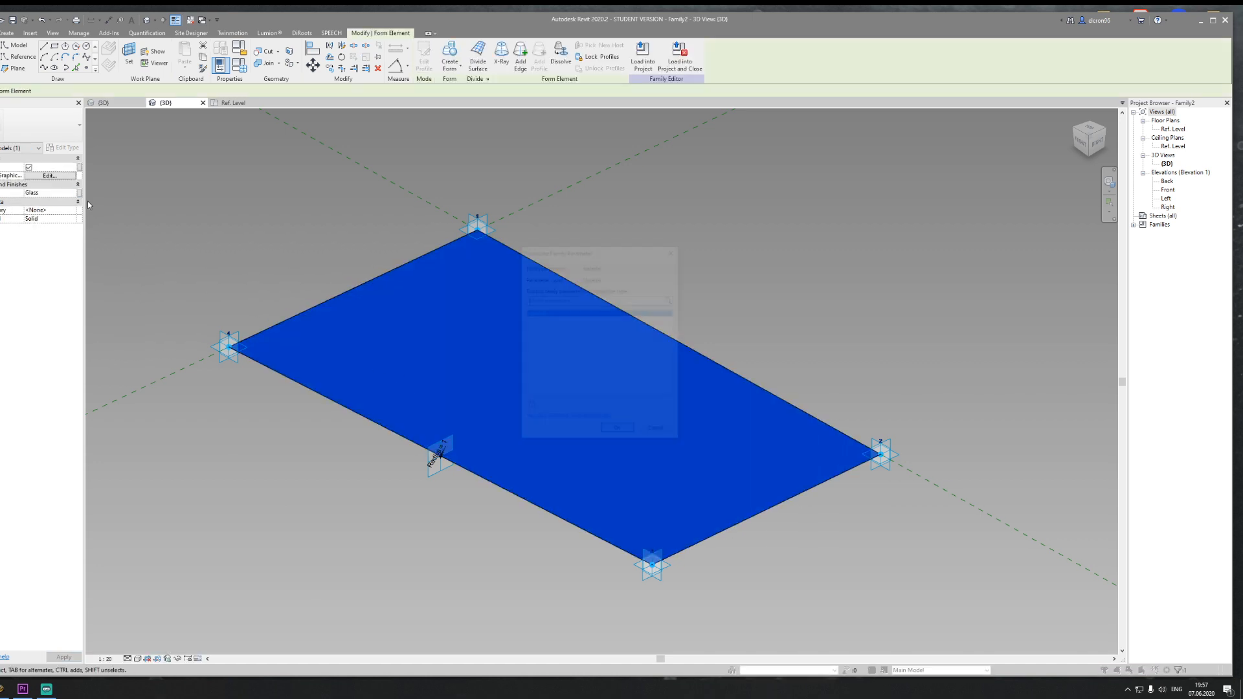
{"action": "left_click", "coordinate": [526, 408]}
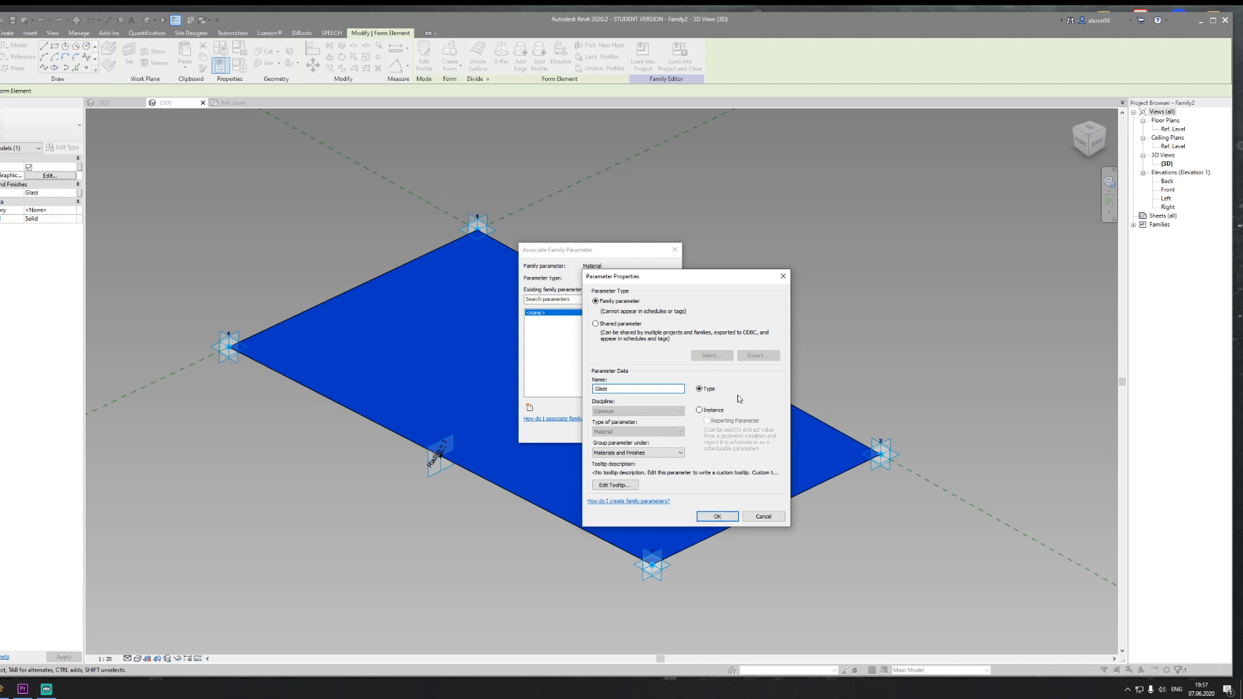
{"action": "left_click", "coordinate": [709, 516]}
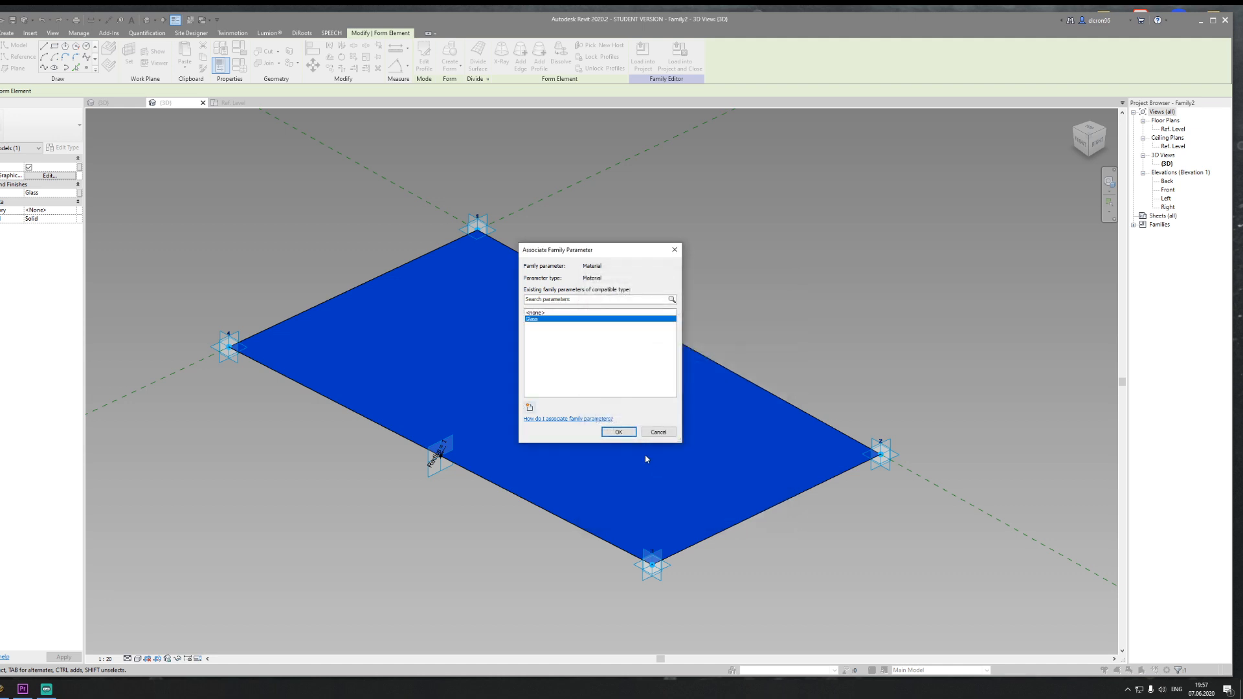
{"action": "left_click", "coordinate": [619, 433]}
{"action": "left_click", "coordinate": [643, 58]}
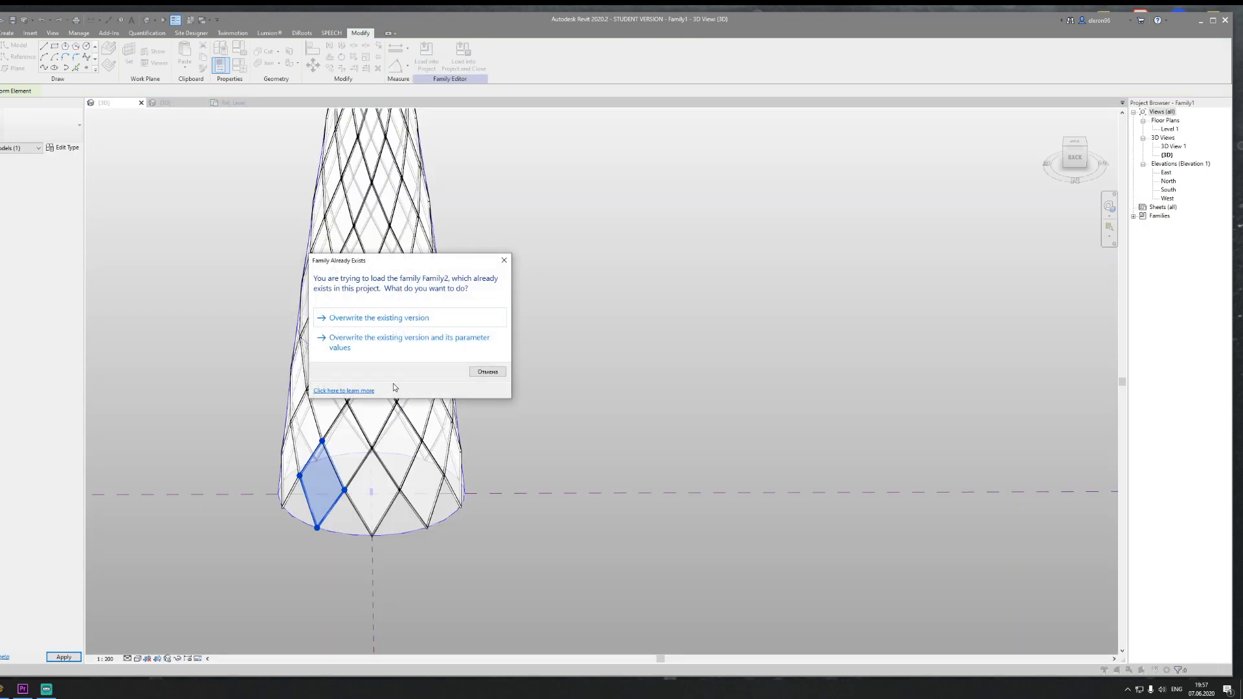
{"action": "left_click", "coordinate": [361, 340]}
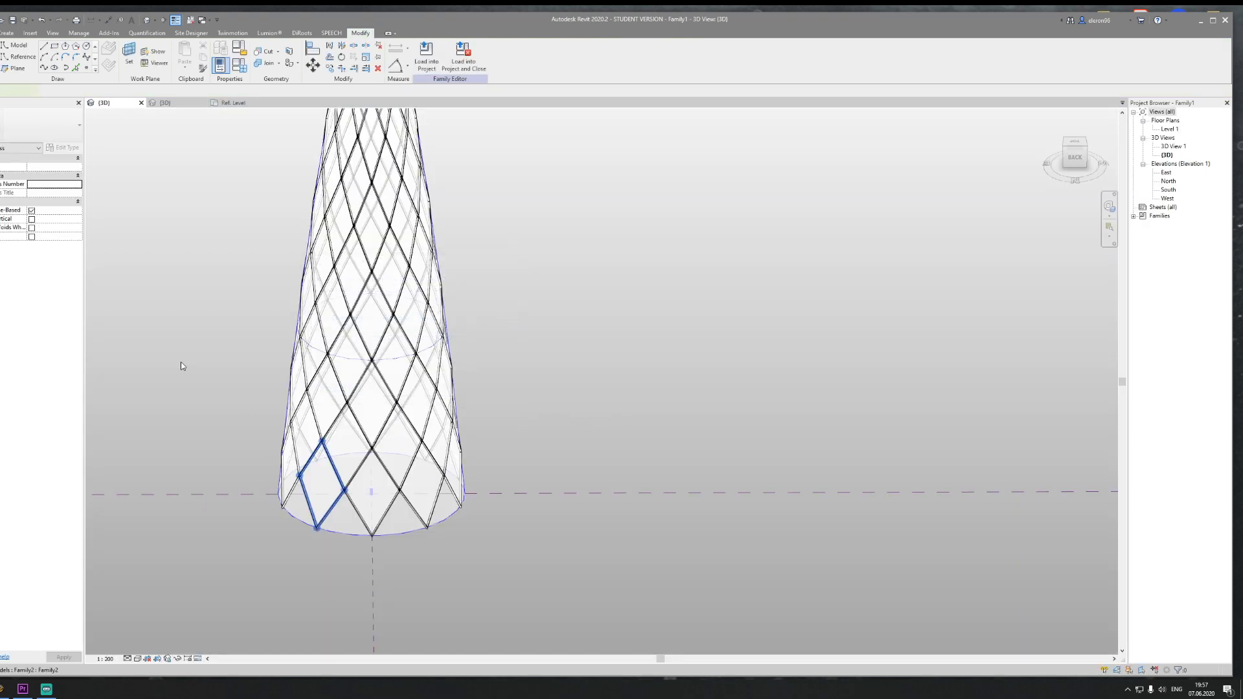
Step: In the Family2 type's Glass material, set the surface foreground pattern to a blue solid fill and apply it
{"action": "left_click", "coordinate": [63, 148]}
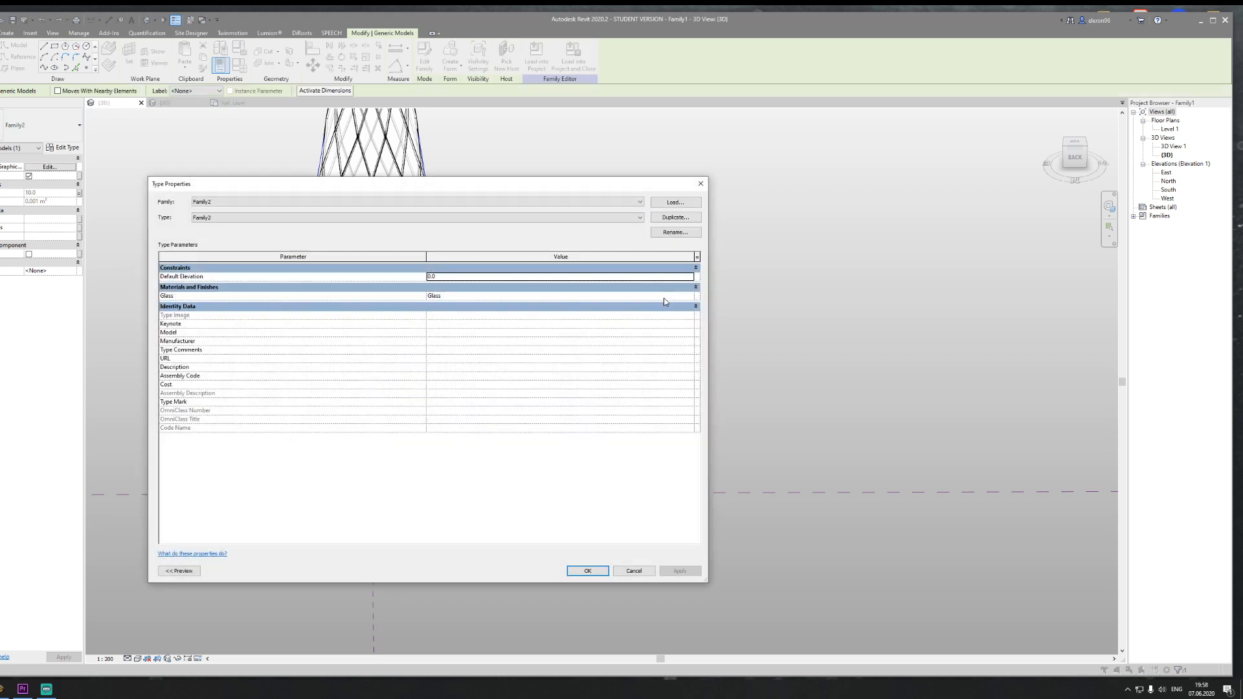
{"action": "left_click", "coordinate": [697, 297]}
{"action": "left_click", "coordinate": [697, 297]}
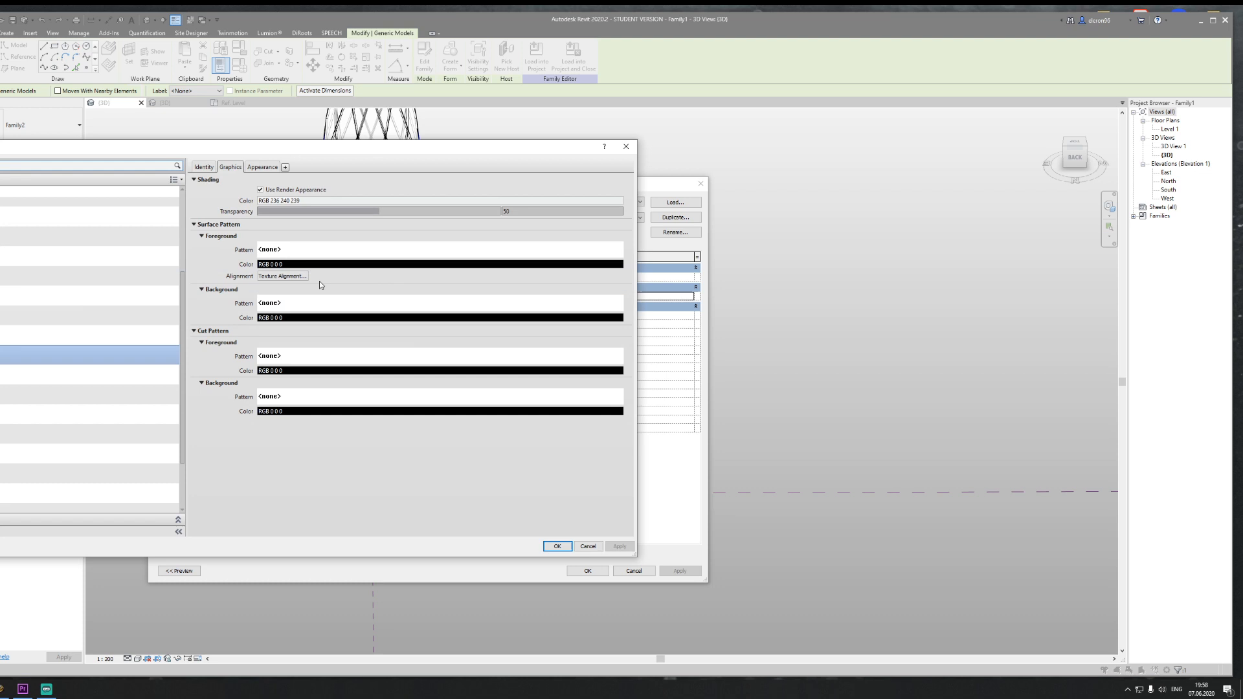
{"action": "left_click", "coordinate": [293, 251]}
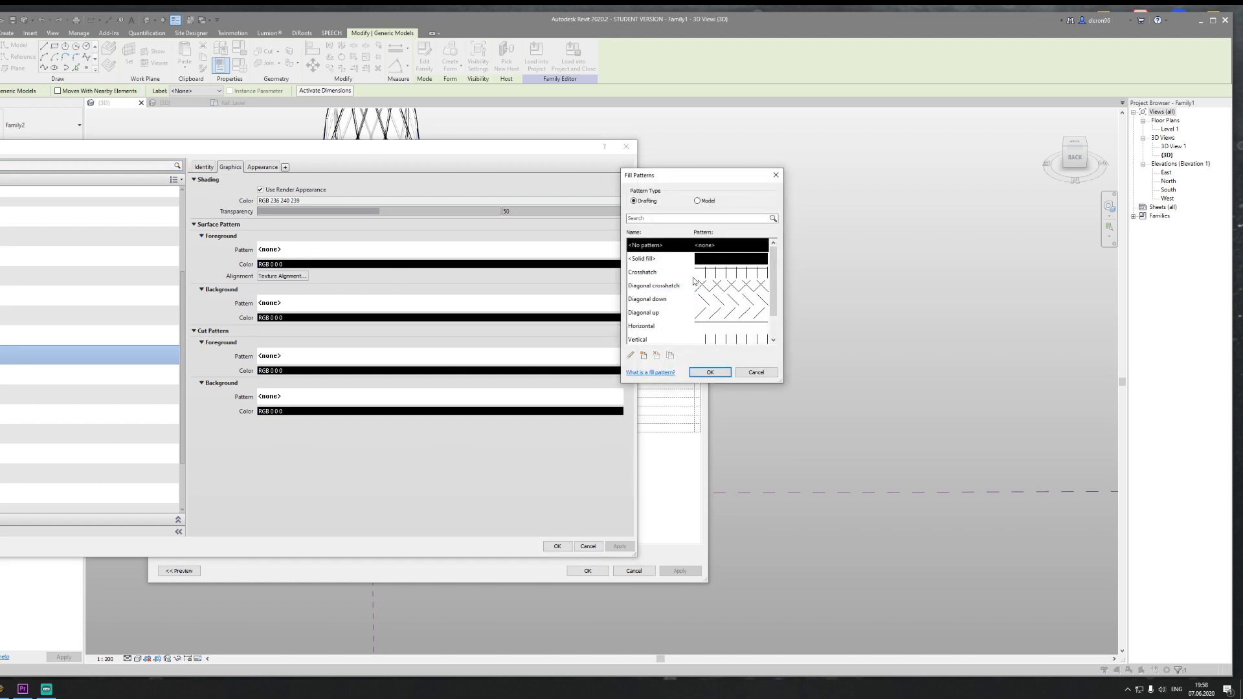
{"action": "double_click", "coordinate": [683, 260]}
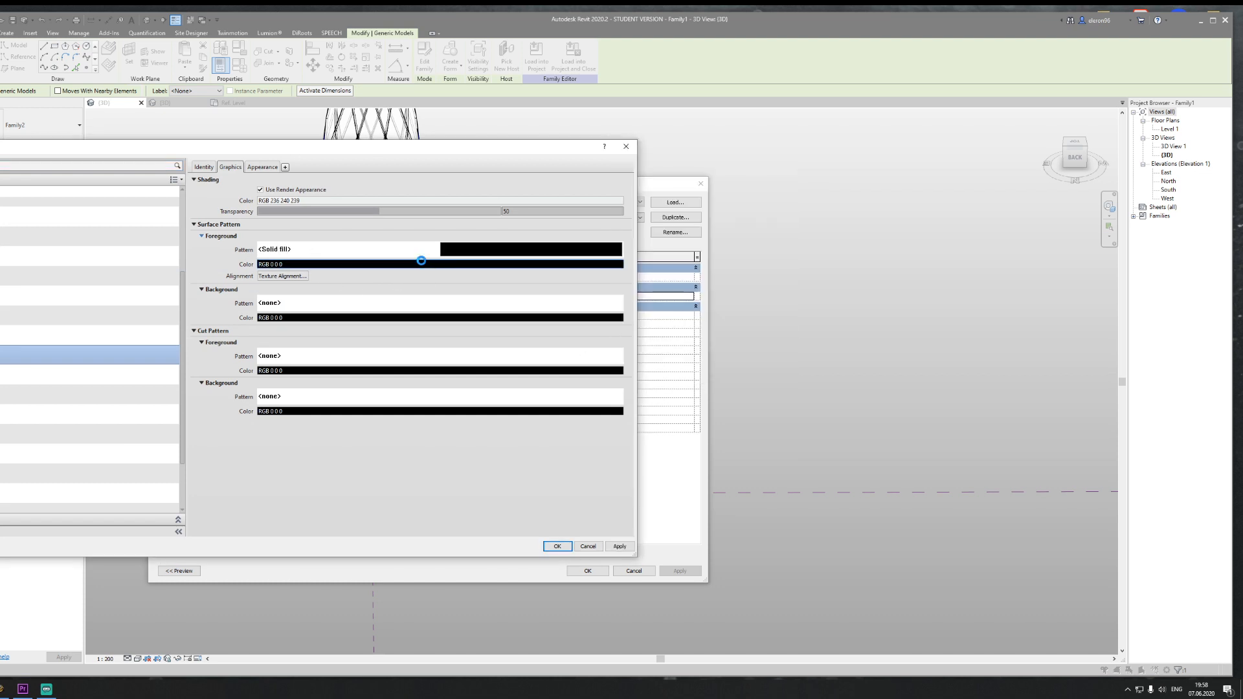
{"action": "left_click", "coordinate": [421, 261]}
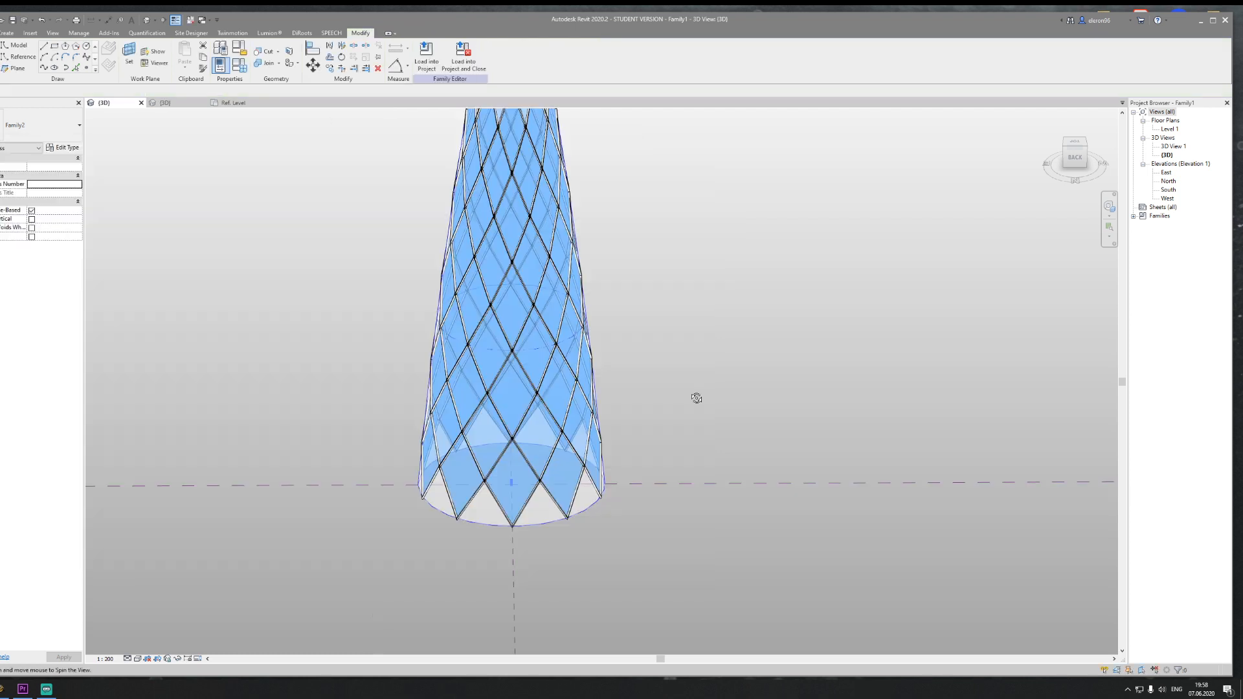
Step: Place a Family2 adaptive panel on the four lattice nodes around an empty diamond in the upper part of the tower's seam
{"action": "middle_click_drag", "start_coordinate": [693, 397], "coordinate": [643, 409], "text": "shift"}
{"action": "scroll", "coordinate": [538, 477], "scroll_direction": "up", "scroll_amount": 5}
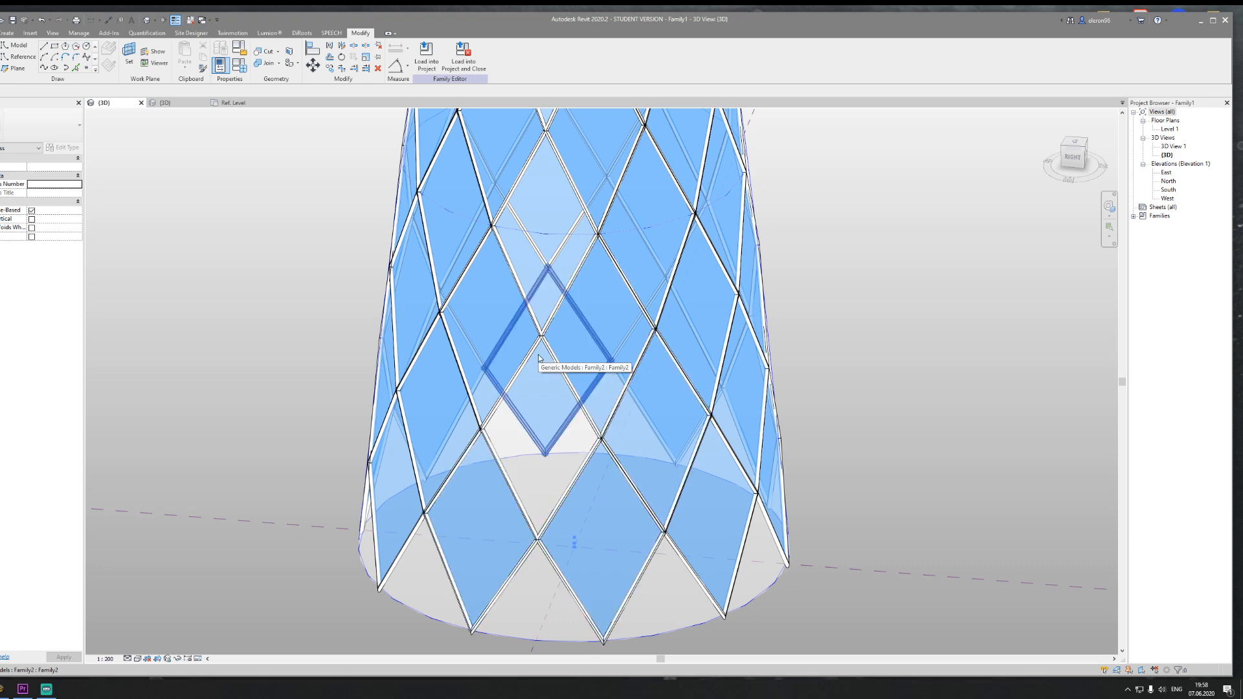
{"action": "scroll", "coordinate": [551, 326], "scroll_direction": "down", "scroll_amount": 2}
{"action": "middle_click_drag", "start_coordinate": [552, 325], "coordinate": [387, 363]}
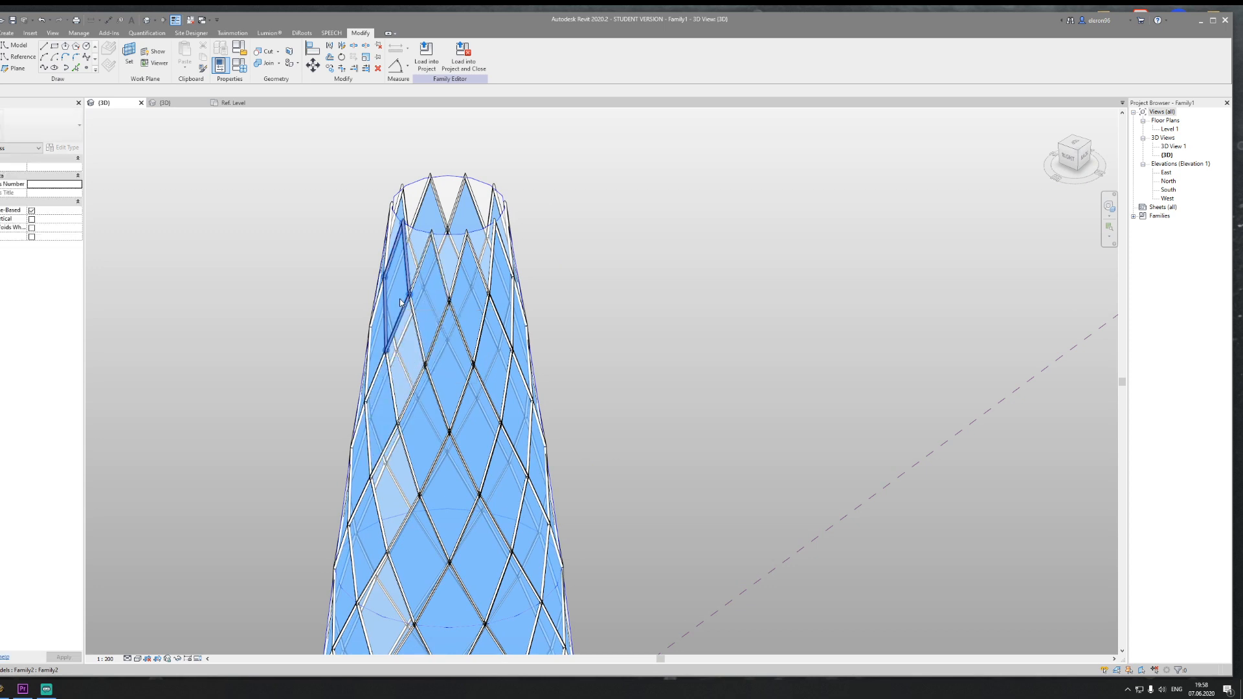
{"action": "middle_click_drag", "start_coordinate": [449, 325], "coordinate": [536, 244]}
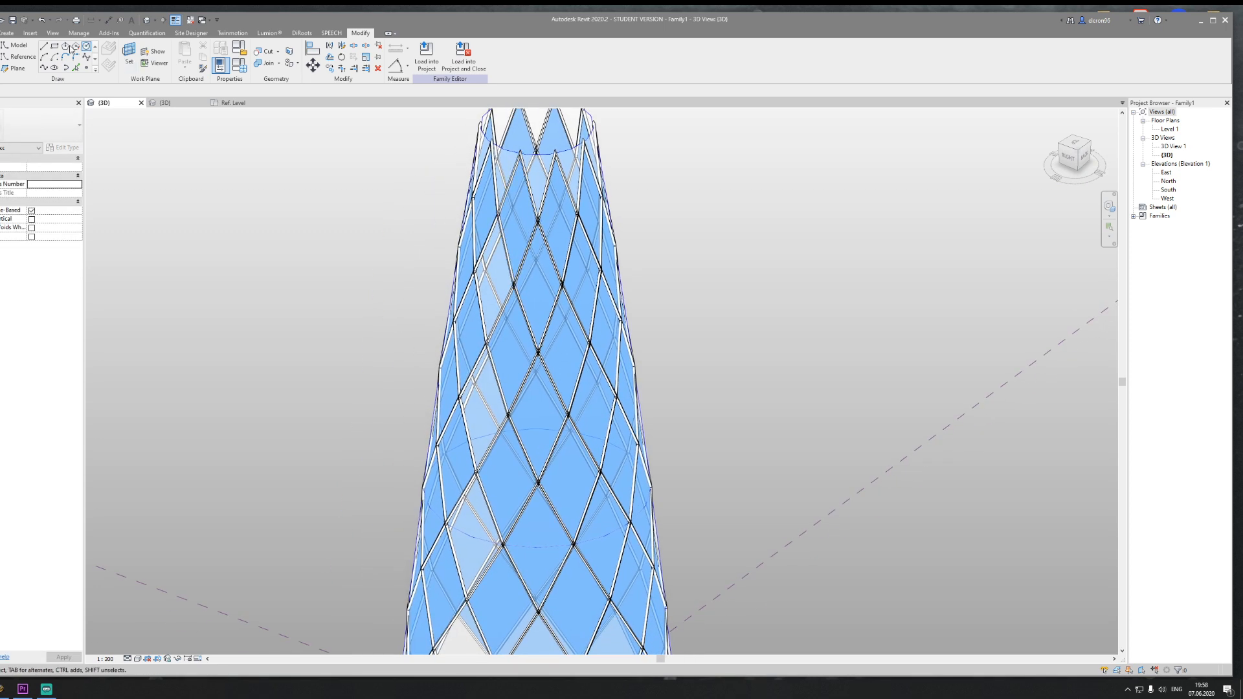
{"action": "left_click", "coordinate": [14, 34]}
{"action": "left_click", "coordinate": [230, 55]}
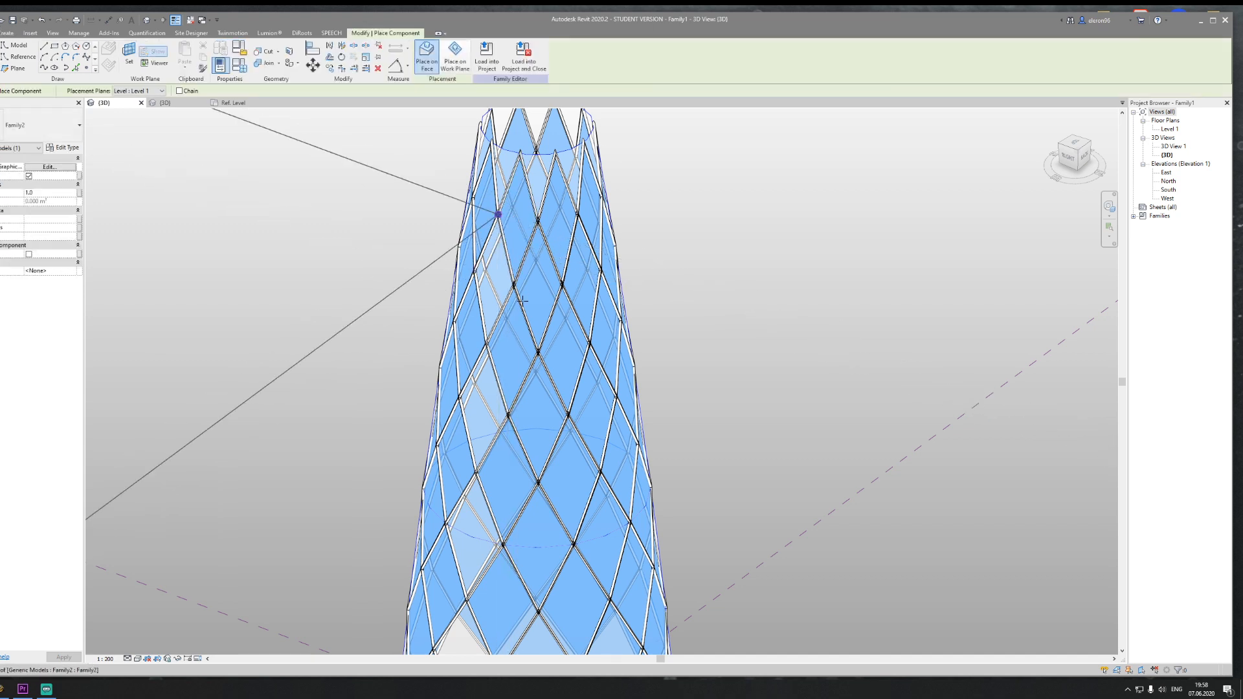
{"action": "left_click", "coordinate": [498, 214]}
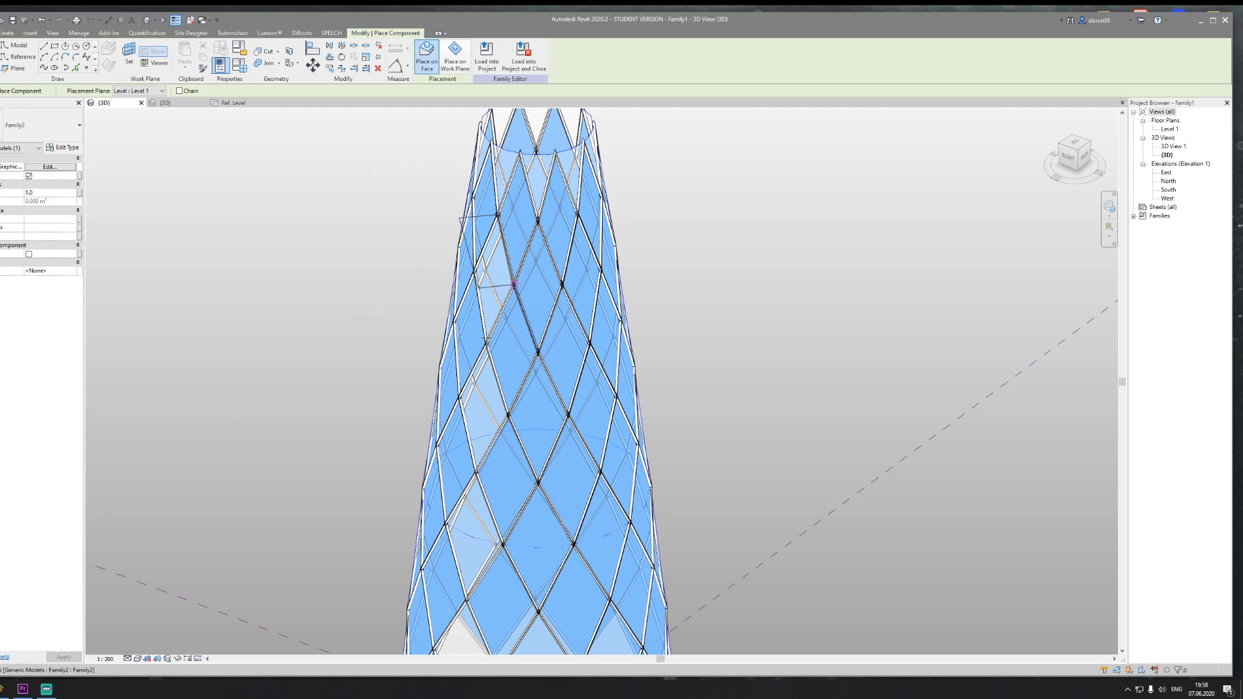
{"action": "left_click", "coordinate": [513, 285]}
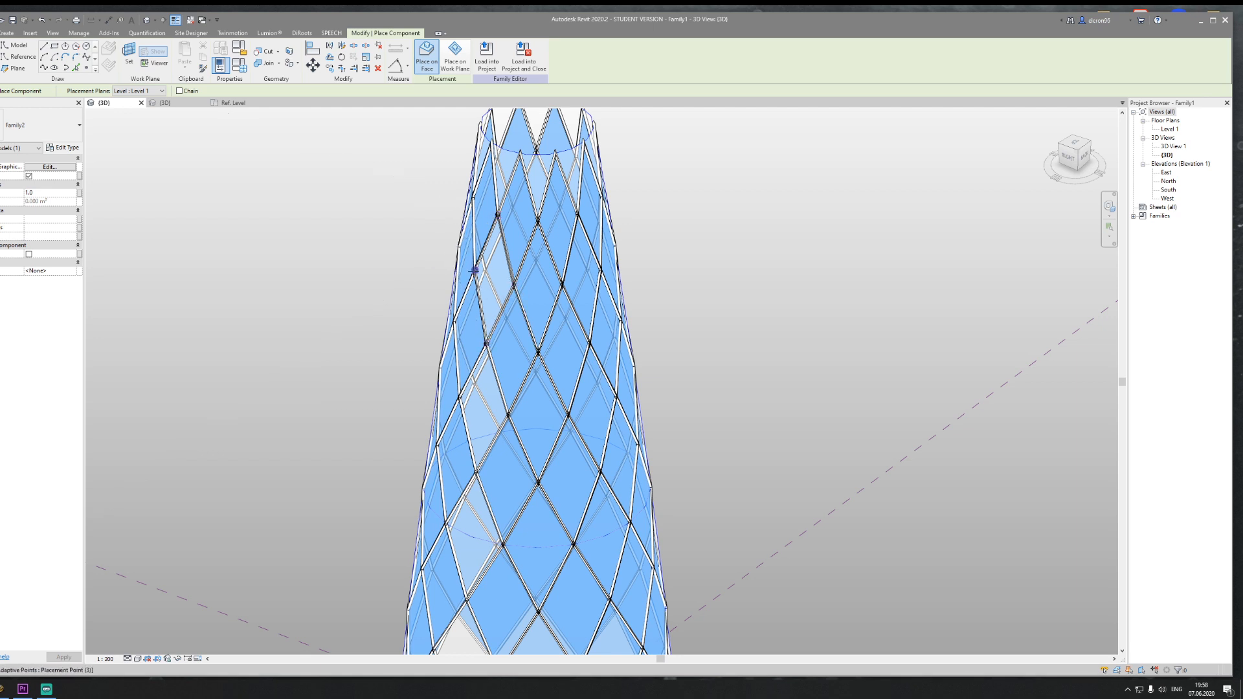
{"action": "key", "text": "Escape"}
{"action": "key", "text": "Escape"}
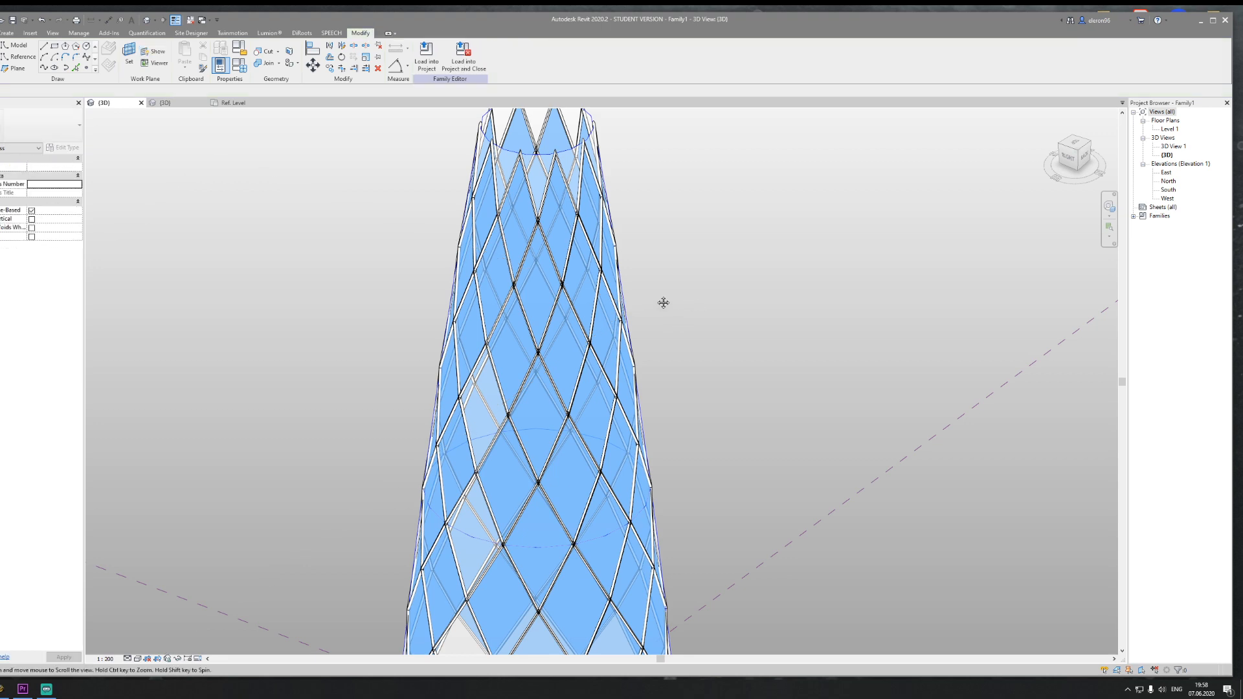
Step: Check the newly placed seam panel and examine the remaining unfilled diamonds over the whole tower
{"action": "mouse_move", "coordinate": [661, 303]}
{"action": "middle_mouse_down", "text": "shift"}
{"action": "mouse_move", "coordinate": [607, 288]}
{"action": "mouse_move", "coordinate": [653, 288]}
{"action": "middle_mouse_up", "text": "shift"}
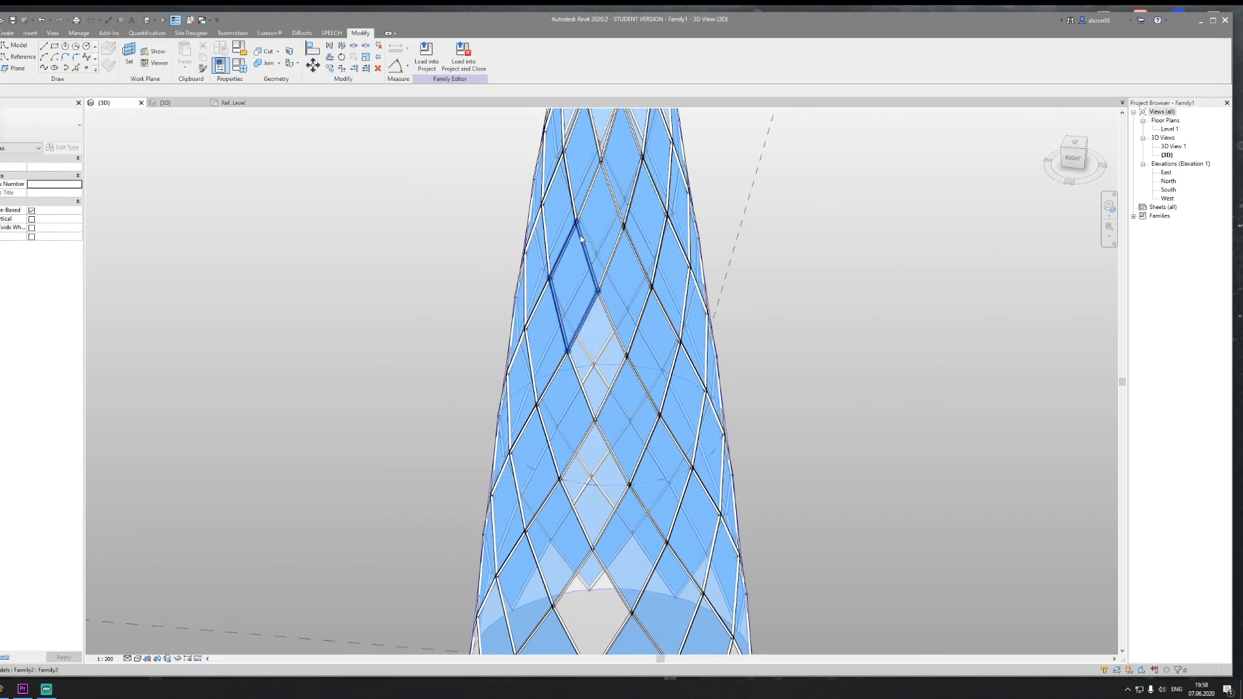
{"action": "left_click", "coordinate": [623, 208]}
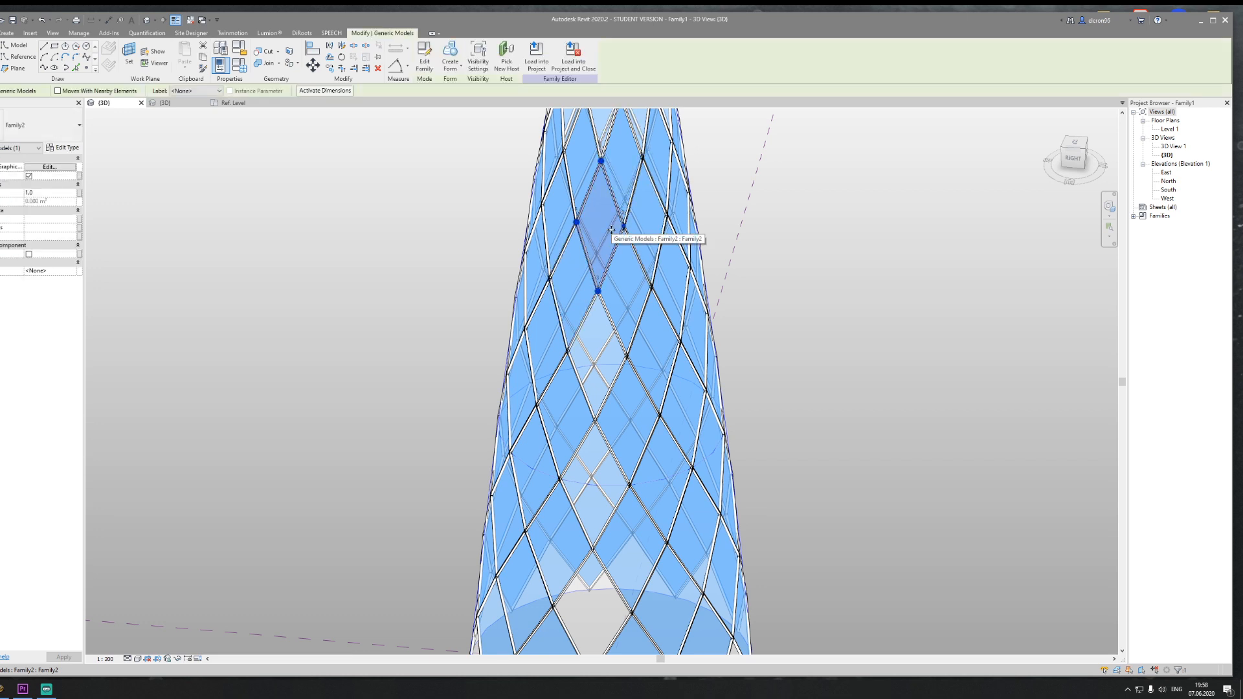
{"action": "left_click", "coordinate": [855, 305]}
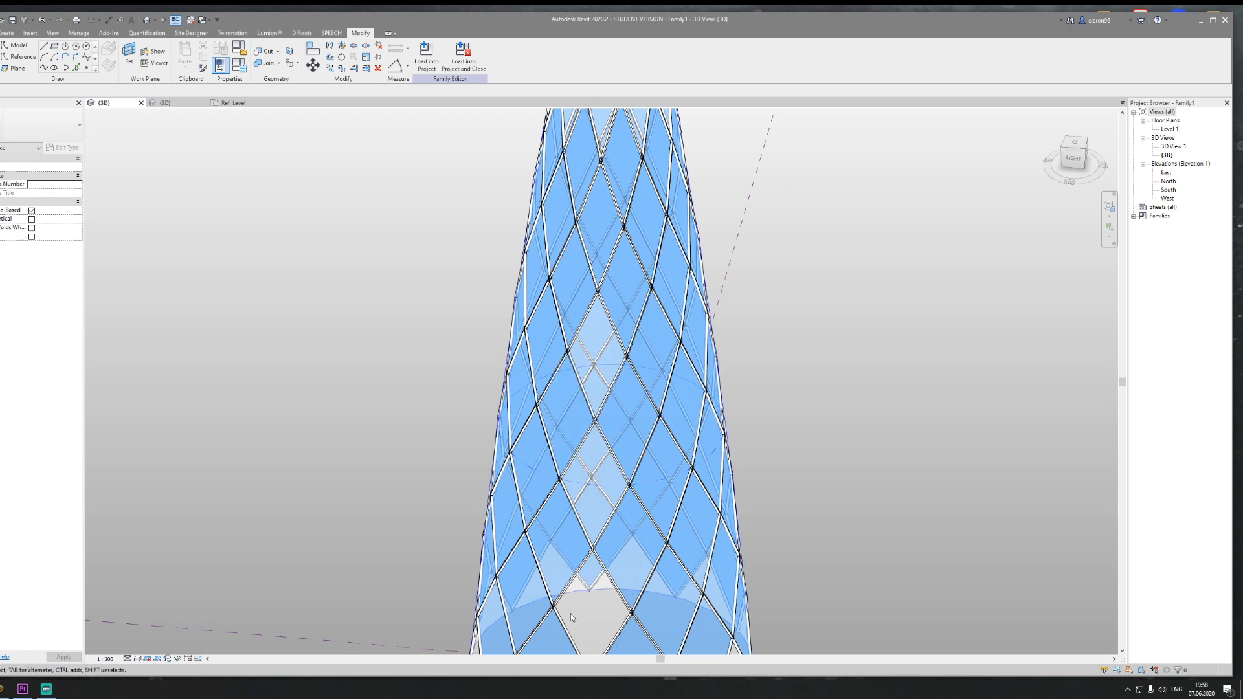
{"action": "scroll", "coordinate": [722, 286], "scroll_direction": "down", "scroll_amount": 5}
{"action": "middle_click_drag", "start_coordinate": [719, 353], "coordinate": [693, 274], "text": "shift"}
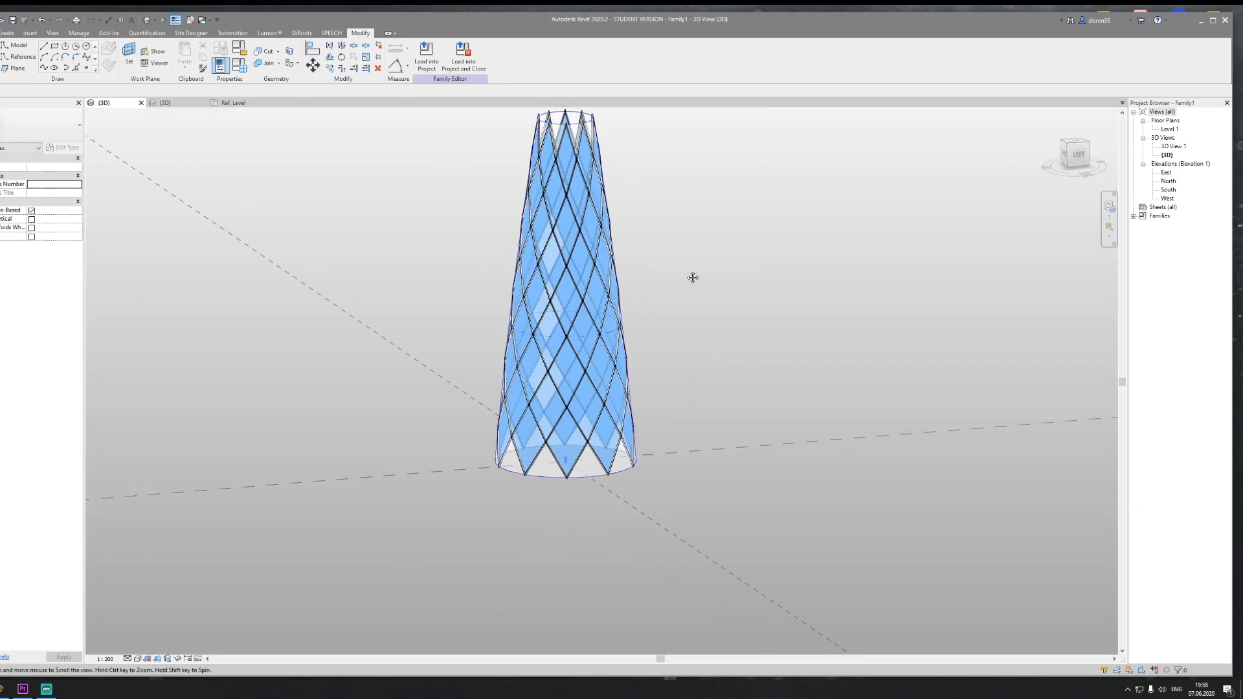
{"action": "scroll", "coordinate": [563, 211], "scroll_direction": "up", "scroll_amount": 3}
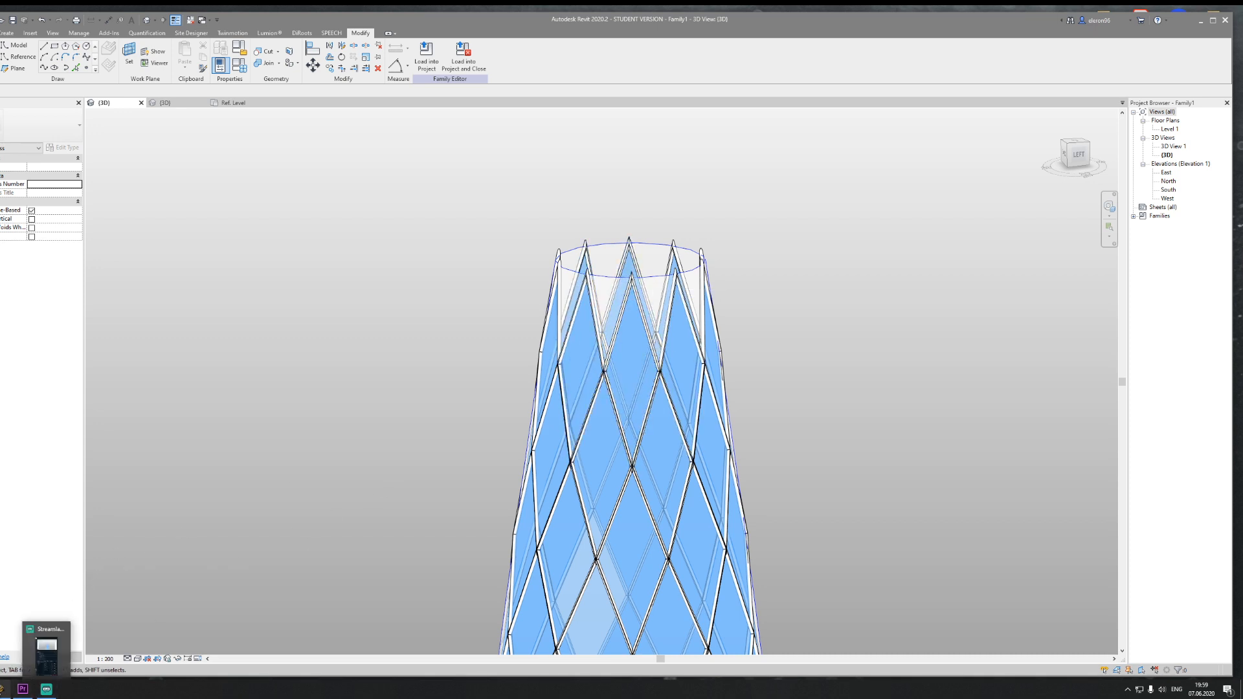
Step: Switch to the Dynamo graph and turn off the preview of the Geometry.Scale and Surface.ByLoft nodes
{"action": "mouse_move", "coordinate": [2, 689]}
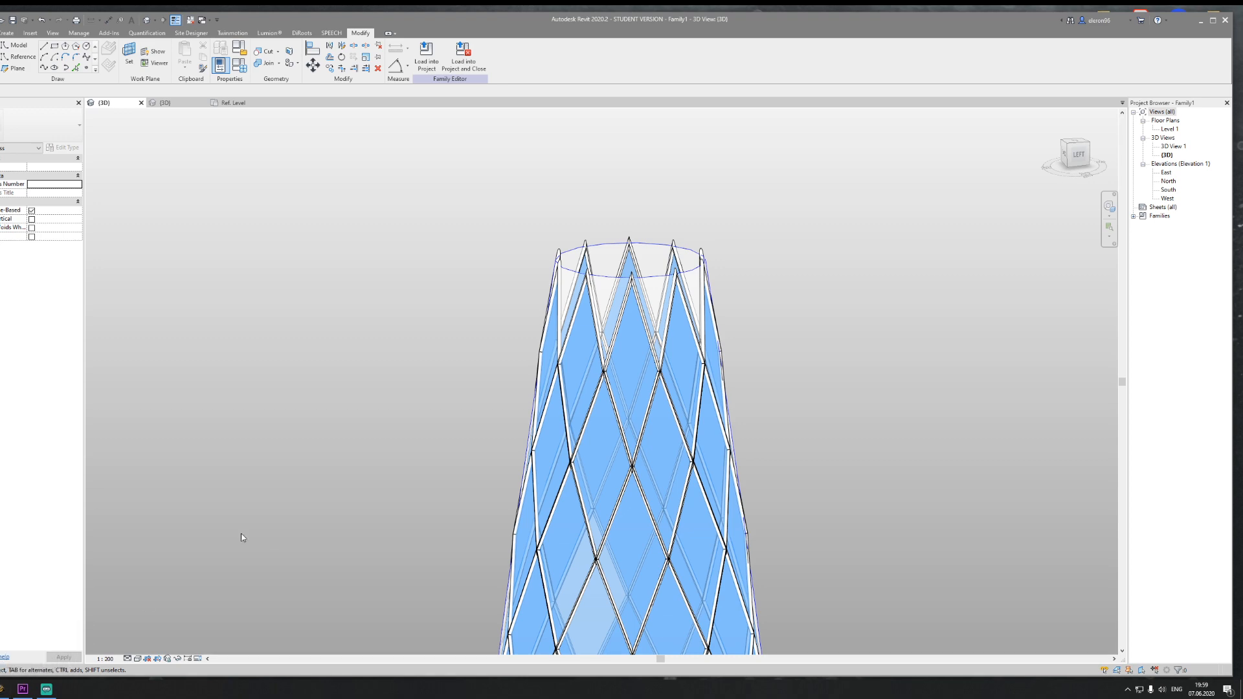
{"action": "left_click", "coordinate": [3, 662]}
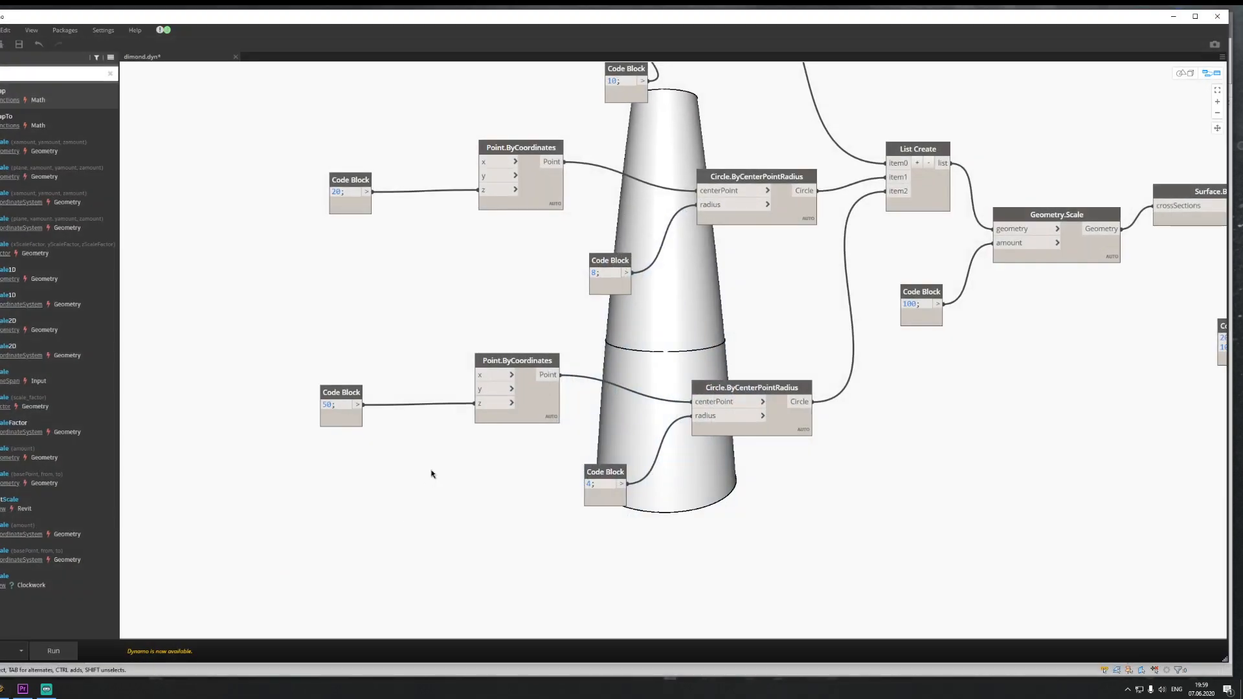
{"action": "scroll", "coordinate": [430, 472], "scroll_direction": "down", "scroll_amount": 5}
{"action": "scroll", "coordinate": [509, 386], "scroll_direction": "up", "scroll_amount": 3}
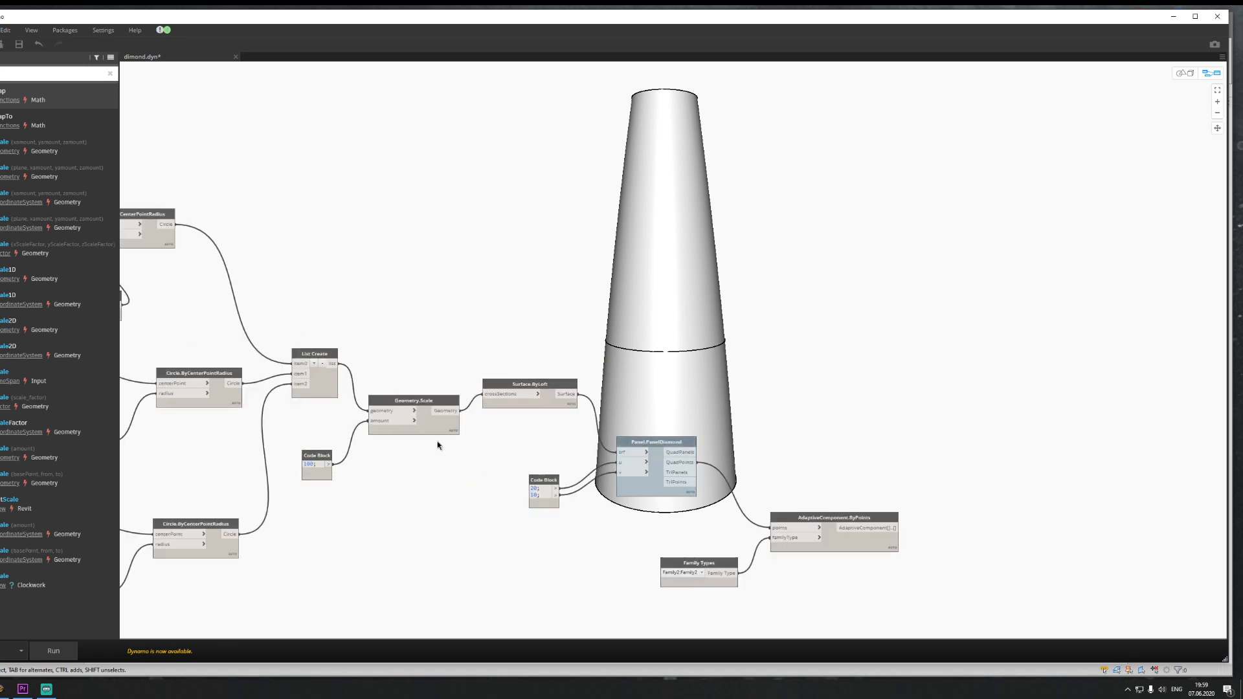
{"action": "left_click", "coordinate": [432, 430]}
{"action": "right_click", "coordinate": [433, 430]}
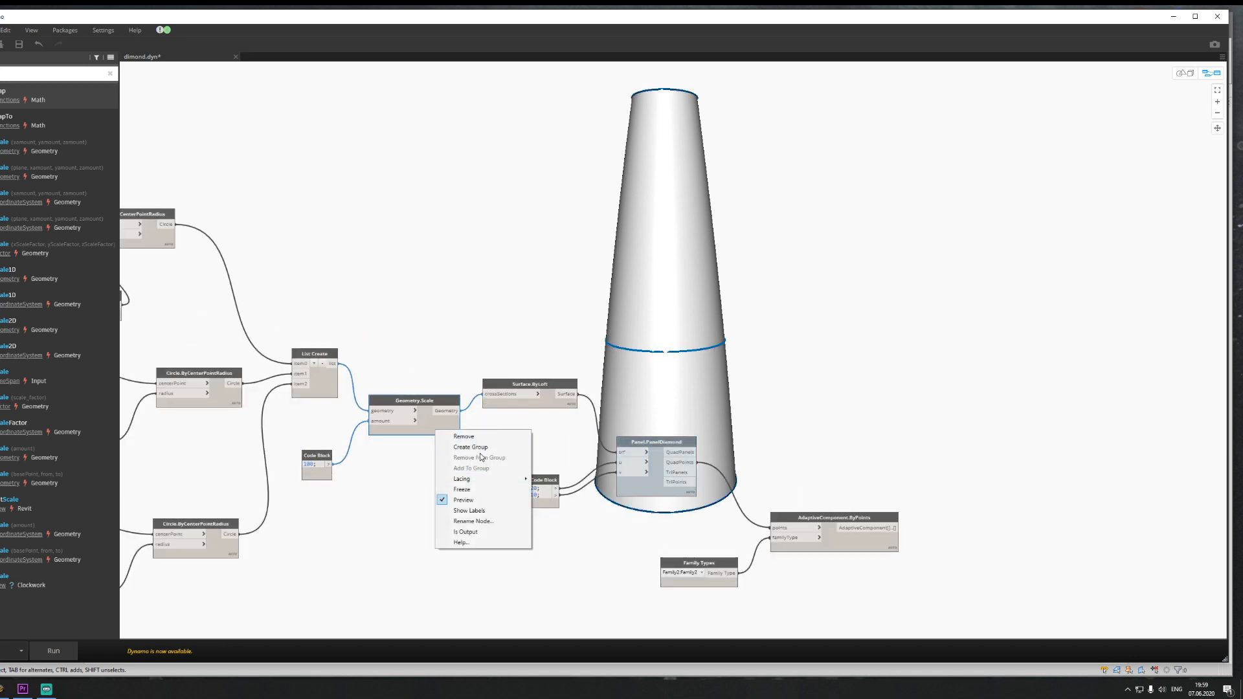
{"action": "left_click", "coordinate": [466, 500]}
{"action": "right_click", "coordinate": [549, 405]}
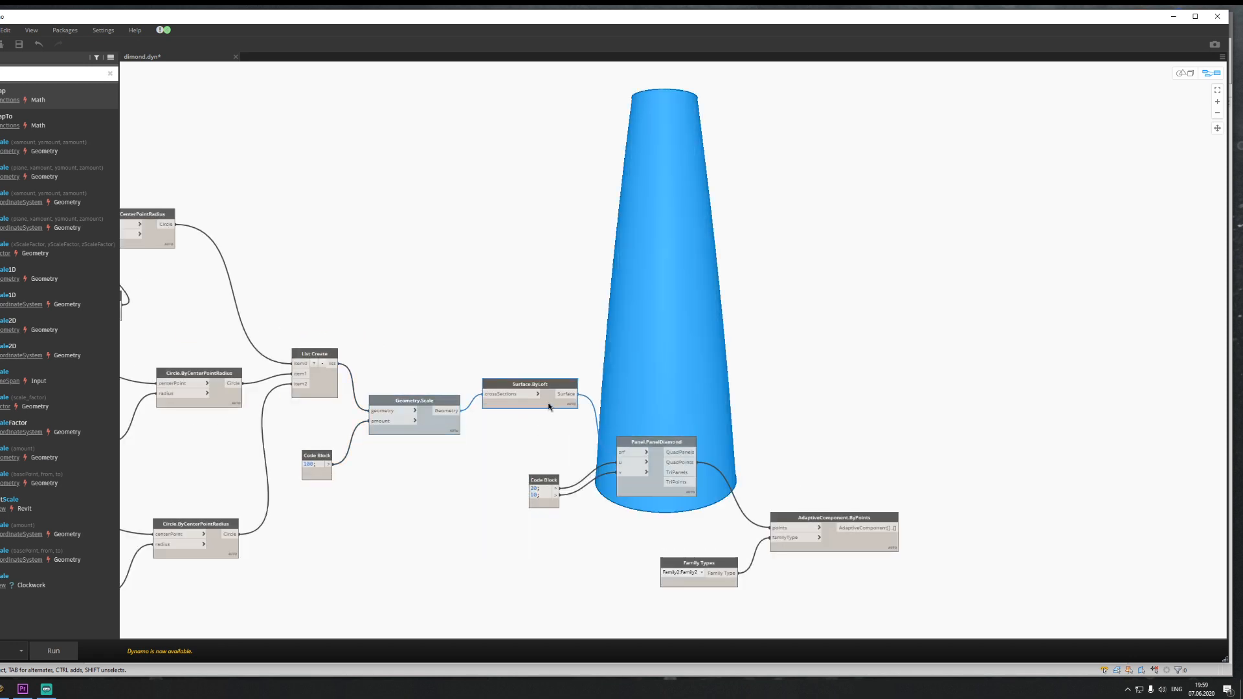
{"action": "left_click", "coordinate": [578, 475]}
{"action": "left_click", "coordinate": [694, 357]}
{"action": "middle_click_drag", "start_coordinate": [697, 434], "coordinate": [495, 329]}
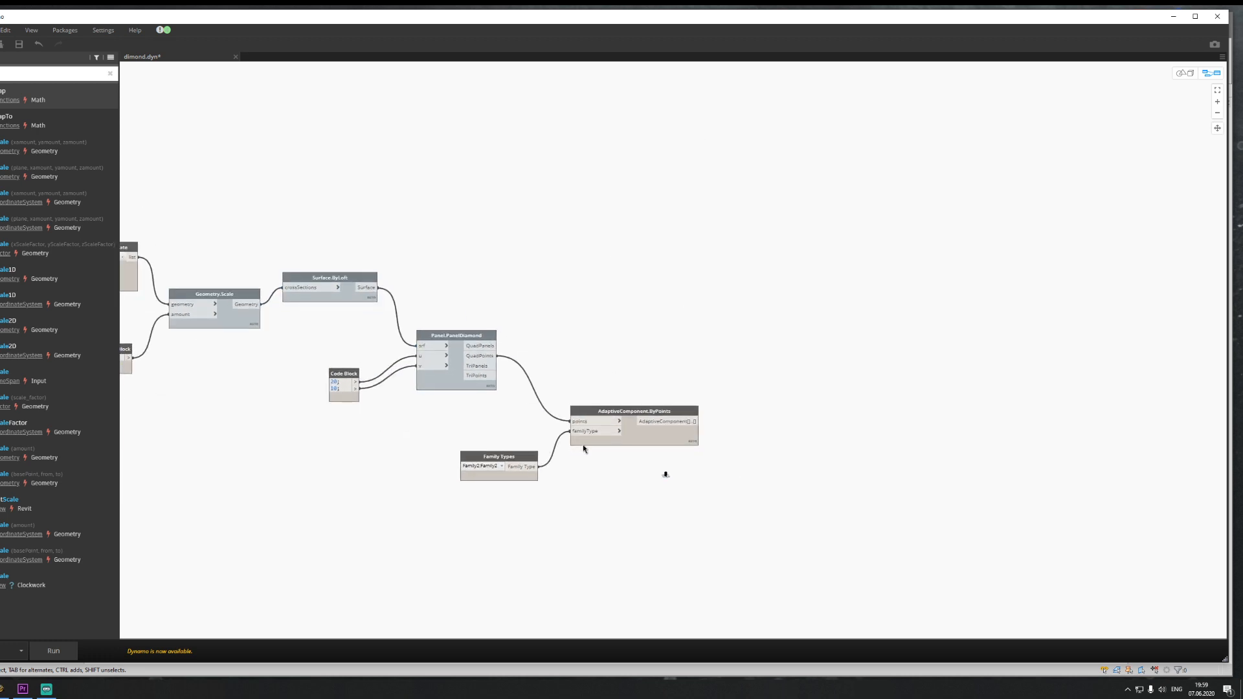
Step: Turn on the preview of the Panel.PanelDiamond node and check the panelled tower beside the graph
{"action": "scroll", "coordinate": [582, 447], "scroll_direction": "up", "scroll_amount": 3}
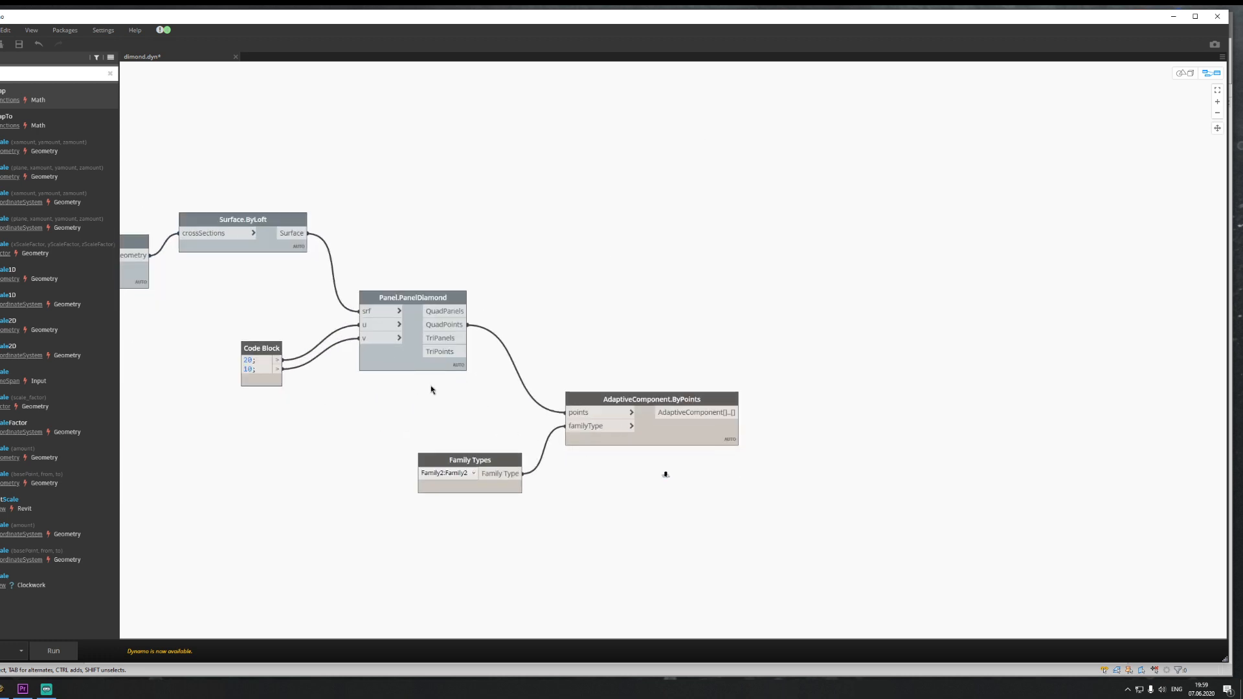
{"action": "left_click", "coordinate": [408, 365]}
{"action": "right_click", "coordinate": [408, 364]}
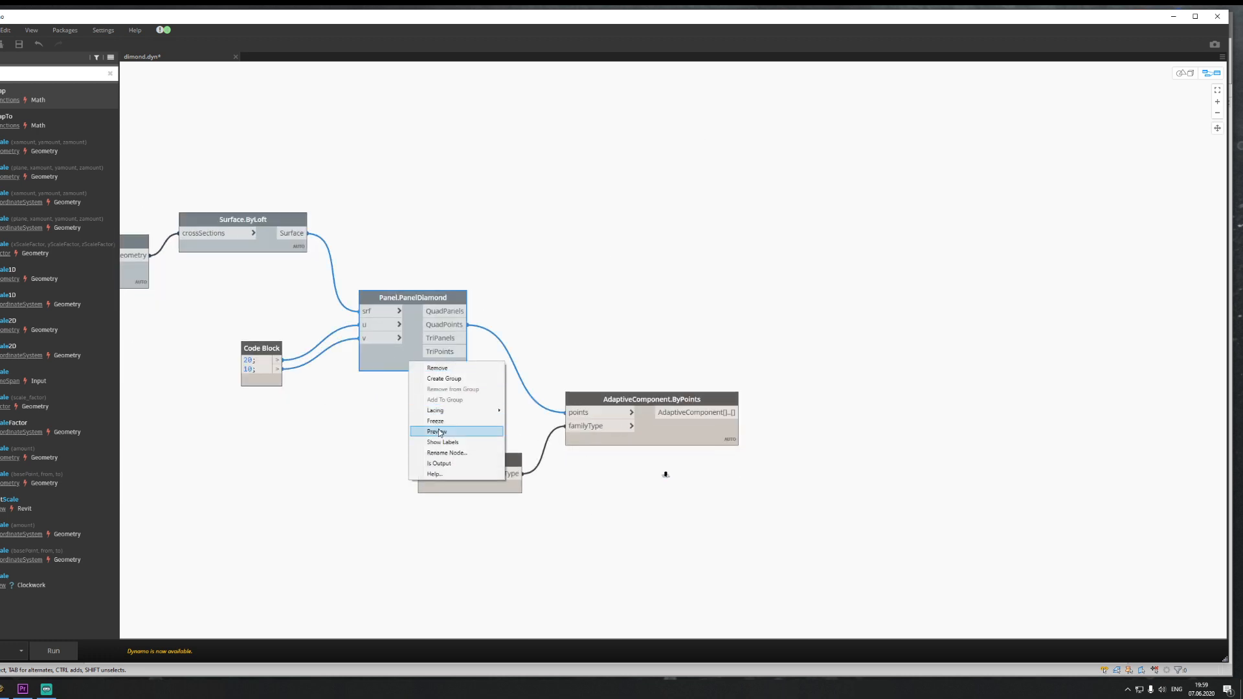
{"action": "left_click", "coordinate": [581, 330]}
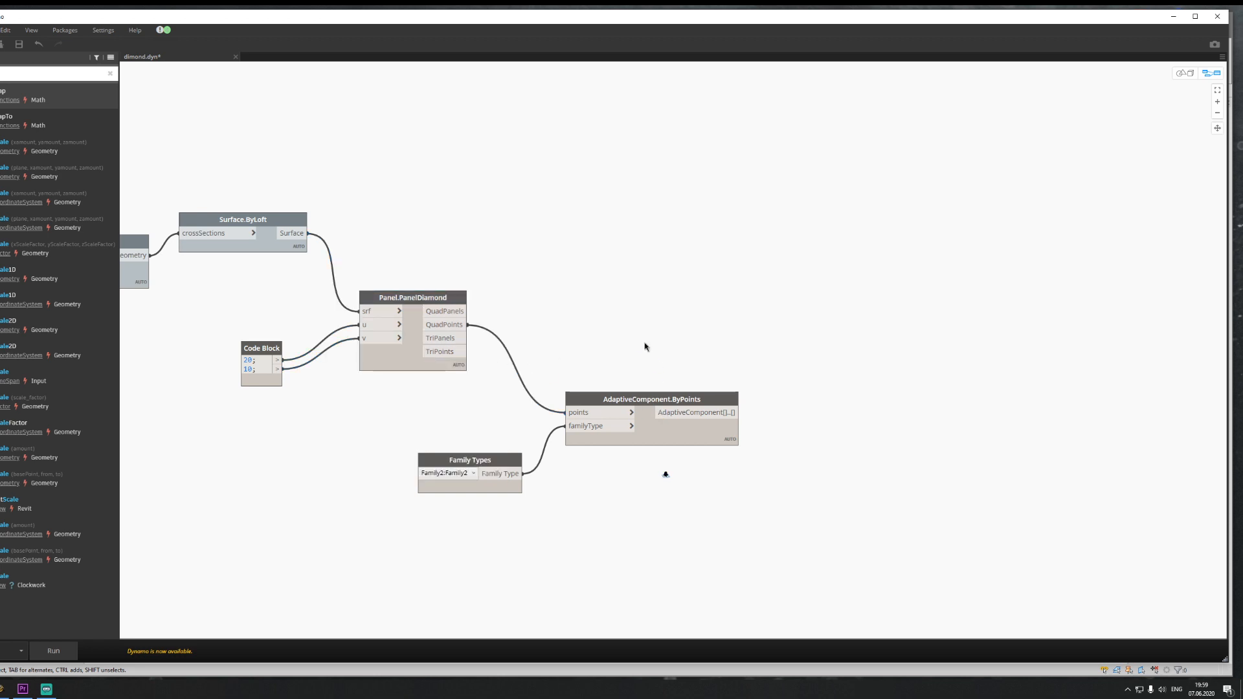
{"action": "scroll", "coordinate": [641, 345], "scroll_direction": "down", "scroll_amount": 2}
{"action": "middle_click_drag", "start_coordinate": [745, 325], "coordinate": [576, 322]}
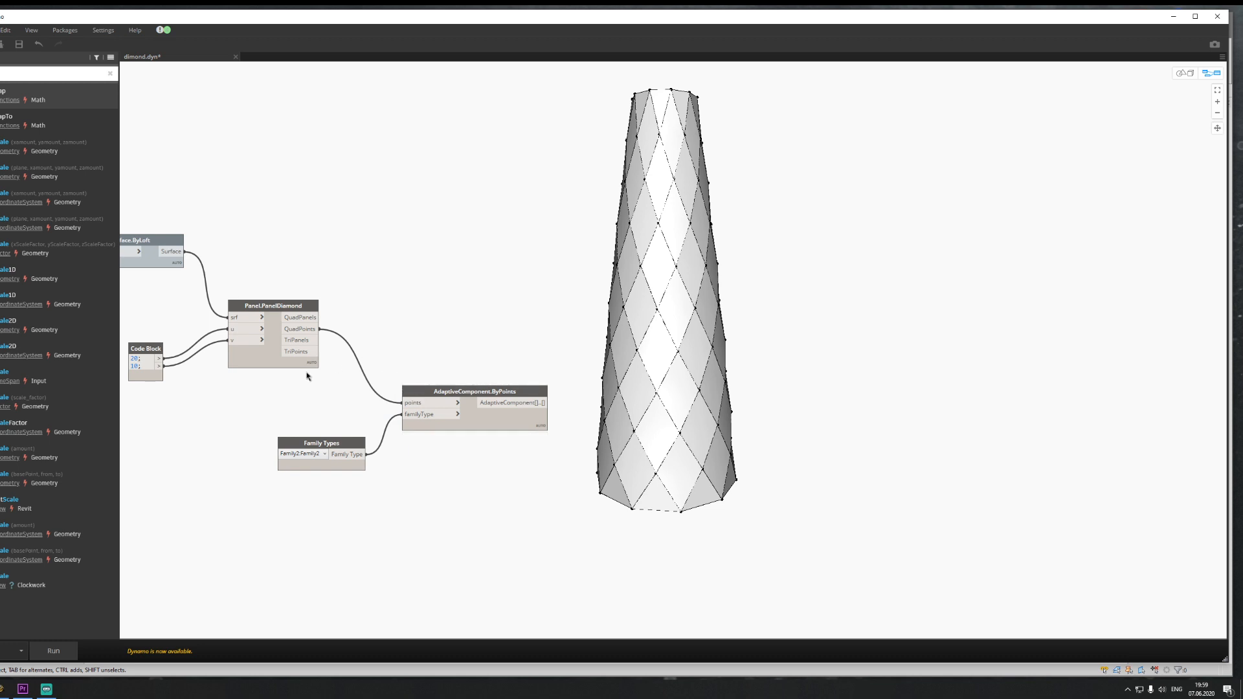
{"action": "scroll", "coordinate": [300, 345], "scroll_direction": "up", "scroll_amount": 4}
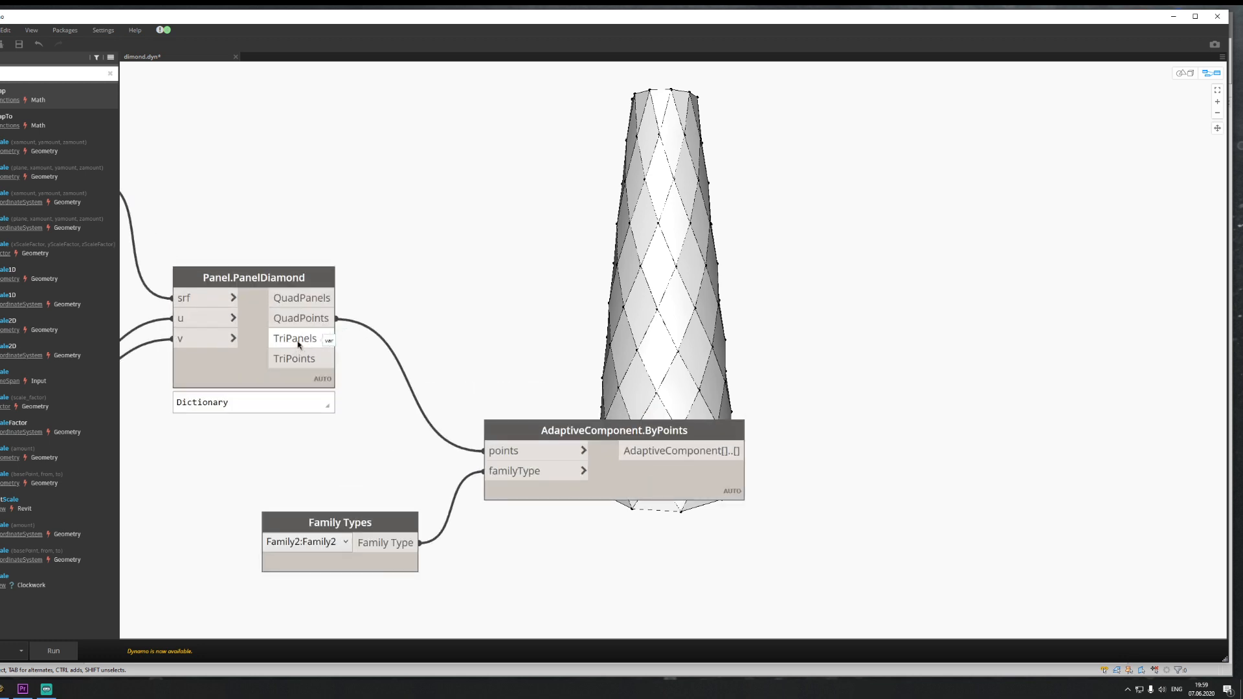
{"action": "middle_click_drag", "start_coordinate": [343, 311], "coordinate": [445, 373]}
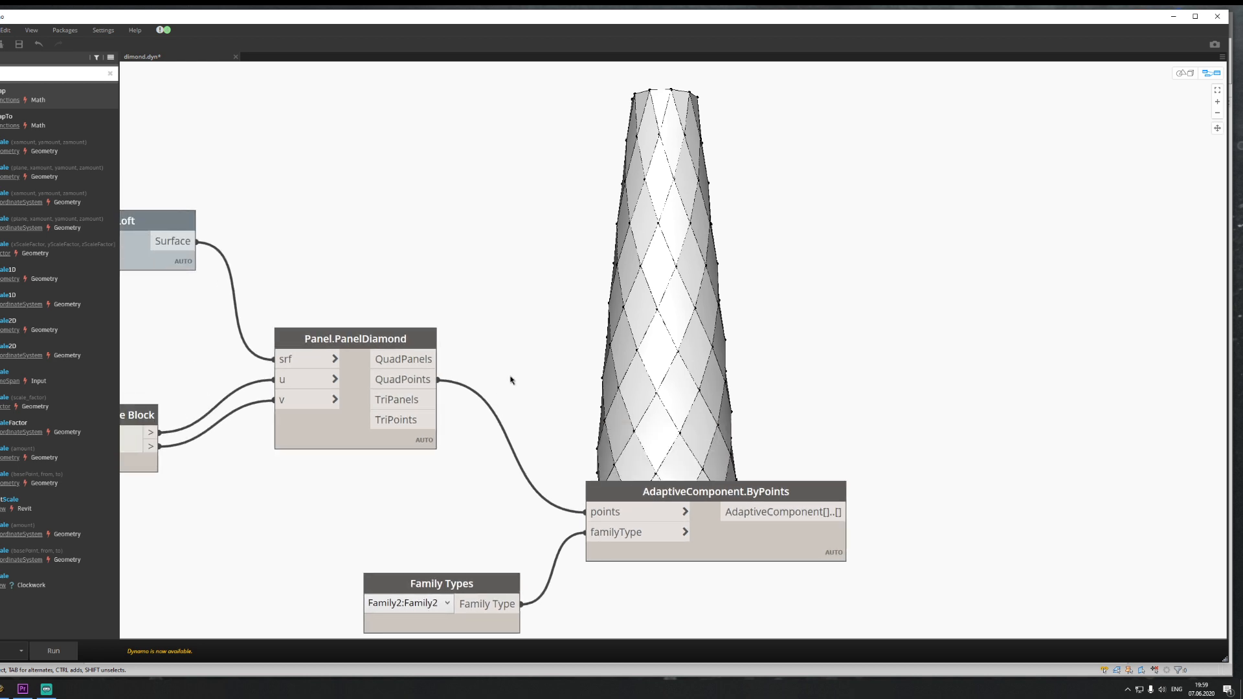
{"action": "right_click", "coordinate": [581, 340]}
{"action": "type", "text": "wha"}
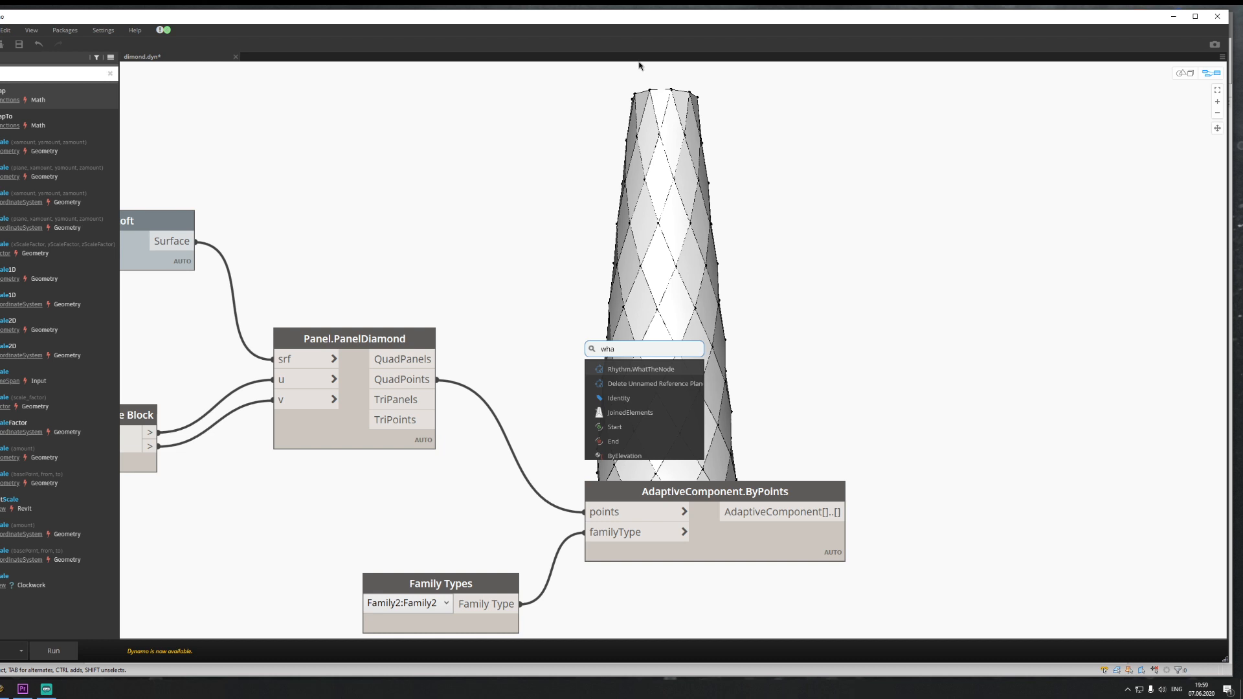
{"action": "left_click", "coordinate": [564, 223]}
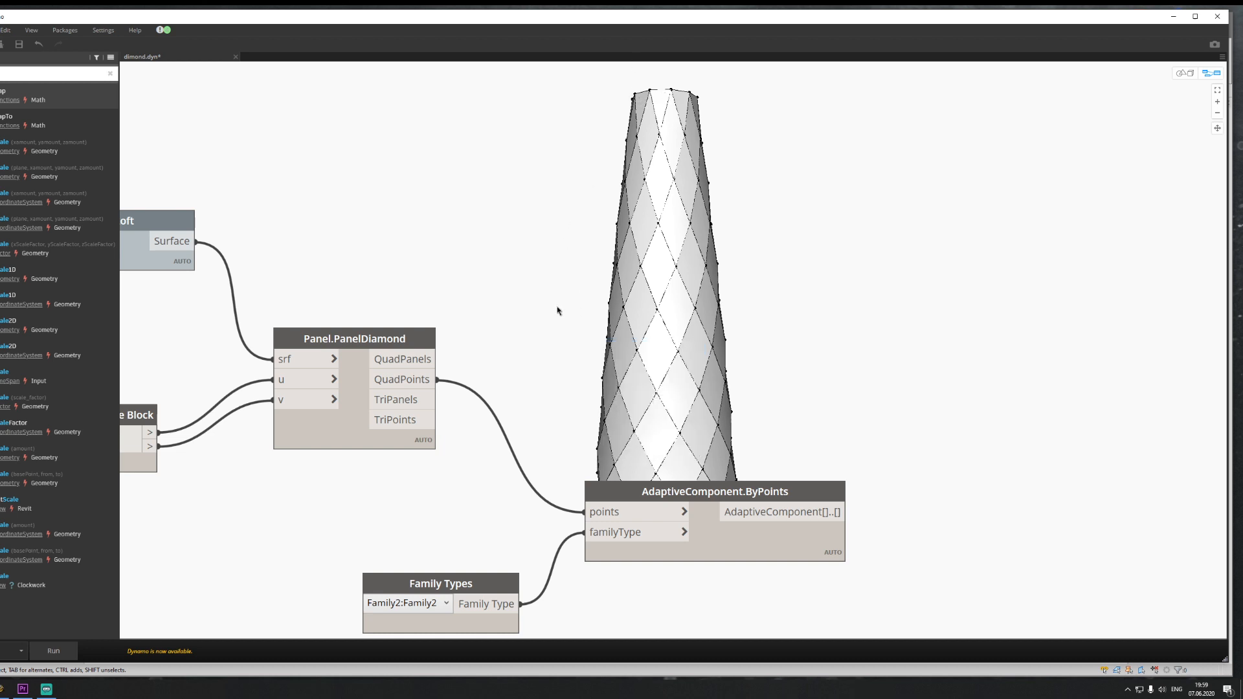
Step: Add a Watch node, connect it to the TriPoints output of Panel.PanelDiamond and place it higher in the graph
{"action": "right_click", "coordinate": [614, 333]}
{"action": "type", "text": "w"}
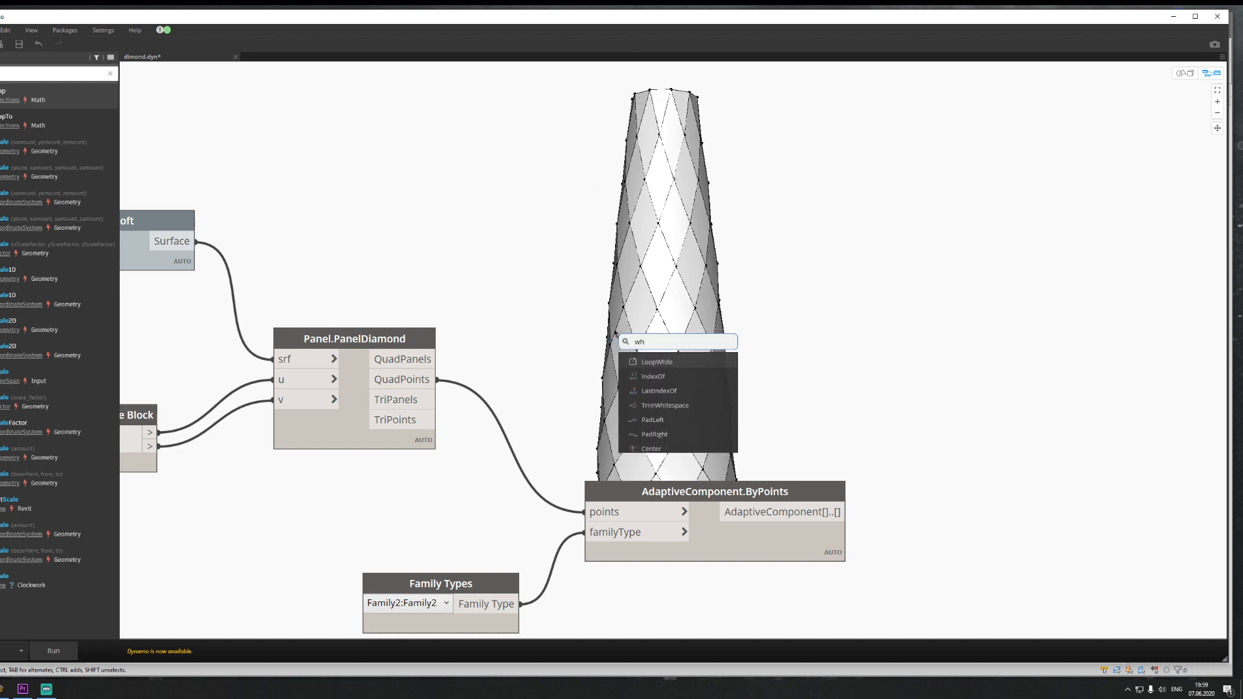
{"action": "type", "text": "at"}
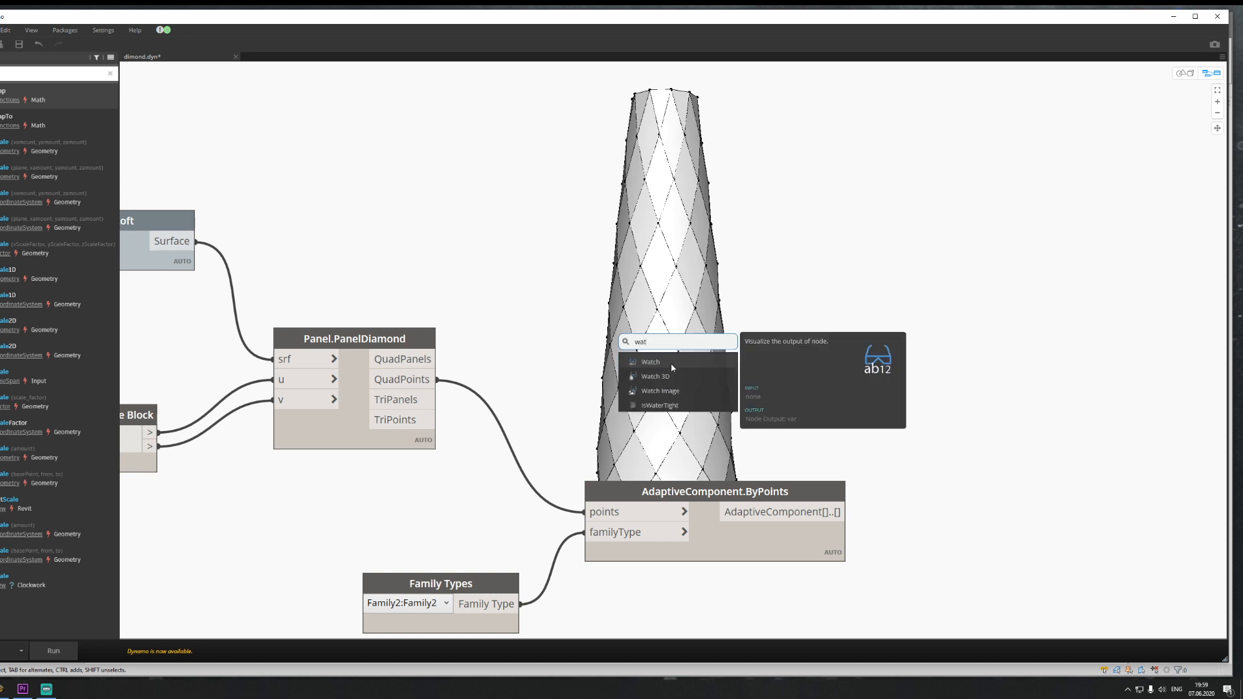
{"action": "left_click", "coordinate": [651, 362]}
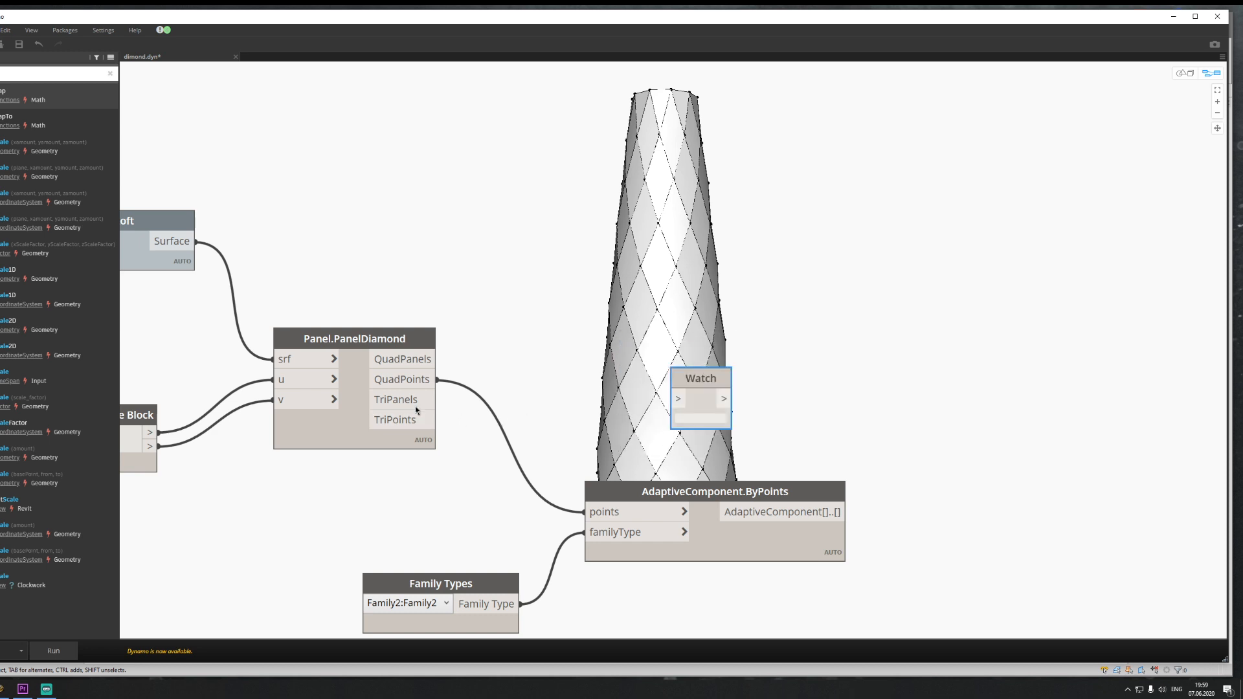
{"action": "left_click_drag", "start_coordinate": [437, 420], "coordinate": [676, 402]}
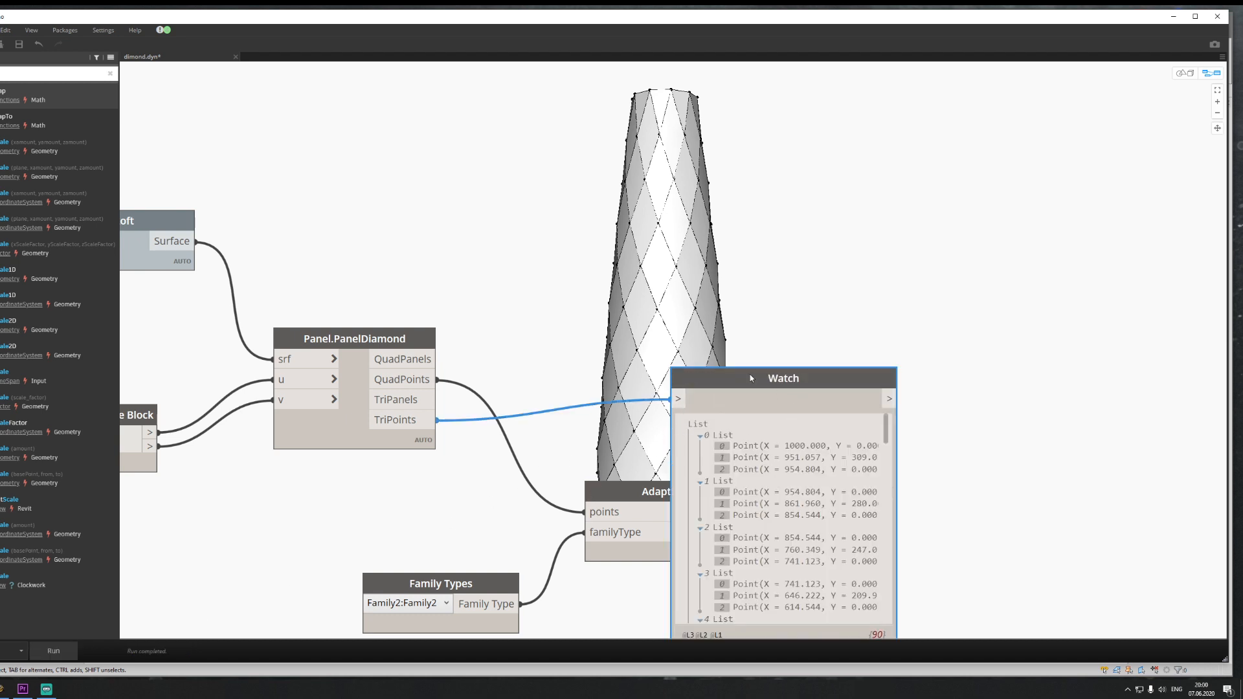
{"action": "left_click_drag", "start_coordinate": [750, 379], "coordinate": [782, 224]}
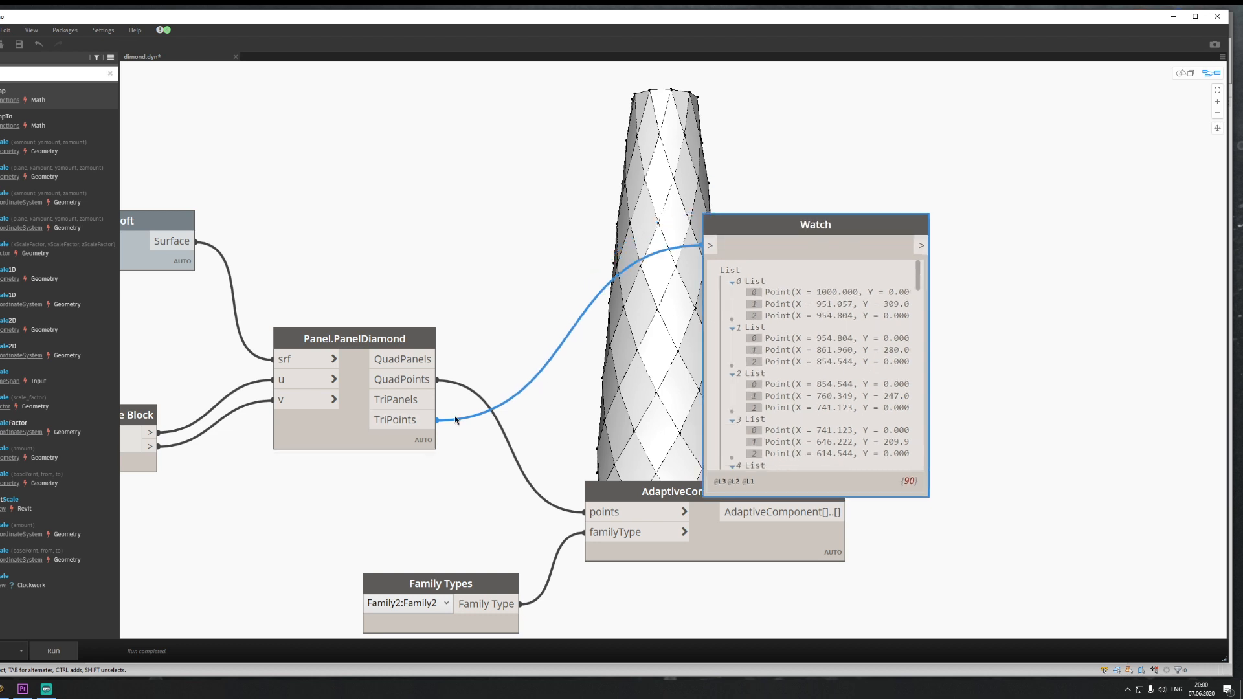
Step: Move the AdaptiveComponent.ByPoints and Family Types nodes lower in the graph and delete the Watch node
{"action": "middle_click_drag", "start_coordinate": [554, 456], "coordinate": [496, 386]}
{"action": "left_click_drag", "start_coordinate": [716, 563], "coordinate": [448, 467]}
{"action": "left_click_drag", "start_coordinate": [686, 467], "coordinate": [762, 634]}
{"action": "left_click", "coordinate": [746, 169]}
{"action": "key", "text": "Delete"}
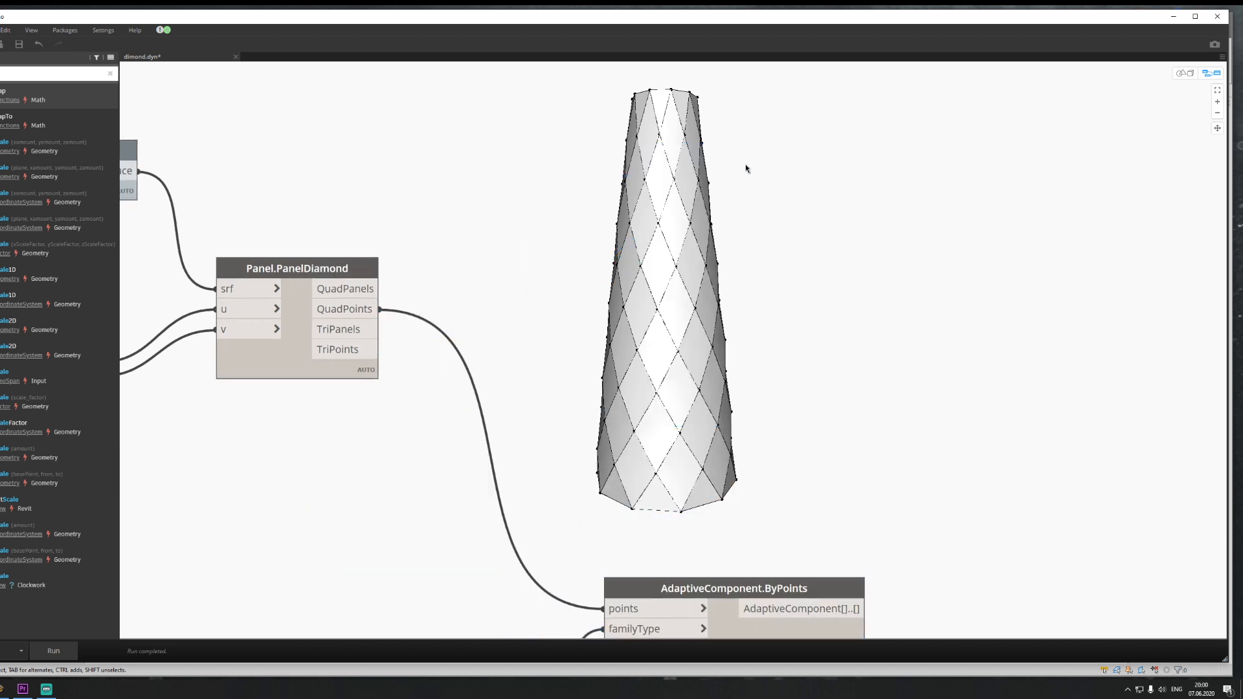
Step: Switch to Revit and, in Family2's Ref. Level plan, delete adaptive point 4 with its dependent form and the leftover Radius dimension
{"action": "left_click", "coordinate": [1181, 18]}
{"action": "left_click", "coordinate": [231, 103]}
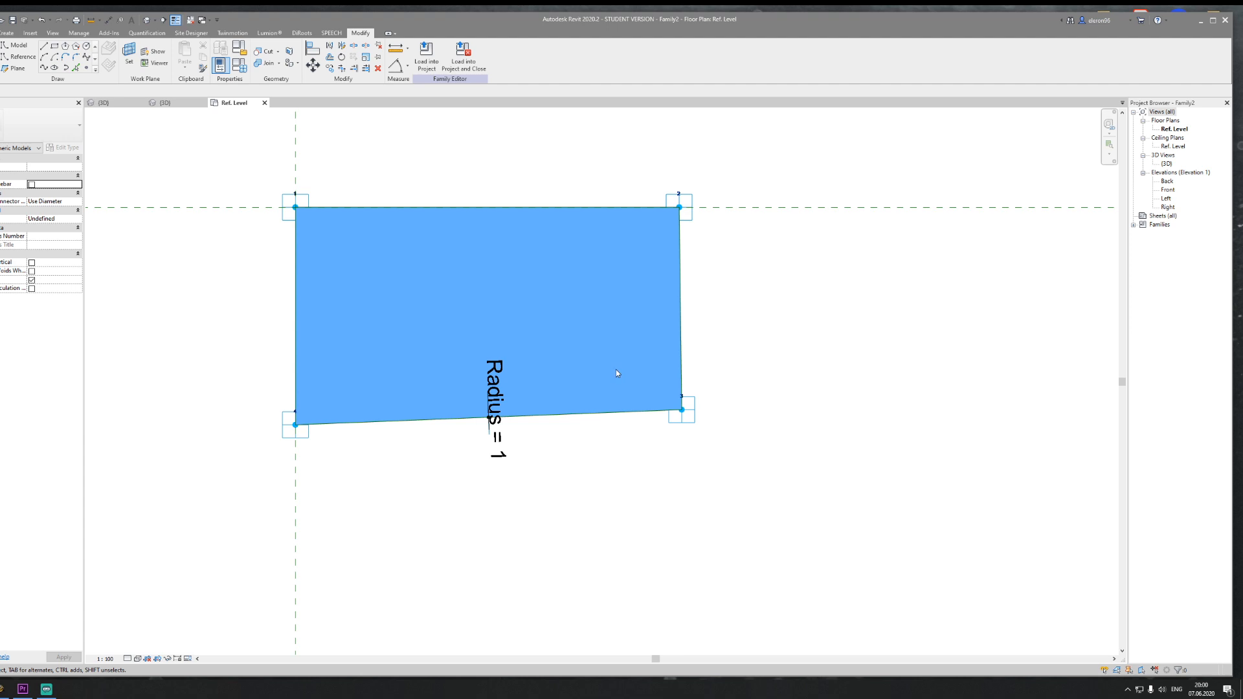
{"action": "left_click_drag", "start_coordinate": [247, 483], "coordinate": [401, 361]}
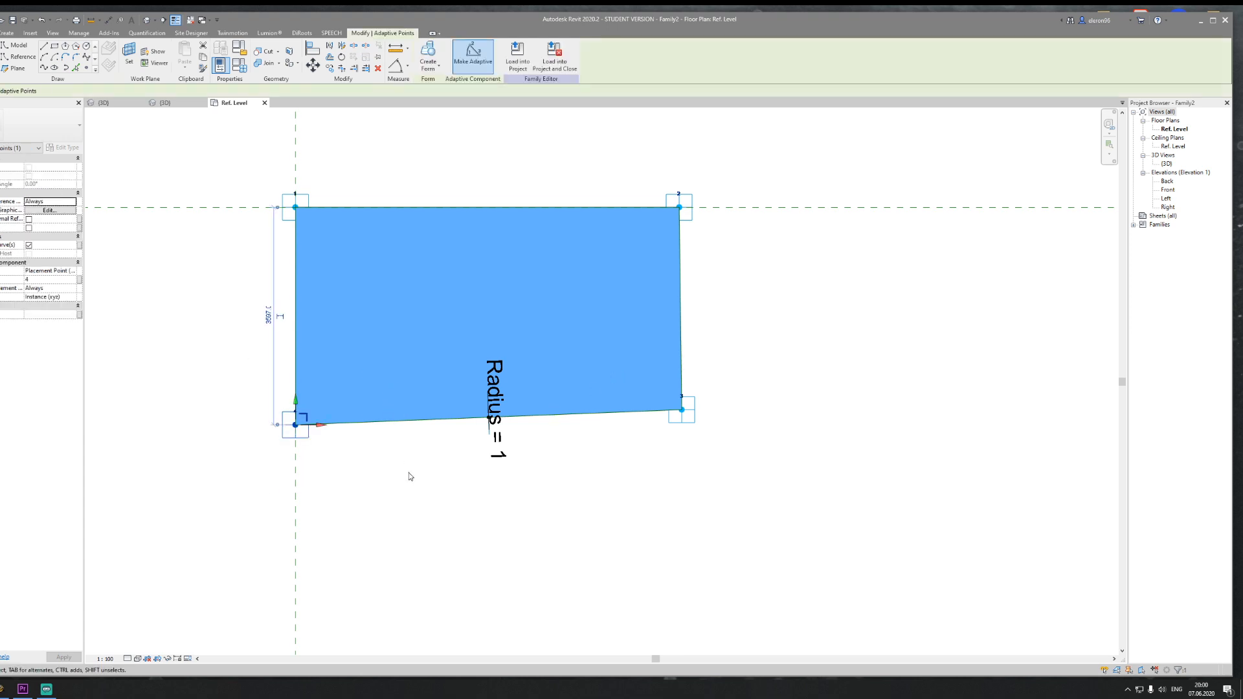
{"action": "key", "text": "Delete"}
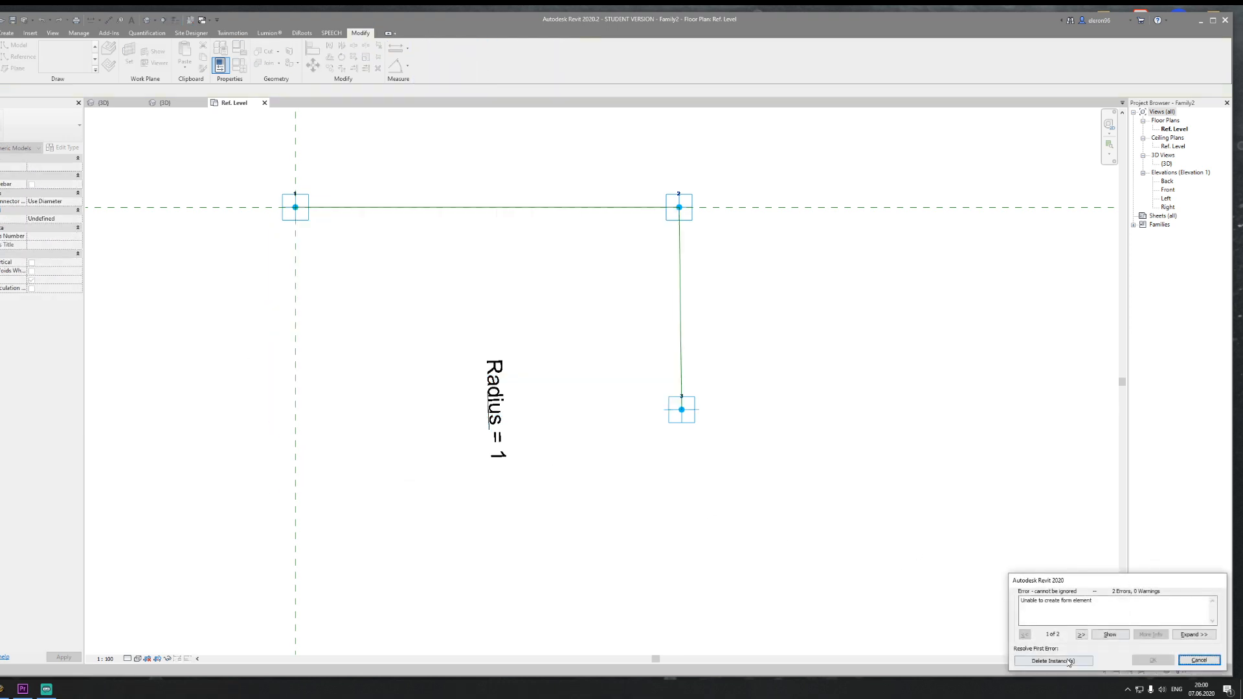
{"action": "left_click", "coordinate": [1068, 661]}
{"action": "left_click", "coordinate": [593, 462]}
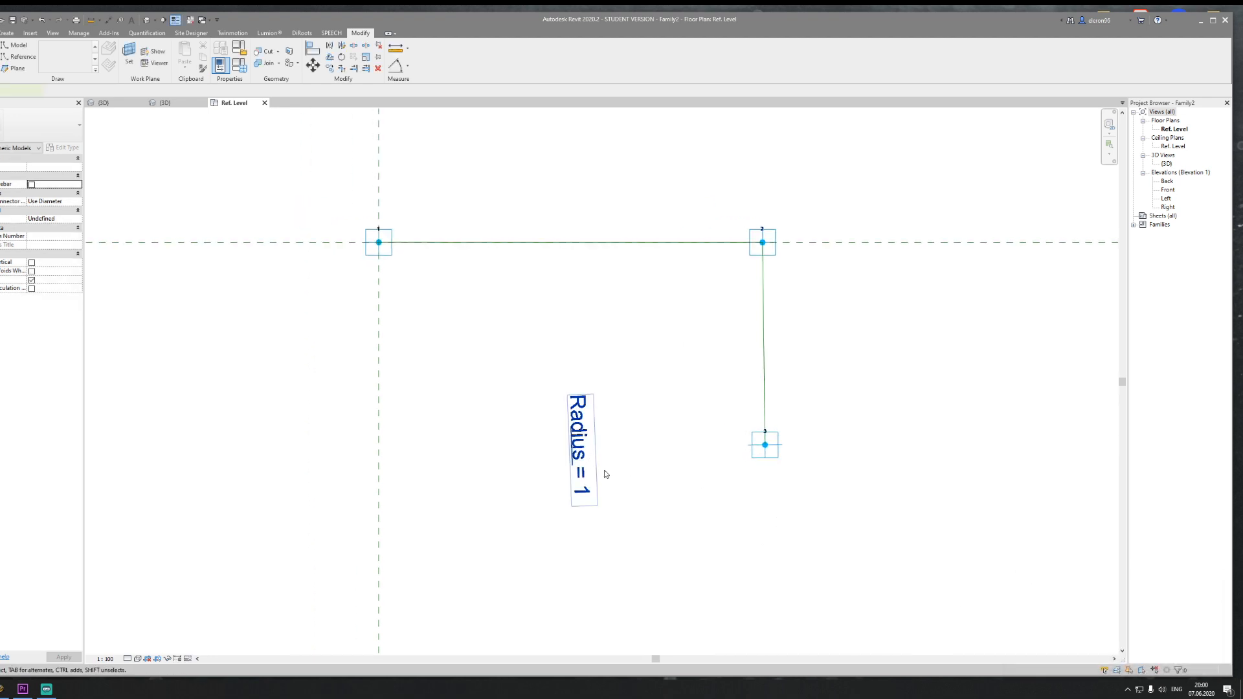
{"action": "left_click_drag", "start_coordinate": [534, 373], "coordinate": [658, 558]}
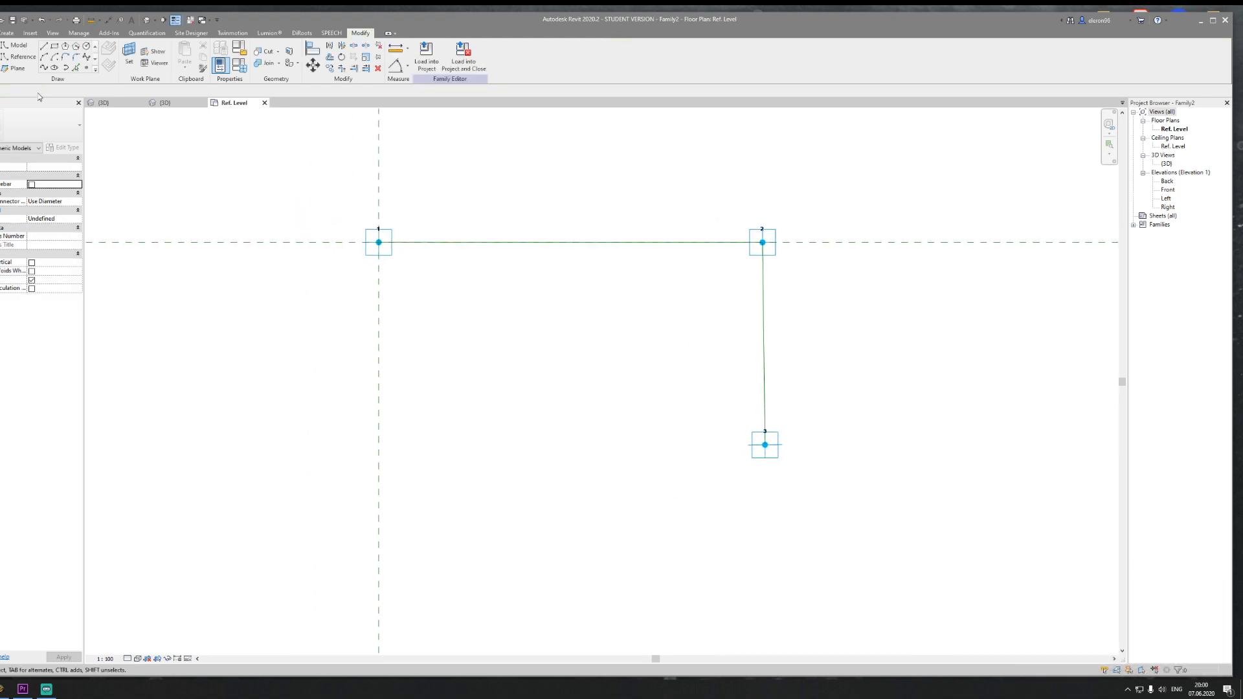
Step: Draw a reference line from adaptive point 3 to adaptive point 1 to close the triangle
{"action": "left_click", "coordinate": [14, 59]}
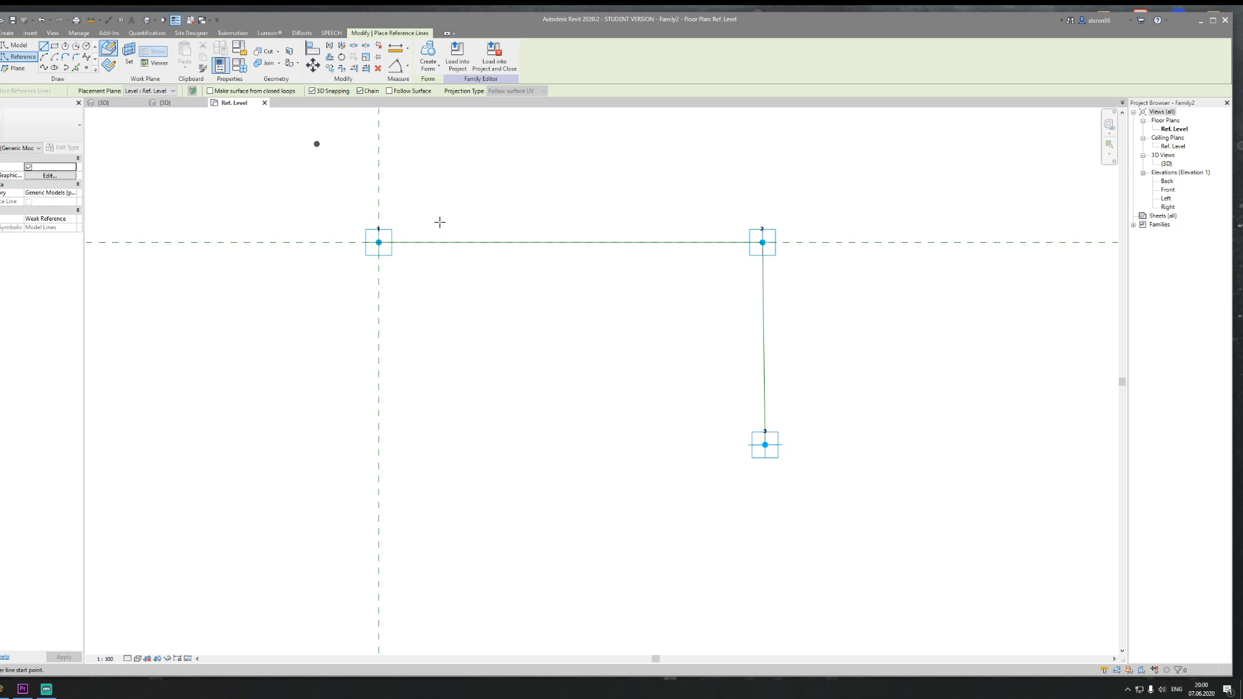
{"action": "left_click", "coordinate": [765, 444]}
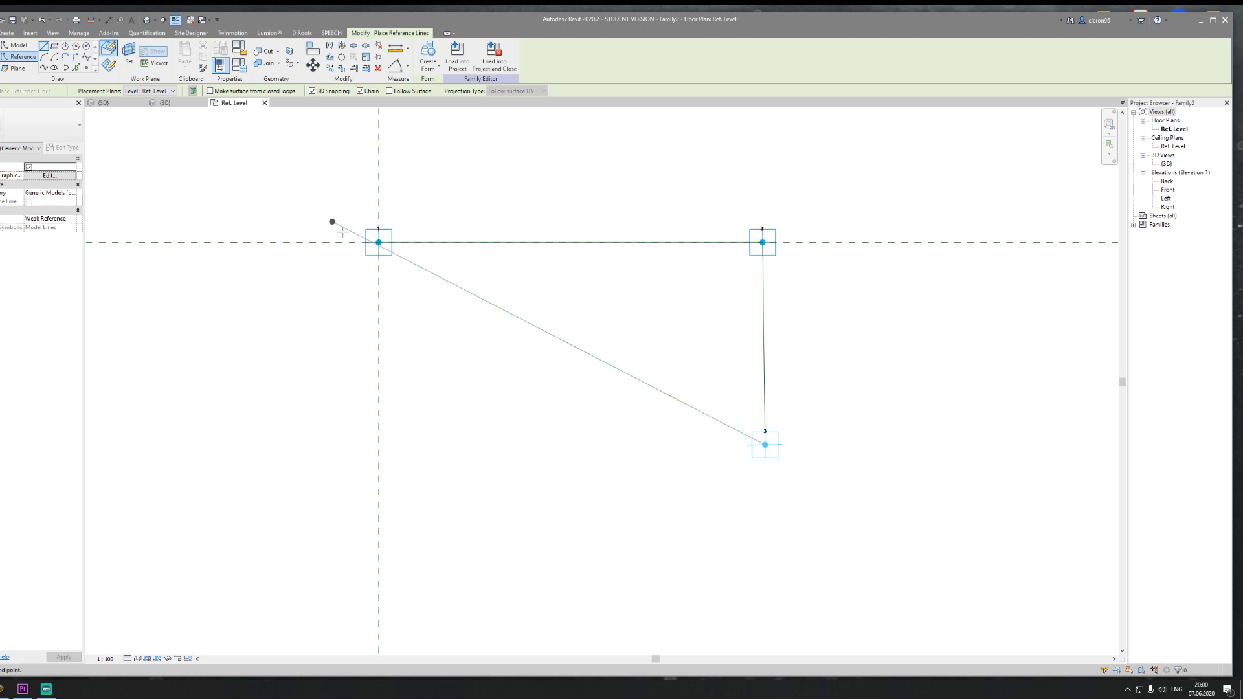
{"action": "left_click", "coordinate": [379, 242]}
{"action": "key", "text": "Escape"}
{"action": "key", "text": "Escape"}
{"action": "middle_click_drag", "start_coordinate": [708, 369], "coordinate": [619, 342]}
Step: In the family's 3D view, place a reference point at the midpoint of the reference line between points 1 and 3
{"action": "left_click", "coordinate": [166, 104]}
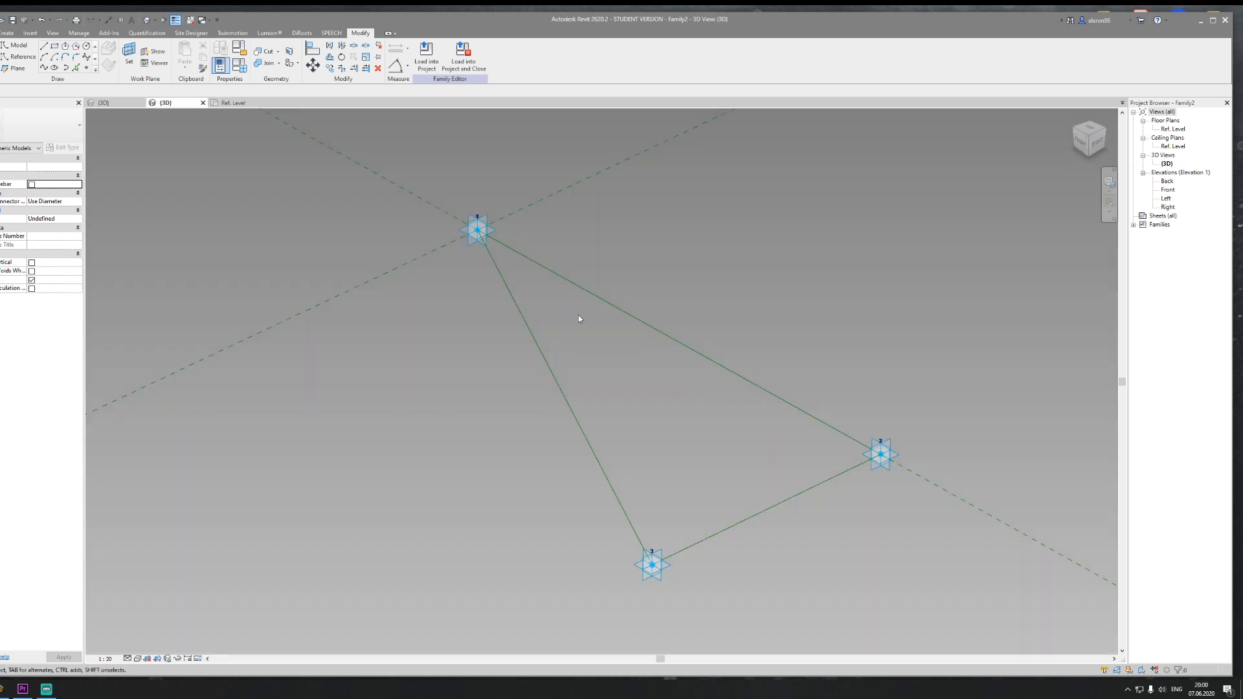
{"action": "left_click", "coordinate": [86, 68]}
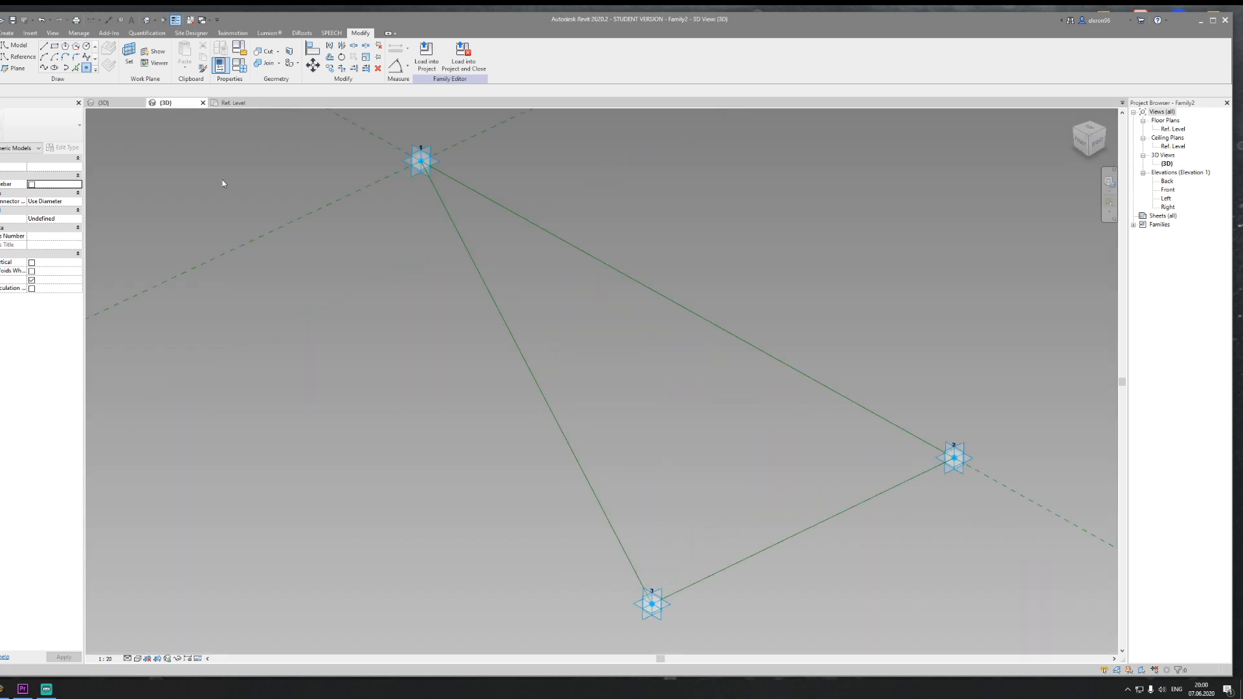
{"action": "left_click", "coordinate": [536, 383]}
{"action": "key", "text": "Escape"}
Step: Set the midpoint reference point's plane as work plane and draw a reference circle of about 200 radius centred on it
{"action": "left_click", "coordinate": [536, 383]}
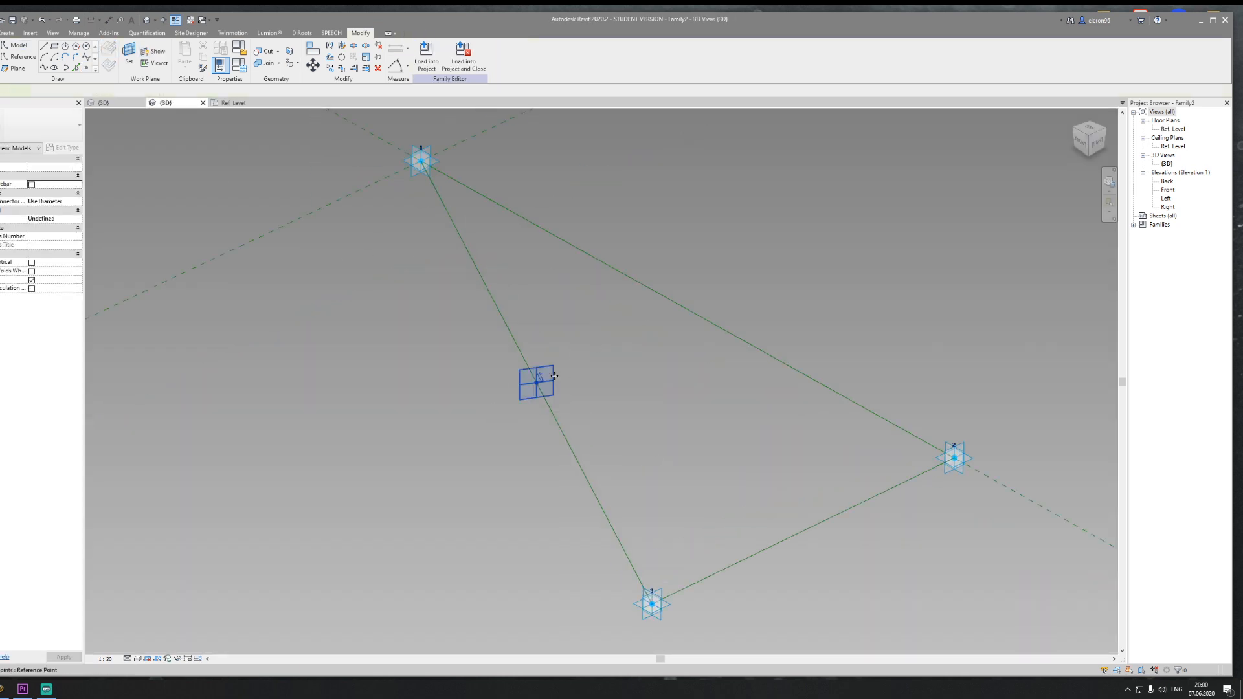
{"action": "scroll", "coordinate": [554, 376], "scroll_direction": "up", "scroll_amount": 5}
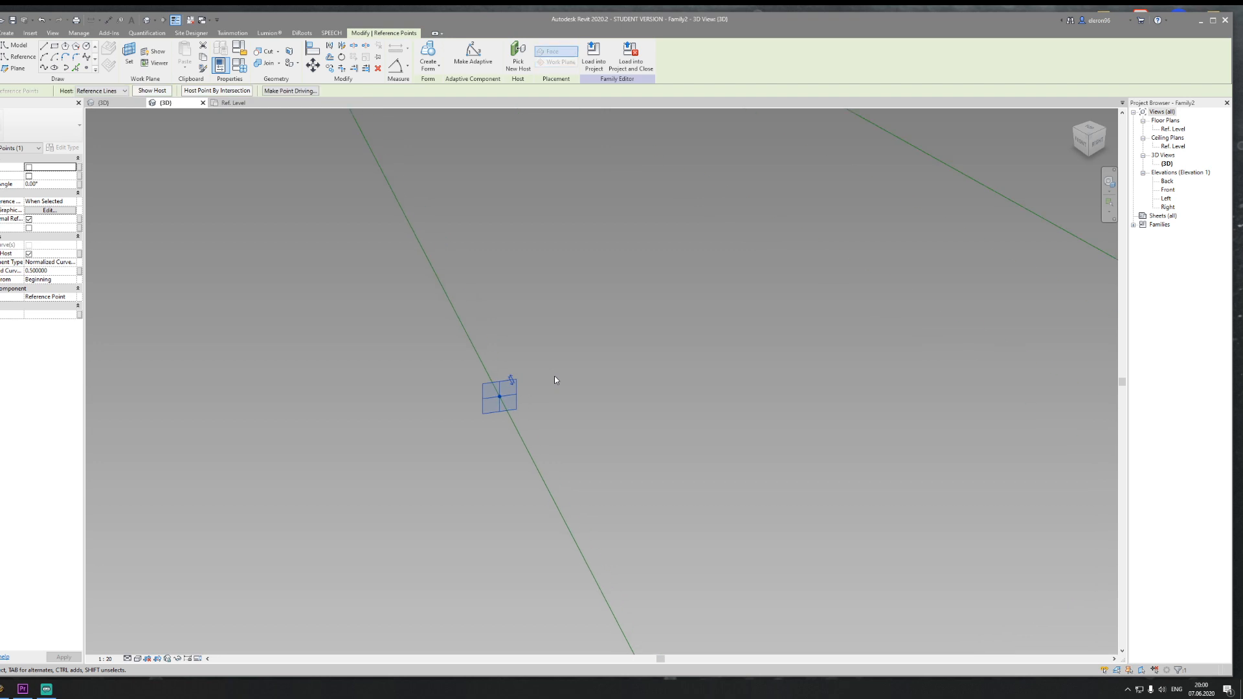
{"action": "left_click", "coordinate": [14, 57]}
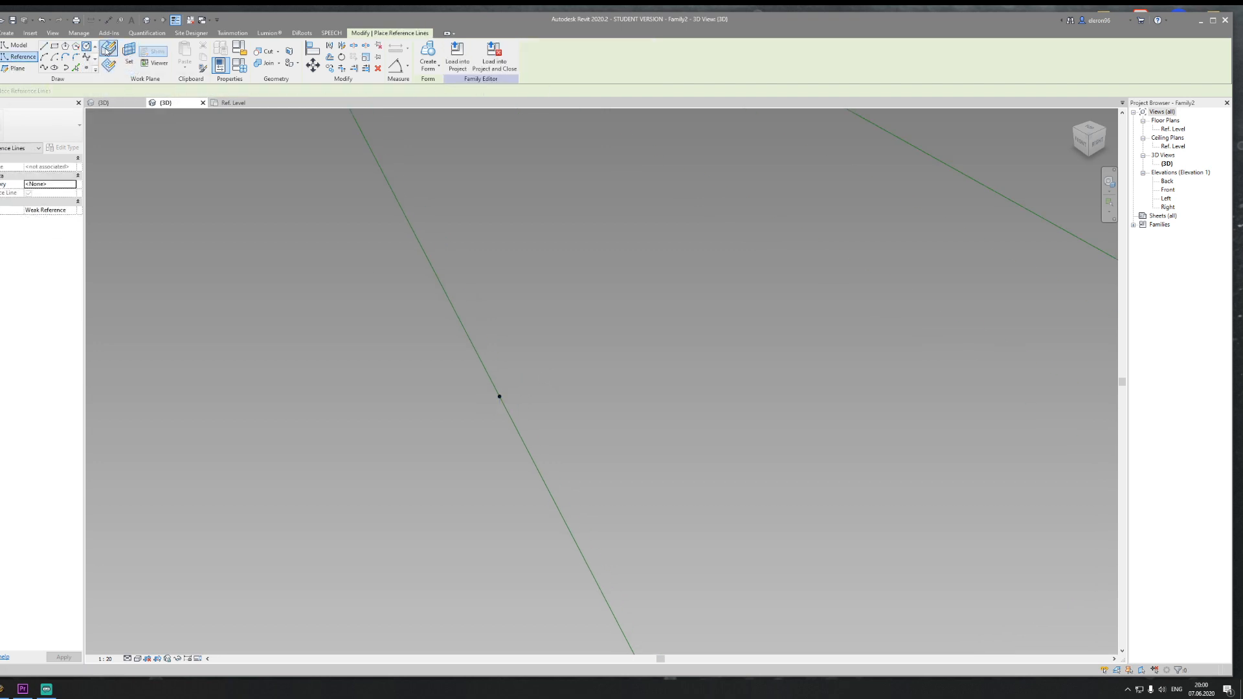
{"action": "left_click", "coordinate": [128, 55]}
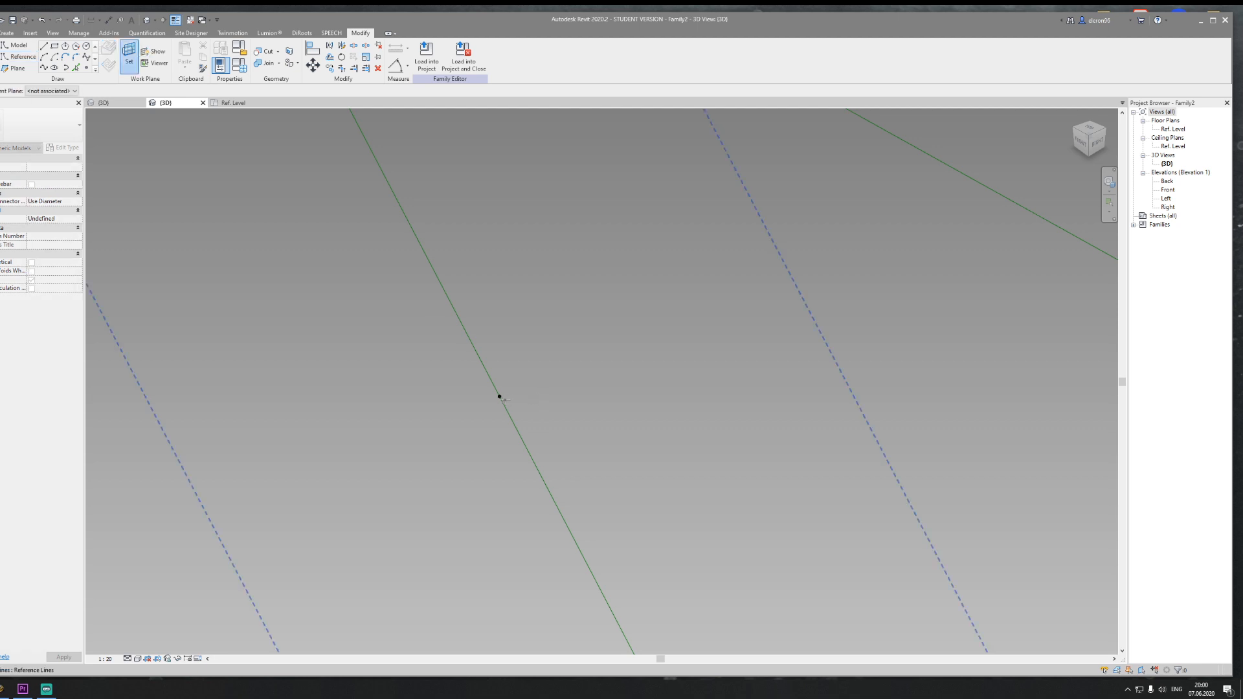
{"action": "left_click", "coordinate": [500, 397]}
{"action": "left_click", "coordinate": [499, 397]}
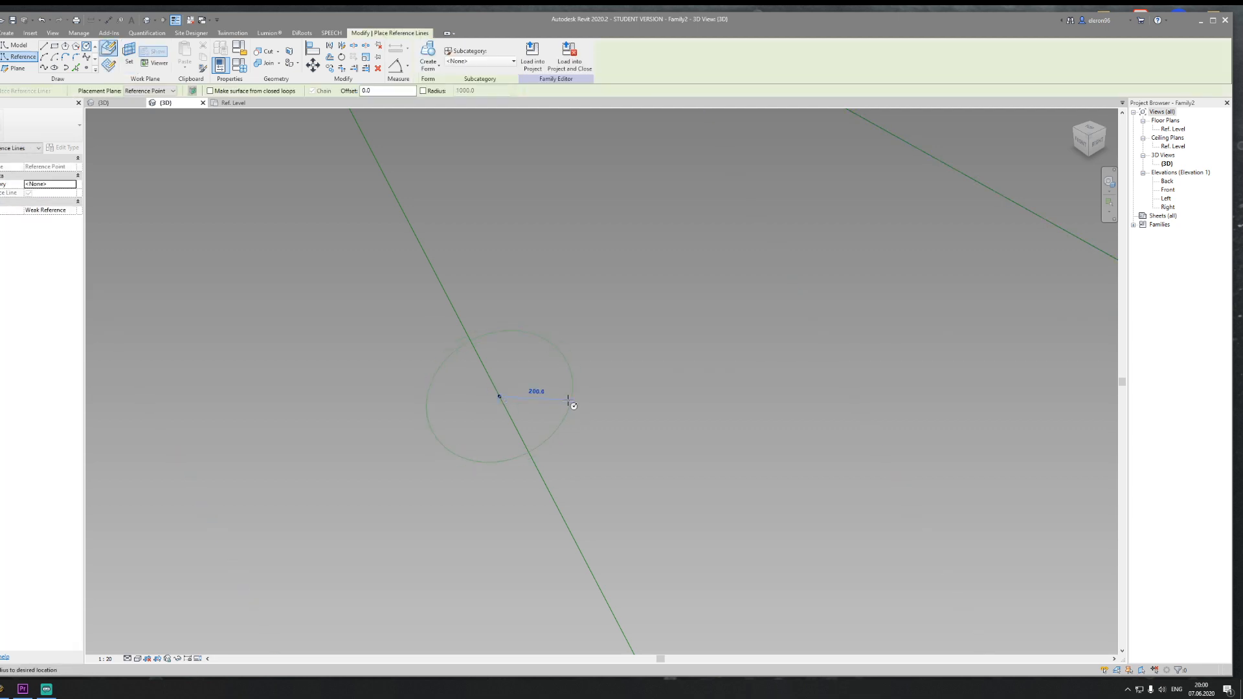
{"action": "left_click", "coordinate": [570, 402]}
{"action": "key", "text": "Escape"}
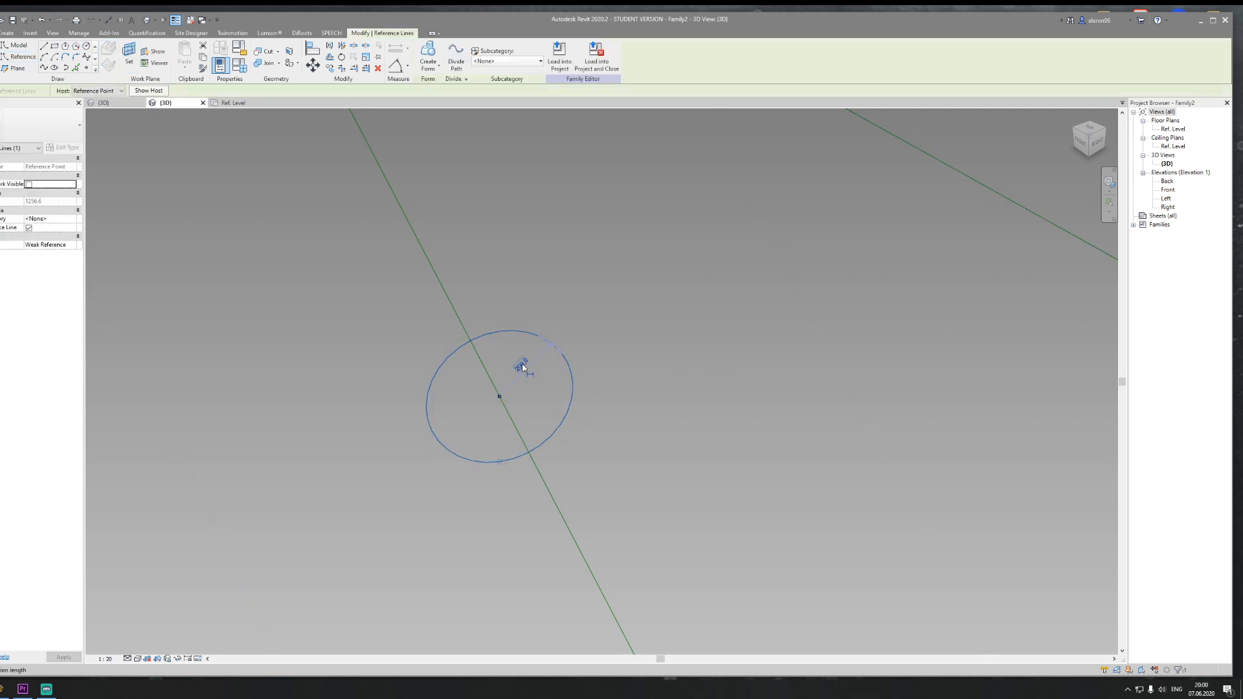
Step: Set the reference circle's radius to 50
{"action": "left_click", "coordinate": [522, 367]}
{"action": "type", "text": "10"}
{"action": "key", "text": "Return"}
{"action": "left_click", "coordinate": [498, 391]}
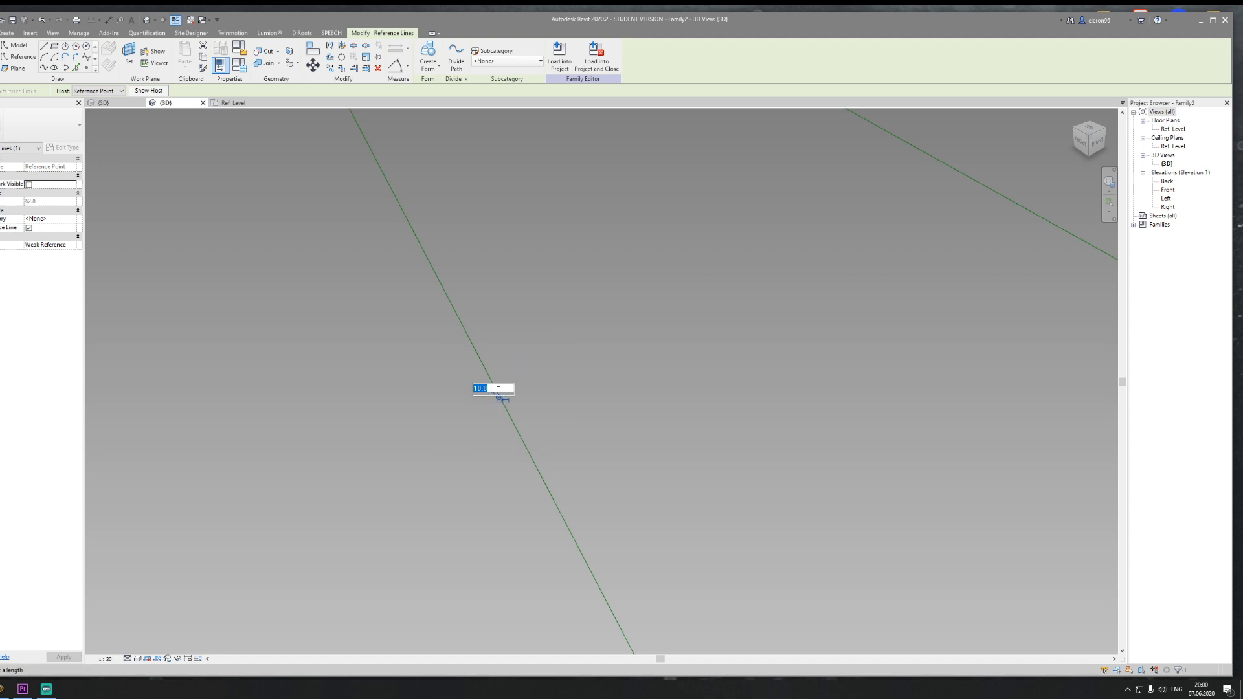
{"action": "key", "text": "Return"}
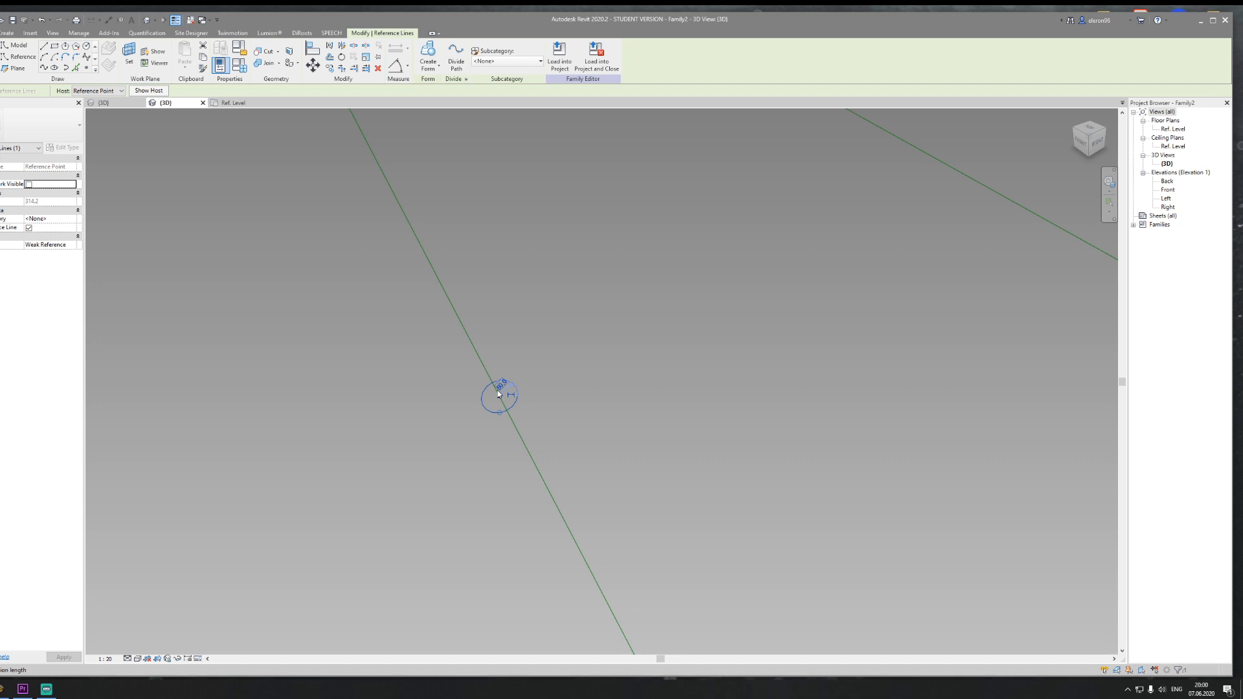
{"action": "left_click", "coordinate": [636, 379]}
Step: Make the circle's radius dimension permanent and label it with the Radius parameter
{"action": "middle_click_drag", "start_coordinate": [594, 396], "coordinate": [585, 366]}
{"action": "left_click", "coordinate": [509, 355]}
{"action": "scroll", "coordinate": [509, 355], "scroll_direction": "up", "scroll_amount": 2}
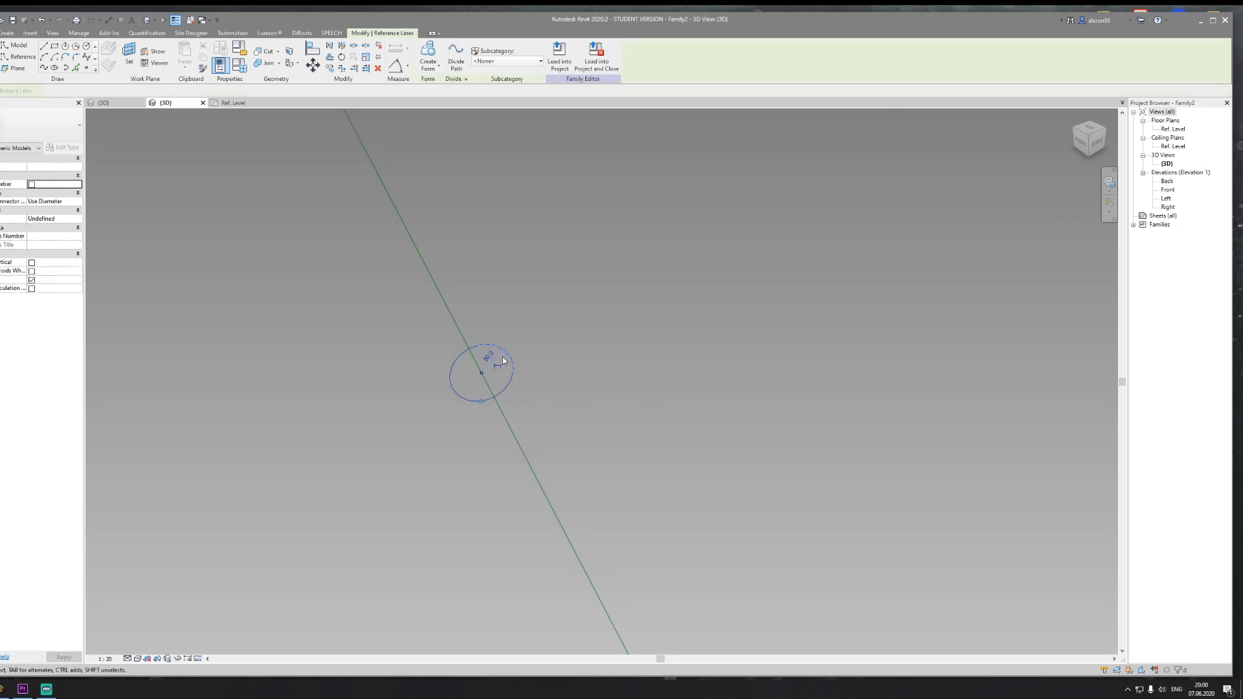
{"action": "left_click", "coordinate": [488, 348]}
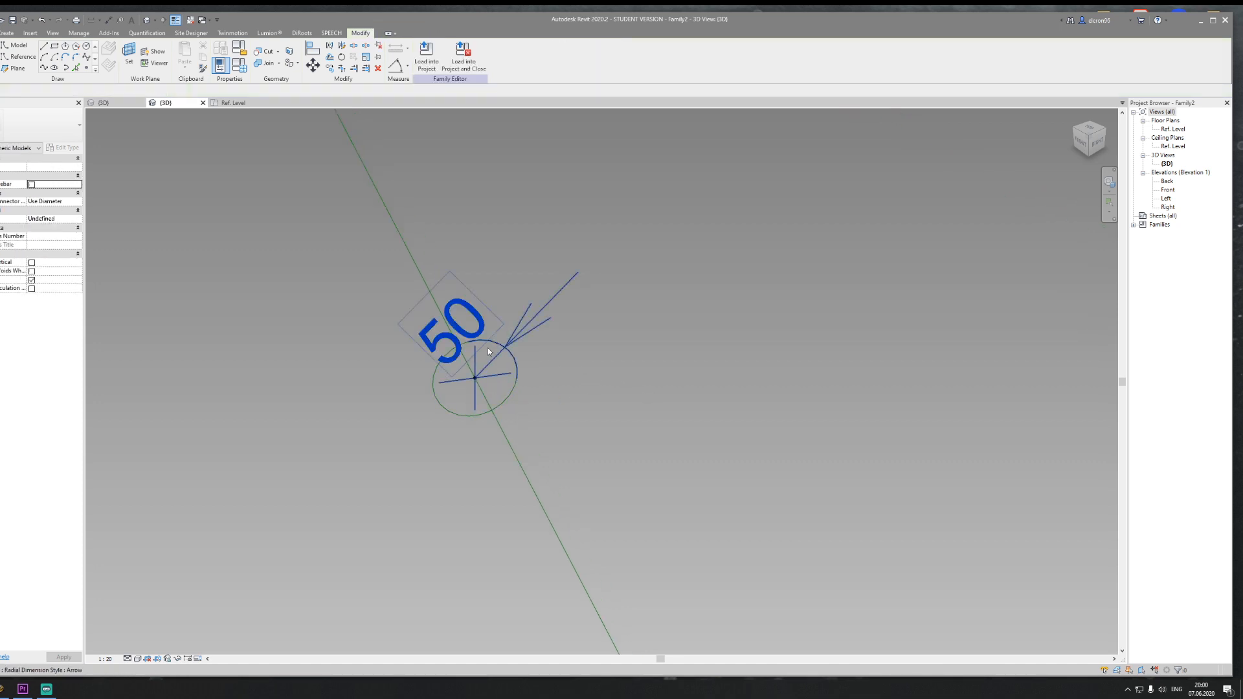
{"action": "left_click", "coordinate": [440, 60]}
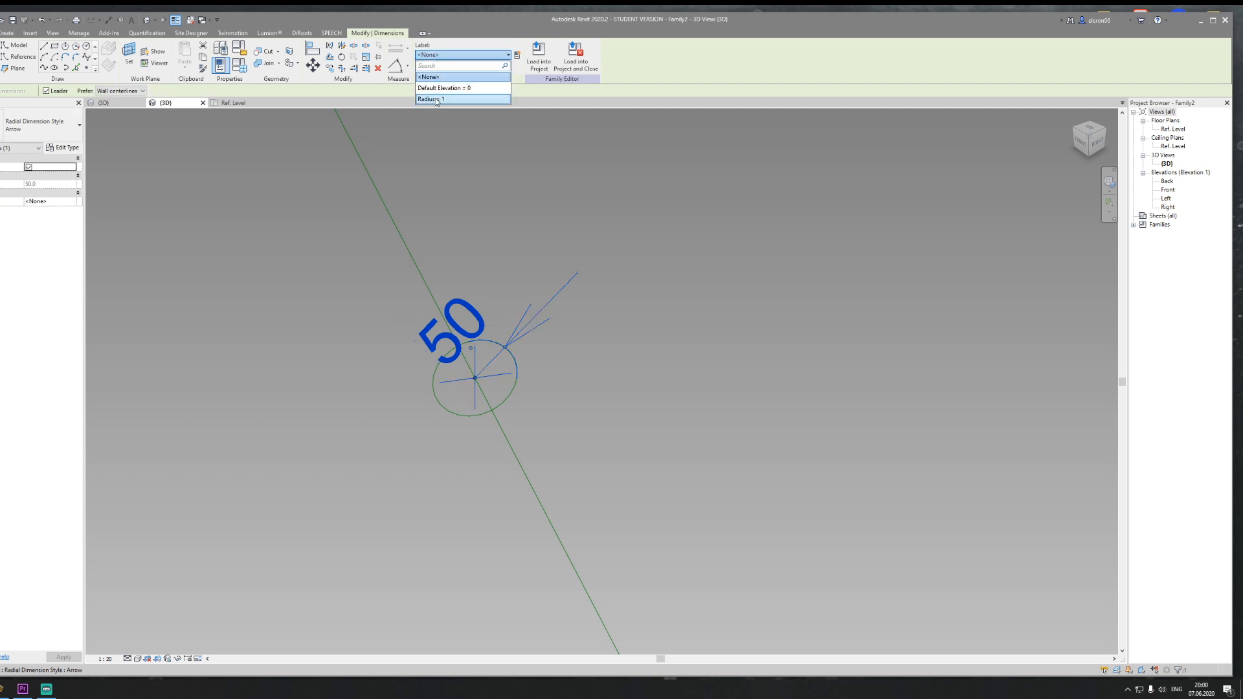
{"action": "left_click", "coordinate": [433, 81]}
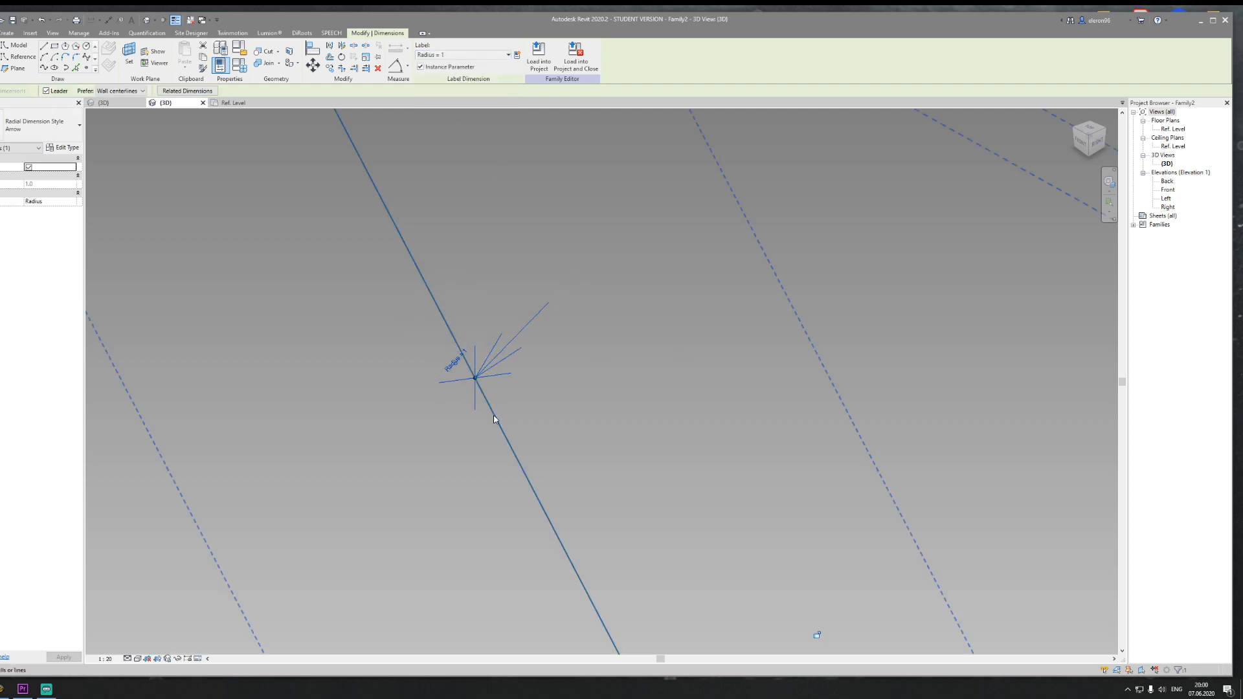
Step: Create a solid form by sweeping the Radius-driven reference circle along the reference lines of the three-point triangle
{"action": "left_click_drag", "start_coordinate": [492, 385], "coordinate": [440, 119]}
{"action": "key", "text": "Escape"}
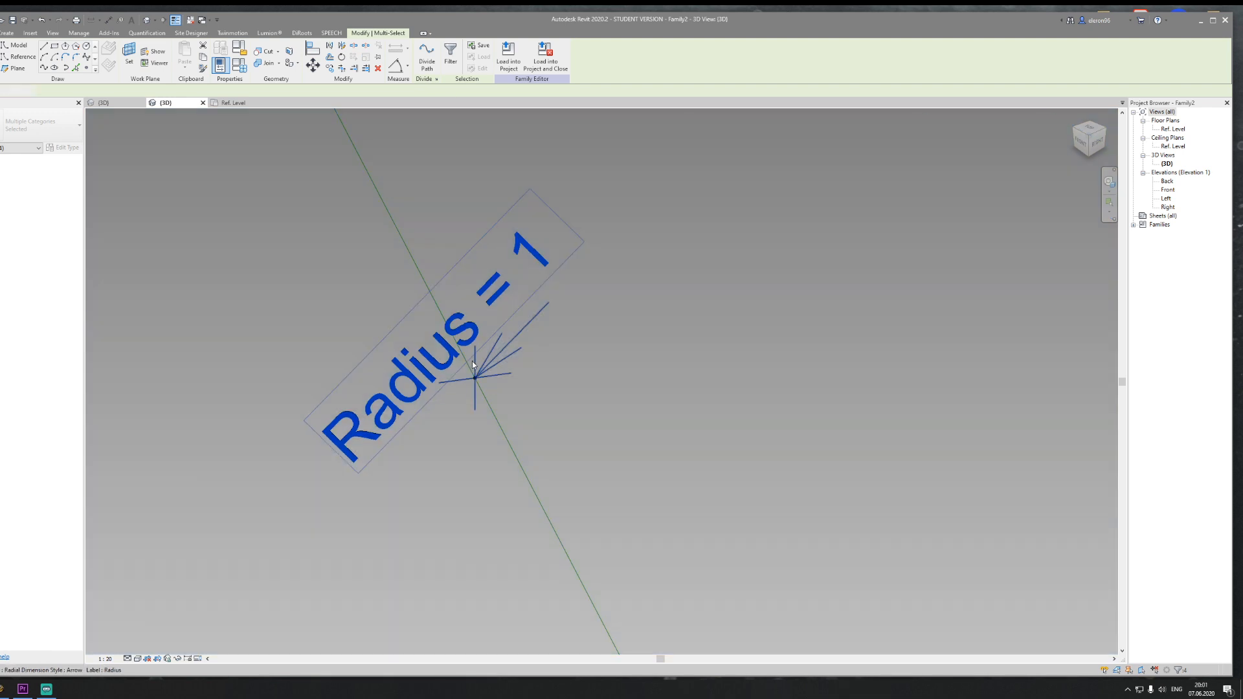
{"action": "scroll", "coordinate": [472, 363], "scroll_direction": "up", "scroll_amount": 6}
{"action": "left_click", "coordinate": [489, 424]}
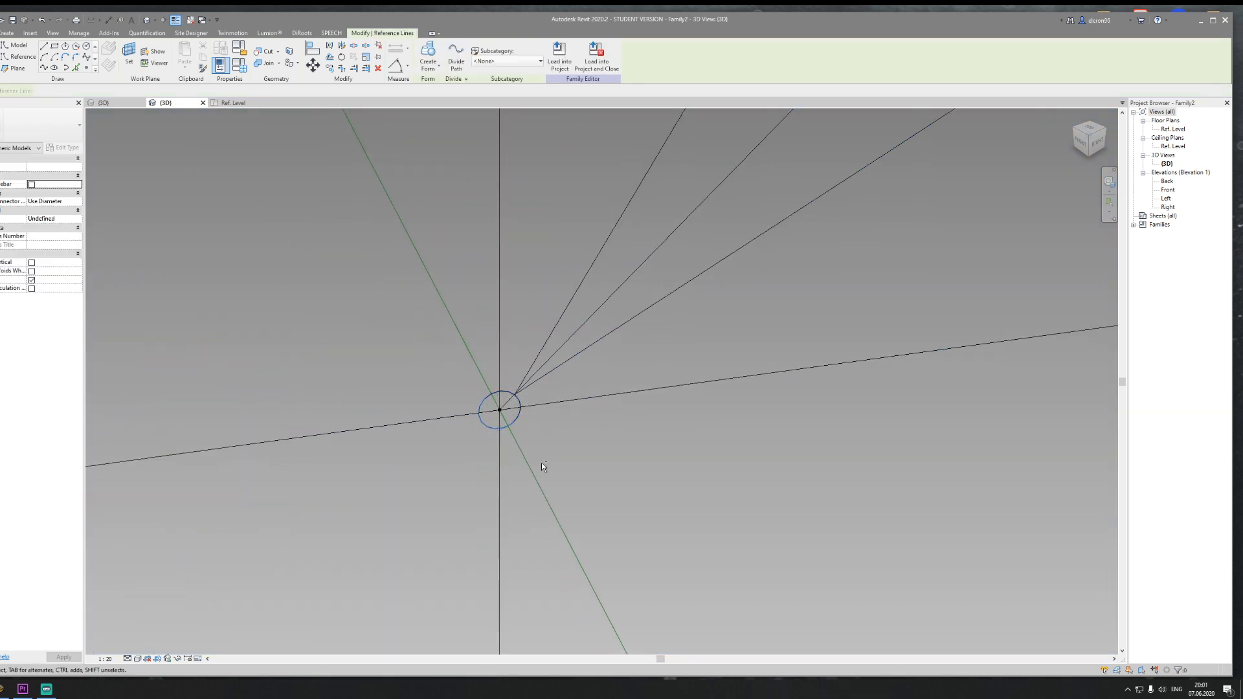
{"action": "left_click", "coordinate": [541, 436], "text": "ctrl"}
{"action": "key", "text": "Escape"}
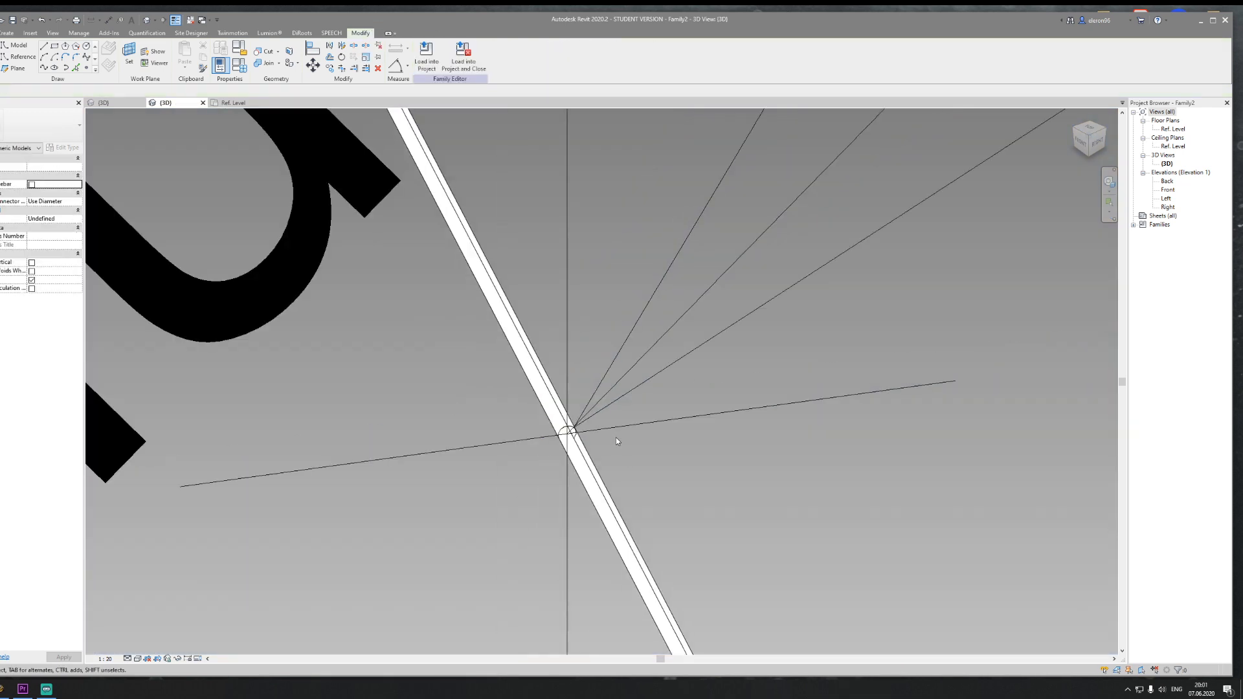
{"action": "scroll", "coordinate": [618, 435], "scroll_direction": "down", "scroll_amount": 10}
{"action": "scroll", "coordinate": [660, 534], "scroll_direction": "up", "scroll_amount": 8}
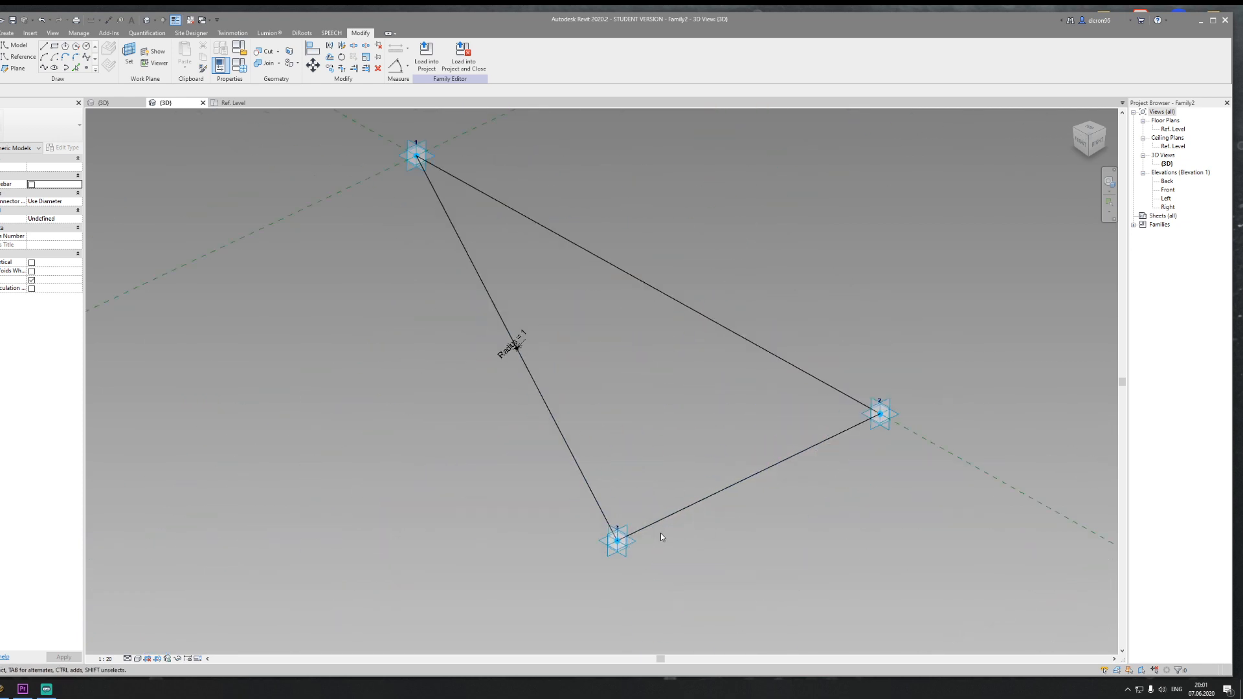
{"action": "scroll", "coordinate": [449, 595], "scroll_direction": "down", "scroll_amount": 6}
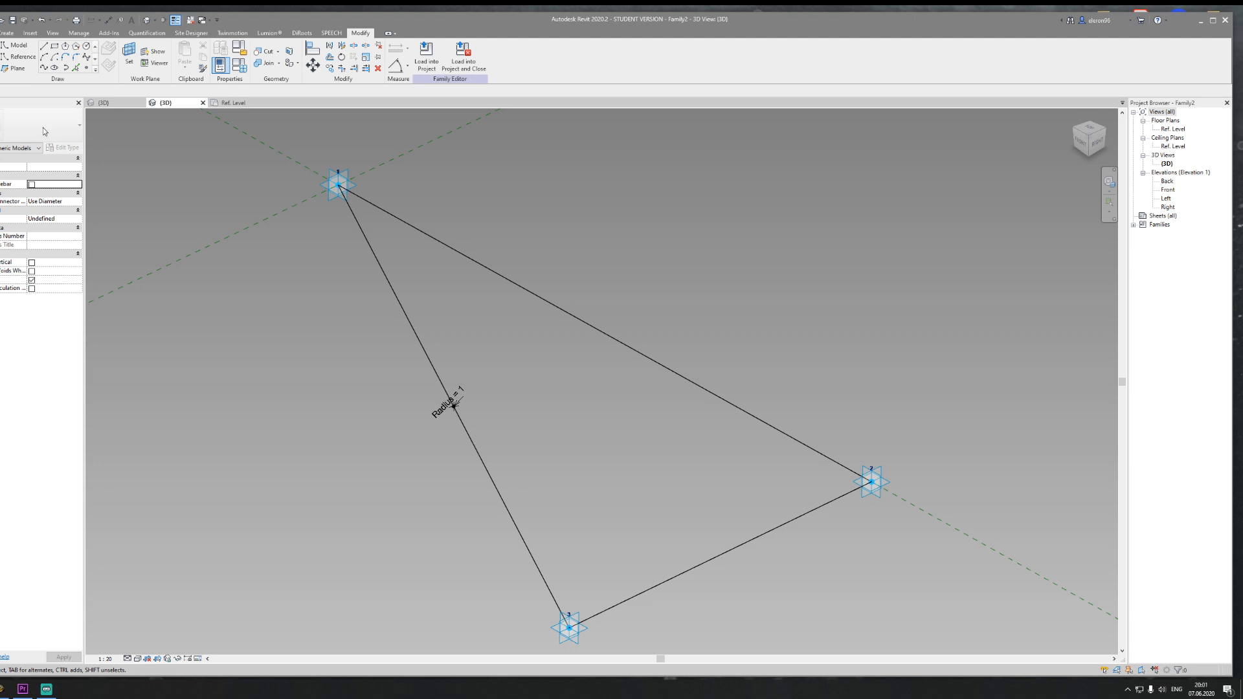
Step: Save the three-point family as Family3 and load it into the Family1 tower model
{"action": "mouse_move", "coordinate": [28, 148]}
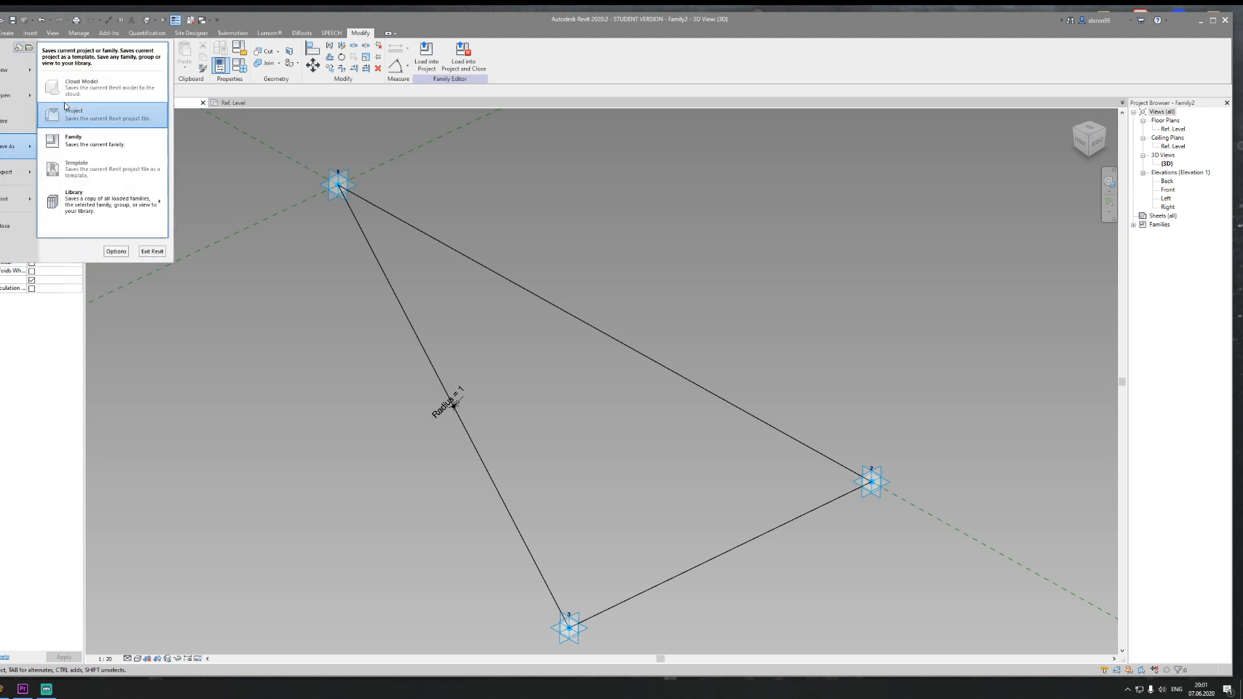
{"action": "left_click", "coordinate": [80, 137]}
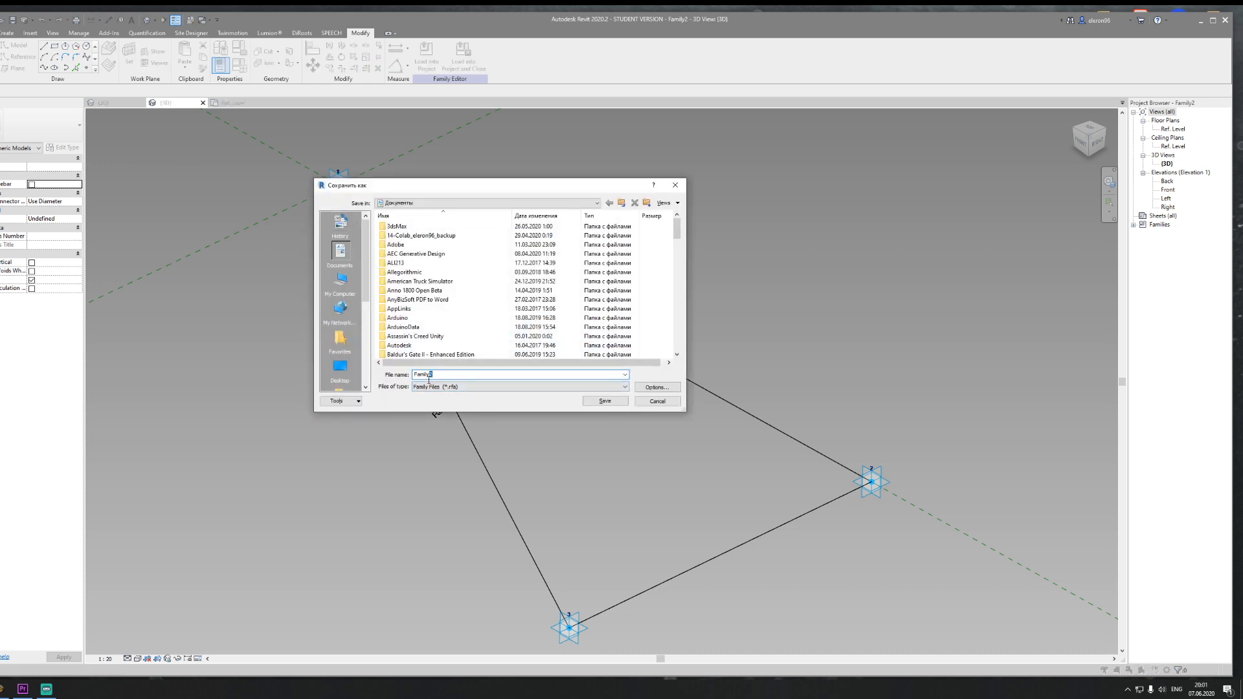
{"action": "left_click", "coordinate": [607, 401]}
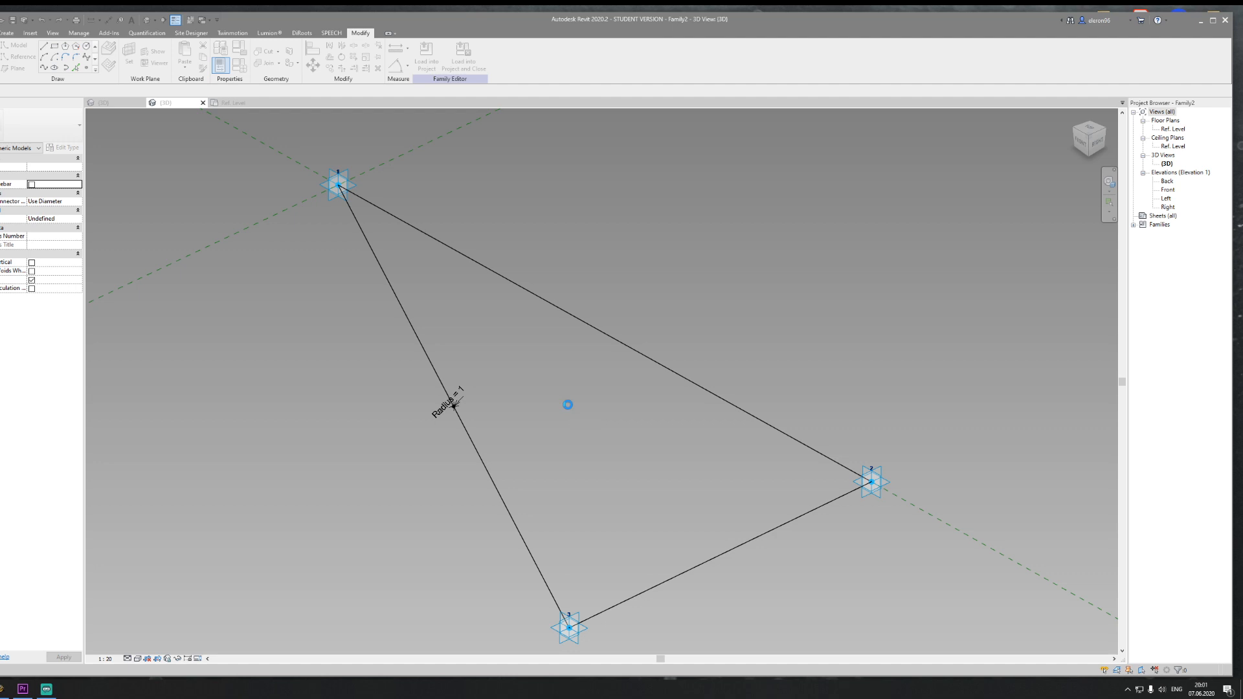
{"action": "left_click", "coordinate": [426, 57]}
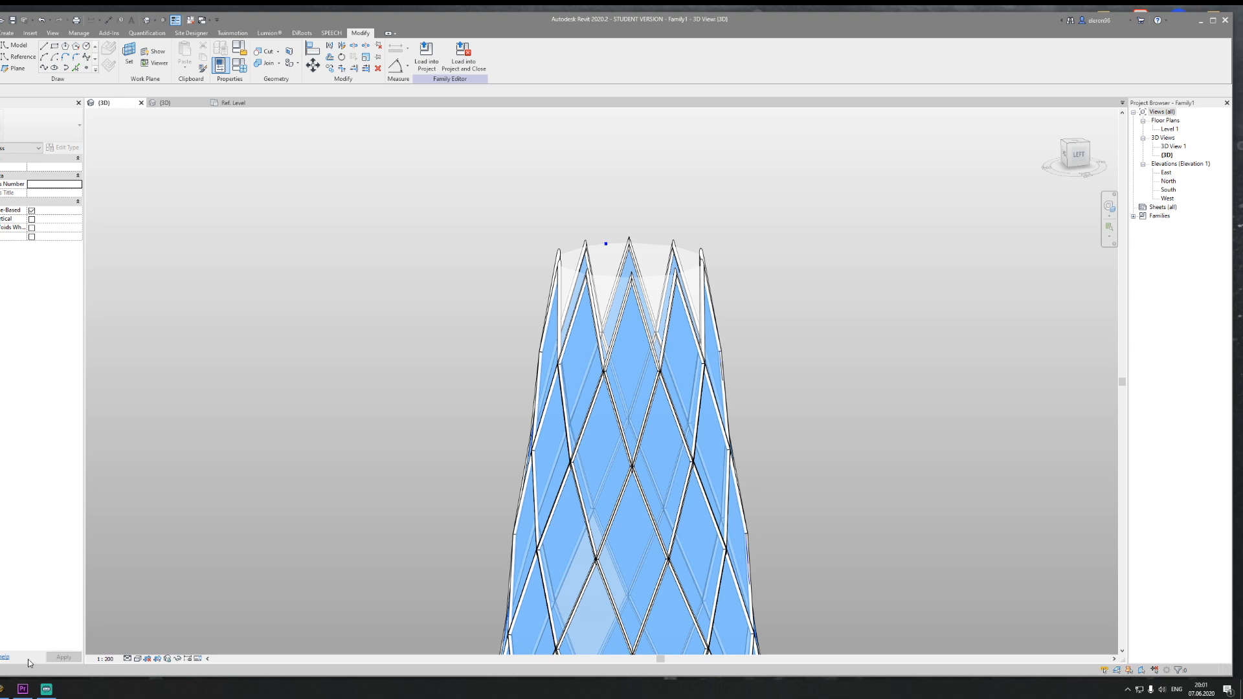
Step: Switch to Dynamo and duplicate the AdaptiveComponent.ByPoints node with its Family Types node, placing the copies above the originals
{"action": "left_click", "coordinate": [1, 690]}
{"action": "left_click", "coordinate": [1, 689]}
{"action": "mouse_move", "coordinate": [0, 689]}
{"action": "left_click", "coordinate": [2, 654]}
{"action": "scroll", "coordinate": [631, 377], "scroll_direction": "down", "scroll_amount": 3}
{"action": "middle_click_drag", "start_coordinate": [635, 412], "coordinate": [614, 375]}
{"action": "left_click_drag", "start_coordinate": [757, 461], "coordinate": [483, 603]}
{"action": "key", "text": "ctrl+c"}
{"action": "key", "text": "ctrl+v"}
{"action": "left_click_drag", "start_coordinate": [1030, 480], "coordinate": [837, 365]}
{"action": "left_click", "coordinate": [898, 411]}
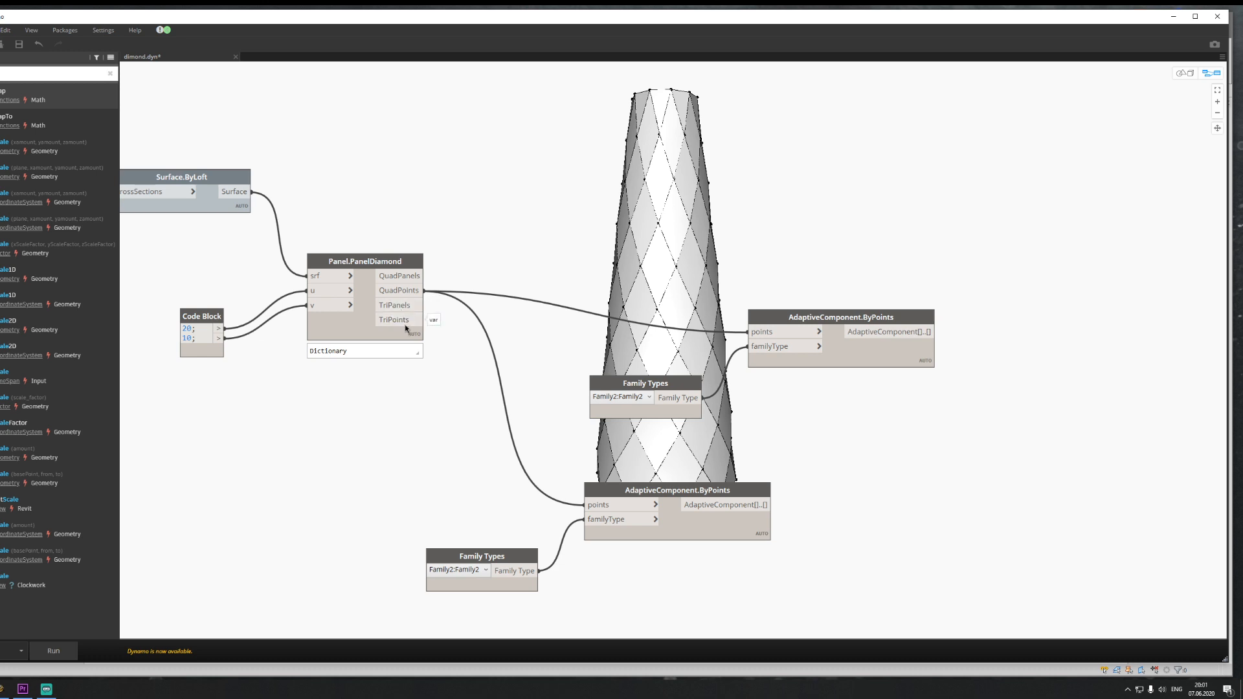
Step: Feed TriPoints into the duplicated AdaptiveComponent.ByPoints node, set its family type to Family3:Family3, and run the graph
{"action": "left_click", "coordinate": [749, 332]}
{"action": "left_click", "coordinate": [632, 397]}
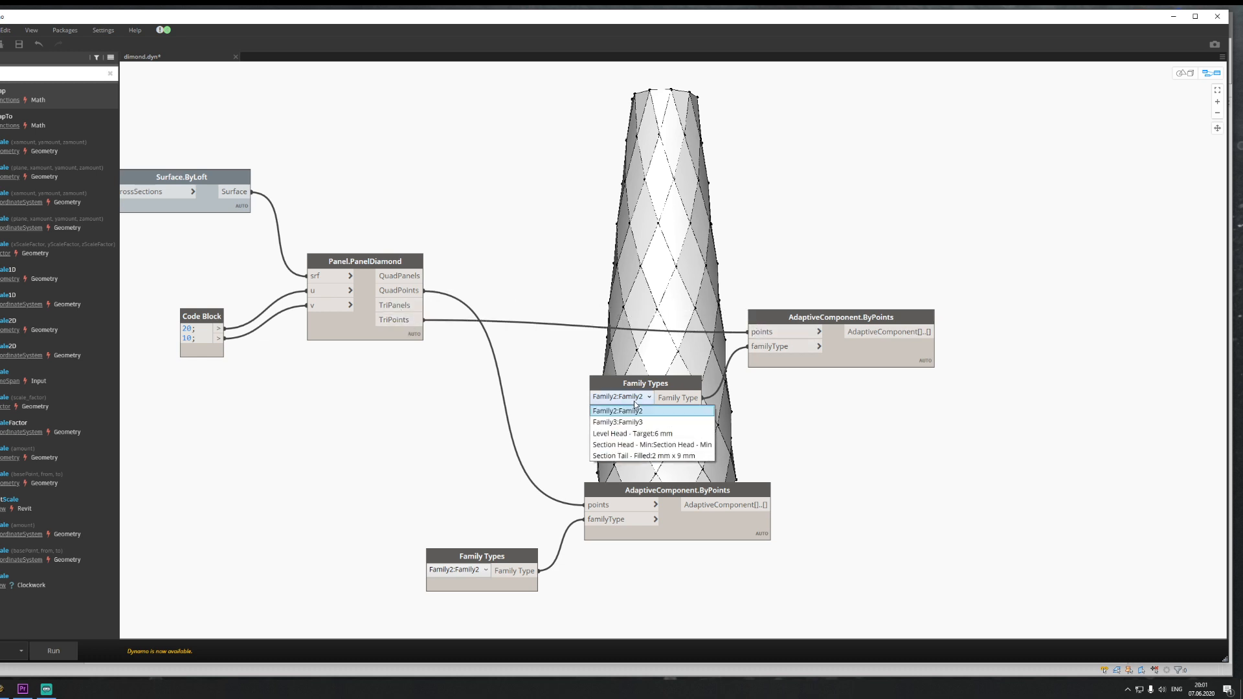
{"action": "left_click", "coordinate": [643, 423]}
{"action": "left_click", "coordinate": [53, 651]}
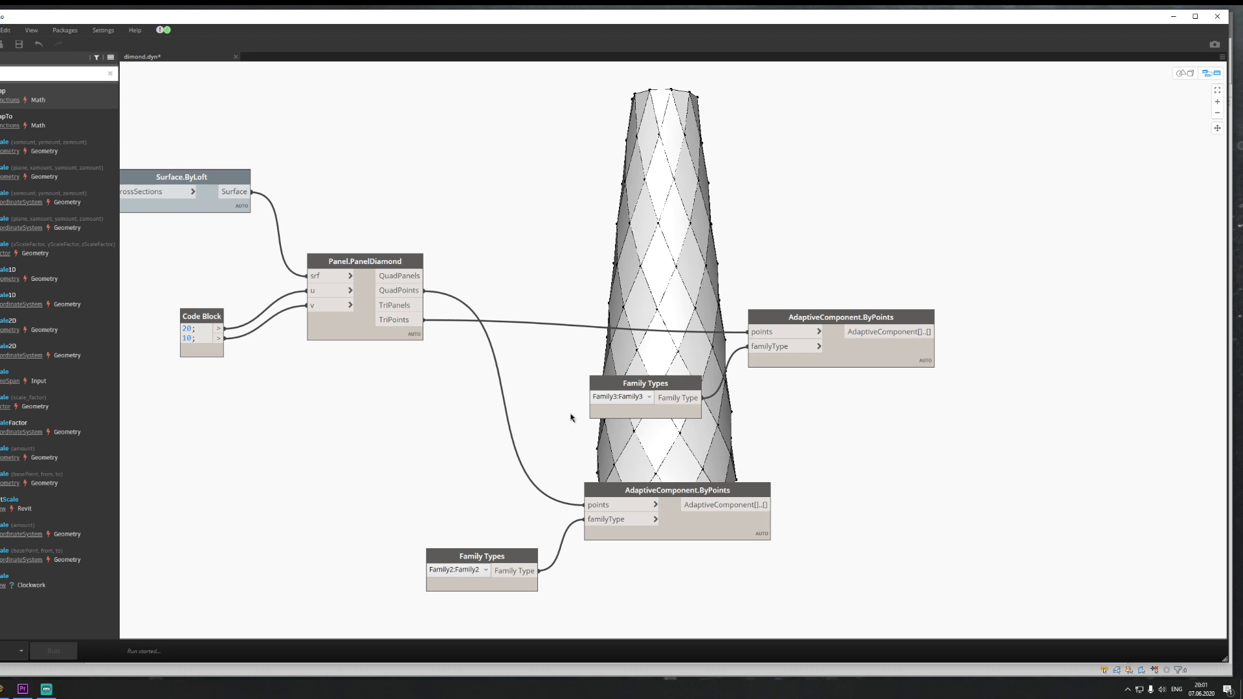
Step: Switch to Revit and select all instances of the triangular Family3 panels on the tower
{"action": "left_click", "coordinate": [1175, 18]}
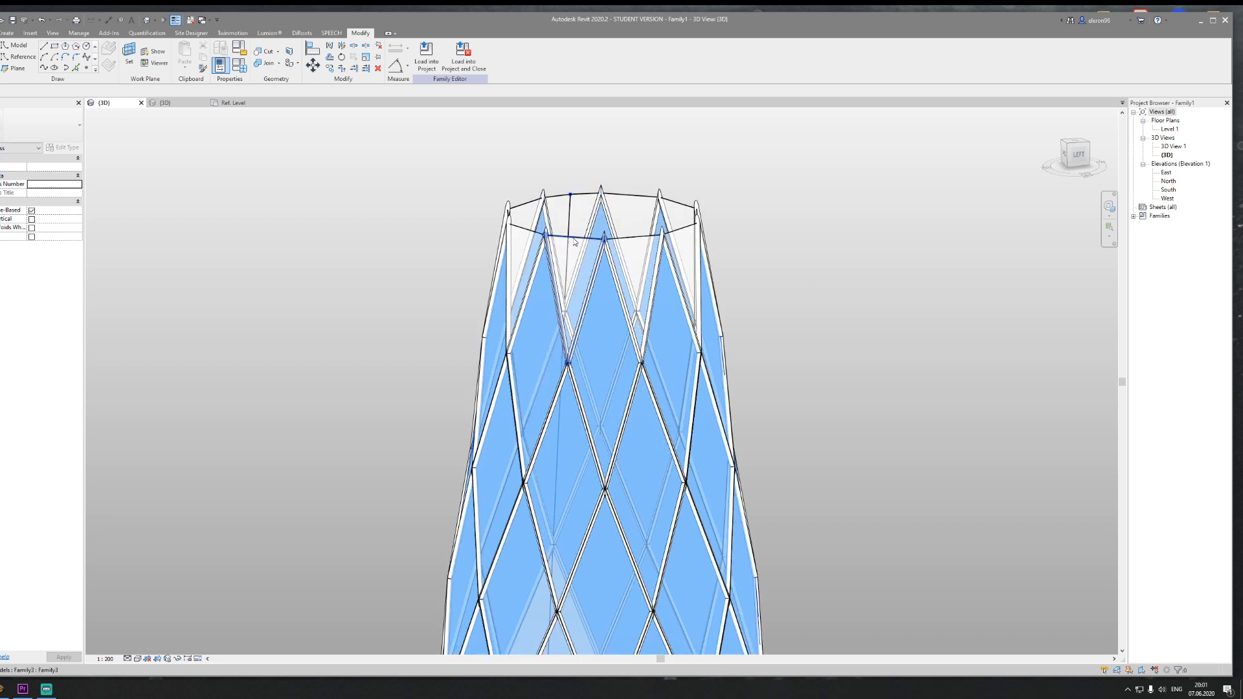
{"action": "left_click", "coordinate": [575, 238]}
{"action": "right_click", "coordinate": [574, 238]}
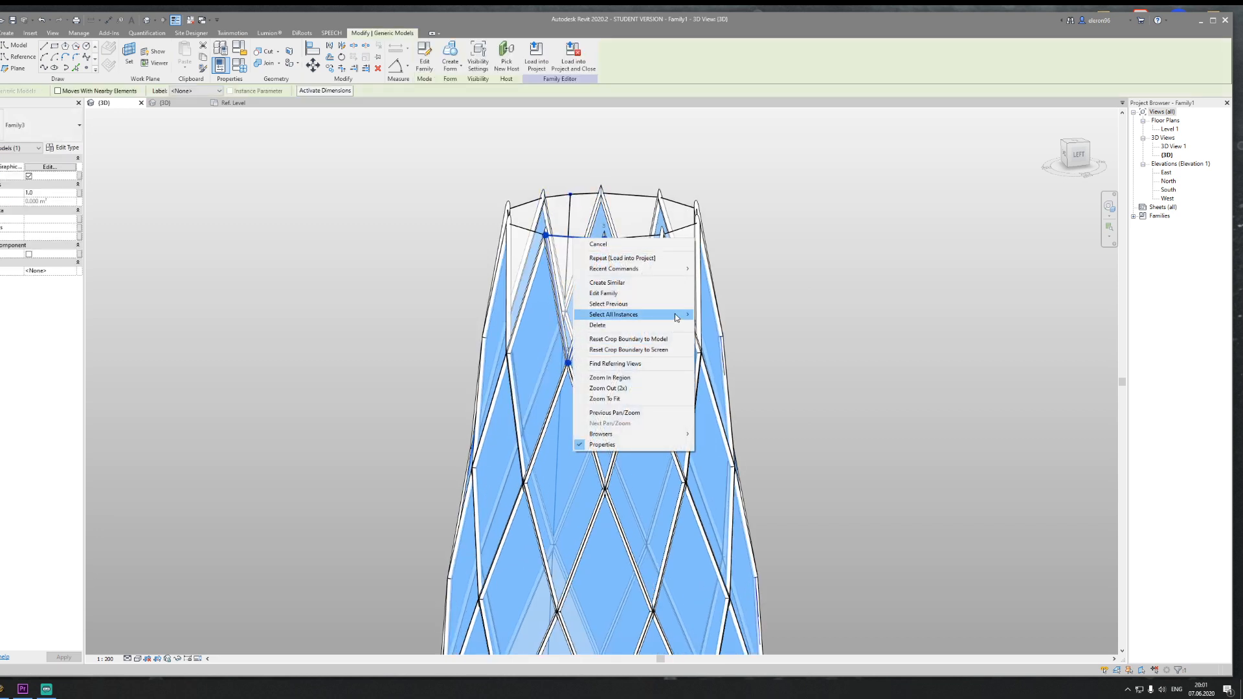
{"action": "mouse_move", "coordinate": [674, 314]}
{"action": "left_click", "coordinate": [729, 325]}
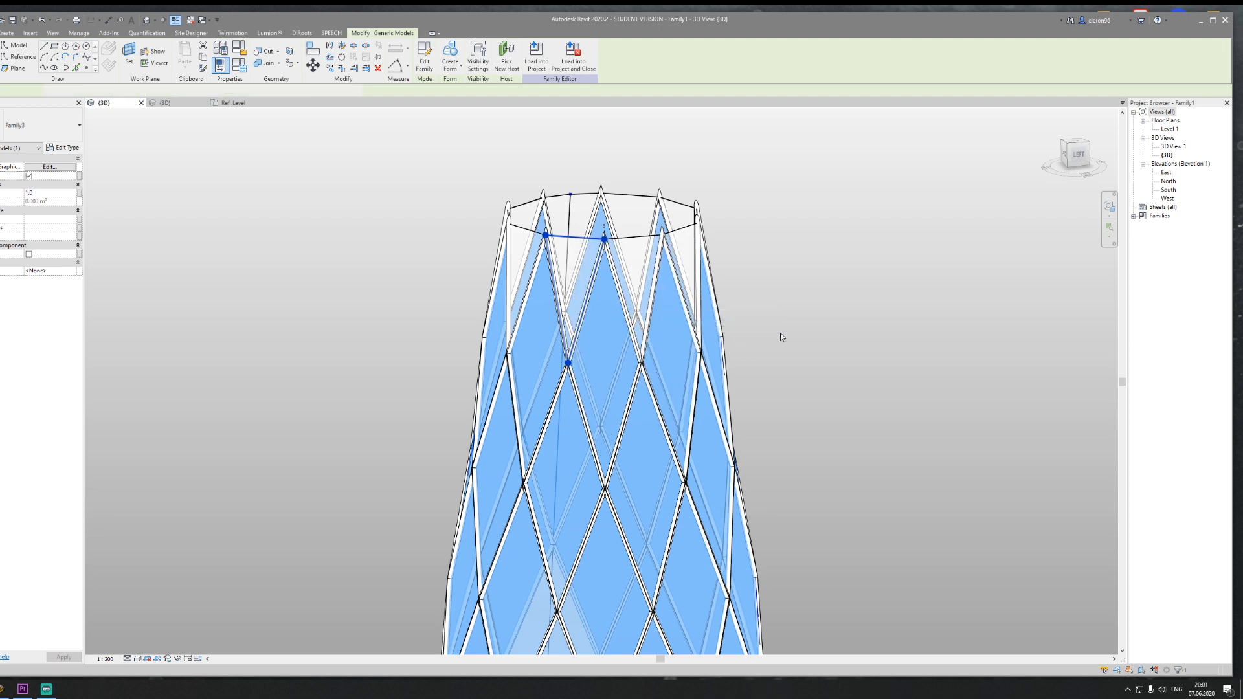
{"action": "left_click", "coordinate": [45, 193]}
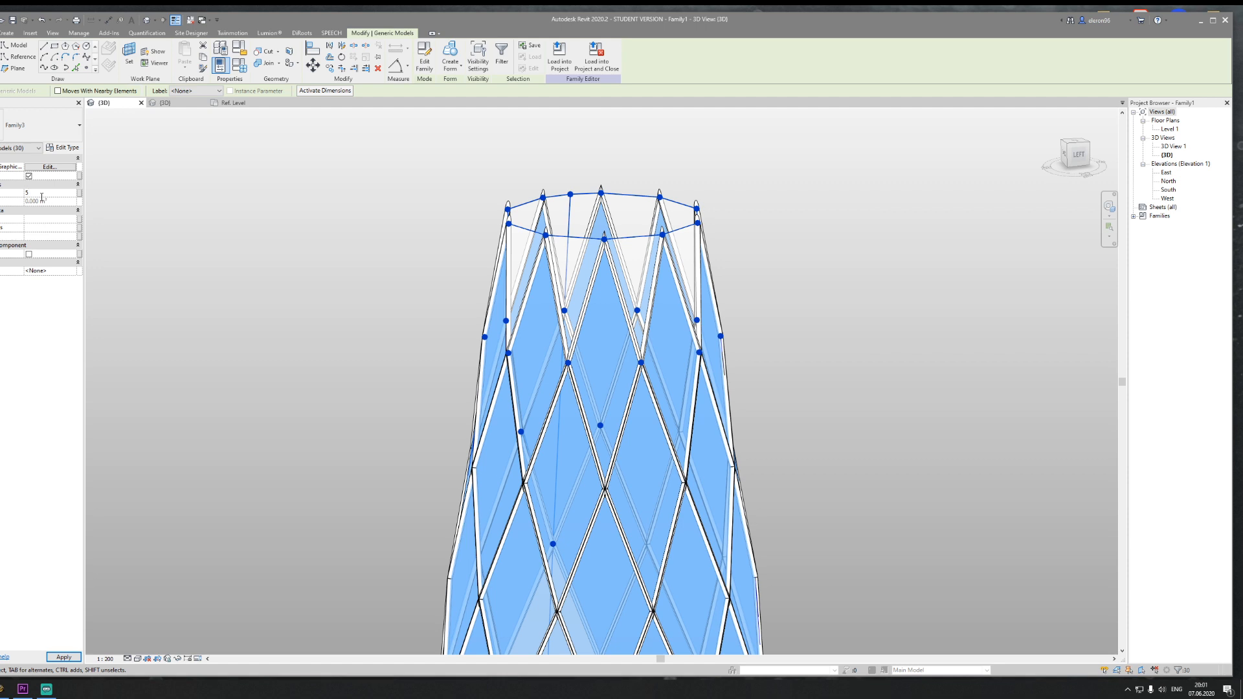
{"action": "key", "text": "Return"}
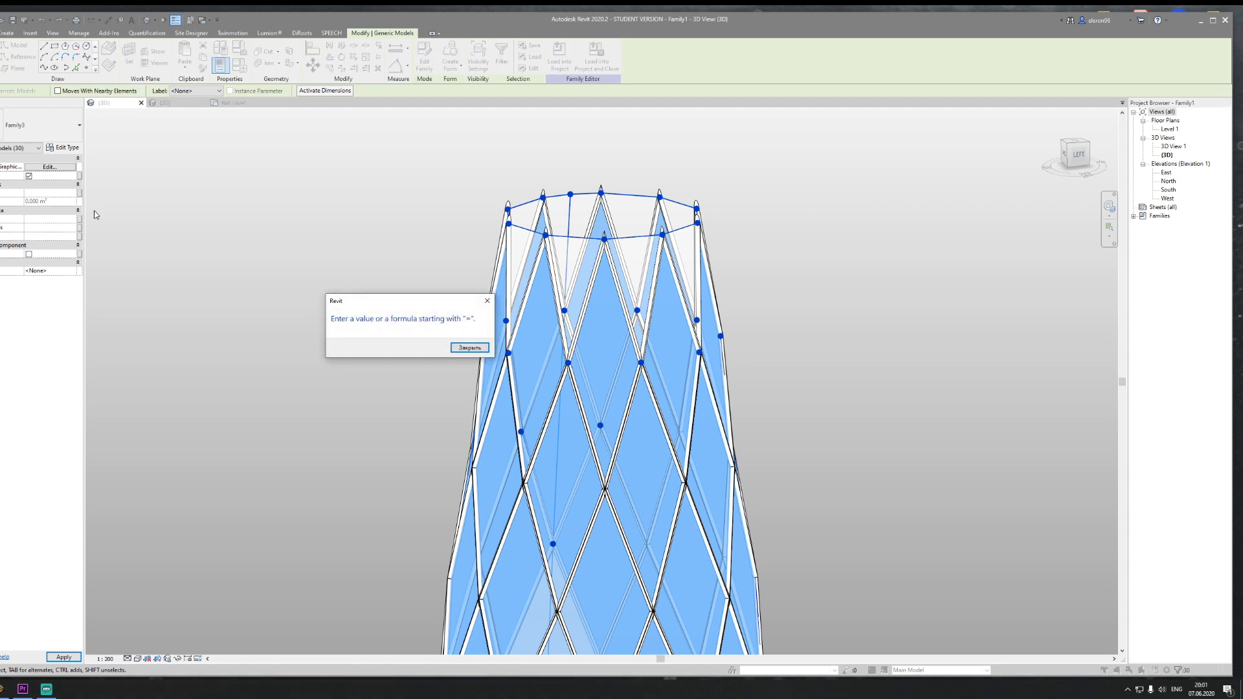
{"action": "left_click", "coordinate": [474, 350]}
Step: Associate the Radius of the selected Family3 panels with the existing Radius family parameter of the tower model
{"action": "left_click", "coordinate": [80, 193]}
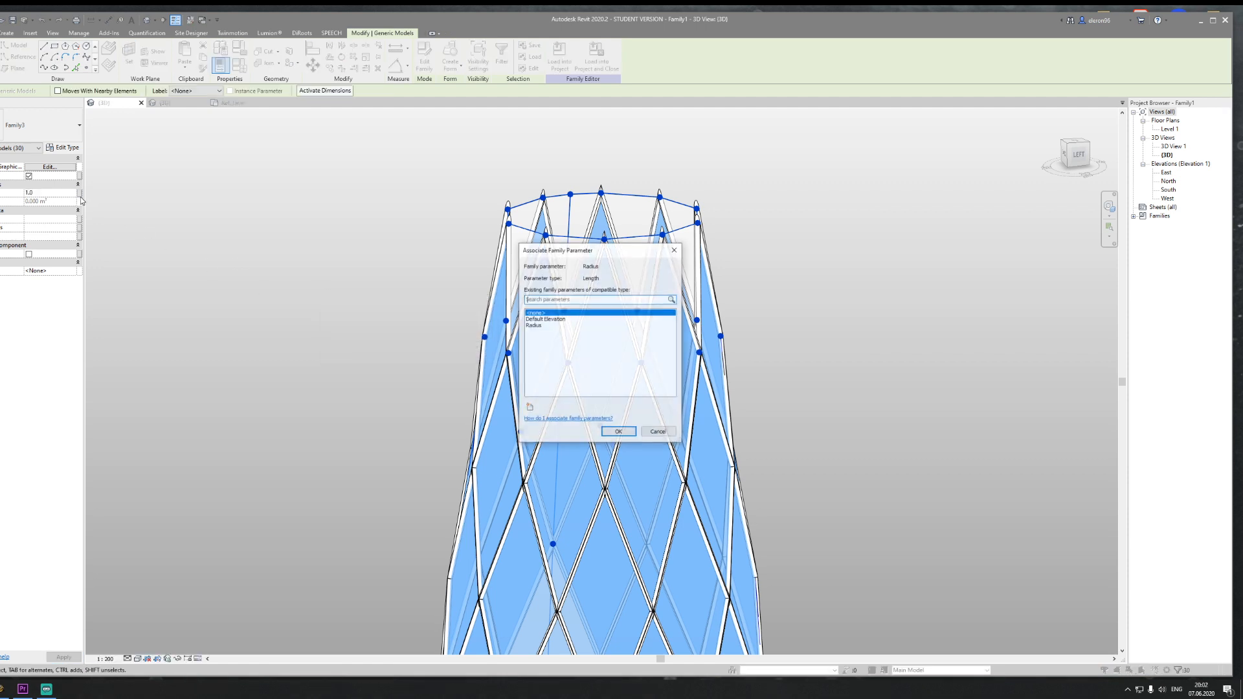
{"action": "left_click", "coordinate": [533, 326]}
{"action": "left_click", "coordinate": [619, 432]}
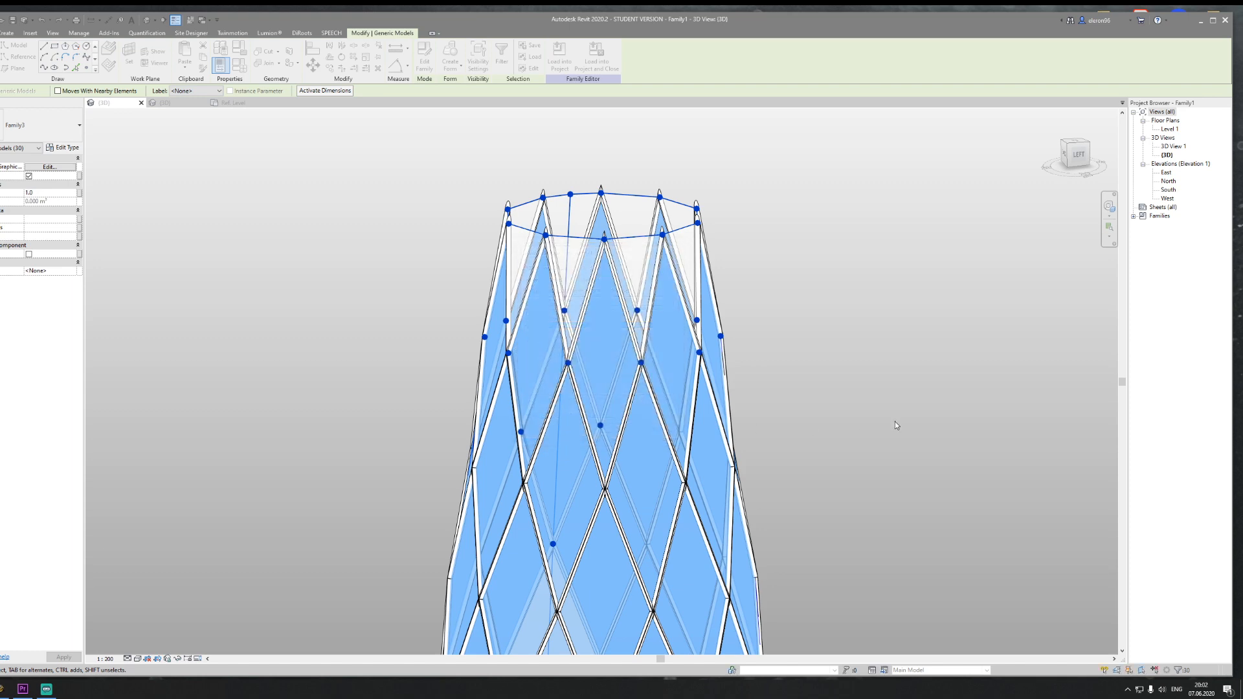
{"action": "left_click", "coordinate": [871, 396]}
Step: Examine the triangular panels along the tower's top rim, base and vertical seam, checking how they join the diamond panels
{"action": "scroll", "coordinate": [870, 393], "scroll_direction": "down", "scroll_amount": 3}
{"action": "middle_click_drag", "start_coordinate": [870, 397], "coordinate": [763, 246]}
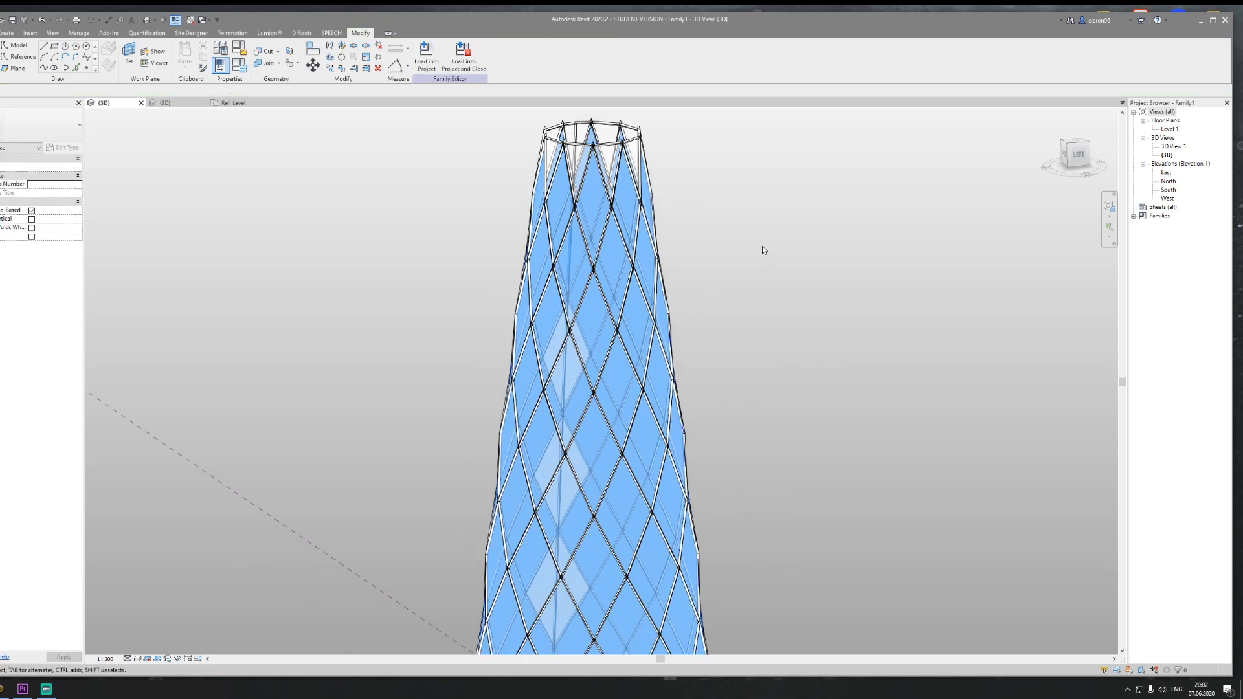
{"action": "middle_click_drag", "start_coordinate": [658, 191], "coordinate": [678, 158], "text": "shift"}
{"action": "scroll", "coordinate": [775, 318], "scroll_direction": "down", "scroll_amount": 3}
{"action": "middle_click_drag", "start_coordinate": [775, 318], "coordinate": [816, 366], "text": "shift"}
{"action": "scroll", "coordinate": [592, 399], "scroll_direction": "up", "scroll_amount": 5}
{"action": "middle_click_drag", "start_coordinate": [591, 401], "coordinate": [563, 321], "text": "shift"}
{"action": "scroll", "coordinate": [559, 320], "scroll_direction": "up", "scroll_amount": 3}
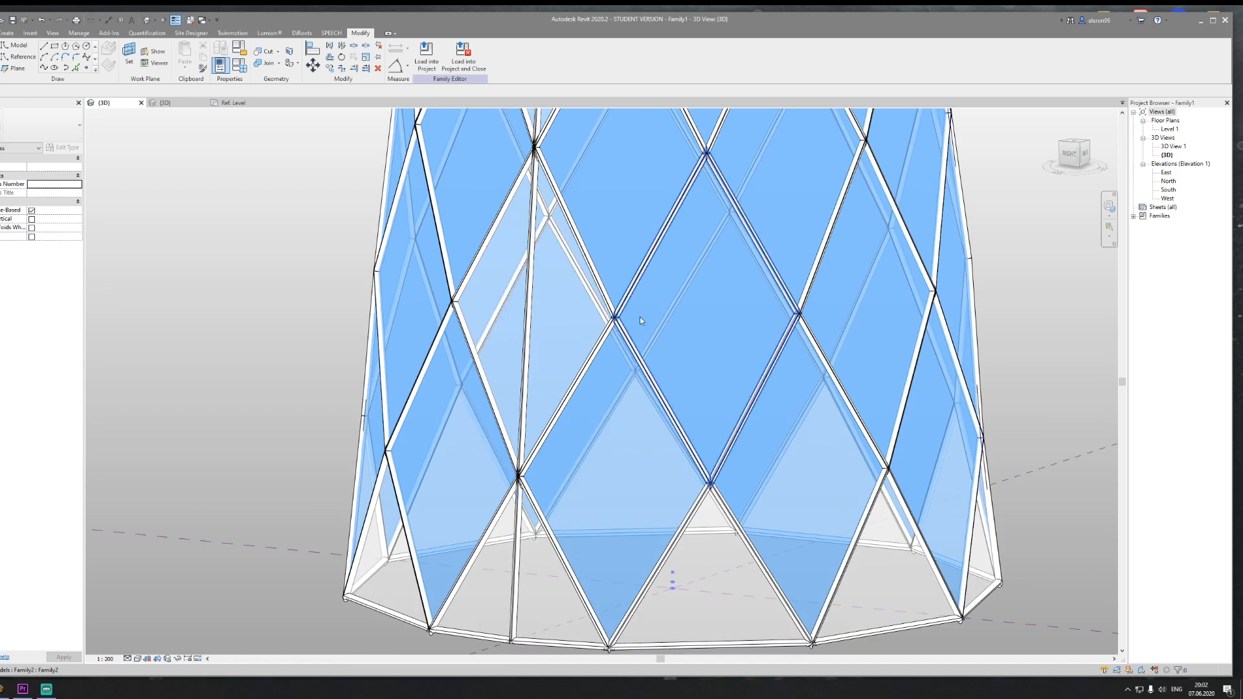
{"action": "left_click", "coordinate": [472, 277]}
{"action": "left_click", "coordinate": [601, 281]}
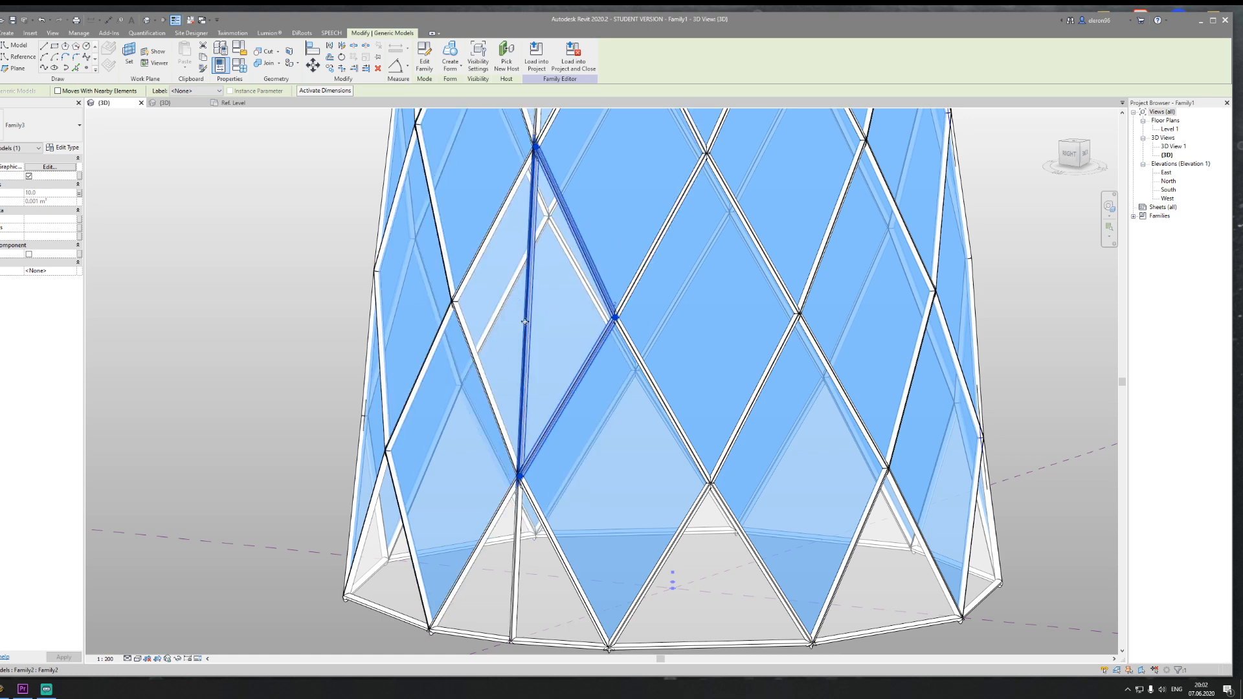
{"action": "left_click", "coordinate": [351, 357]}
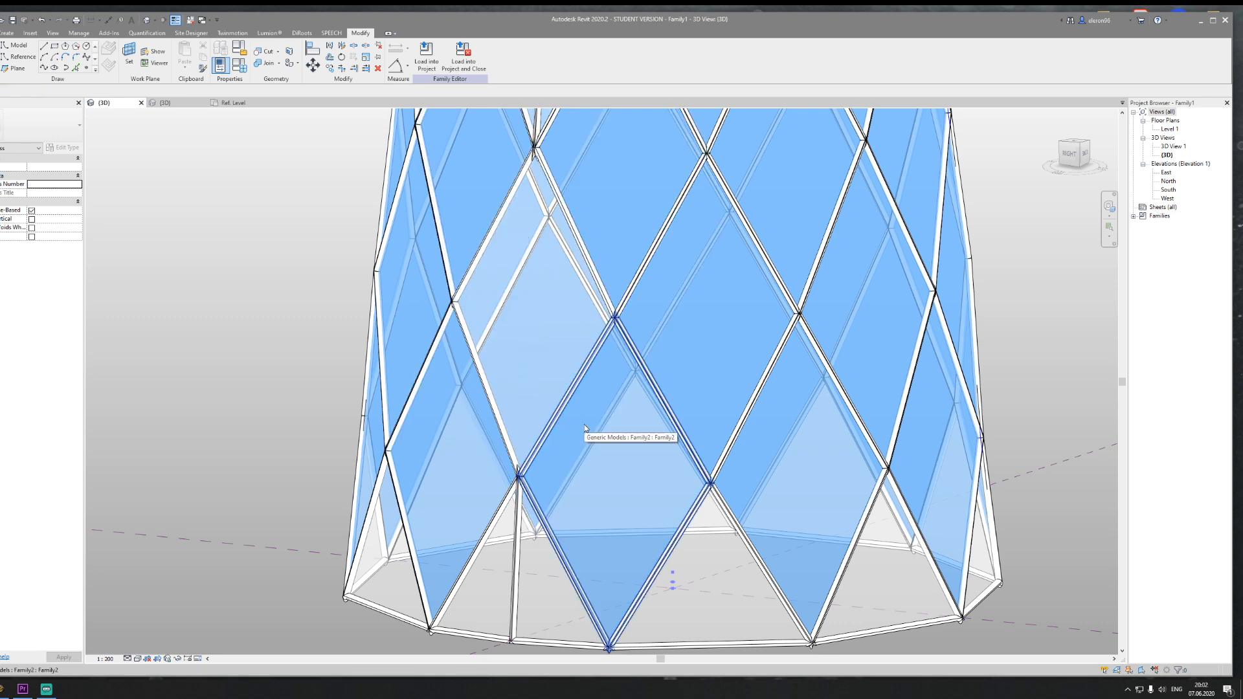
{"action": "scroll", "coordinate": [585, 429], "scroll_direction": "down", "scroll_amount": 8}
{"action": "middle_click_drag", "start_coordinate": [612, 332], "coordinate": [400, 489]}
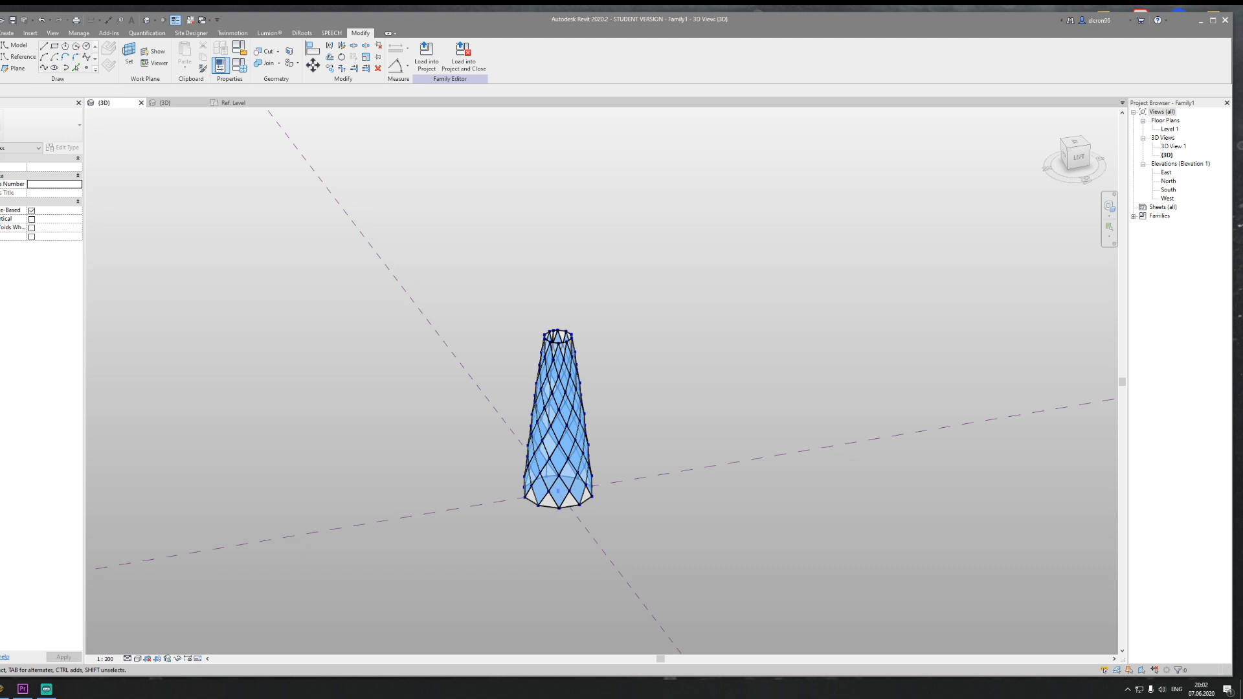
Step: Switch to Dynamo and add a Rhythm.WhatTheNode node to the graph
{"action": "mouse_move", "coordinate": [2, 689]}
{"action": "left_click", "coordinate": [13, 651]}
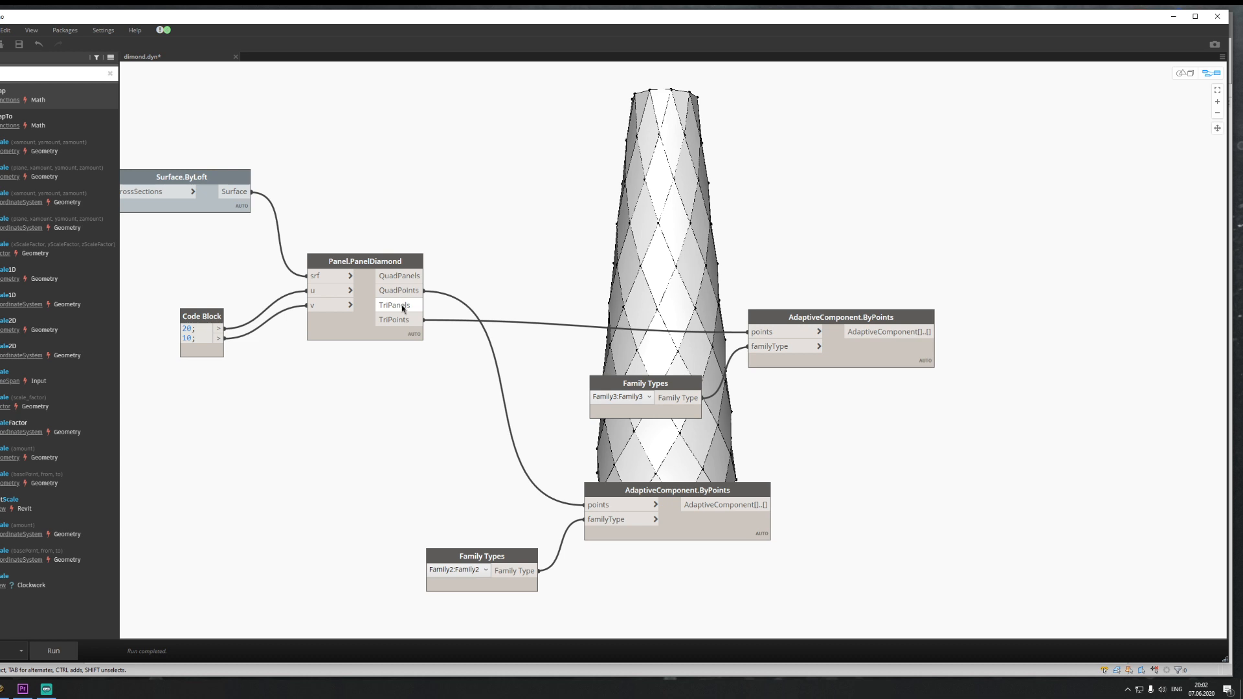
{"action": "right_click", "coordinate": [591, 270]}
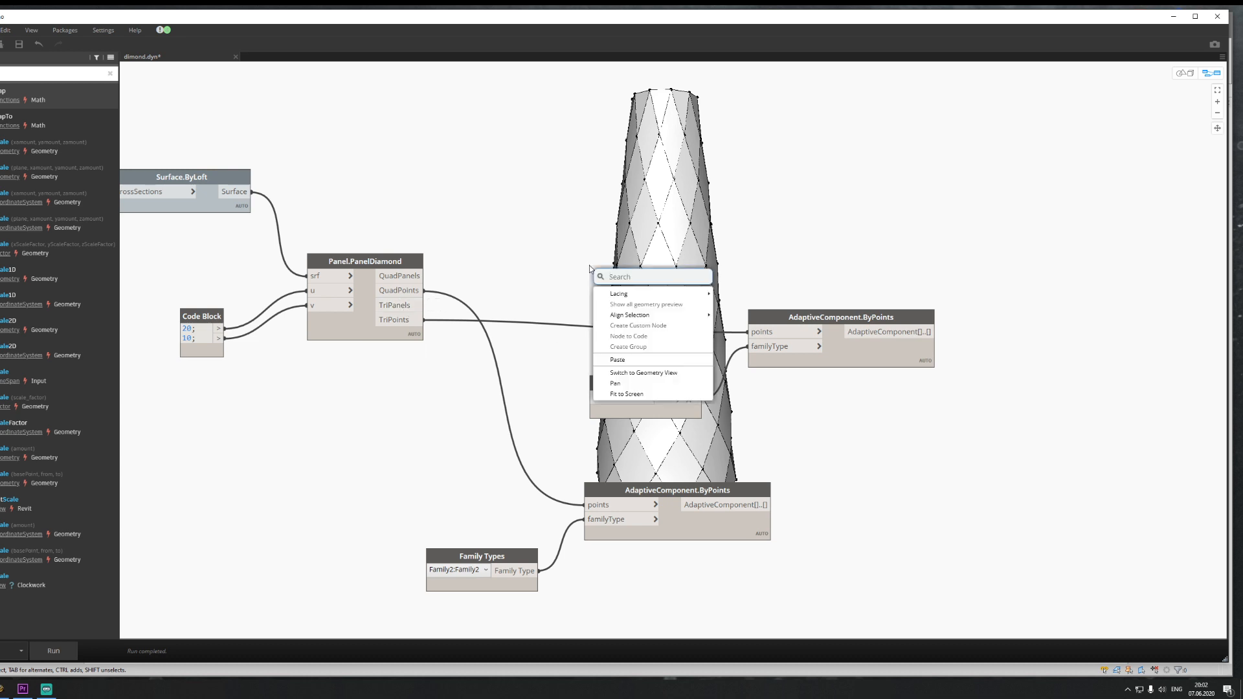
{"action": "type", "text": "what"}
{"action": "key", "text": "Return"}
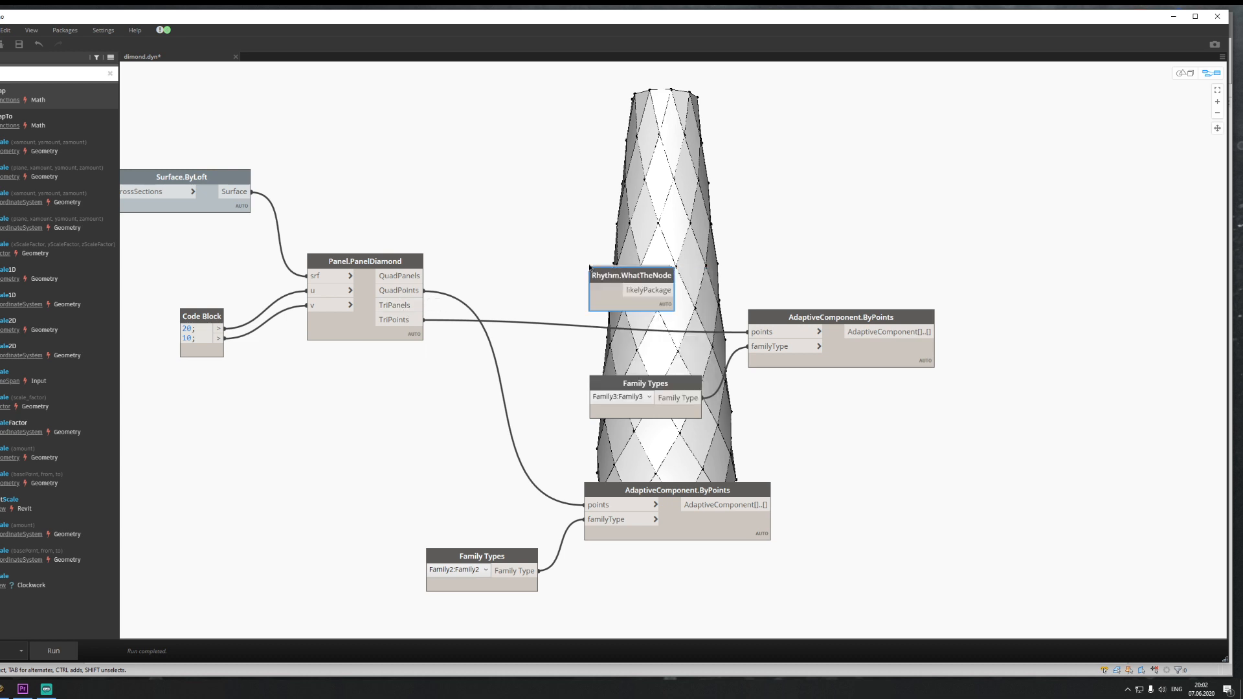
Step: Add a Watch node and connect the TriPanels output of Panel.PanelDiamond to it
{"action": "right_click", "coordinate": [539, 172]}
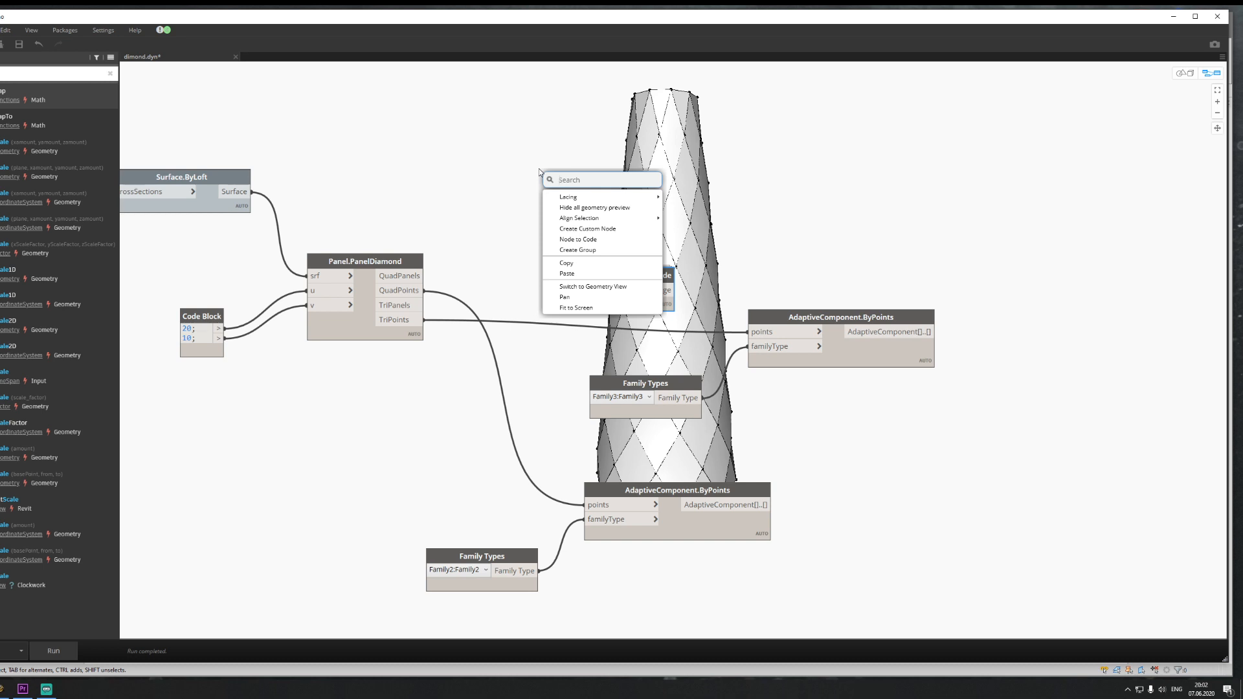
{"action": "type", "text": "wat"}
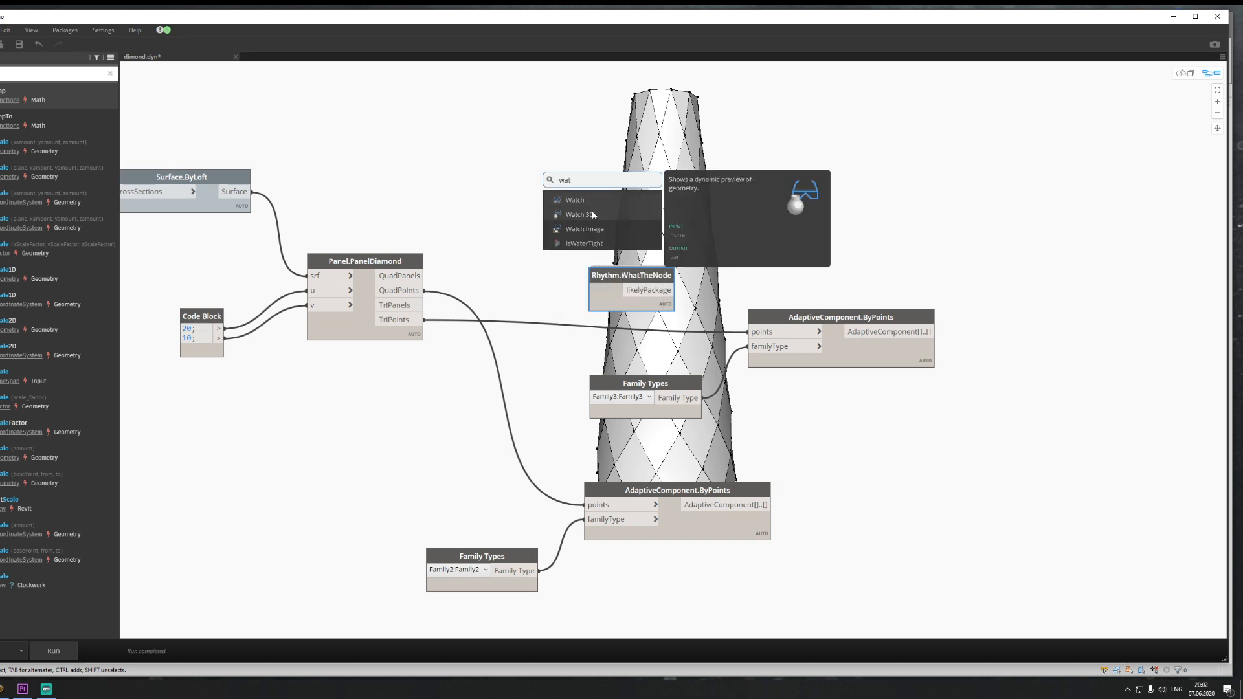
{"action": "left_click", "coordinate": [575, 200]}
{"action": "left_click", "coordinate": [425, 319]}
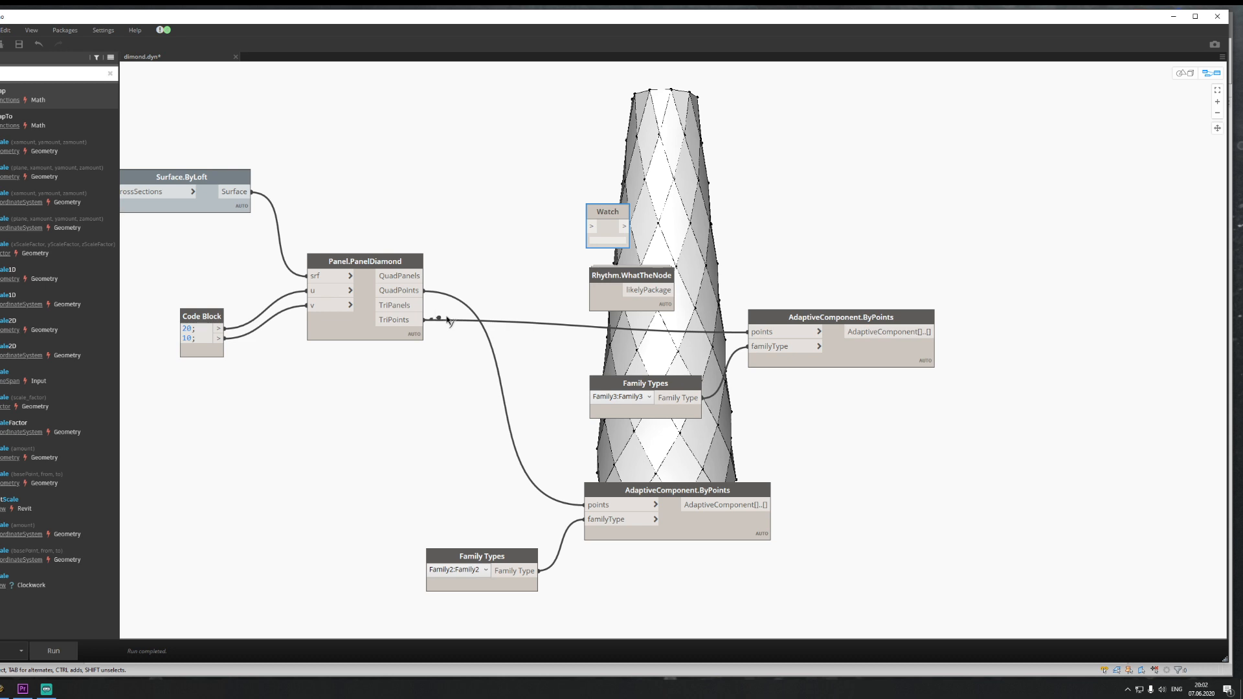
{"action": "left_click", "coordinate": [424, 305]}
{"action": "left_click", "coordinate": [590, 226]}
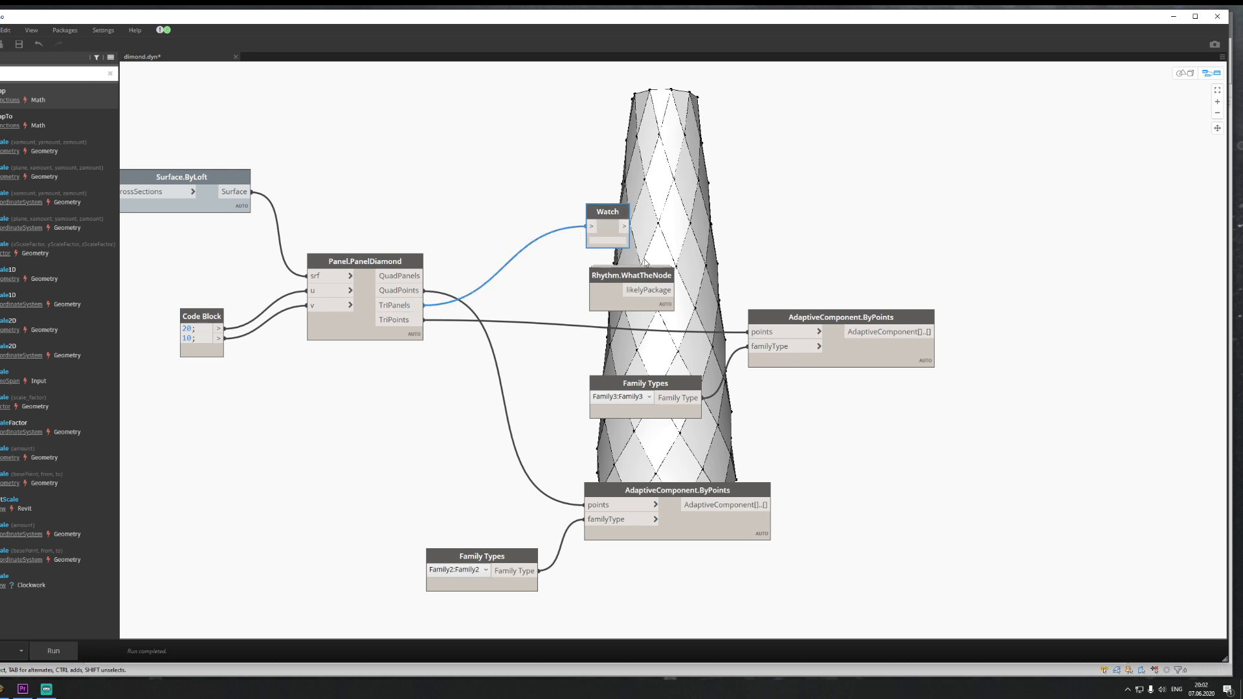
Step: Run the graph to list the triangular panels and move the Watch node closer to Panel.PanelDiamond
{"action": "left_click", "coordinate": [72, 647]}
{"action": "left_click_drag", "start_coordinate": [611, 215], "coordinate": [504, 156]}
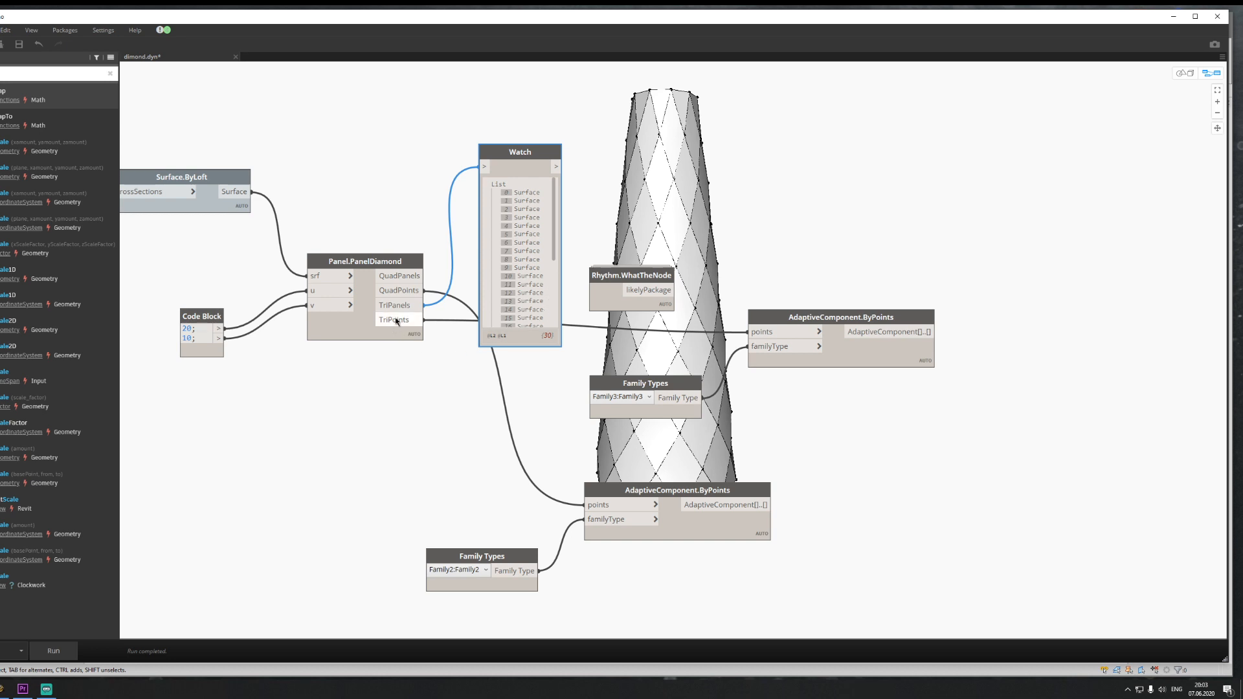
{"action": "mouse_move", "coordinate": [397, 322]}
{"action": "left_click_drag", "start_coordinate": [513, 157], "coordinate": [529, 161]}
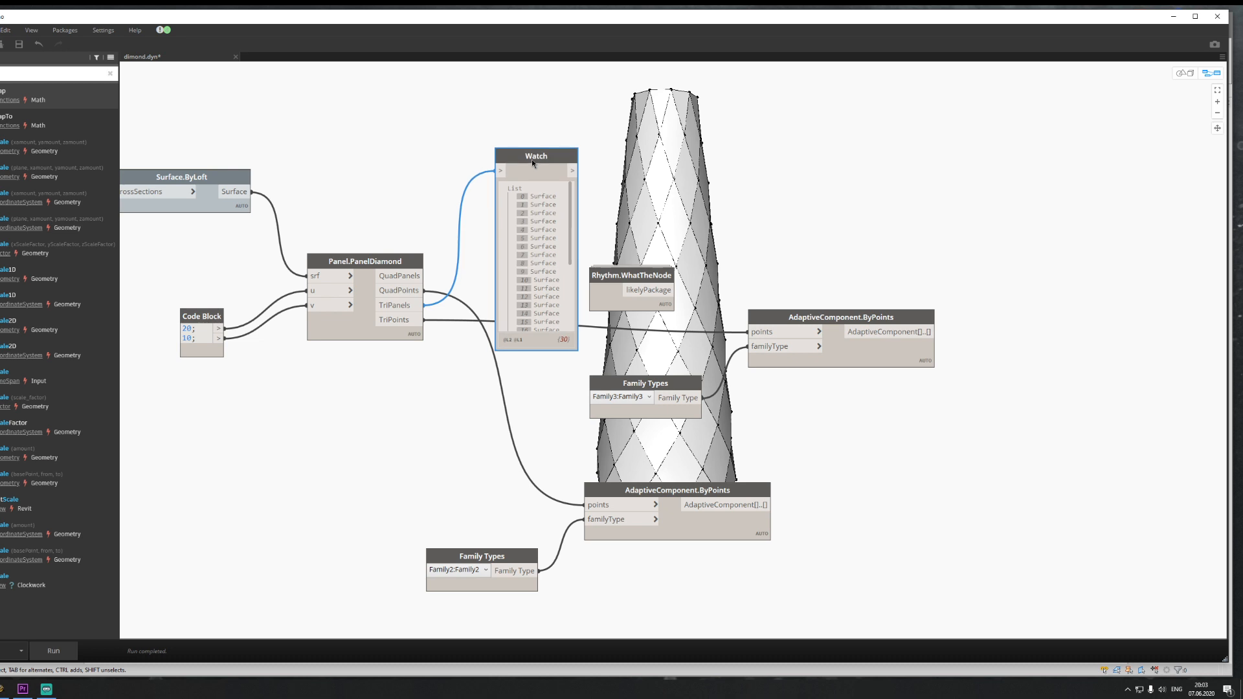
Step: Select the Panel.PanelDiamond node to highlight its panels in the geometry preview
{"action": "middle_click_drag", "start_coordinate": [588, 220], "coordinate": [566, 309]}
{"action": "middle_click_drag", "start_coordinate": [381, 312], "coordinate": [408, 315]}
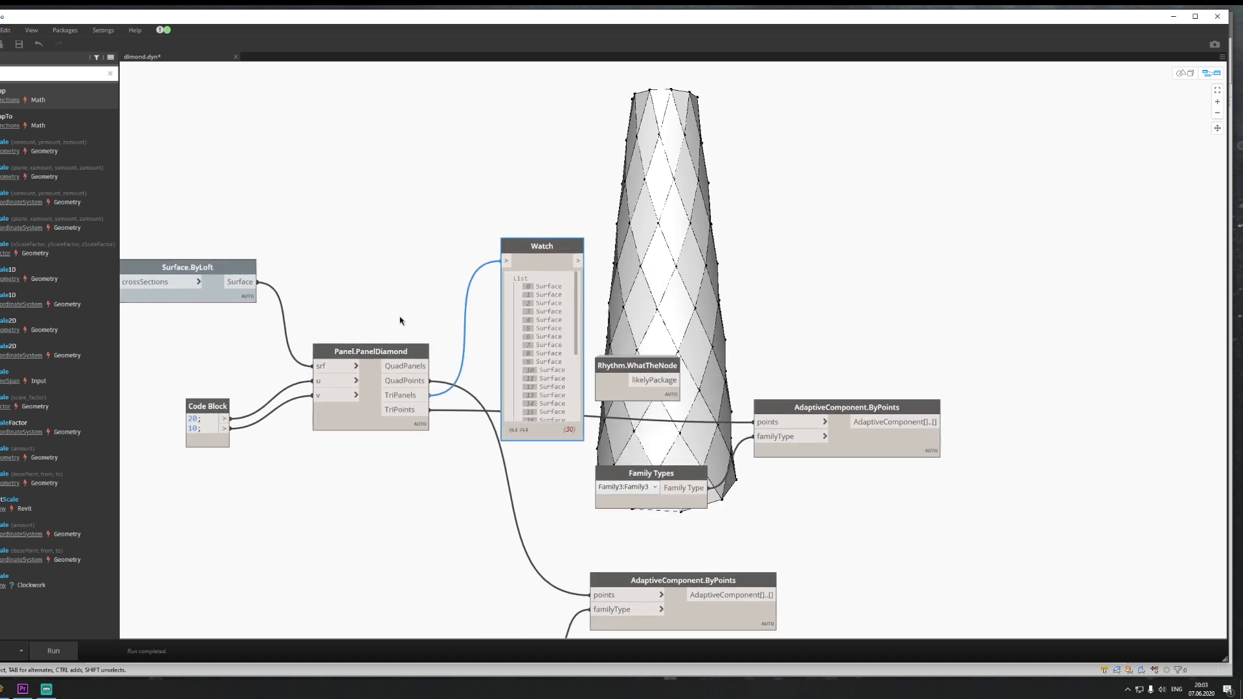
{"action": "left_click", "coordinate": [366, 353]}
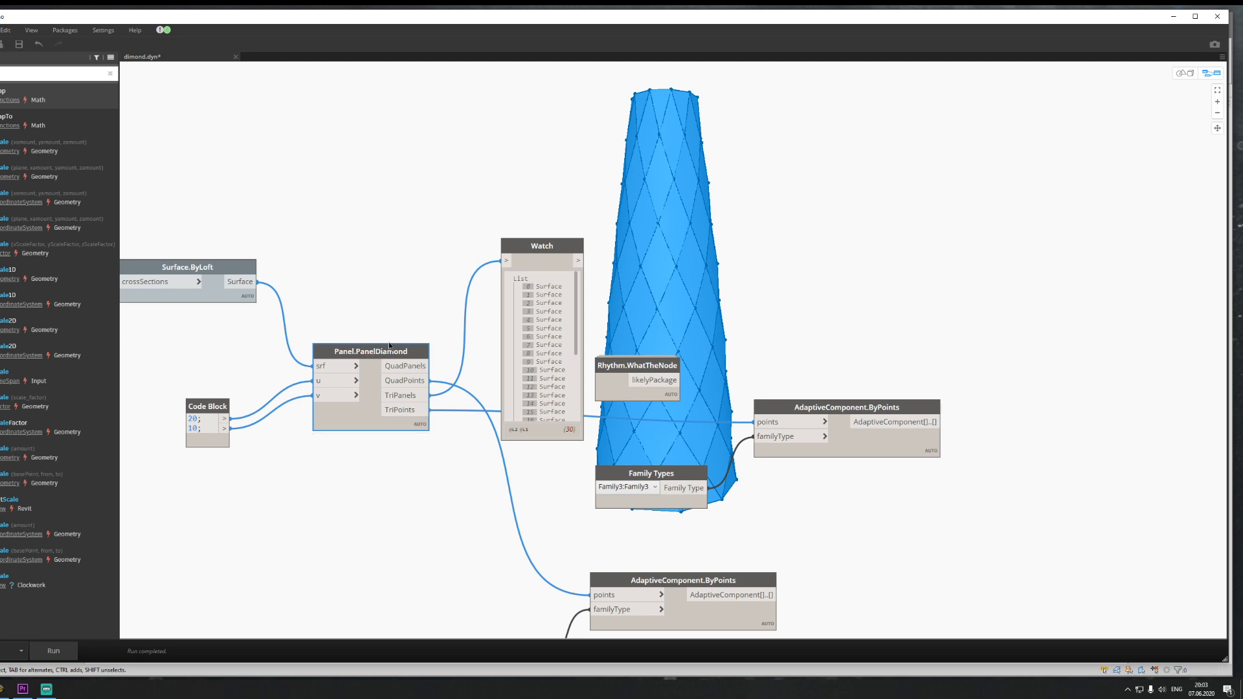
Step: Duplicate the Panel.PanelDiamond node, rearrange the original and Watch nodes, and connect the original's QuadPanels output to the copy's srf input
{"action": "key", "text": "ctrl+c"}
{"action": "key", "text": "ctrl+v"}
{"action": "left_click_drag", "start_coordinate": [542, 359], "coordinate": [850, 197]}
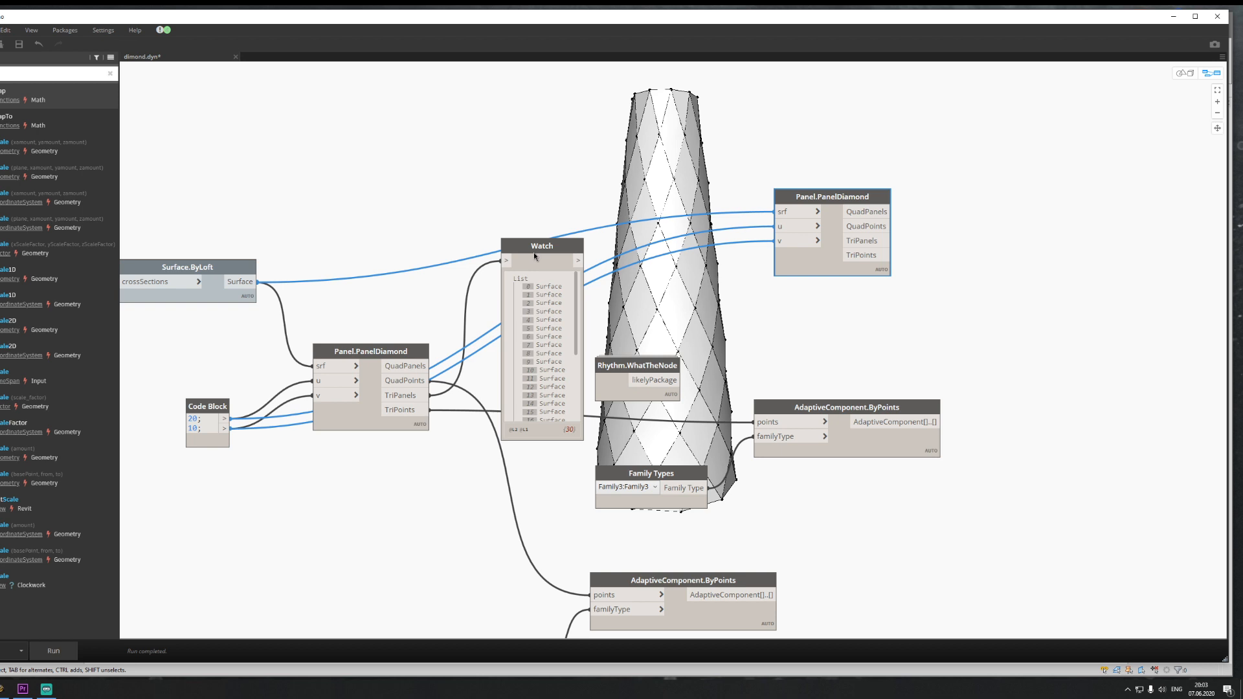
{"action": "left_click_drag", "start_coordinate": [535, 257], "coordinate": [519, 466]}
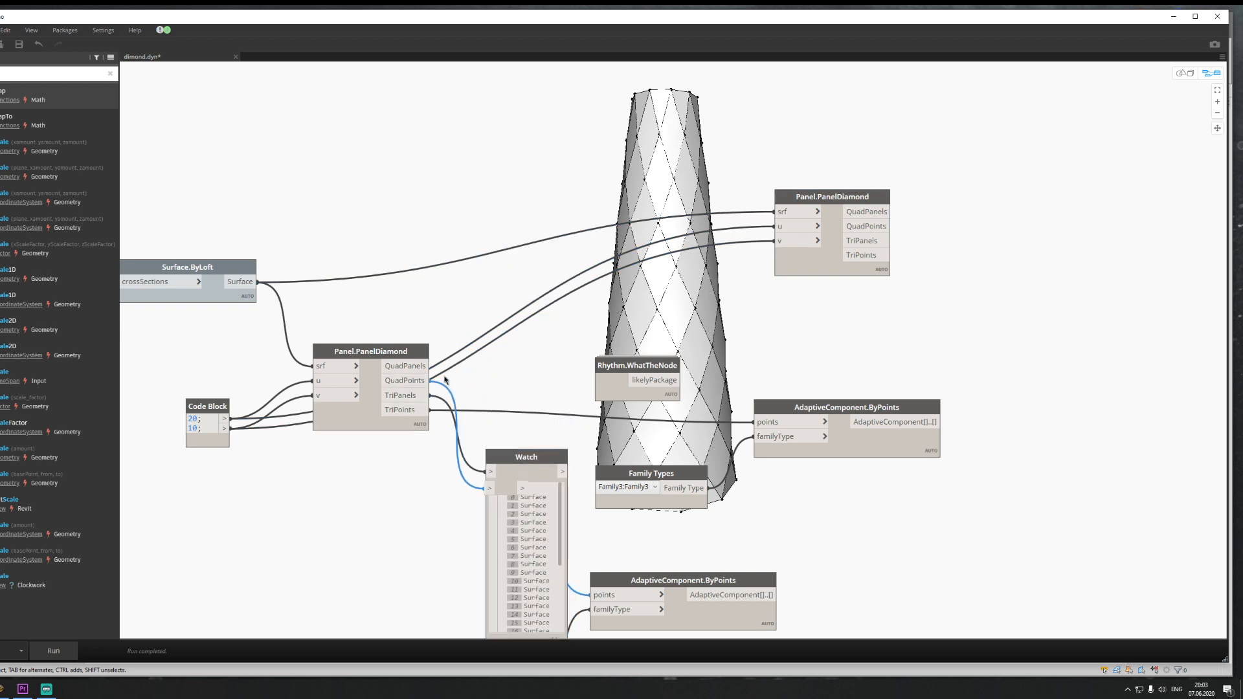
{"action": "left_click_drag", "start_coordinate": [396, 354], "coordinate": [413, 293]}
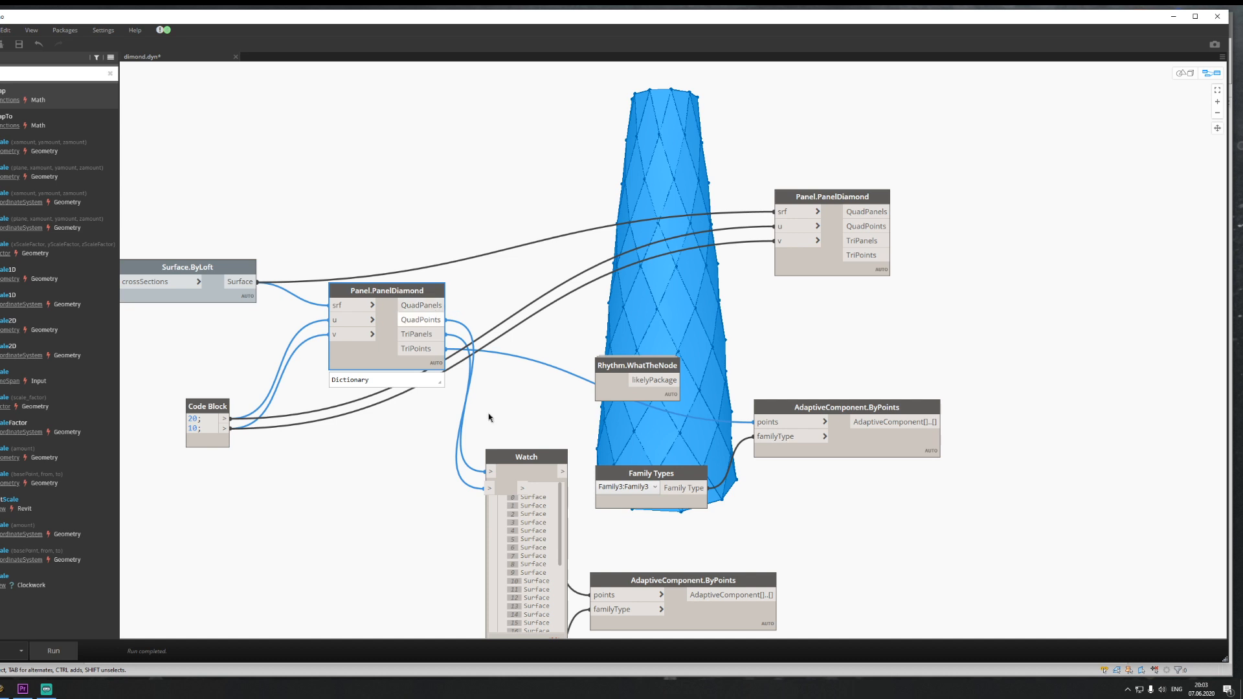
{"action": "left_click_drag", "start_coordinate": [432, 309], "coordinate": [775, 211]}
{"action": "left_click", "coordinate": [725, 317]}
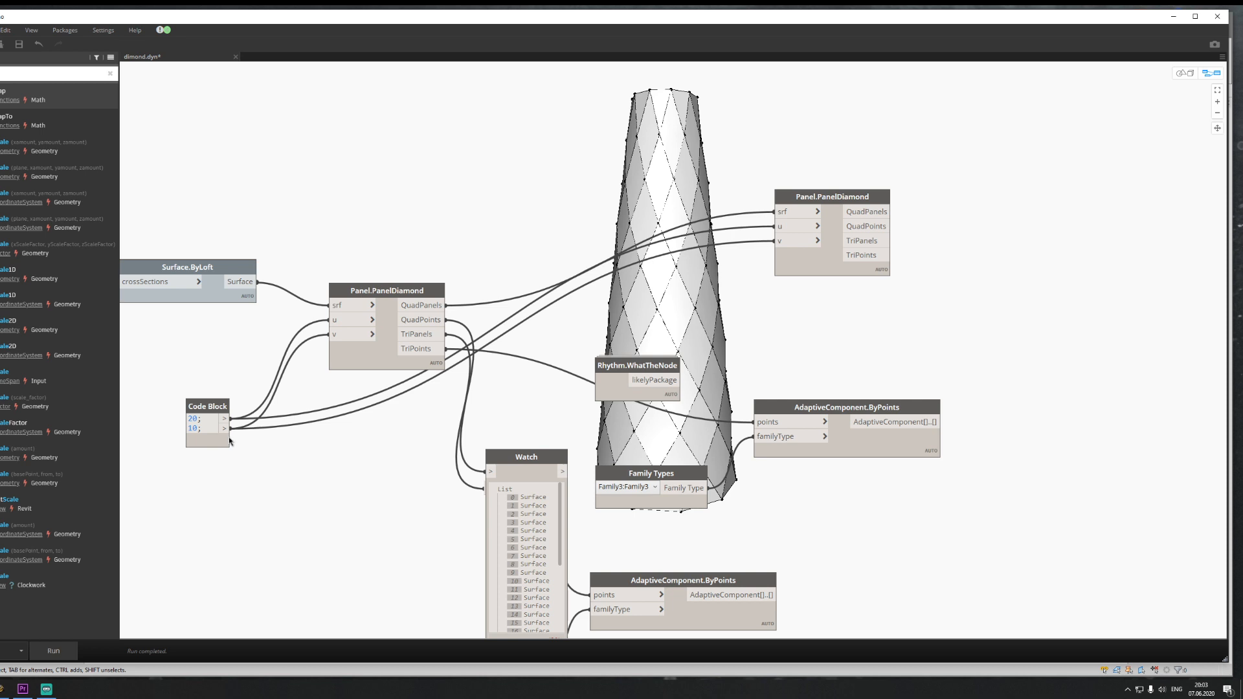
Step: Duplicate the Code Block with 20 and 10 and connect its outputs to the copied Panel.PanelDiamond's u and v inputs
{"action": "left_click", "coordinate": [207, 407]}
{"action": "key", "text": "ctrl+c"}
{"action": "key", "text": "ctrl+v"}
{"action": "left_click_drag", "start_coordinate": [283, 434], "coordinate": [775, 227]}
{"action": "left_click_drag", "start_coordinate": [695, 292], "coordinate": [776, 241]}
Step: Set both values in the copied Code Block to 5 and run the graph
{"action": "double_click", "coordinate": [666, 283]}
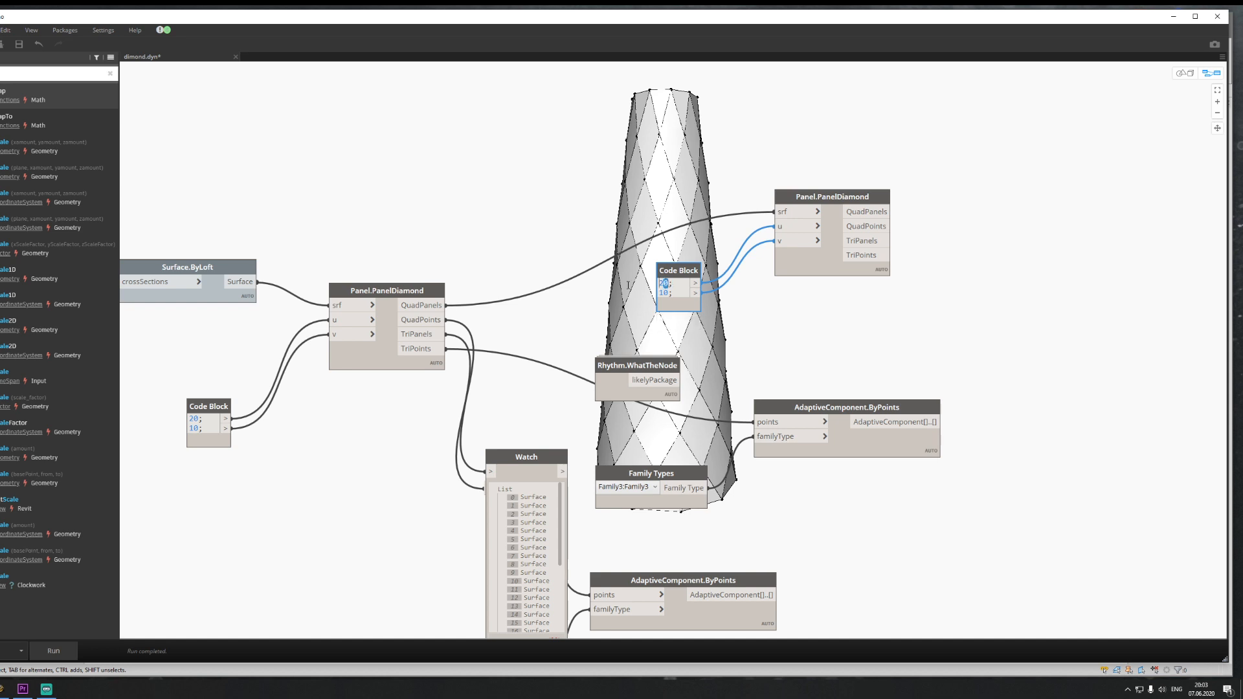
{"action": "type", "text": "5"}
{"action": "left_click_drag", "start_coordinate": [671, 292], "coordinate": [629, 303]}
{"action": "key", "text": "BackSpace"}
{"action": "key", "text": "BackSpace"}
{"action": "type", "text": "5;"}
{"action": "left_click", "coordinate": [736, 283]}
{"action": "left_click", "coordinate": [53, 652]}
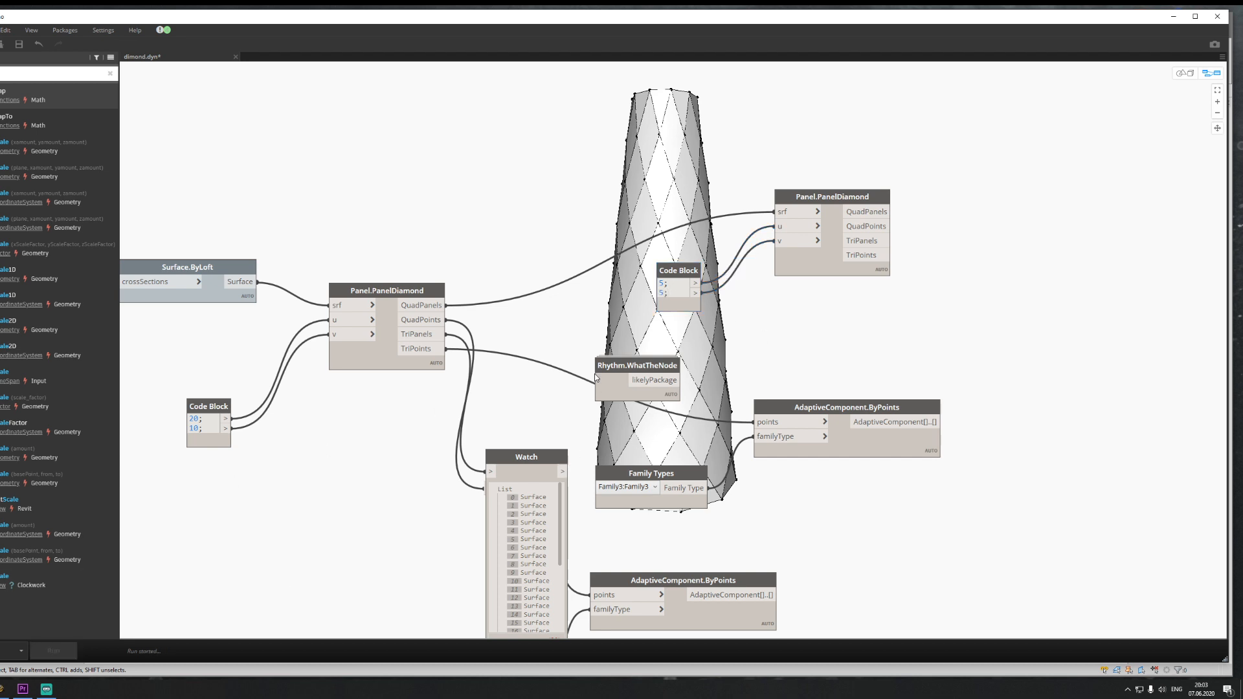
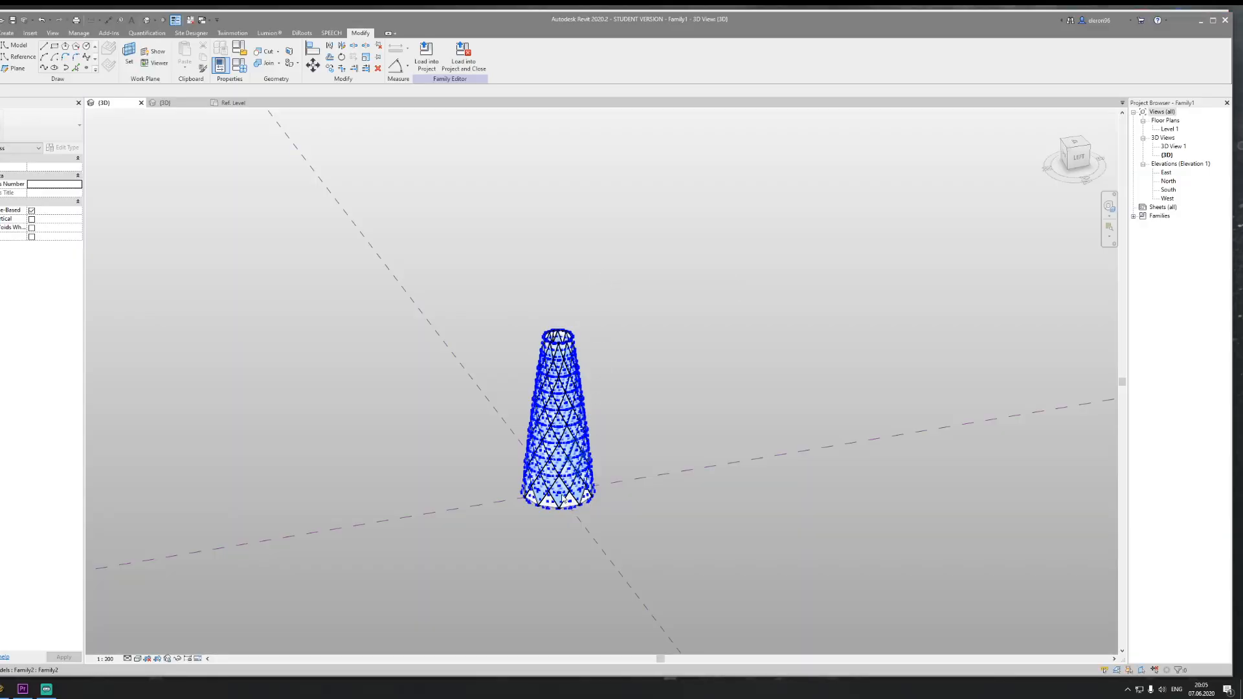
Step: Look at the regenerated tower in Revit's 3D view and switch back to Dynamo
{"action": "scroll", "coordinate": [547, 502], "scroll_direction": "up", "scroll_amount": 2}
{"action": "mouse_move", "coordinate": [4, 687]}
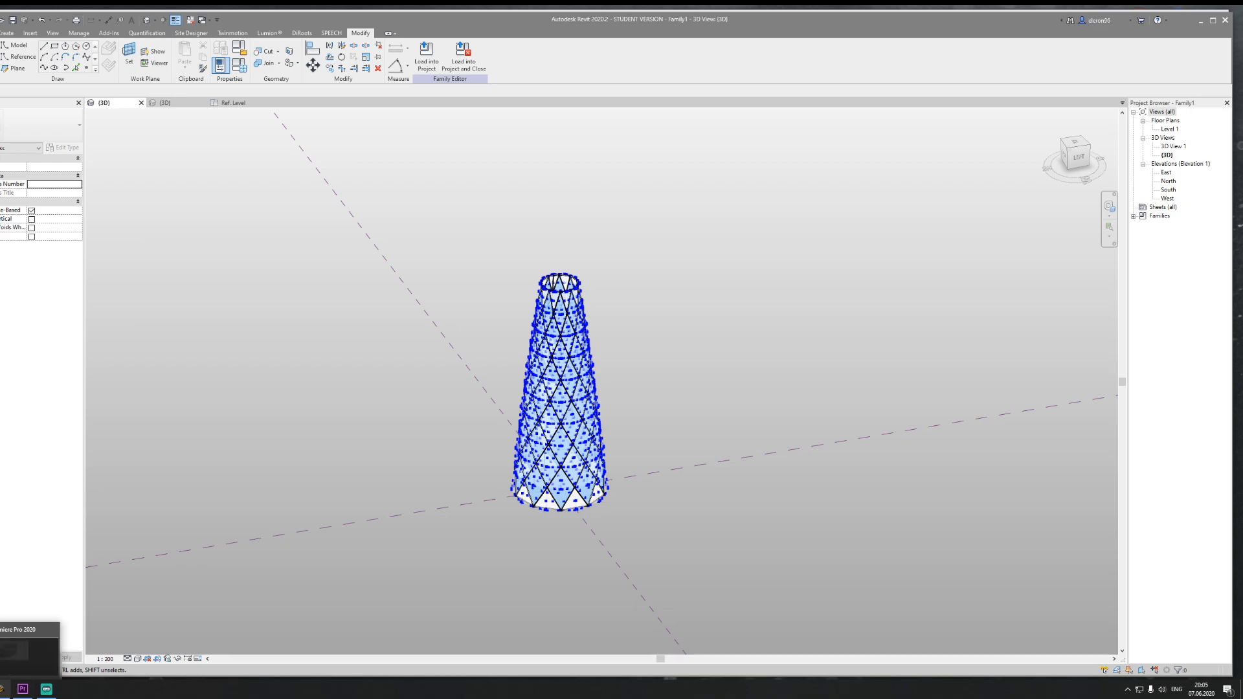
{"action": "left_click", "coordinate": [30, 646]}
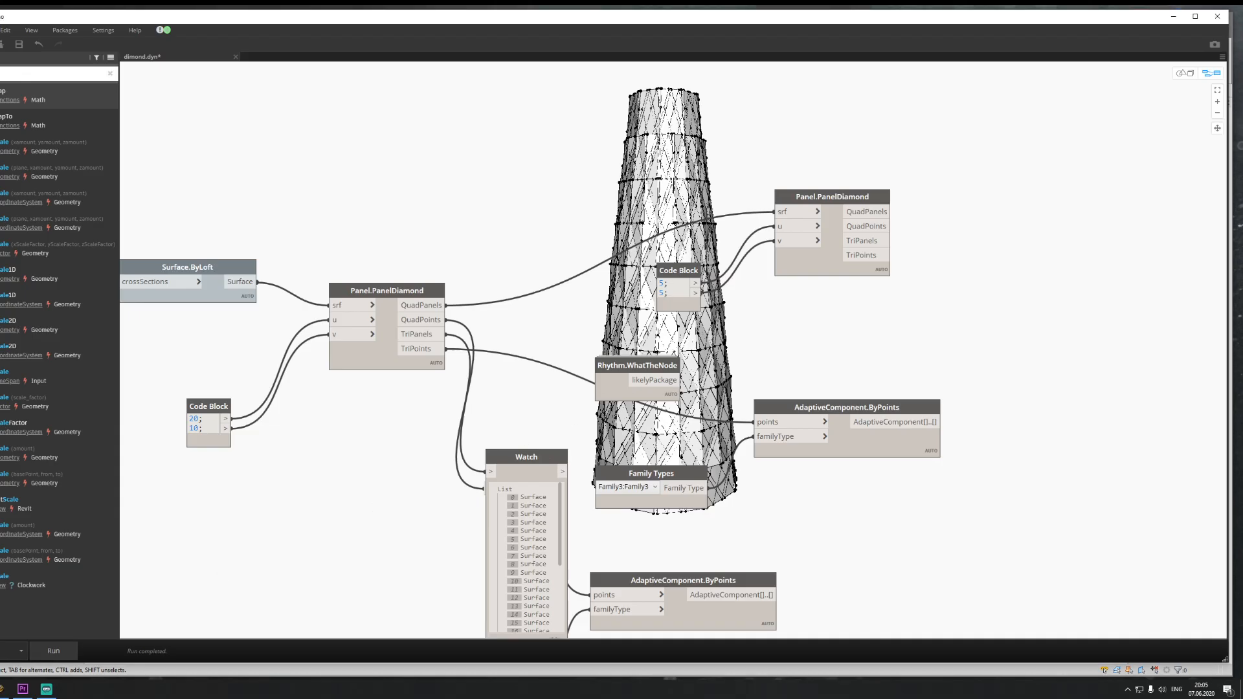
Step: Examine the subdivided diamond panels up close in the 3D background preview and return to graph navigation
{"action": "scroll", "coordinate": [587, 371], "scroll_direction": "up", "scroll_amount": 5}
{"action": "middle_click_drag", "start_coordinate": [586, 369], "coordinate": [557, 359]}
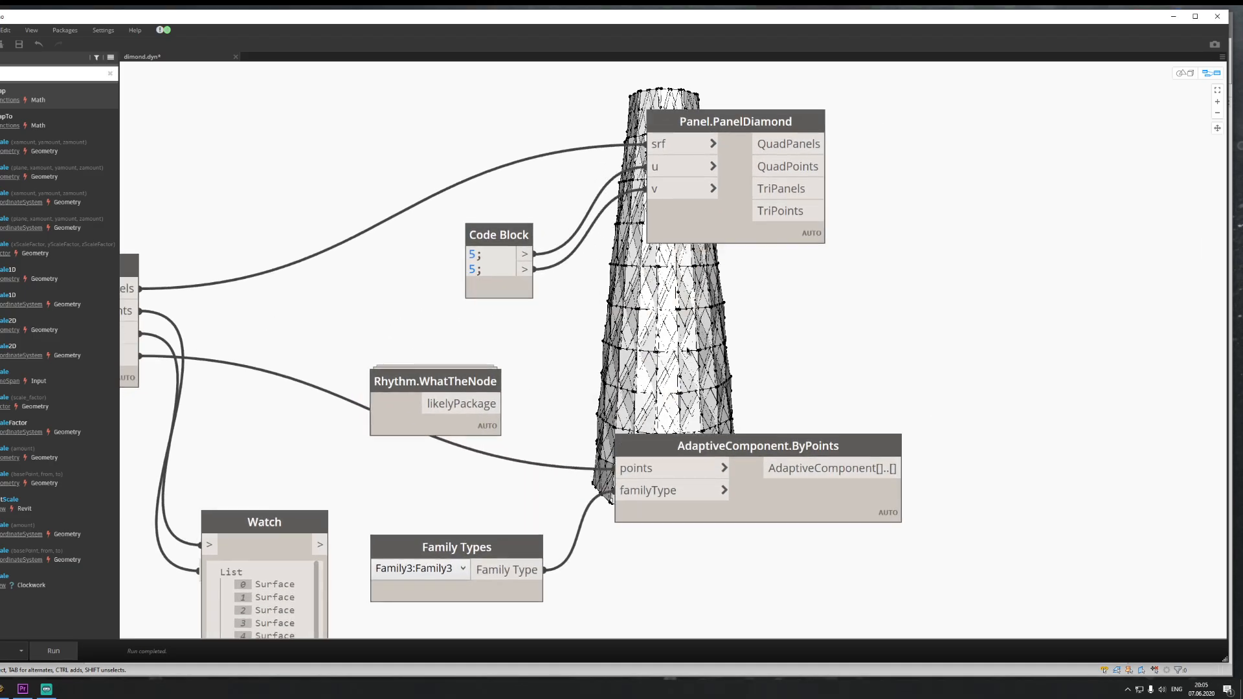
{"action": "middle_click_drag", "start_coordinate": [768, 378], "coordinate": [320, 373]}
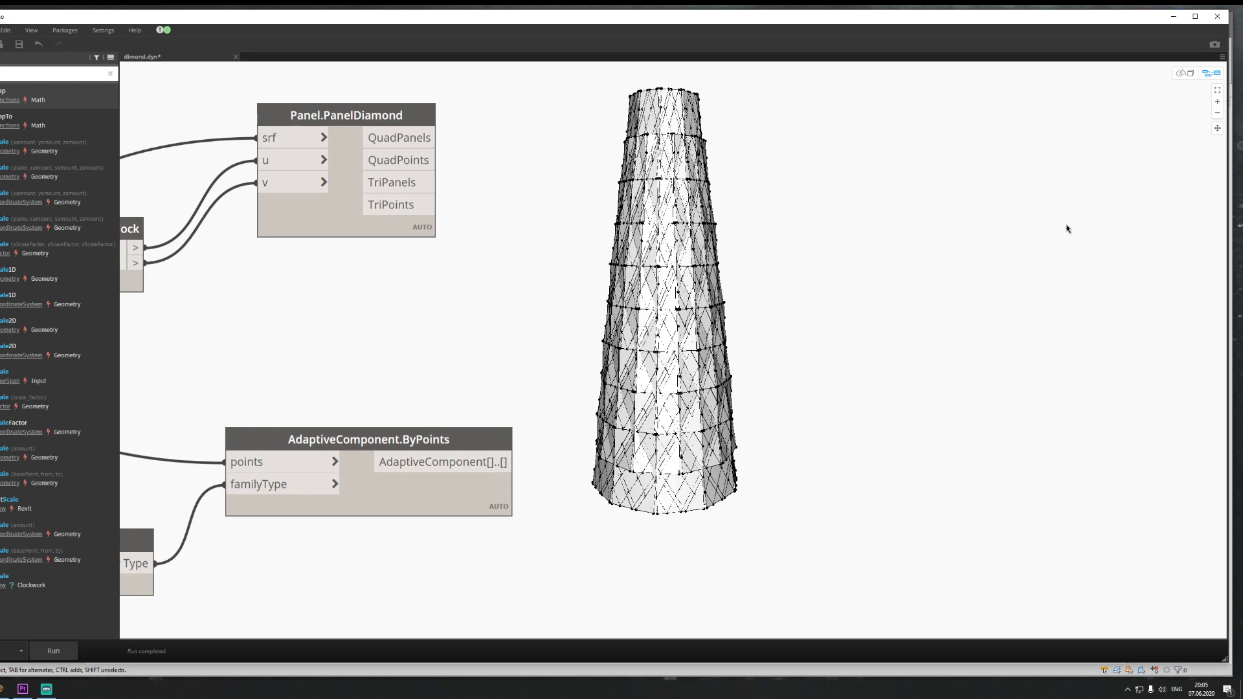
{"action": "left_click", "coordinate": [1183, 73]}
{"action": "scroll", "coordinate": [678, 241], "scroll_direction": "up", "scroll_amount": 3}
{"action": "scroll", "coordinate": [730, 236], "scroll_direction": "up", "scroll_amount": 5}
{"action": "scroll", "coordinate": [729, 236], "scroll_direction": "down", "scroll_amount": 2}
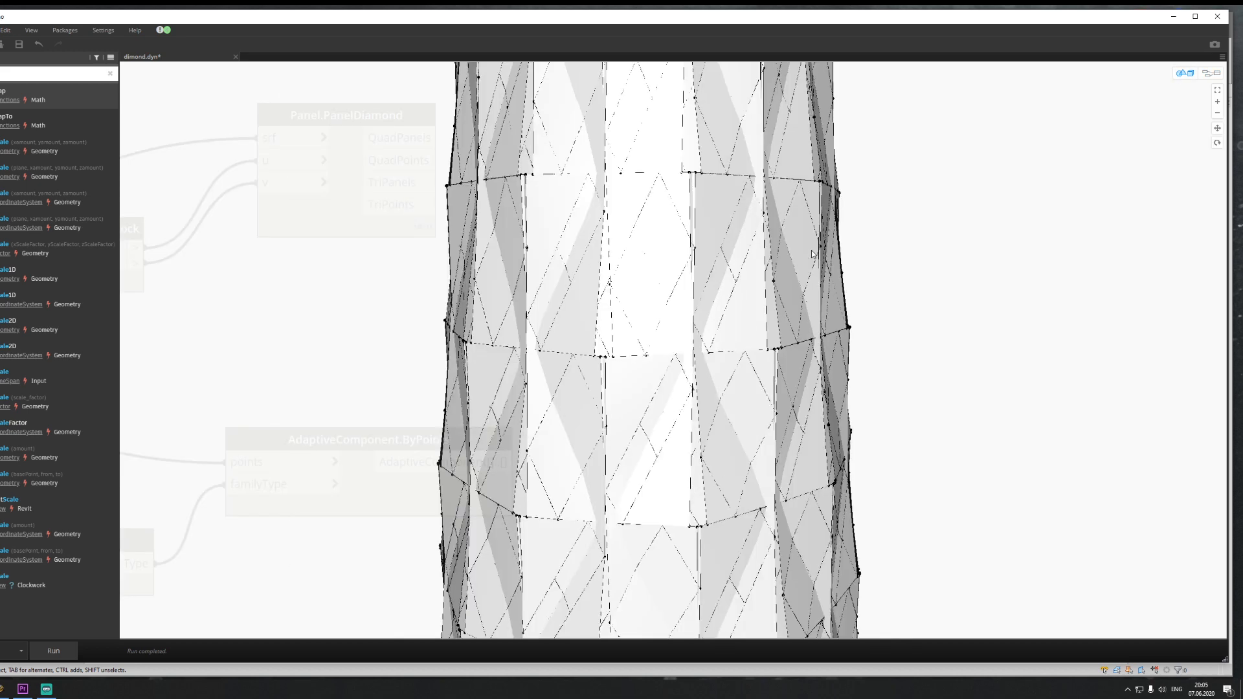
{"action": "left_click", "coordinate": [1211, 73]}
Step: Turn off the geometry preview of the original Panel.PanelDiamond node and of the triangular panels' AdaptiveComponent.ByPoints node
{"action": "middle_click_drag", "start_coordinate": [388, 295], "coordinate": [658, 295]}
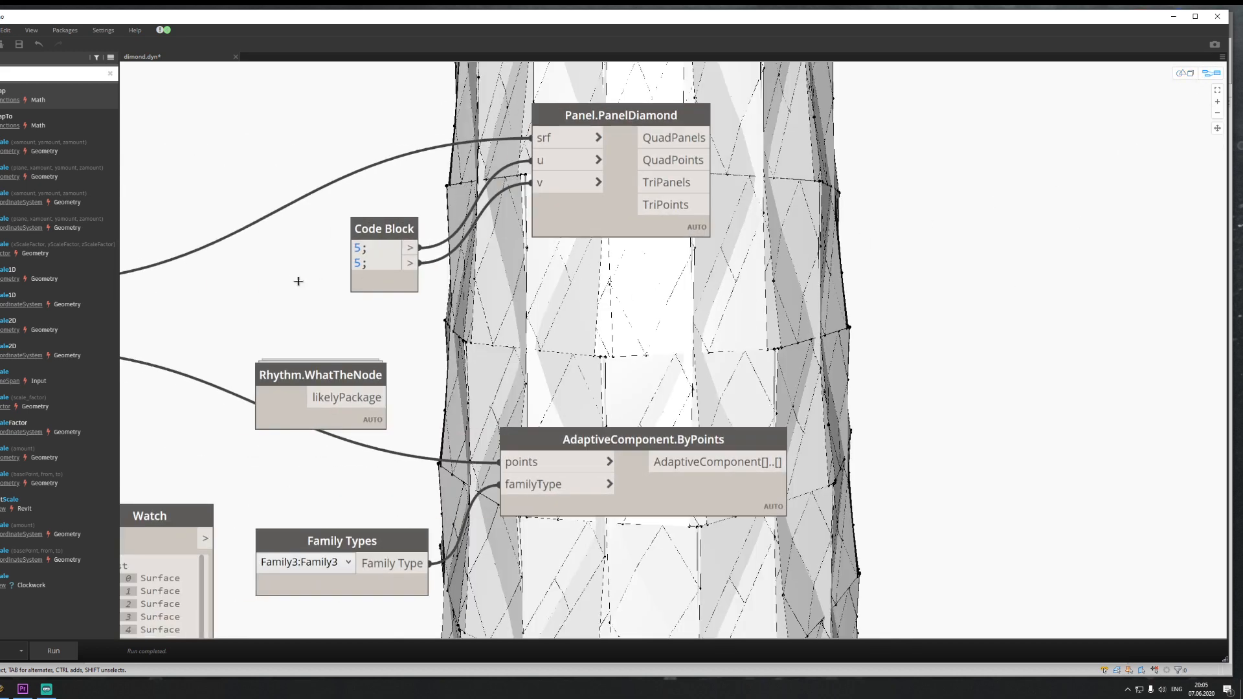
{"action": "middle_click_drag", "start_coordinate": [300, 281], "coordinate": [665, 264]}
{"action": "right_click", "coordinate": [290, 336]}
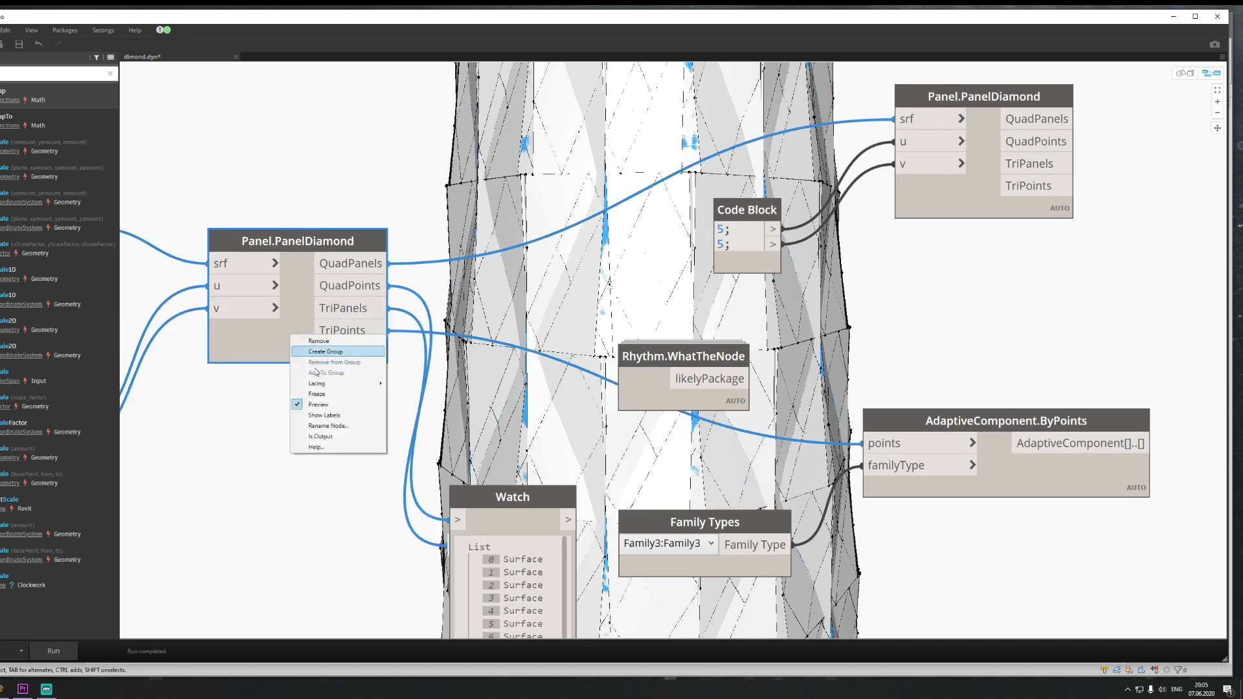
{"action": "left_click", "coordinate": [322, 406]}
{"action": "middle_click_drag", "start_coordinate": [849, 301], "coordinate": [521, 290]}
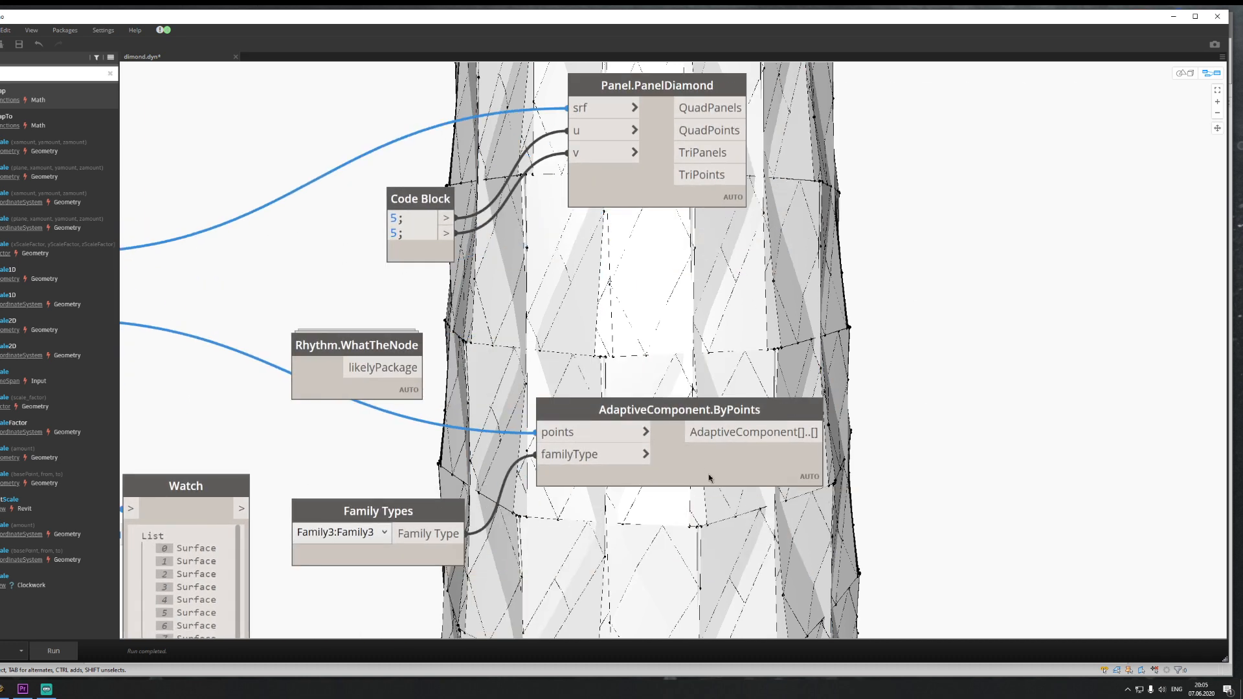
{"action": "right_click", "coordinate": [711, 477]}
{"action": "left_click", "coordinate": [741, 537]}
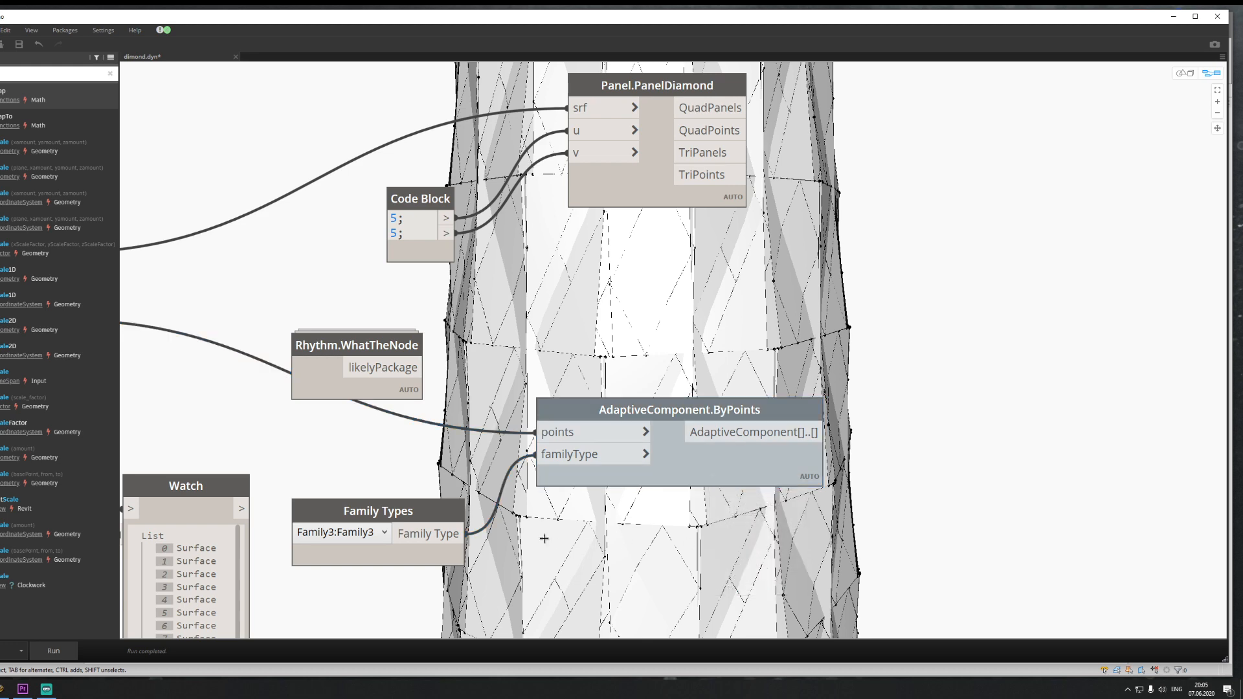
Step: Delete the Rhythm.WhatTheNode node from the graph
{"action": "middle_click_drag", "start_coordinate": [345, 349], "coordinate": [530, 338]}
{"action": "left_click", "coordinate": [530, 338]}
{"action": "key", "text": "Delete"}
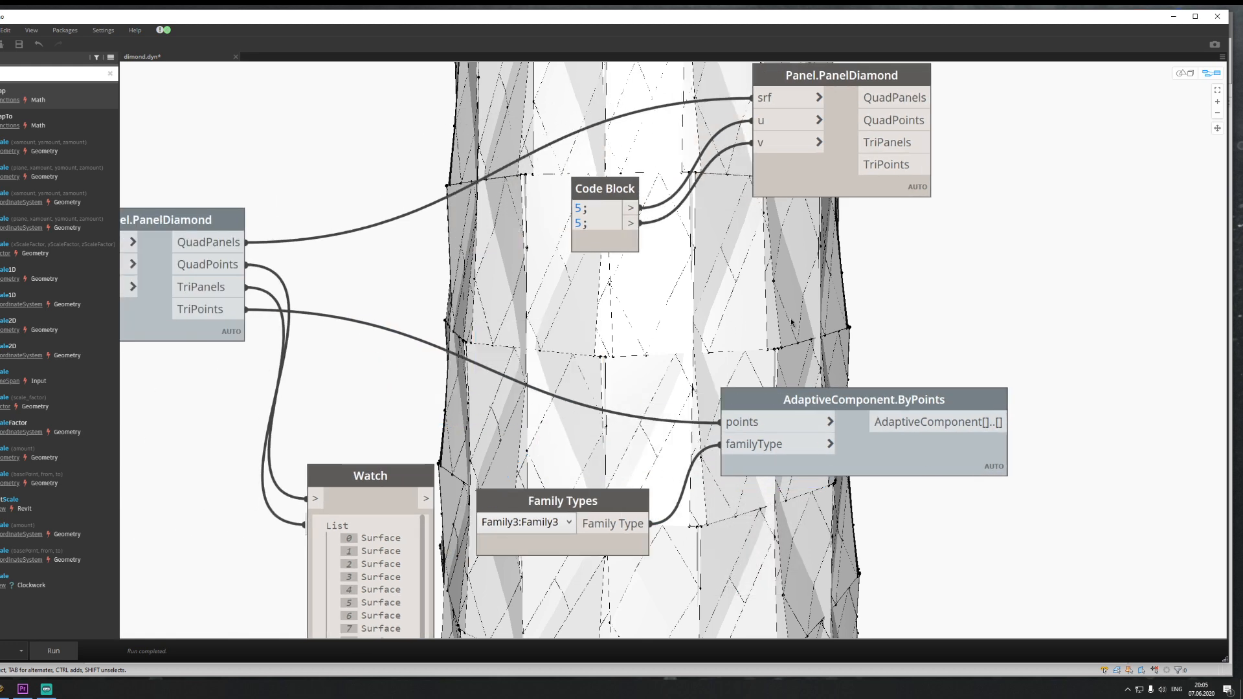
Step: Select the copied Panel.PanelDiamond node to highlight its subdivided geometry in the preview, and clear the selection
{"action": "middle_click_drag", "start_coordinate": [823, 269], "coordinate": [603, 334]}
{"action": "left_click", "coordinate": [607, 245]}
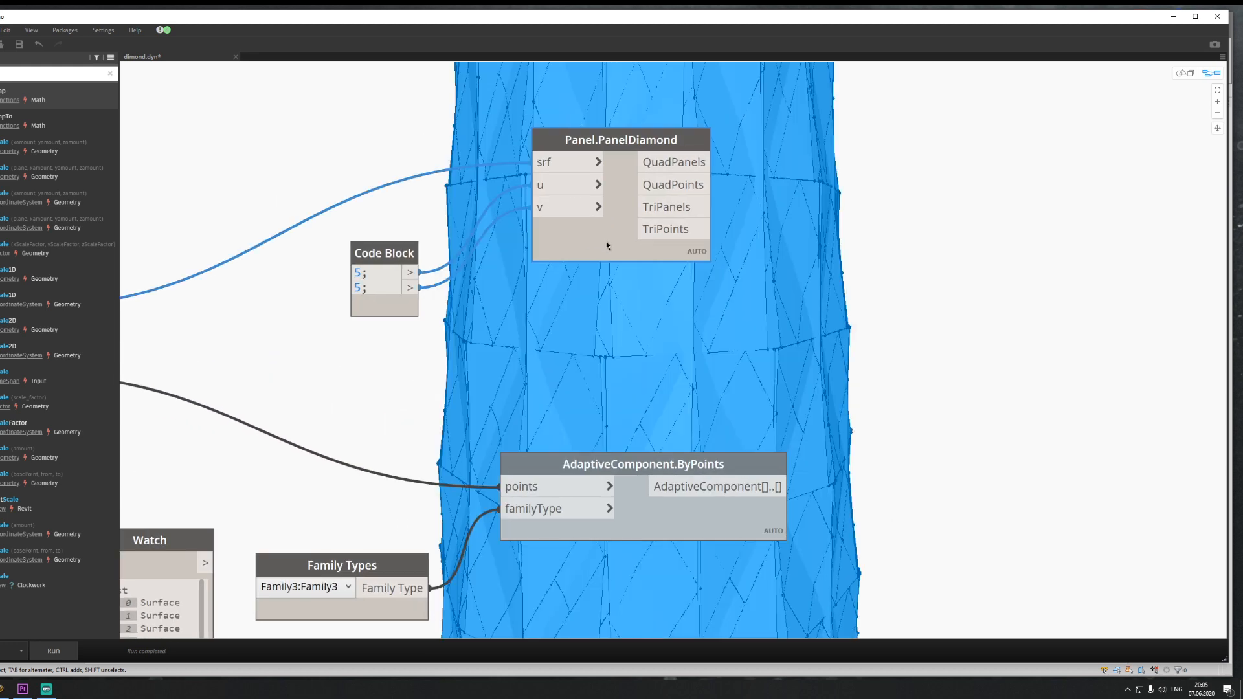
{"action": "middle_click_drag", "start_coordinate": [803, 335], "coordinate": [573, 329]}
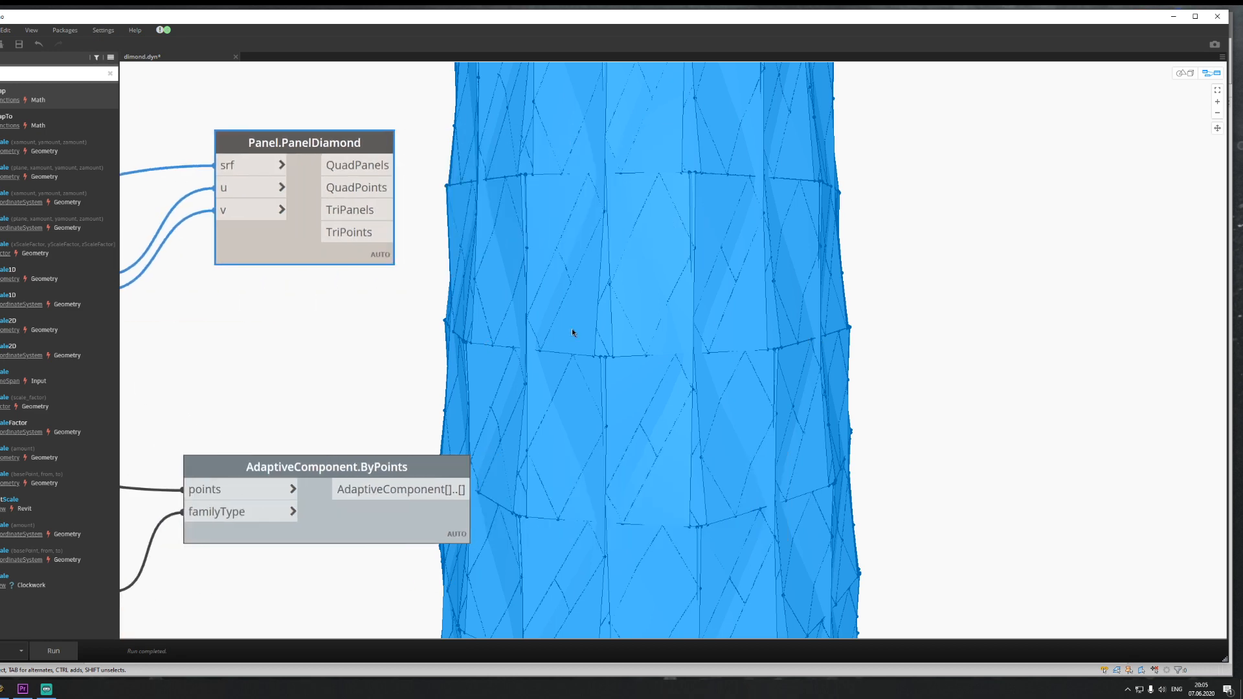
{"action": "left_click", "coordinate": [678, 399]}
Step: Turn off the geometry preview of the List Create node
{"action": "scroll", "coordinate": [628, 360], "scroll_direction": "down", "scroll_amount": 4}
{"action": "scroll", "coordinate": [543, 360], "scroll_direction": "up", "scroll_amount": 5}
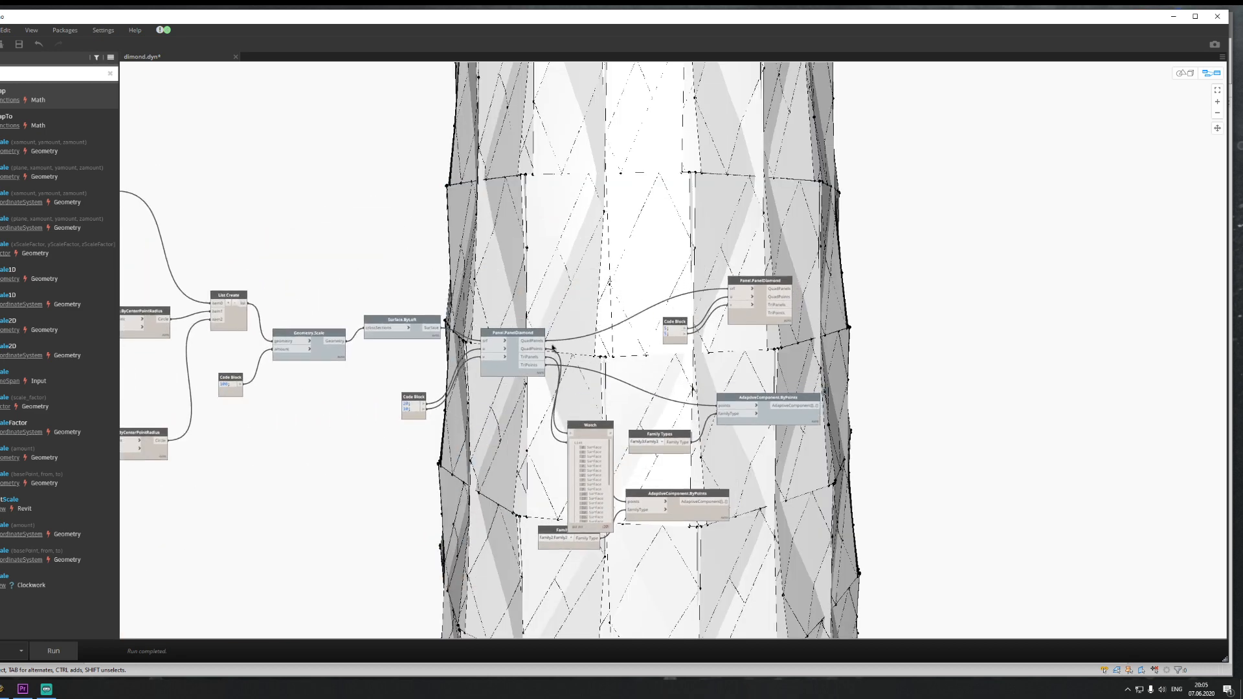
{"action": "middle_click_drag", "start_coordinate": [472, 270], "coordinate": [958, 244]}
{"action": "left_click", "coordinate": [283, 376]}
{"action": "right_click", "coordinate": [283, 376]}
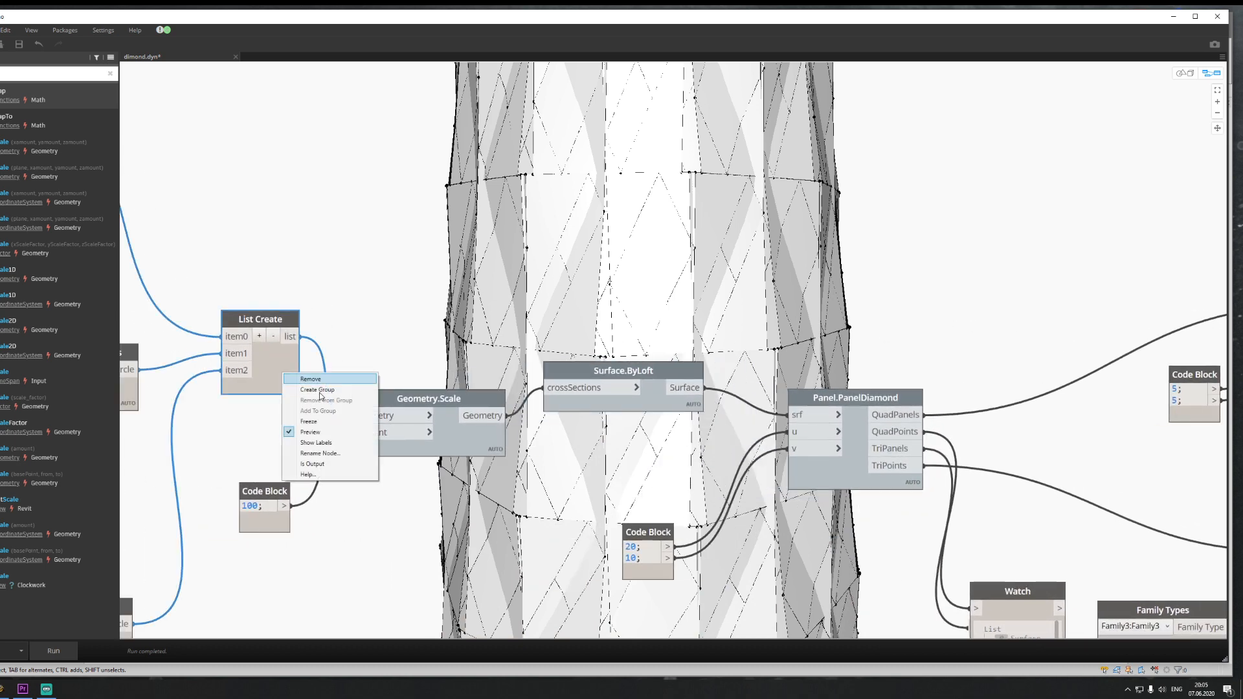
{"action": "left_click", "coordinate": [321, 431]}
Step: Check the upstream circle nodes and reselect the copied Panel.PanelDiamond node to inspect its remaining preview geometry
{"action": "scroll", "coordinate": [583, 294], "scroll_direction": "down", "scroll_amount": 3}
{"action": "scroll", "coordinate": [612, 291], "scroll_direction": "down", "scroll_amount": 3}
{"action": "middle_click_drag", "start_coordinate": [469, 267], "coordinate": [657, 266]}
{"action": "scroll", "coordinate": [480, 261], "scroll_direction": "up", "scroll_amount": 4}
{"action": "scroll", "coordinate": [479, 261], "scroll_direction": "up", "scroll_amount": 2}
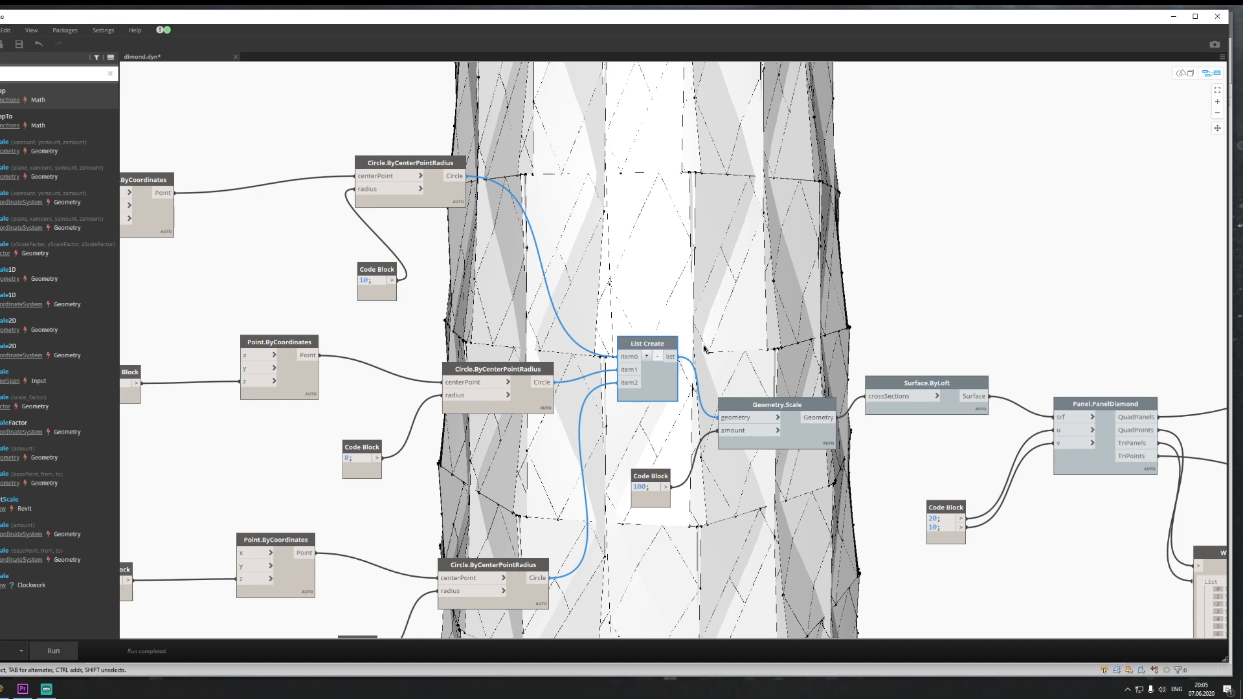
{"action": "middle_click_drag", "start_coordinate": [810, 326], "coordinate": [395, 325]}
{"action": "mouse_move", "coordinate": [725, 311]}
{"action": "middle_mouse_down"}
{"action": "mouse_move", "coordinate": [393, 310]}
{"action": "mouse_move", "coordinate": [440, 299]}
{"action": "mouse_move", "coordinate": [259, 285]}
{"action": "mouse_move", "coordinate": [254, 232]}
{"action": "middle_mouse_up"}
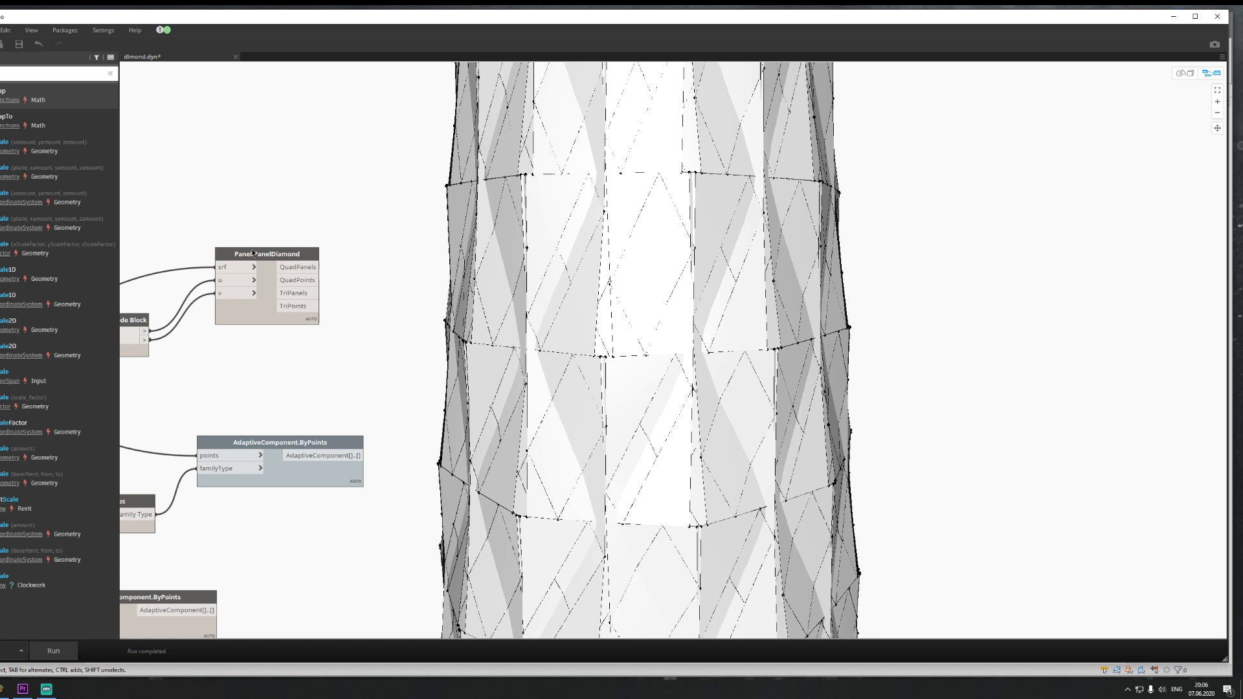
{"action": "left_click", "coordinate": [251, 324]}
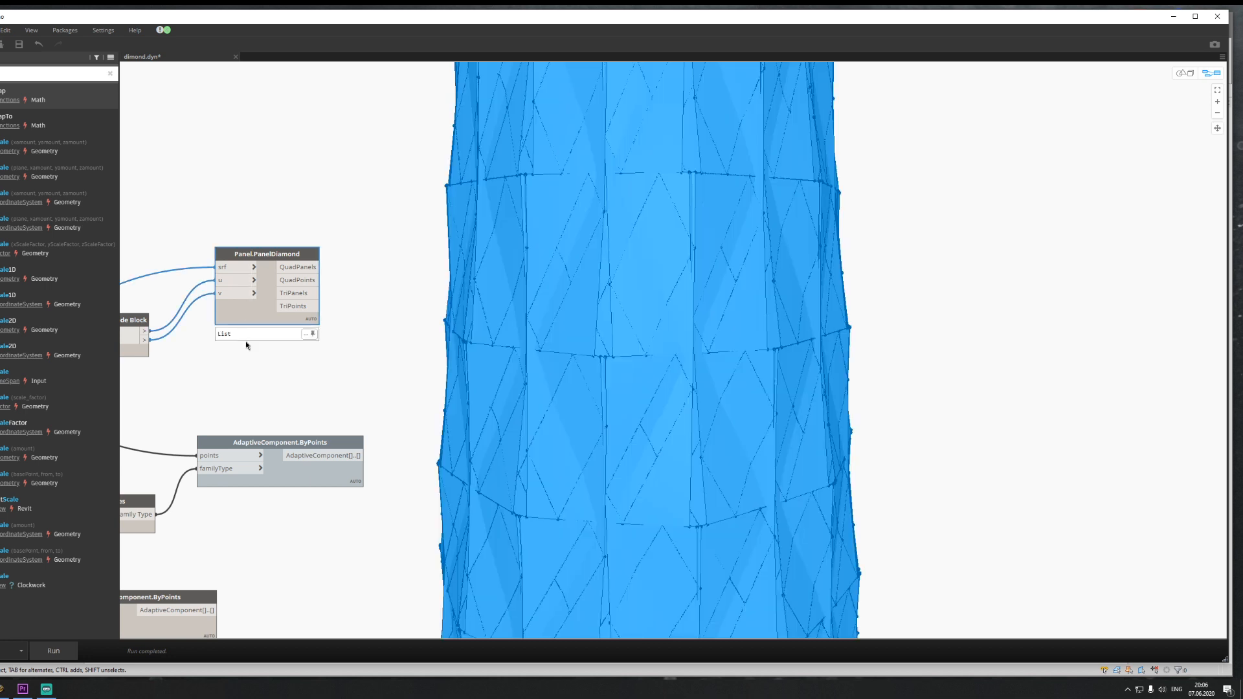
{"action": "middle_click_drag", "start_coordinate": [336, 369], "coordinate": [397, 369]}
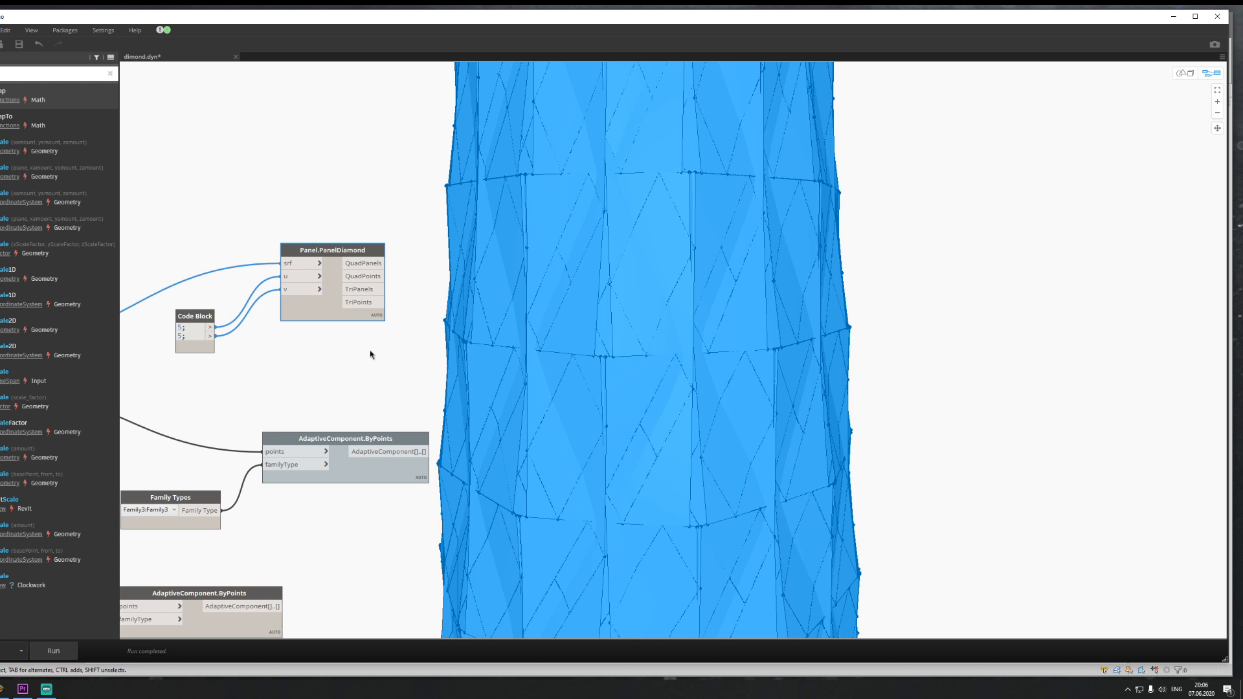
Step: Switch to Revit and open the Ref. Level floor plan of the three-point panel family
{"action": "left_click", "coordinate": [1, 689]}
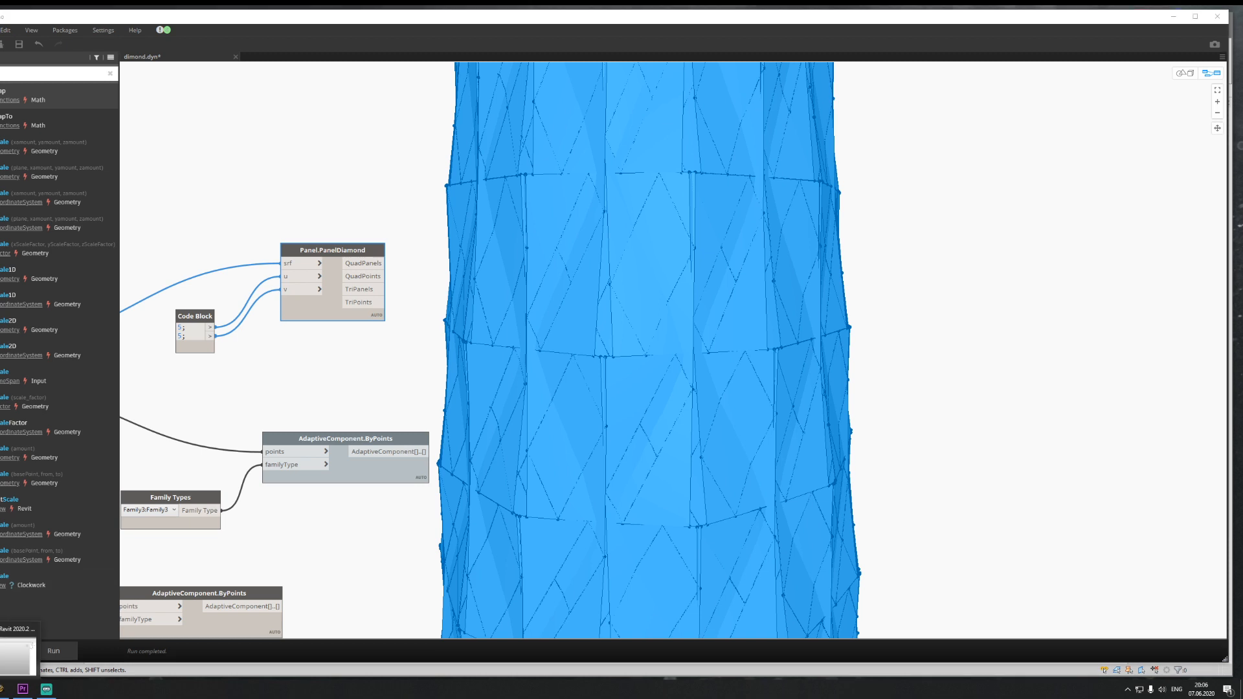
{"action": "left_click", "coordinate": [7, 662]}
{"action": "left_click", "coordinate": [1173, 16]}
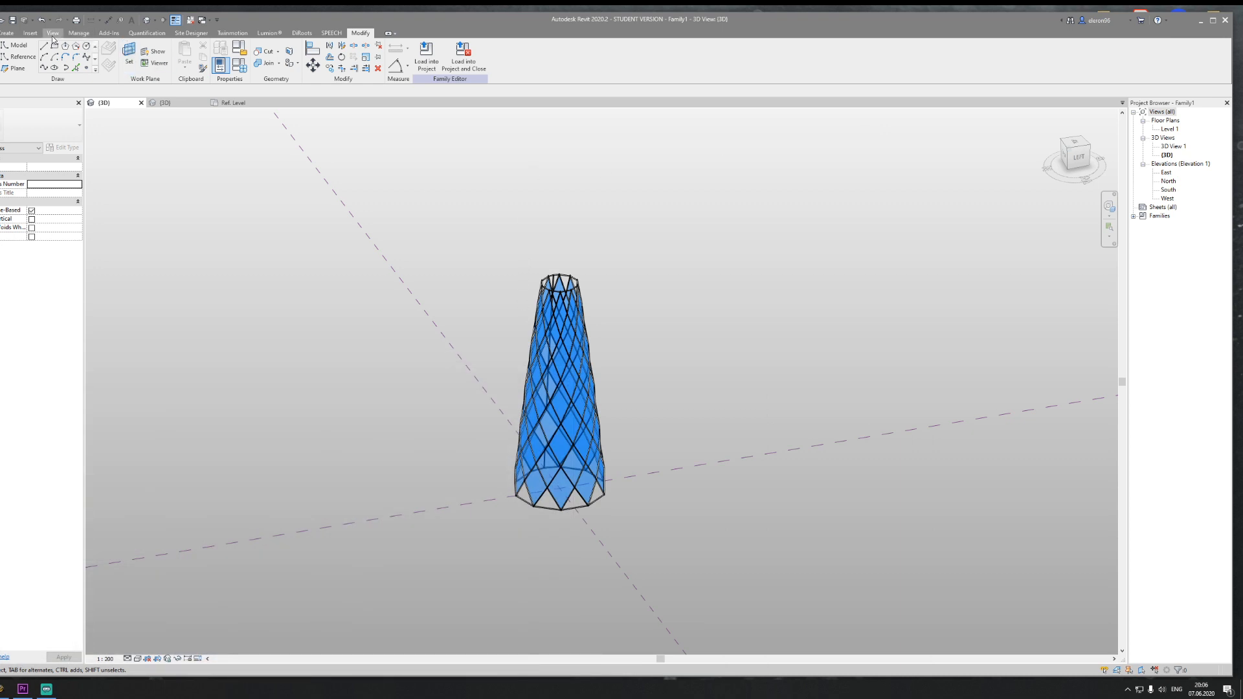
{"action": "left_click", "coordinate": [29, 36]}
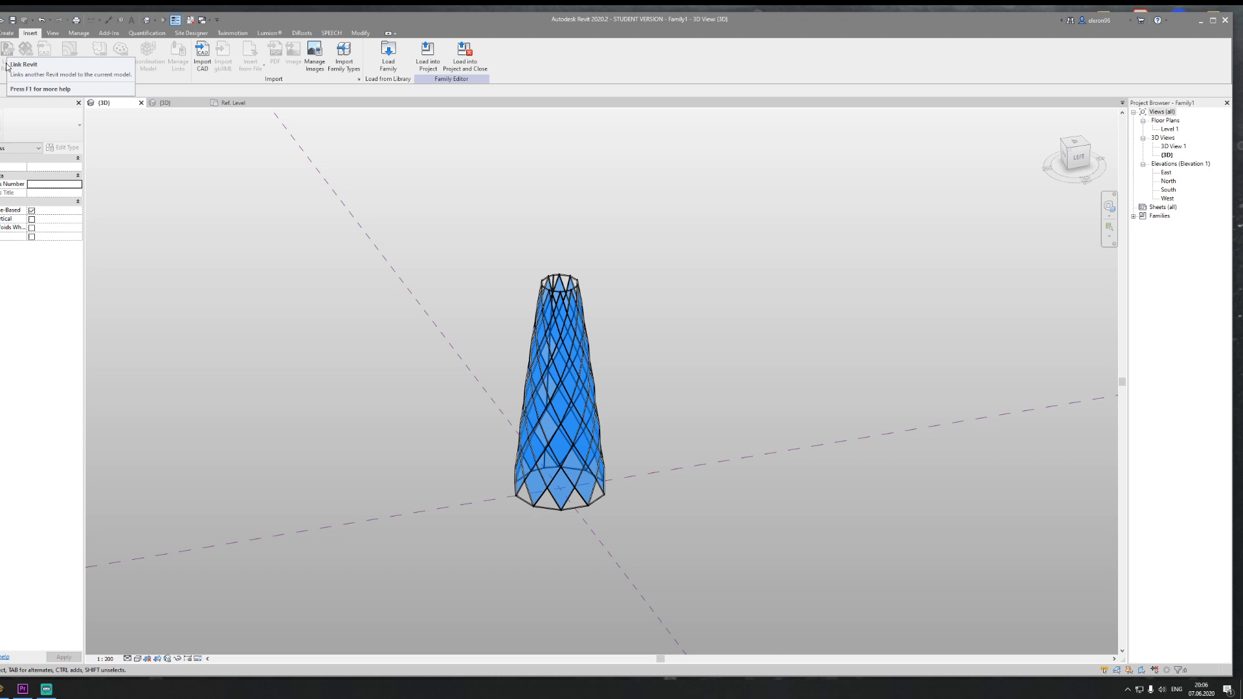
{"action": "left_click", "coordinate": [233, 102]}
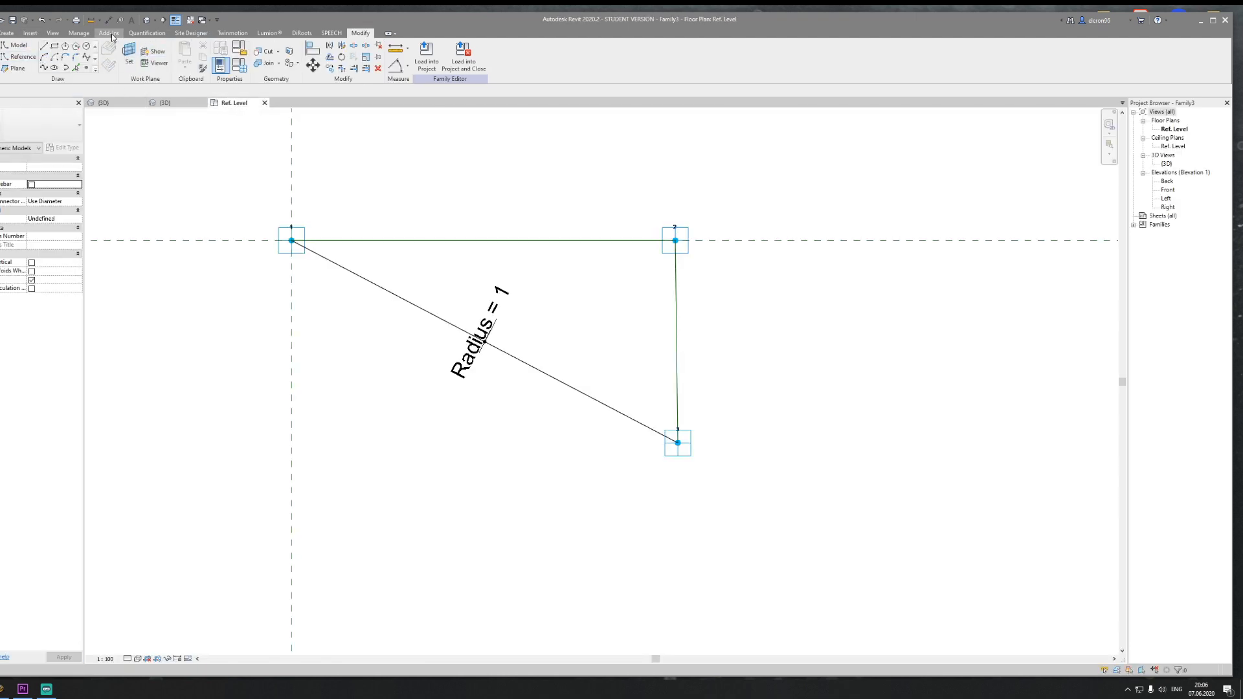
{"action": "left_click", "coordinate": [29, 32]}
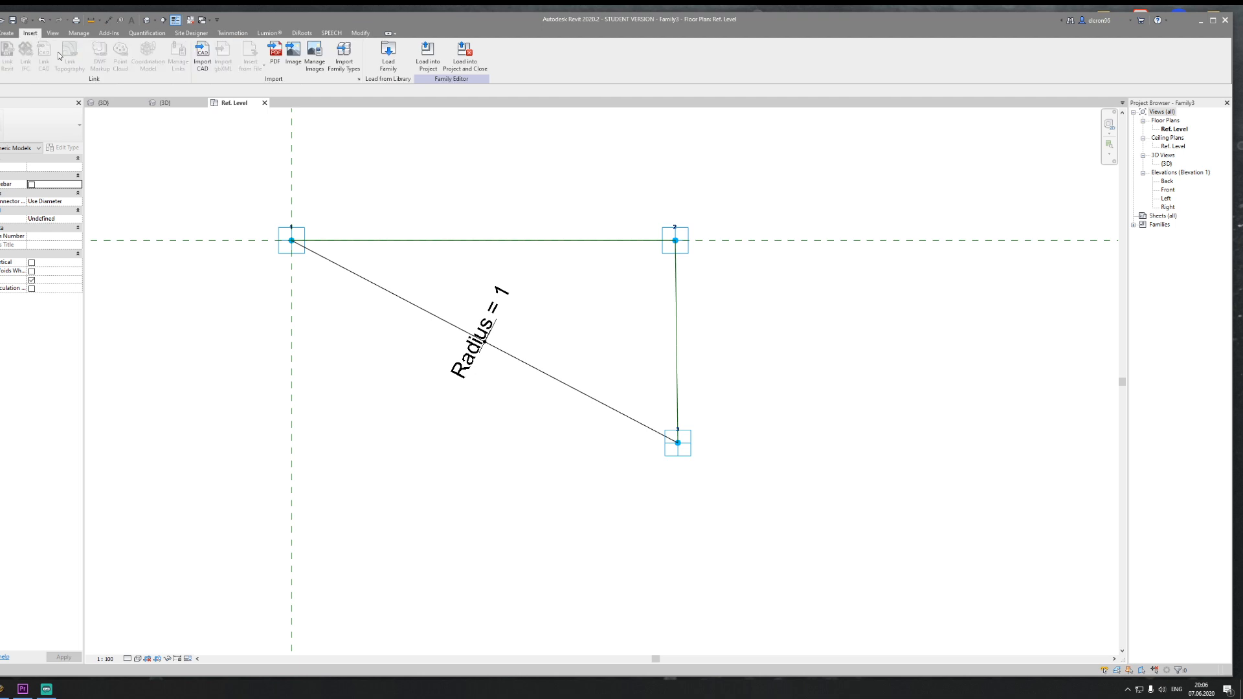
{"action": "left_click", "coordinate": [1, 32]}
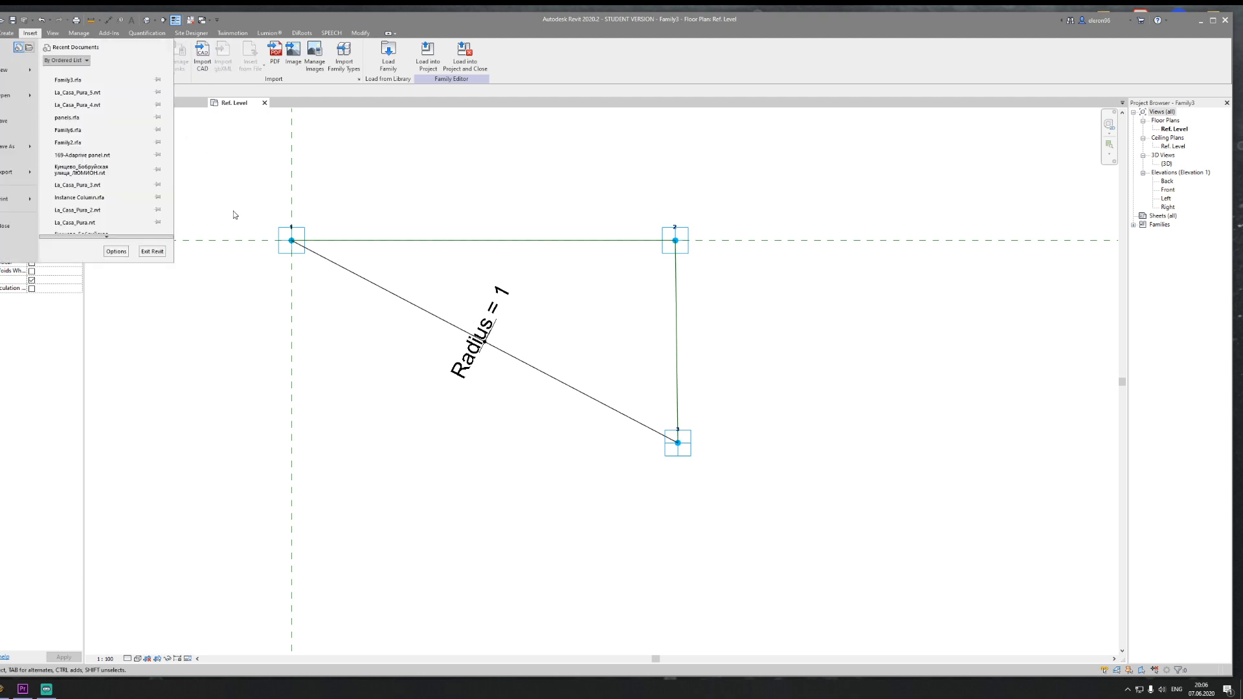
{"action": "left_click", "coordinate": [261, 362]}
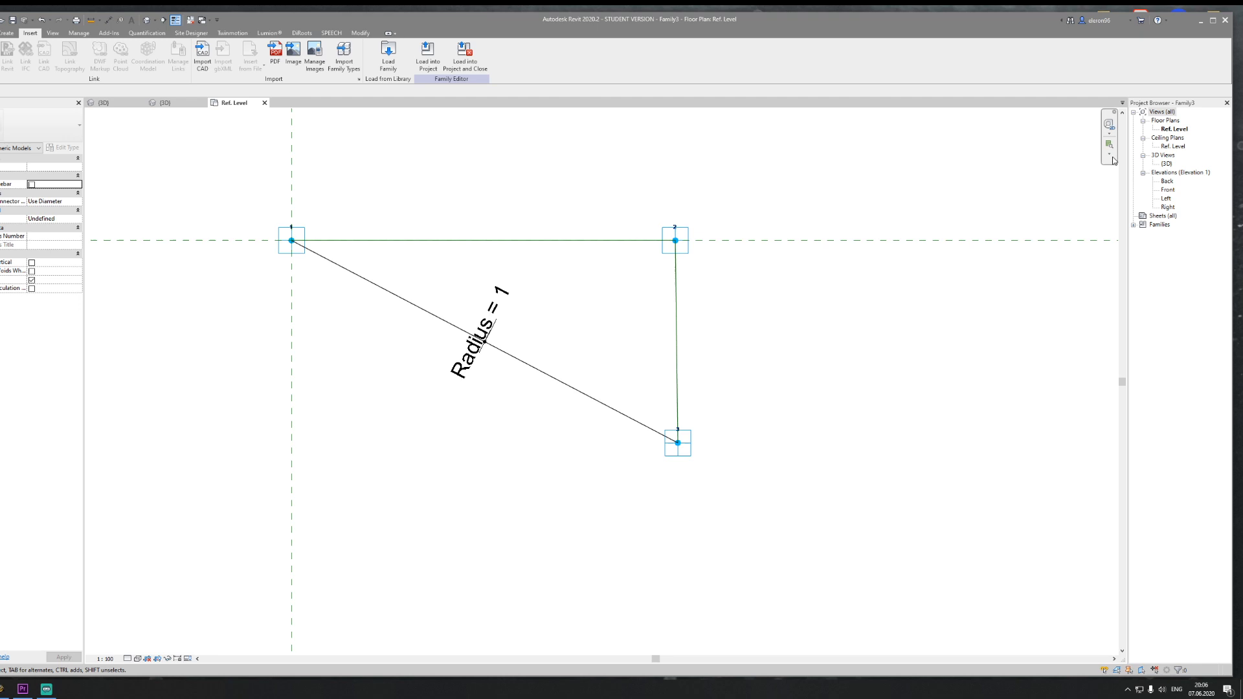
Step: Minimize Revit, bring the Dynamo window back and clear the node selection
{"action": "left_click", "coordinate": [1201, 21]}
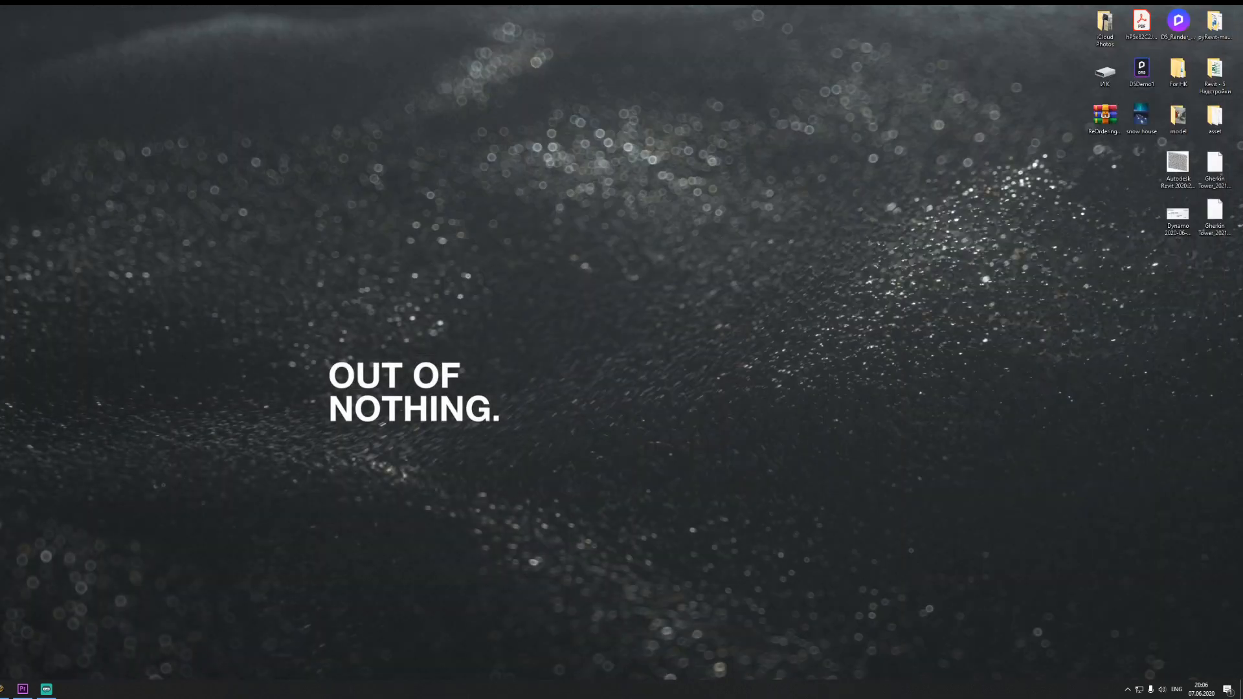
{"action": "left_click", "coordinate": [1, 689]}
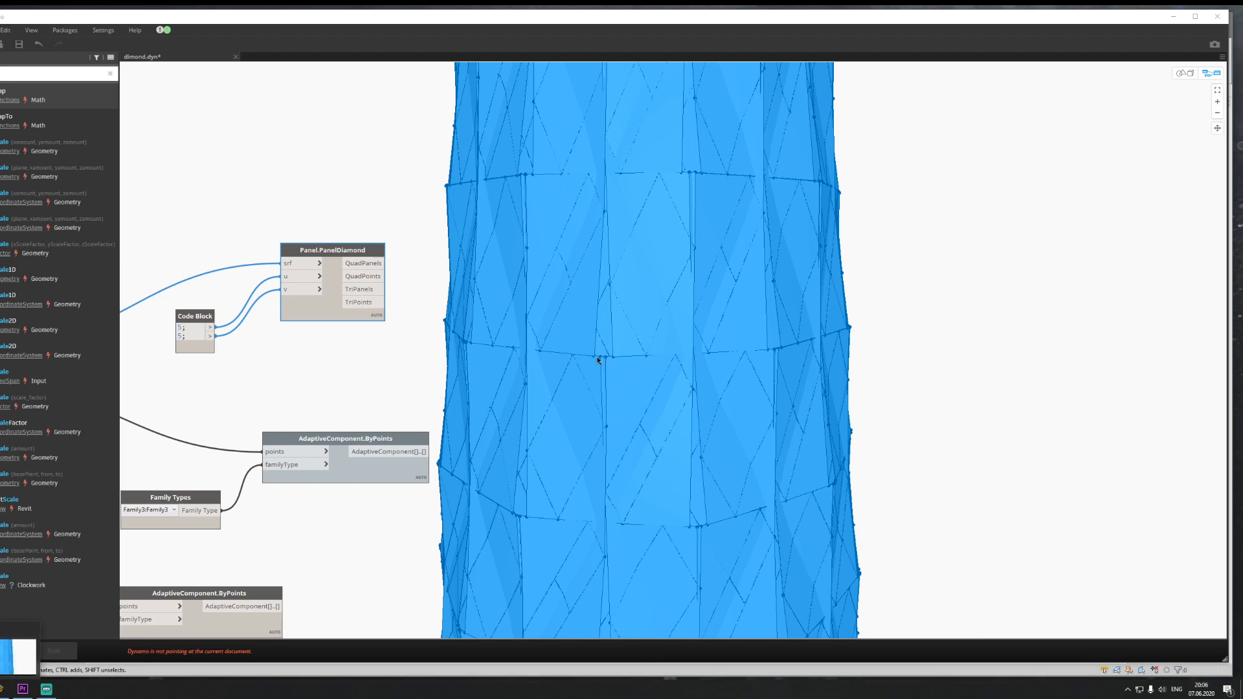
{"action": "left_click", "coordinate": [500, 398]}
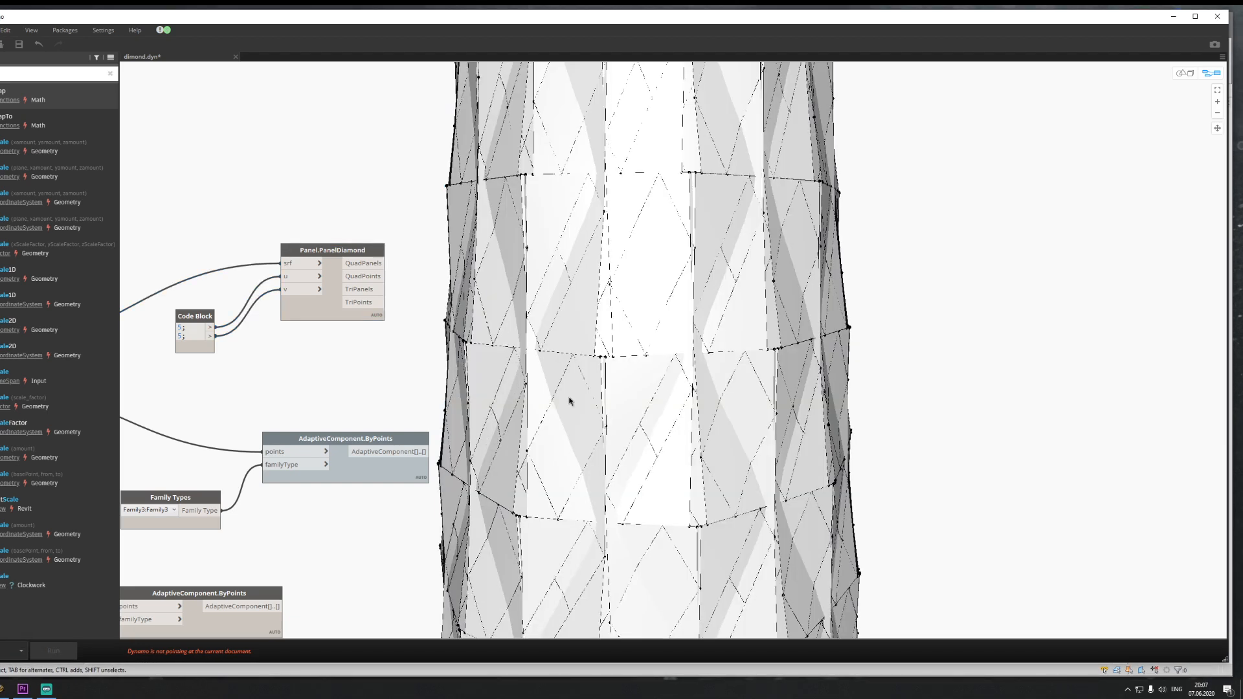
Step: Move the Watch node beside the copied Panel.PanelDiamond node and connect that node's QuadPoints output to it
{"action": "middle_click_drag", "start_coordinate": [371, 414], "coordinate": [547, 398]}
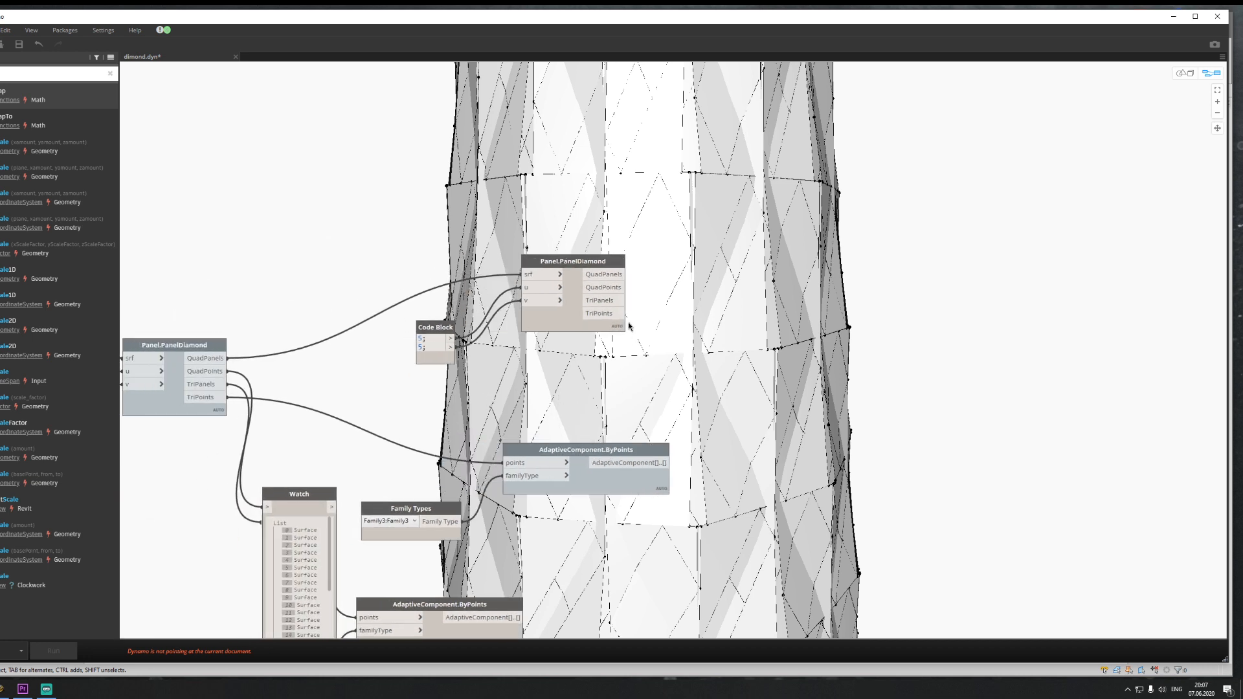
{"action": "right_click", "coordinate": [741, 333]}
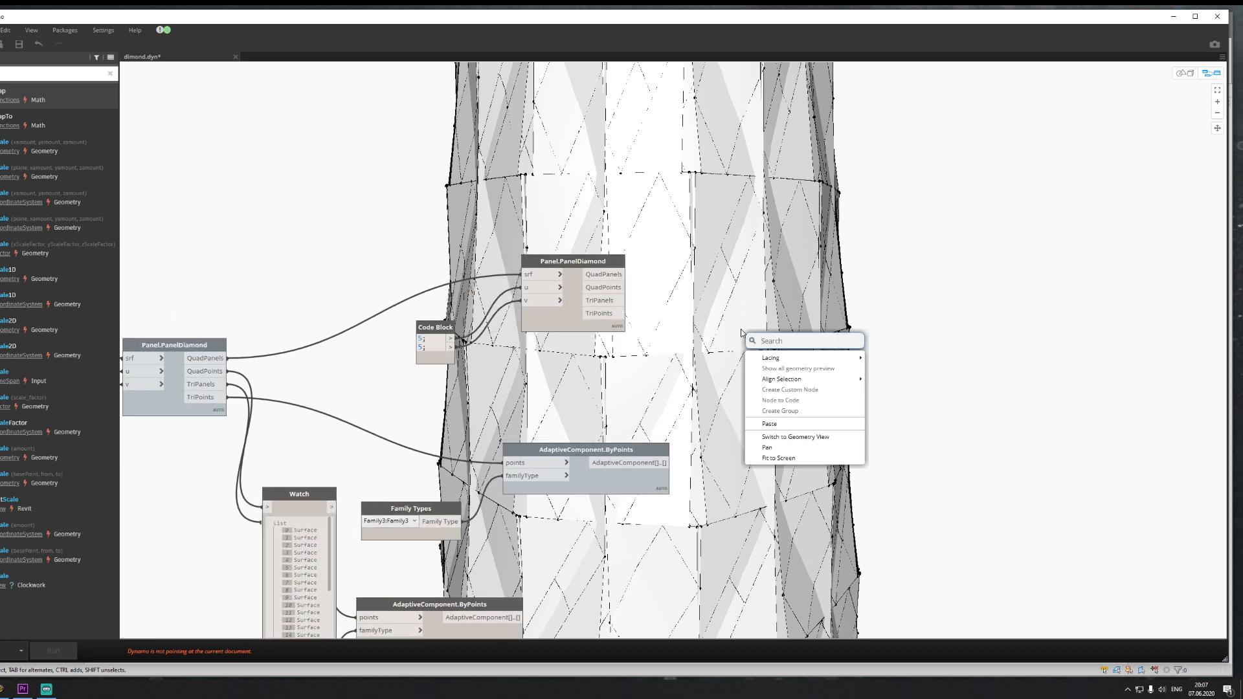
{"action": "left_click", "coordinate": [447, 431]}
{"action": "left_click_drag", "start_coordinate": [301, 495], "coordinate": [847, 283]}
{"action": "left_click", "coordinate": [609, 278]}
{"action": "left_click", "coordinate": [616, 286]}
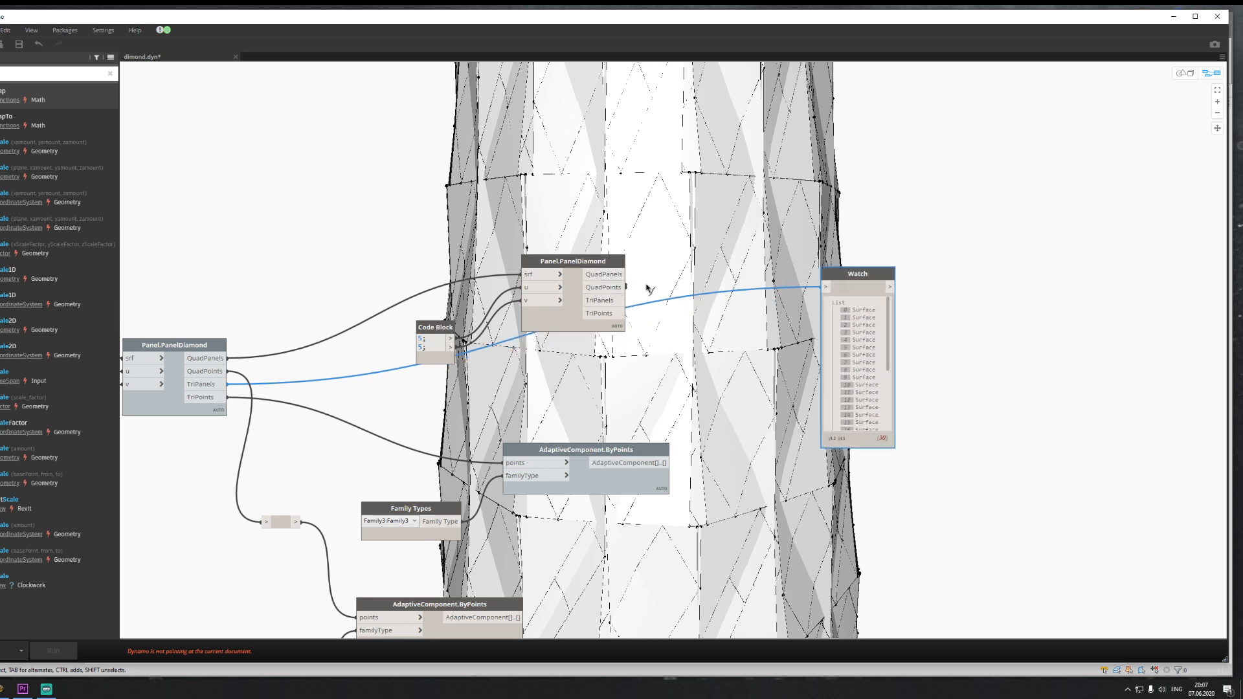
{"action": "left_click", "coordinate": [826, 287]}
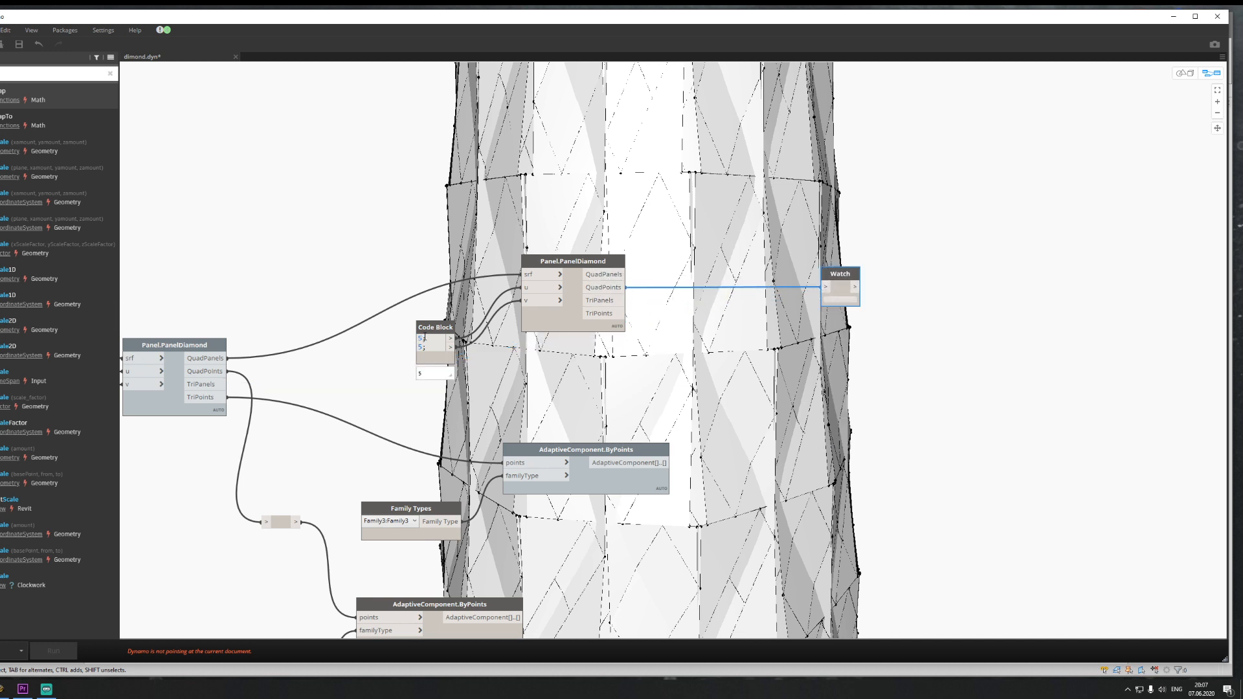
Step: Set both u and v division values in the copied PanelDiamond's Code Block to 2
{"action": "type", "text": "2; "}
{"action": "left_click_drag", "start_coordinate": [423, 338], "coordinate": [417, 348]}
{"action": "type", "text": "2"}
{"action": "left_click", "coordinate": [436, 393]}
Step: Disconnect the points inputs of both AdaptiveComponent.ByPoints nodes
{"action": "middle_click_drag", "start_coordinate": [465, 392], "coordinate": [557, 329]}
{"action": "left_click", "coordinate": [600, 400]}
{"action": "left_click", "coordinate": [452, 415]}
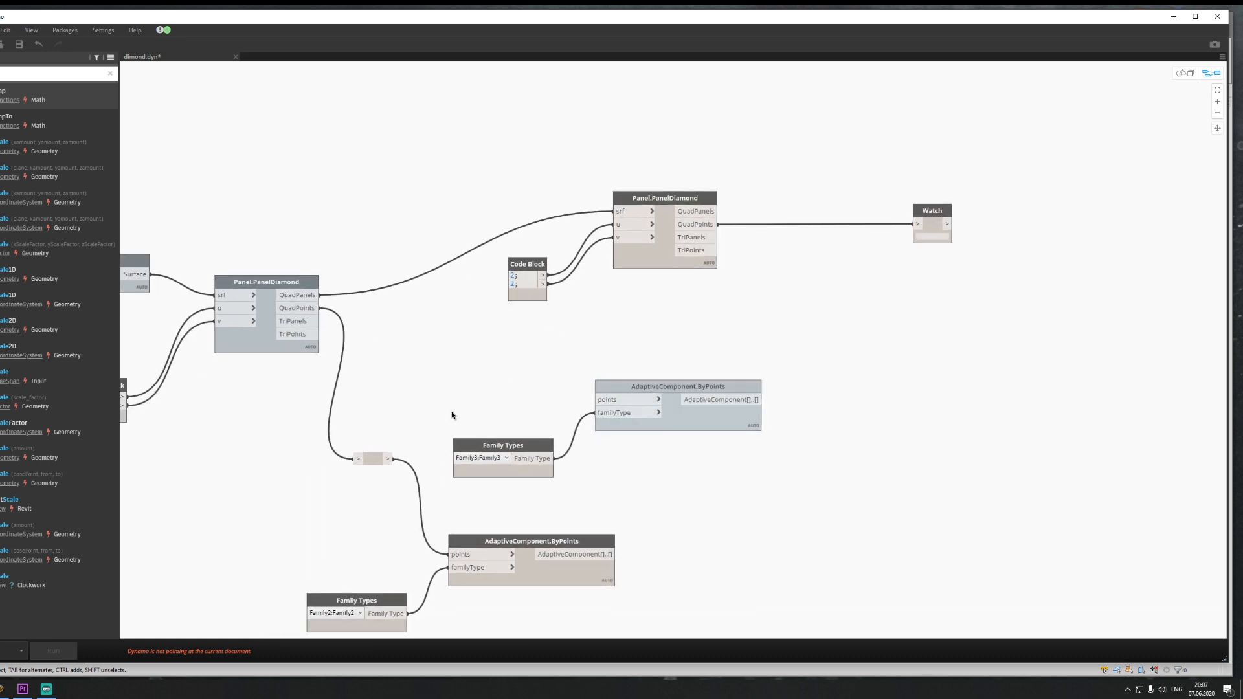
{"action": "left_click", "coordinate": [454, 555]}
{"action": "left_click", "coordinate": [384, 510]}
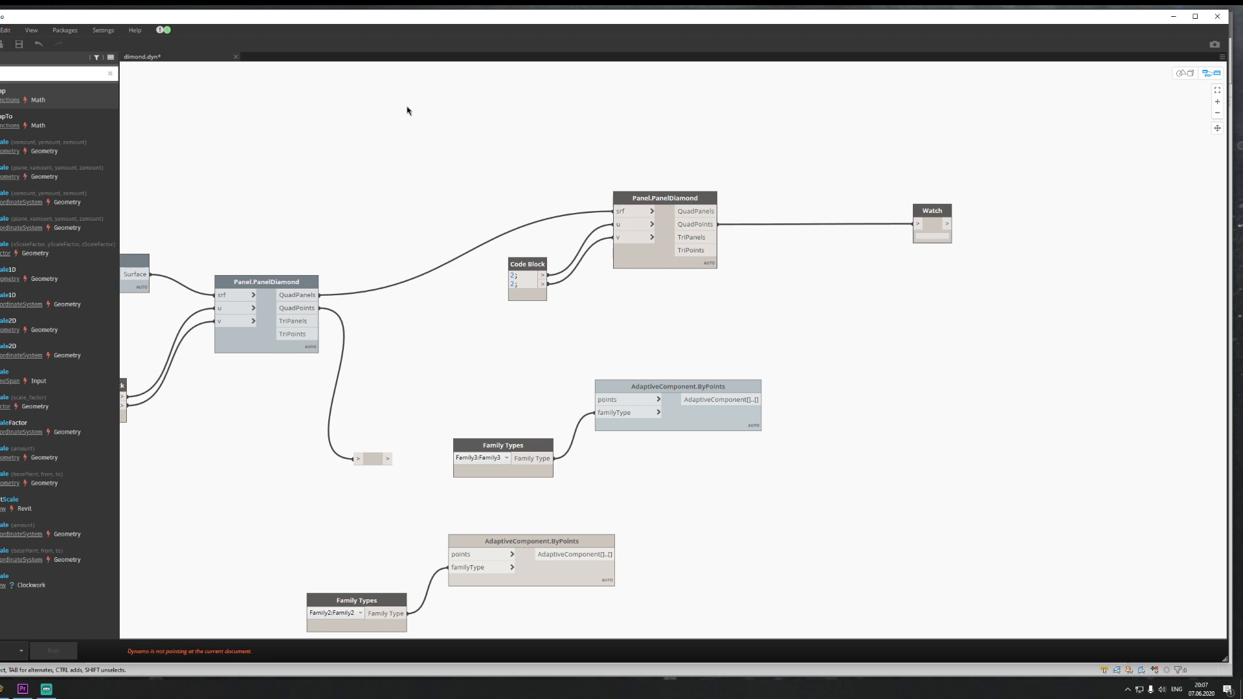
Step: Activate the project's 3D view in Revit, restore the Dynamo window over it and run the graph
{"action": "double_click", "coordinate": [272, 19]}
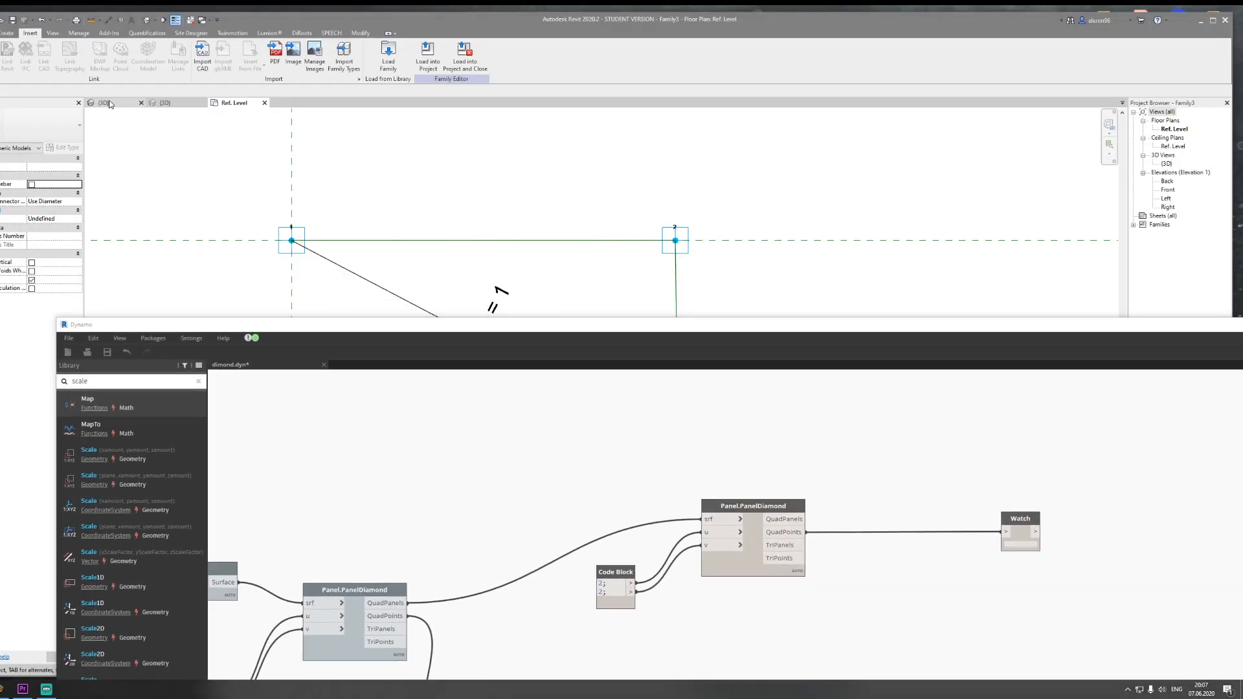
{"action": "left_click", "coordinate": [110, 104]}
{"action": "left_click_drag", "start_coordinate": [397, 326], "coordinate": [302, 22]}
{"action": "left_click", "coordinate": [46, 655]}
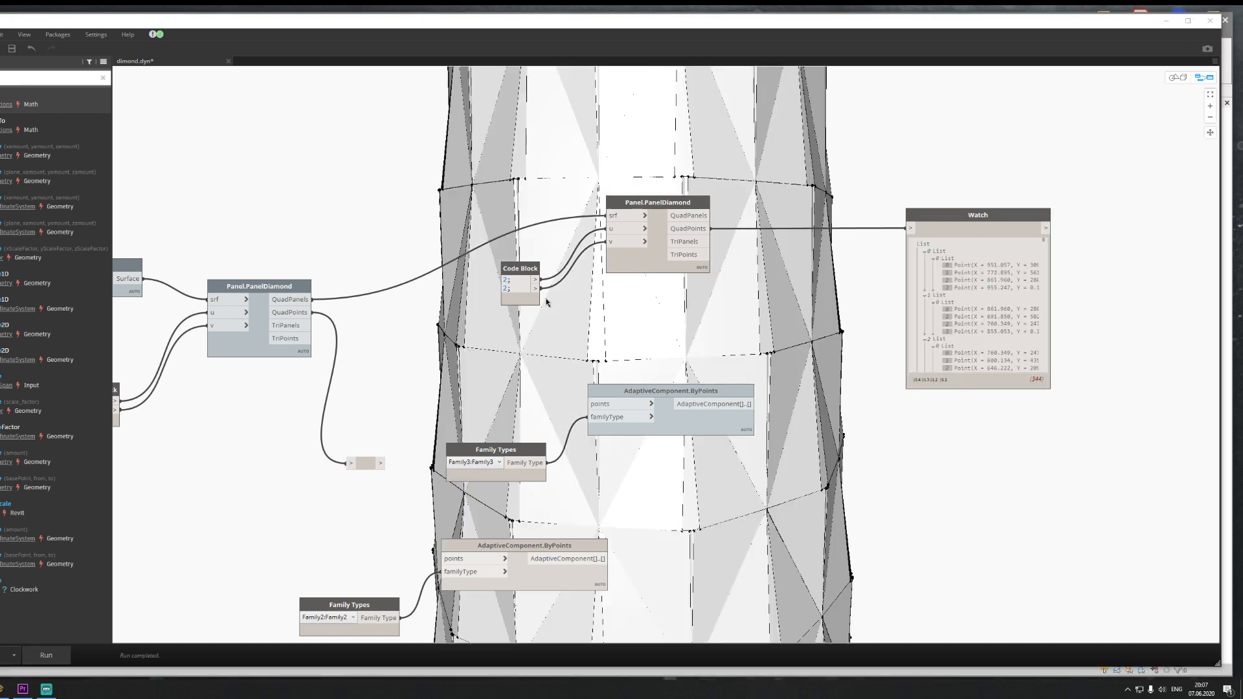
Step: Examine the Watch point list and the subdivided tower in the 3D geometry preview, then return to the graph view
{"action": "middle_click_drag", "start_coordinate": [761, 474], "coordinate": [563, 389]}
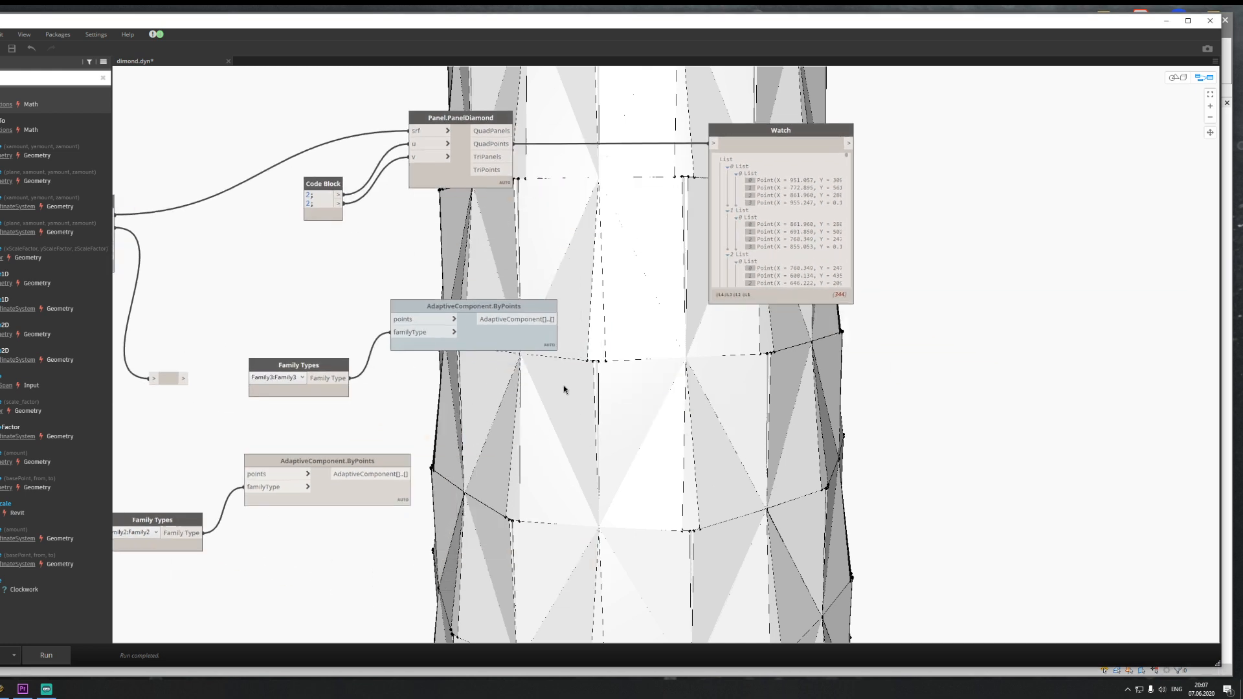
{"action": "scroll", "coordinate": [736, 477], "scroll_direction": "down", "scroll_amount": 5}
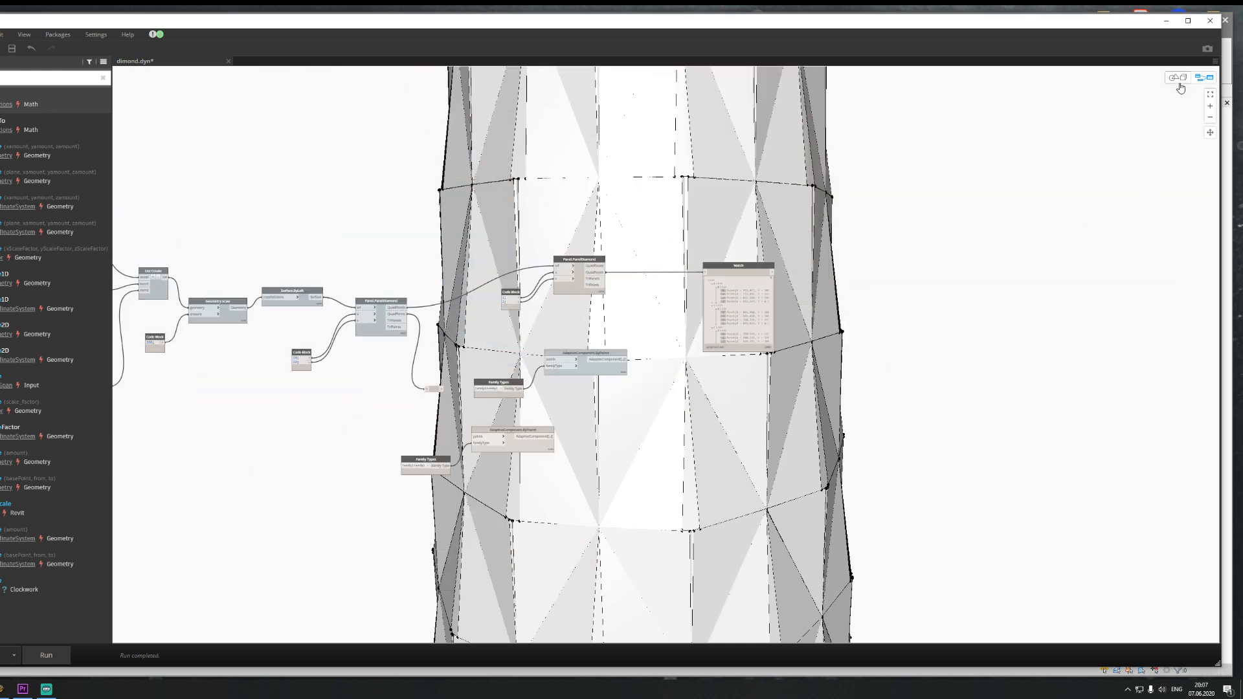
{"action": "scroll", "coordinate": [642, 356], "scroll_direction": "up", "scroll_amount": 3}
{"action": "middle_click_drag", "start_coordinate": [769, 281], "coordinate": [596, 285]}
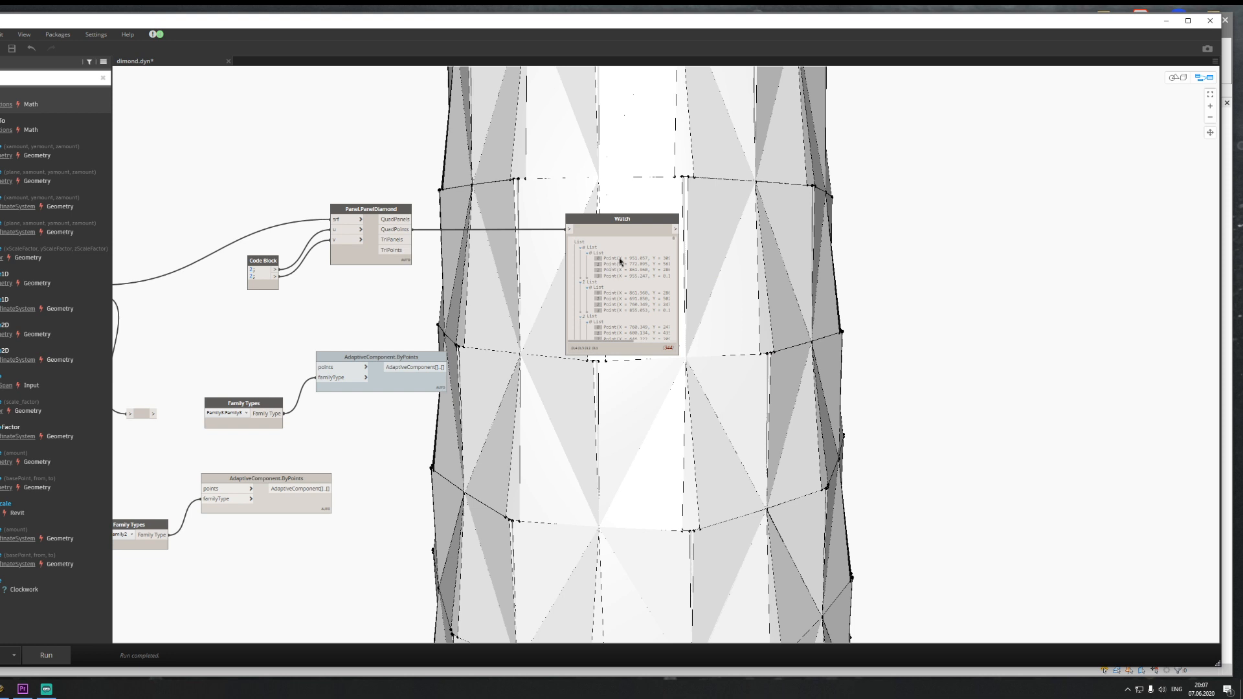
{"action": "left_click_drag", "start_coordinate": [626, 221], "coordinate": [637, 170]}
{"action": "middle_click_drag", "start_coordinate": [719, 412], "coordinate": [762, 264]}
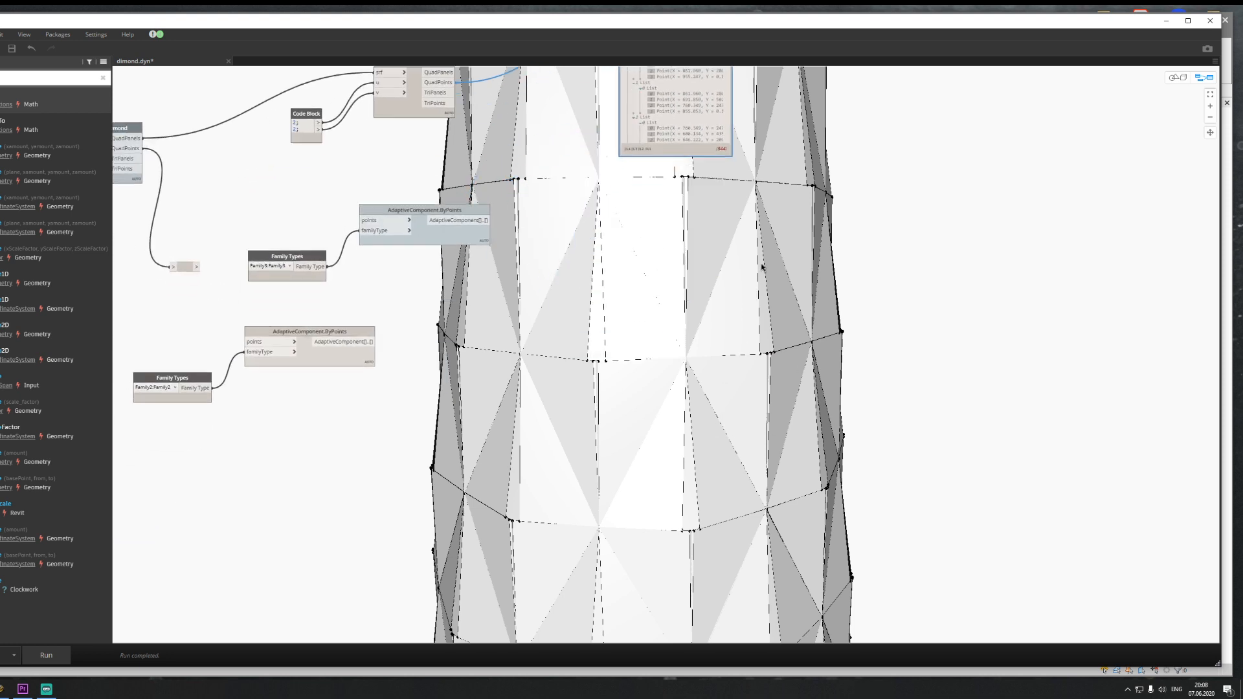
{"action": "left_click", "coordinate": [1177, 77]}
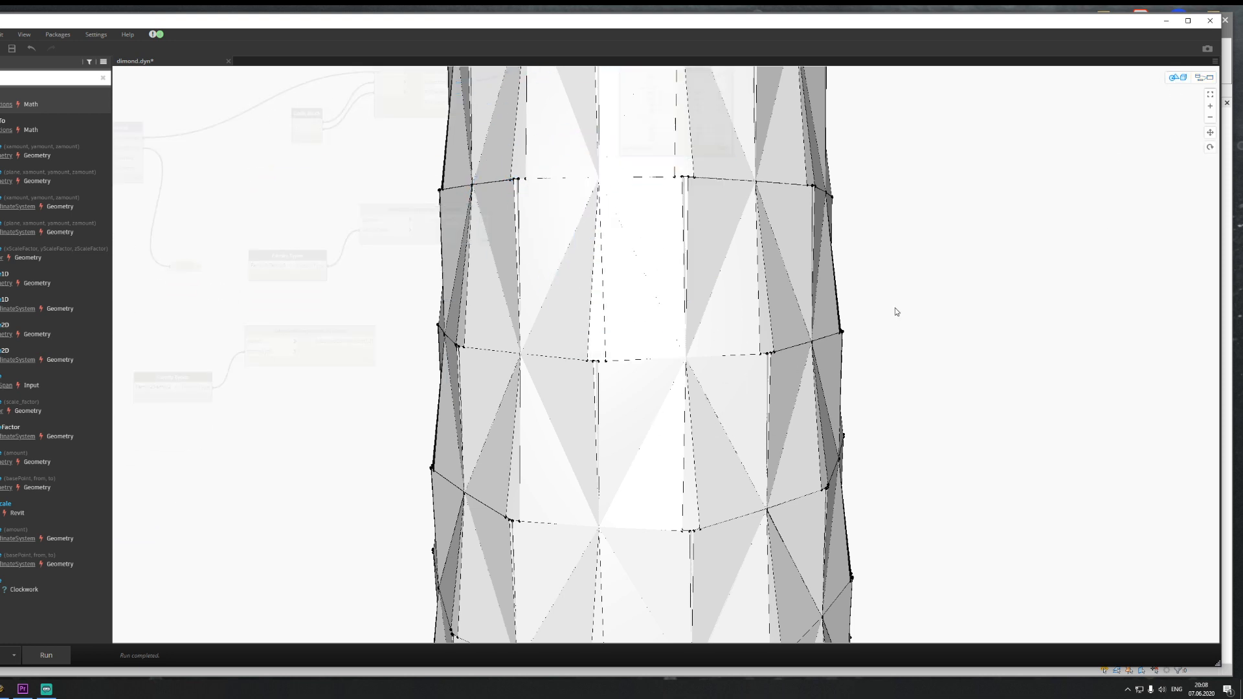
{"action": "scroll", "coordinate": [755, 364], "scroll_direction": "down", "scroll_amount": 5}
{"action": "middle_click_drag", "start_coordinate": [786, 376], "coordinate": [808, 472]}
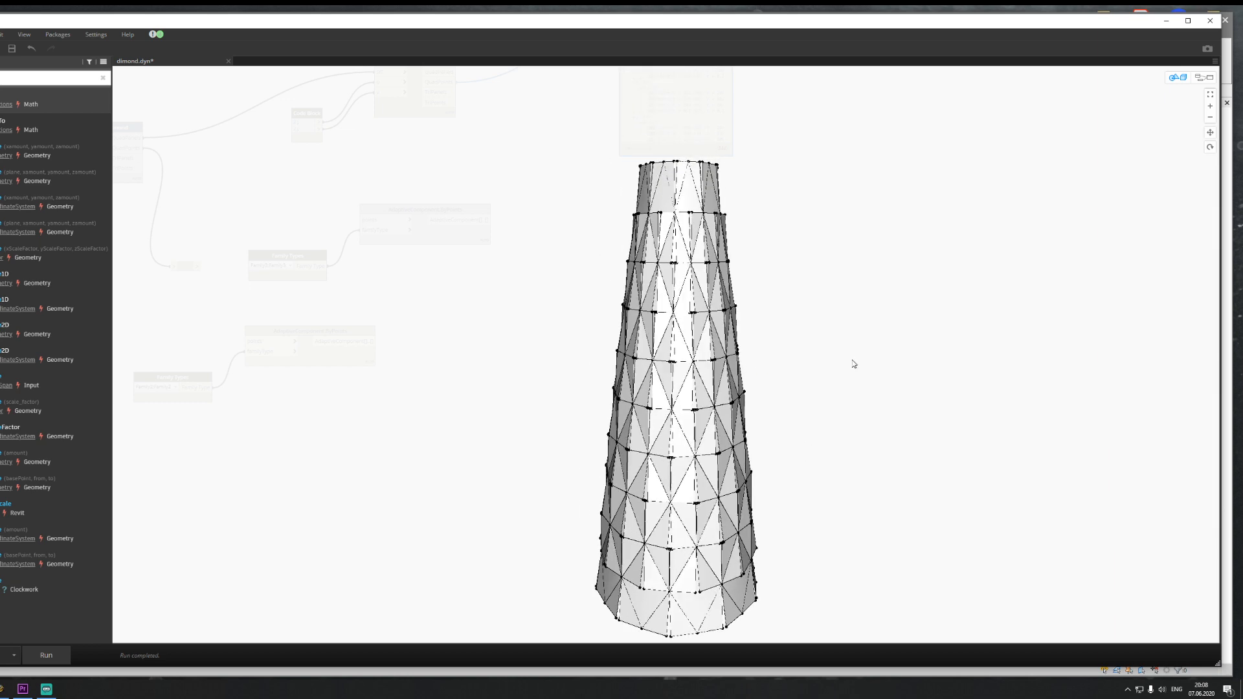
{"action": "middle_click_drag", "start_coordinate": [629, 344], "coordinate": [781, 375]}
{"action": "left_click", "coordinate": [1196, 79]}
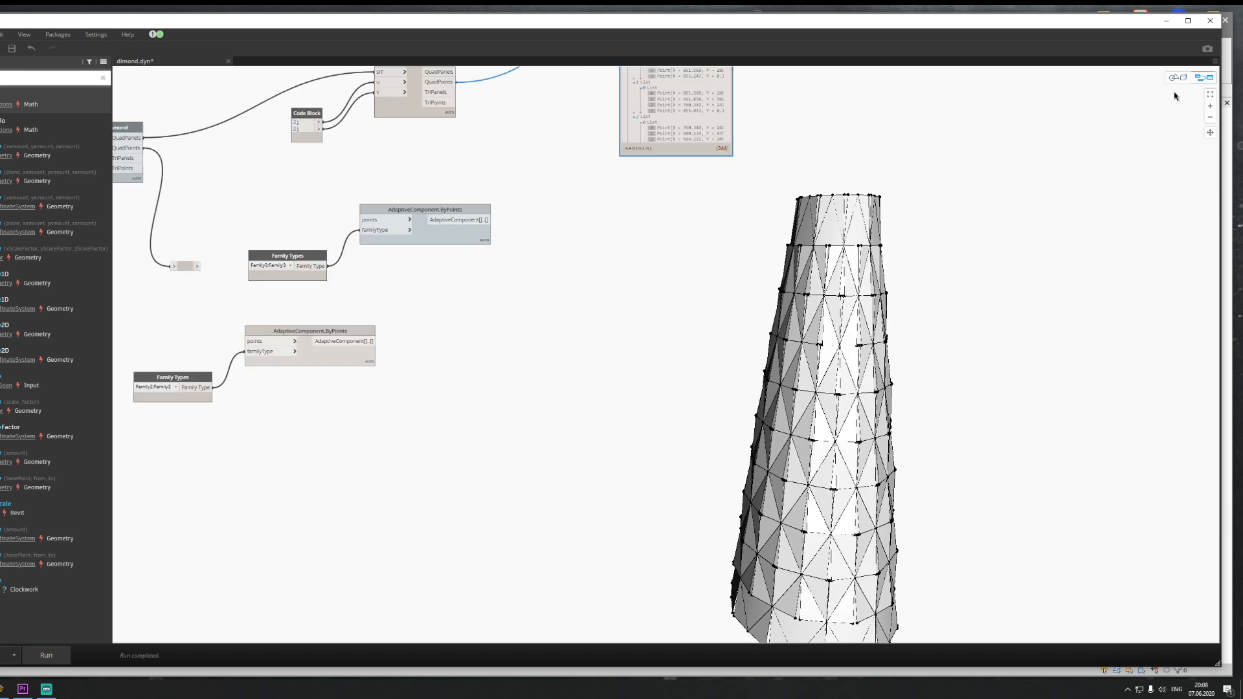
Step: Highlight the copied Panel.PanelDiamond node's geometry on the tower to inspect its panels, then clear the selection
{"action": "middle_click_drag", "start_coordinate": [636, 286], "coordinate": [724, 359]}
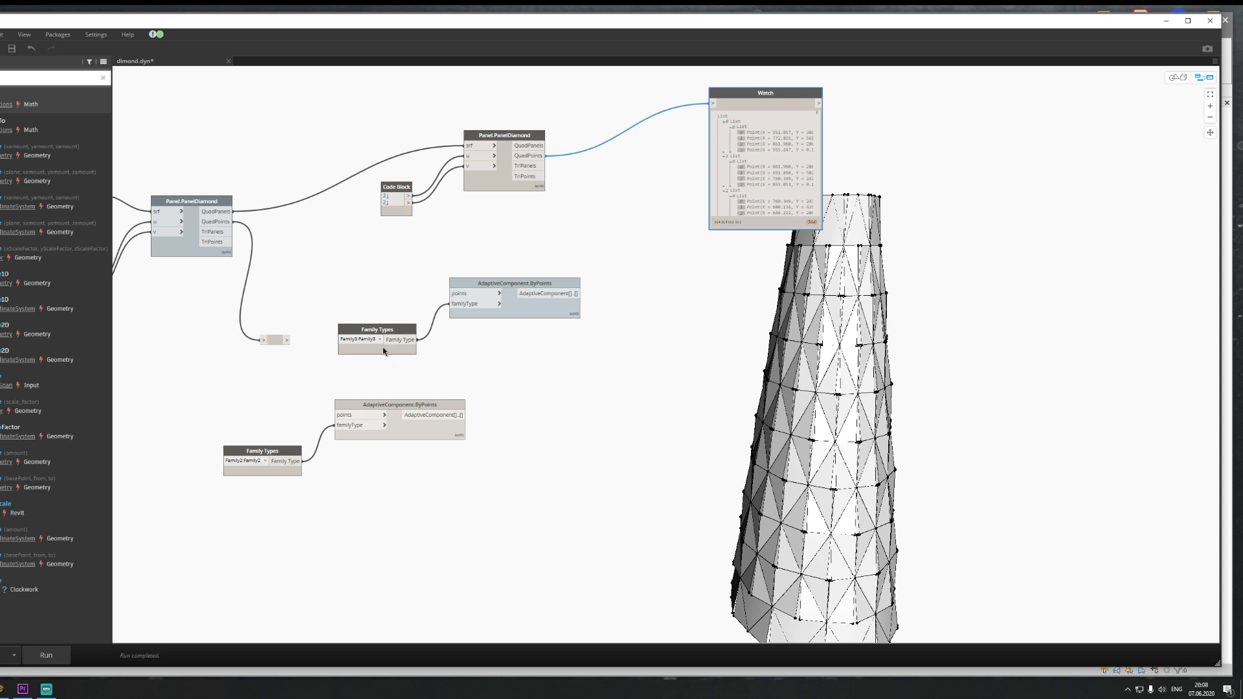
{"action": "middle_click_drag", "start_coordinate": [377, 318], "coordinate": [539, 260]}
{"action": "left_click", "coordinate": [719, 131]}
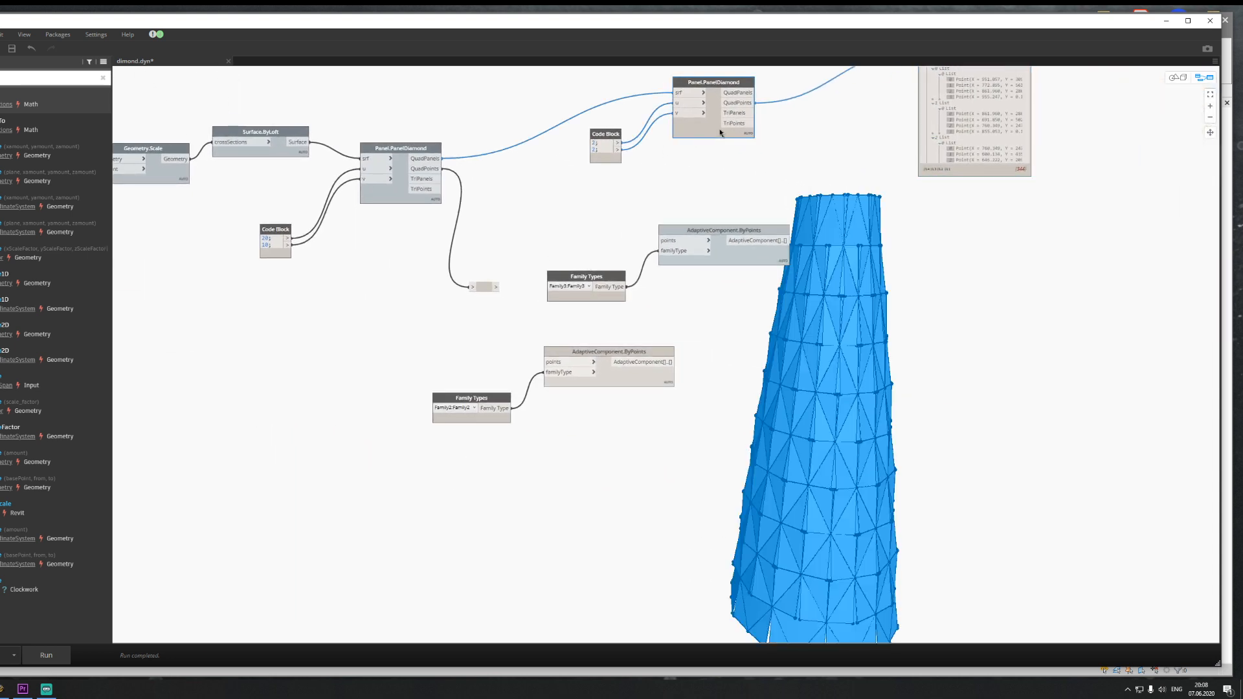
{"action": "middle_click_drag", "start_coordinate": [1027, 301], "coordinate": [740, 290]}
{"action": "left_click", "coordinate": [737, 296]}
{"action": "middle_click_drag", "start_coordinate": [646, 365], "coordinate": [701, 234]}
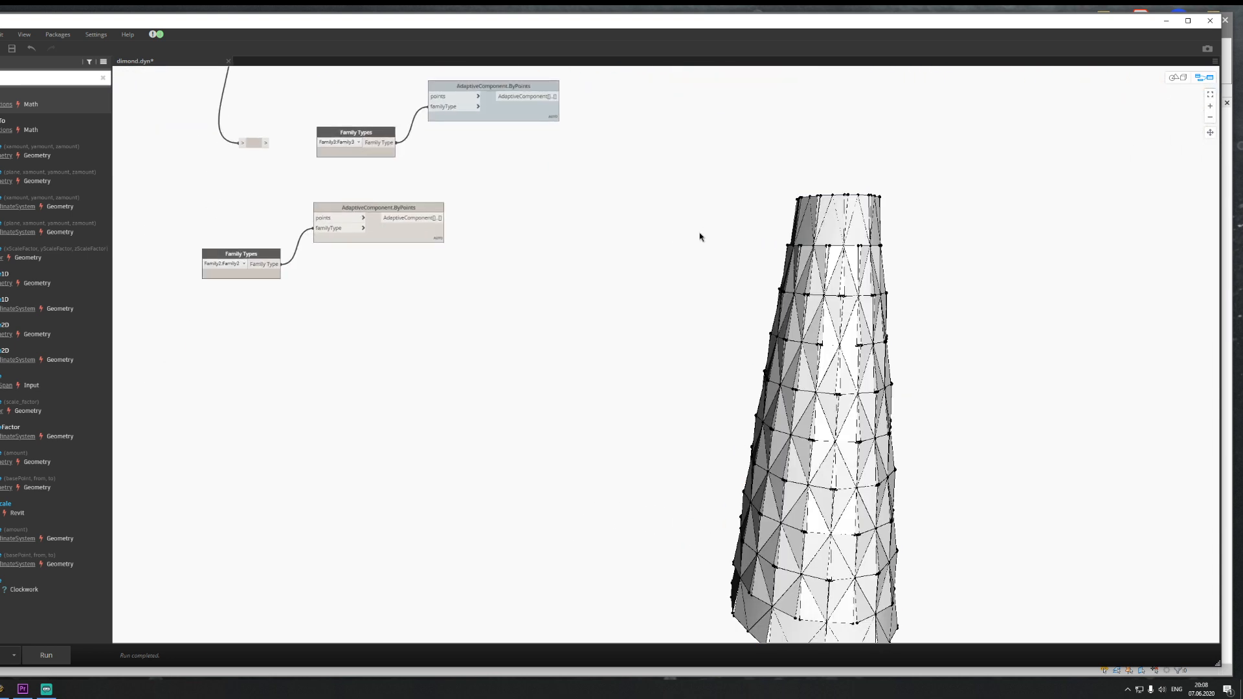
Step: Delete the Watch node, the copied Panel.PanelDiamond node and its Code Block
{"action": "middle_click_drag", "start_coordinate": [849, 307], "coordinate": [751, 393]}
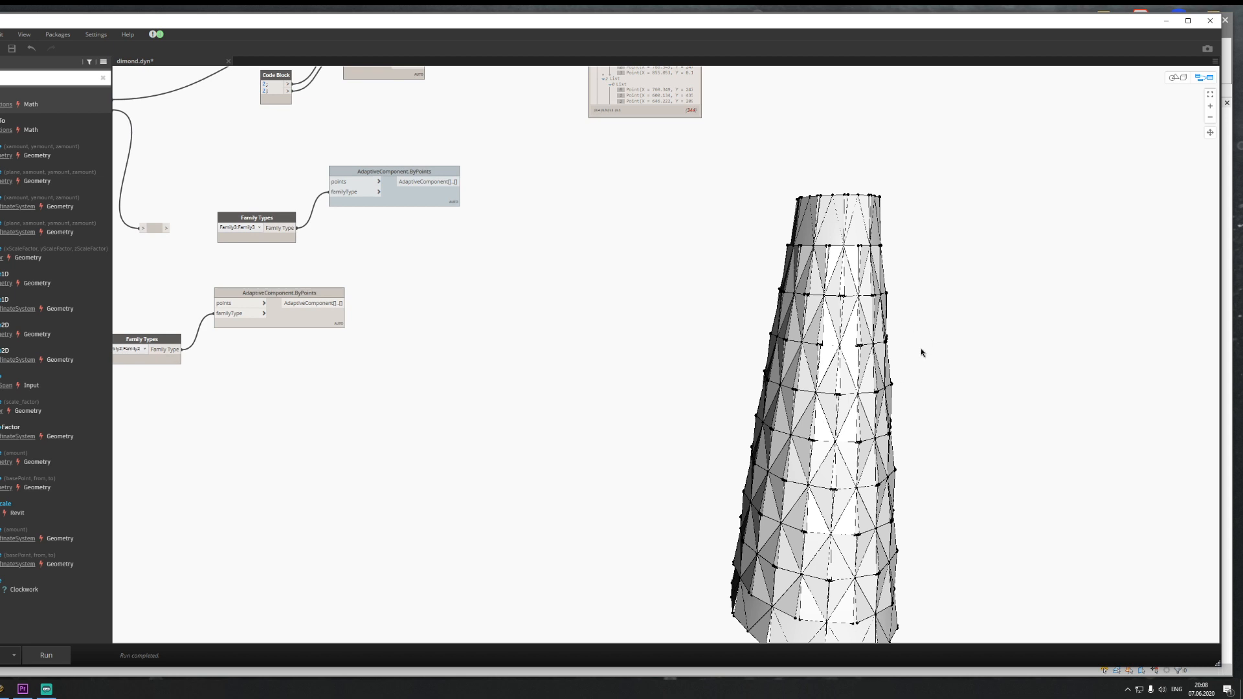
{"action": "middle_click_drag", "start_coordinate": [695, 273], "coordinate": [688, 478]}
{"action": "left_click", "coordinate": [644, 231]}
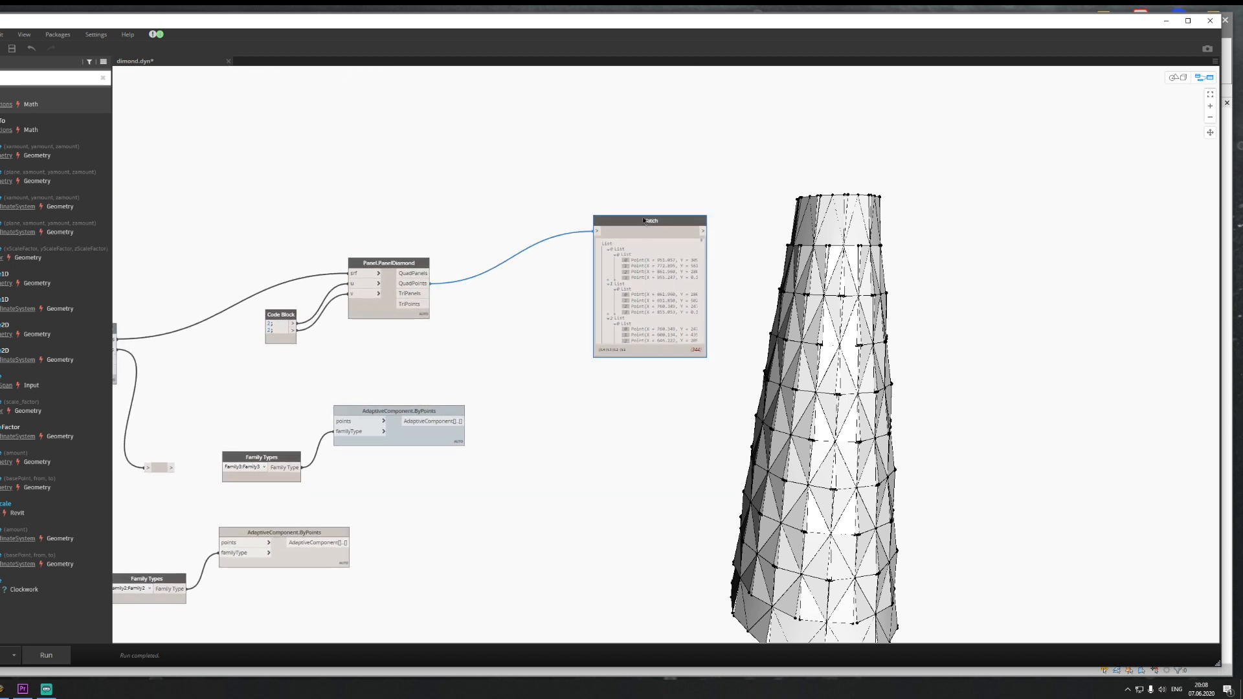
{"action": "key", "text": "Delete"}
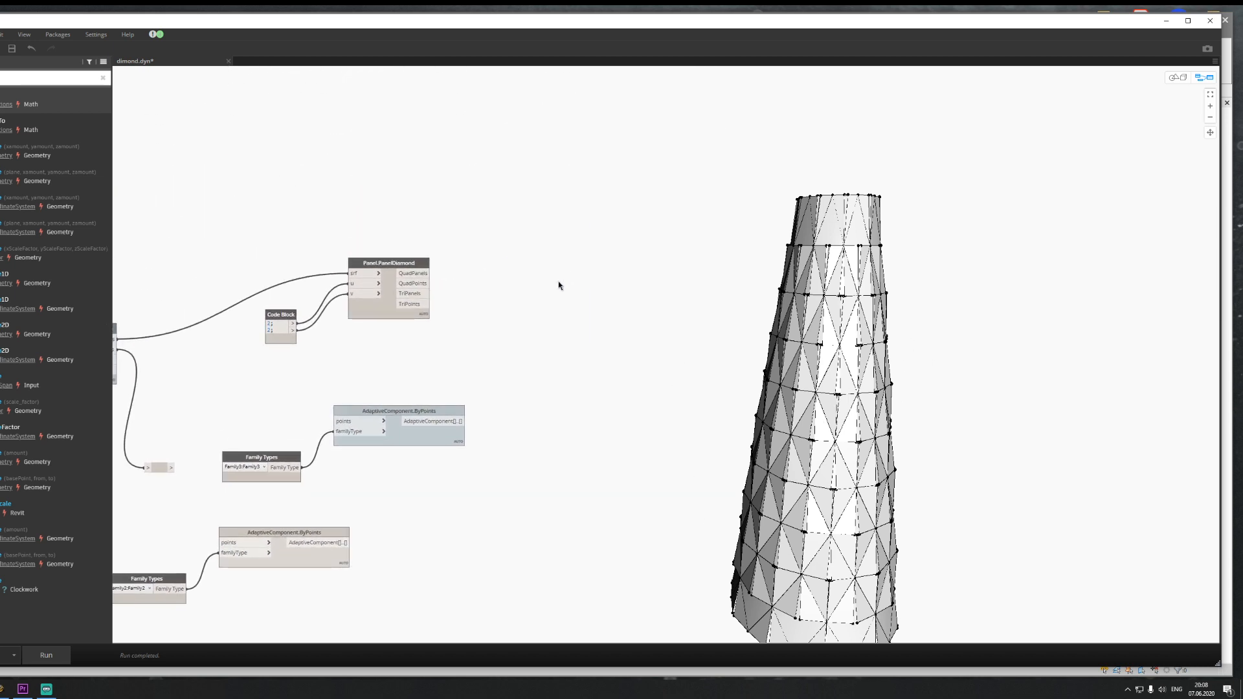
{"action": "left_click", "coordinate": [384, 314]}
{"action": "key", "text": "Delete"}
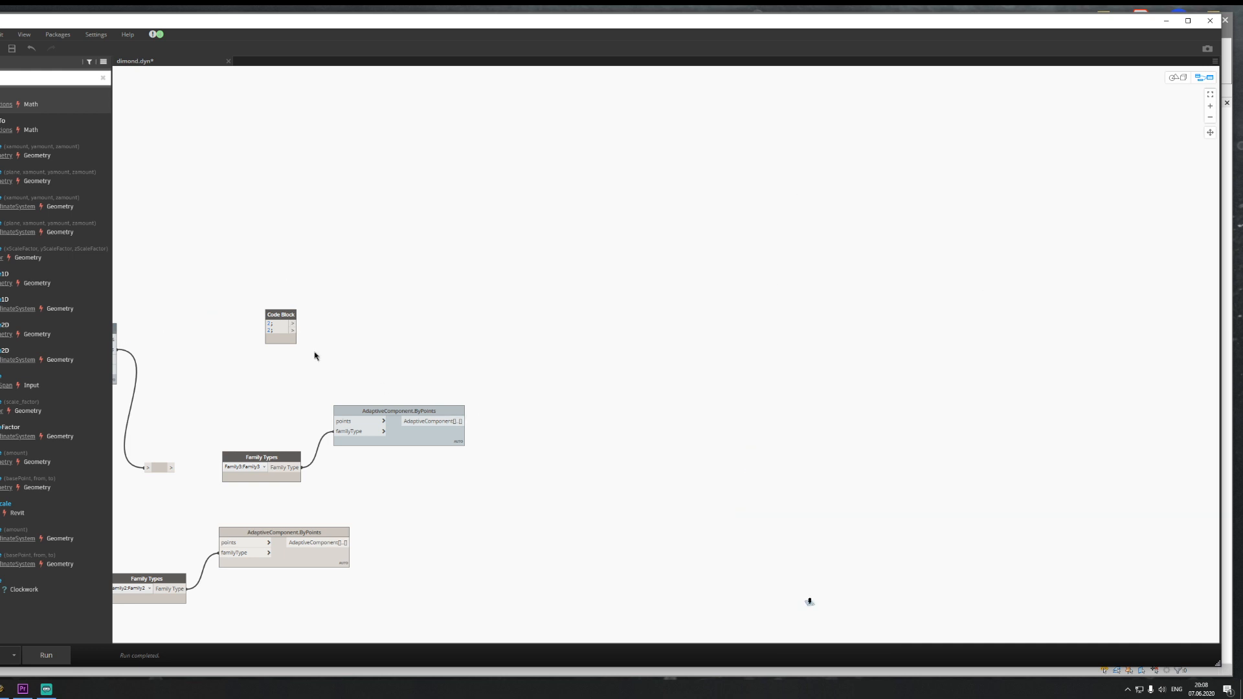
{"action": "key", "text": "Delete"}
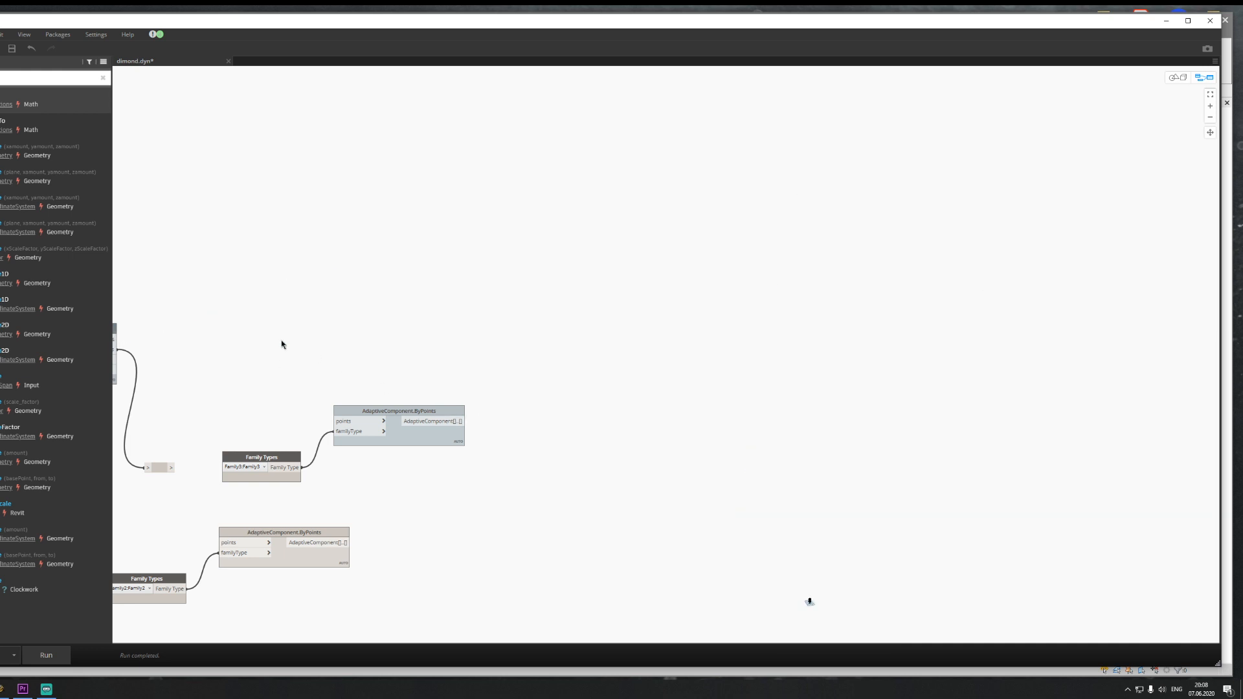